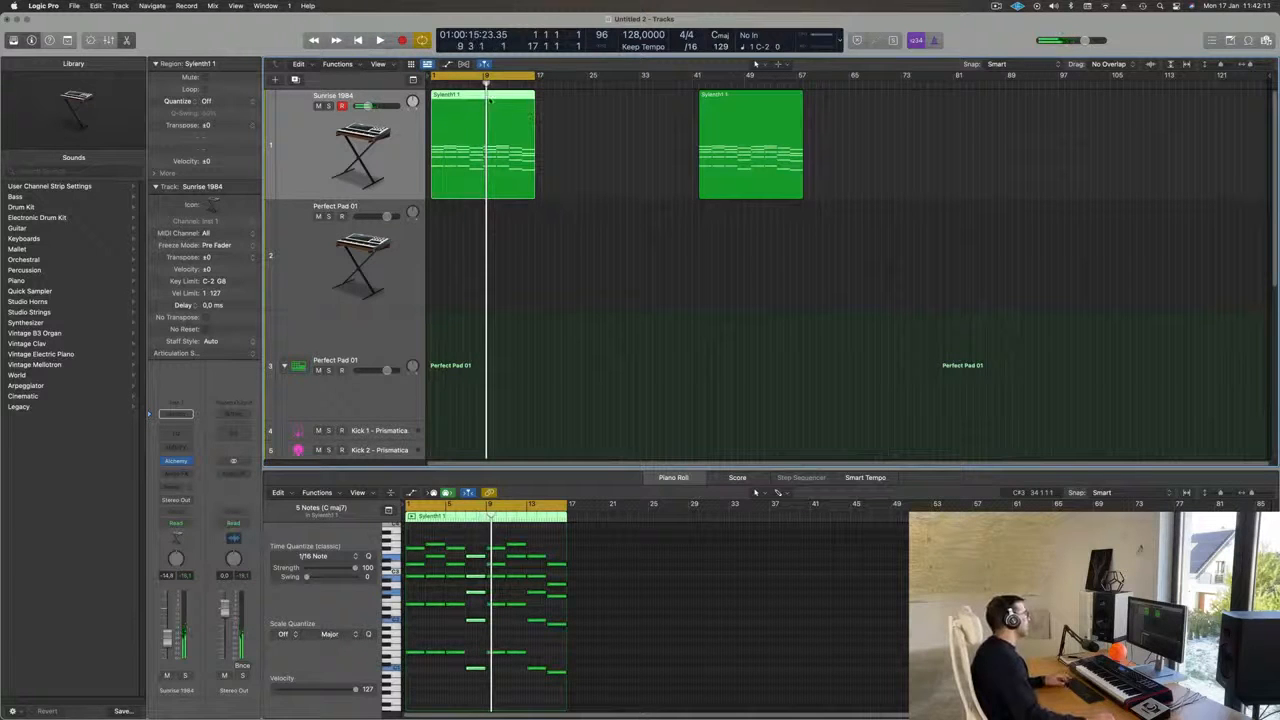
# Split the first Sunrise 1984 region at bar 9, park its second half around bar 31, and fill the gap by repeating the first half.
pyautogui.press('super+t')
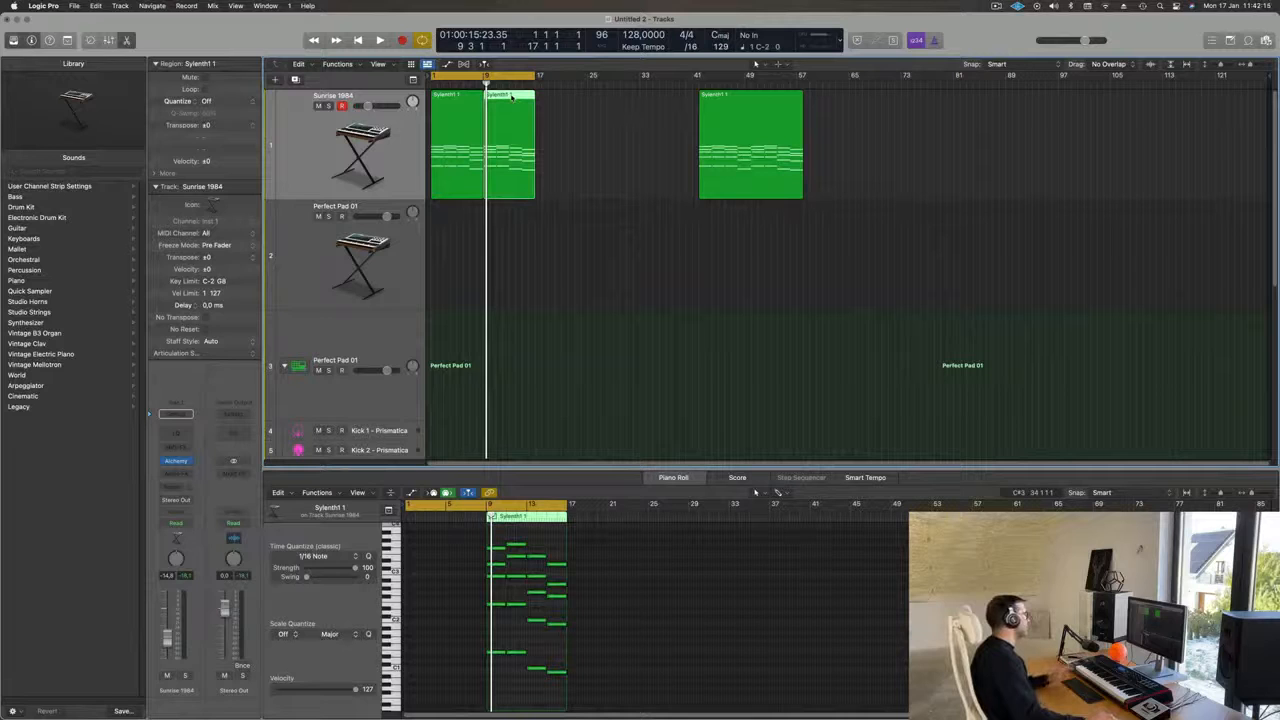
pyautogui.moveTo(512, 96); pyautogui.dragTo(648, 100)
pyautogui.click(461, 95)
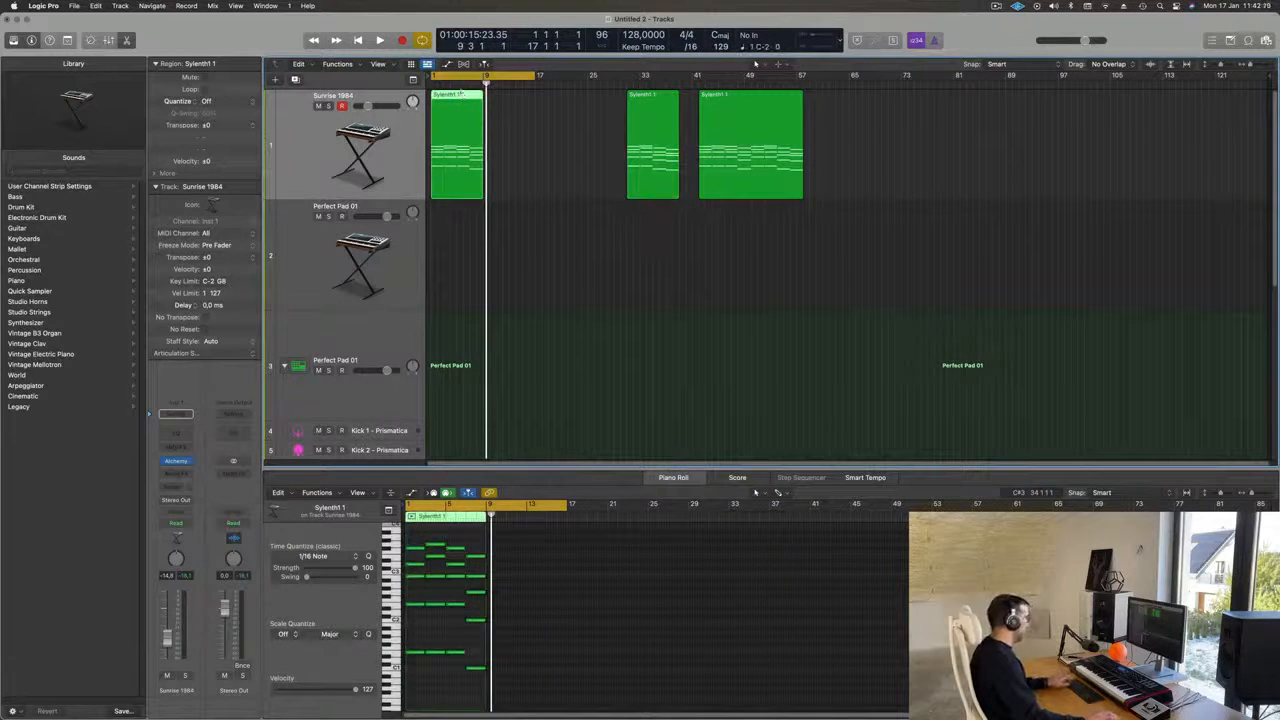
pyautogui.press('super+r')
pyautogui.click(388, 138)
pyautogui.press('space')
pyautogui.press('space')
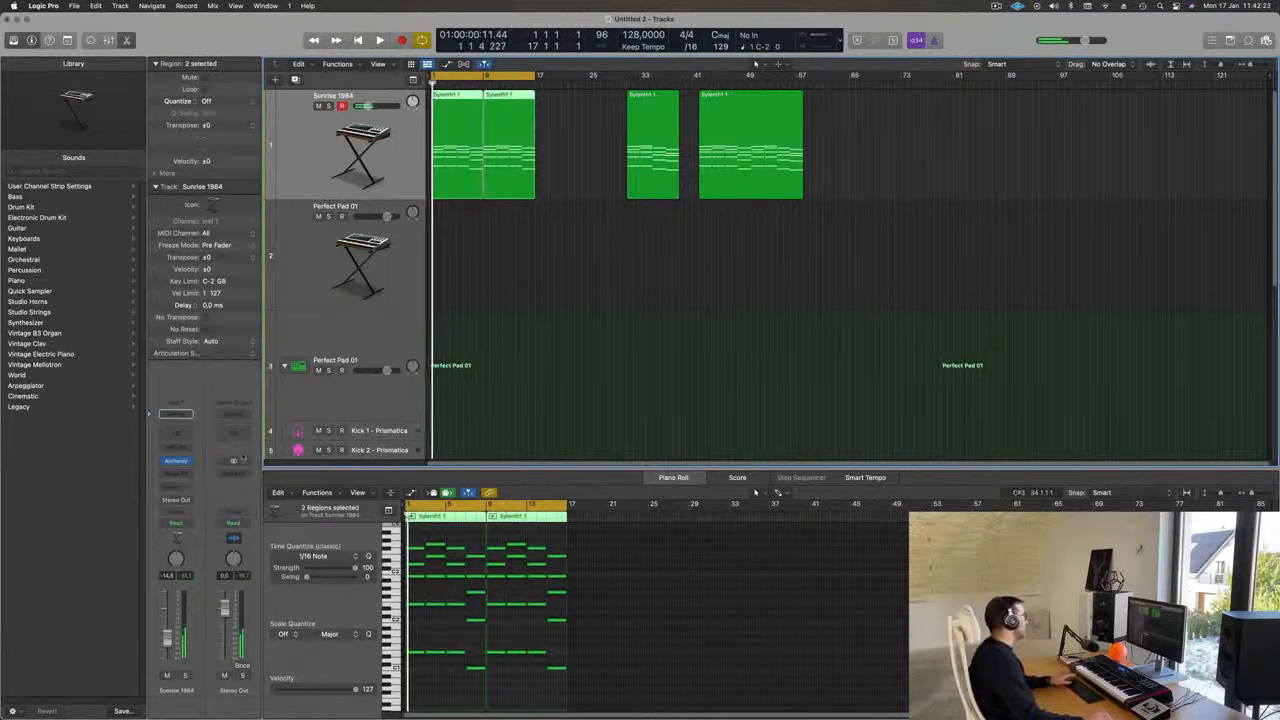
# Open the Alchemy instrument of the Sunrise 1984 track, audition the chords, and move its window aside.
pyautogui.click(177, 462)
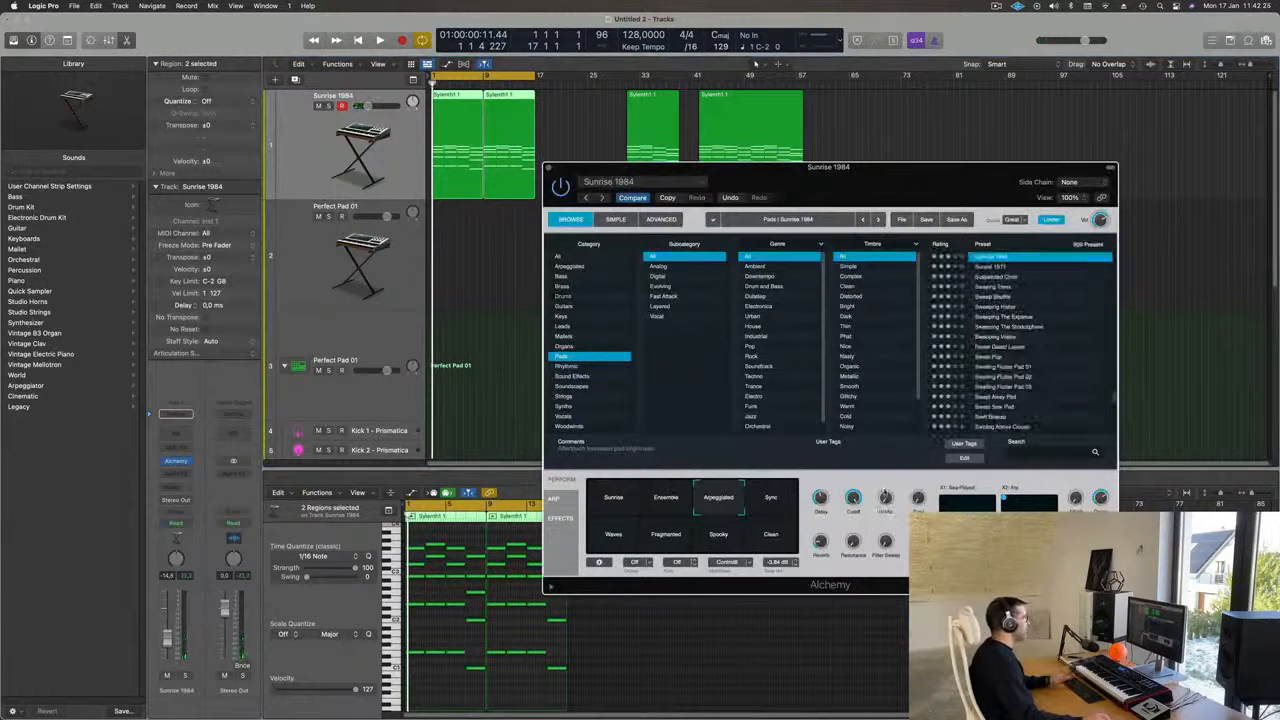
pyautogui.press('space')
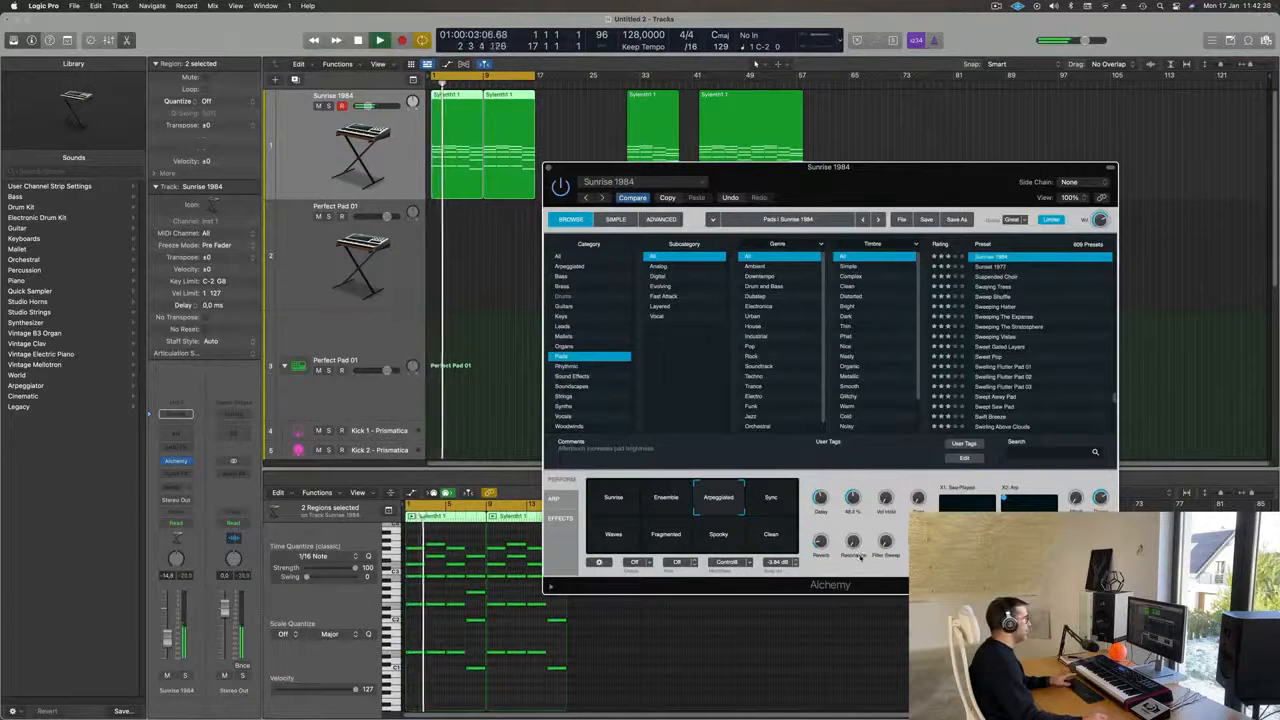
pyautogui.press('space')
pyautogui.moveTo(875, 181); pyautogui.dragTo(969, 134)
# Record a one-bar pattern of four kick notes at bar 1 of the Kick 1 - Prismatica track.
pyautogui.scroll(-5, 464, 264)
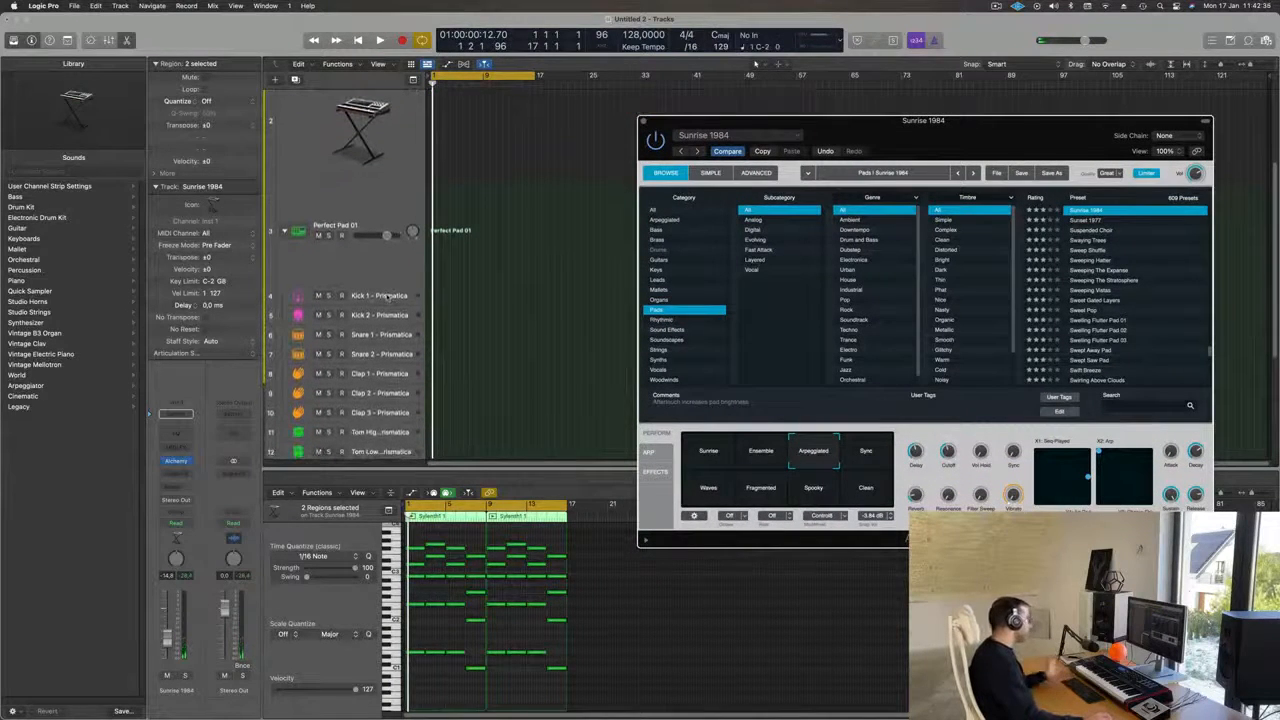
pyautogui.click(388, 297)
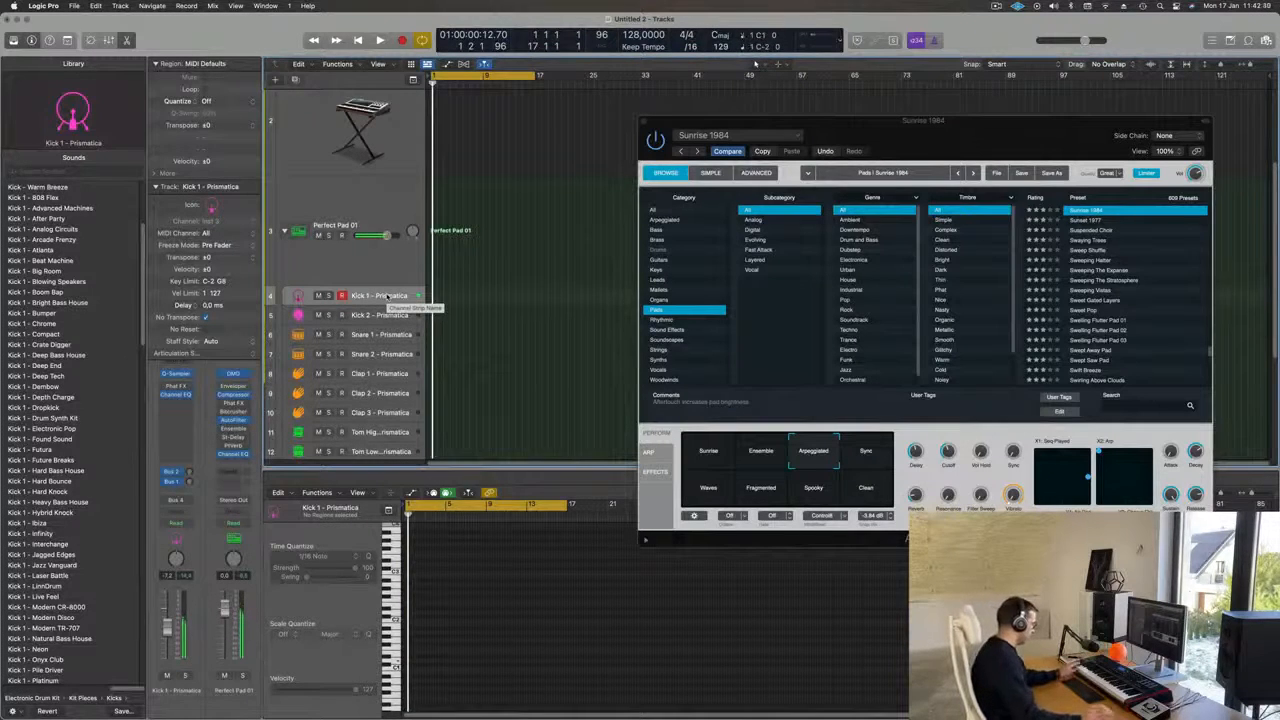
pyautogui.press('space')
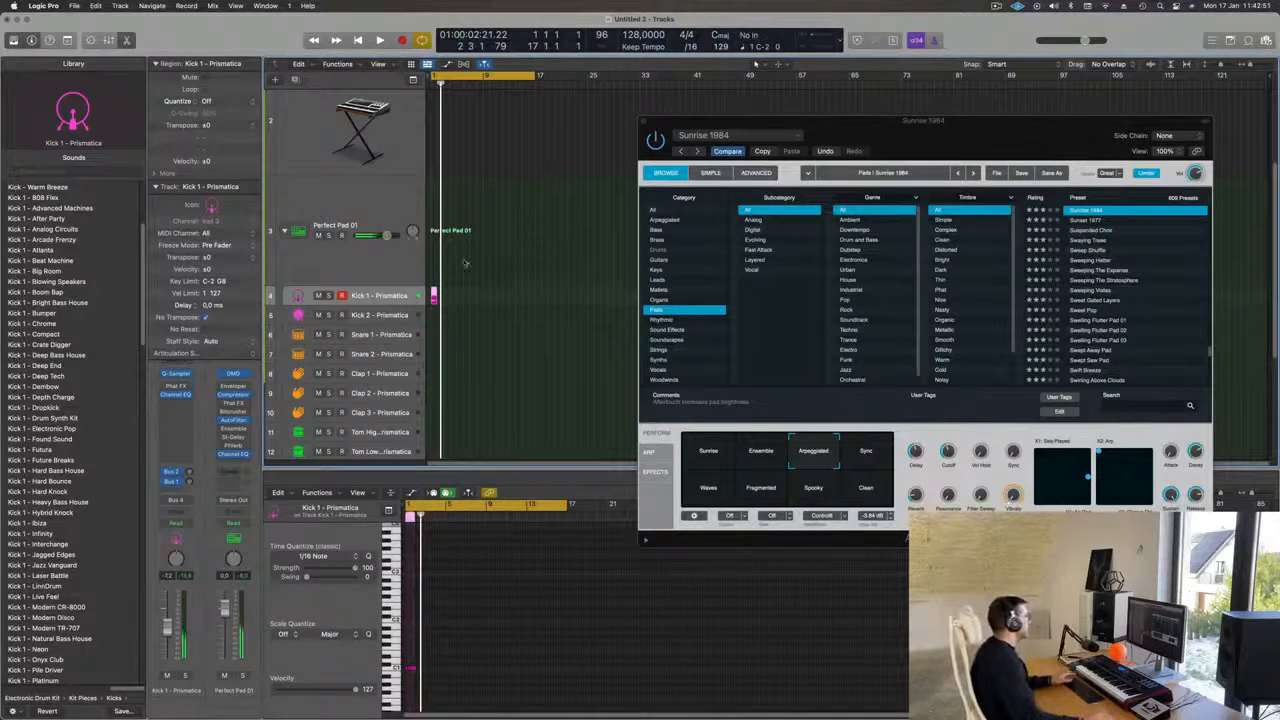
# Open the recorded kick region in the Piano Roll, quantize its four notes to 1/16 Note, and play it back.
pyautogui.click(378, 270)
pyautogui.doubleClick(434, 294)
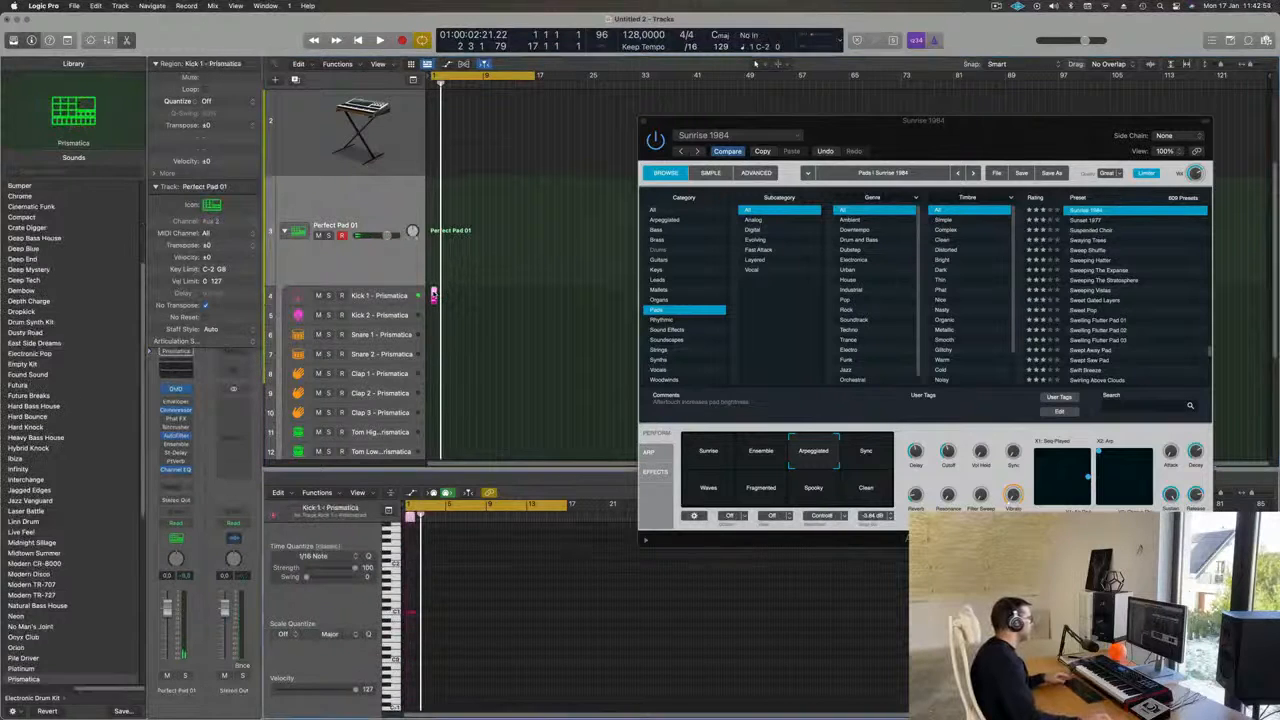
pyautogui.scroll(10, 449, 622)
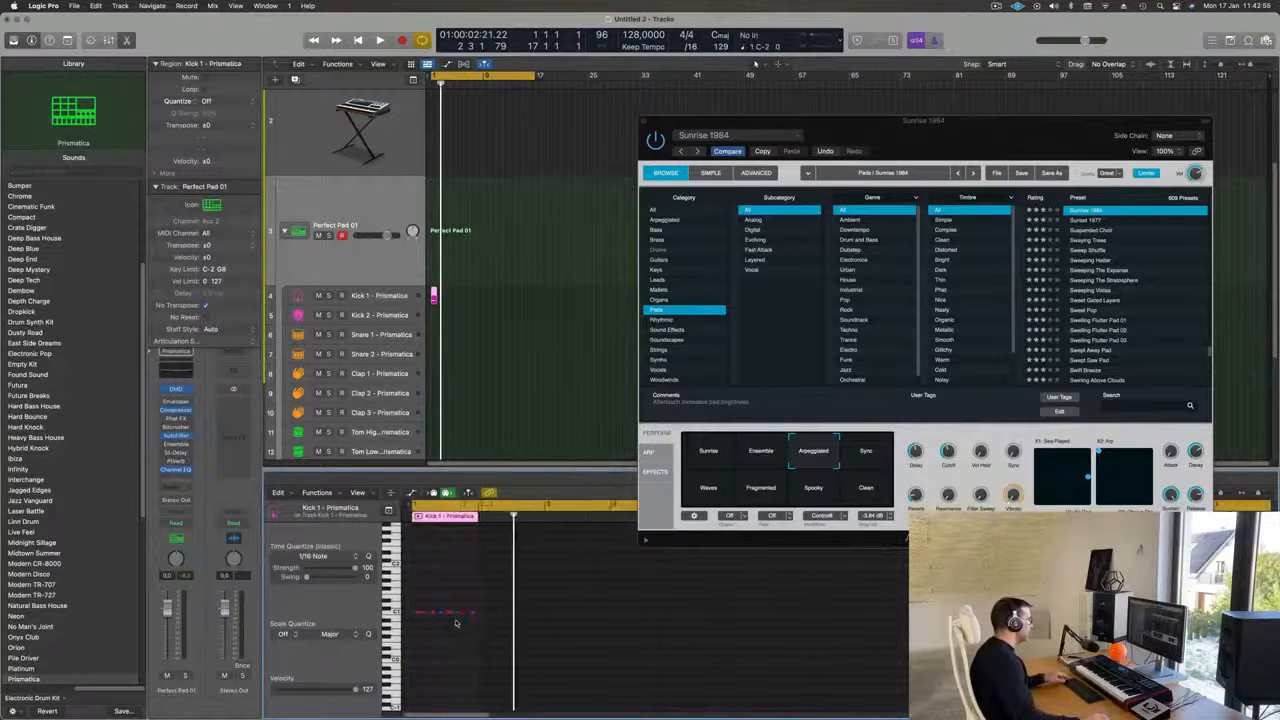
pyautogui.scroll(5, 455, 620)
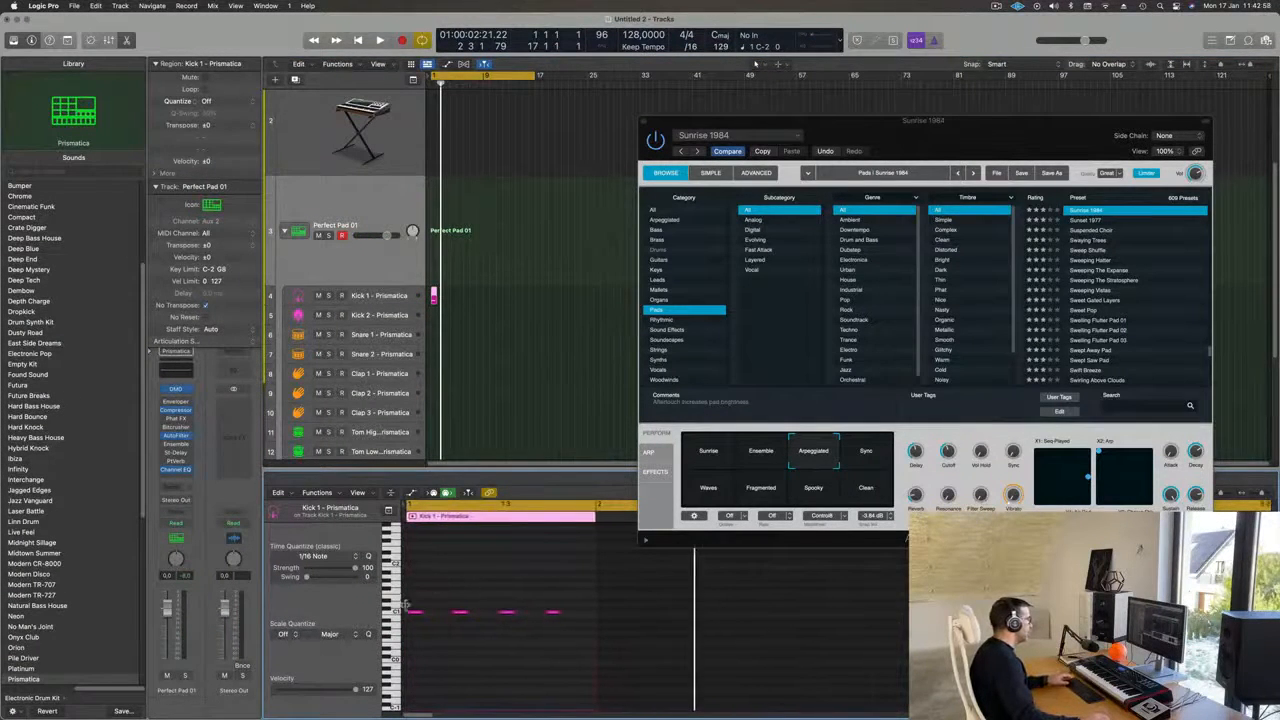
pyautogui.click(412, 613)
pyautogui.press('super+a')
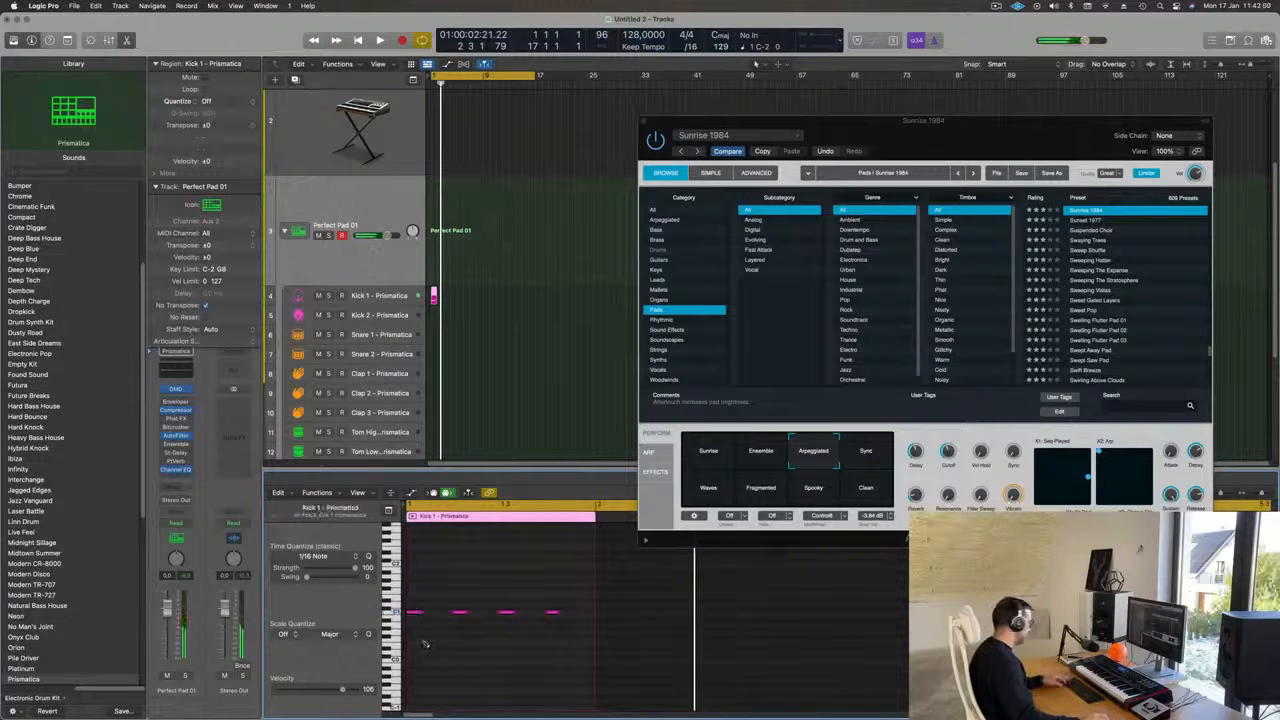
pyautogui.press('Return')
pyautogui.press('space')
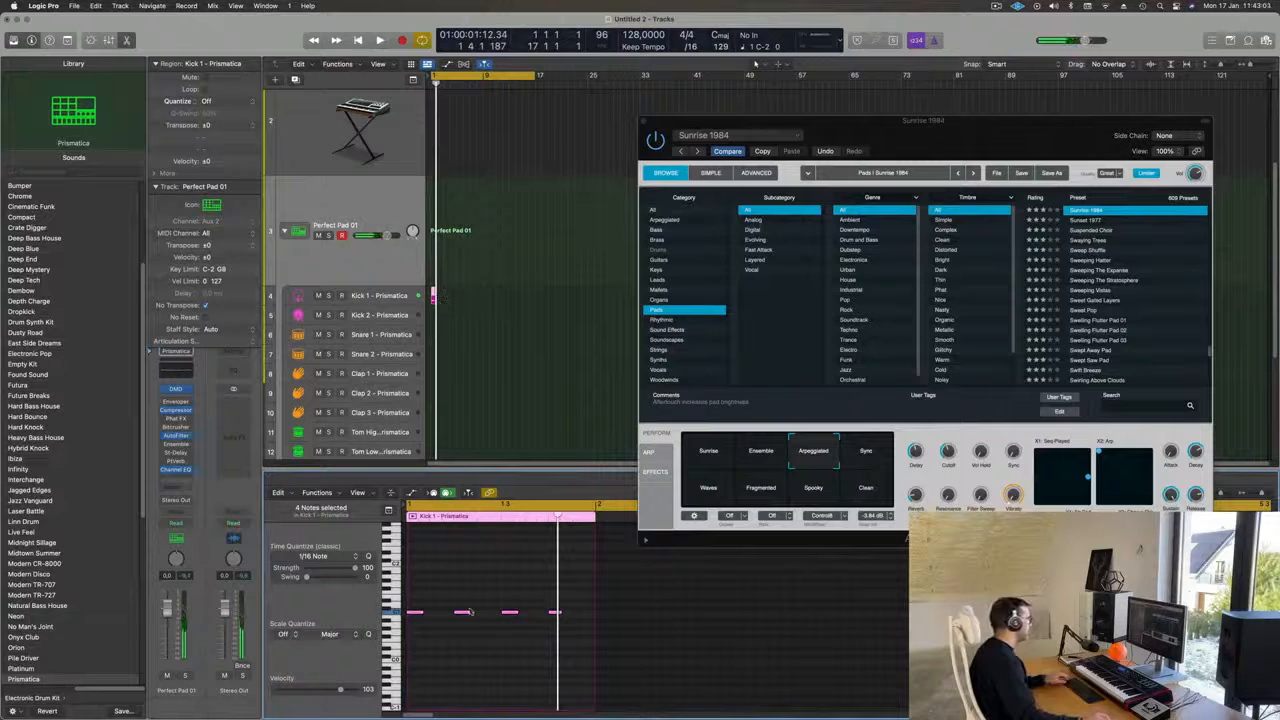
# Try transposing the four kick notes down one octave and listen to the result.
pyautogui.press('super+a')
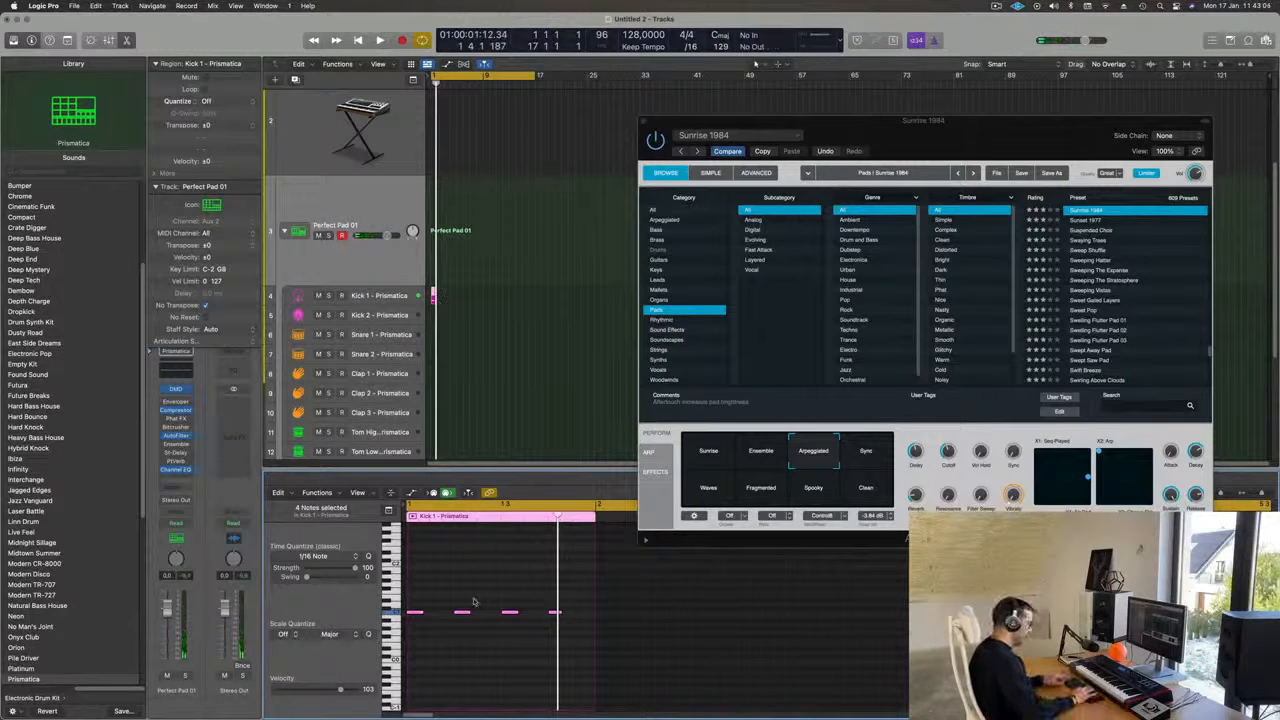
pyautogui.hotkey('alt', 'shift', 'Down')
pyautogui.press('space')
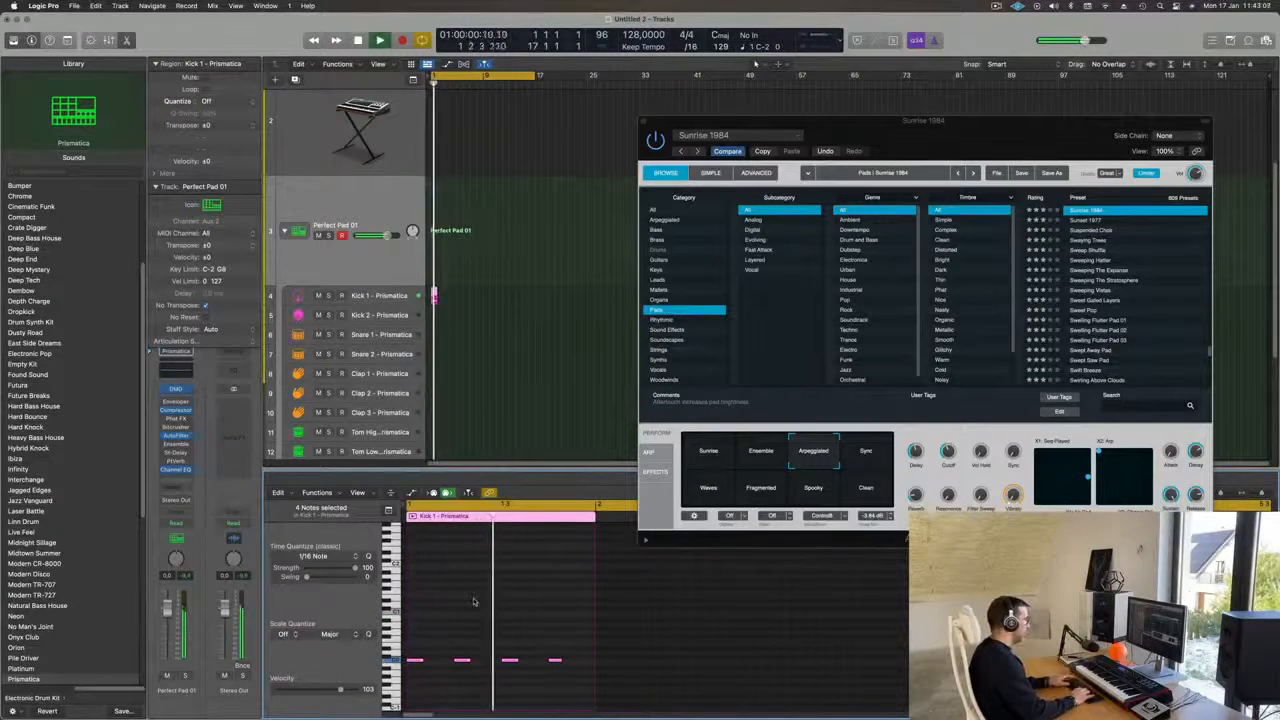
pyautogui.press('space')
pyautogui.press('space')
pyautogui.press('space')
# Repeat the one-bar kick region until it fills the cycle up to bar 17, moving the Alchemy window clear of the regions.
pyautogui.click(434, 298)
pyautogui.click(438, 296)
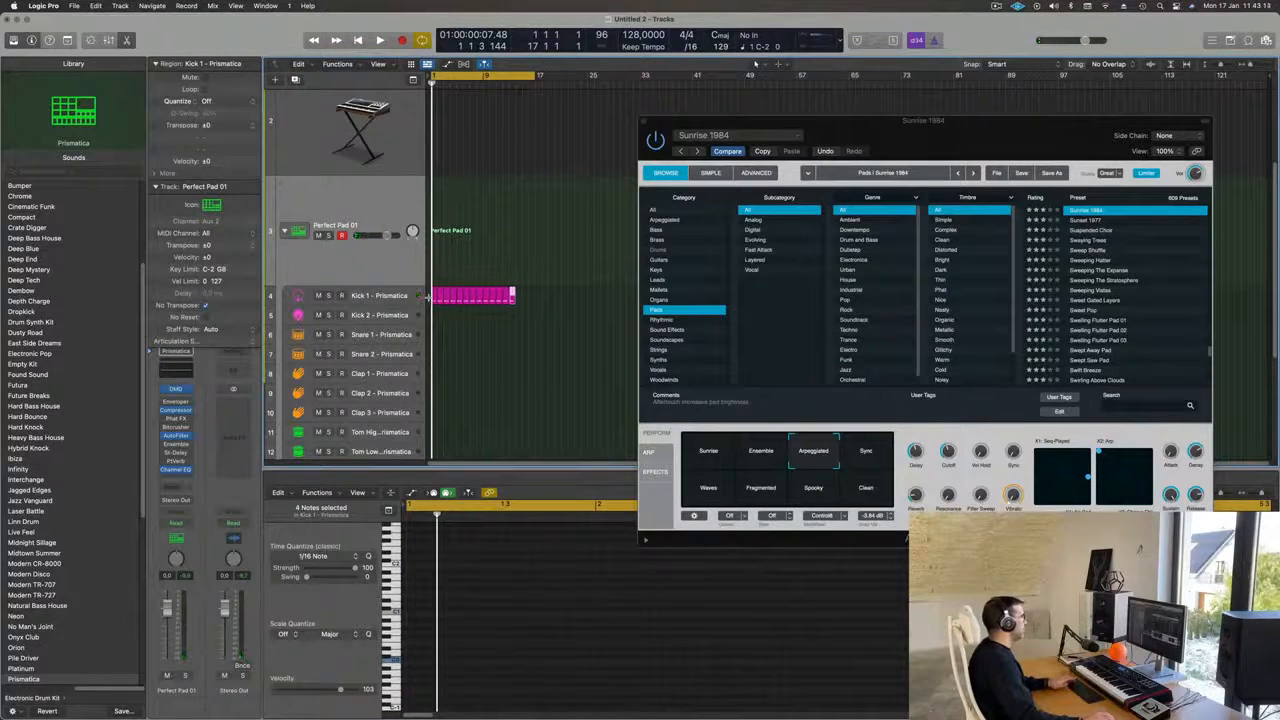
pyautogui.press('space')
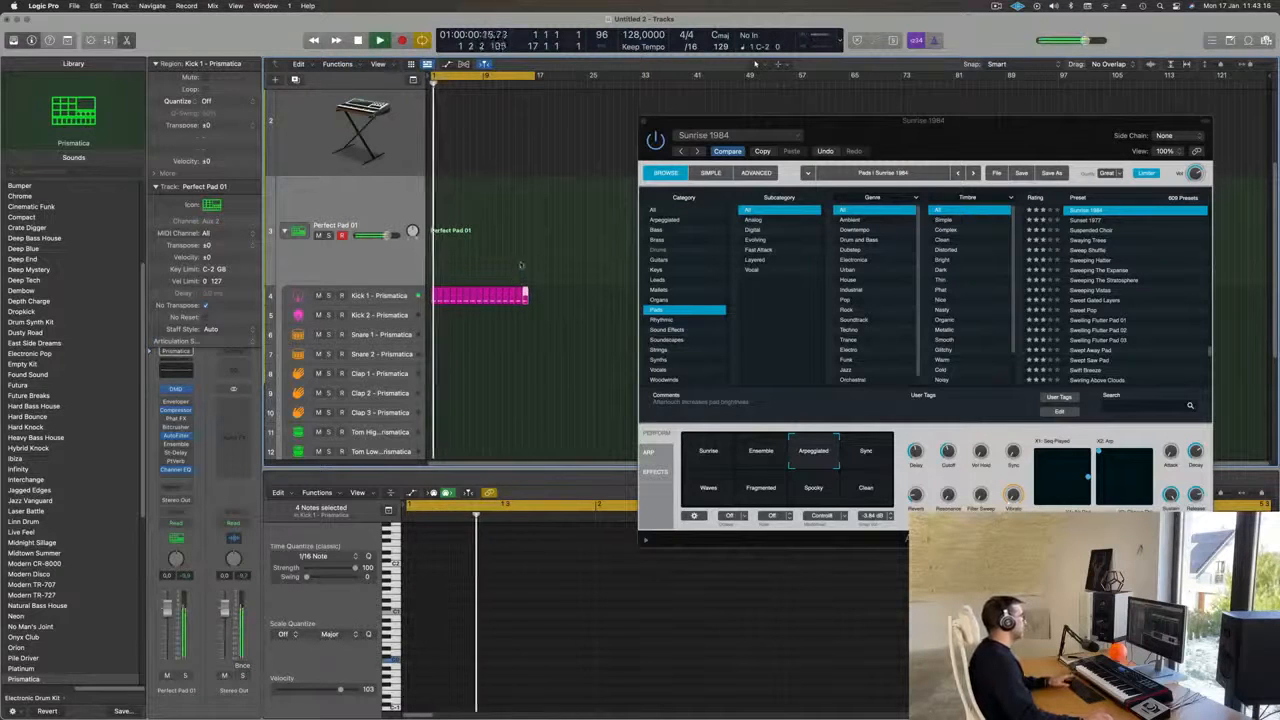
pyautogui.scroll(3, 517, 322)
pyautogui.press('space')
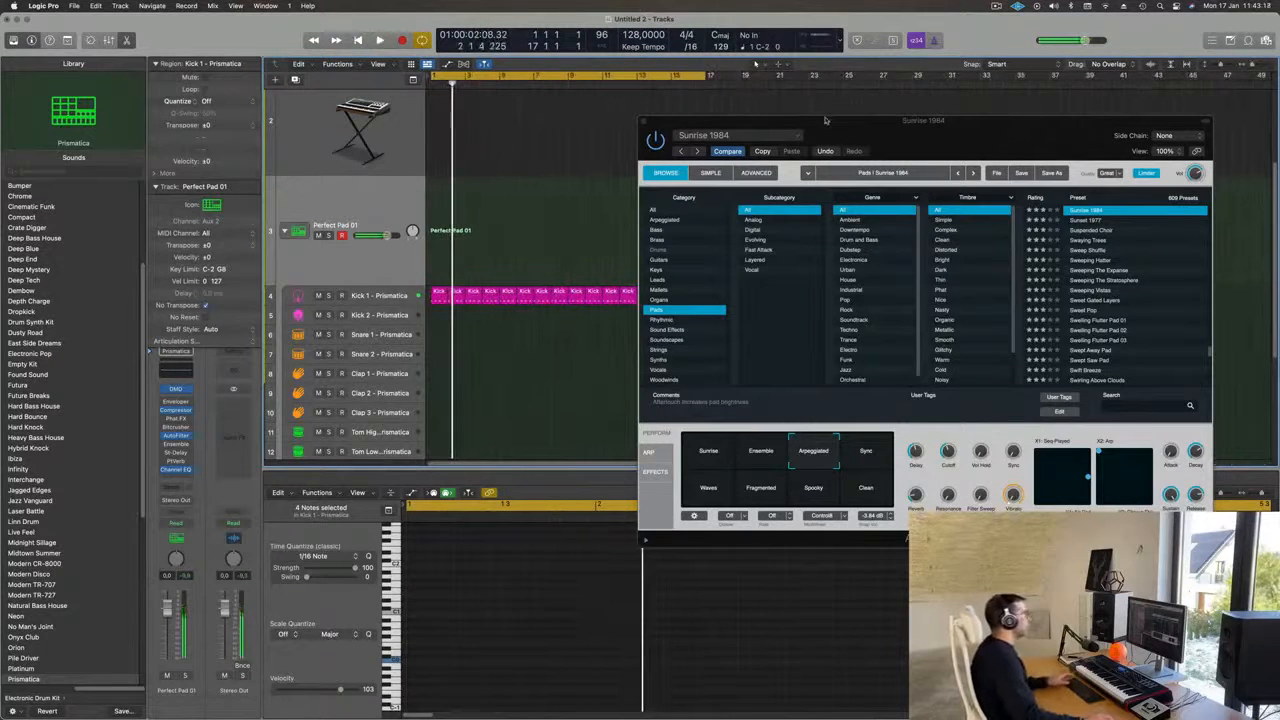
pyautogui.moveTo(846, 121); pyautogui.dragTo(1128, 134)
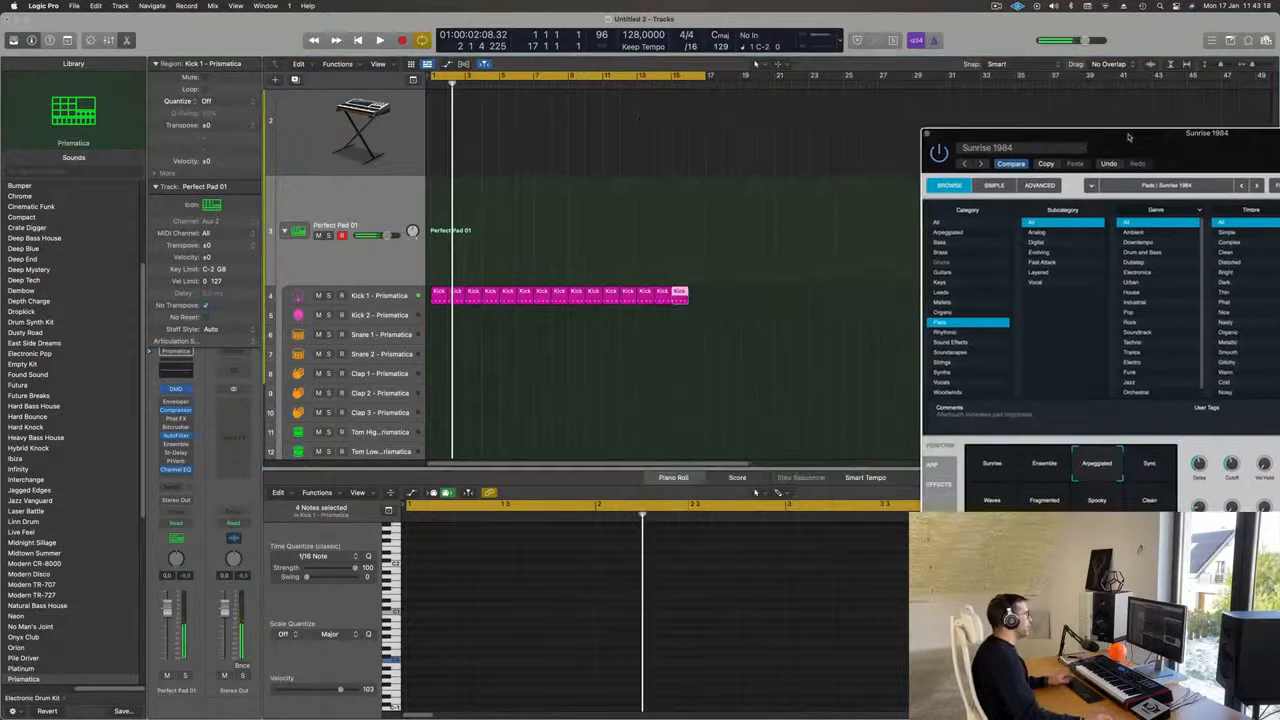
pyautogui.click(686, 299)
pyautogui.press('super+r')
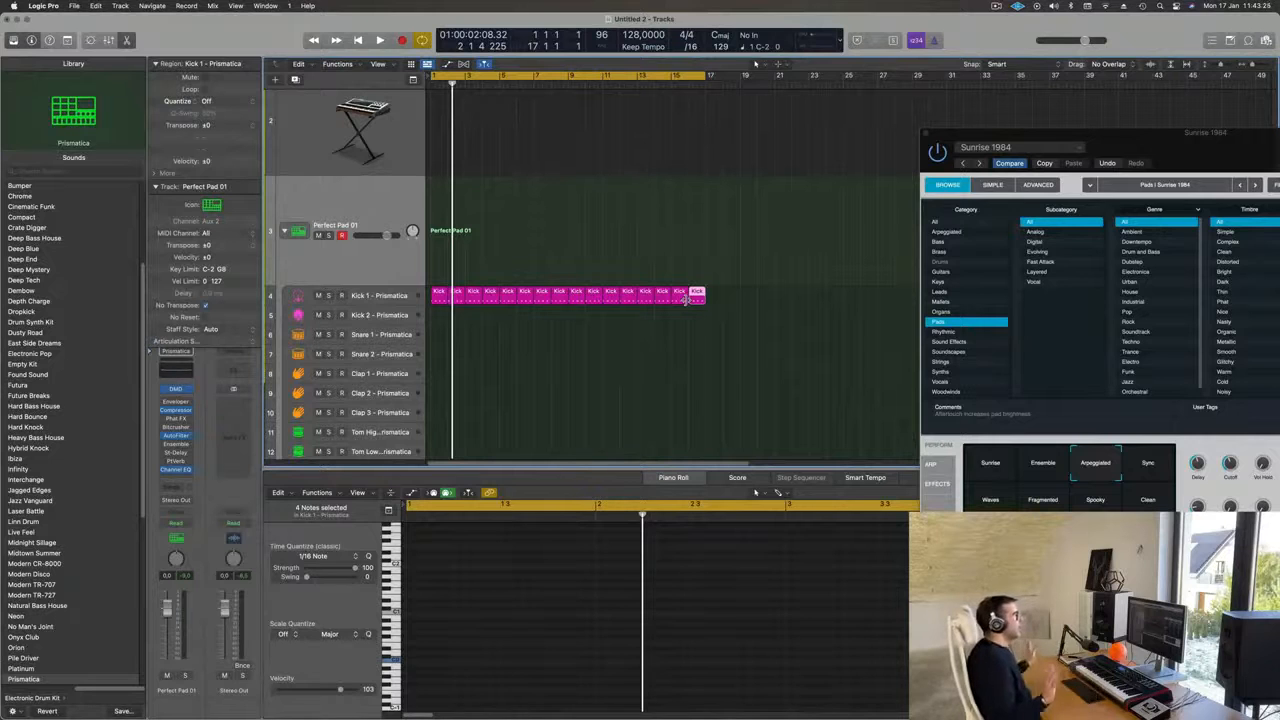
# Audition the kick loop and transpose all notes in the 16 kick regions up one octave.
pyautogui.click(627, 335)
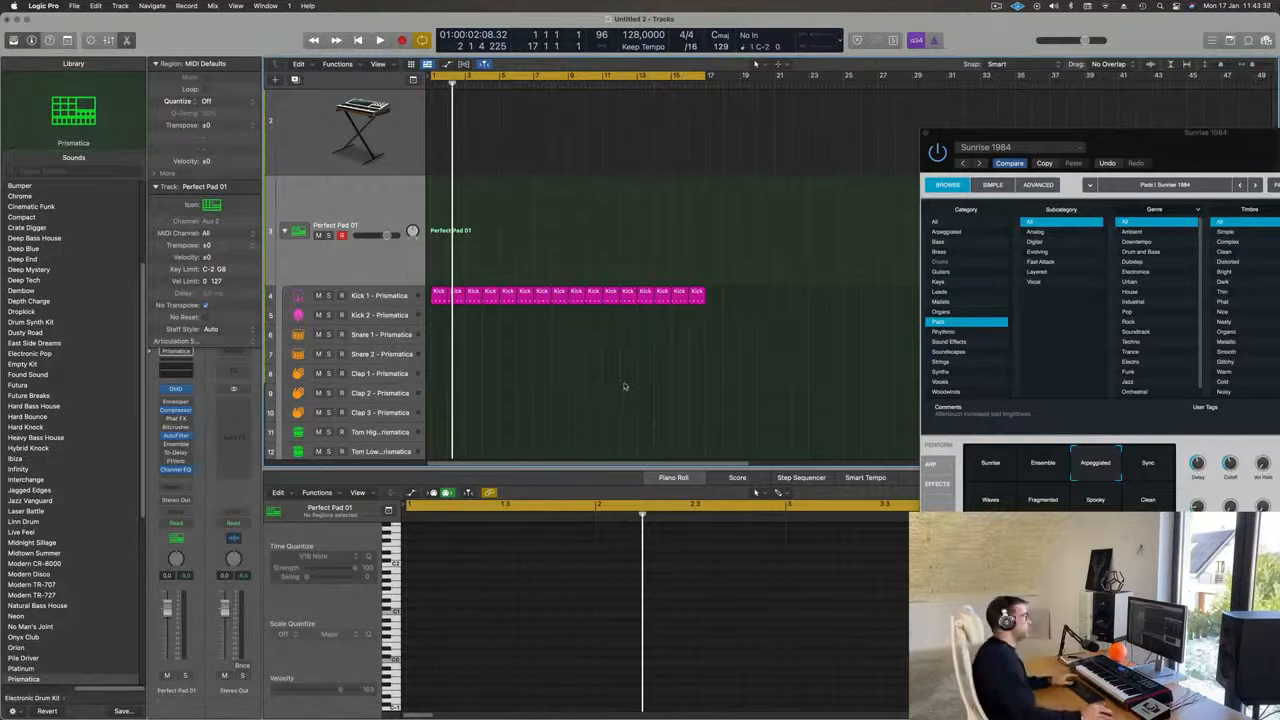
pyautogui.press('space')
pyautogui.press('space')
pyautogui.moveTo(797, 302); pyautogui.dragTo(432, 300)
pyautogui.click(497, 568)
pyautogui.press('super+a')
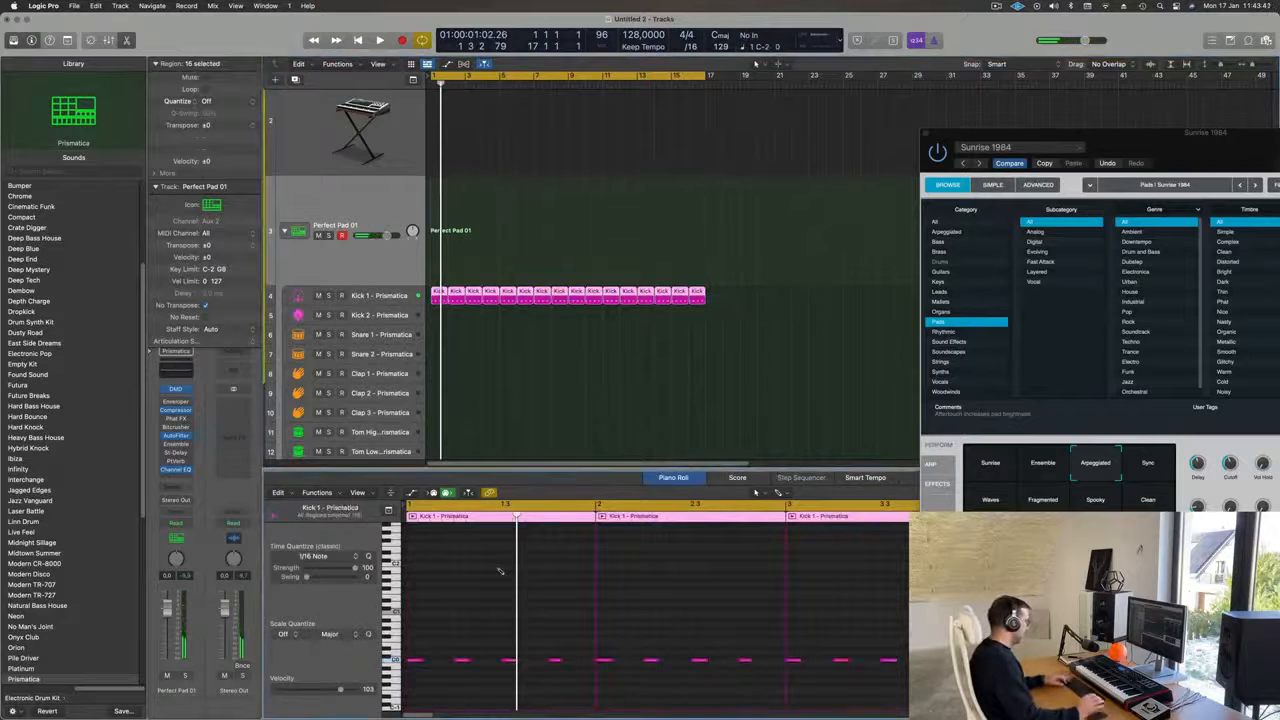
pyautogui.hotkey('alt', 'shift', 'Up')
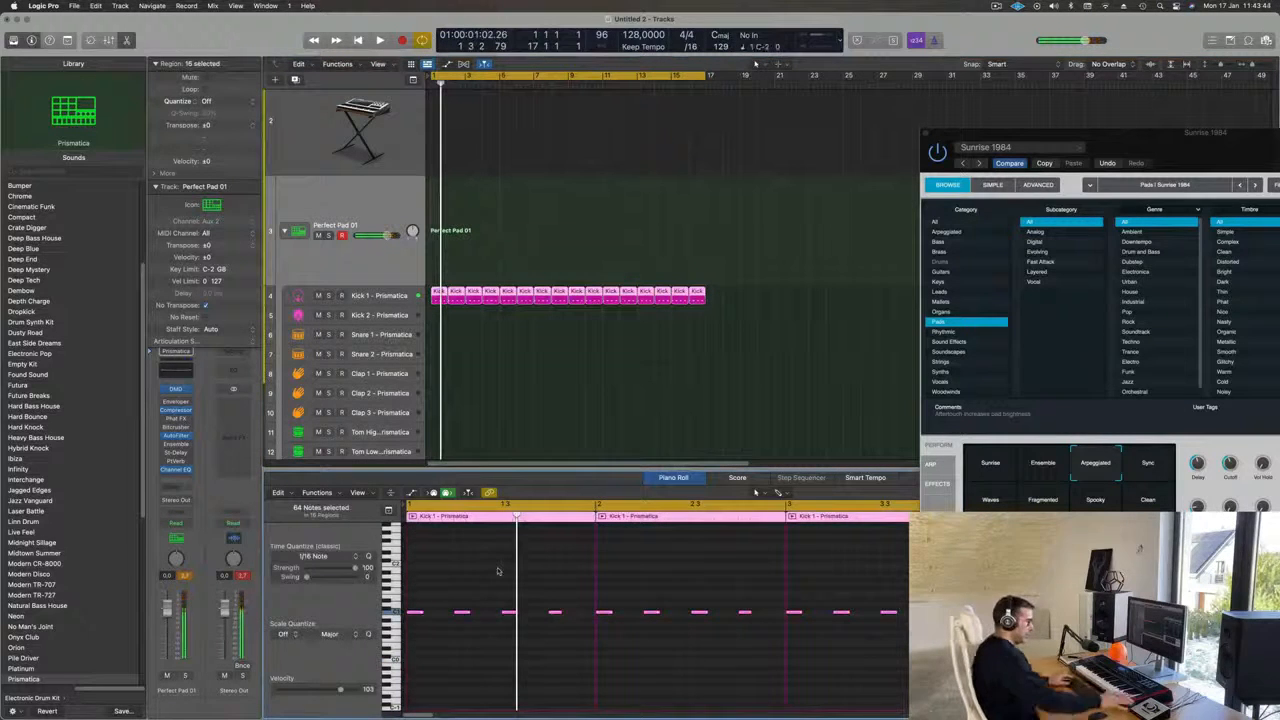
pyautogui.press('space')
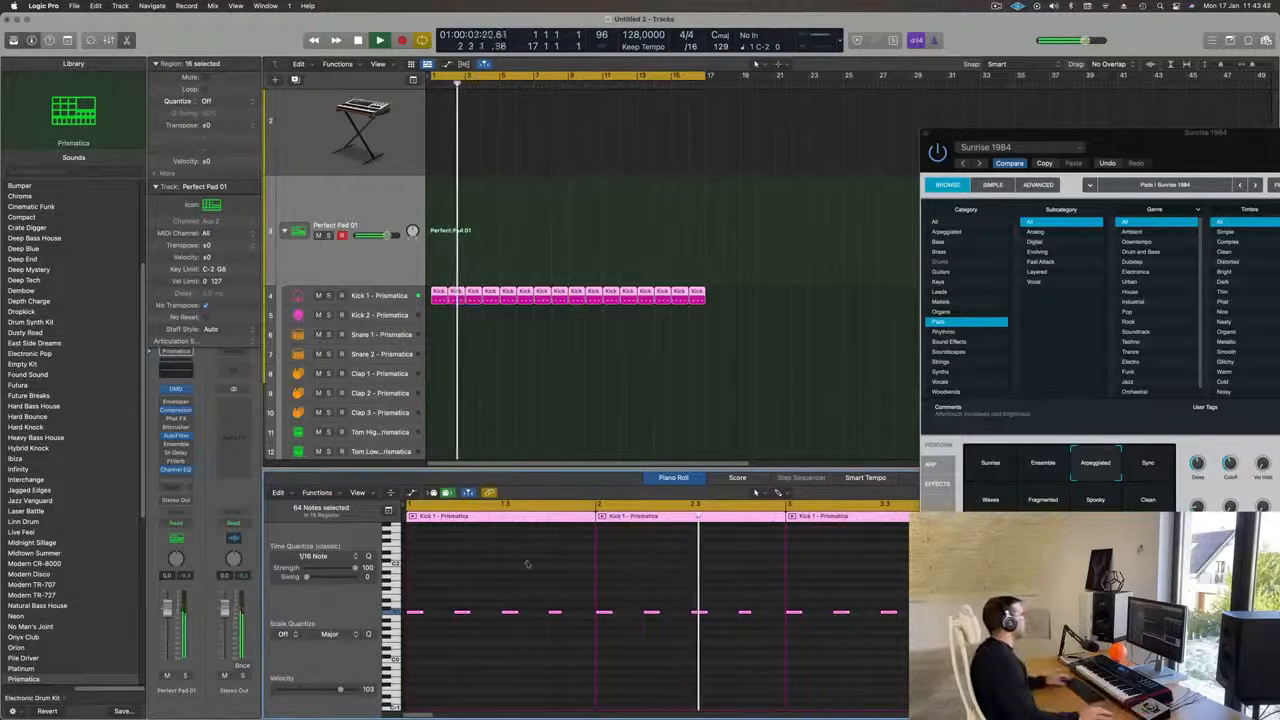
# Copy the first kick region to the Snare 1 - Prismatica track and delete its notes on beats 1 and 3.
pyautogui.click(538, 389)
pyautogui.scroll(-1, 538, 389)
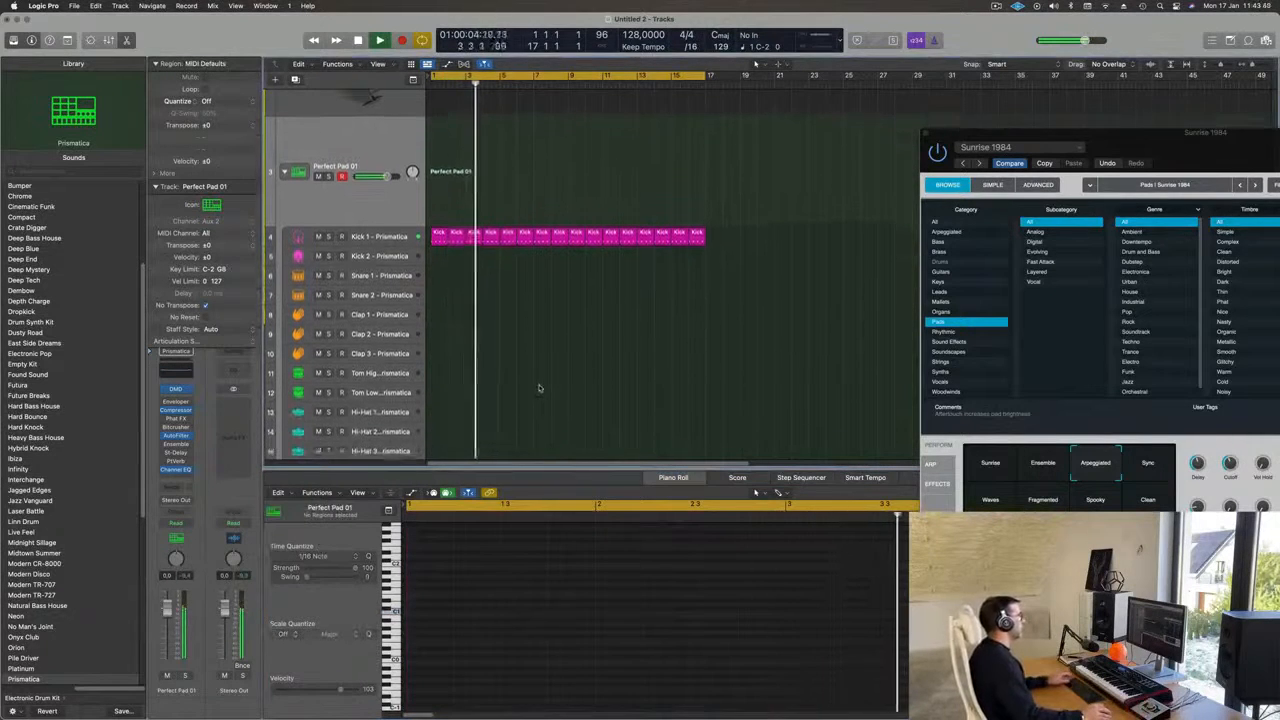
pyautogui.press('space')
pyautogui.moveTo(432, 284); pyautogui.dragTo(437, 321)
pyautogui.moveTo(405, 644); pyautogui.dragTo(608, 653)
pyautogui.press('Delete')
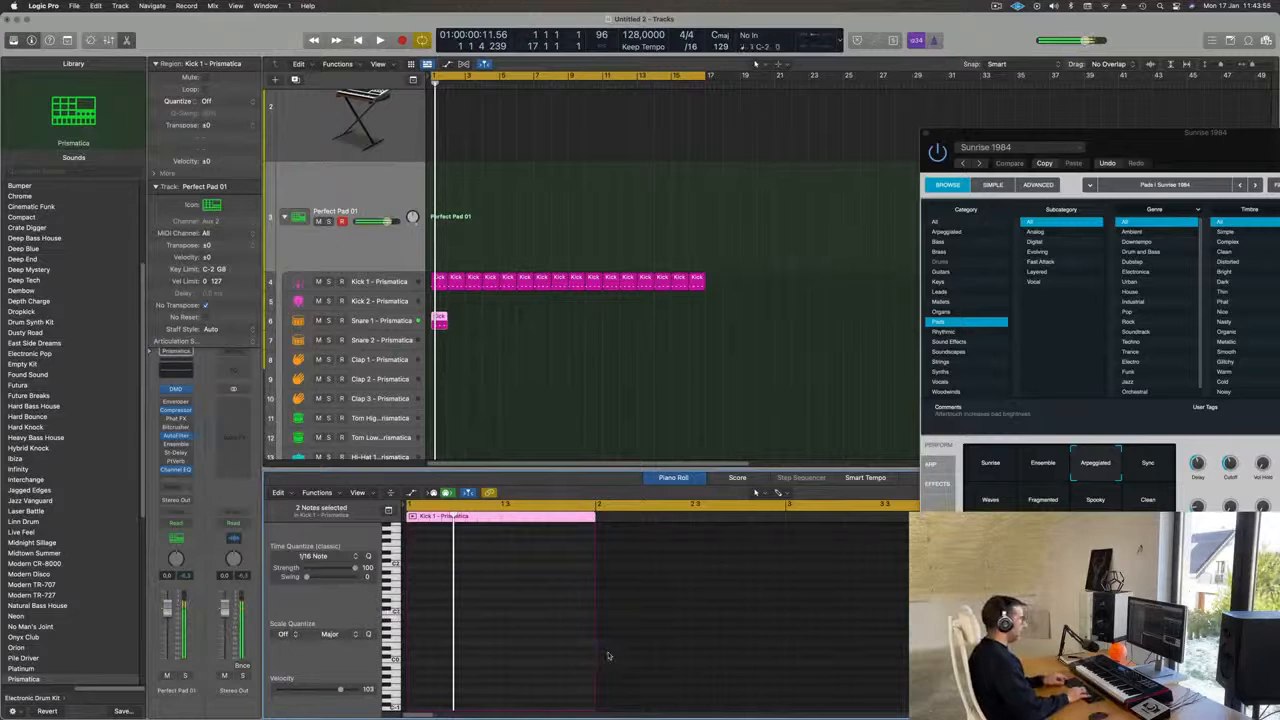
# Lower the Snare 1 - Prismatica track's volume to about -17.5 dB while listening to the beat.
pyautogui.click(392, 320)
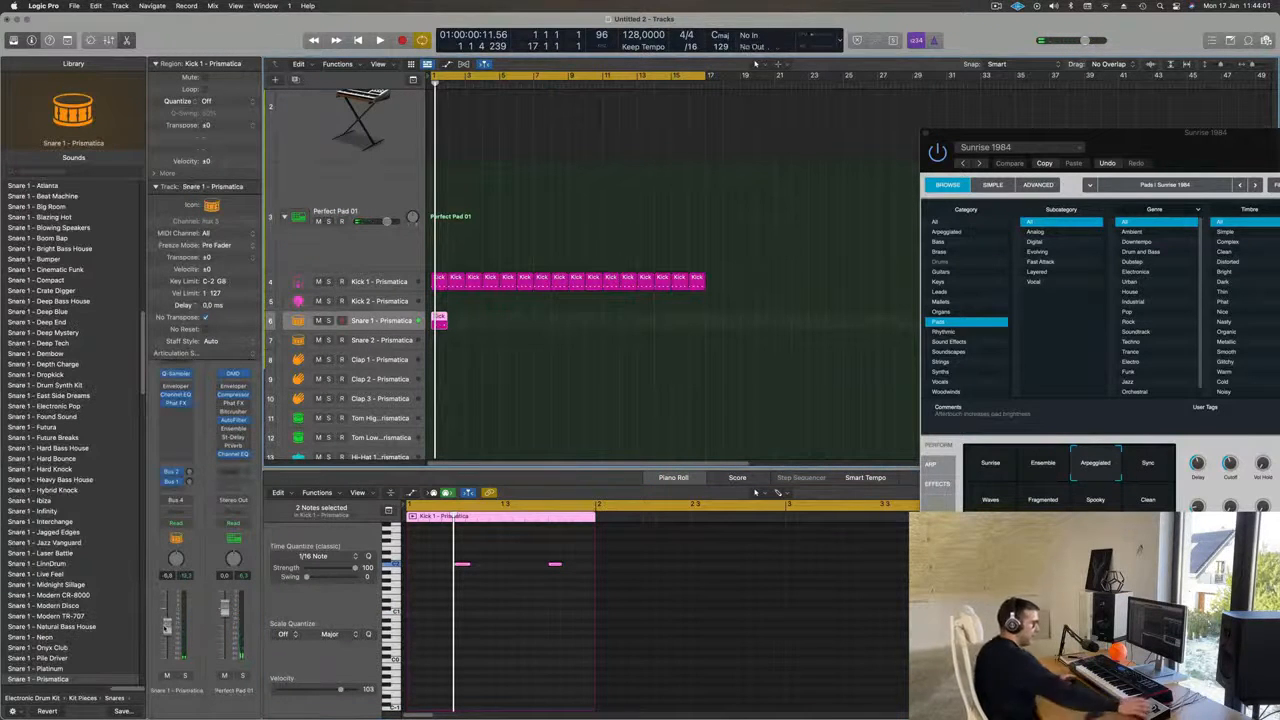
pyautogui.press('space')
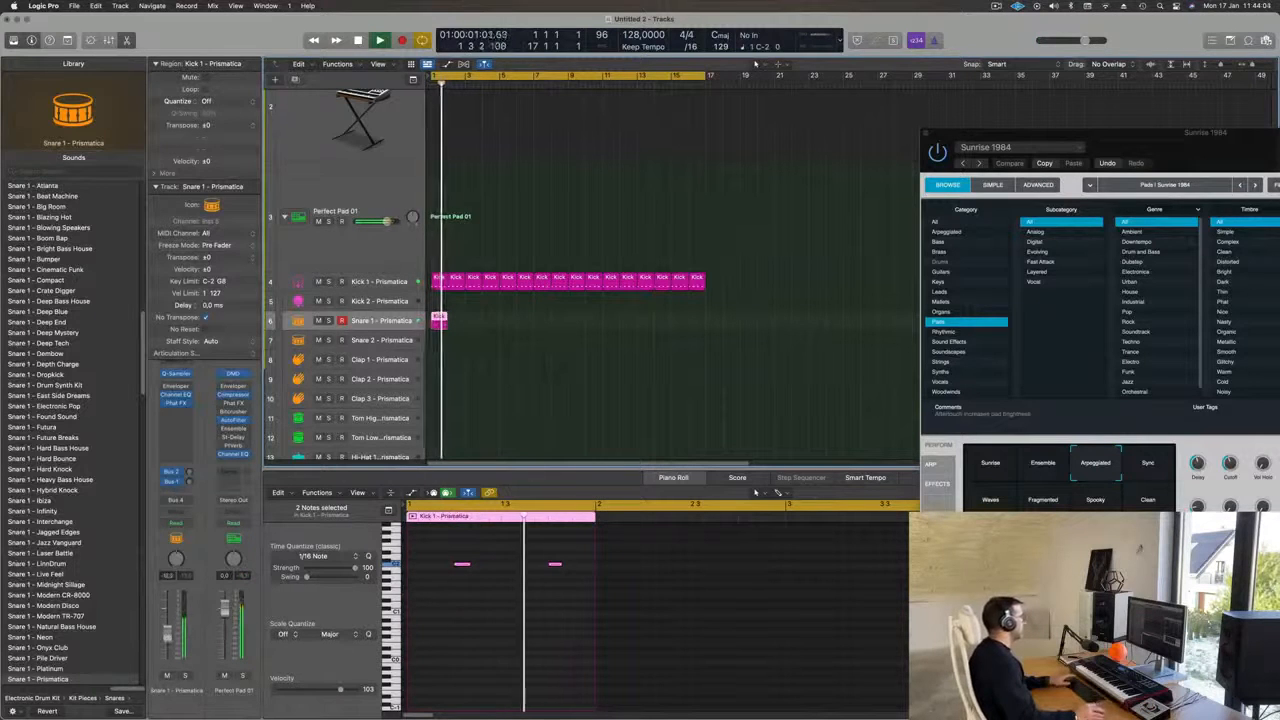
pyautogui.moveTo(168, 647); pyautogui.dragTo(169, 656)
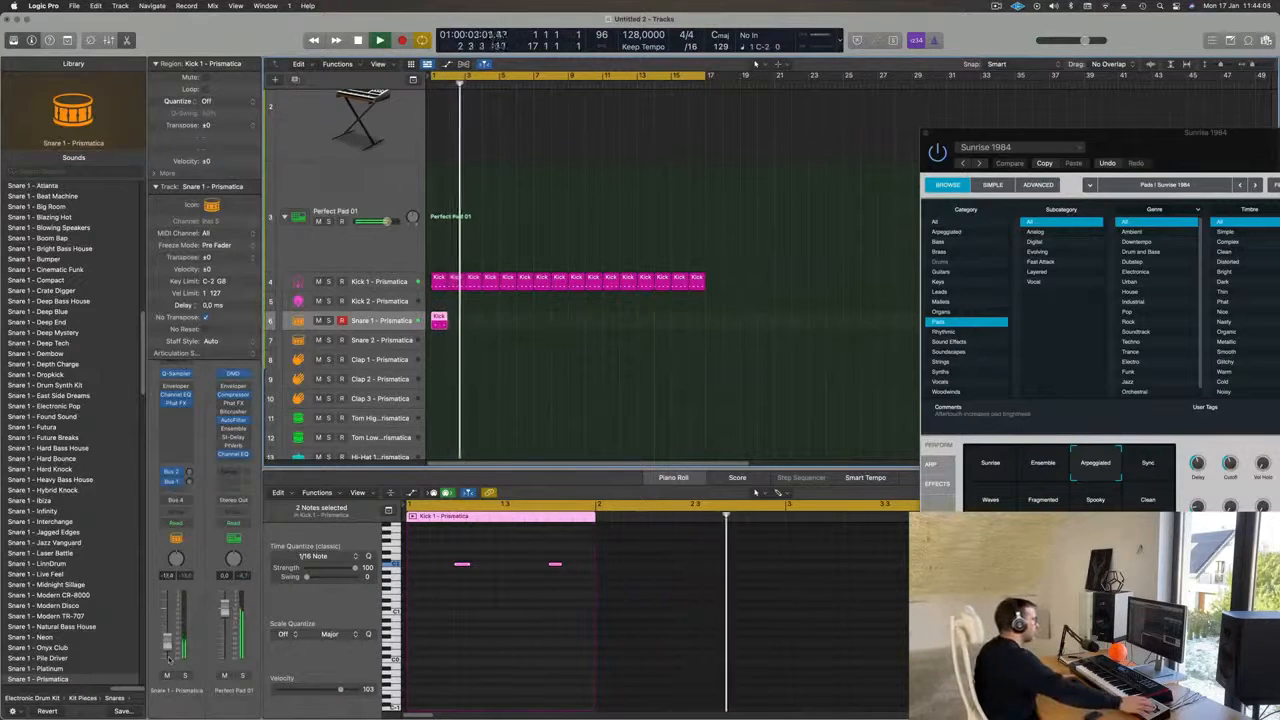
pyautogui.press('space')
pyautogui.press('space')
pyautogui.press('space')
# Repeat the one-bar snare region up to bar 17 and play it together with the kick.
pyautogui.press('super+r')
pyautogui.press('super+r')
pyautogui.press('super+r')
pyautogui.press('super+r')
pyautogui.press('super+r')
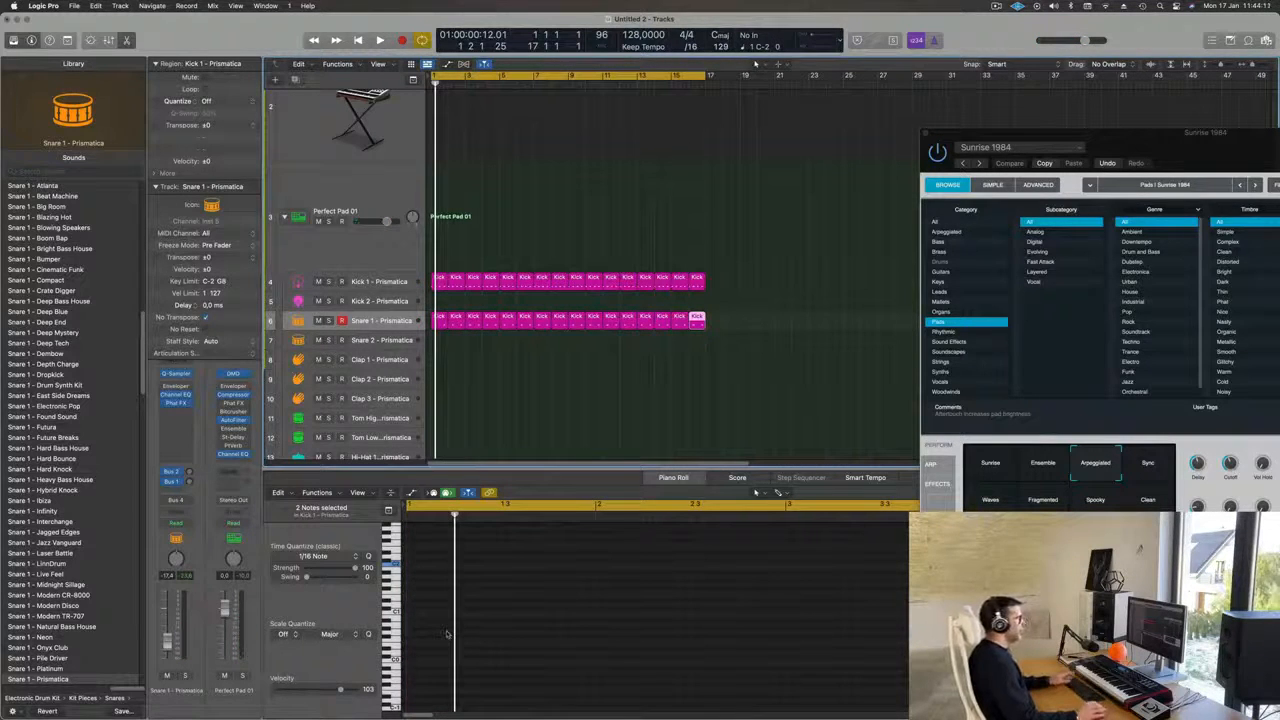
pyautogui.press('space')
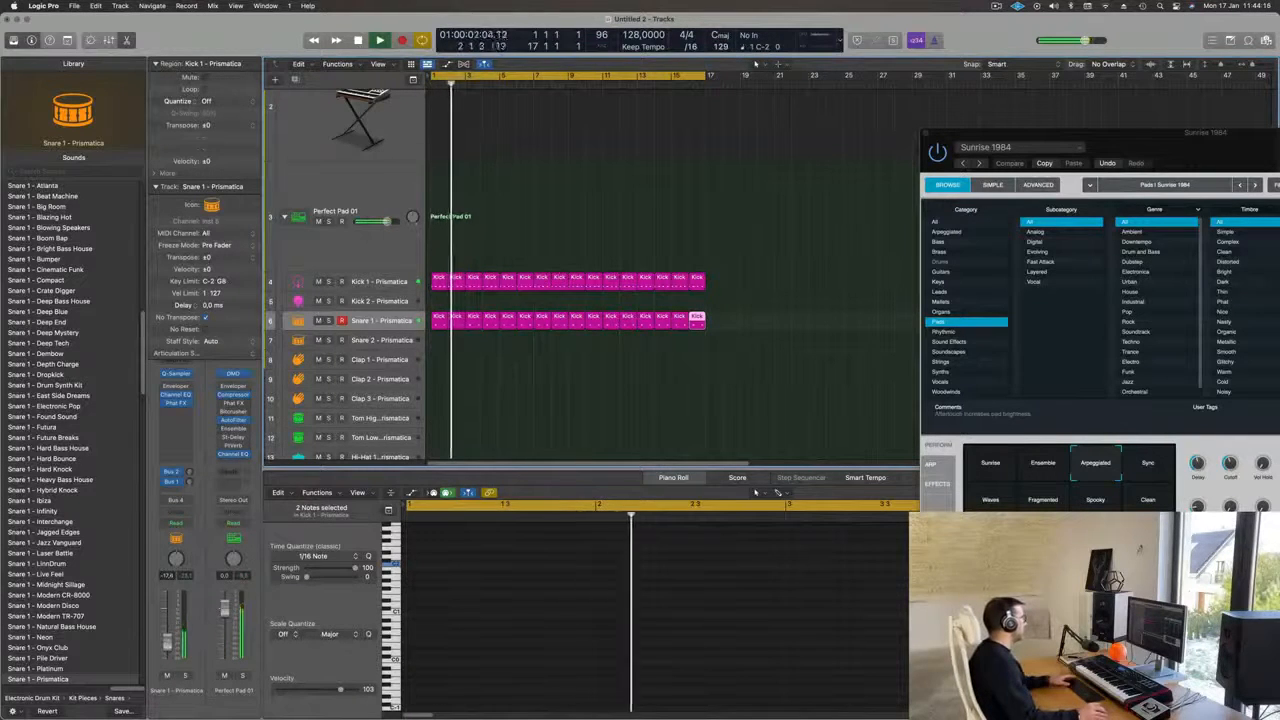
# Try copying the first snare region to the Hi-Hat 1 track and duplicating its two notes an eighth note earlier.
pyautogui.scroll(-3, 505, 370)
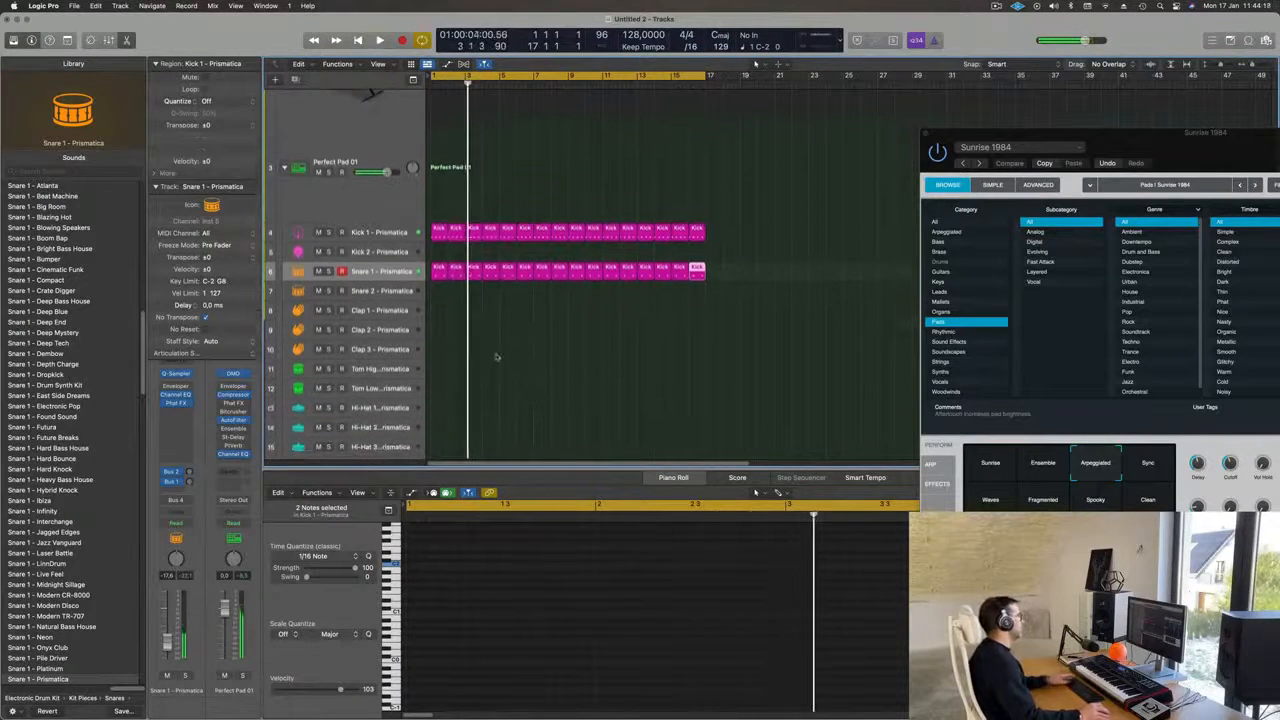
pyautogui.scroll(-2, 465, 360)
pyautogui.moveTo(438, 233); pyautogui.dragTo(438, 374)
pyautogui.scroll(2, 462, 552)
pyautogui.moveTo(447, 561); pyautogui.dragTo(578, 618)
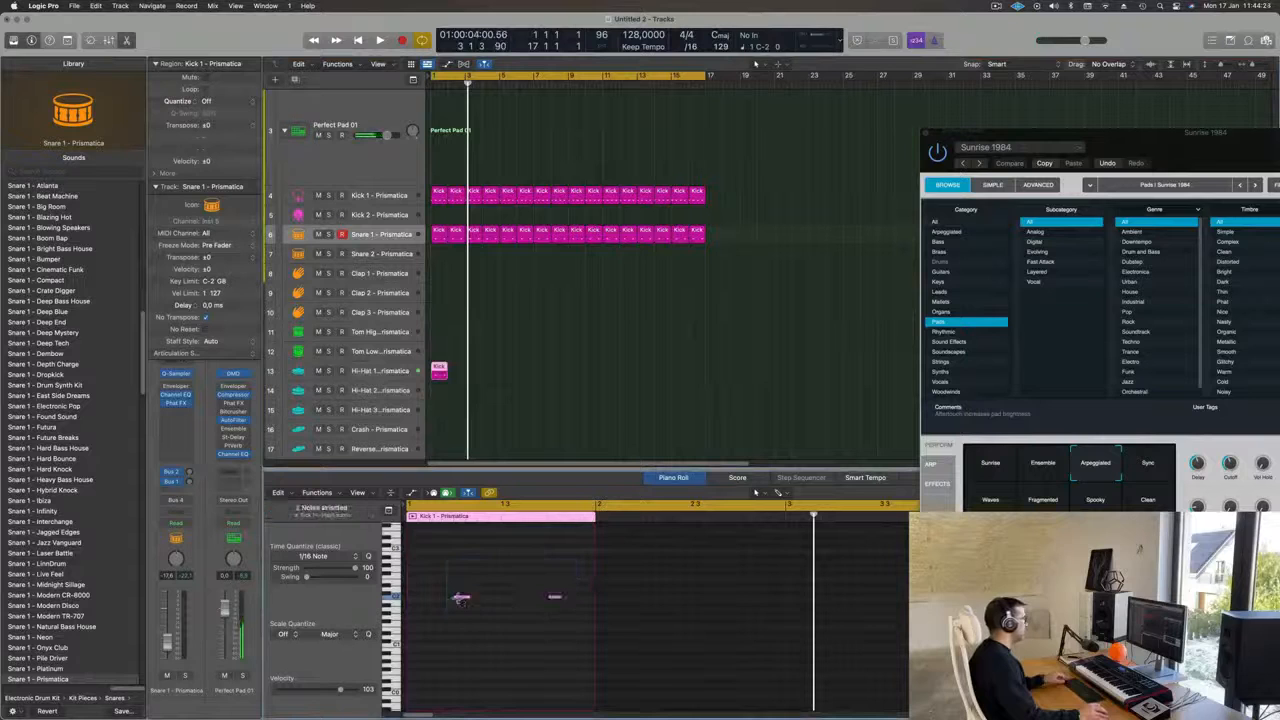
pyautogui.moveTo(459, 599); pyautogui.dragTo(438, 604)
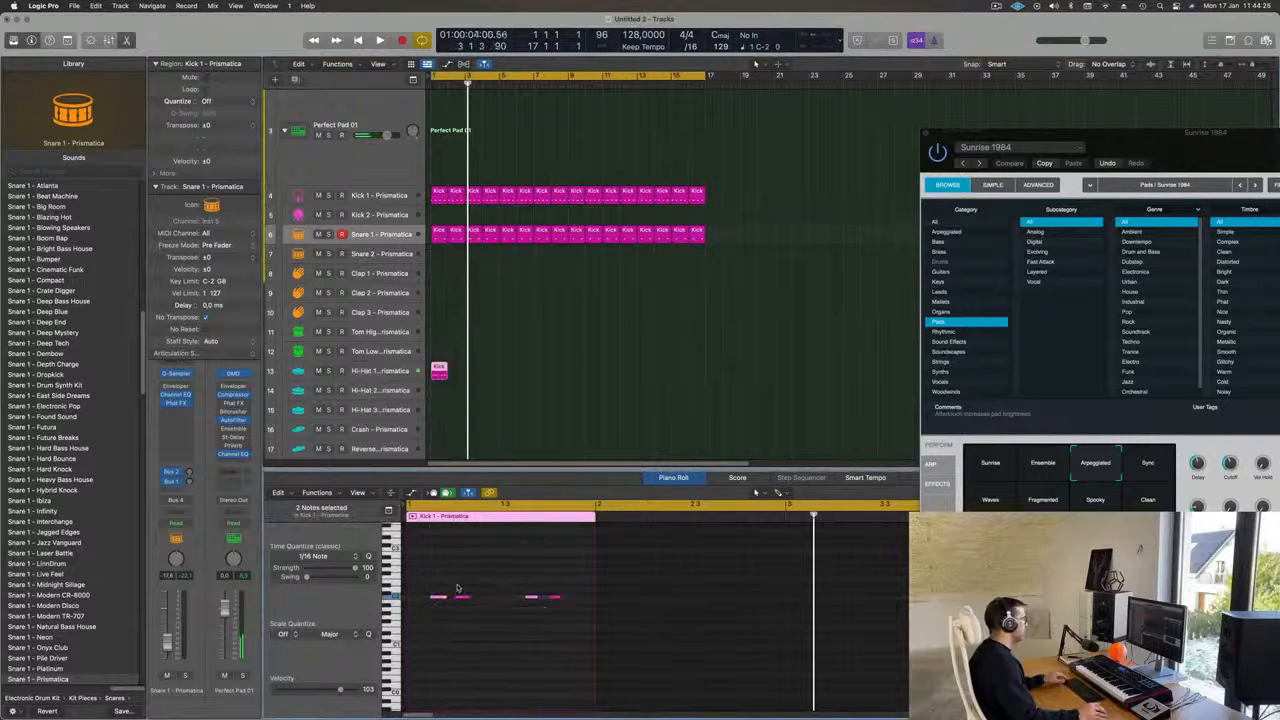
pyautogui.press('space')
pyautogui.press('space')
pyautogui.press('super+z')
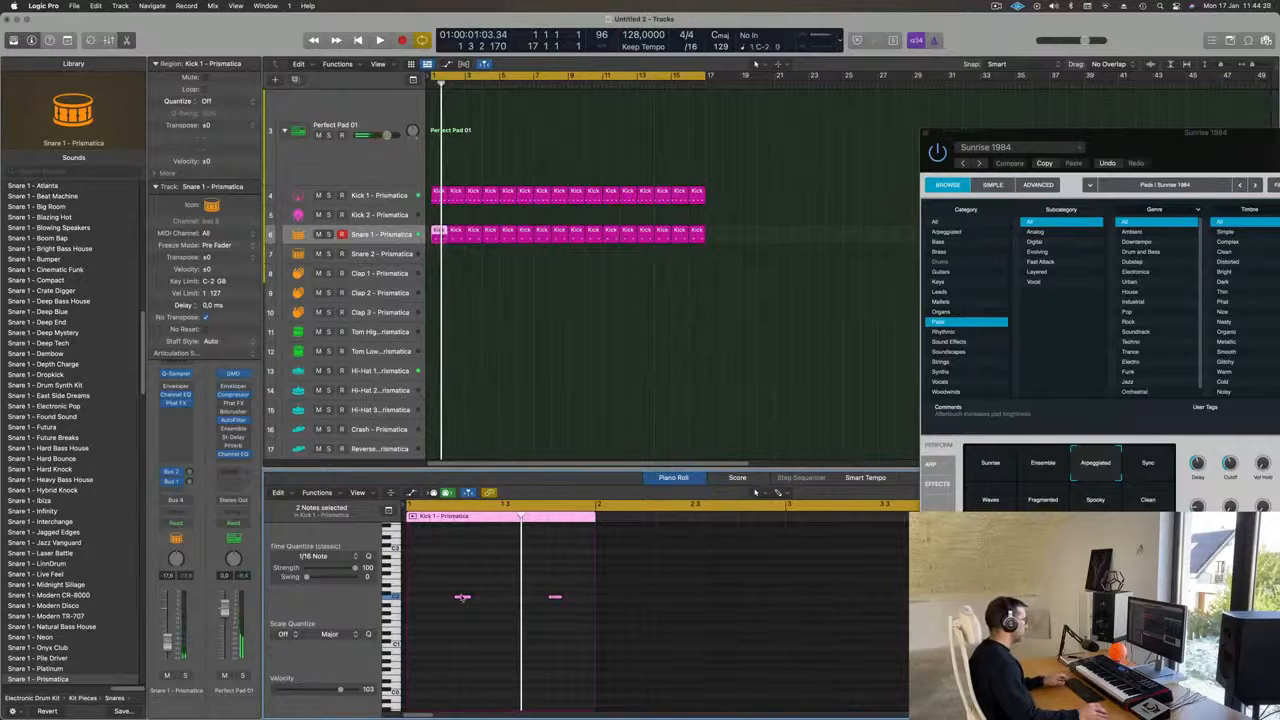
pyautogui.moveTo(462, 599); pyautogui.dragTo(436, 601)
pyautogui.press('super+z')
pyautogui.click(457, 295)
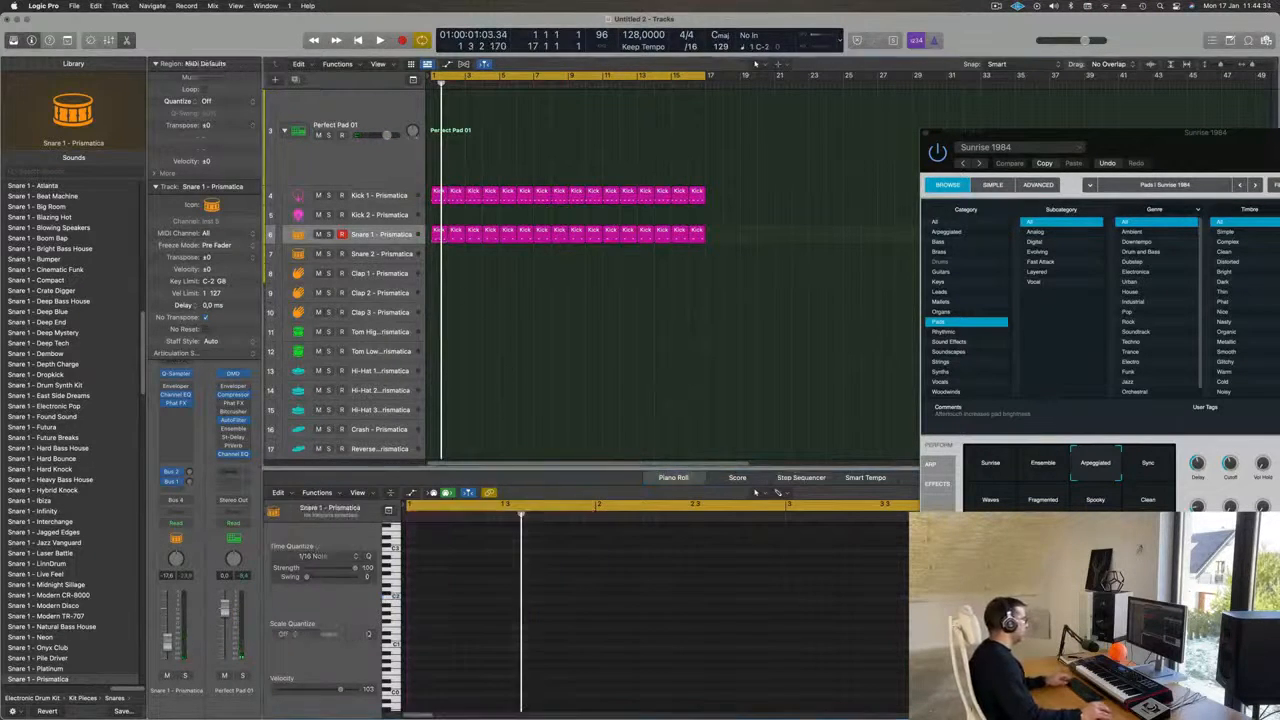
# Copy the first kick region to the Hi-Hat 3 track and move its four notes an eighth note later and two octaves up.
pyautogui.moveTo(438, 192); pyautogui.dragTo(438, 410)
pyautogui.press('space')
pyautogui.moveTo(574, 633); pyautogui.dragTo(399, 665)
pyautogui.hotkey('shift', 'alt', 'Up')
pyautogui.hotkey('shift', 'alt', 'Up')
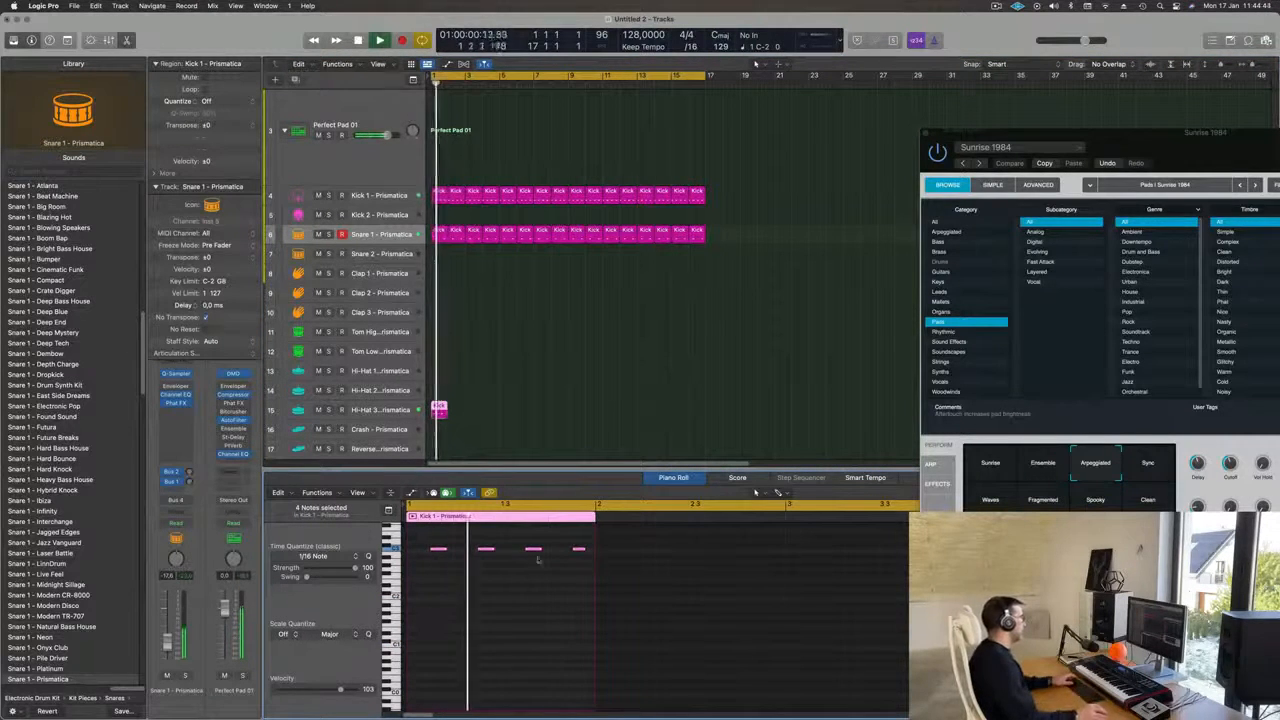
# Repeat the one-bar region on the Hi-Hat 3 track up to bar 17 and play it with the beat.
pyautogui.press('space')
pyautogui.press('space')
pyautogui.moveTo(481, 425); pyautogui.dragTo(439, 408)
pyautogui.press('space')
pyautogui.press('super+r')
pyautogui.press('super+r')
pyautogui.press('super+r')
pyautogui.press('super+r')
pyautogui.press('super+r')
pyautogui.press('super+r')
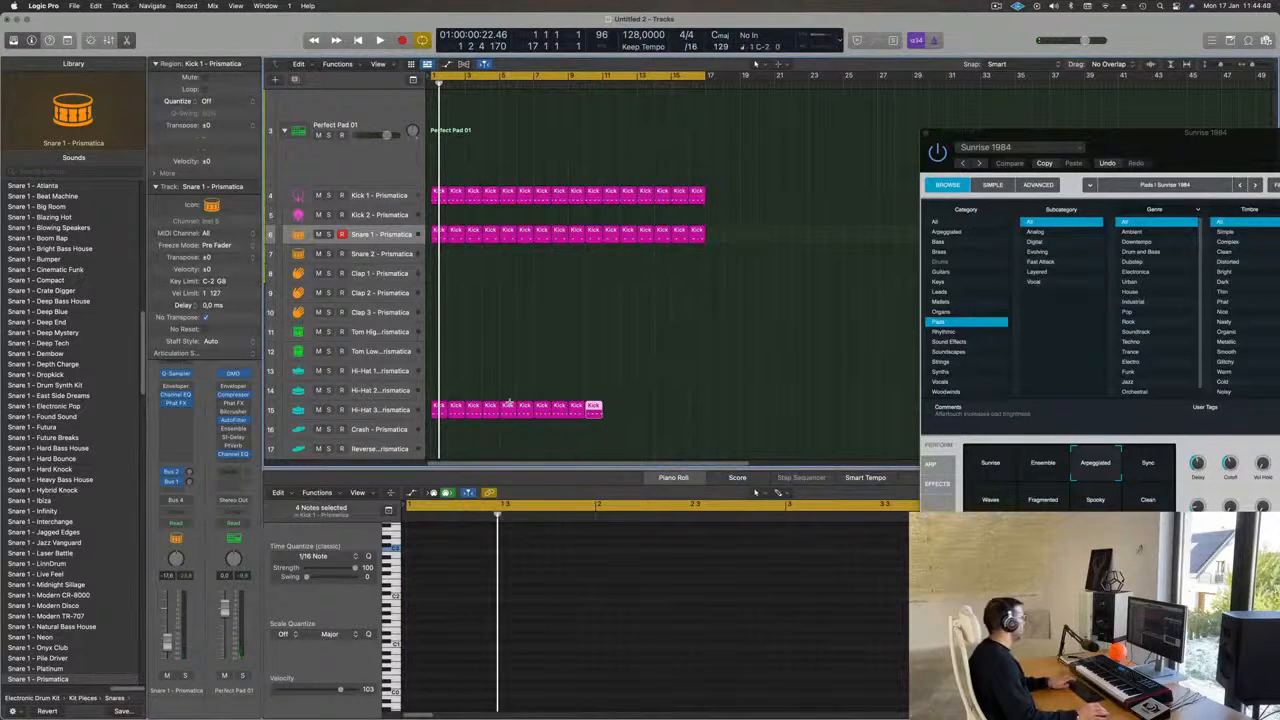
pyautogui.press('space')
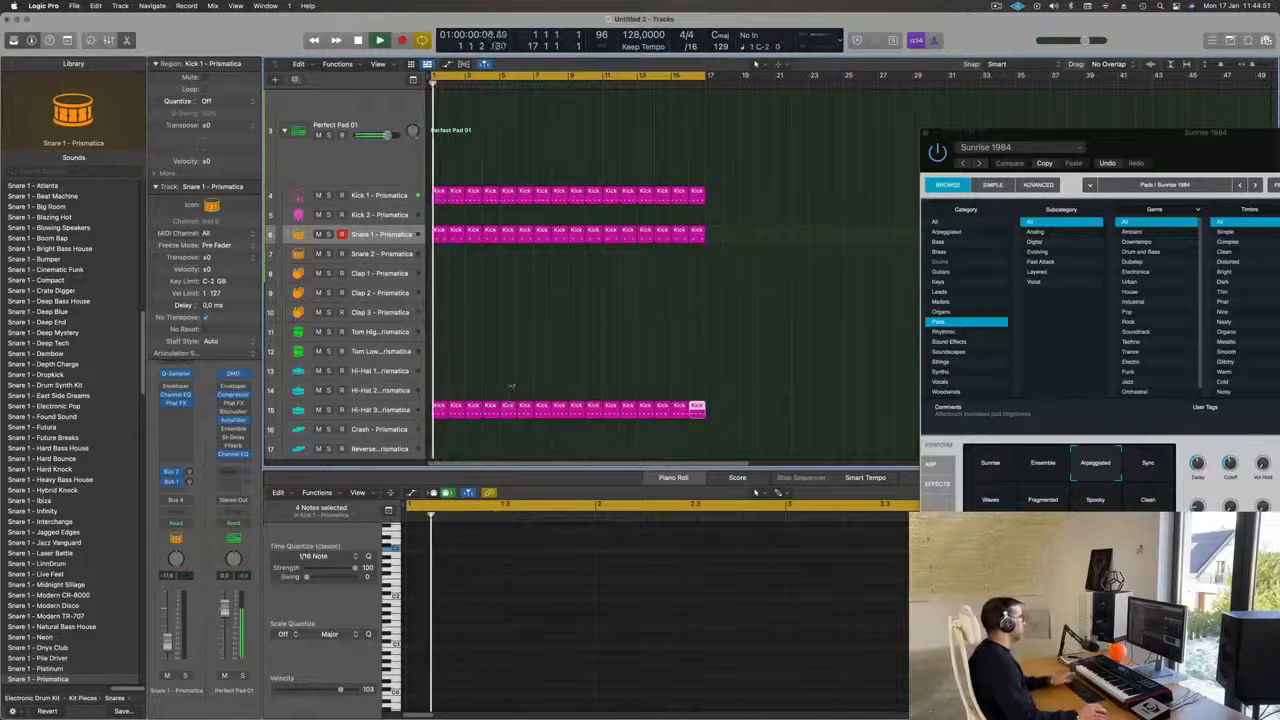
# Lower the Hi-Hat 3 track's volume to about -12.6 dB while listening to the beat.
pyautogui.click(383, 410)
pyautogui.press('space')
pyautogui.press('space')
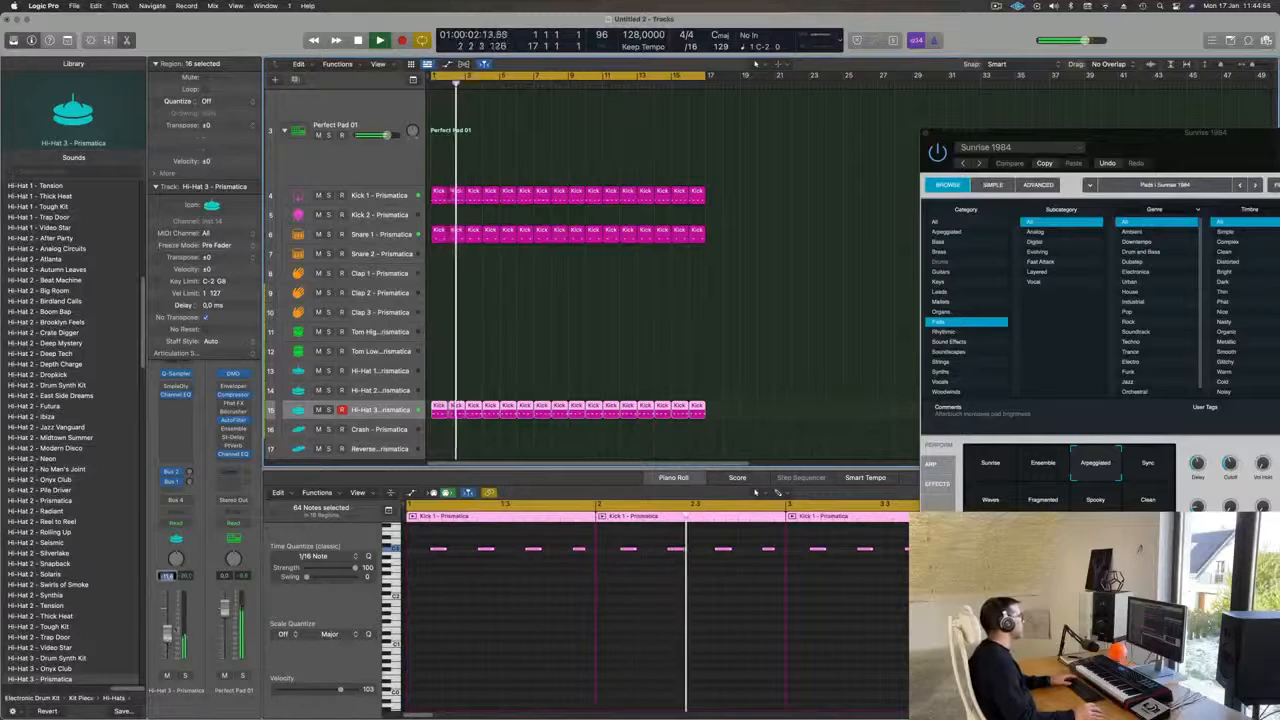
pyautogui.scroll(-3, 609, 223)
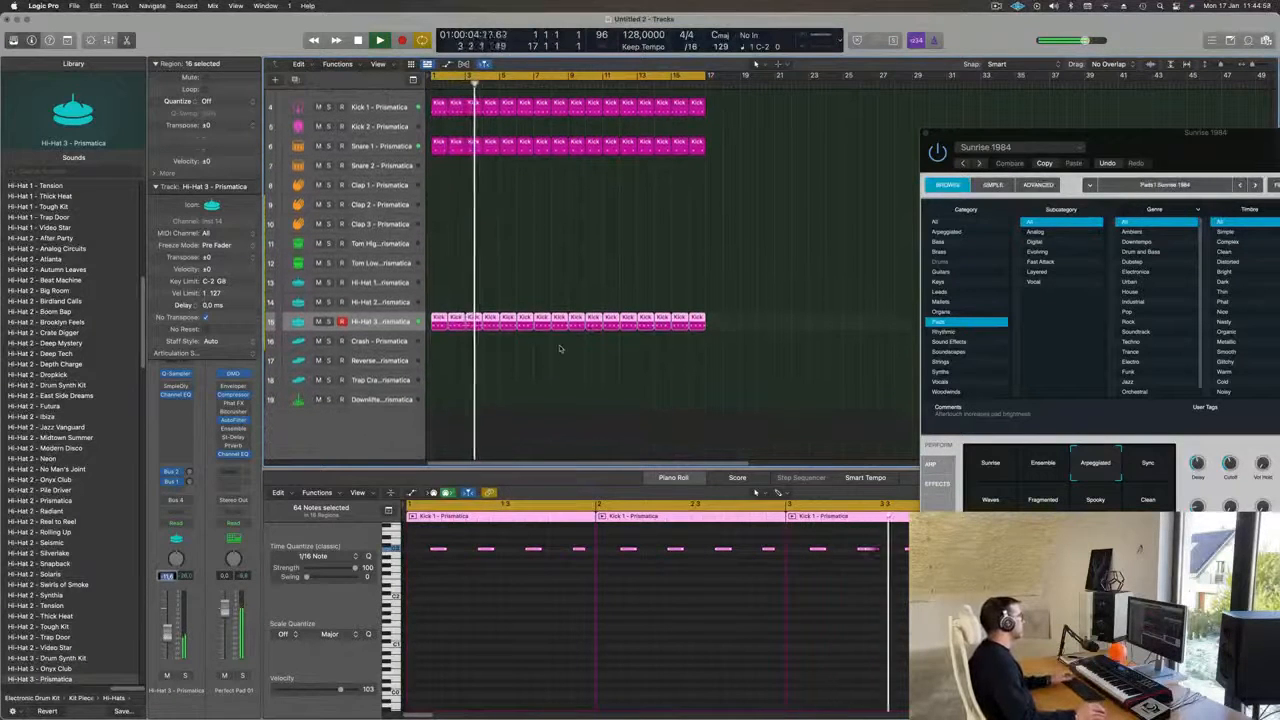
pyautogui.scroll(3, 510, 290)
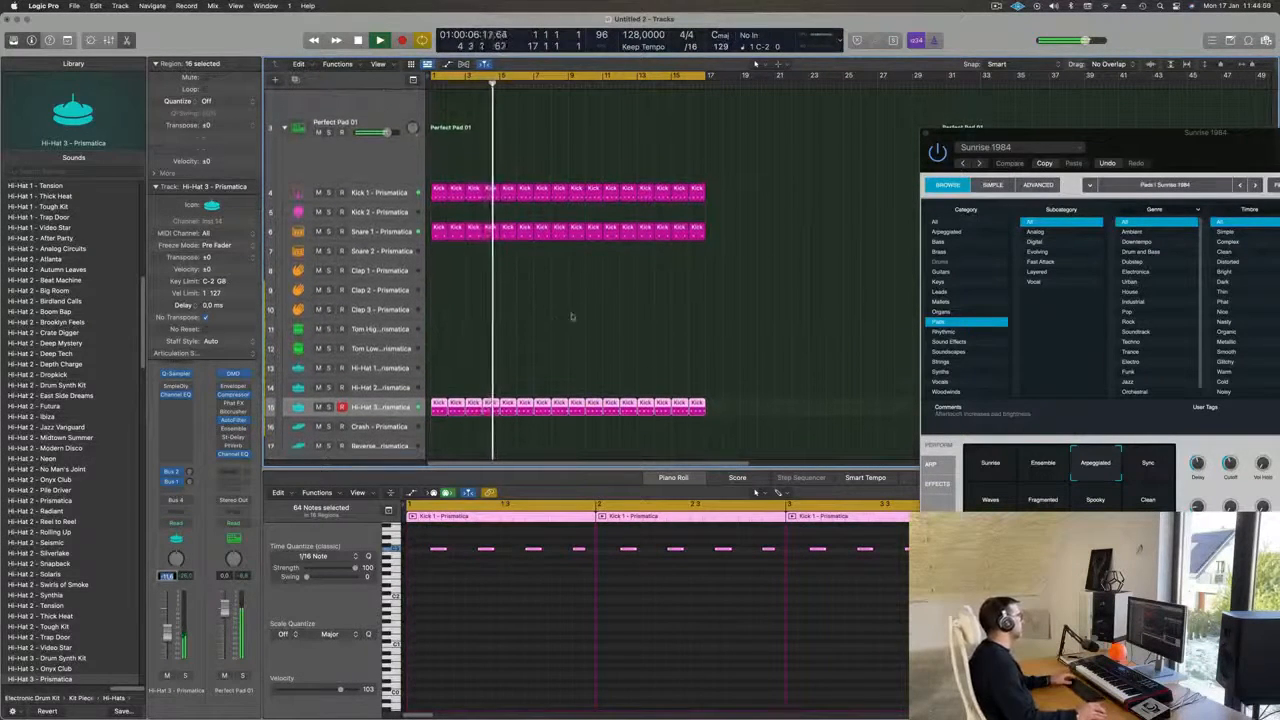
pyautogui.click(440, 229)
pyautogui.press('space')
pyautogui.press('space')
pyautogui.click(384, 408)
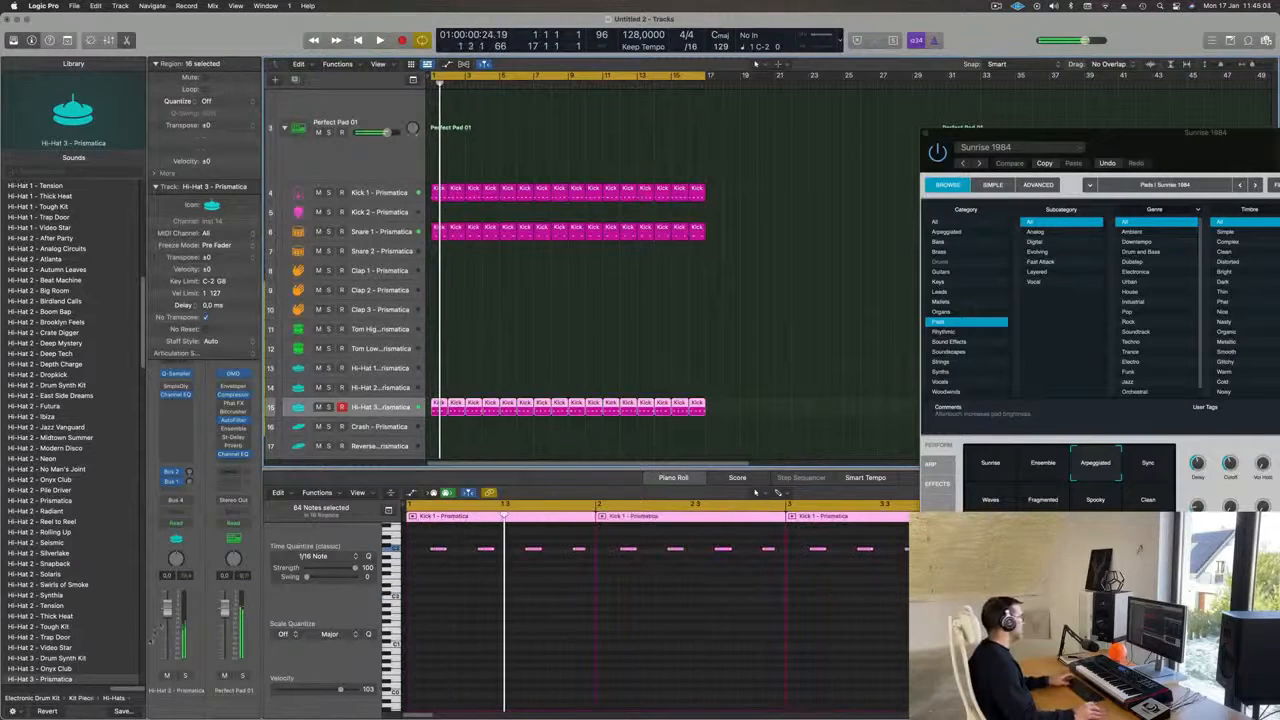
pyautogui.press('space')
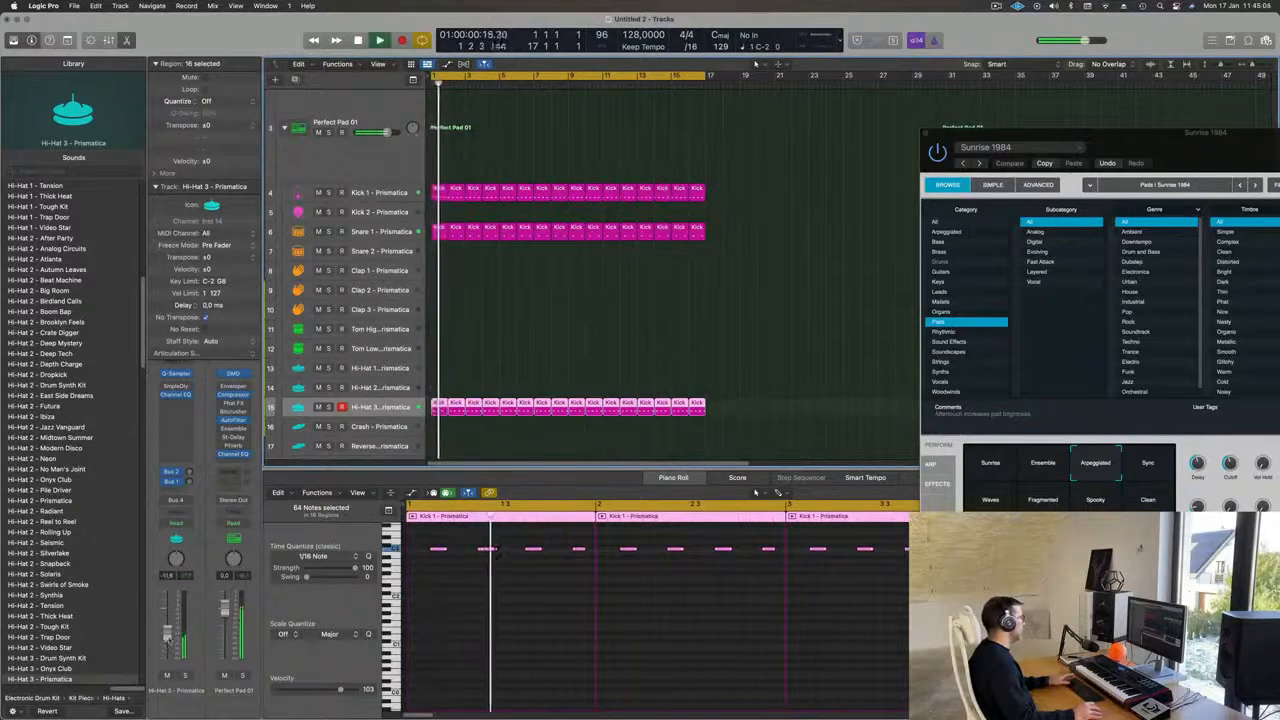
pyautogui.scroll(1, 384, 408)
pyautogui.press('space')
pyautogui.press('space')
# Copy the first kick region to the Tom High track and keep only one note, placed on the offbeat after beat 4.
pyautogui.click(441, 212)
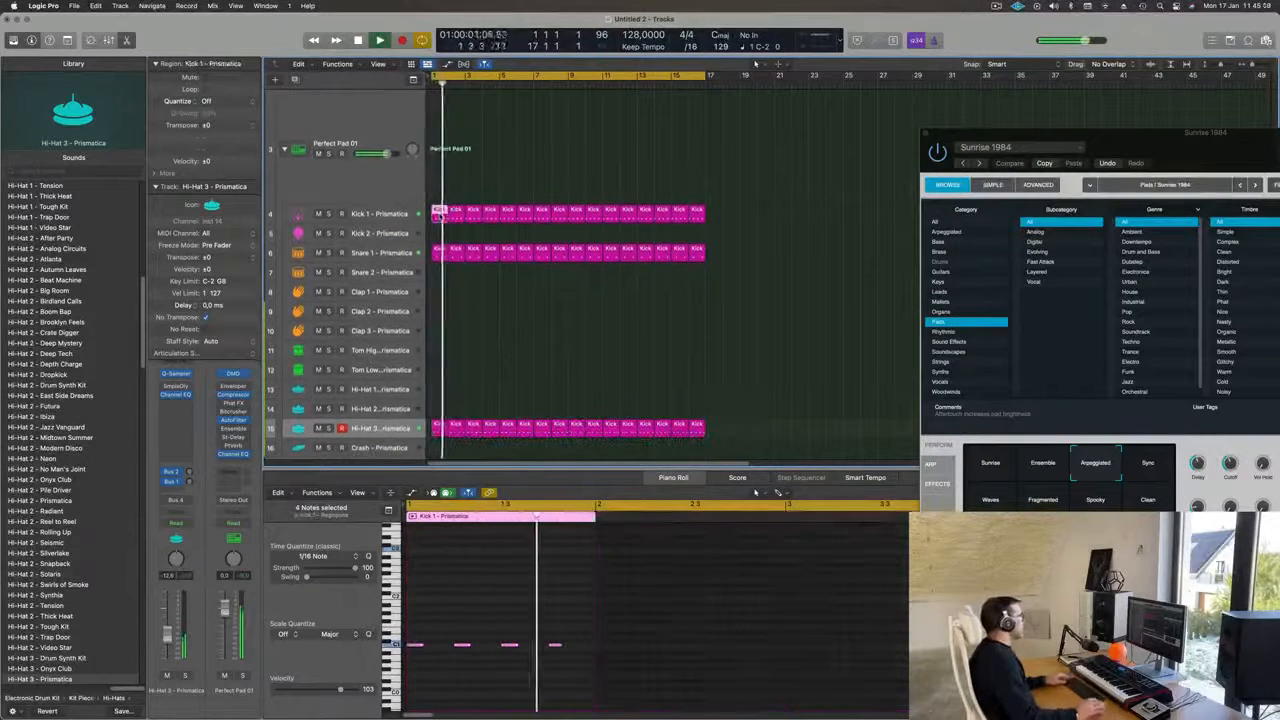
pyautogui.moveTo(441, 212); pyautogui.dragTo(440, 347)
pyautogui.press('space')
pyautogui.press('space')
pyautogui.press('space')
pyautogui.moveTo(453, 631); pyautogui.dragTo(584, 654)
pyautogui.moveTo(502, 628); pyautogui.dragTo(413, 670)
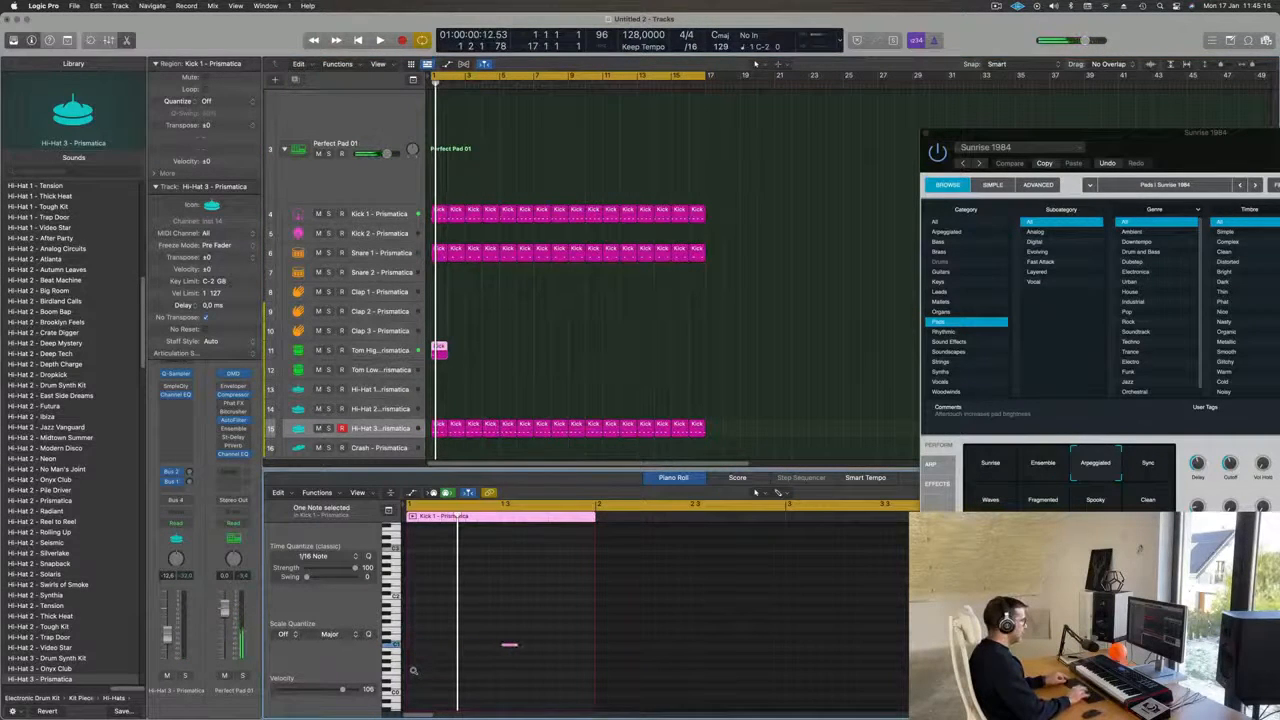
pyautogui.press('space')
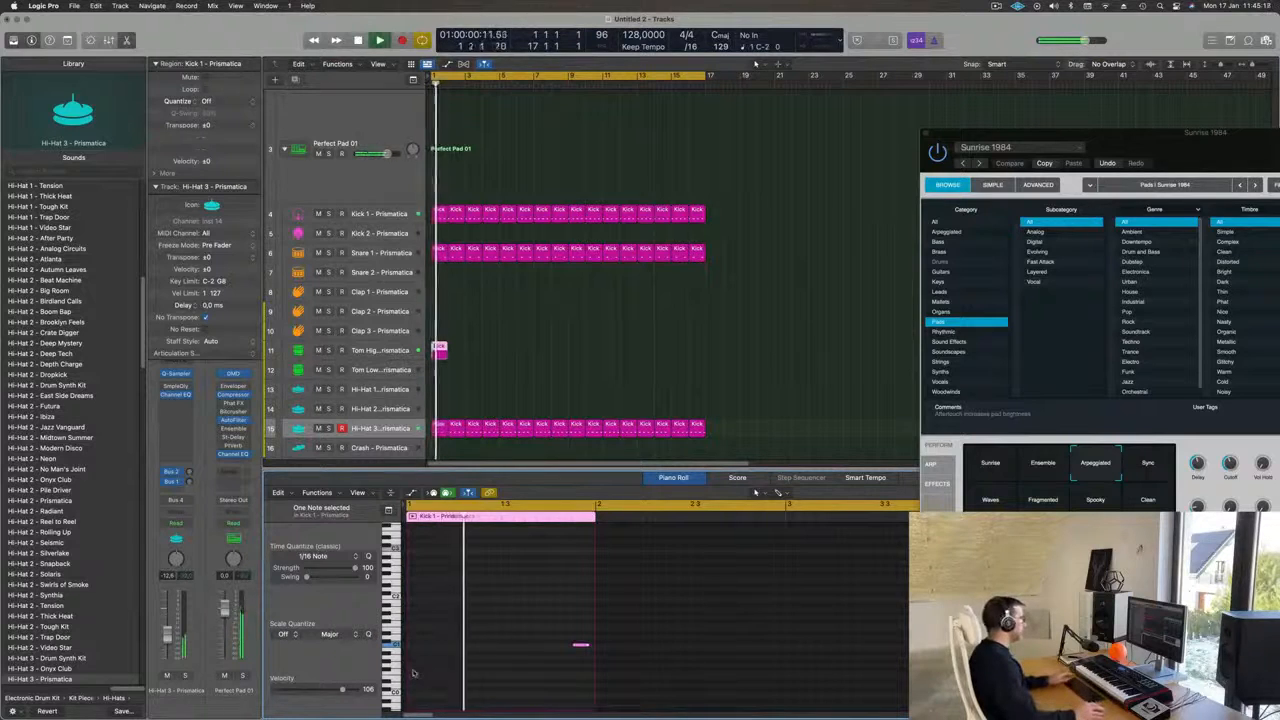
# Lower the Tom High track's volume to about -16 dB and repeat its one-bar region up to bar 17.
pyautogui.click(391, 350)
pyautogui.press('Return')
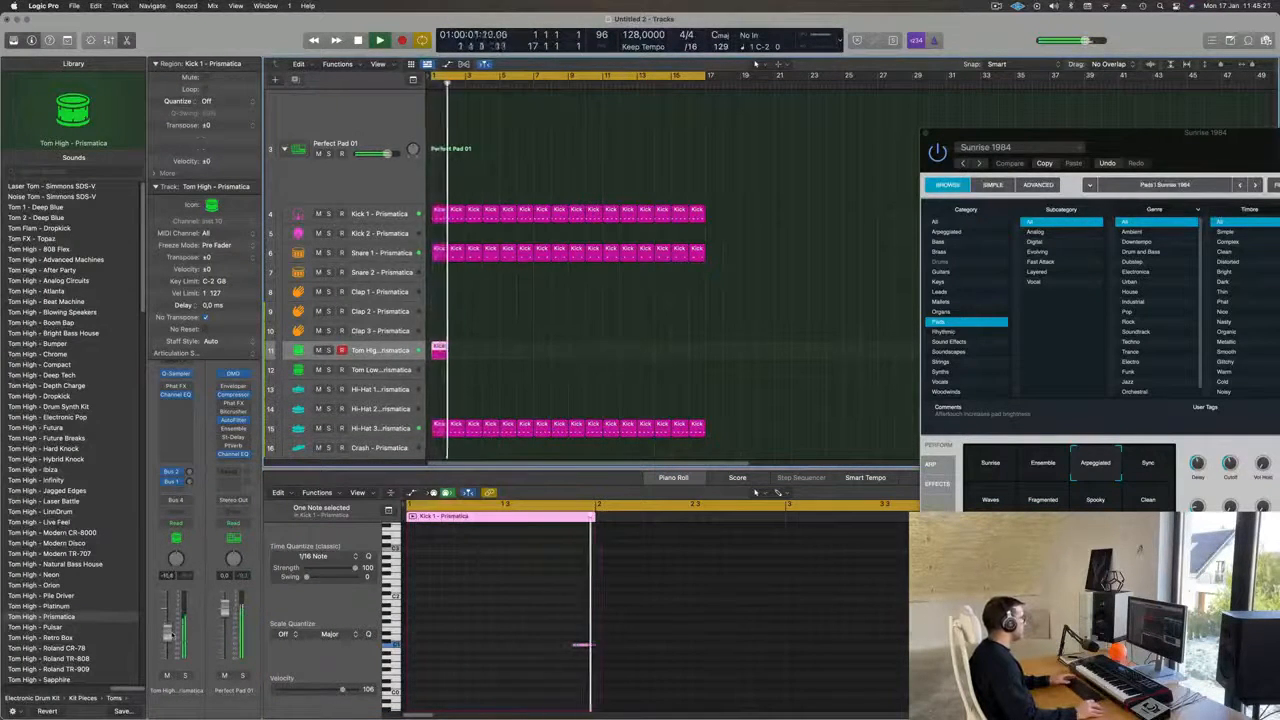
pyautogui.moveTo(485, 342); pyautogui.dragTo(436, 361)
pyautogui.press('super+r')
pyautogui.press('super+r')
pyautogui.press('super+r')
pyautogui.press('super+r')
pyautogui.press('super+r')
pyautogui.press('super+r')
pyautogui.press('super+r')
pyautogui.press('super+r')
pyautogui.press('super+r')
pyautogui.press('super+r')
pyautogui.press('super+r')
pyautogui.press('super+r')
pyautogui.press('super+r')
pyautogui.press('super+r')
pyautogui.press('super+r')
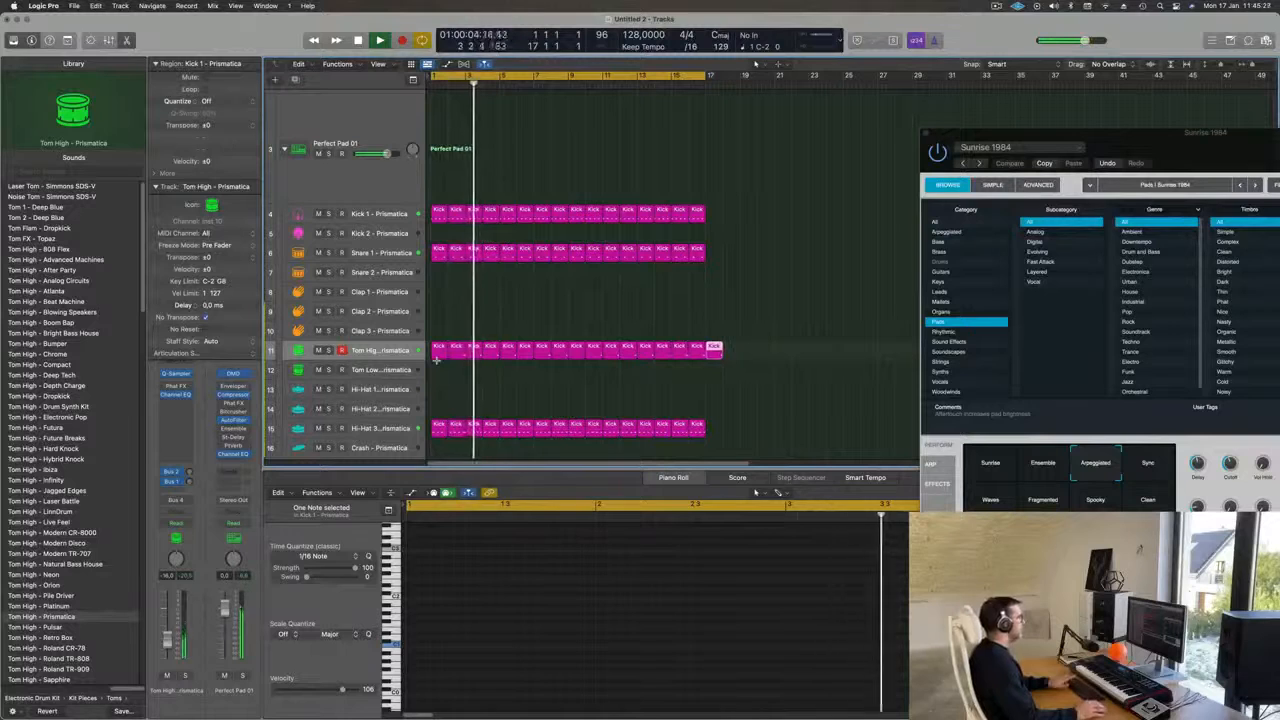
# Copy the first Tom High region to the Tom Low track and place two notes, one just before and one after beat 3.
pyautogui.moveTo(440, 348)
pyautogui.mouseDown()
pyautogui.moveTo(440, 368)
pyautogui.moveTo(439, 348)
pyautogui.moveTo(456, 347)
pyautogui.mouseUp()
pyautogui.click(440, 372)
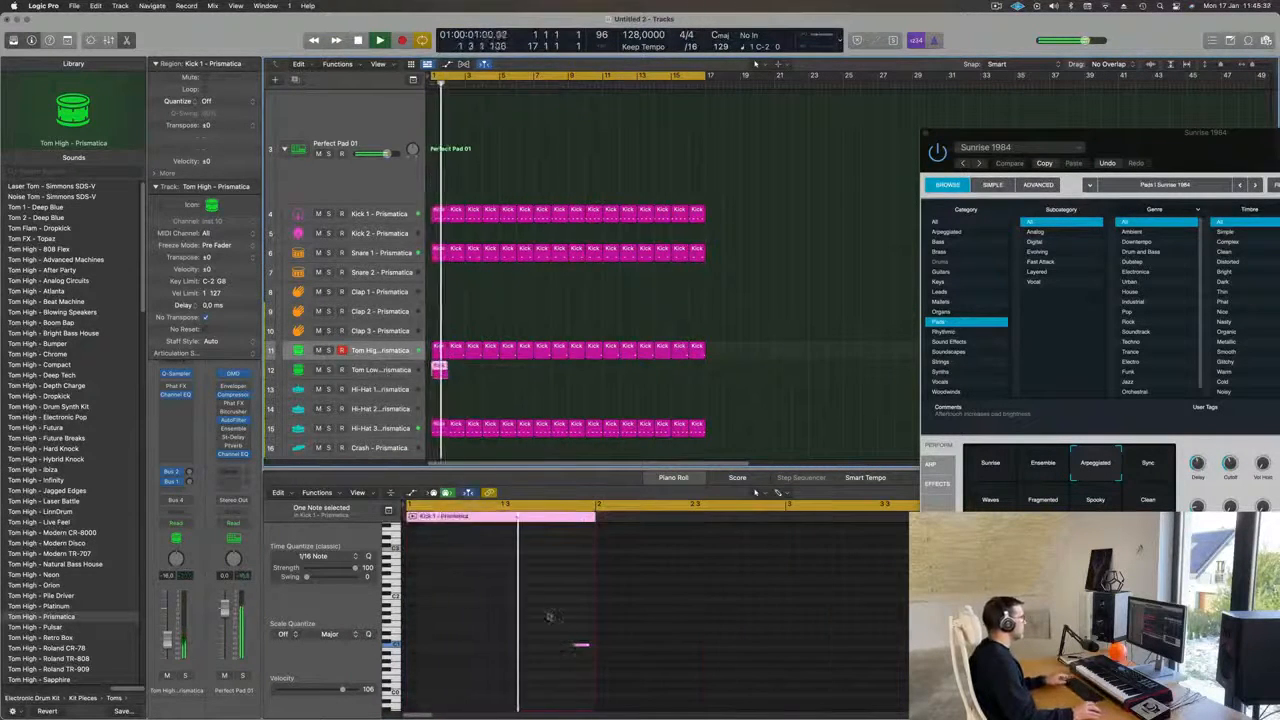
pyautogui.press('space')
pyautogui.moveTo(551, 627)
pyautogui.mouseDown()
pyautogui.moveTo(589, 661)
pyautogui.moveTo(470, 645)
pyautogui.moveTo(534, 650)
pyautogui.mouseUp()
pyautogui.press('space')
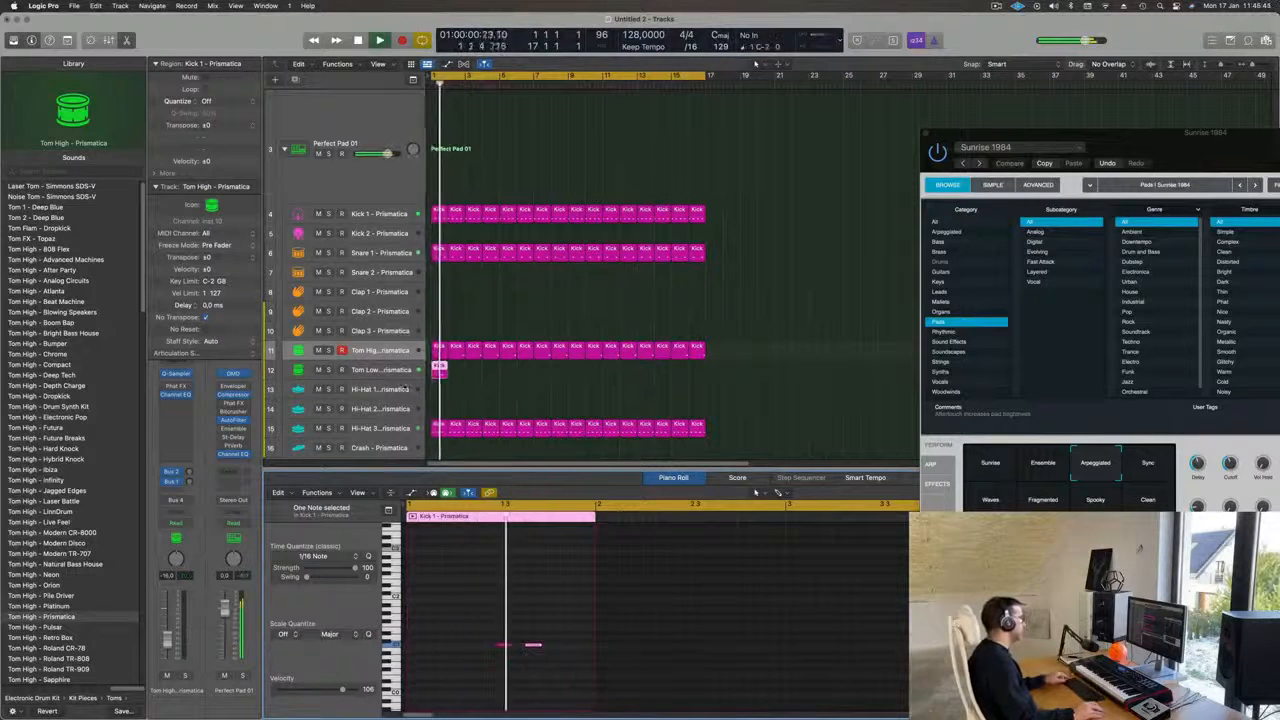
# Try the Tom Low notes an octave higher, restore their pitch, and lower the track's volume to about -24 dB.
pyautogui.click(380, 370)
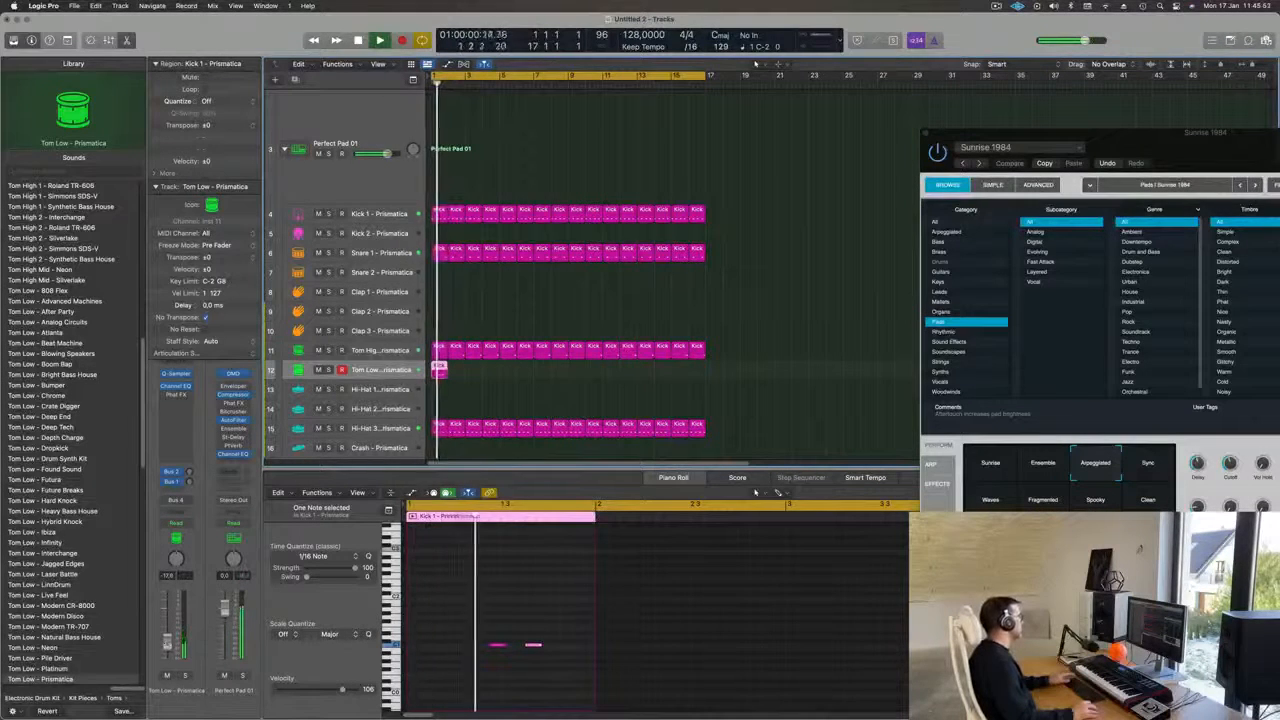
pyautogui.moveTo(468, 614); pyautogui.dragTo(569, 676)
pyautogui.scroll(-2, 568, 673)
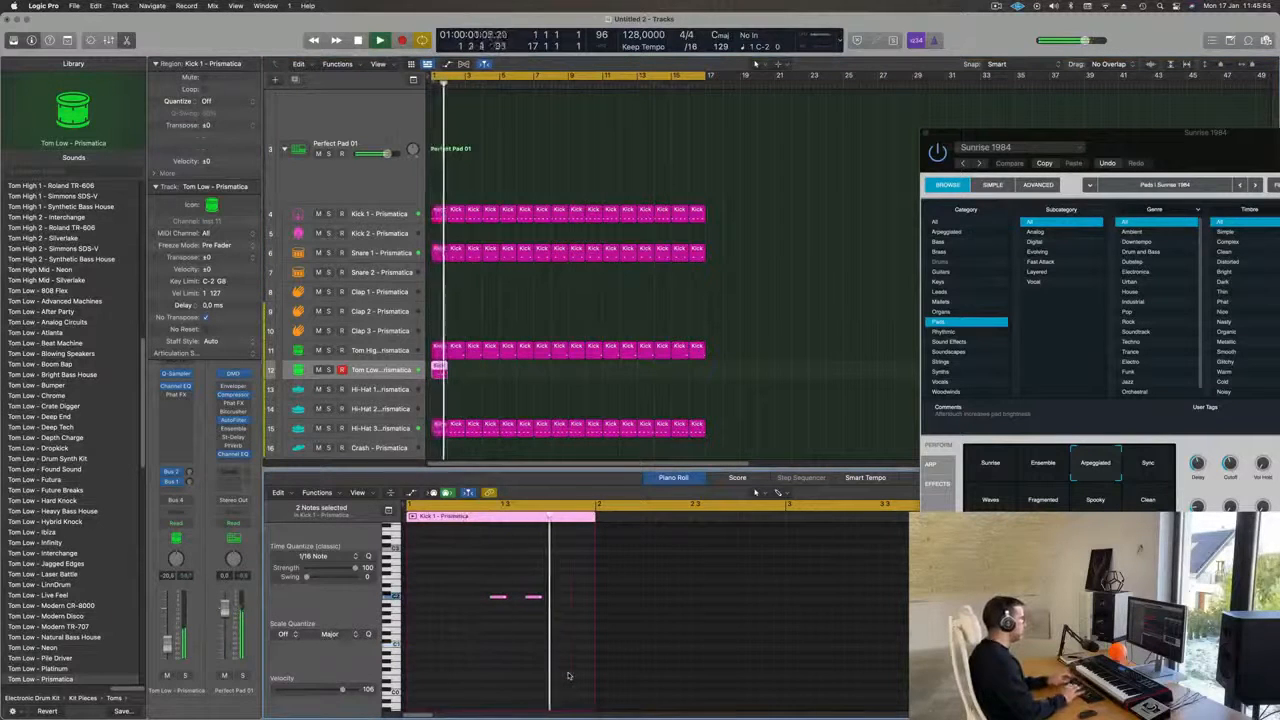
pyautogui.press('Return')
pyautogui.scroll(2, 570, 676)
pyautogui.press('Return')
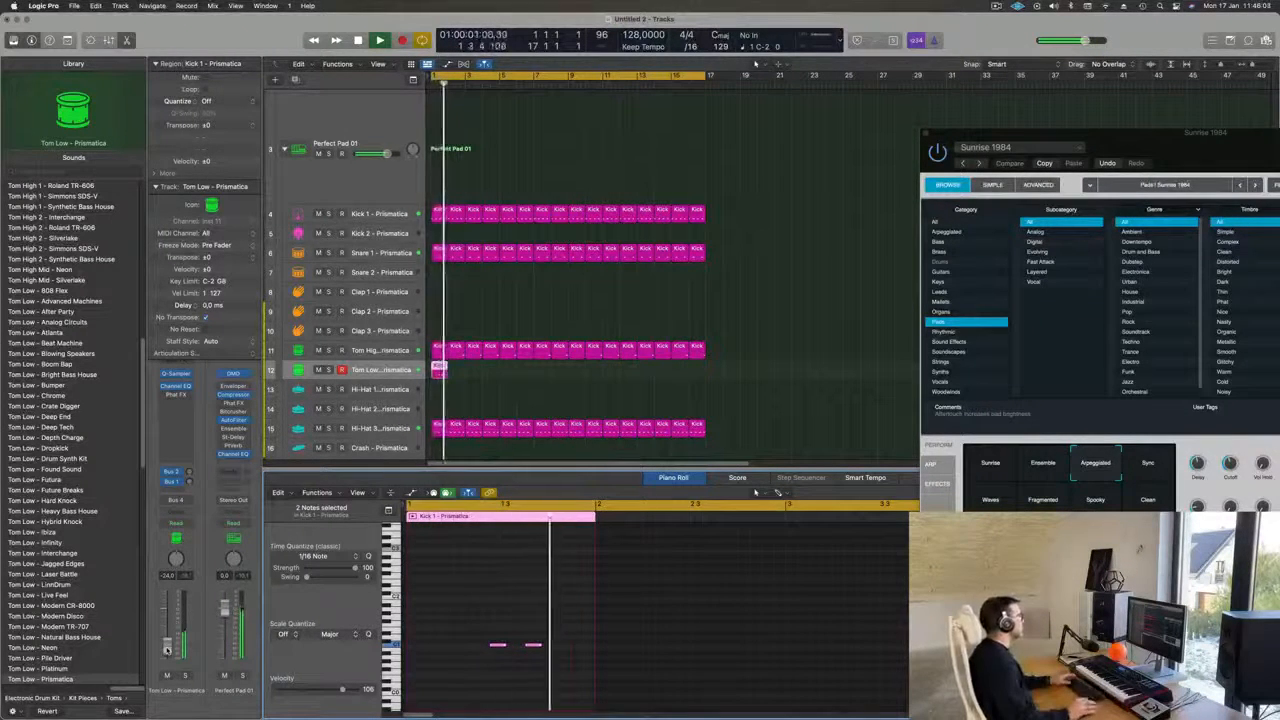
pyautogui.press('Return')
# Repeat the one-bar region on the Tom Low track up to bar 17.
pyautogui.moveTo(471, 376); pyautogui.dragTo(430, 372)
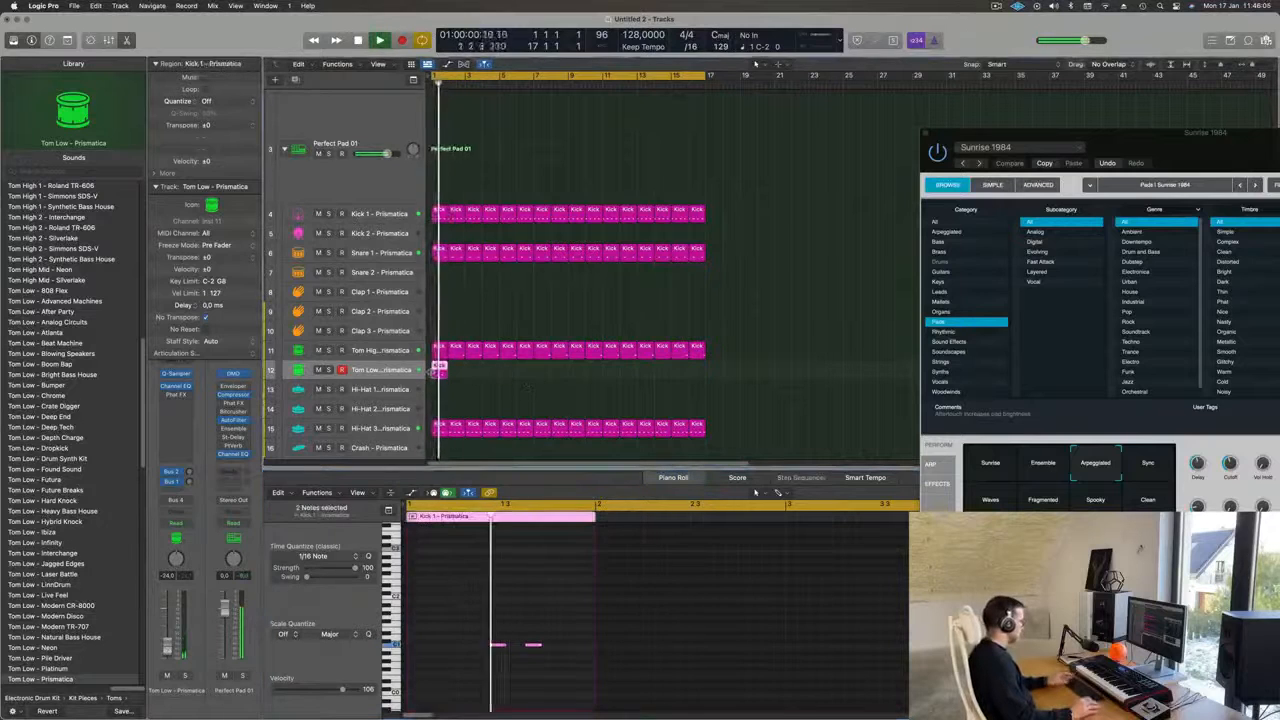
pyautogui.press('super+r')
pyautogui.press('super+r')
pyautogui.press('super+r')
pyautogui.press('super+r')
pyautogui.press('super+r')
pyautogui.press('super+r')
pyautogui.press('super+r')
pyautogui.press('super+r')
pyautogui.press('super+r')
pyautogui.press('super+r')
pyautogui.press('super+r')
pyautogui.press('super+r')
pyautogui.press('super+r')
pyautogui.press('super+r')
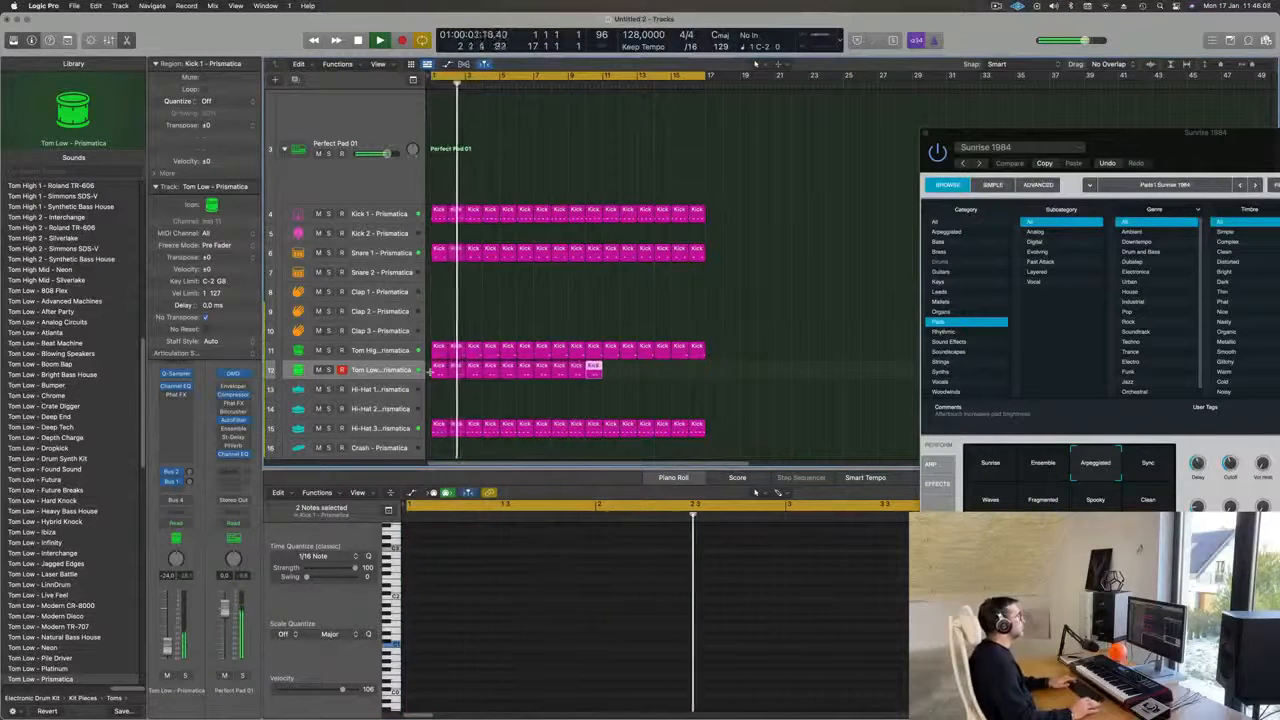
pyautogui.press('super+r')
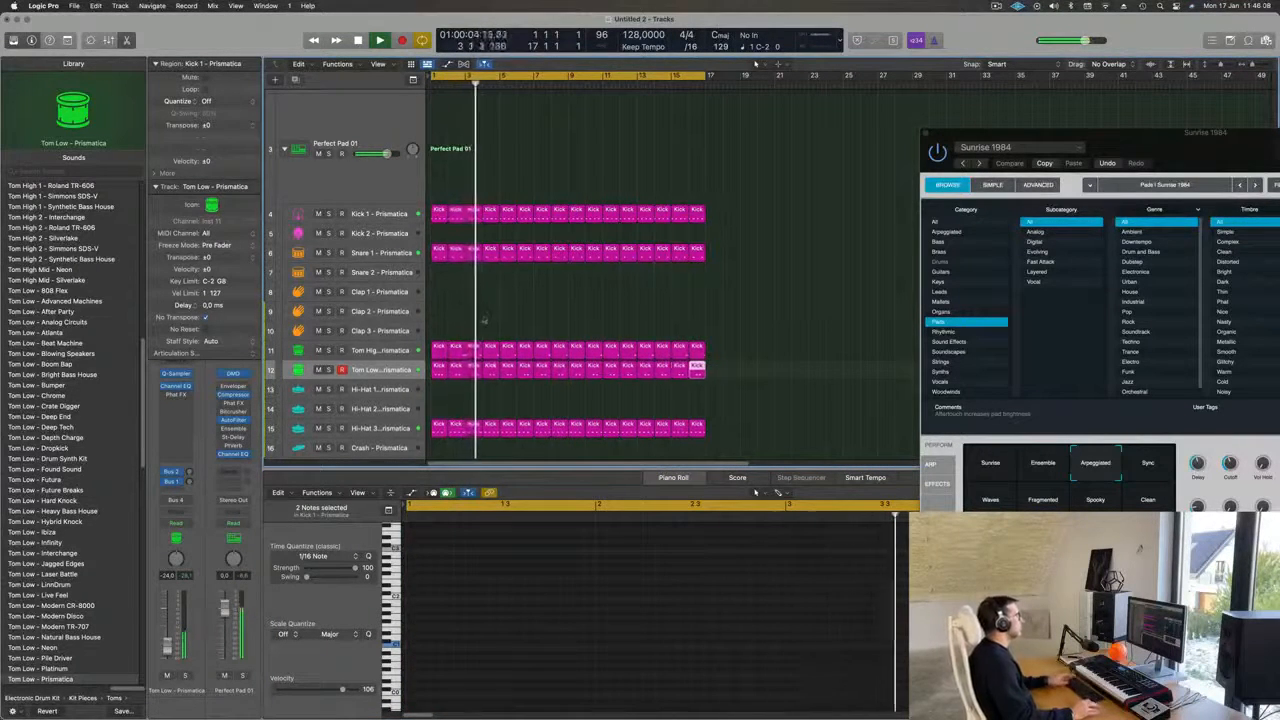
# Copy the first kick region to the Clap 1 track and delete every note except the one on beat 1.
pyautogui.scroll(-4, 484, 317)
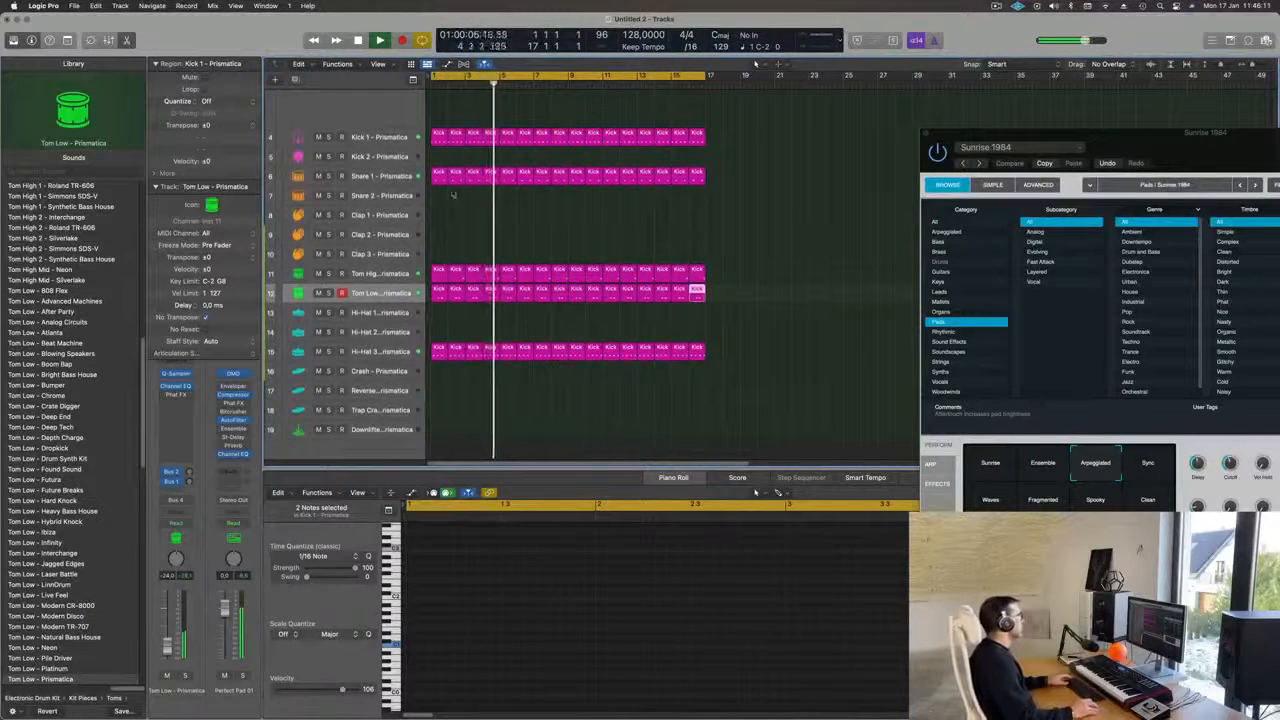
pyautogui.click(440, 137)
pyautogui.moveTo(440, 137); pyautogui.dragTo(440, 215)
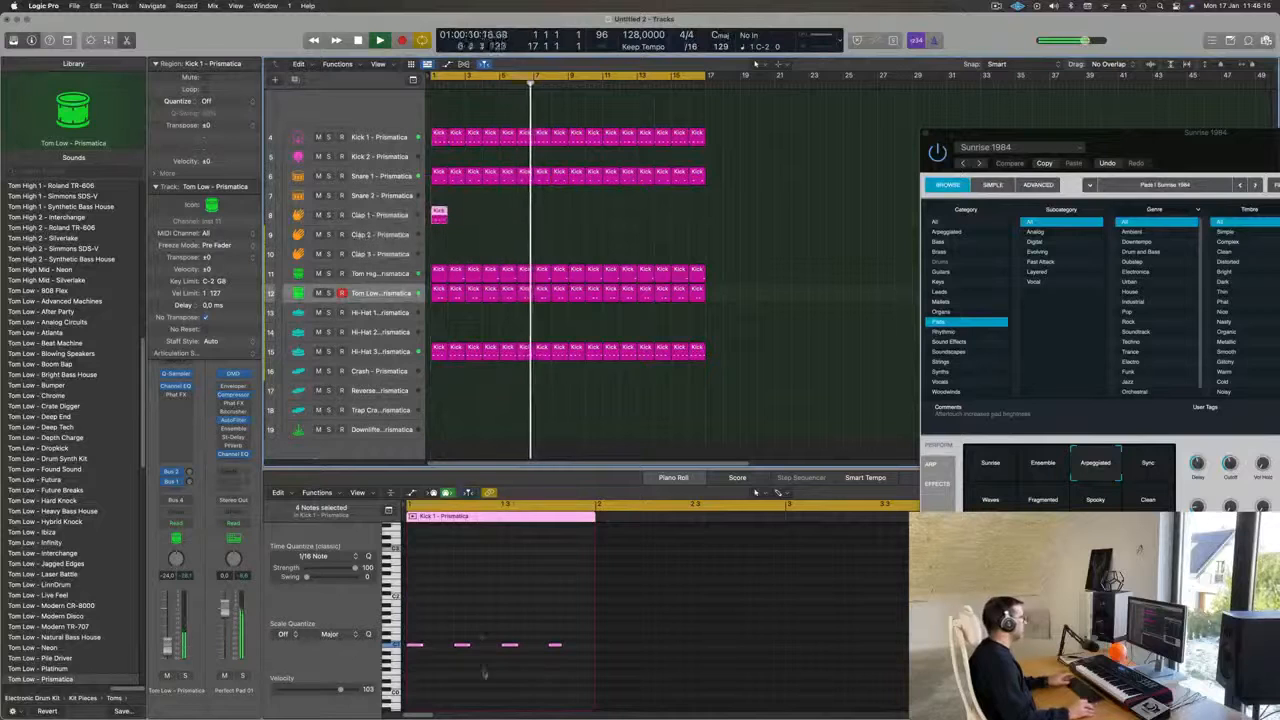
pyautogui.moveTo(470, 637); pyautogui.dragTo(557, 670)
pyautogui.press('BackSpace')
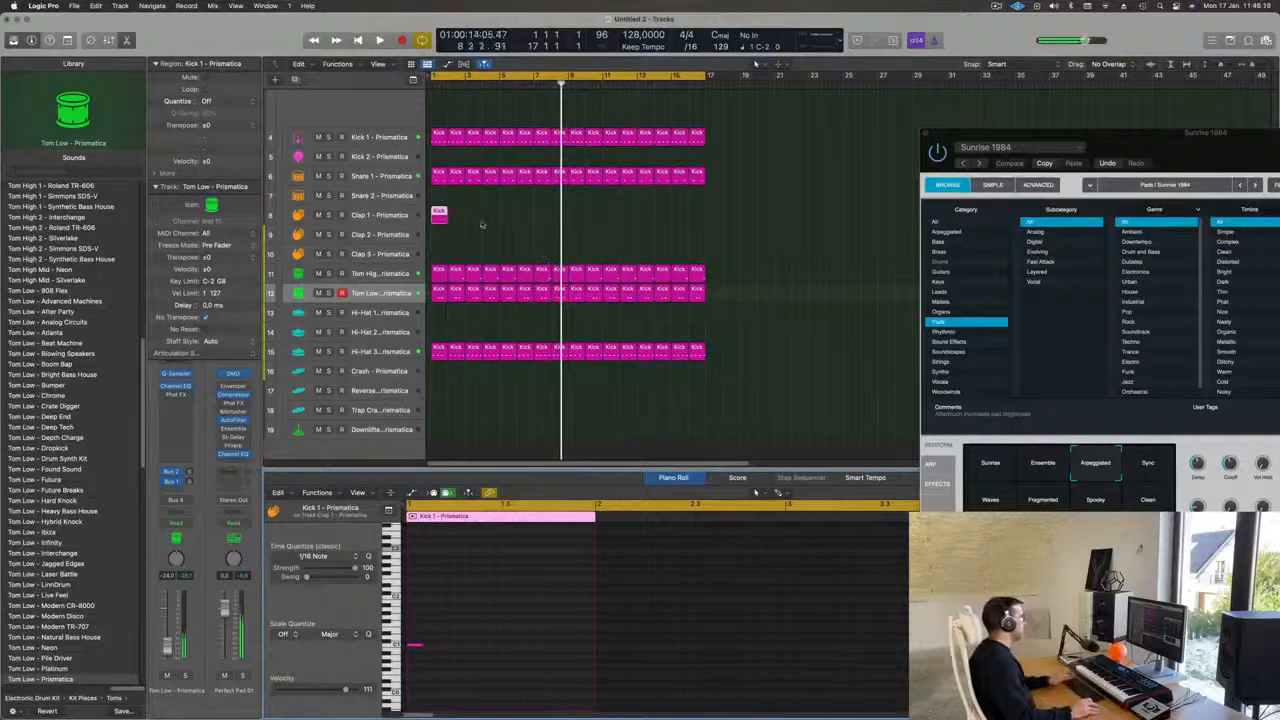
# Lower the Clap 1 track's volume to about -21.5 dB and transpose its note up two octaves.
pyautogui.click(397, 216)
pyautogui.press('Return')
pyautogui.press('space')
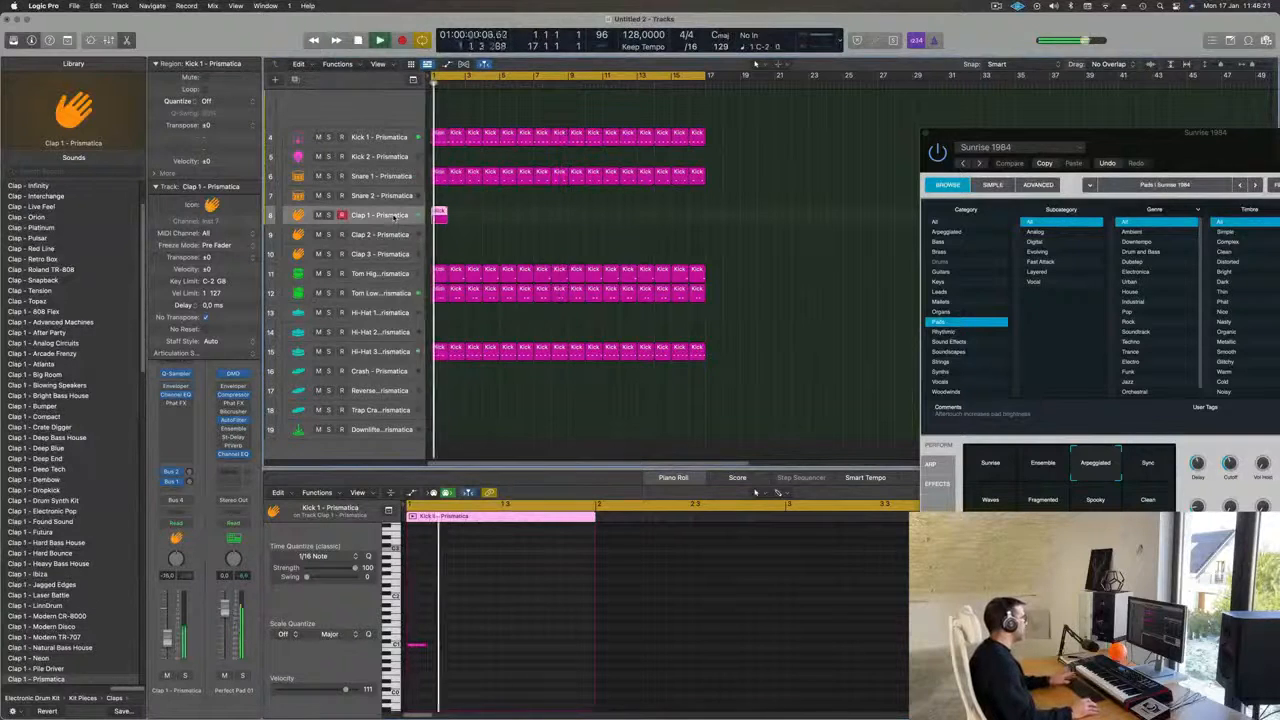
pyautogui.press('Return')
pyautogui.press('space')
pyautogui.press('space')
pyautogui.moveTo(491, 632); pyautogui.dragTo(378, 676)
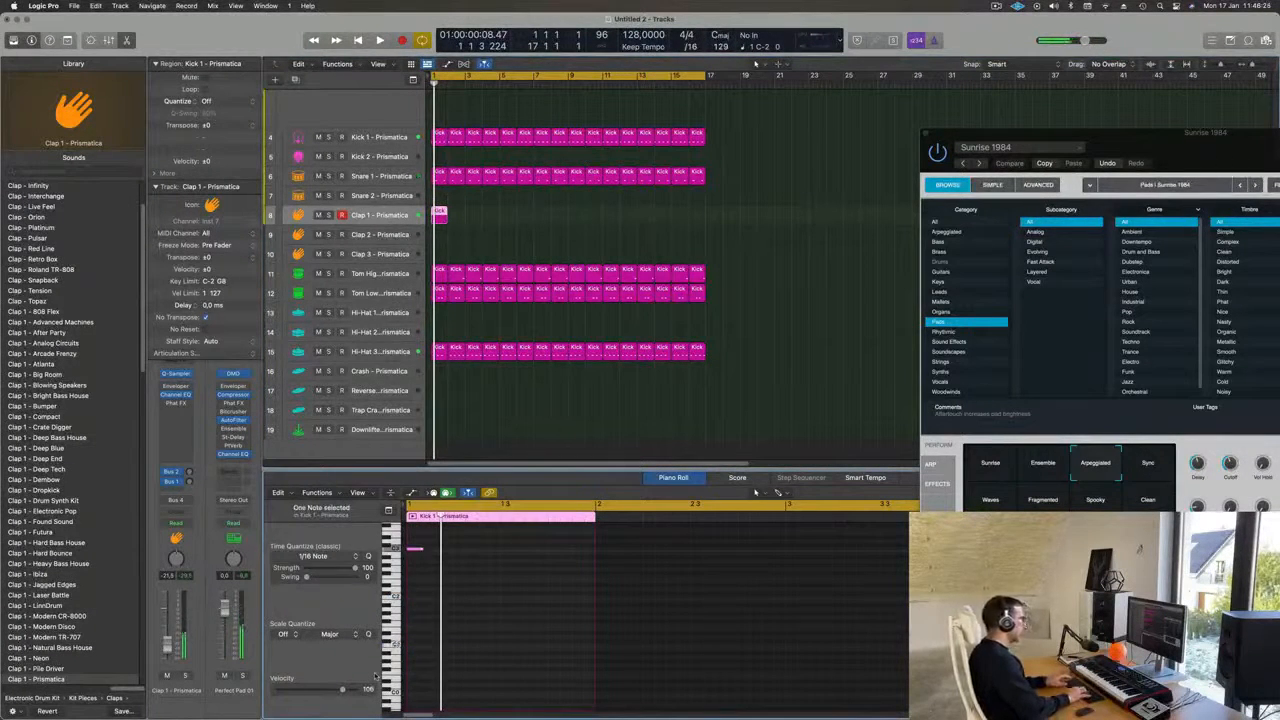
# Hide the synth plug-in window and raise the Clap 1 track's Bus 1 delay send while listening.
pyautogui.press('v')
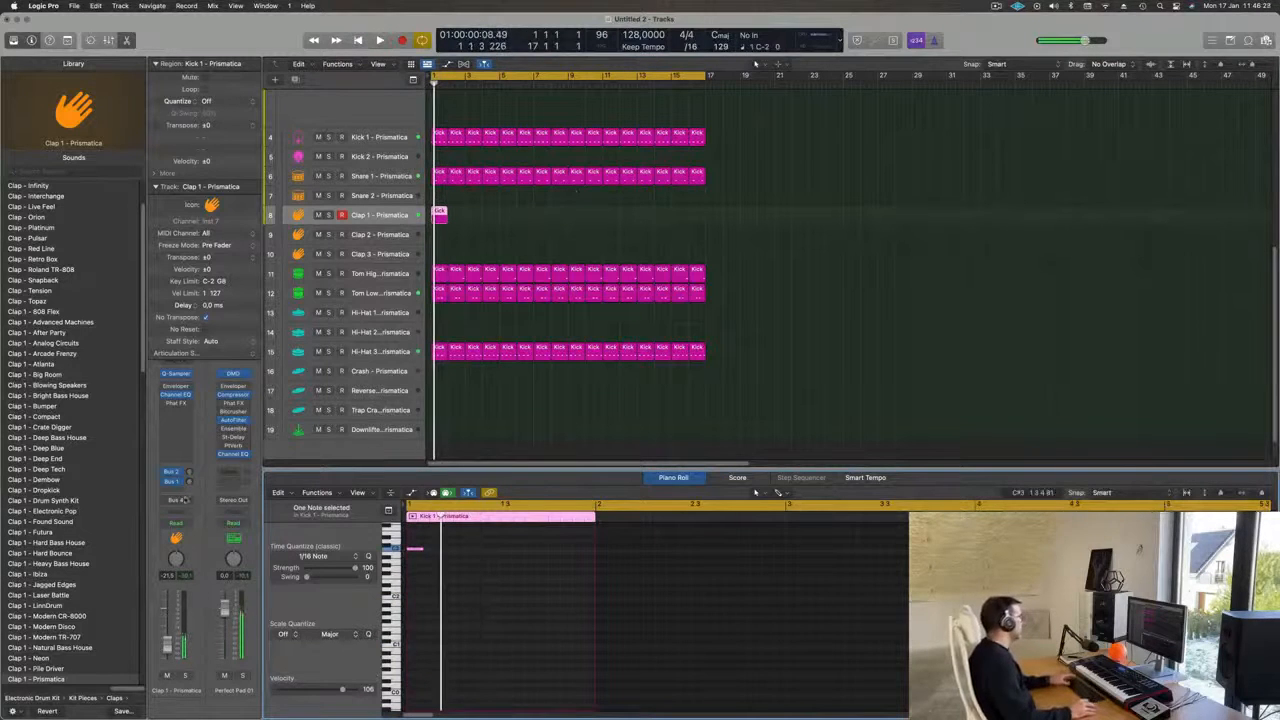
pyautogui.moveTo(189, 472); pyautogui.dragTo(189, 471)
pyautogui.press('space')
pyautogui.press('space')
pyautogui.press('space')
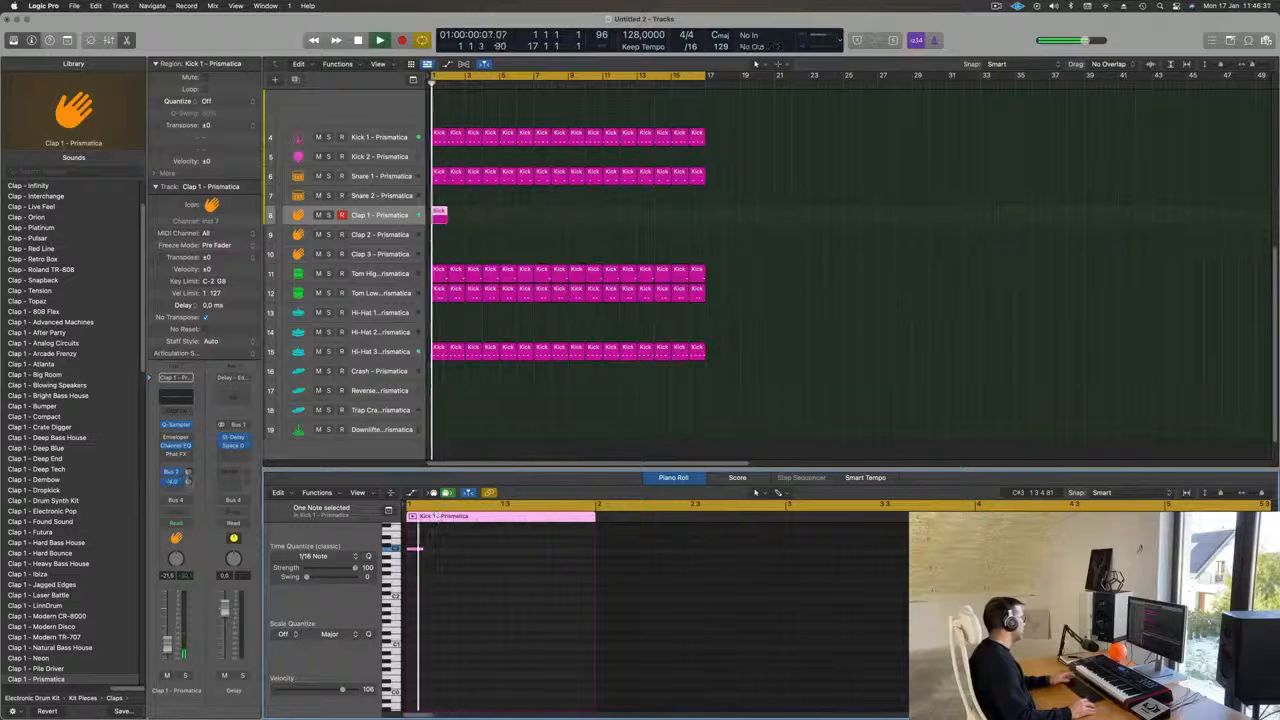
# Repeat the one-bar region on the Clap 1 track up to bar 17.
pyautogui.moveTo(500, 215); pyautogui.dragTo(428, 226)
pyautogui.press('super+r')
pyautogui.press('super+r')
pyautogui.press('super+r')
pyautogui.press('super+r')
pyautogui.press('super+r')
pyautogui.press('super+r')
pyautogui.press('super+r')
pyautogui.press('super+r')
pyautogui.press('super+r')
pyautogui.press('super+r')
pyautogui.press('super+r')
pyautogui.press('super+r')
pyautogui.press('super+r')
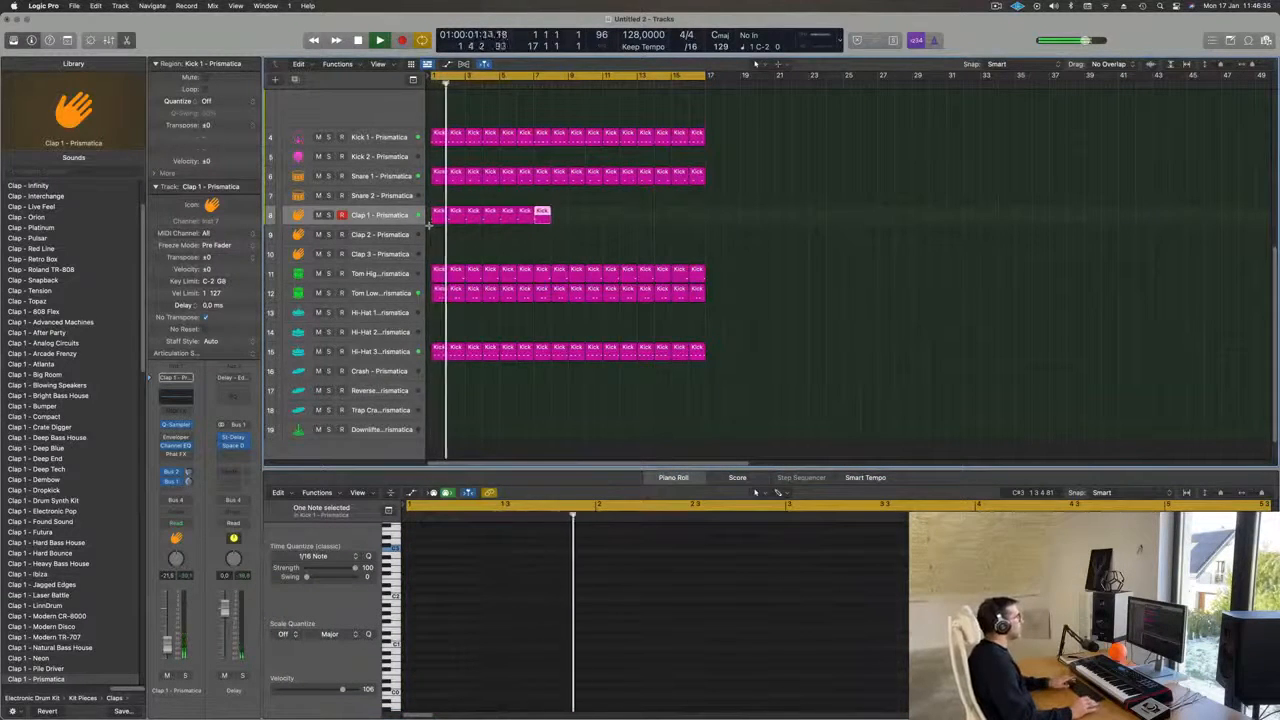
pyautogui.press('super+r')
pyautogui.press('super+r')
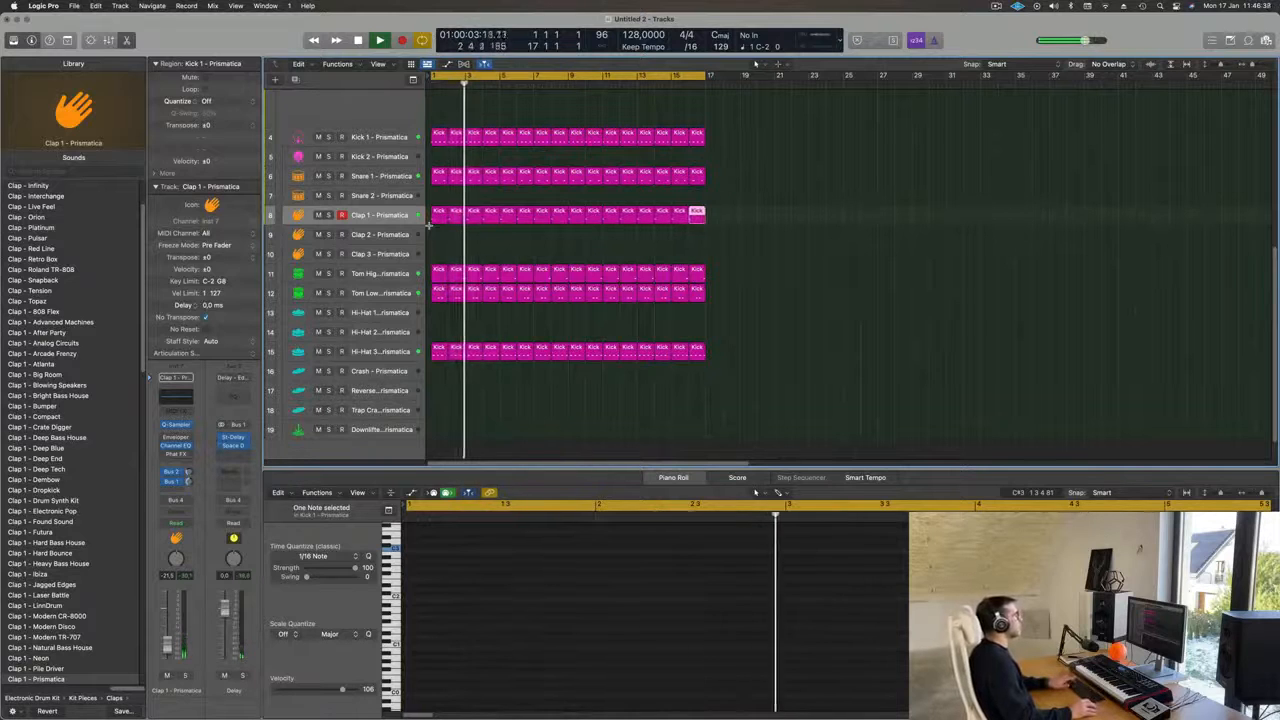
# Color and name all regions in the project by their tracks.
pyautogui.click(758, 265)
pyautogui.press('Return')
pyautogui.press('super+a')
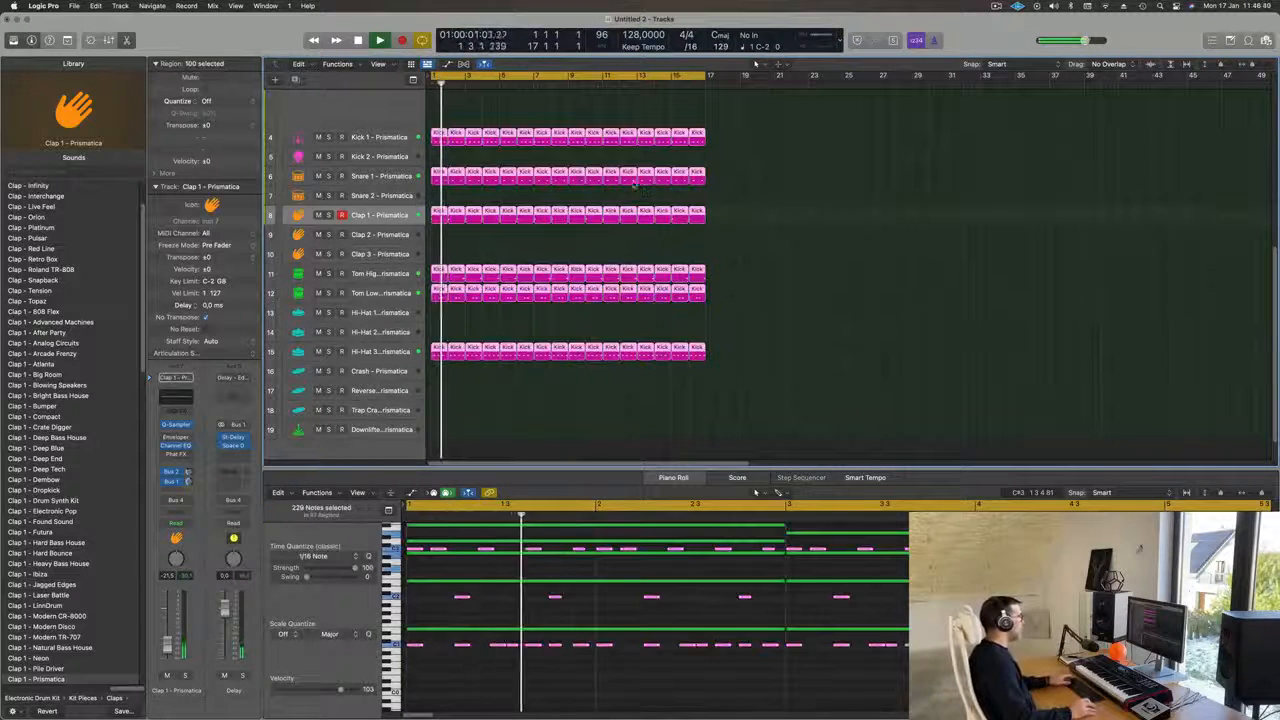
pyautogui.rightClick(645, 172)
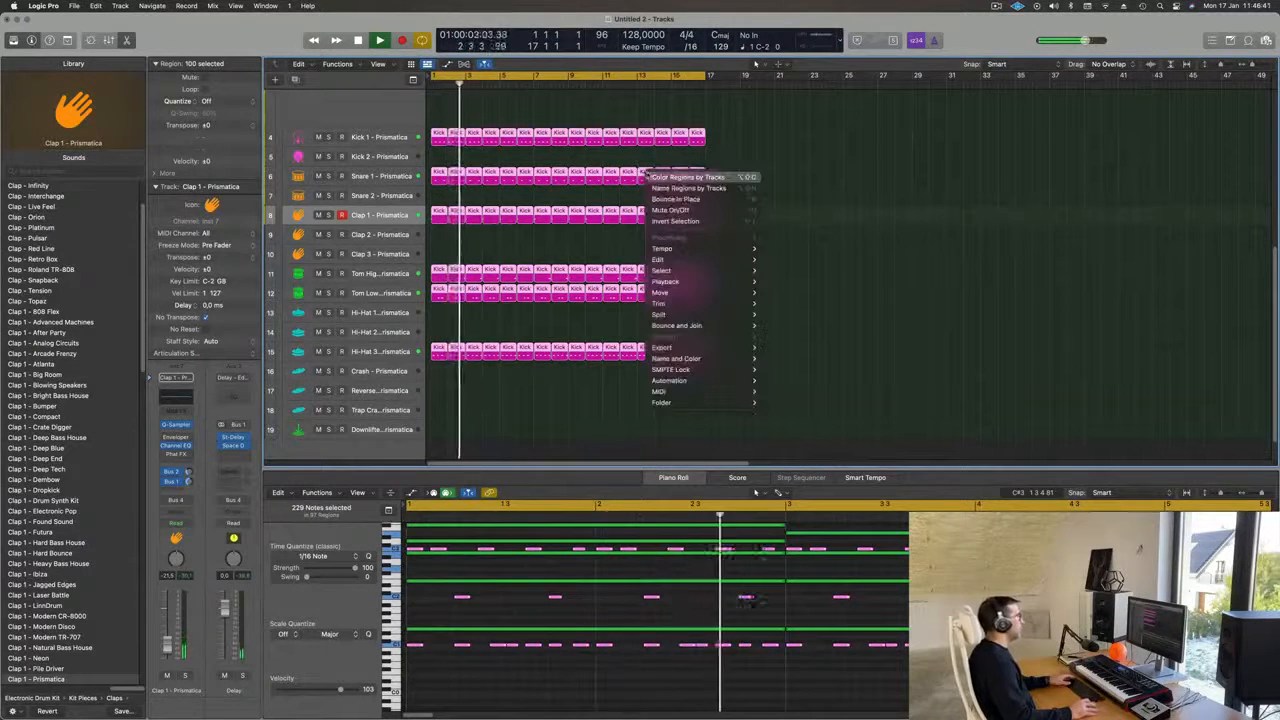
pyautogui.click(670, 176)
pyautogui.rightClick(678, 176)
pyautogui.moveTo(700, 185)
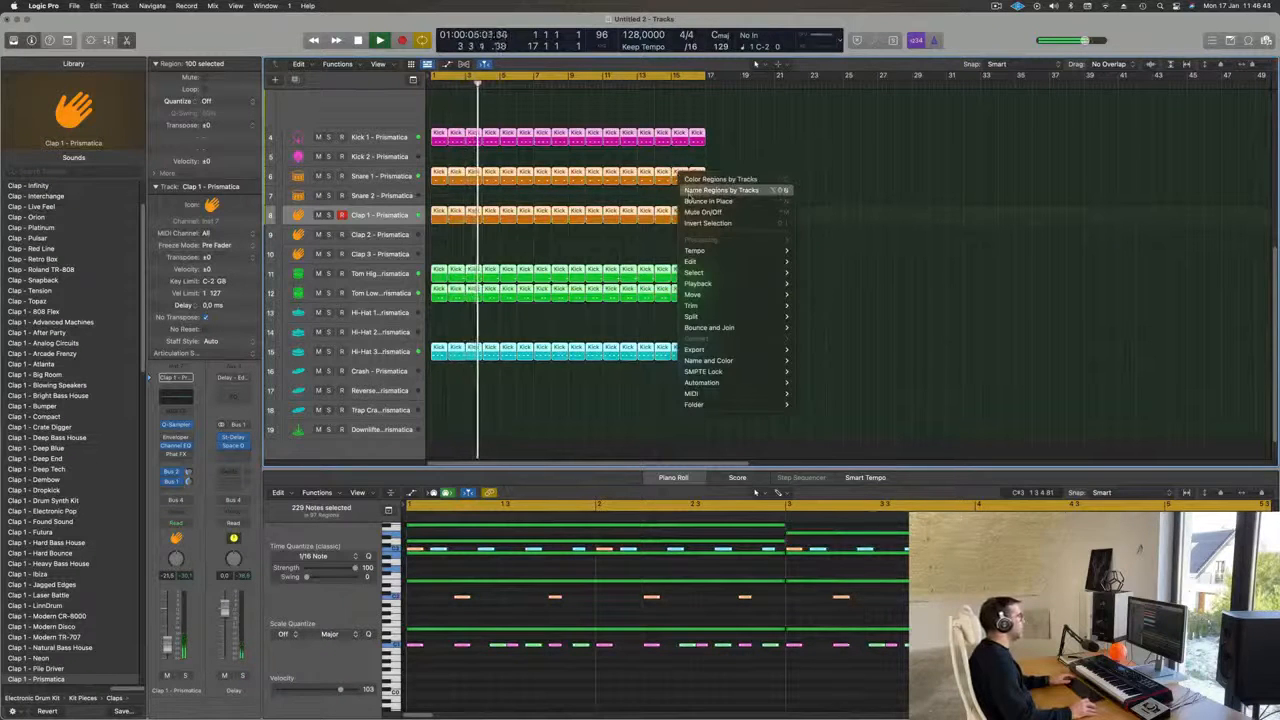
pyautogui.click(775, 186)
pyautogui.click(774, 357)
pyautogui.scroll(4, 774, 350)
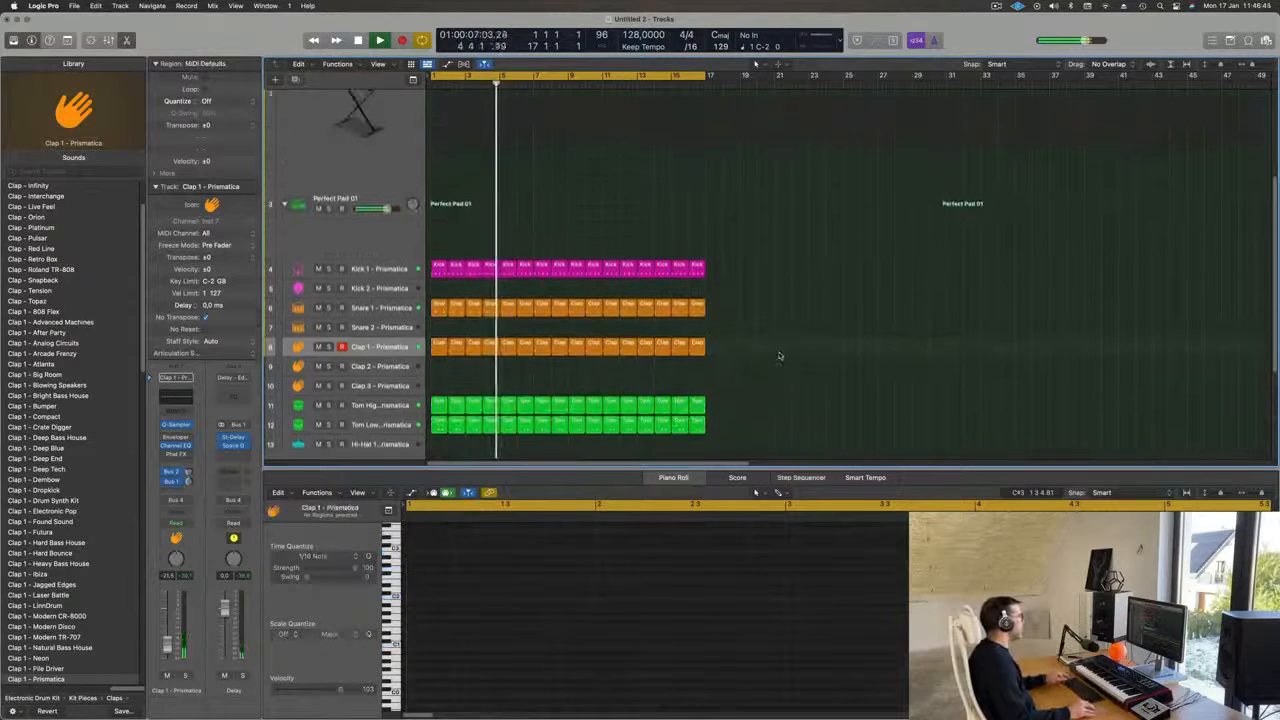
pyautogui.scroll(-2, 771, 343)
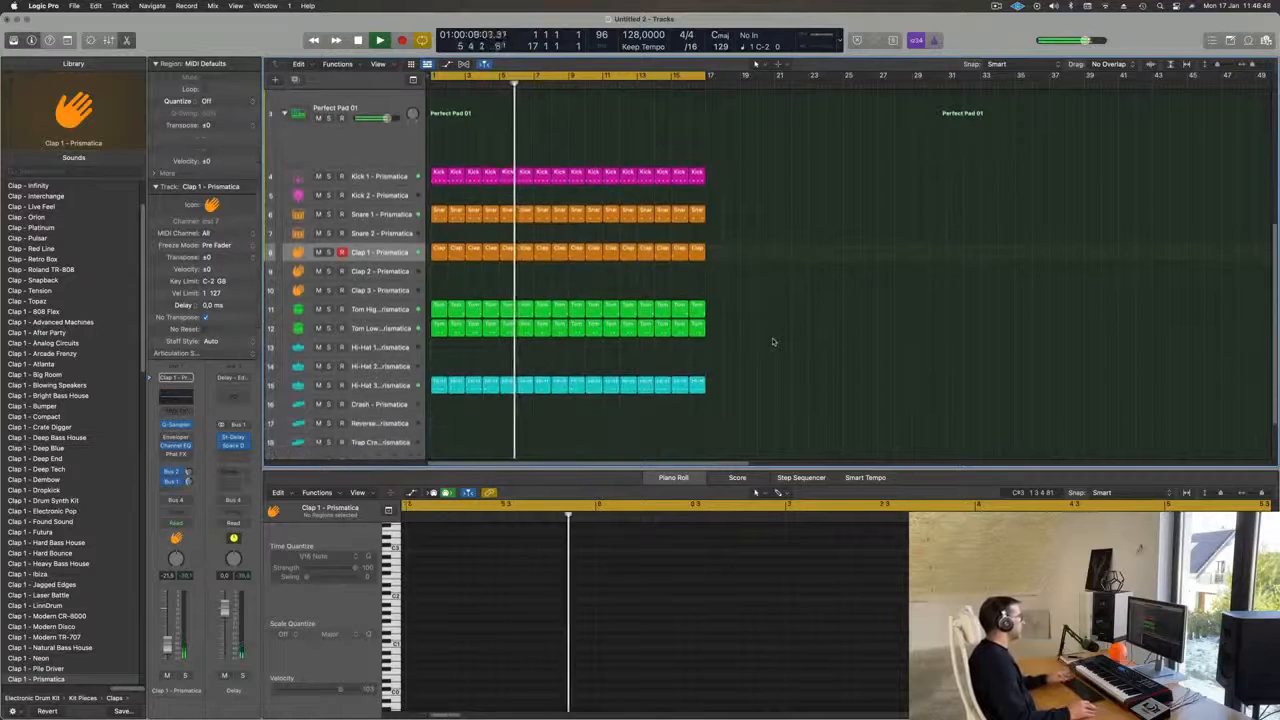
pyautogui.moveTo(439, 216); pyautogui.dragTo(439, 233)
pyautogui.press('space')
pyautogui.click(529, 627)
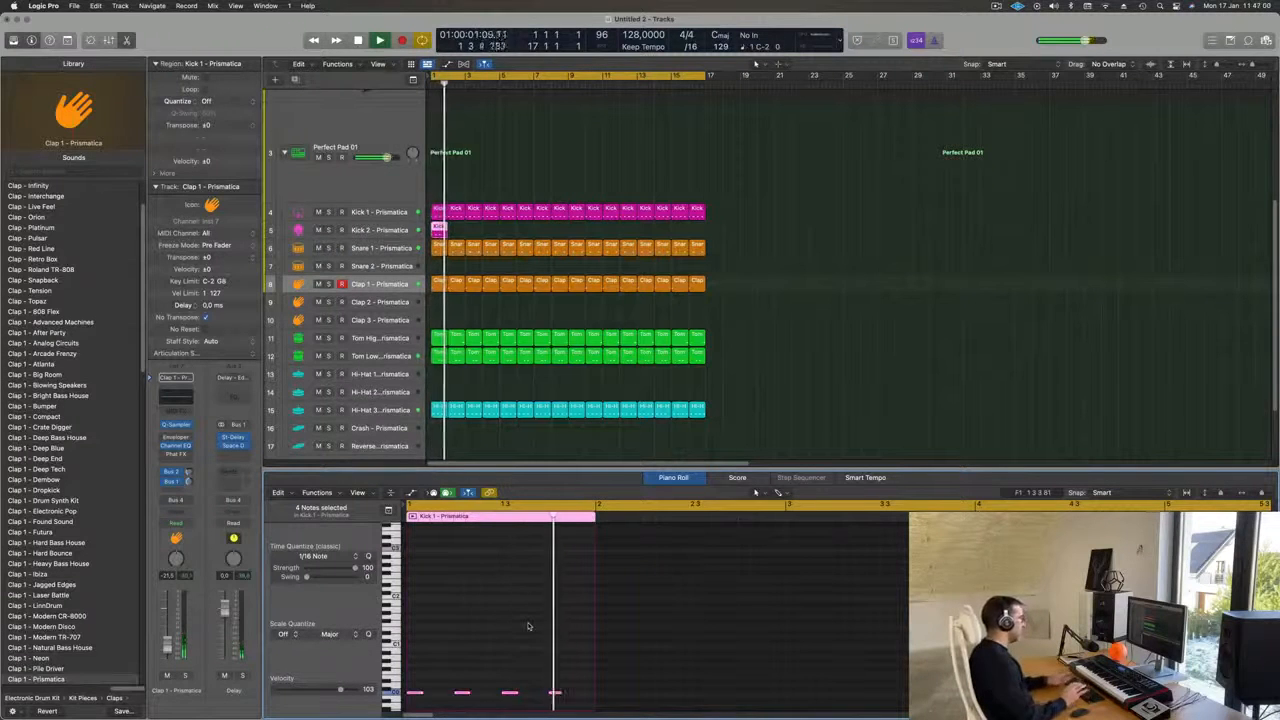
pyautogui.click(318, 231)
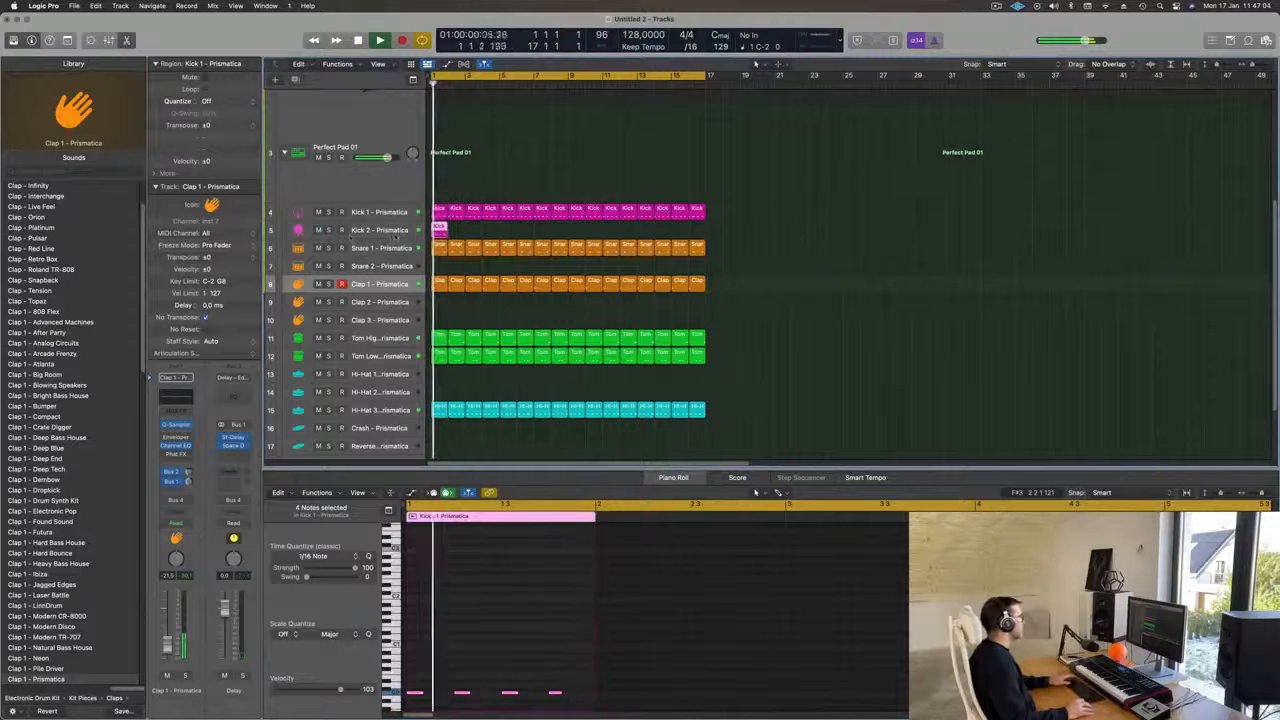
pyautogui.click(462, 232)
pyautogui.click(439, 230)
pyautogui.press('Delete')
pyautogui.press('space')
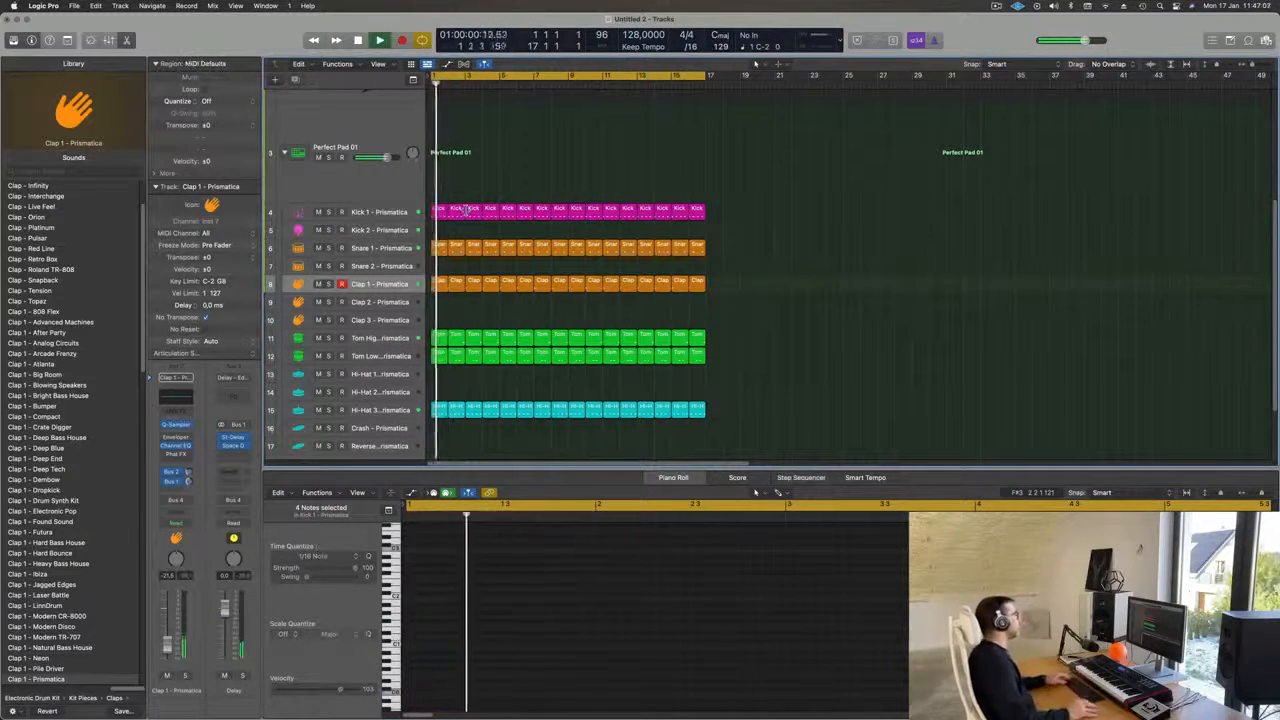
# Insert a Compressor after the Alchemy synth on the first Sunrise 1984 track during playback.
pyautogui.scroll(5, 486, 229)
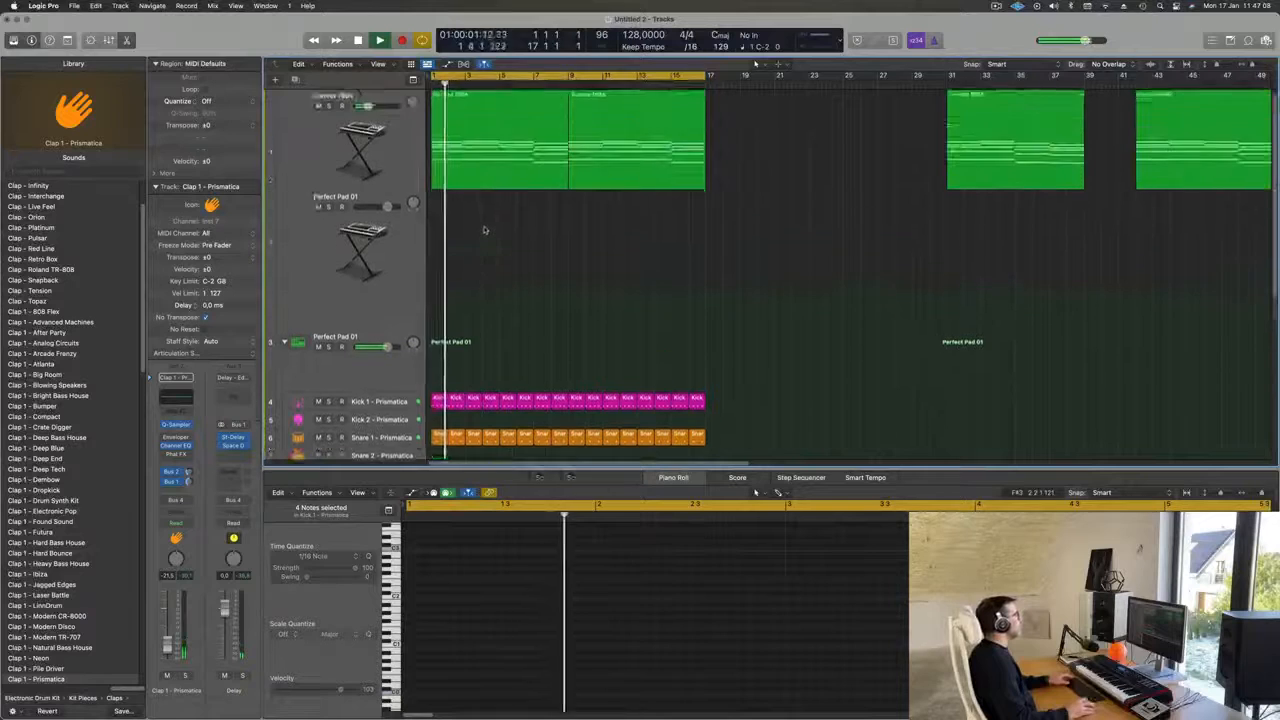
pyautogui.click(390, 133)
pyautogui.press('space')
pyautogui.press('space')
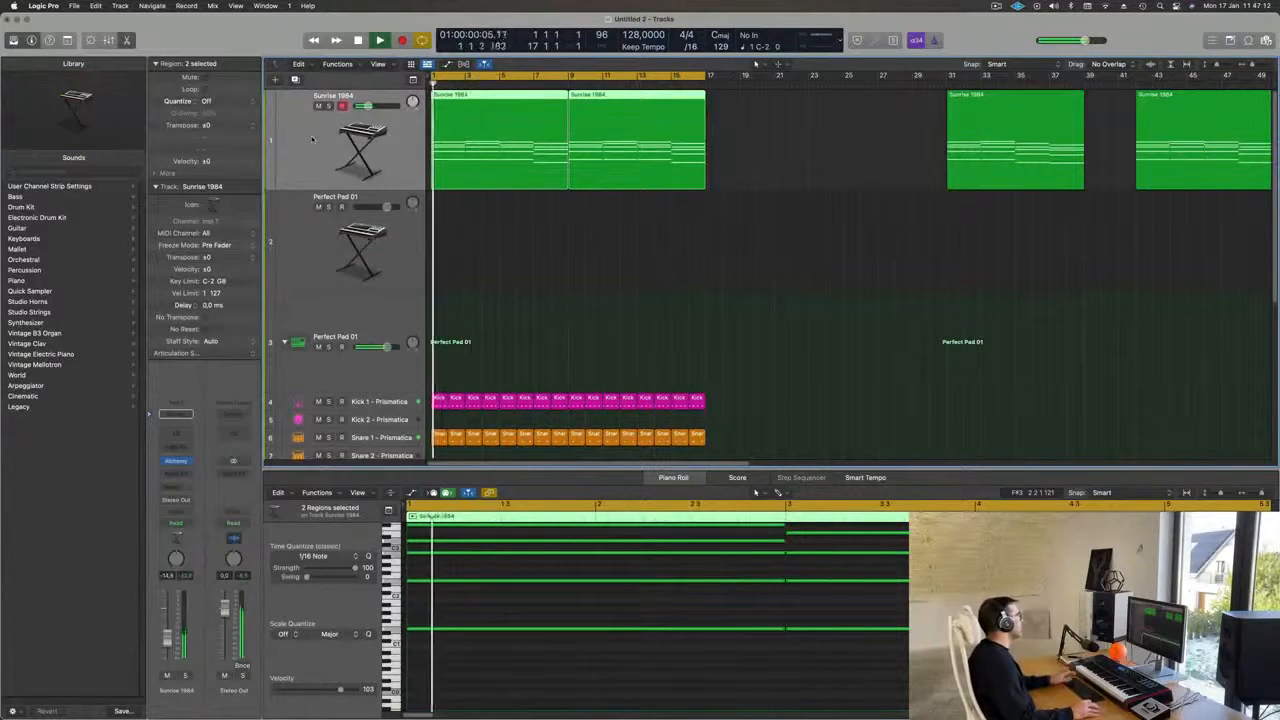
pyautogui.click(175, 462)
pyautogui.moveTo(1222, 185); pyautogui.dragTo(937, 183)
pyautogui.click(187, 476)
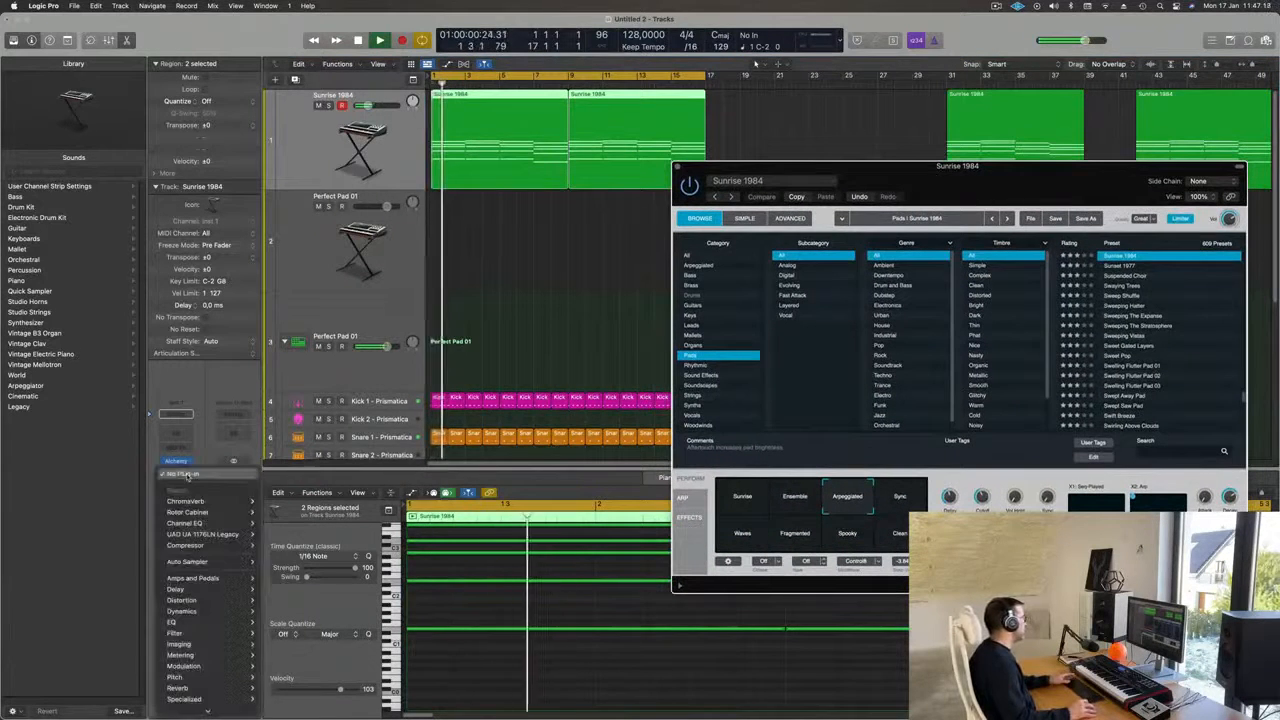
pyautogui.moveTo(222, 612)
pyautogui.moveTo(290, 622)
pyautogui.click(354, 622)
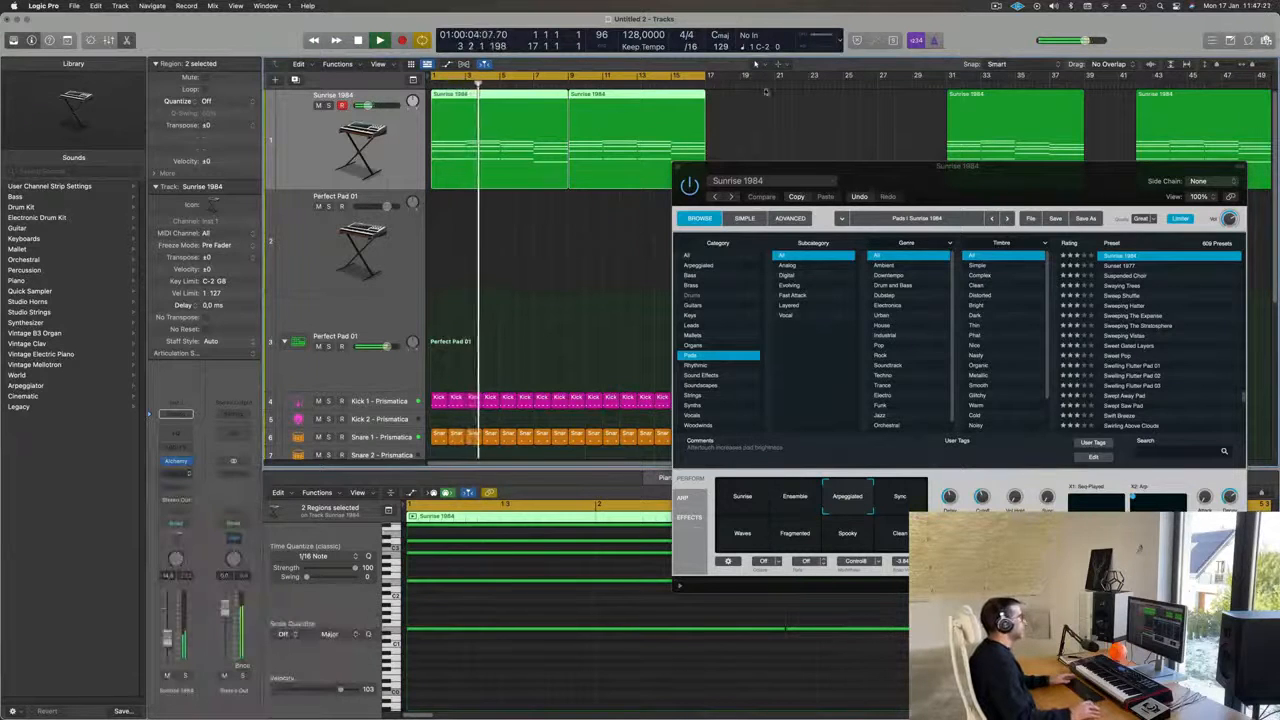
# Side-chain the compressor to Inst 3, with a ratio of about 4.1:1 and a threshold of about -22.5 dB.
pyautogui.click(965, 158)
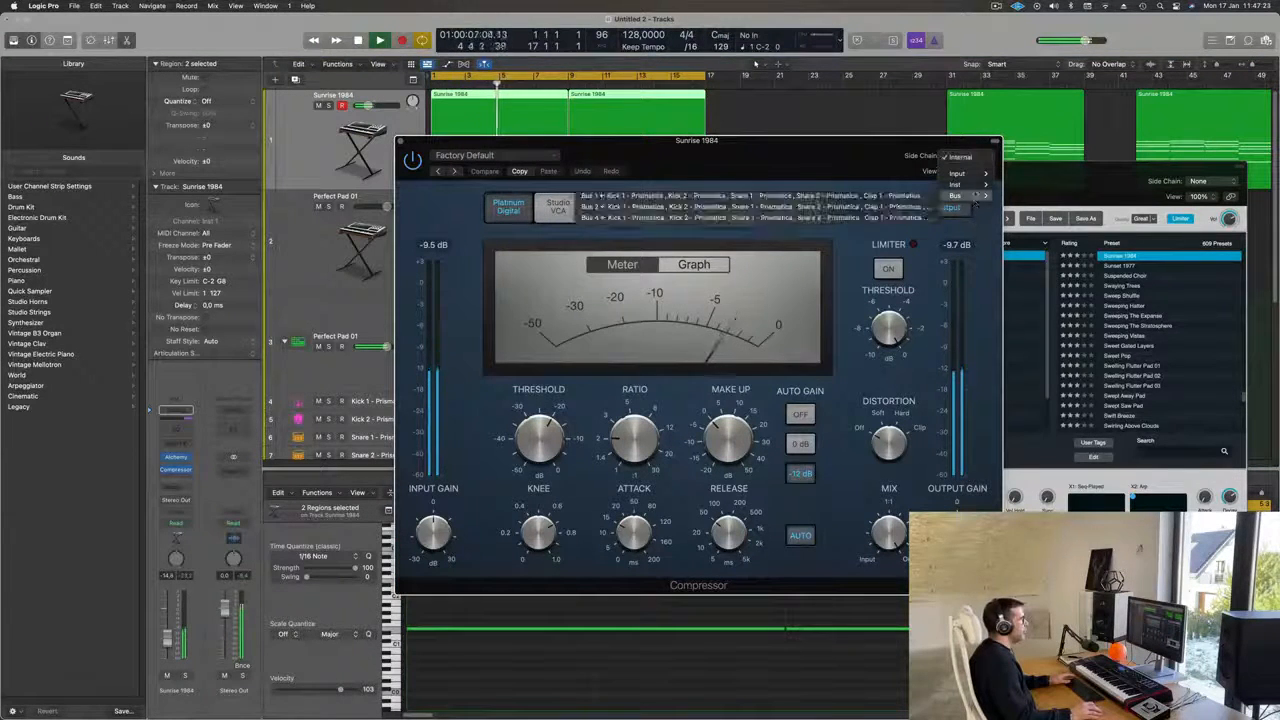
pyautogui.moveTo(976, 189)
pyautogui.click(1040, 195)
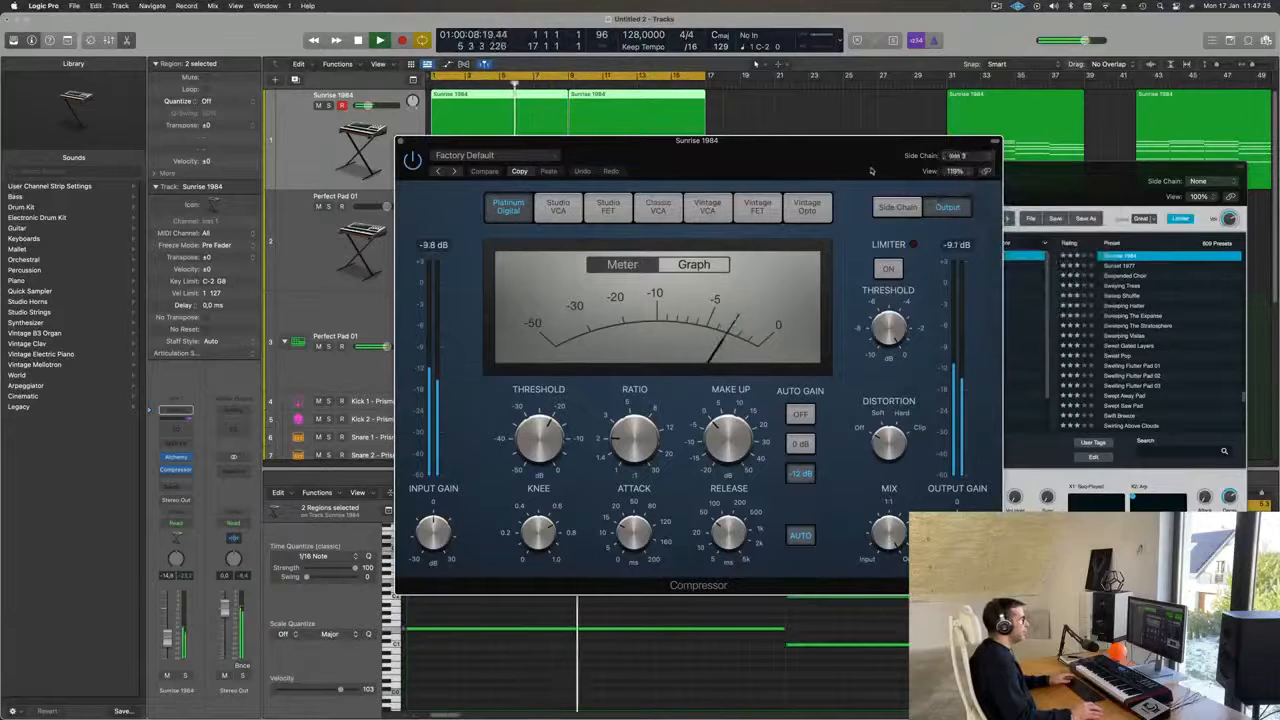
pyautogui.moveTo(671, 443); pyautogui.dragTo(675, 421)
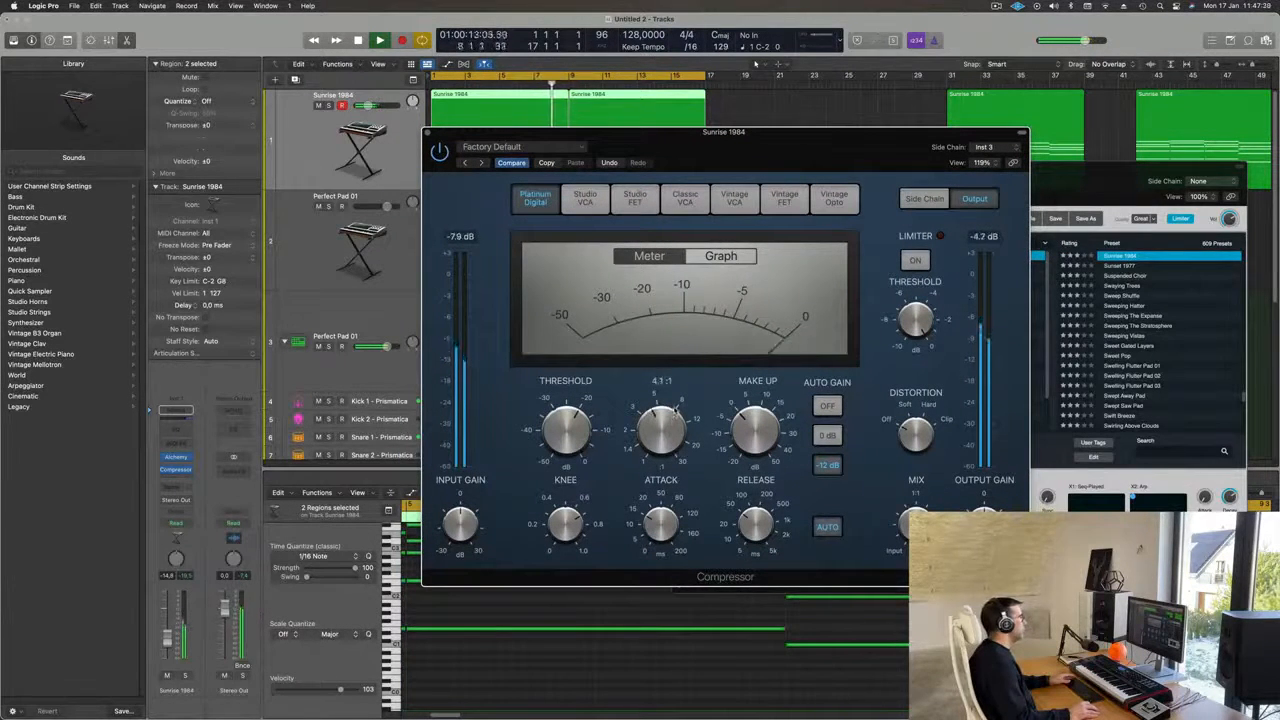
pyautogui.press('space')
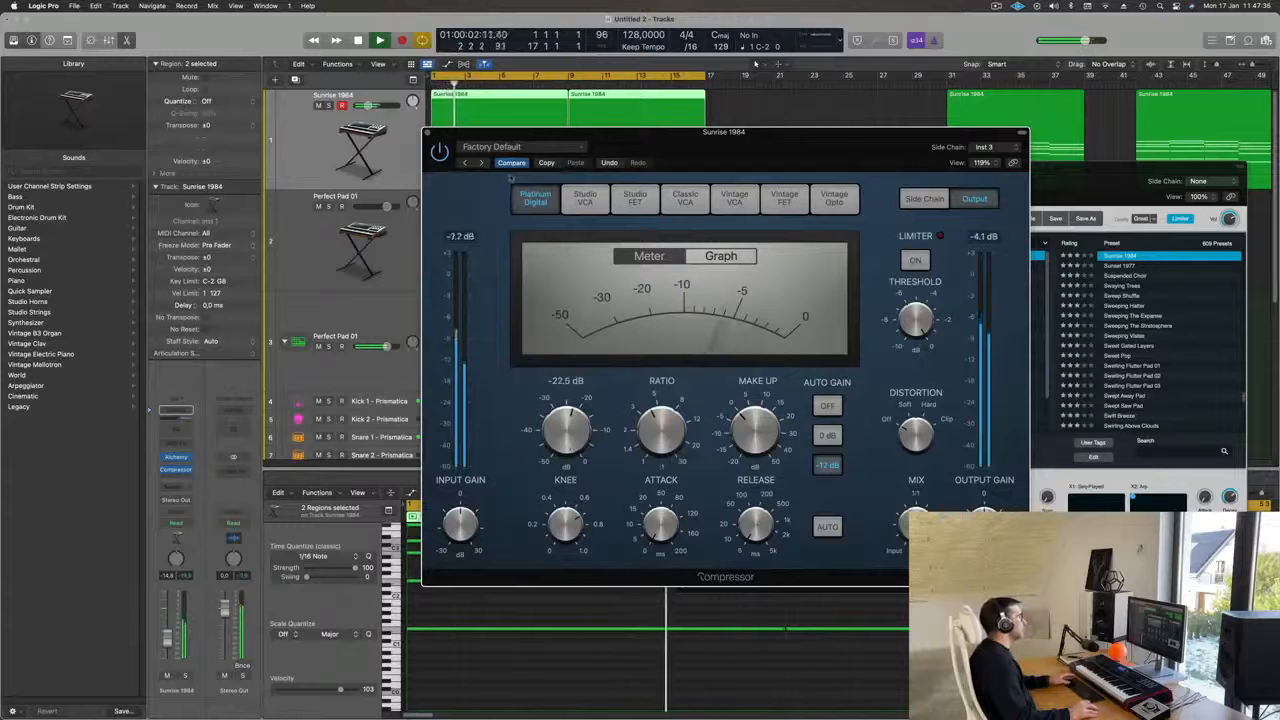
# Close the compressor window and set the Alchemy cutoff on the Sunrise 1984 track to about 83%.
pyautogui.click(428, 133)
pyautogui.moveTo(1013, 179); pyautogui.dragTo(832, 162)
pyautogui.moveTo(797, 478); pyautogui.dragTo(799, 481)
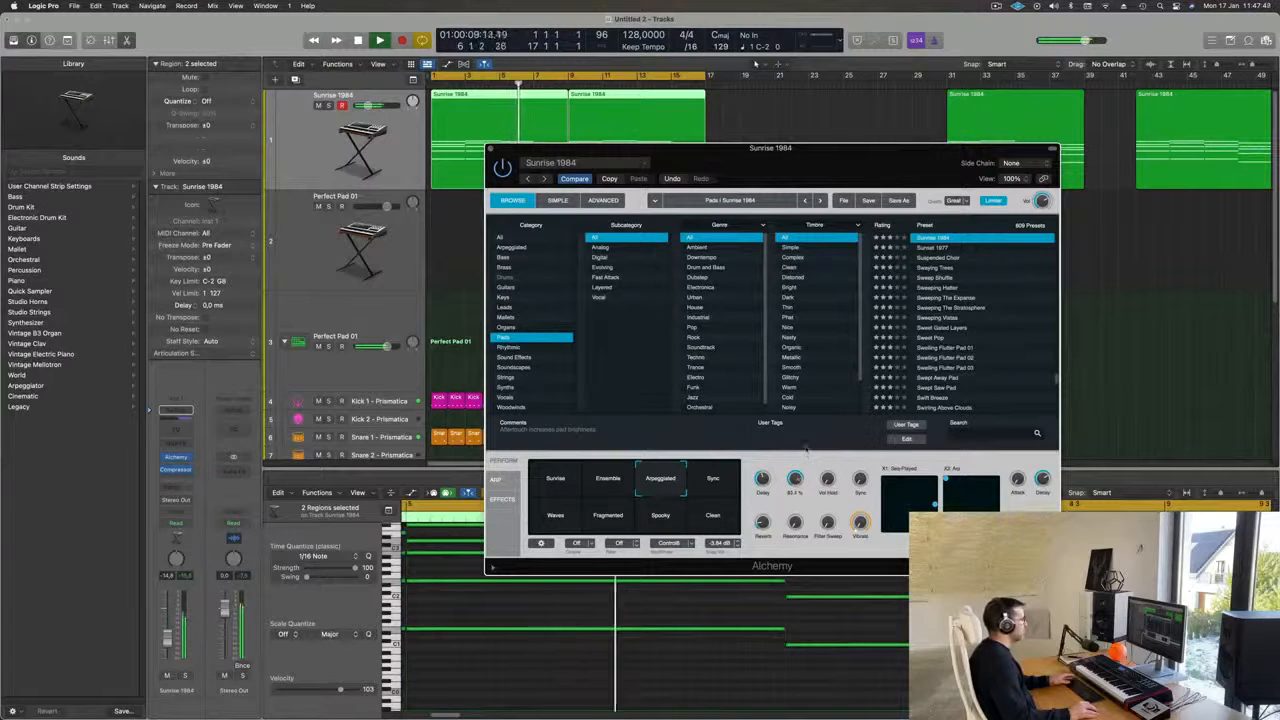
pyautogui.moveTo(825, 158); pyautogui.dragTo(1058, 159)
# Stop playback and duplicate the Sunrise 1984 track with its settings.
pyautogui.press('super+Left')
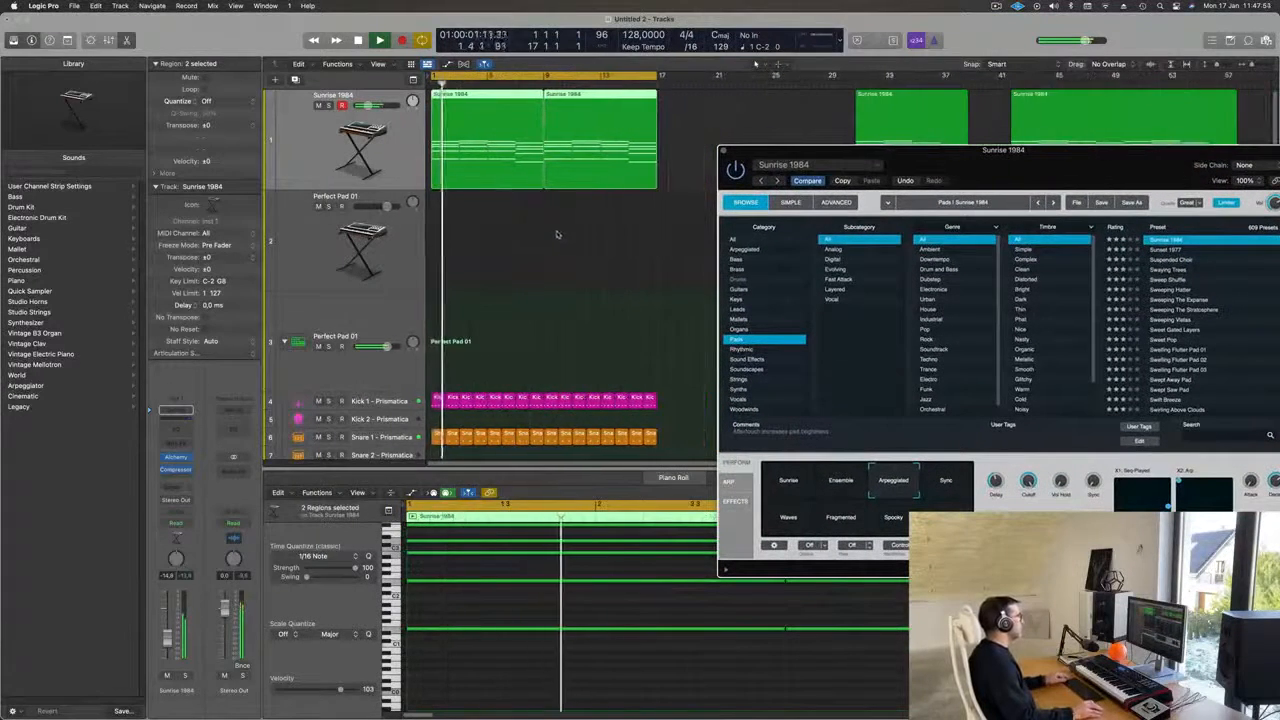
pyautogui.press('super+Left')
pyautogui.press('super+Left')
pyautogui.press('space')
pyautogui.click(297, 81)
pyautogui.click(294, 80)
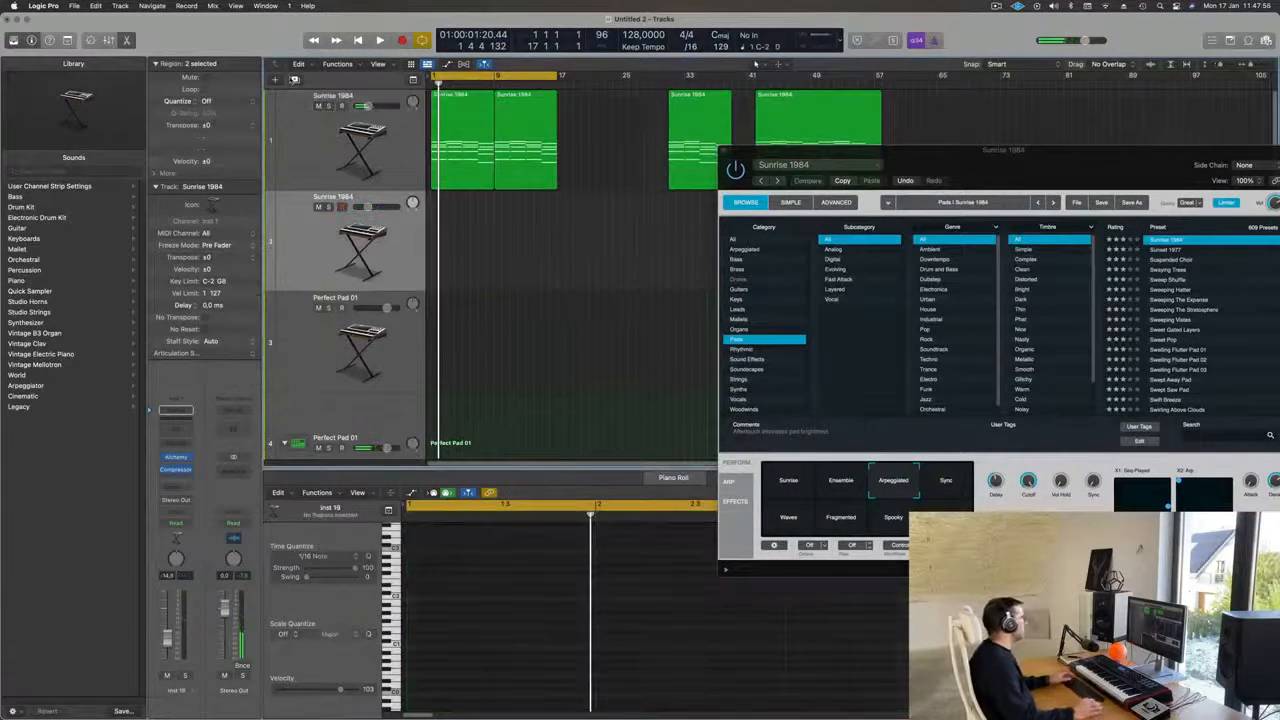
pyautogui.click(485, 172)
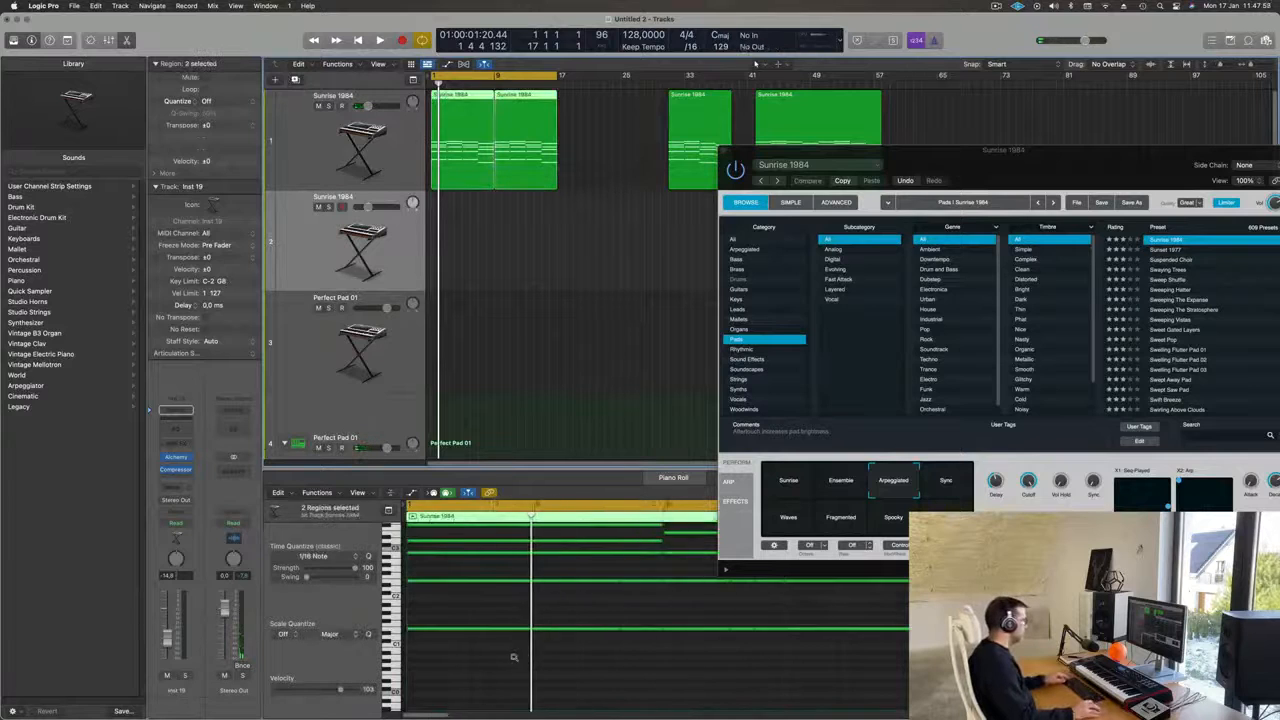
pyautogui.scroll(-3, 514, 657)
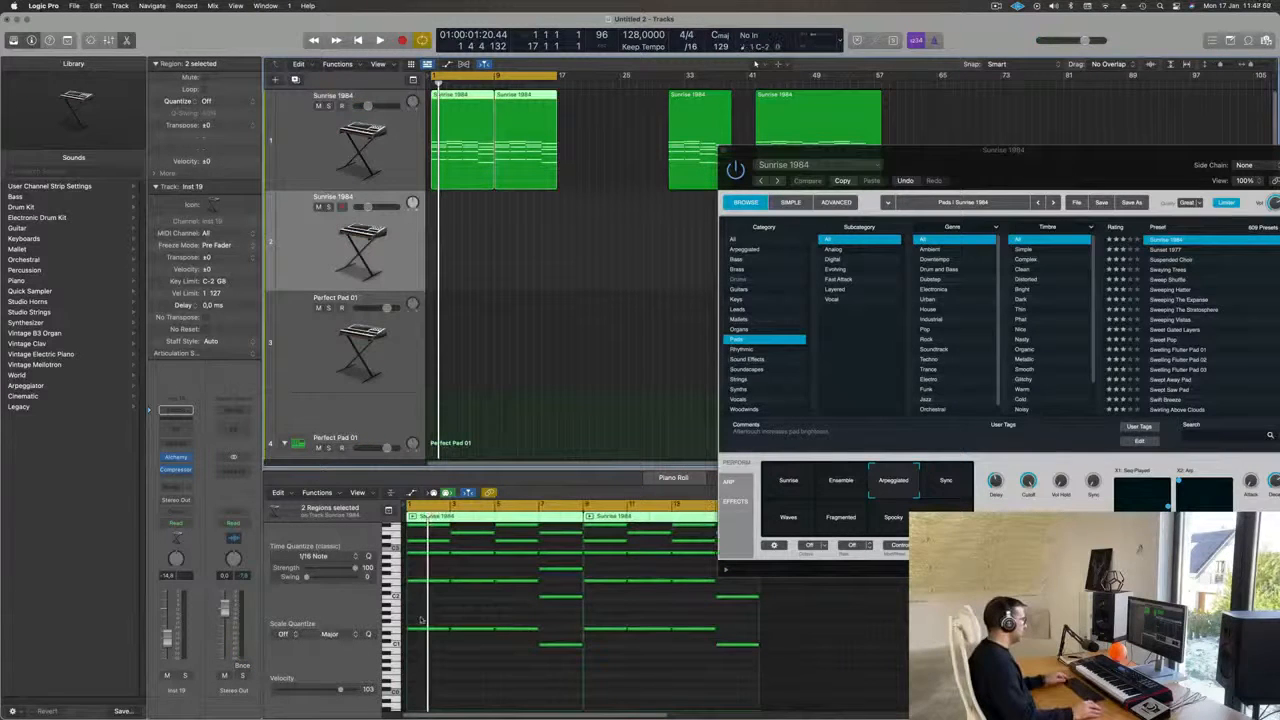
pyautogui.moveTo(441, 620); pyautogui.dragTo(773, 676)
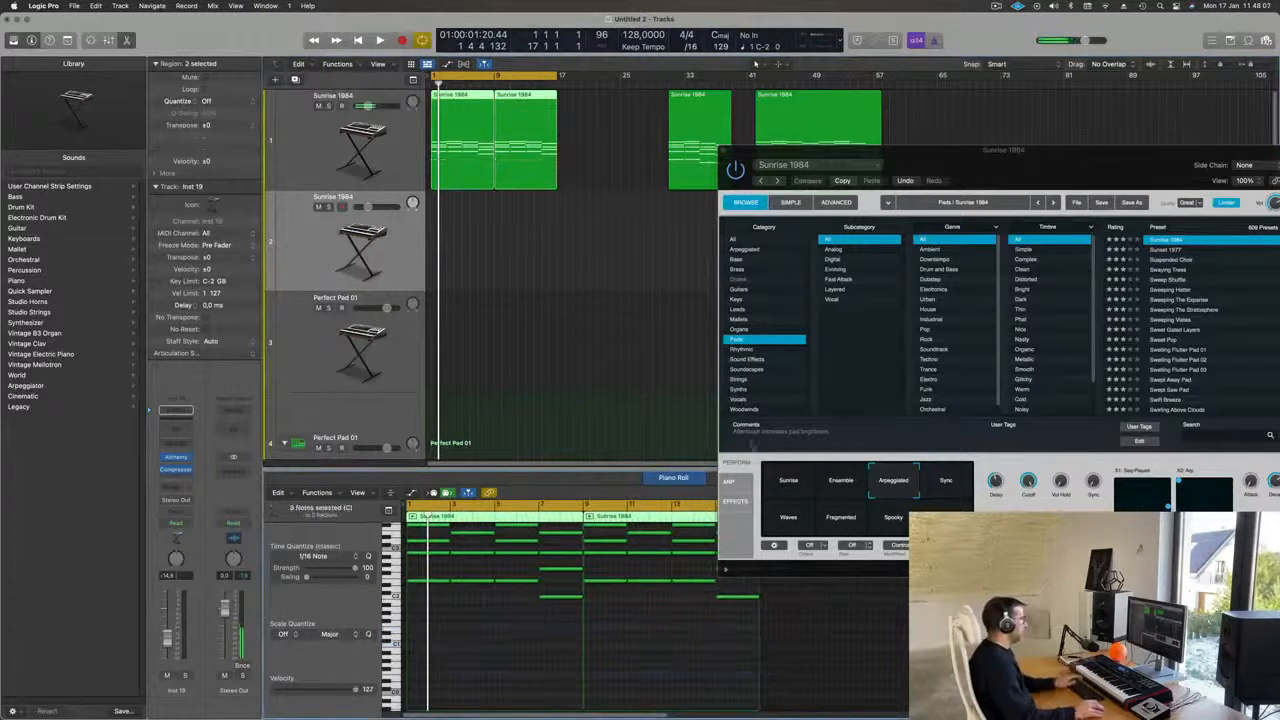
# Copy the two Sunrise 1984 regions in bars 1 to 16 onto the duplicate track below.
pyautogui.click(616, 127)
pyautogui.moveTo(607, 152); pyautogui.dragTo(485, 174)
pyautogui.moveTo(453, 98); pyautogui.dragTo(451, 222)
pyautogui.press('space')
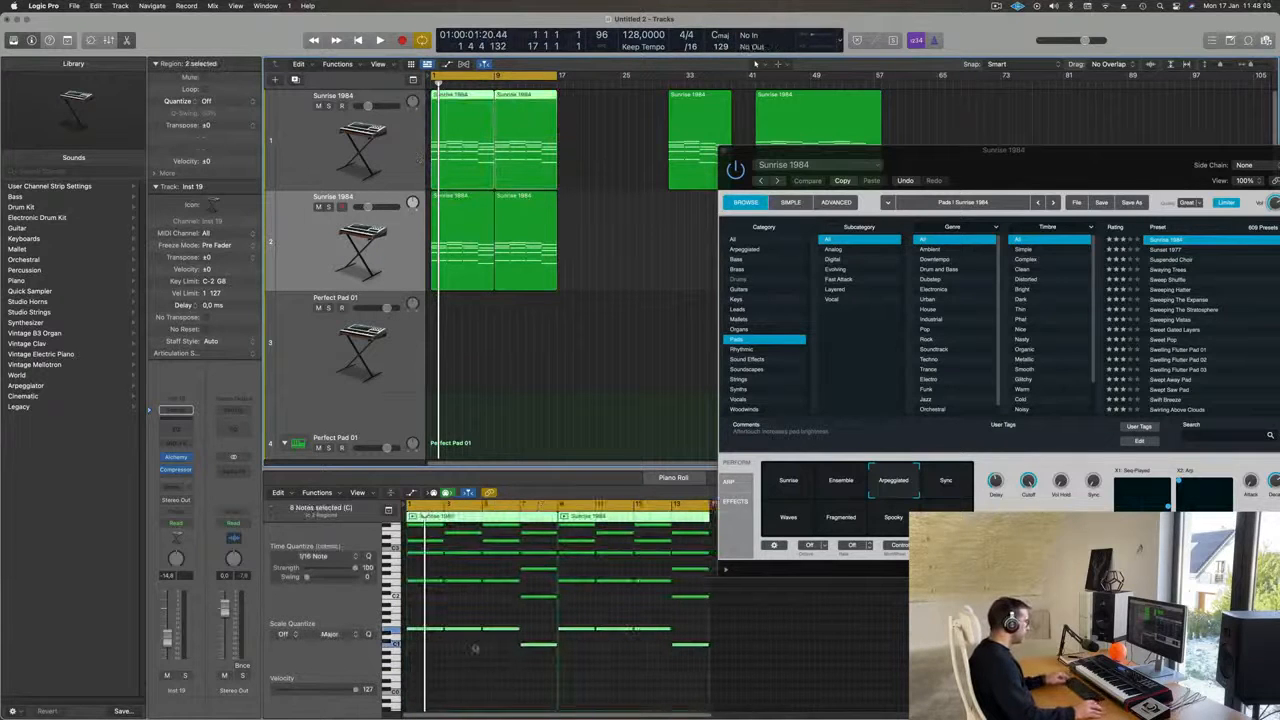
# Delete the lowest row of bass notes from the original track's two regions and mute the duplicate track.
pyautogui.moveTo(435, 622); pyautogui.dragTo(708, 672)
pyautogui.press('Delete')
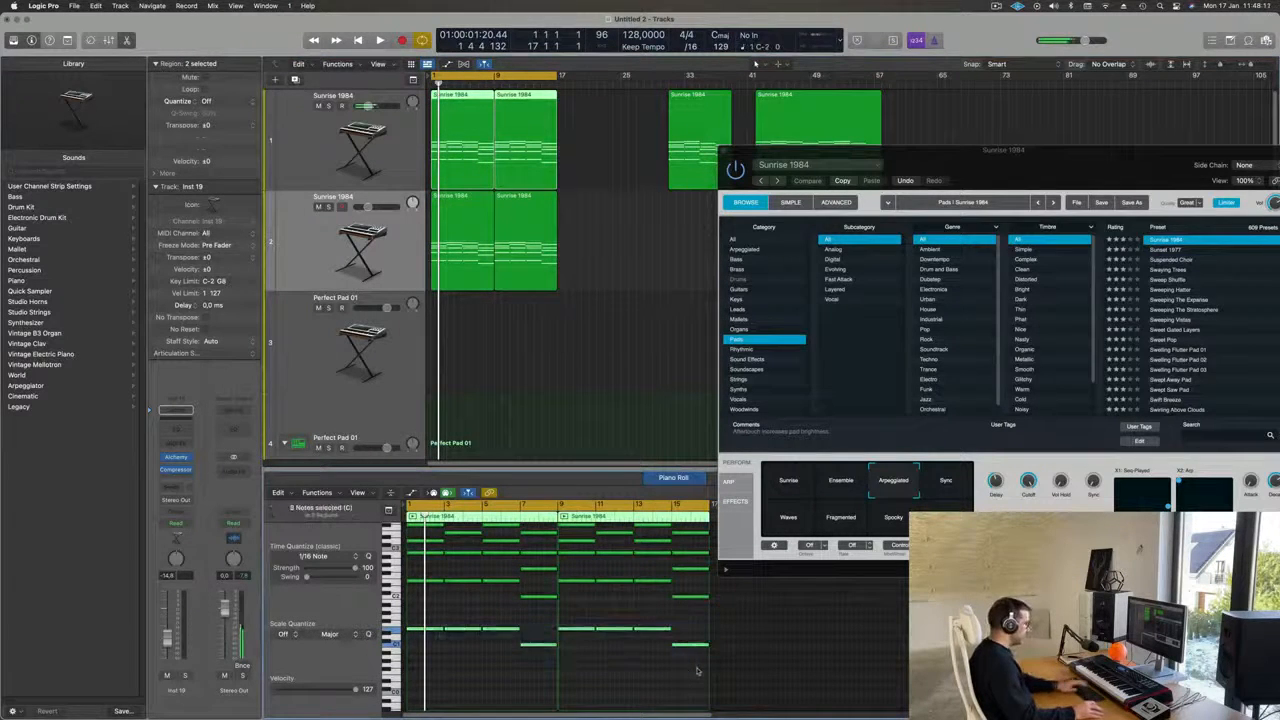
pyautogui.click(318, 207)
pyautogui.press('space')
# Raise the original pad's Alchemy cutoff to 100% and adjust its X1/Y1 pad and Vol Hold control while listening.
pyautogui.moveTo(1012, 160); pyautogui.dragTo(732, 211)
pyautogui.press('space')
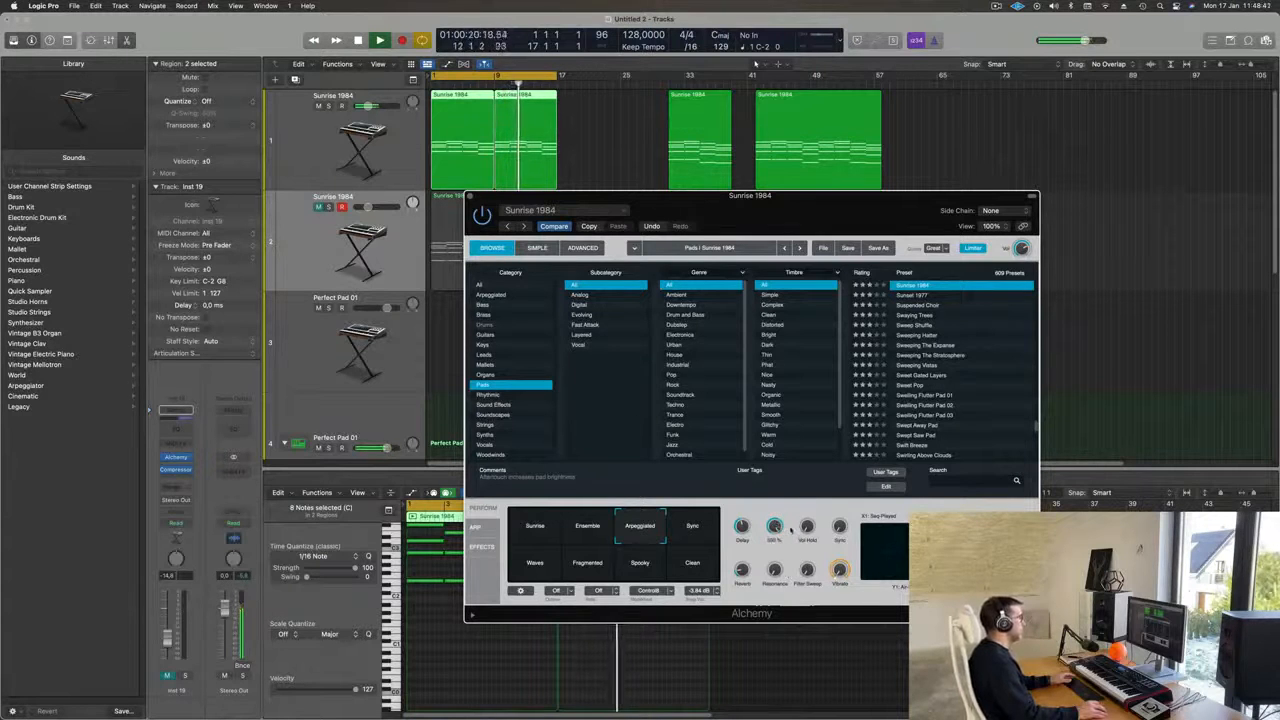
pyautogui.moveTo(826, 217); pyautogui.dragTo(911, 107)
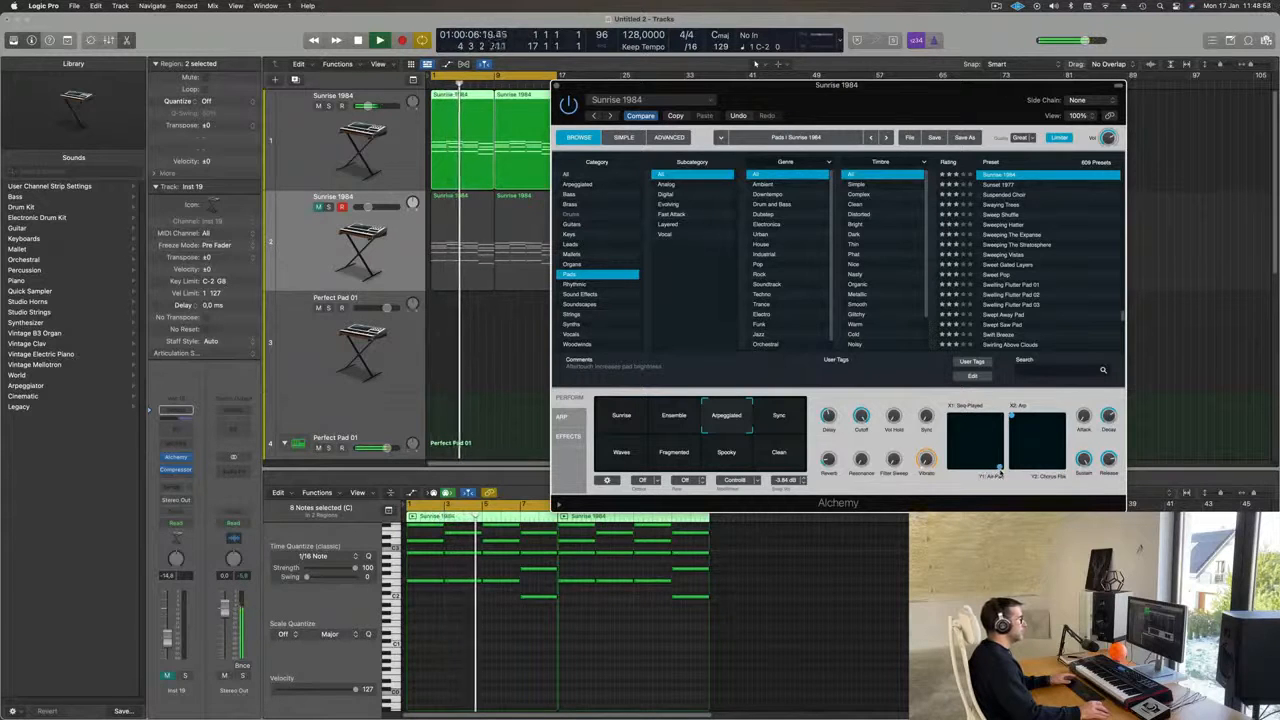
pyautogui.press('Return')
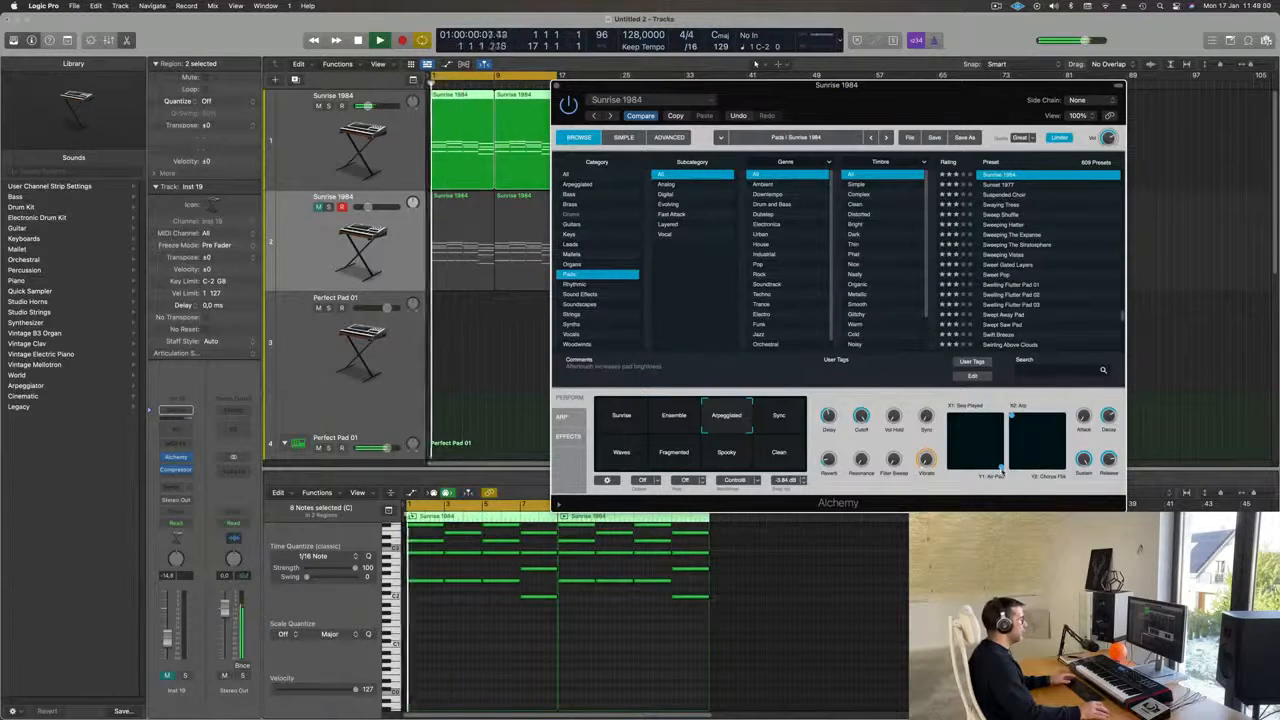
pyautogui.moveTo(894, 418); pyautogui.dragTo(896, 372)
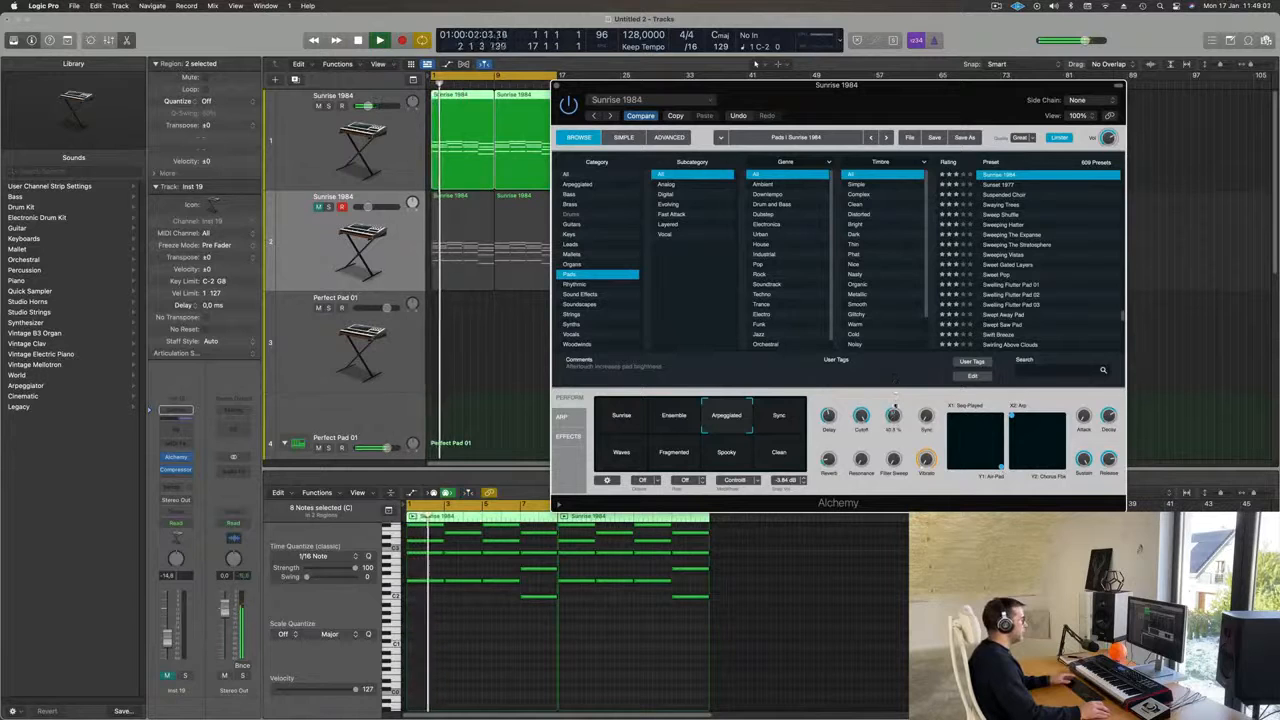
pyautogui.moveTo(928, 112); pyautogui.dragTo(930, 113)
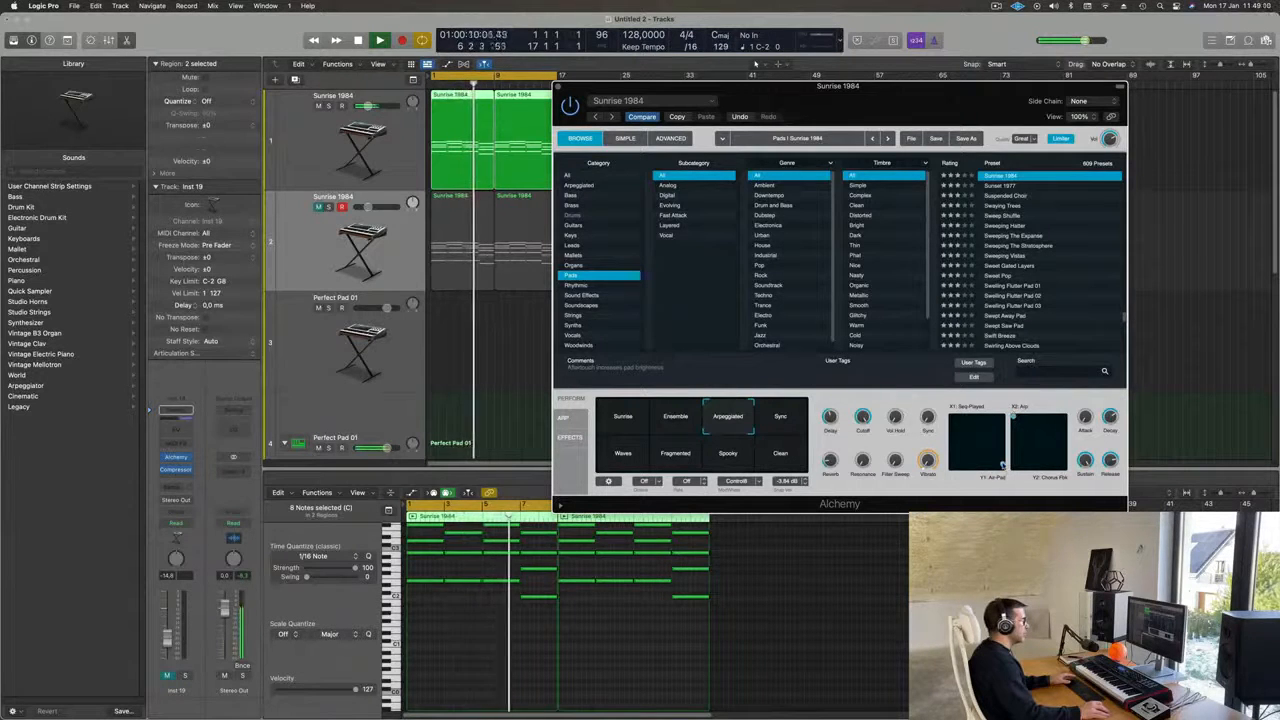
pyautogui.moveTo(878, 98); pyautogui.dragTo(970, 73)
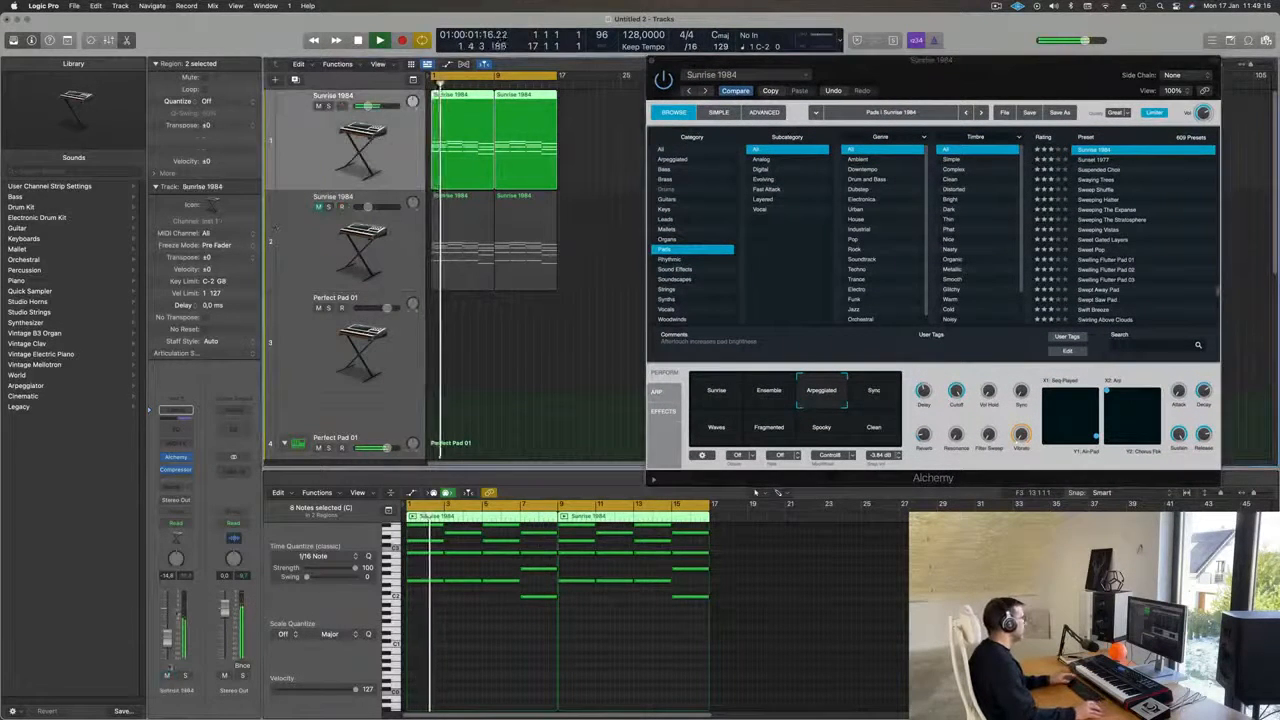
# Duplicate the muted Sunrise 1984 track and copy its first region onto the new track.
pyautogui.click(332, 238)
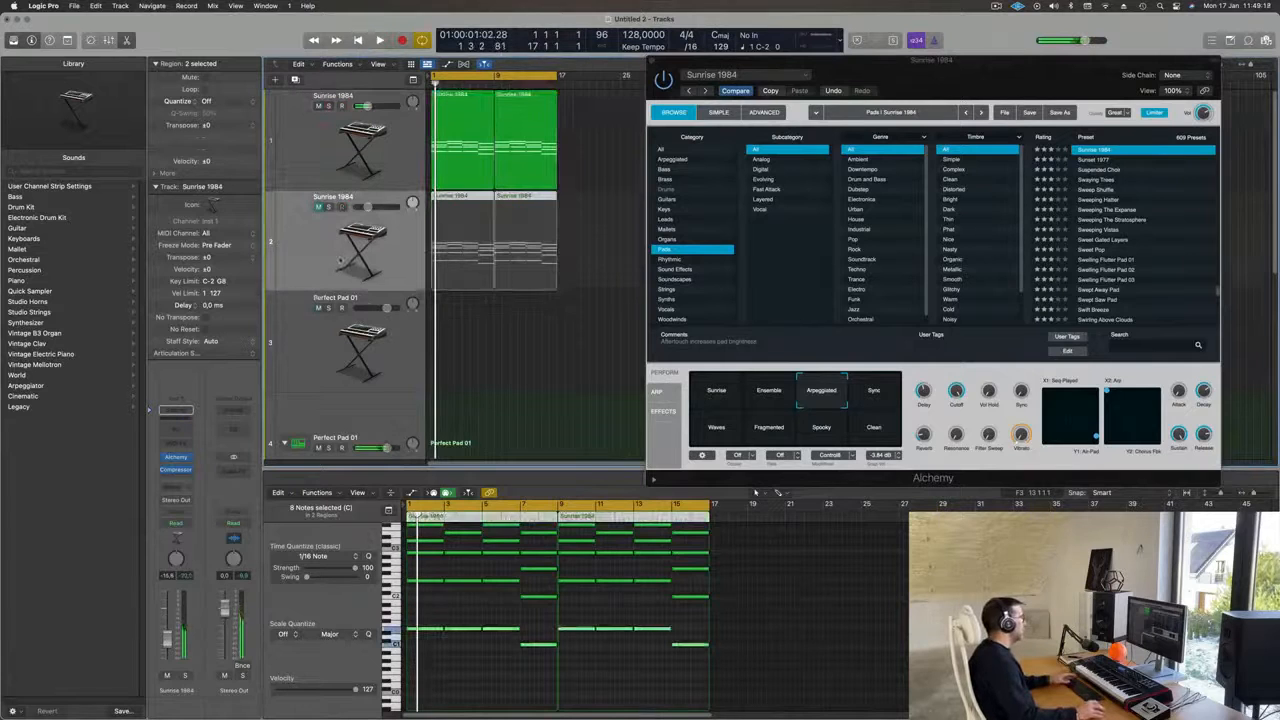
pyautogui.press('super+d')
pyautogui.moveTo(594, 241); pyautogui.dragTo(478, 330)
pyautogui.click(468, 313)
# Delete the upper chord notes from the copied region, keeping only its bass notes.
pyautogui.scroll(-3, 527, 616)
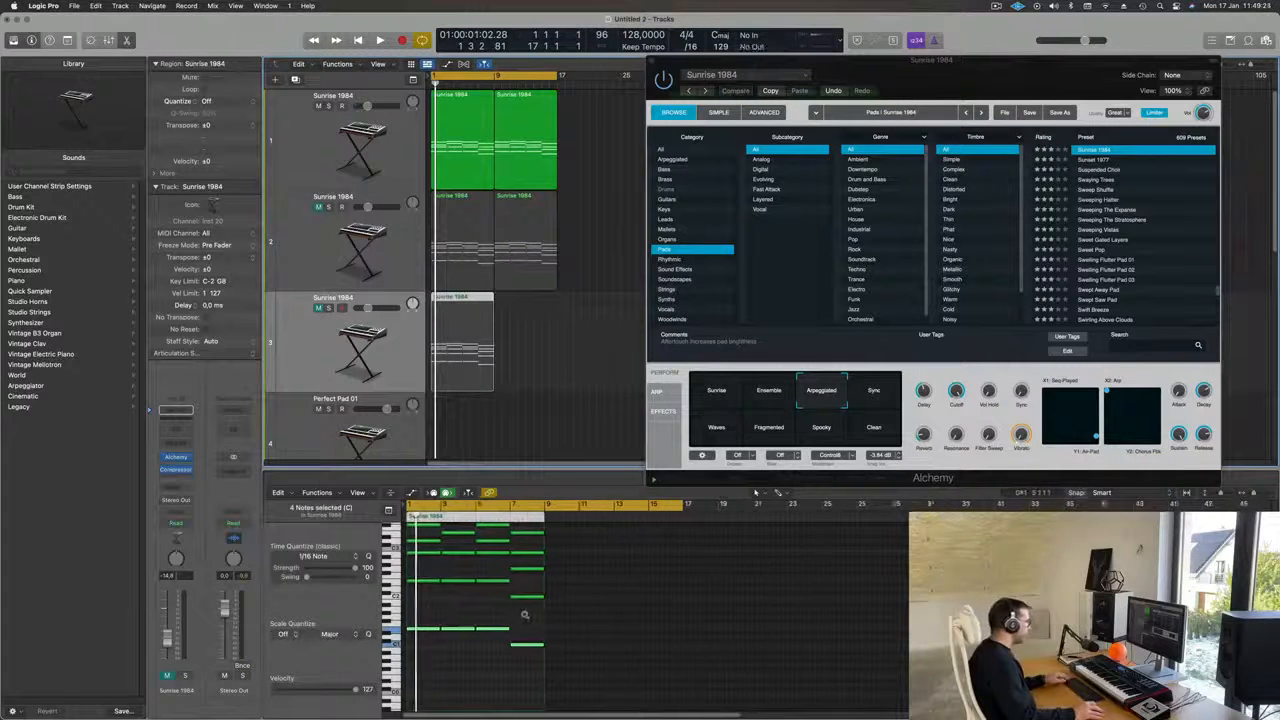
pyautogui.moveTo(420, 614); pyautogui.dragTo(555, 511)
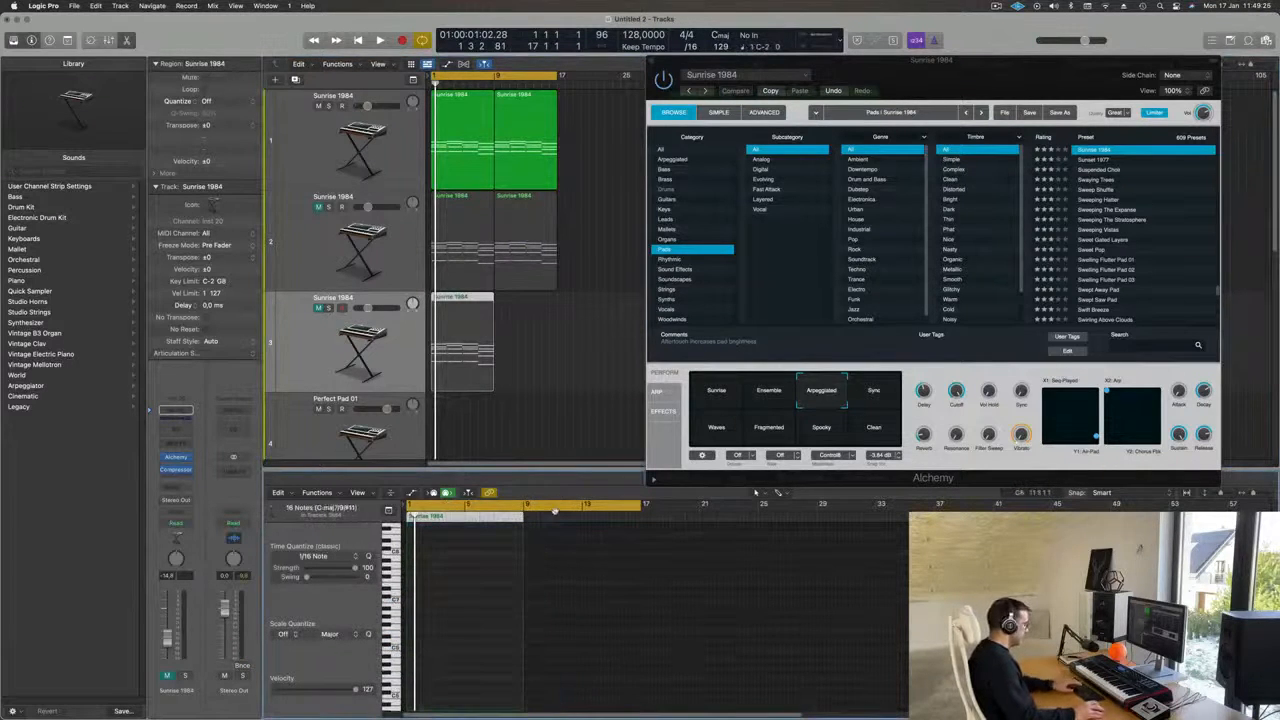
pyautogui.scroll(-1, 534, 318)
# Copy the bass-only region to bar 9, unmute its track and play the arrangement.
pyautogui.click(604, 238)
pyautogui.click(474, 245)
pyautogui.click(463, 326)
pyautogui.moveTo(463, 326); pyautogui.dragTo(526, 330)
pyautogui.click(344, 301)
pyautogui.click(321, 300)
pyautogui.press('space')
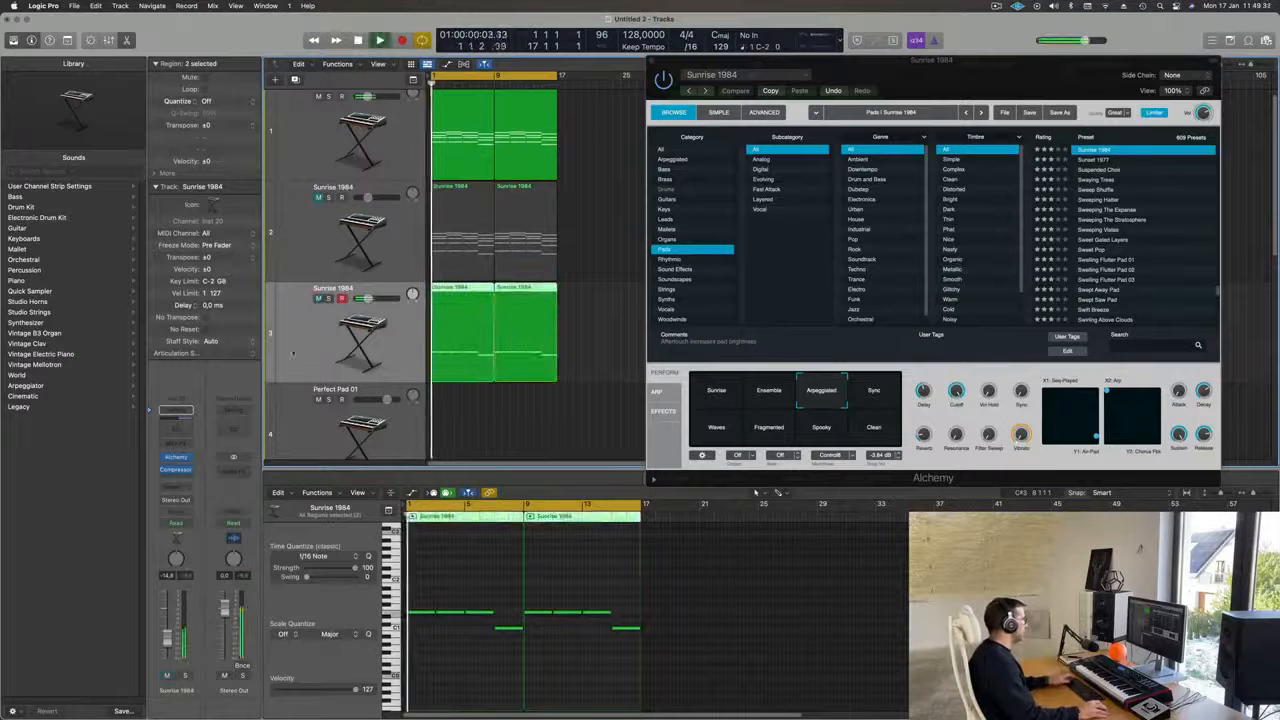
# Adjust the Alchemy cutoff on the bass-note track and show the synth's advanced settings.
pyautogui.moveTo(920, 73); pyautogui.dragTo(833, 140)
pyautogui.press('space')
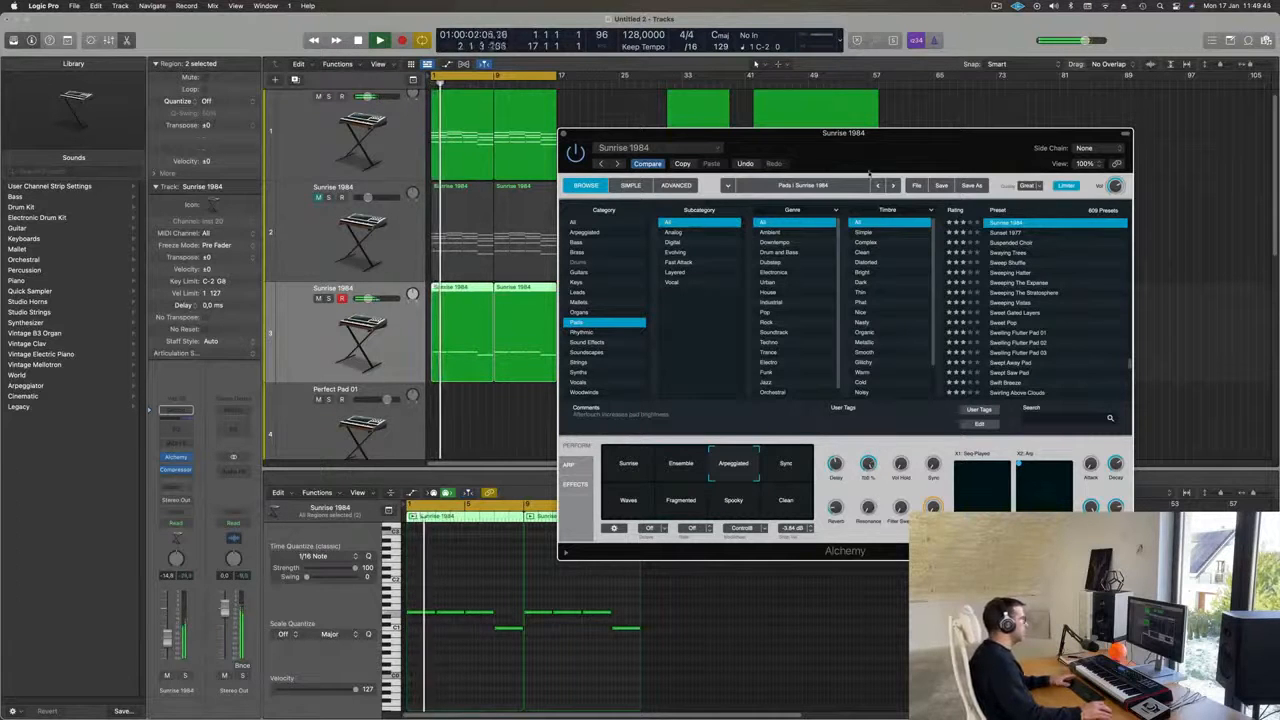
pyautogui.moveTo(926, 150); pyautogui.dragTo(931, 105)
pyautogui.click(698, 151)
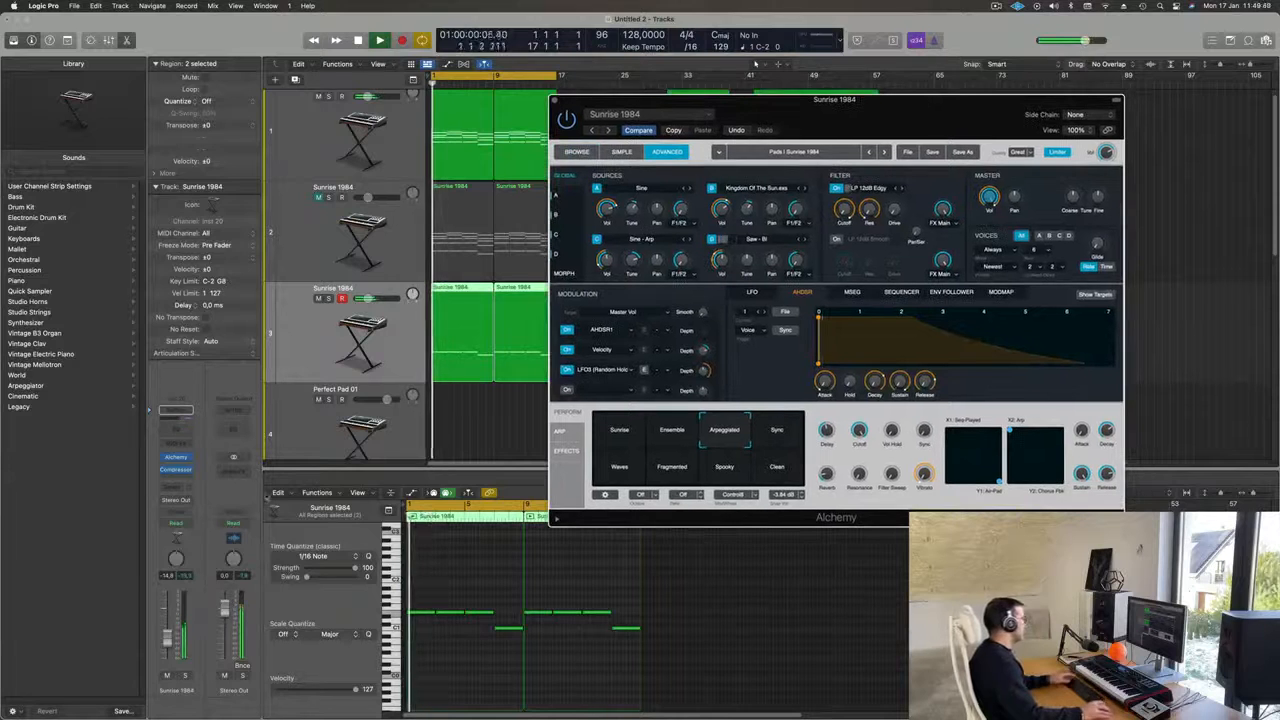
# Solo the bass-note track, set its volume to about -12.6 dB and try the Alchemy X1/Y1 pad.
pyautogui.click(185, 677)
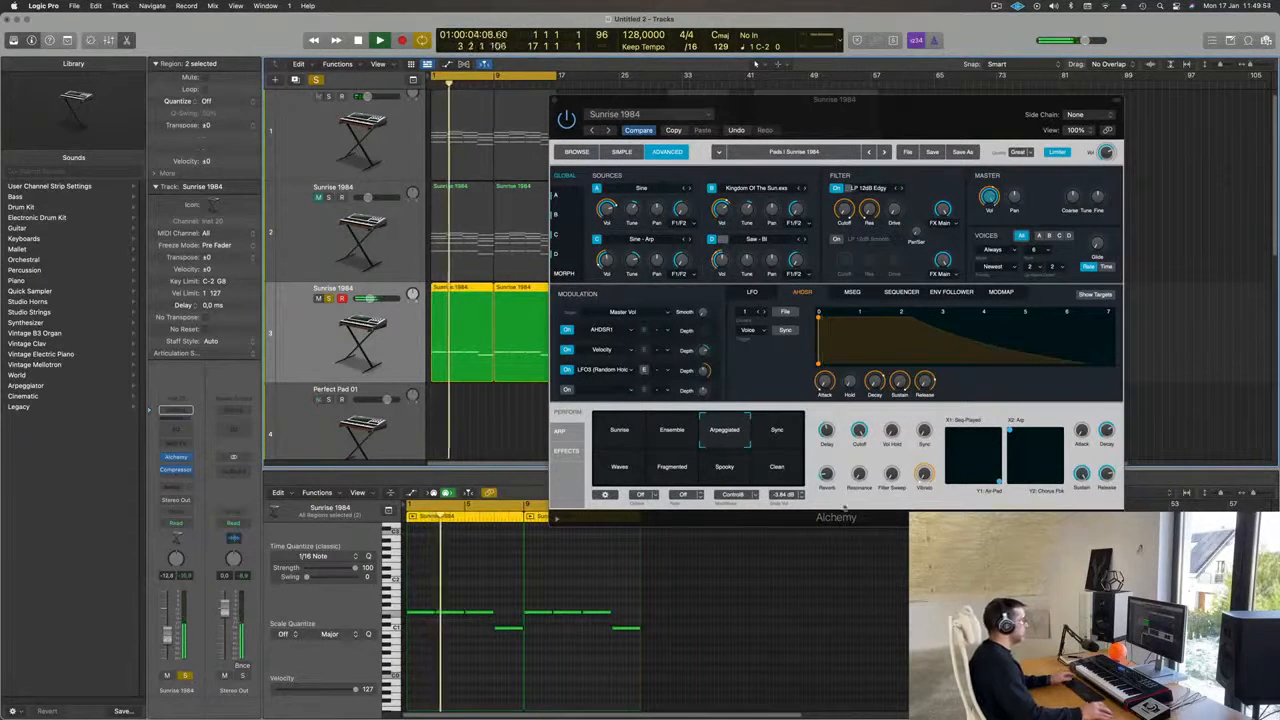
pyautogui.moveTo(1001, 482); pyautogui.dragTo(995, 471)
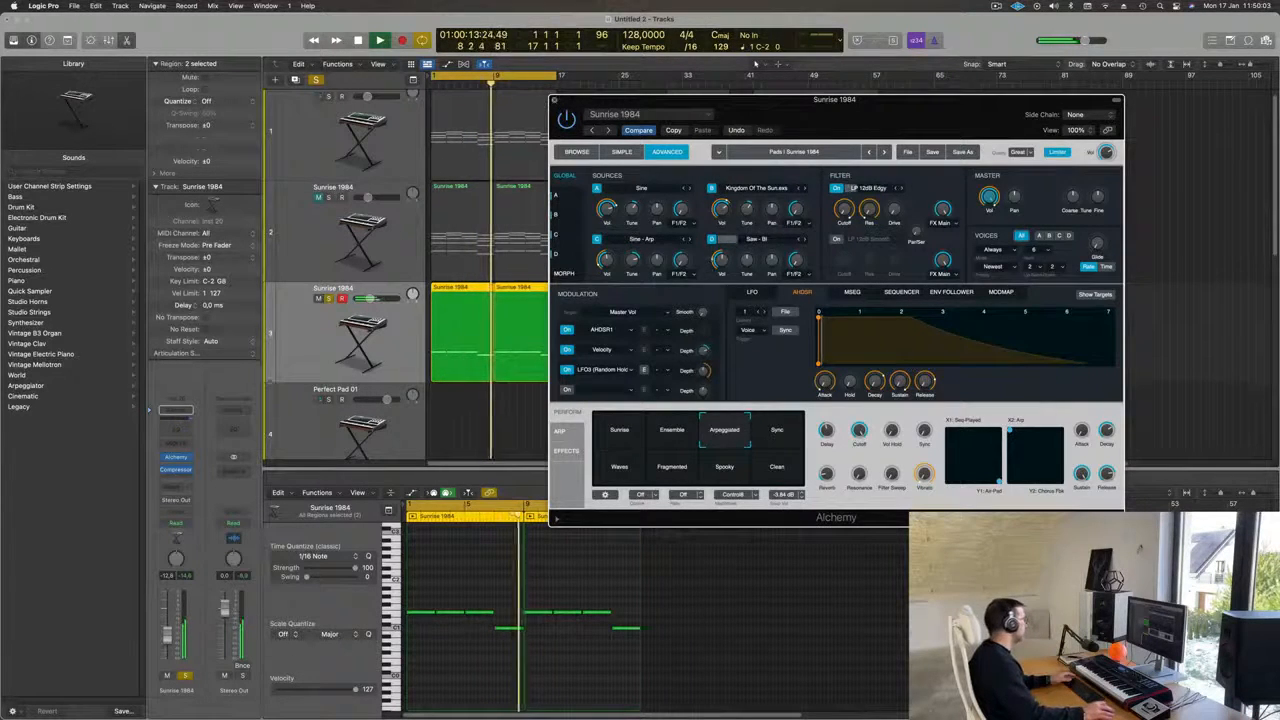
pyautogui.click(176, 457)
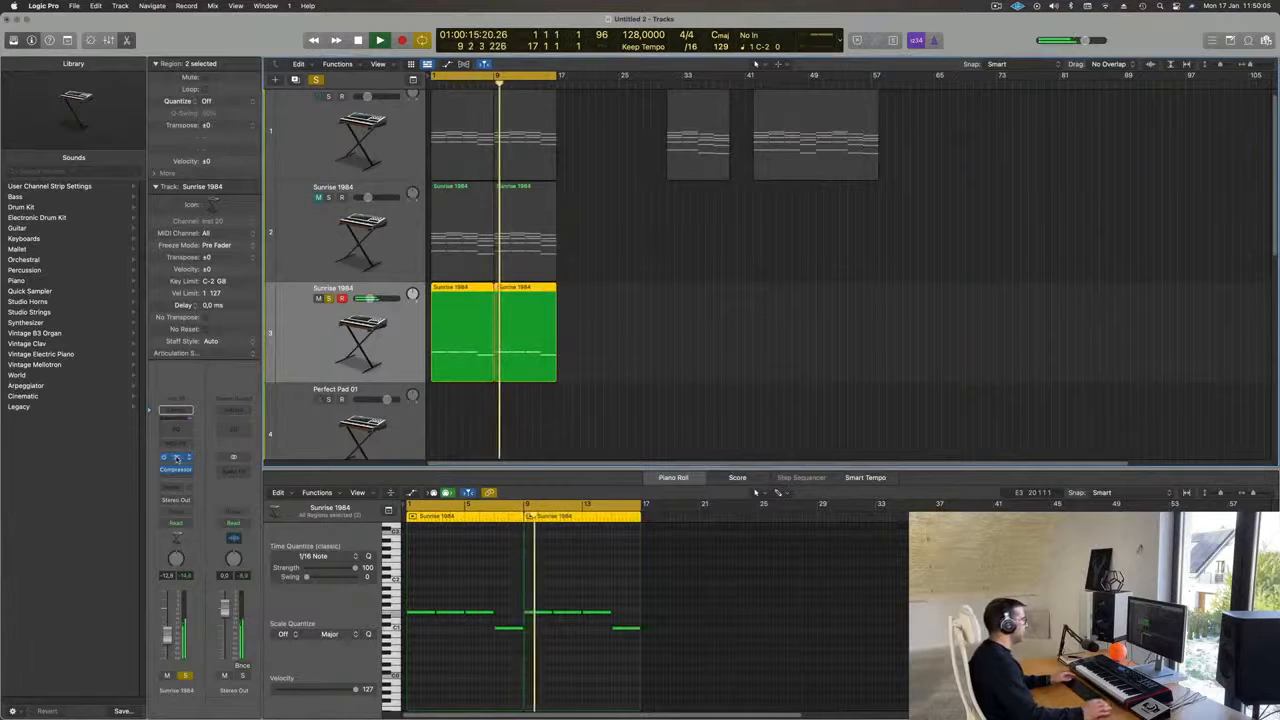
# Try the Sunset 1977 pad preset in Alchemy on the bass-note track during playback.
pyautogui.click(176, 457)
pyautogui.moveTo(752, 159); pyautogui.dragTo(972, 142)
pyautogui.press('Down')
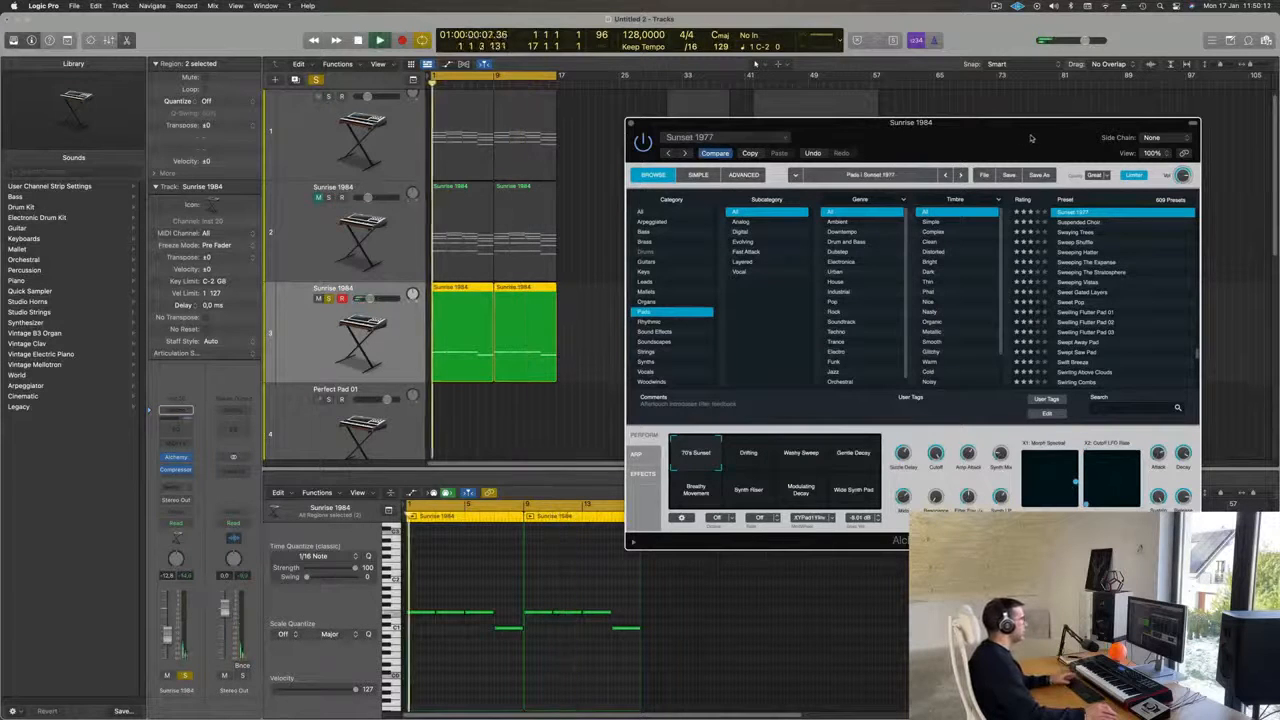
pyautogui.moveTo(815, 136); pyautogui.dragTo(707, 132)
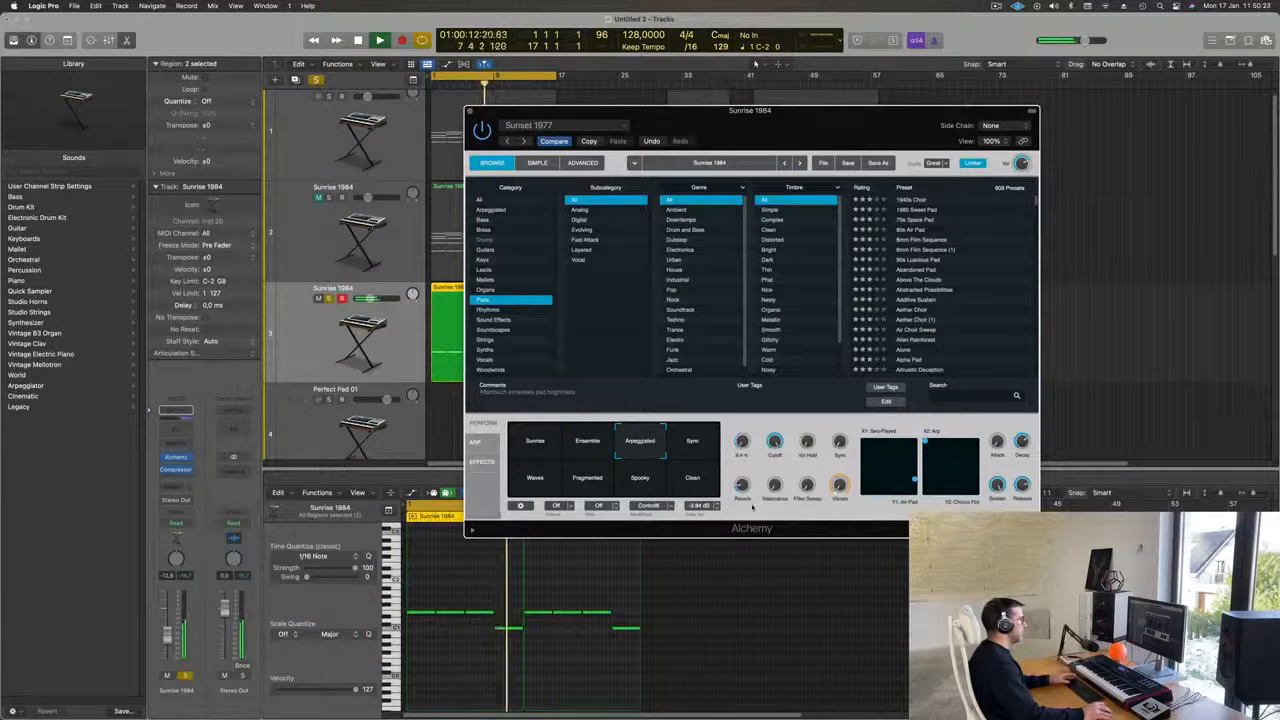
# Unsolo the bass-note track and play the full mix from the start with Alchemy open.
pyautogui.moveTo(780, 153); pyautogui.dragTo(915, 171)
pyautogui.click(329, 299)
pyautogui.press('Return')
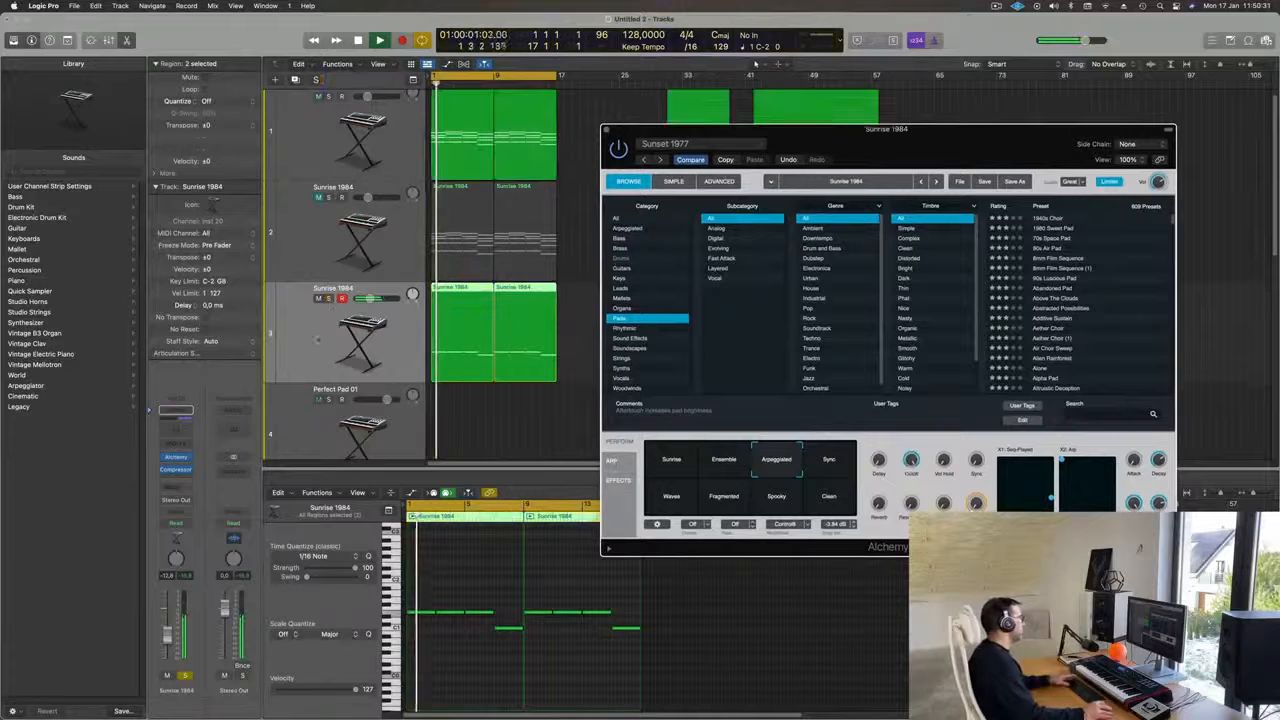
pyautogui.moveTo(1042, 143); pyautogui.dragTo(942, 175)
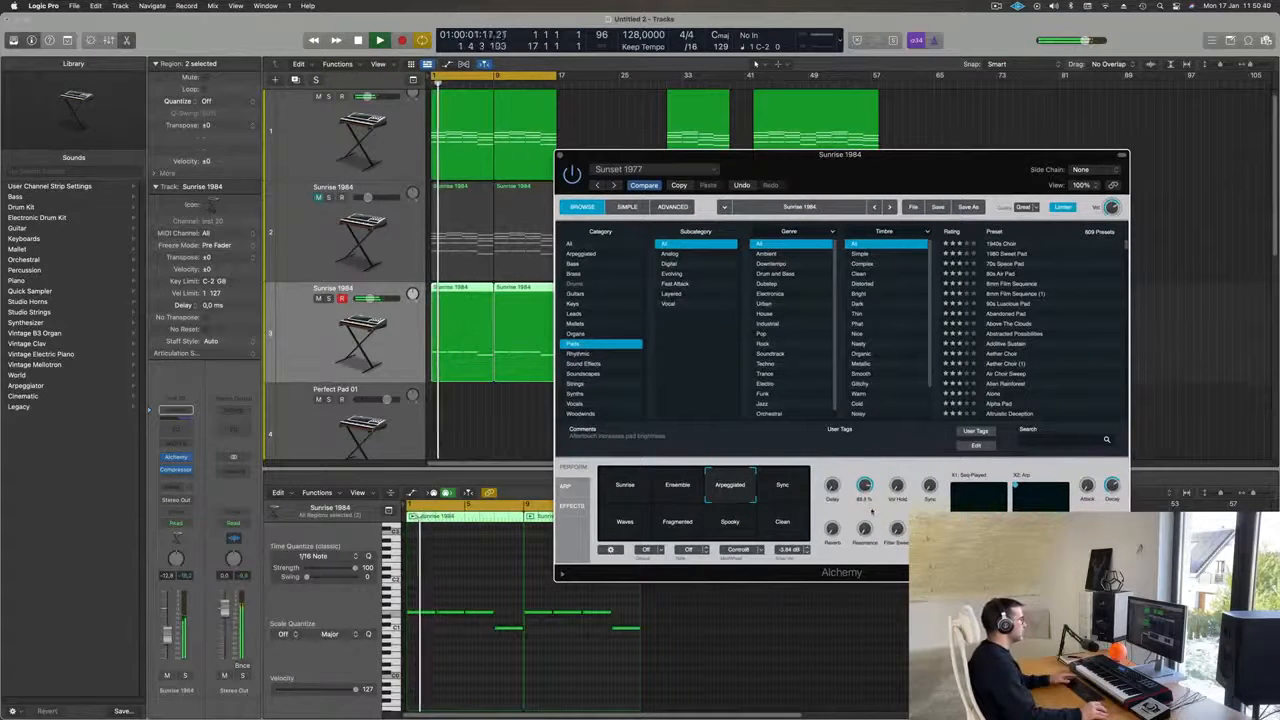
# Show Alchemy's advanced settings and try source B's coarse tuning, briefly toggling solo on the bass-note track.
pyautogui.click(660, 208)
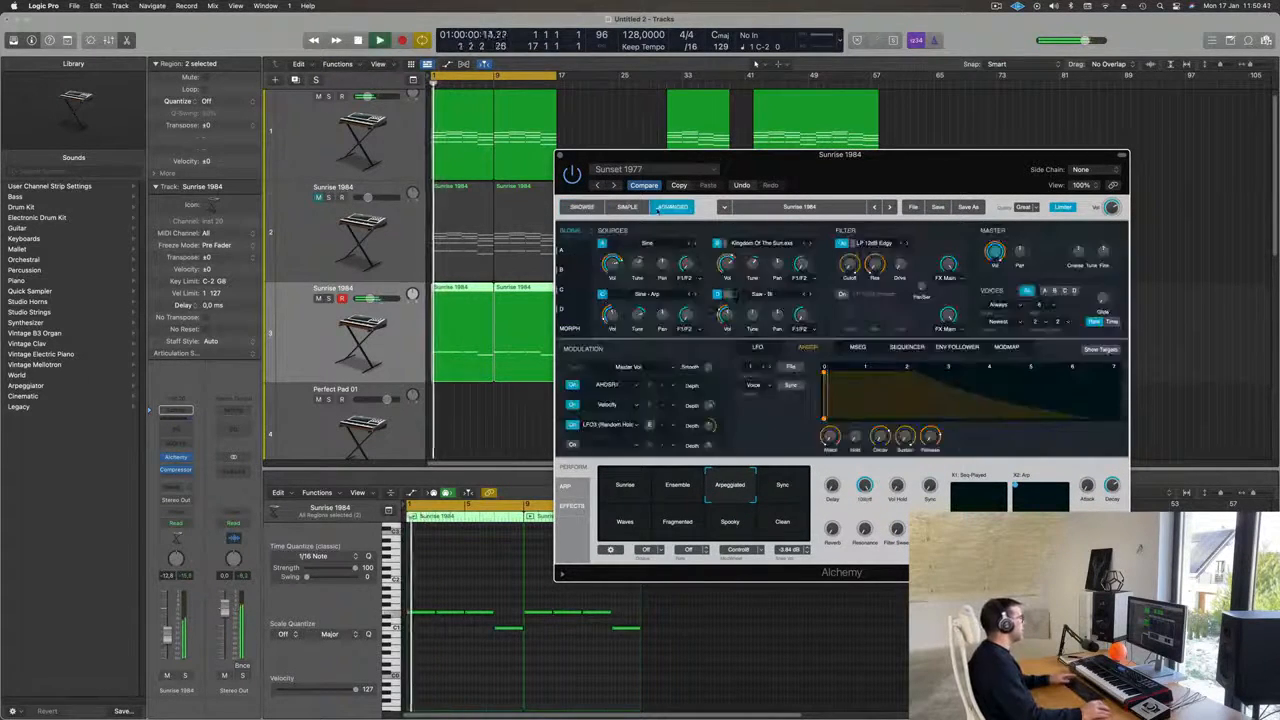
pyautogui.moveTo(840, 176); pyautogui.dragTo(841, 161)
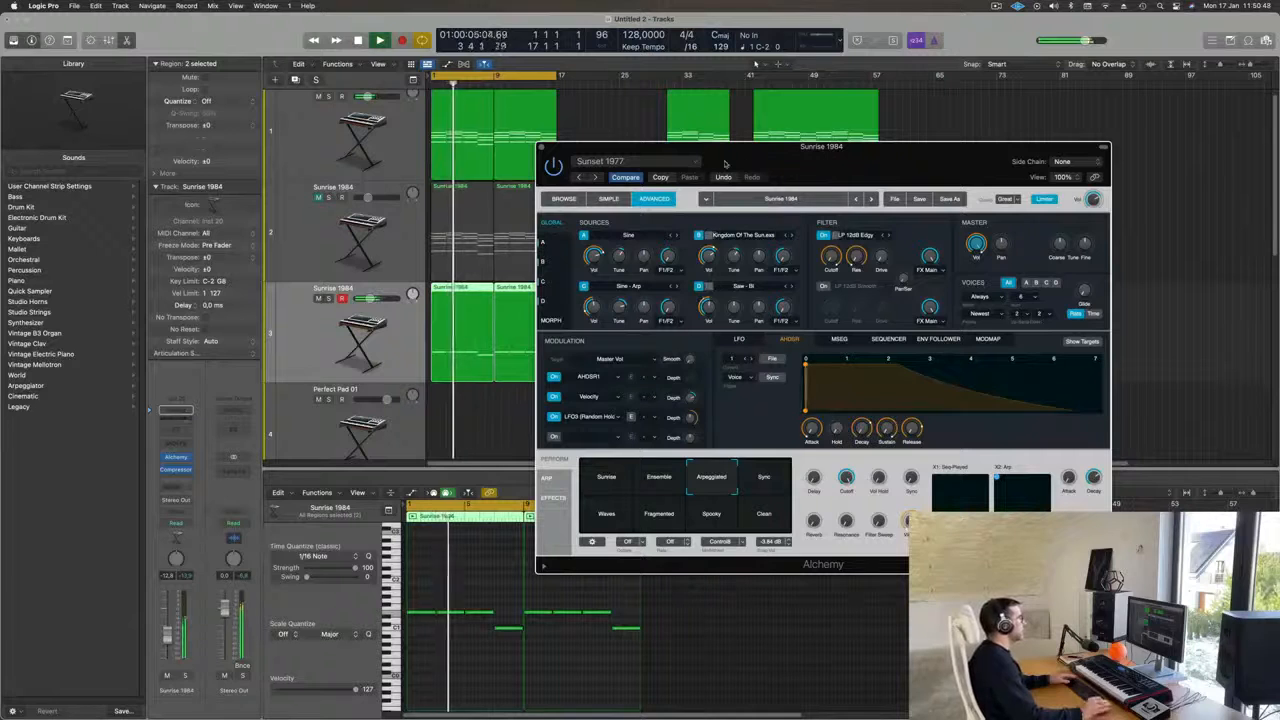
pyautogui.moveTo(710, 259); pyautogui.dragTo(736, 262)
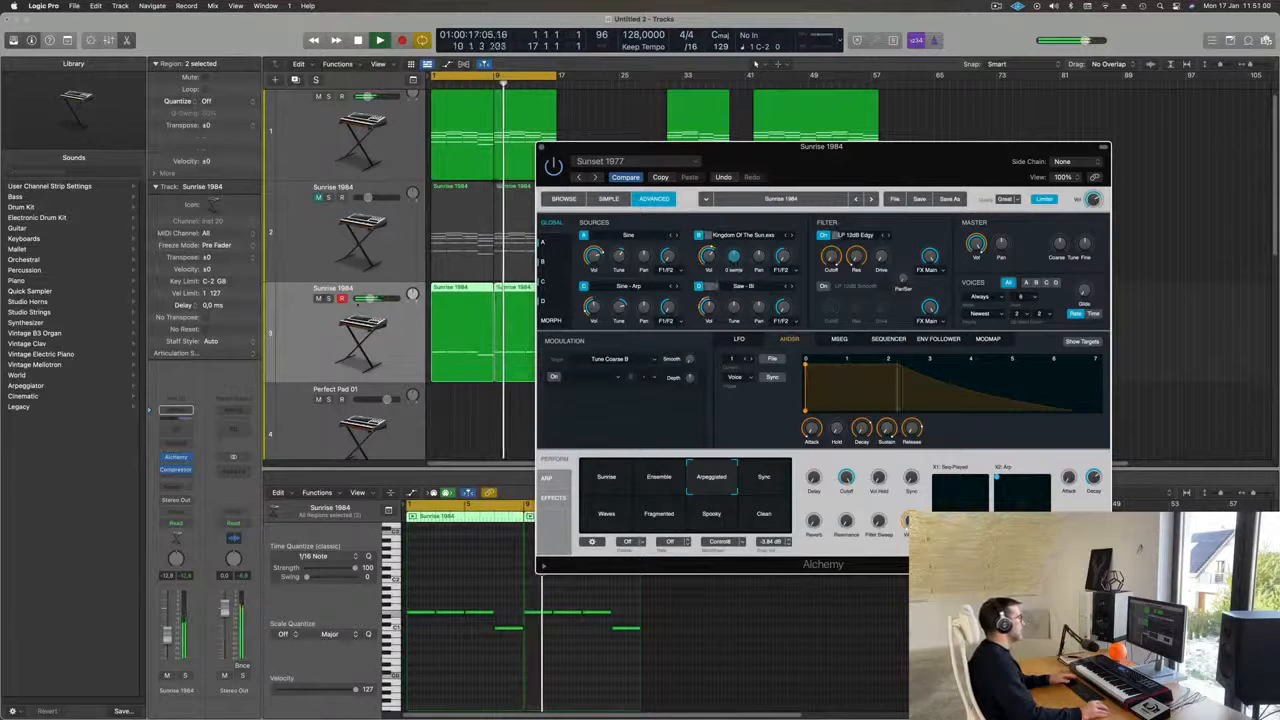
pyautogui.click(327, 300)
pyautogui.click(327, 300)
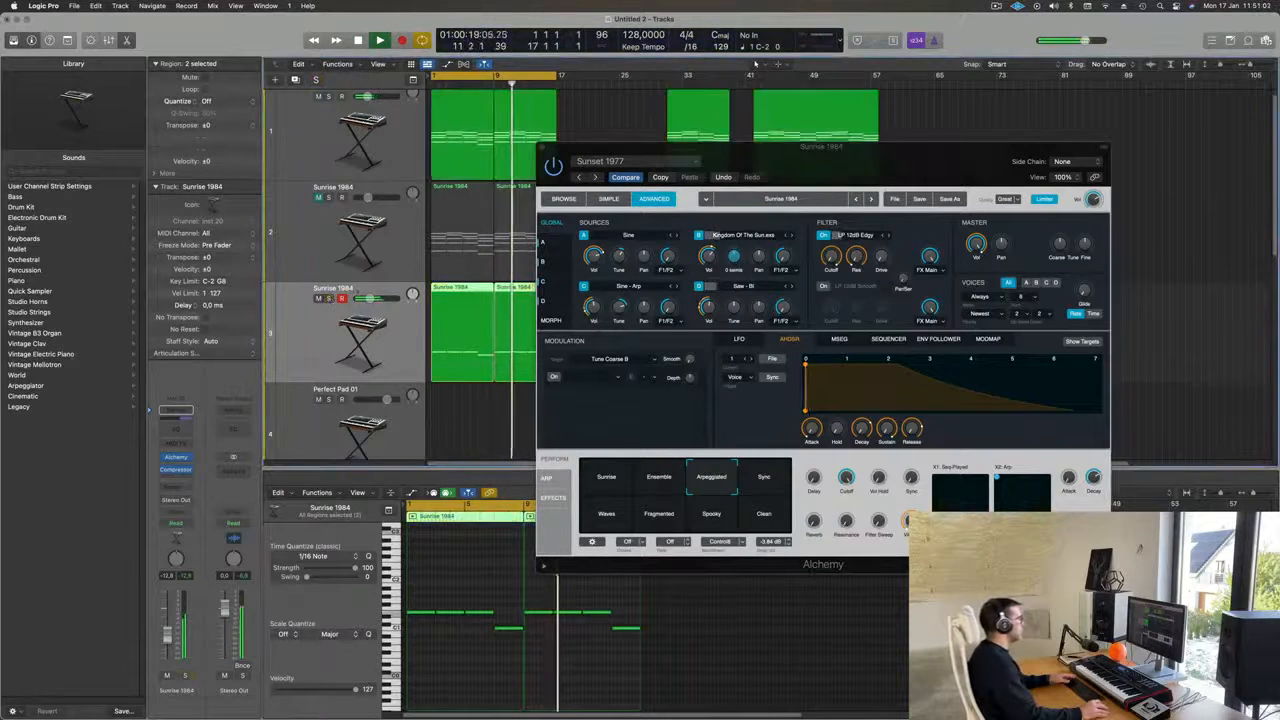
# Try the coarse tuning of Alchemy sources A, D and C on the bass-note track while the mix plays.
pyautogui.moveTo(811, 163); pyautogui.dragTo(861, 163)
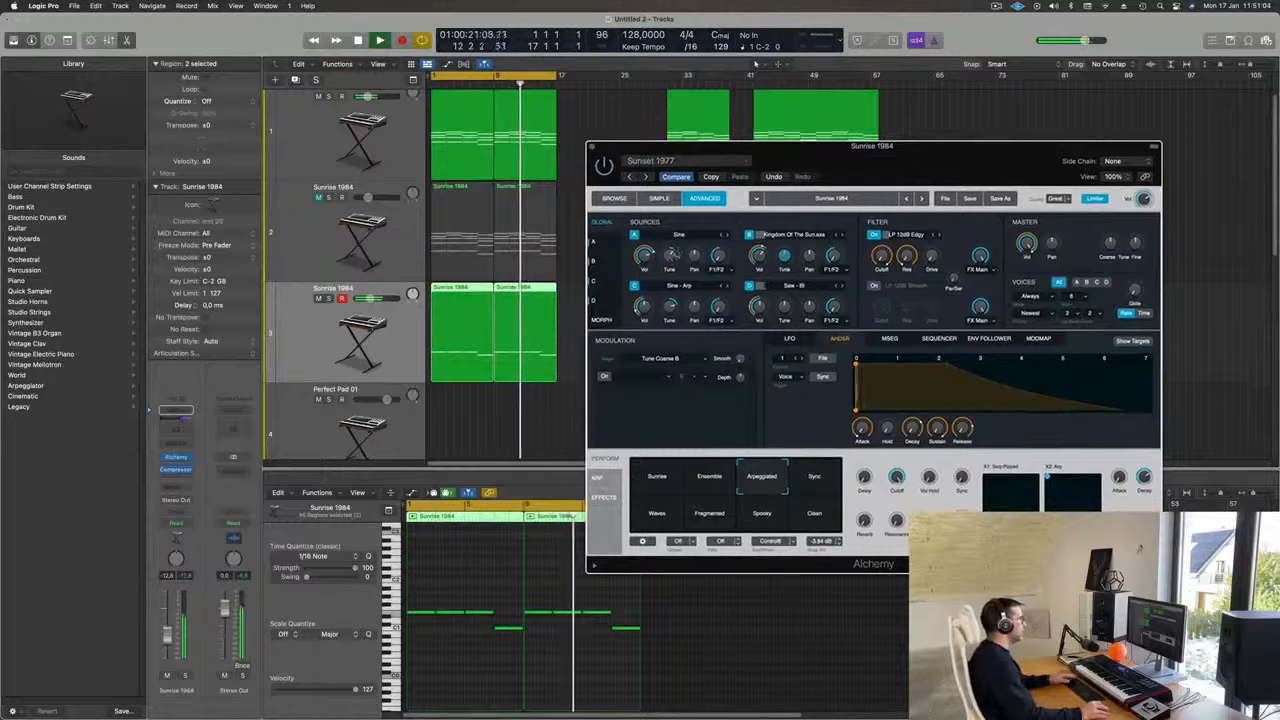
pyautogui.moveTo(671, 257); pyautogui.dragTo(669, 272)
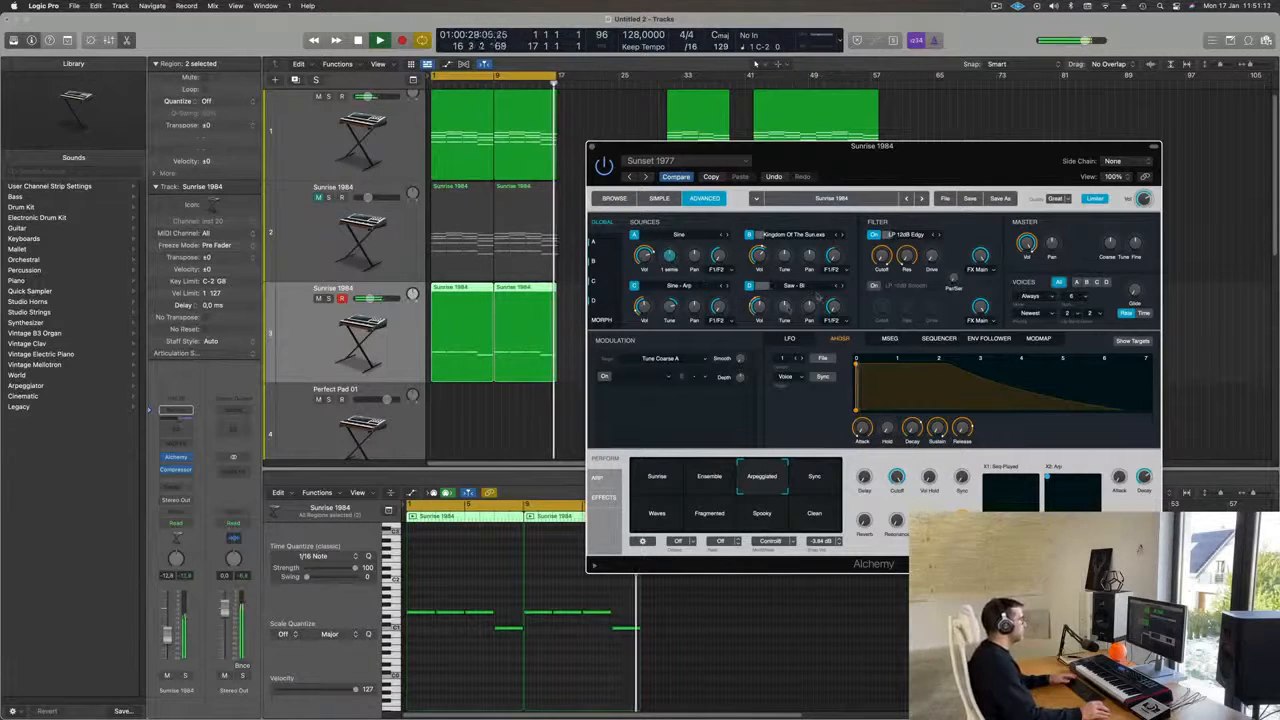
pyautogui.moveTo(785, 304); pyautogui.dragTo(787, 325)
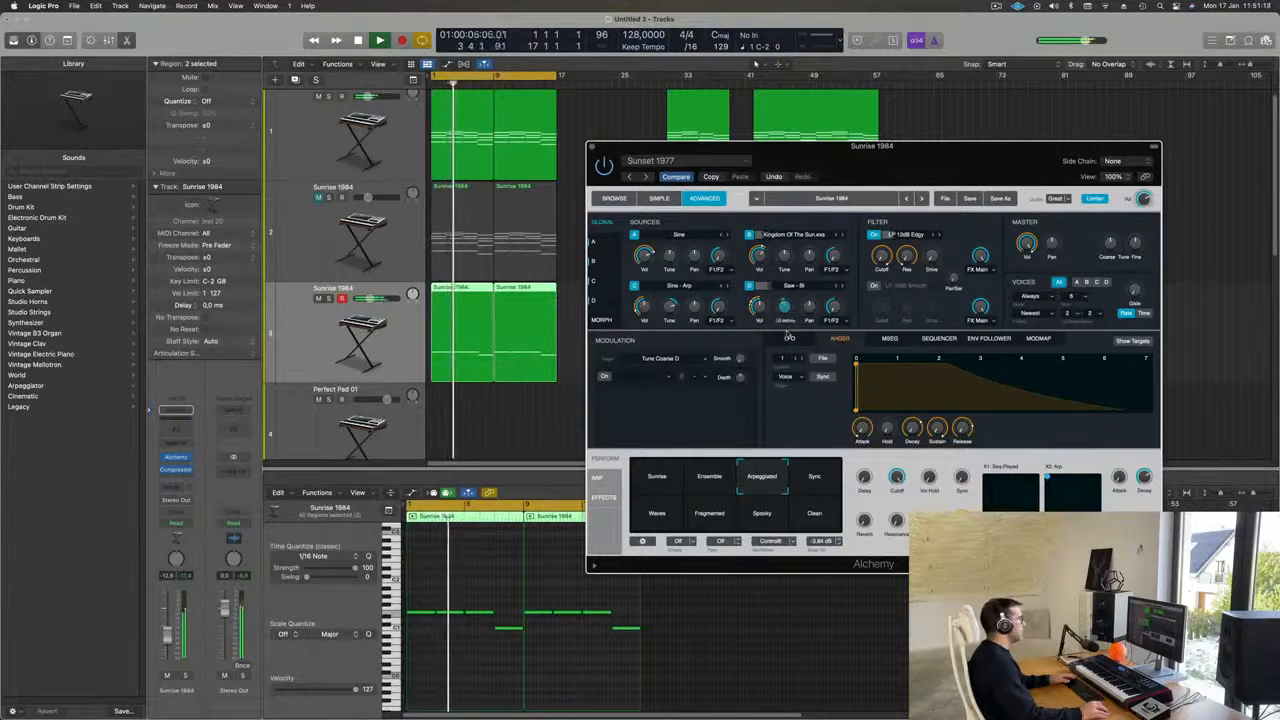
pyautogui.moveTo(952, 156); pyautogui.dragTo(851, 146)
pyautogui.click(636, 285)
pyautogui.press('space')
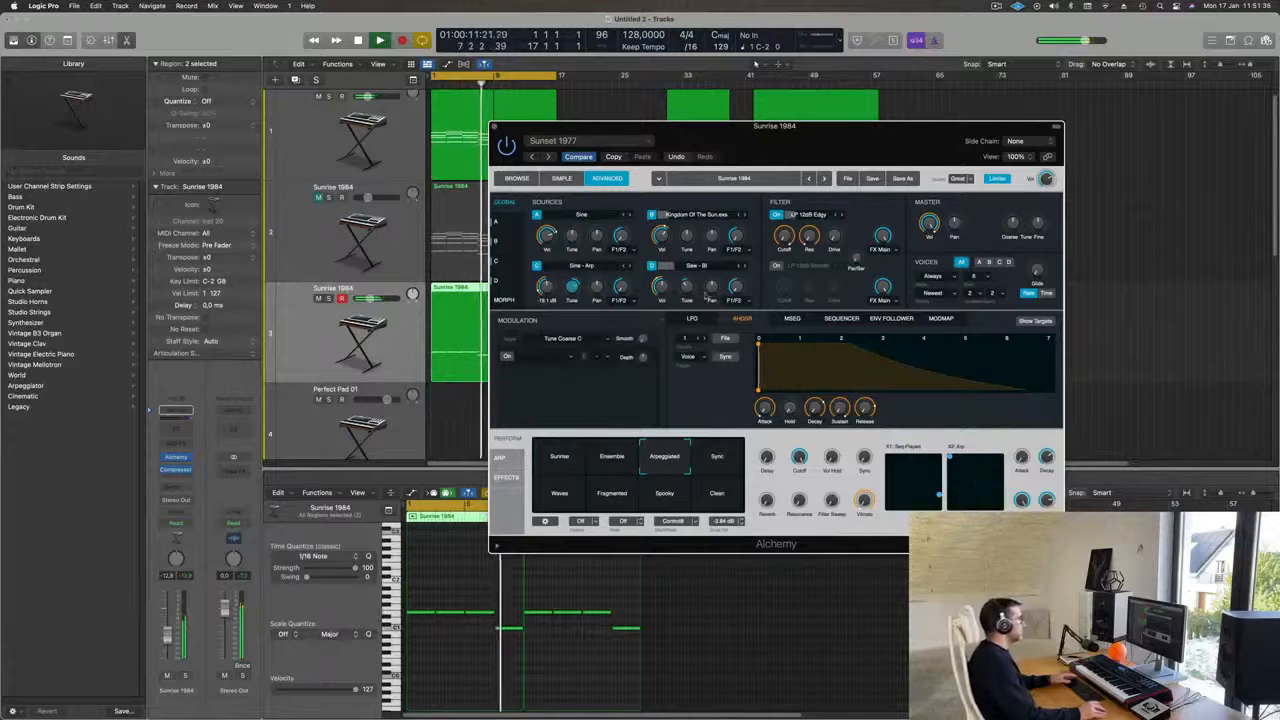
# Try source B's coarse tuning at 12 semitones and at 1 semitone, and replay the mix.
pyautogui.moveTo(868, 145); pyautogui.dragTo(900, 126)
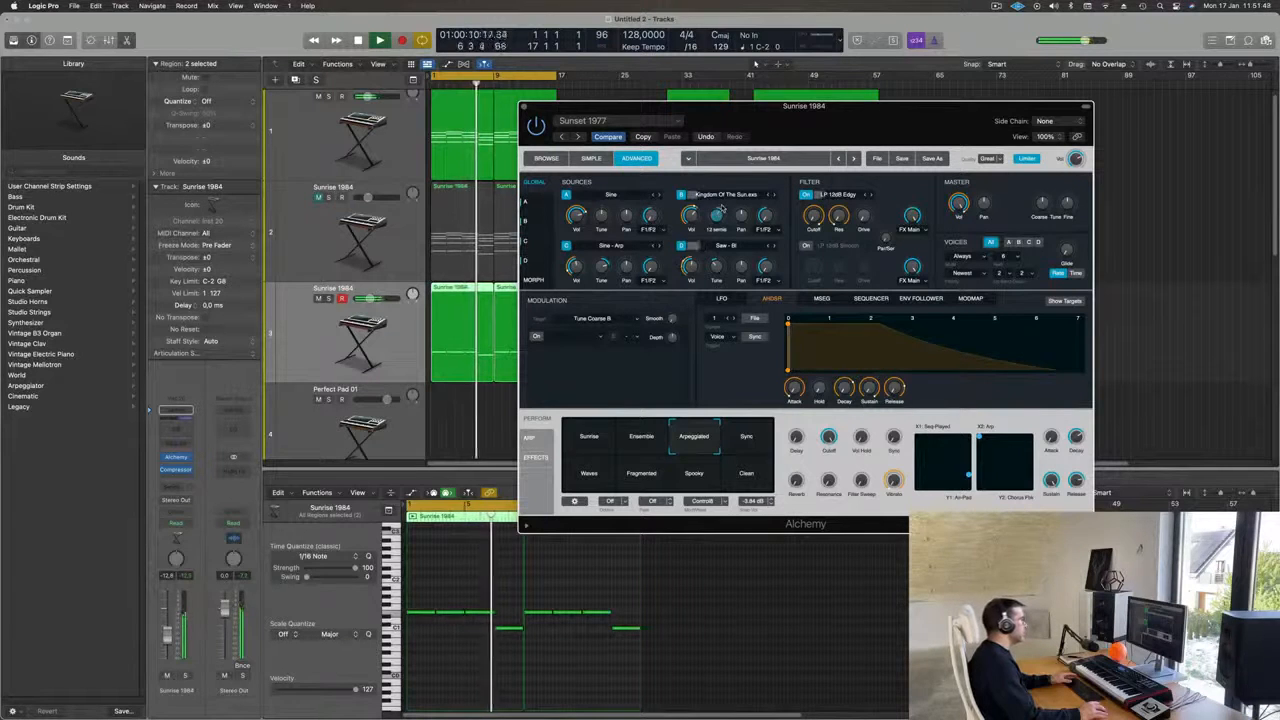
pyautogui.moveTo(815, 118)
pyautogui.mouseDown()
pyautogui.moveTo(860, 120)
pyautogui.moveTo(837, 131)
pyautogui.mouseUp()
pyautogui.click(638, 282)
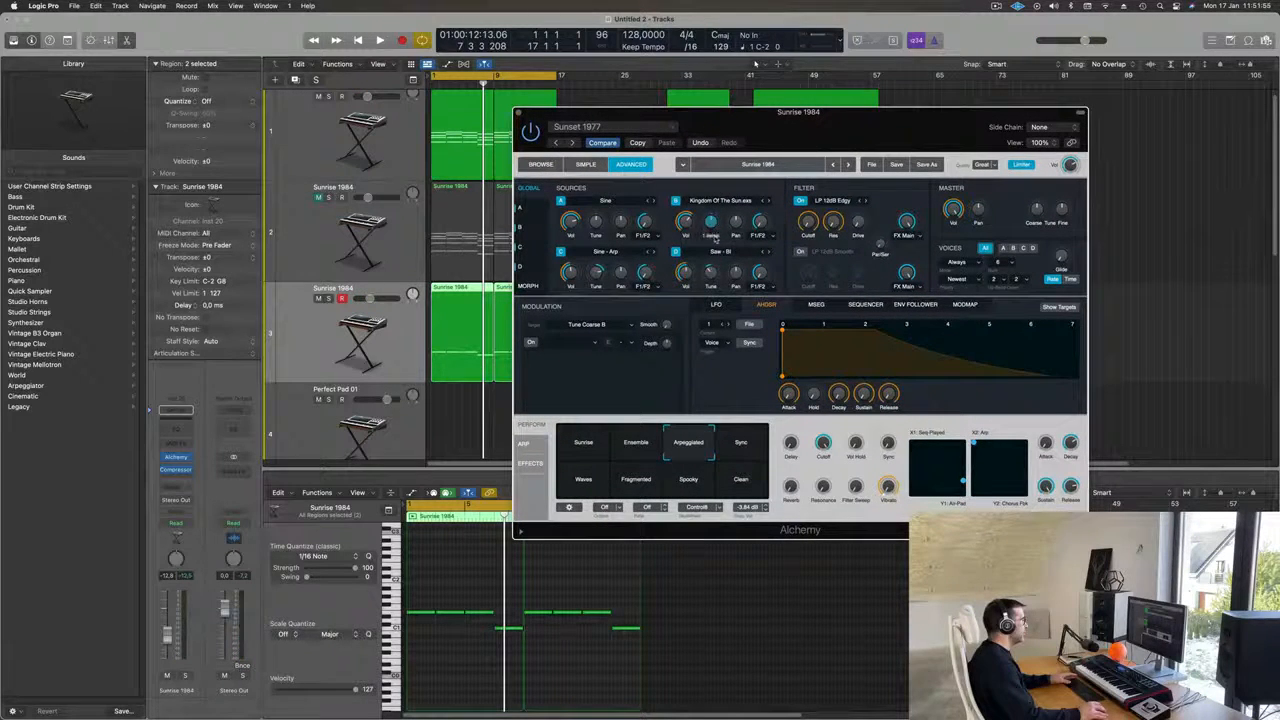
pyautogui.press('space')
pyautogui.moveTo(830, 124); pyautogui.dragTo(608, 127)
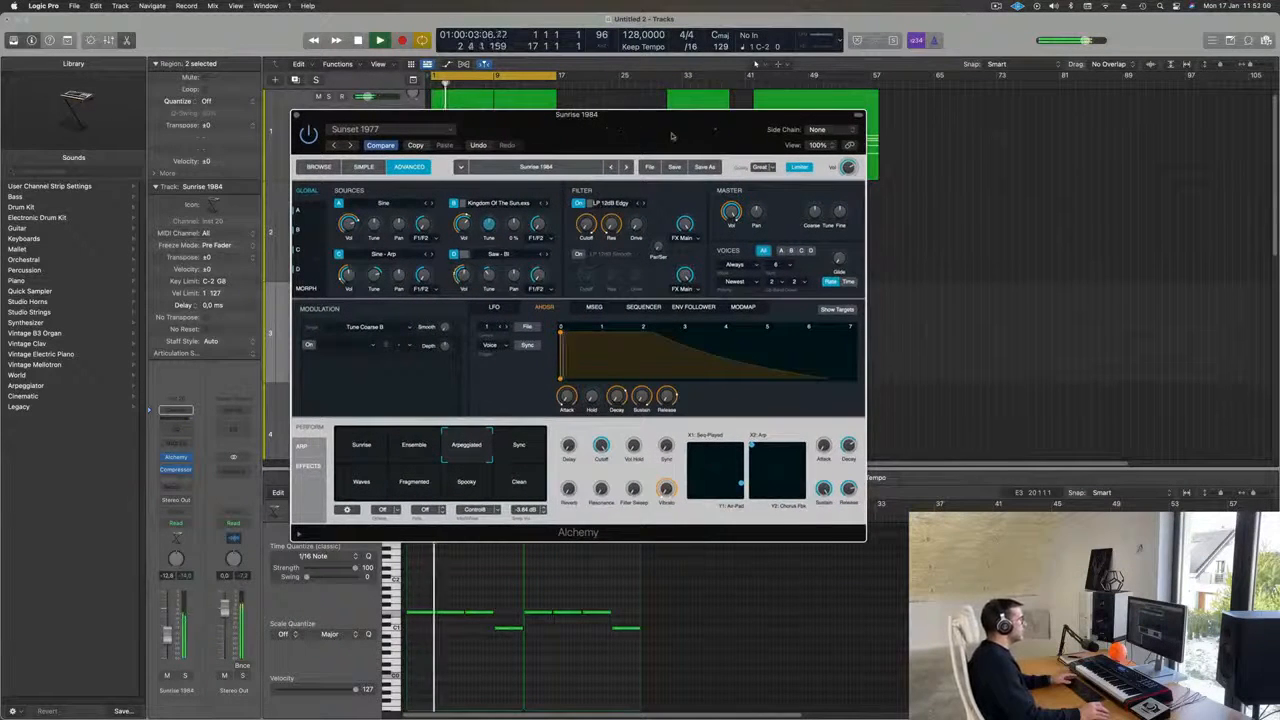
# Set the bass-note Alchemy's quality to Good.
pyautogui.click(764, 167)
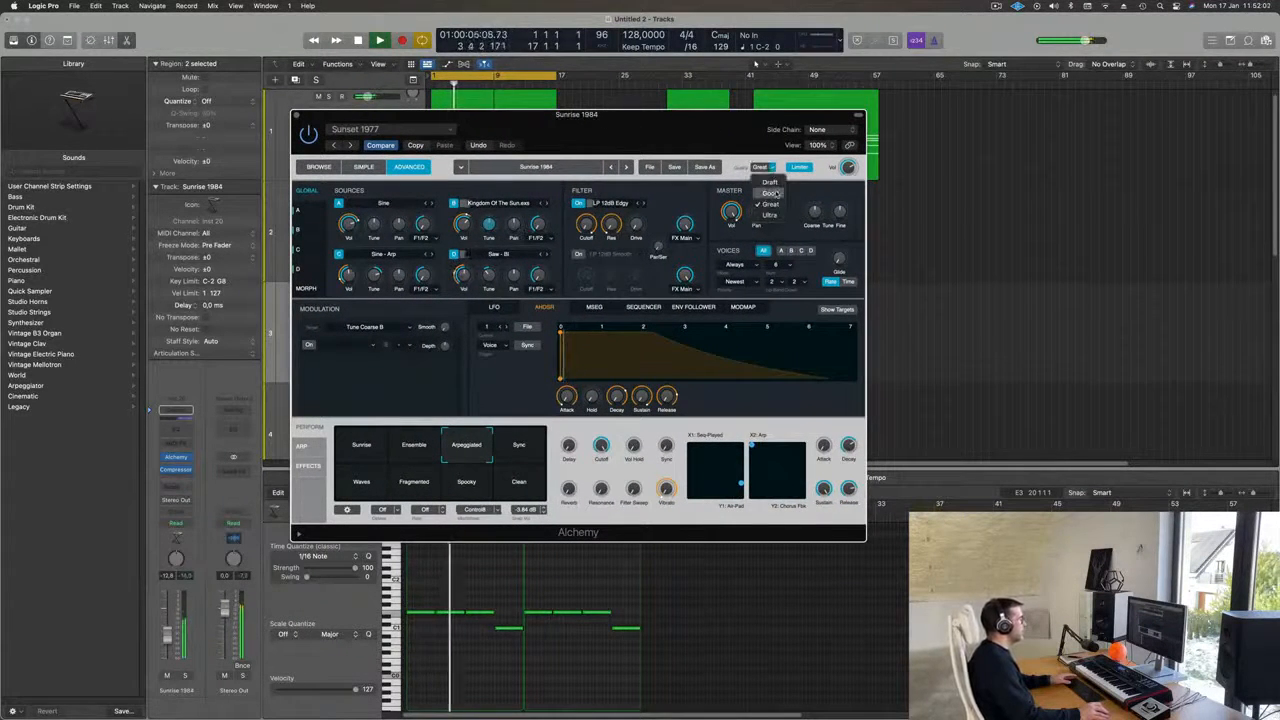
pyautogui.click(772, 193)
pyautogui.moveTo(702, 134); pyautogui.dragTo(861, 148)
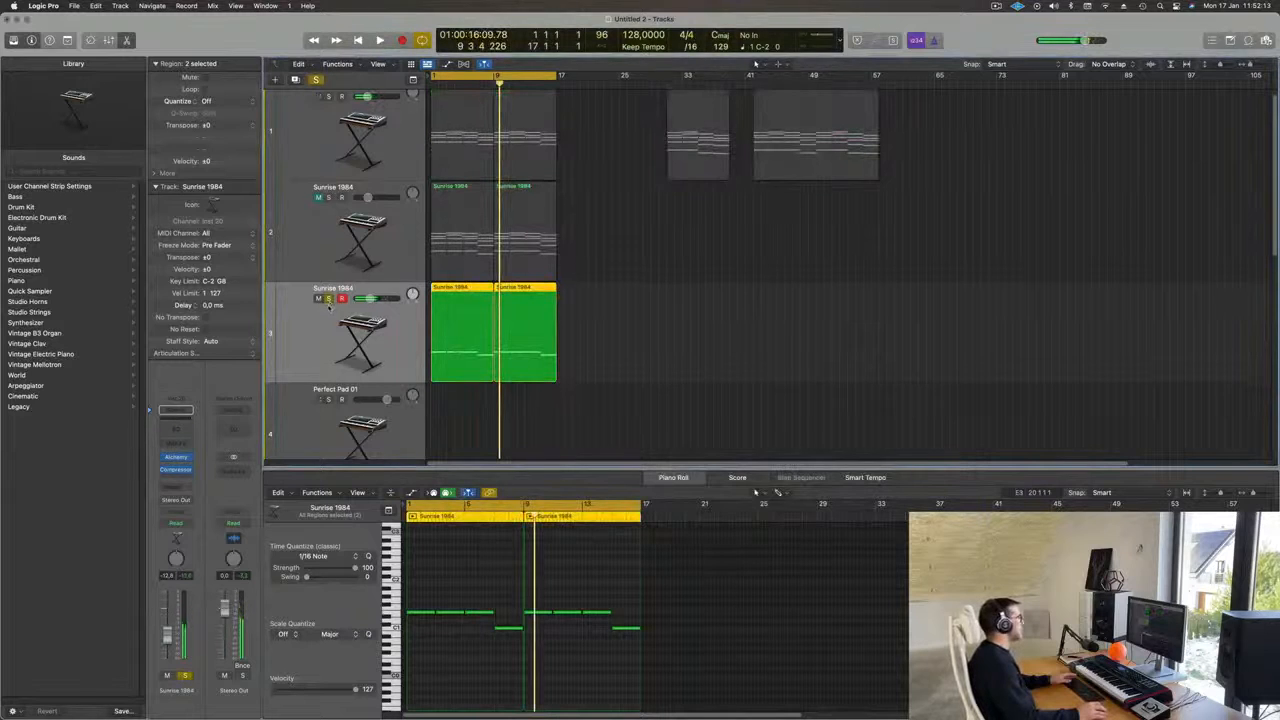
# Listen to the soloed bass-note track, unsolo it and replay it together with the other tracks.
pyautogui.press('space')
pyautogui.scroll(-1, 321, 348)
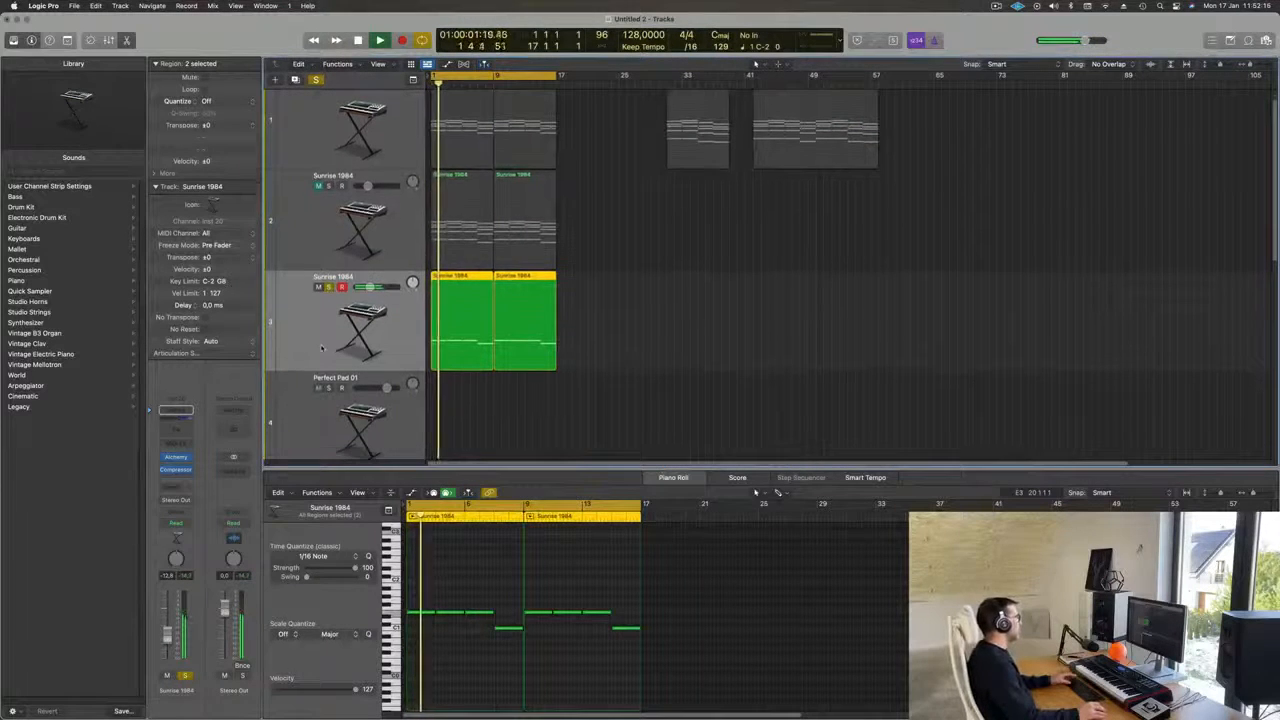
pyautogui.scroll(-1, 321, 348)
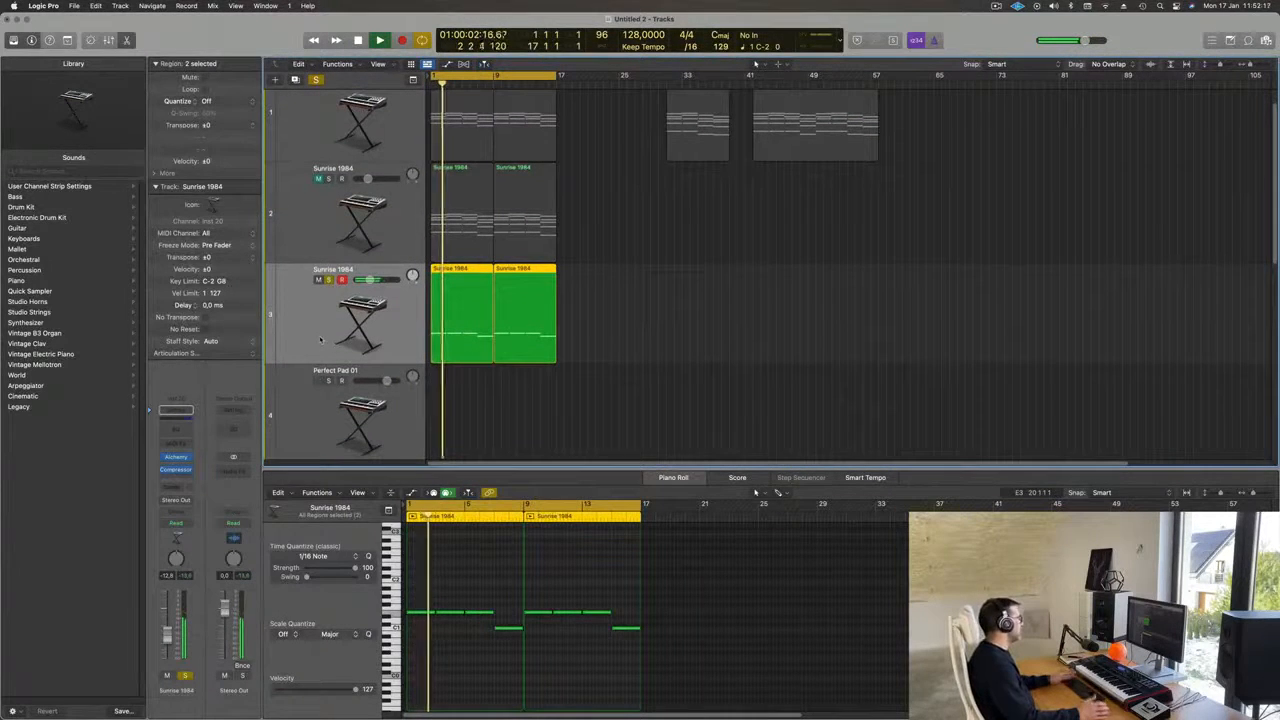
pyautogui.click(328, 280)
pyautogui.press('space')
pyautogui.press('space')
pyautogui.scroll(2, 577, 355)
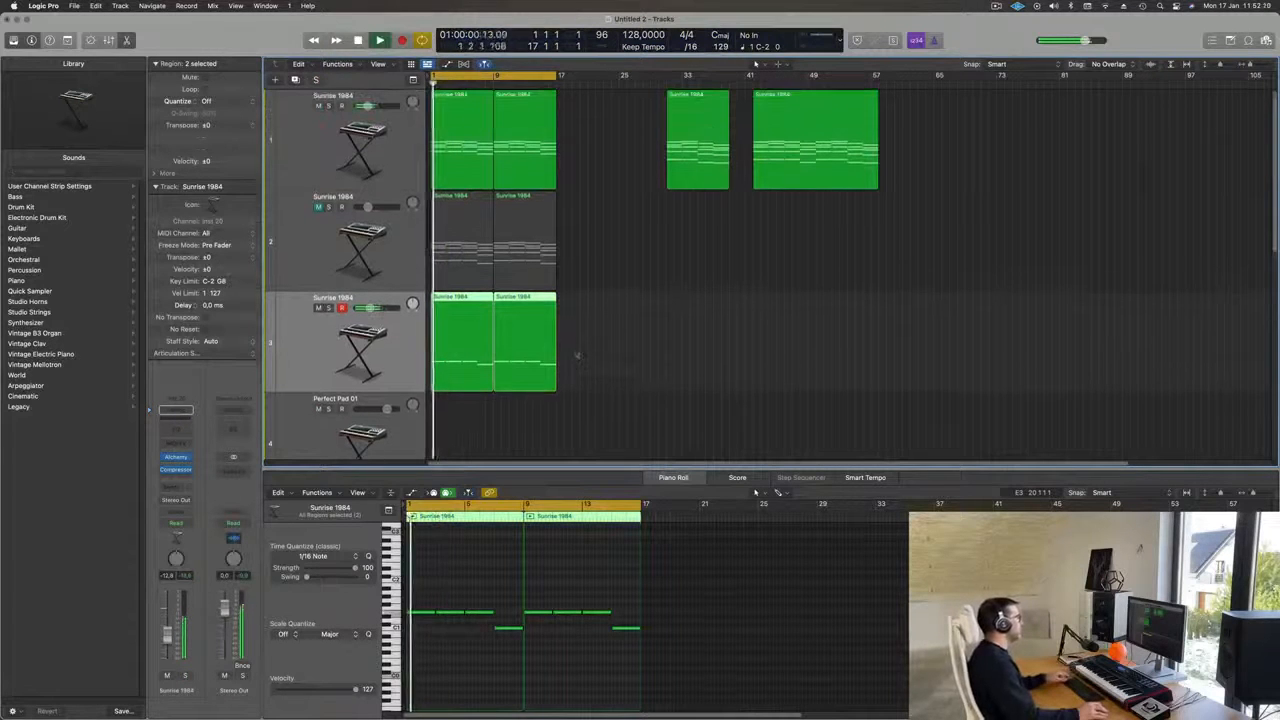
pyautogui.scroll(1, 614, 349)
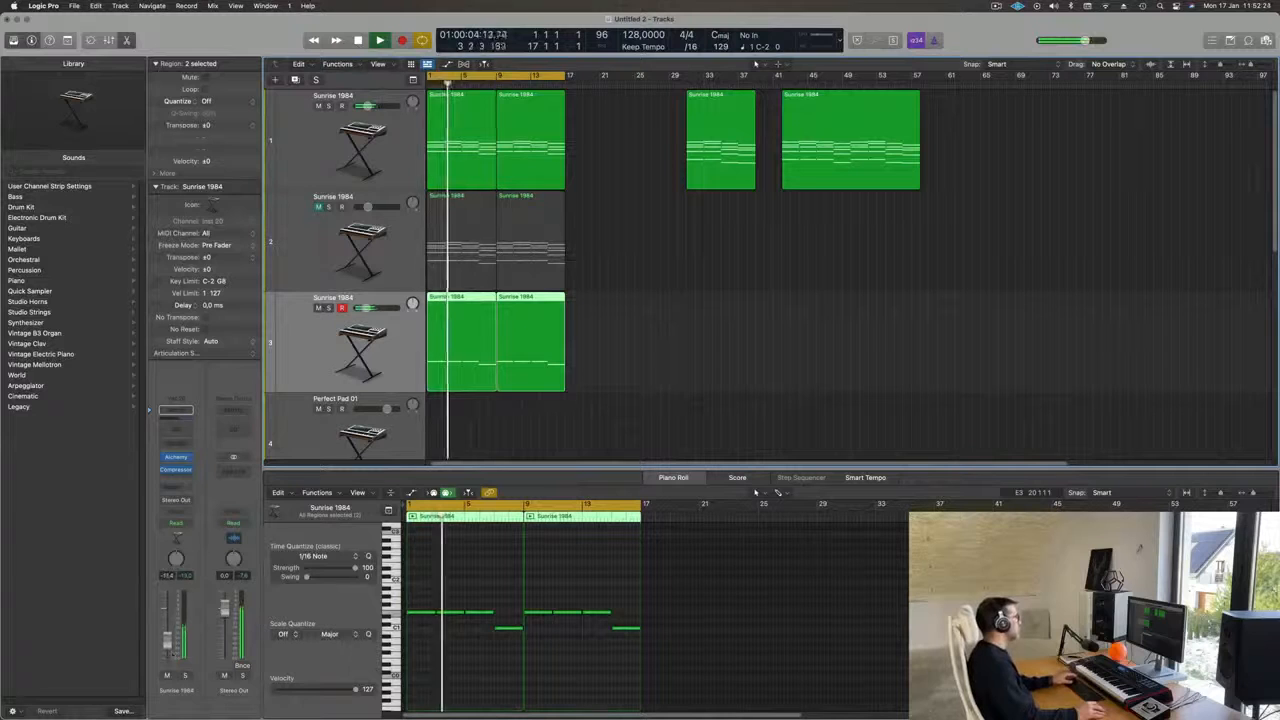
# Add a Channel EQ to the bass-note track and set its low shelf to 46.2 Hz at about -4.8 dB.
pyautogui.press('Return')
pyautogui.click(172, 428)
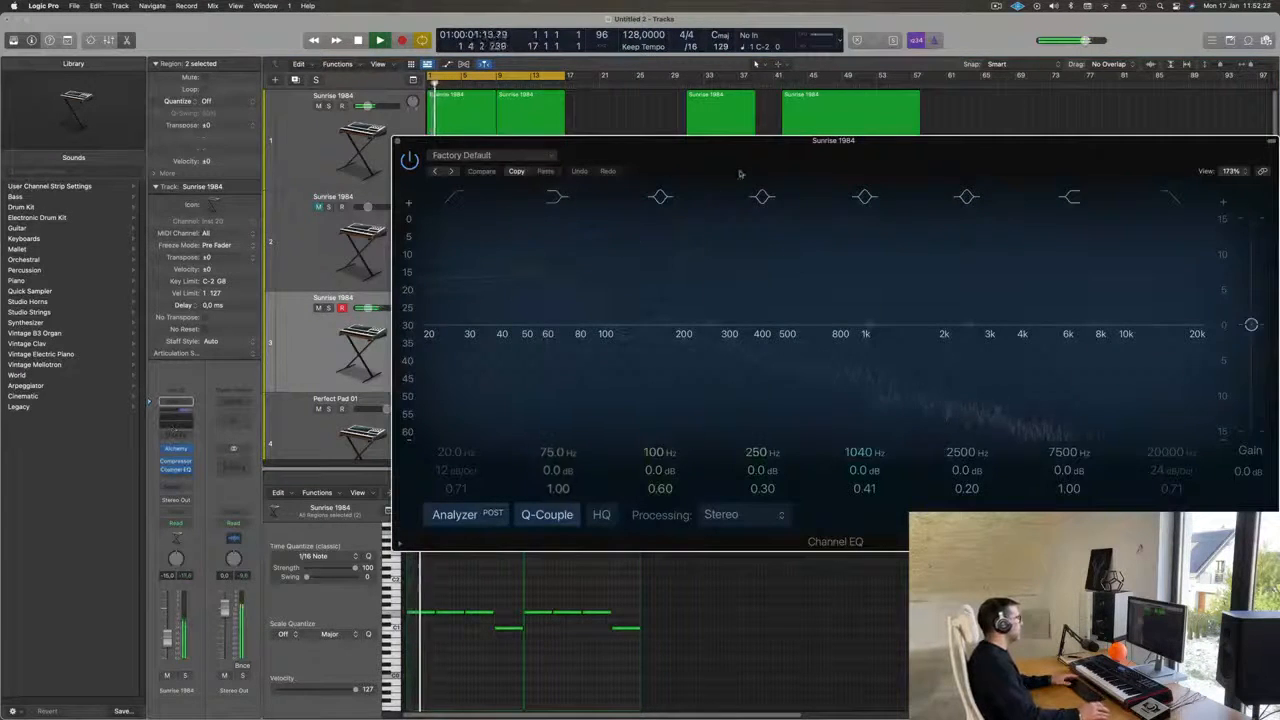
pyautogui.moveTo(741, 177); pyautogui.dragTo(569, 165)
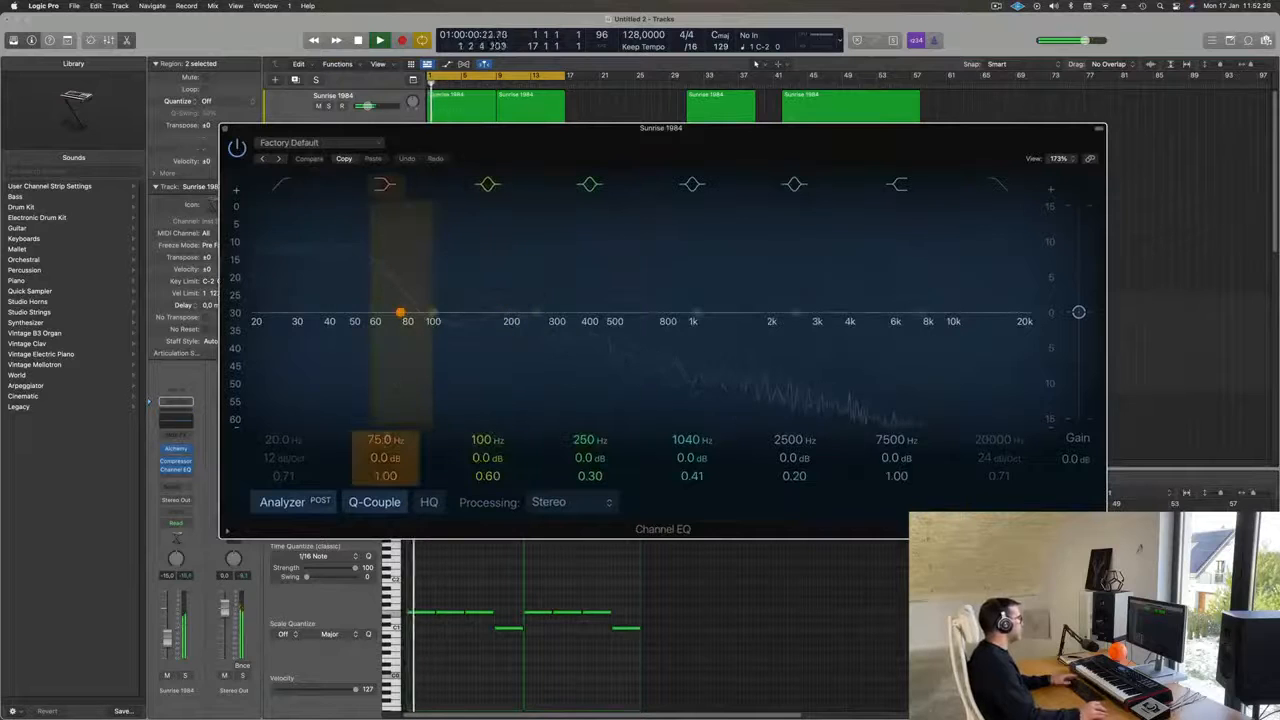
pyautogui.moveTo(384, 460); pyautogui.dragTo(384, 452)
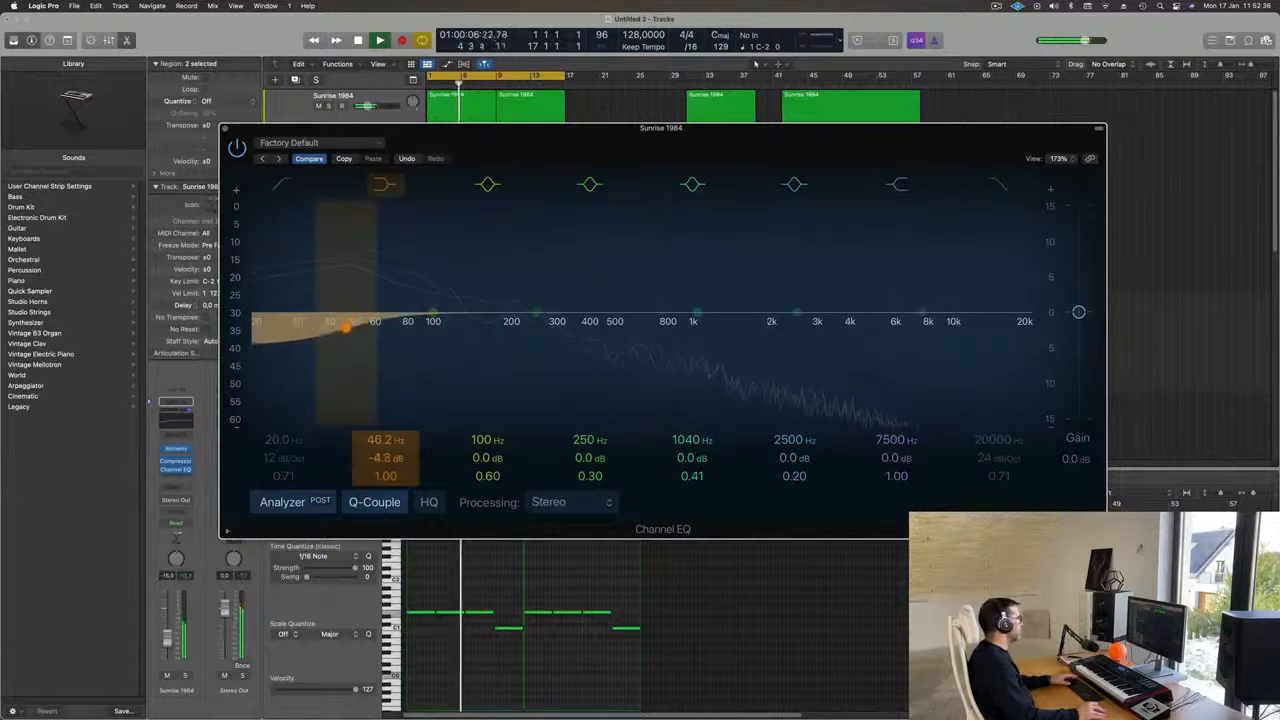
# Replay the mix with the EQ applied and close the bass-note track's Alchemy and Channel EQ windows.
pyautogui.moveTo(700, 130); pyautogui.dragTo(906, 92)
pyautogui.press('space')
pyautogui.press('space')
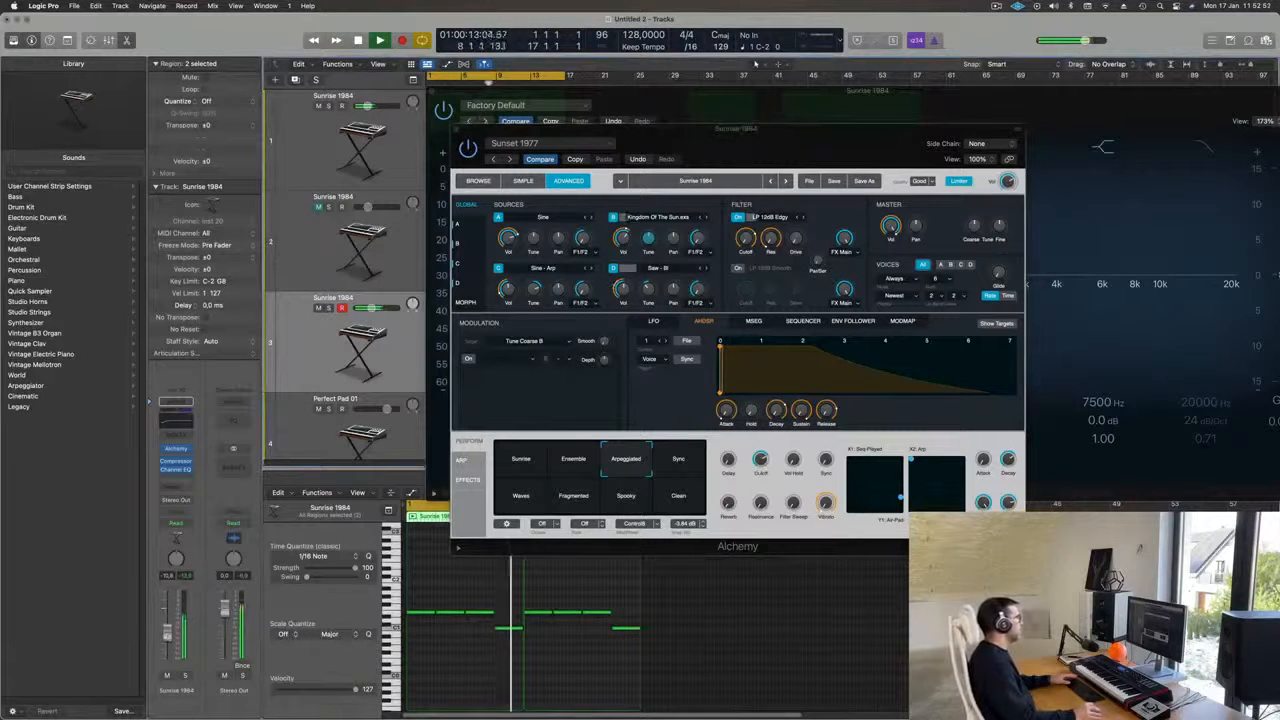
pyautogui.click(456, 131)
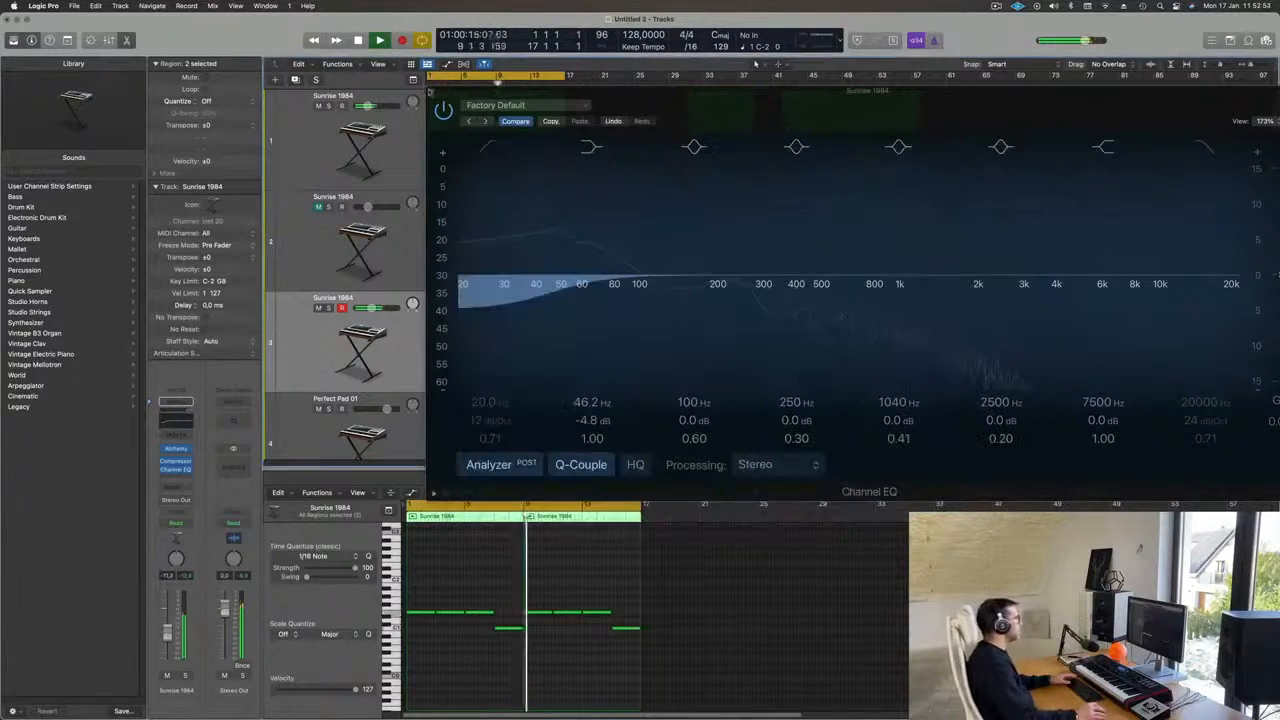
pyautogui.click(437, 90)
pyautogui.scroll(-2, 379, 203)
pyautogui.scroll(2, 566, 228)
pyautogui.hscroll(1, 566, 228)
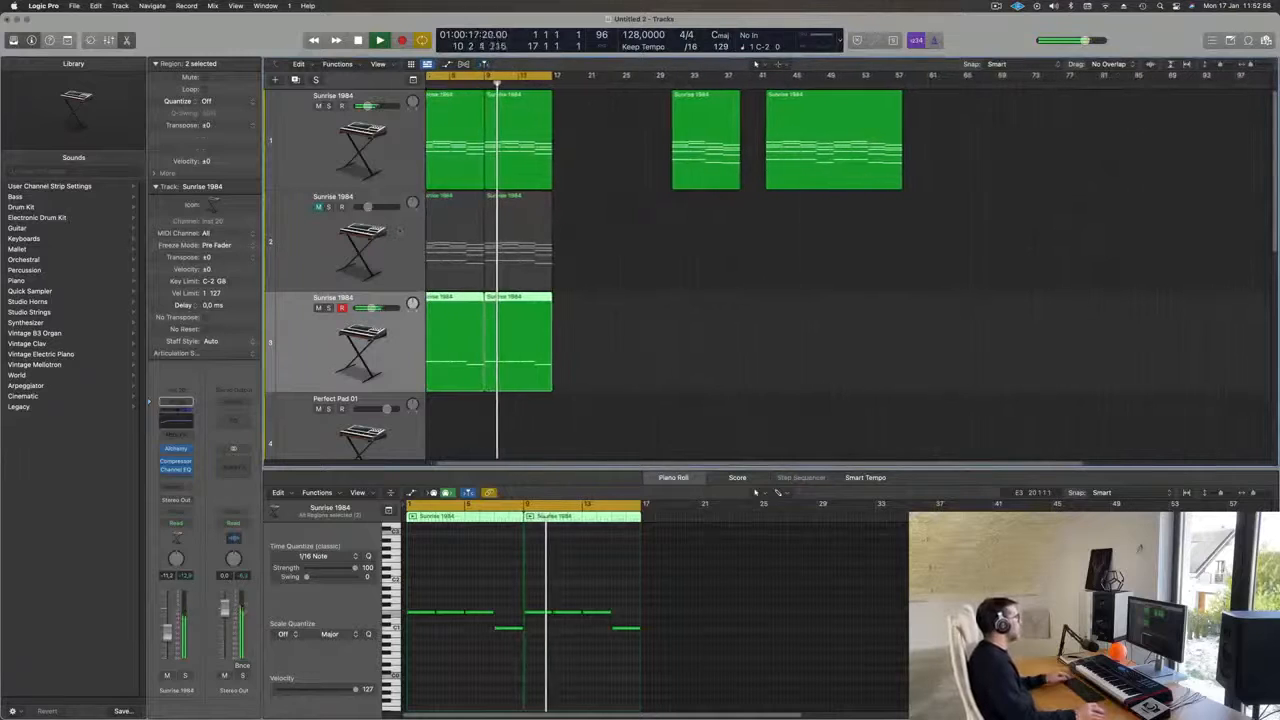
# Select the muted second track and briefly toggle solo on the first chord track.
pyautogui.click(308, 240)
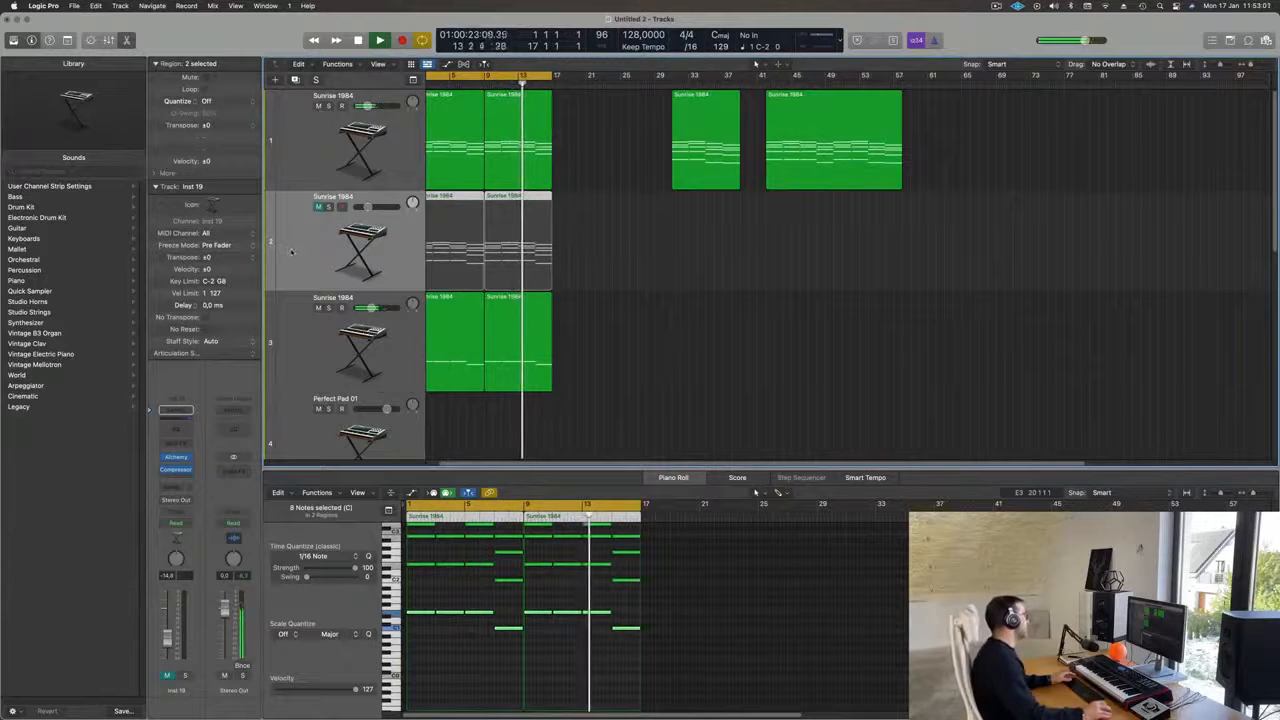
pyautogui.scroll(-3, 655, 321)
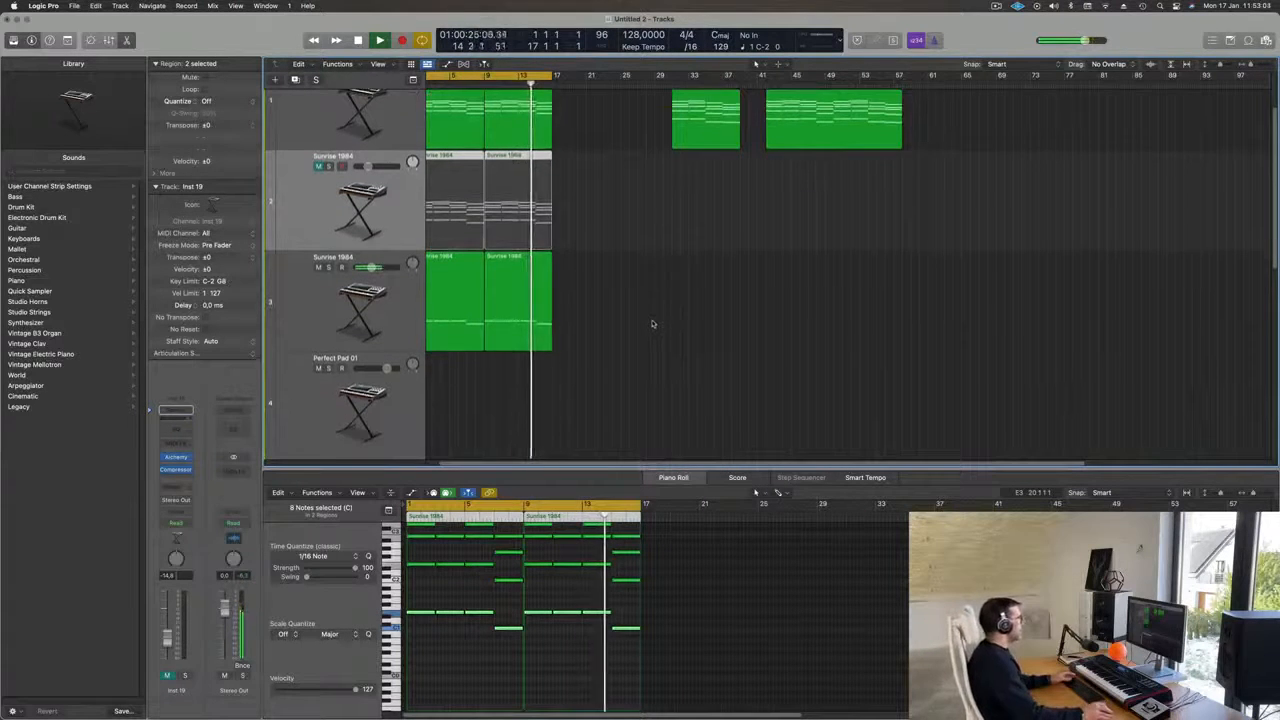
pyautogui.scroll(-1, 653, 318)
pyautogui.scroll(4, 640, 300)
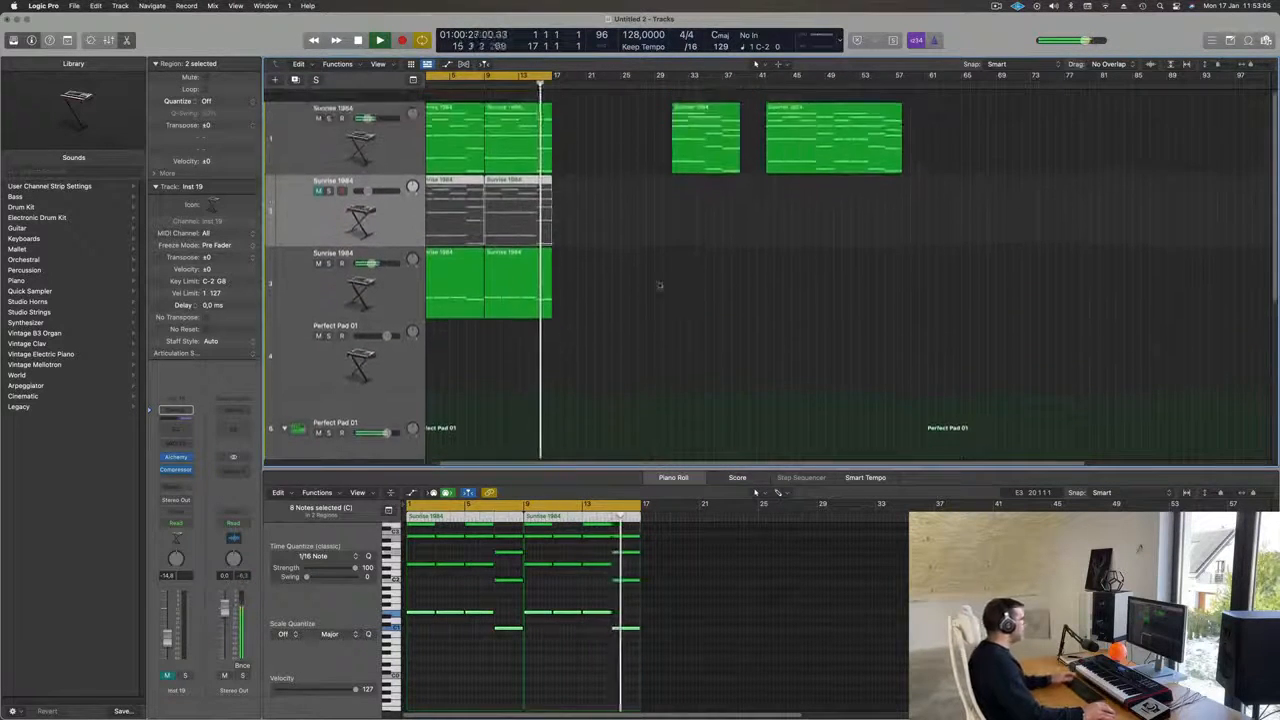
pyautogui.click(328, 106)
pyautogui.click(328, 106)
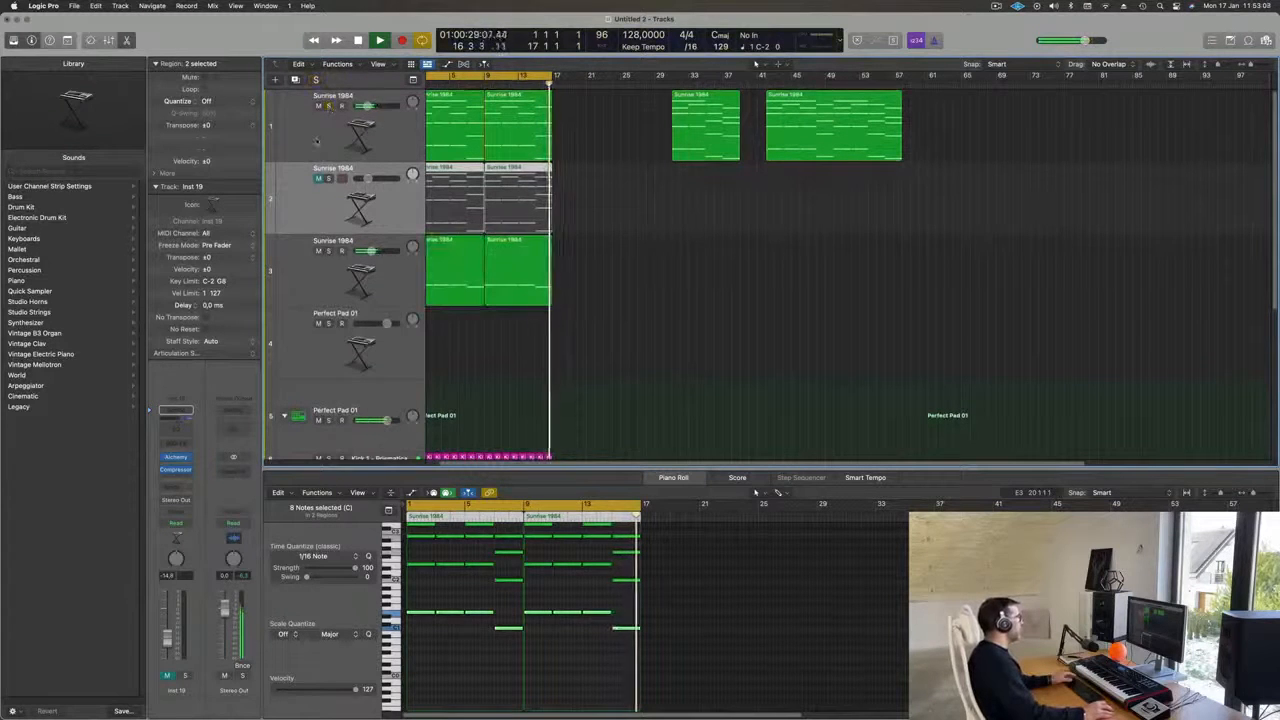
# Adjust the Alchemy cutoff on the first chord track and close the synth window.
pyautogui.click(324, 126)
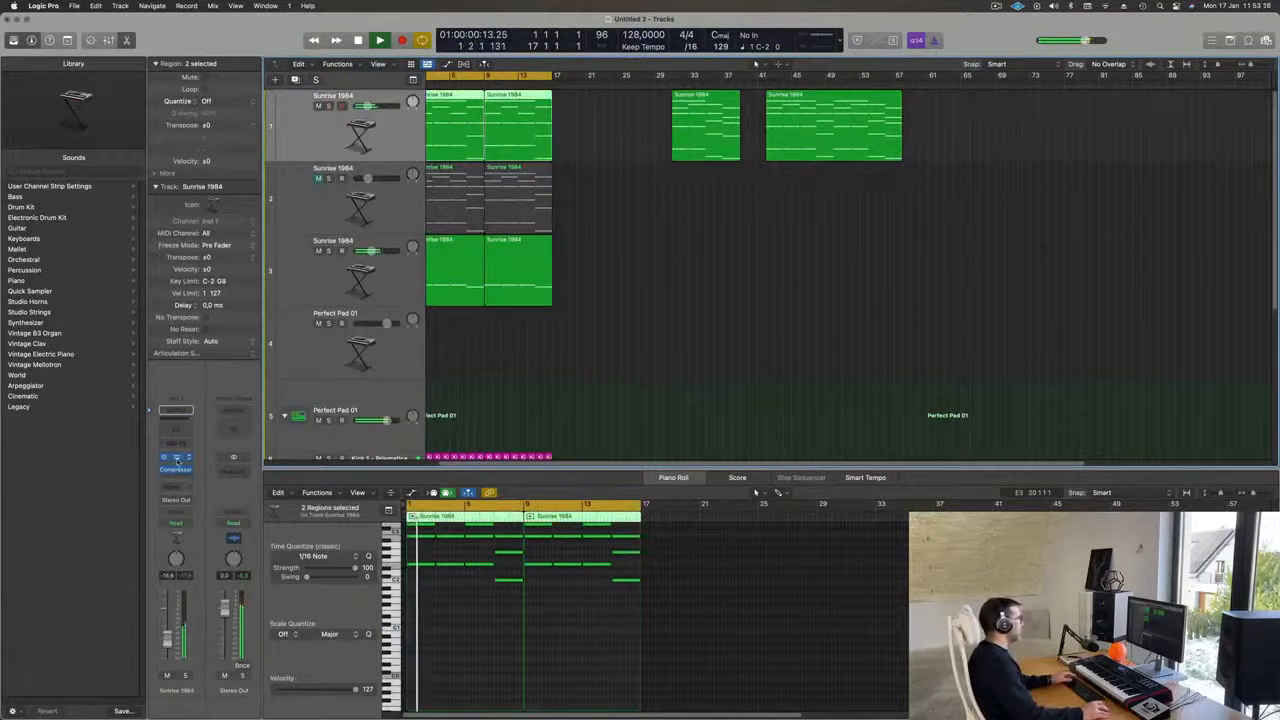
pyautogui.click(177, 458)
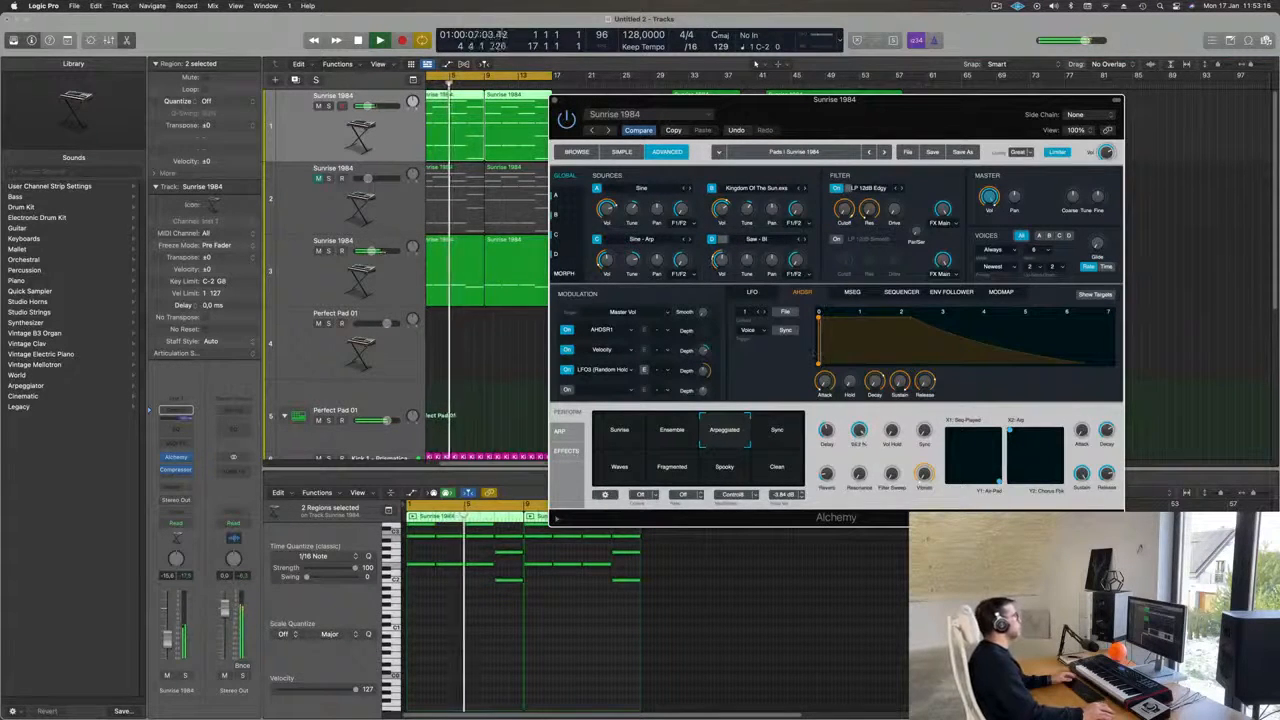
pyautogui.click(555, 100)
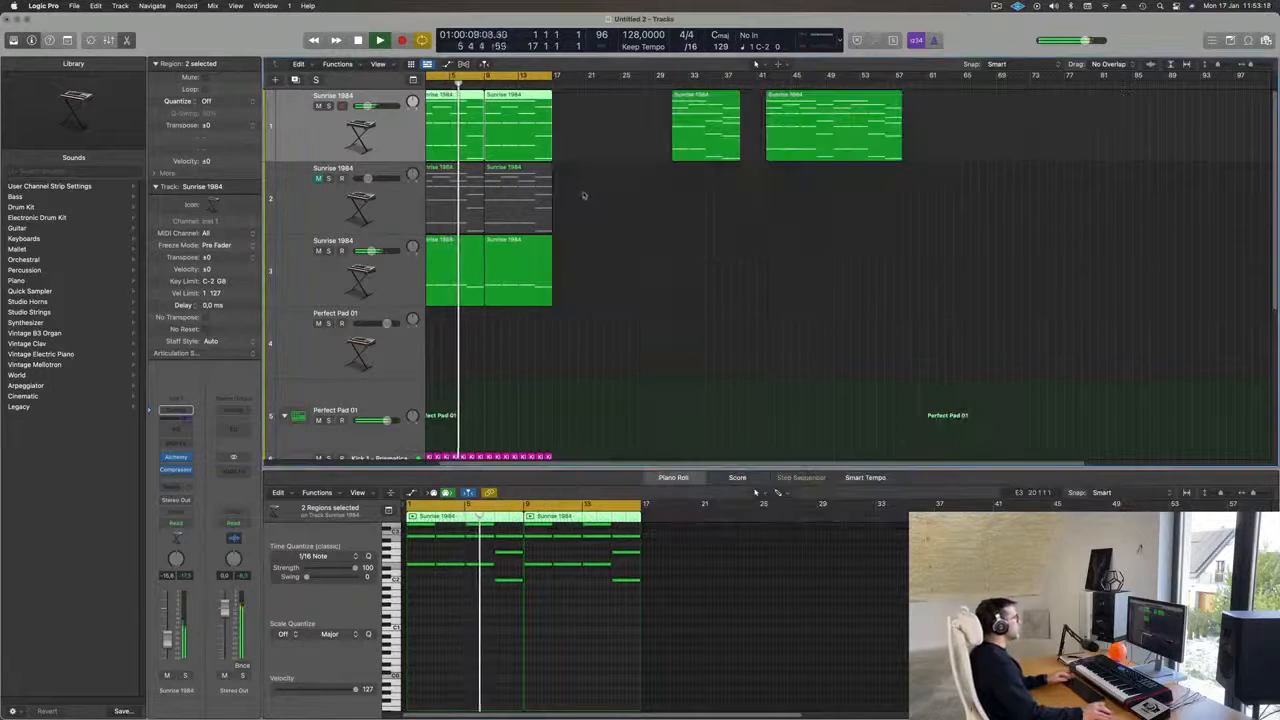
pyautogui.press('super+Left')
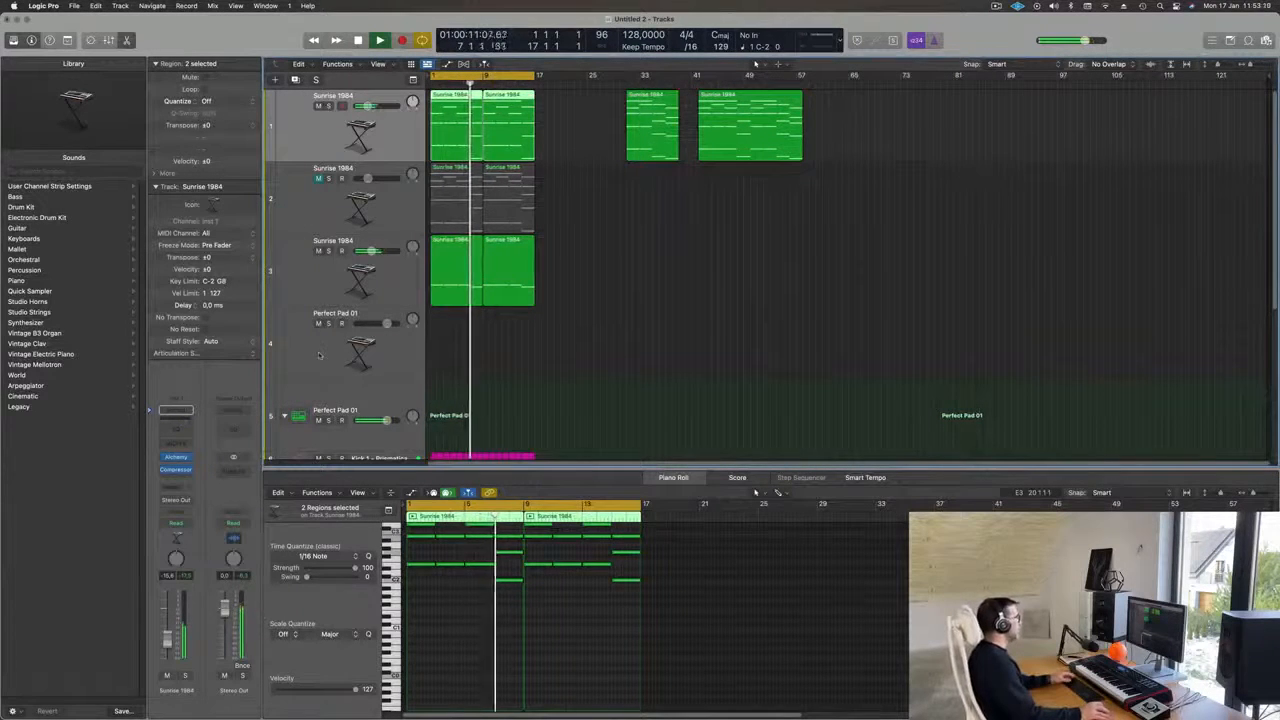
# Select the fourth track, Perfect Pad 01, and add a send to Bus 5 on its channel strip.
pyautogui.click(319, 354)
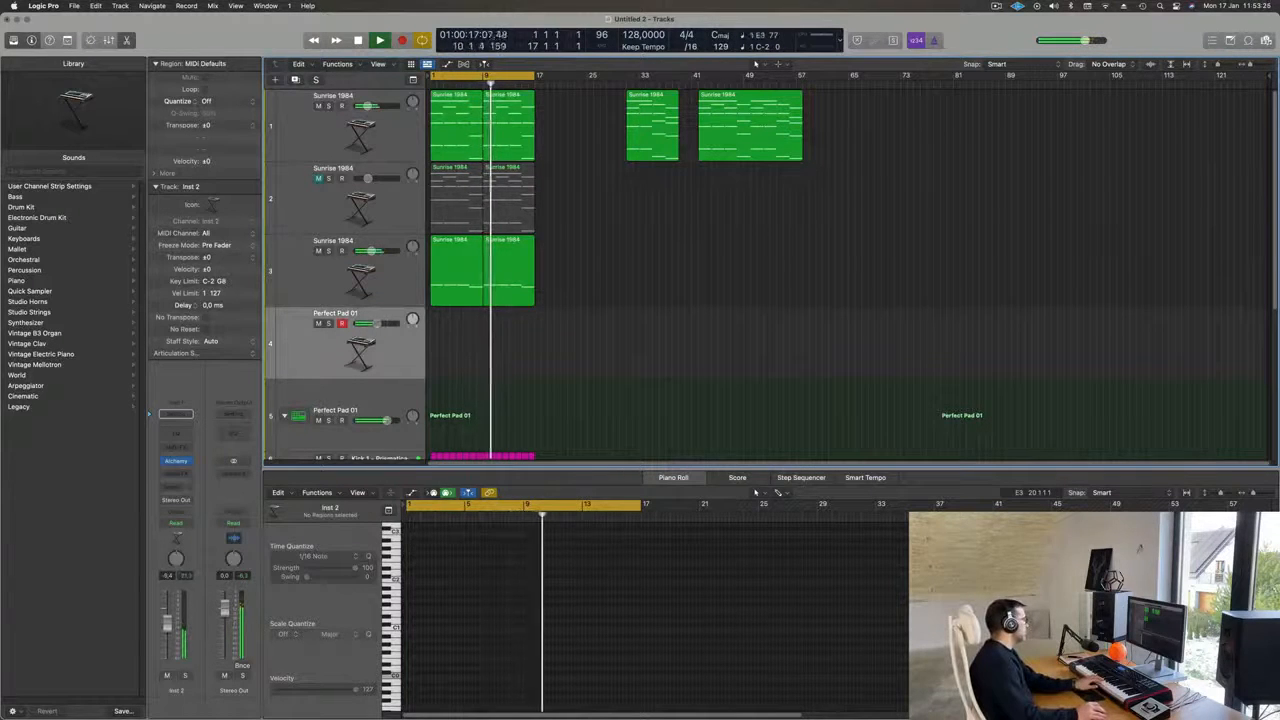
pyautogui.click(176, 487)
pyautogui.moveTo(193, 507)
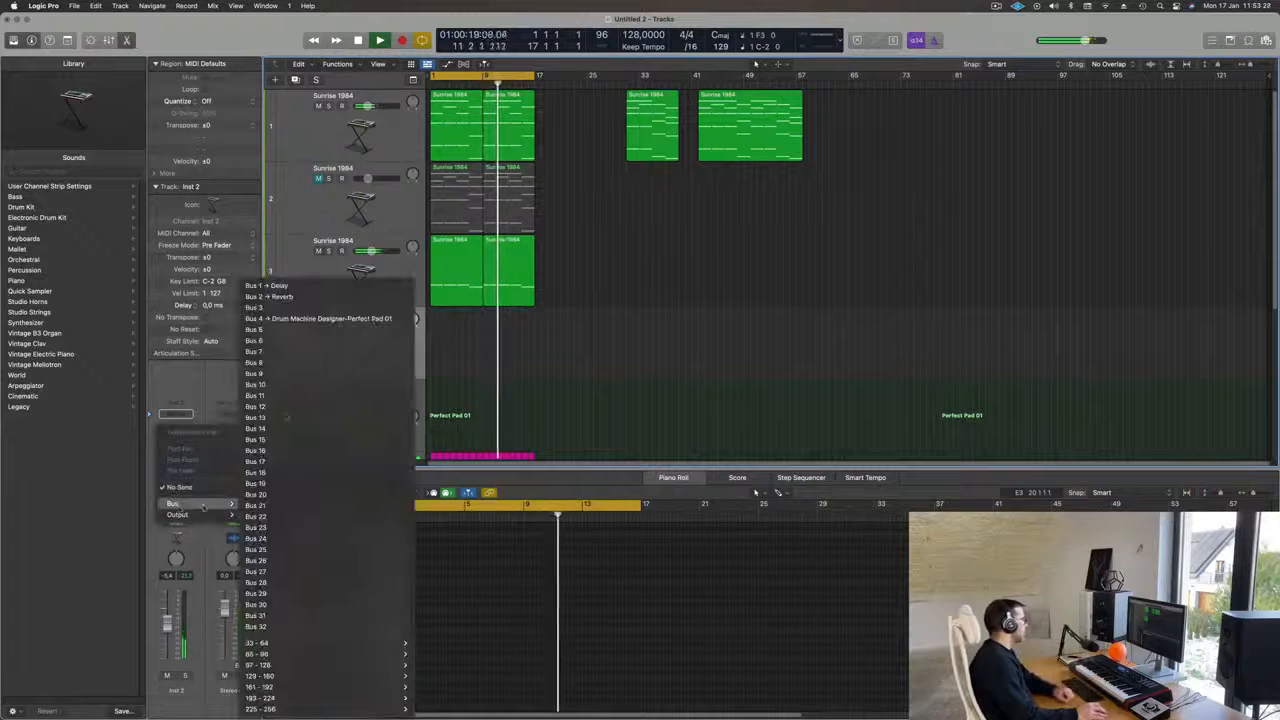
pyautogui.click(268, 329)
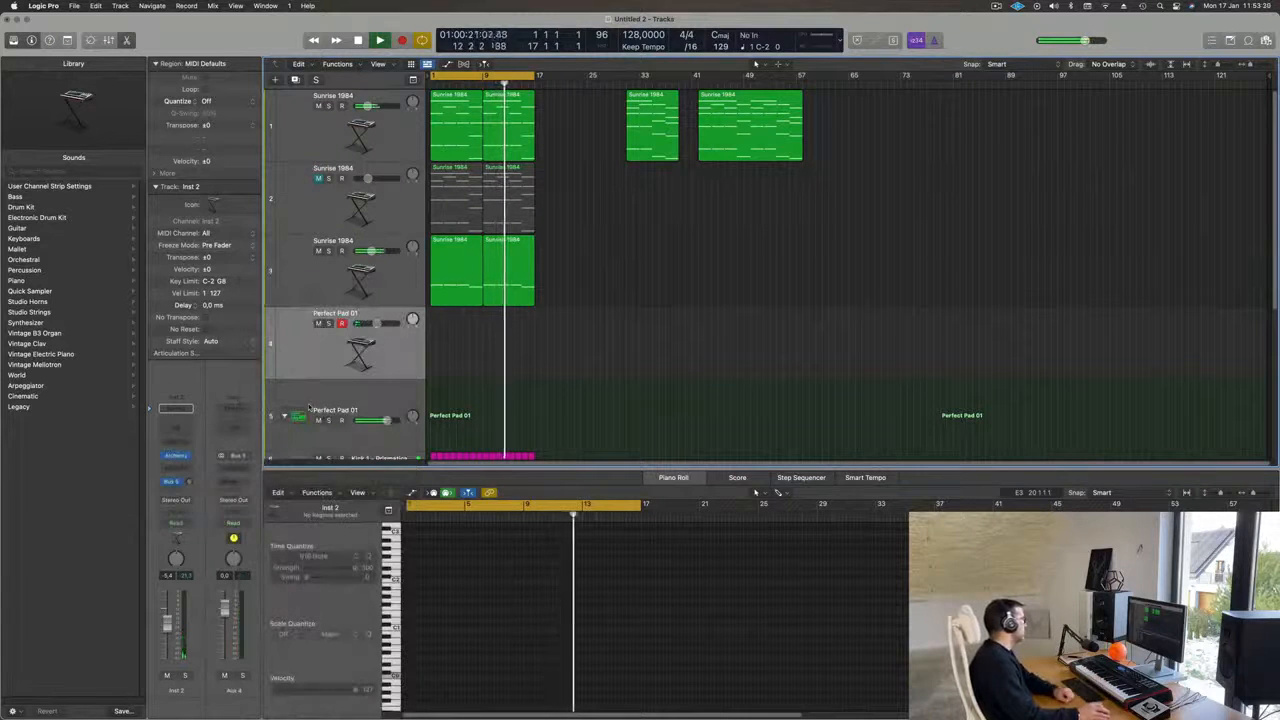
# Insert the SilverVerb reverb on the Bus 5 aux channel.
pyautogui.click(233, 468)
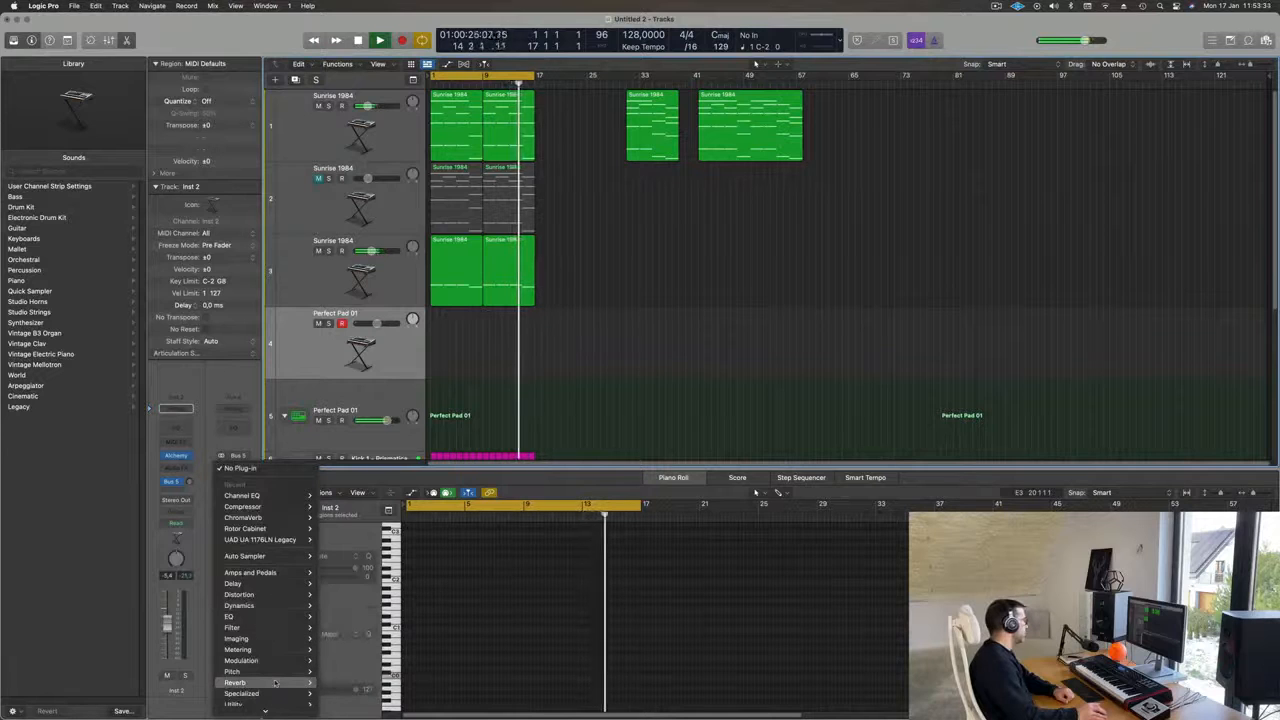
pyautogui.moveTo(275, 683)
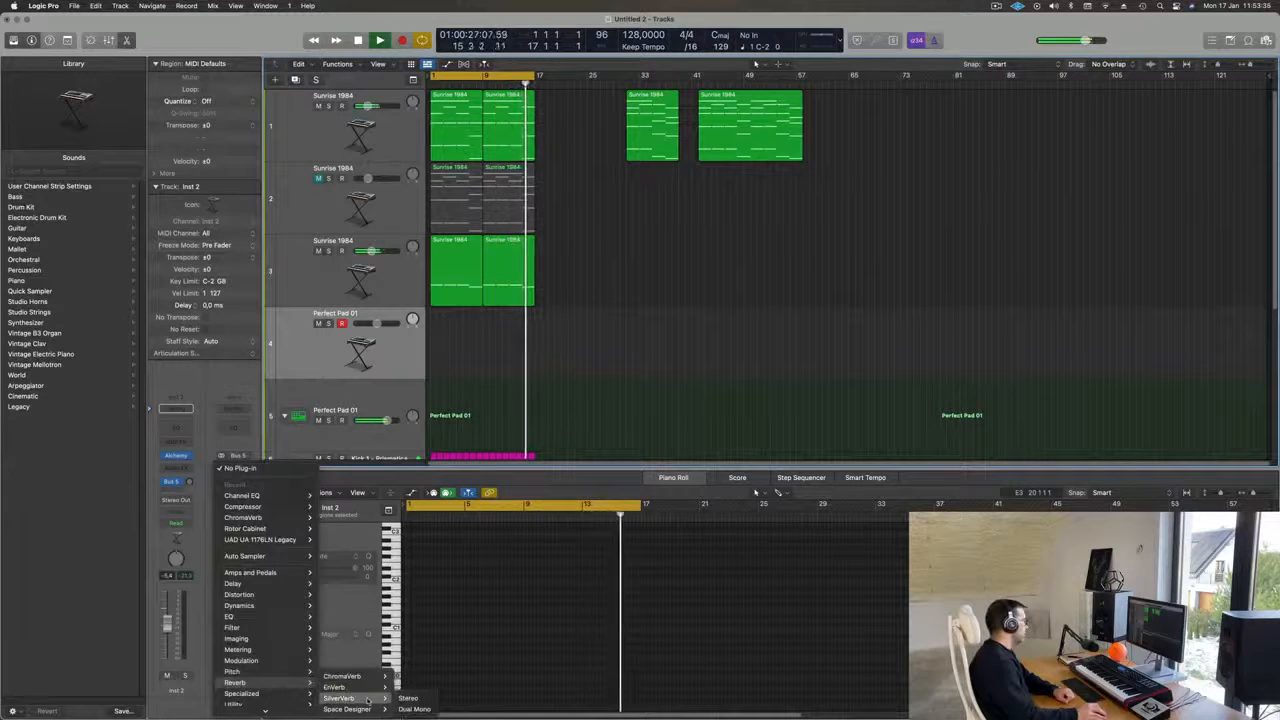
pyautogui.click(366, 699)
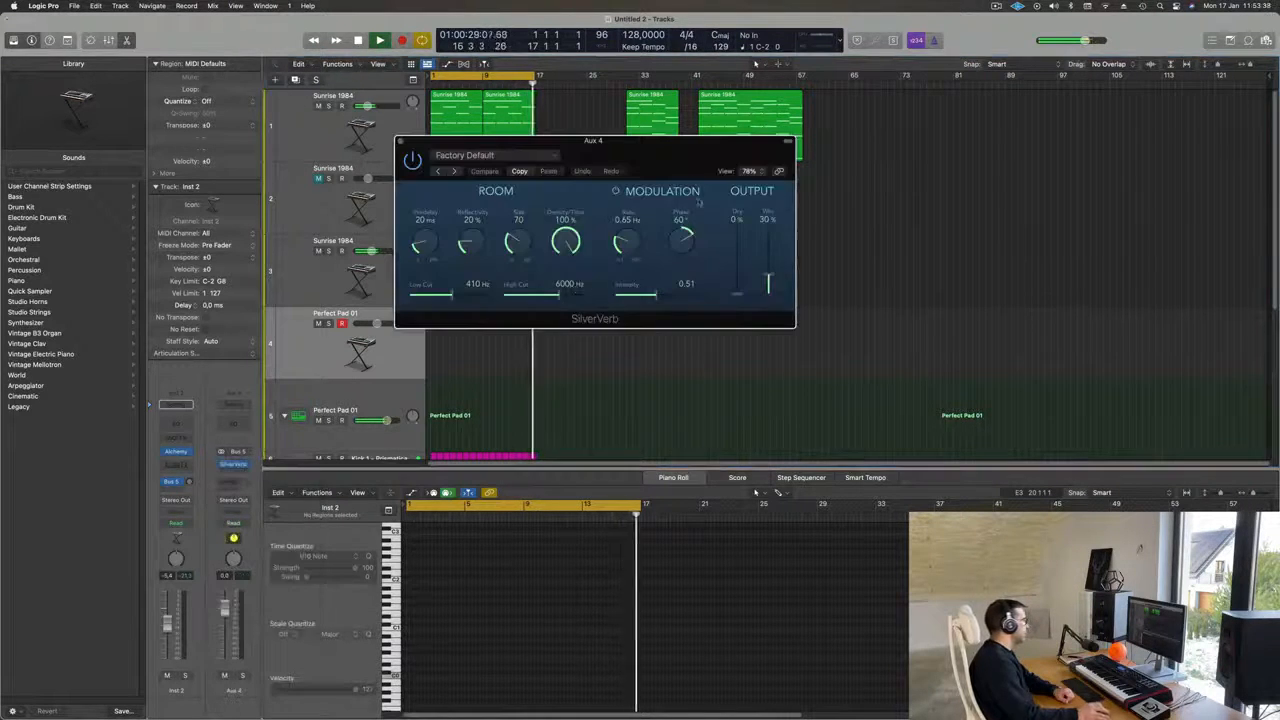
# Load the grandiose preset in SilverVerb and raise the pad track's Bus 5 send level.
pyautogui.click(490, 155)
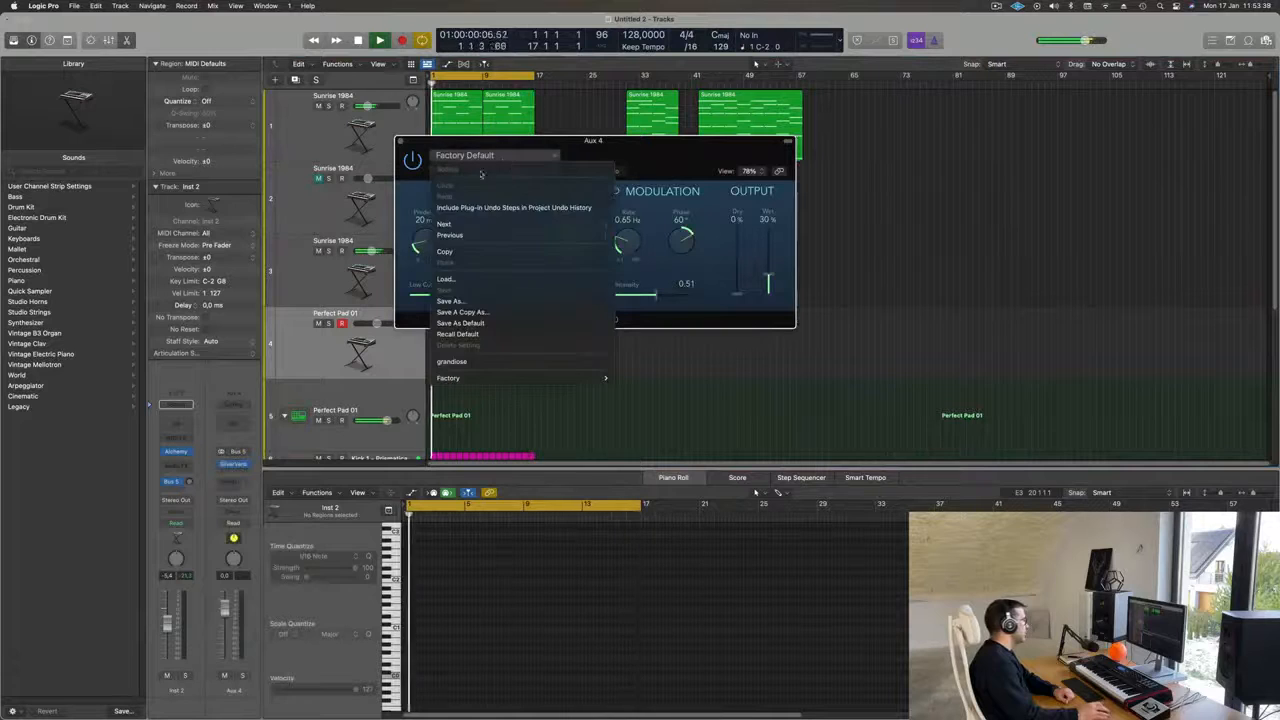
pyautogui.click(516, 362)
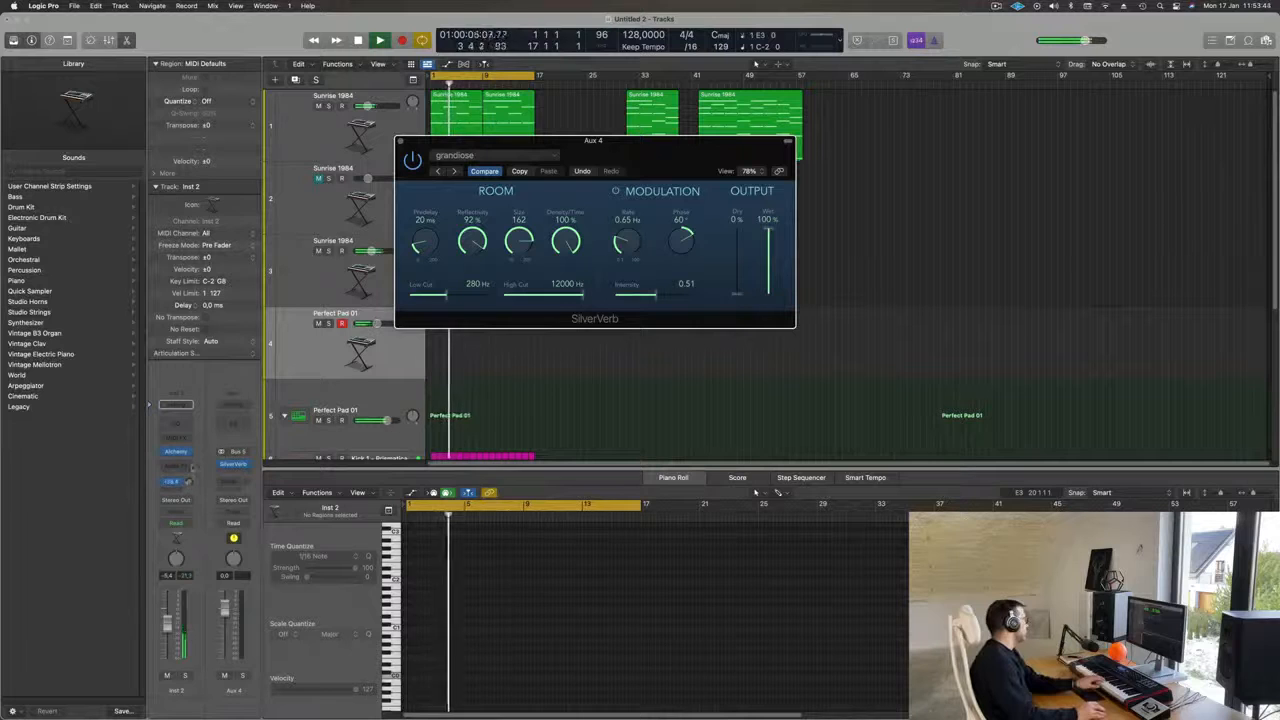
pyautogui.click(197, 443)
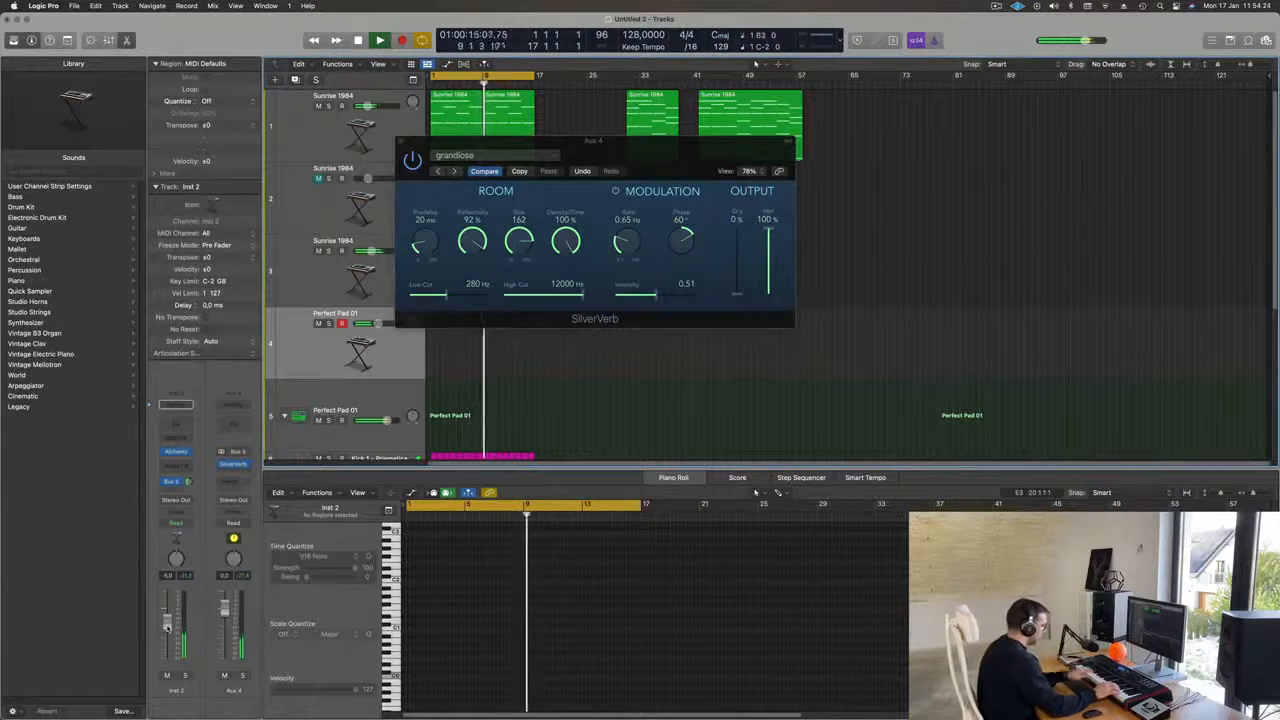
# Record a short melody on the Perfect Pad 01 track while the loop plays, and stop recording.
pyautogui.press('r')
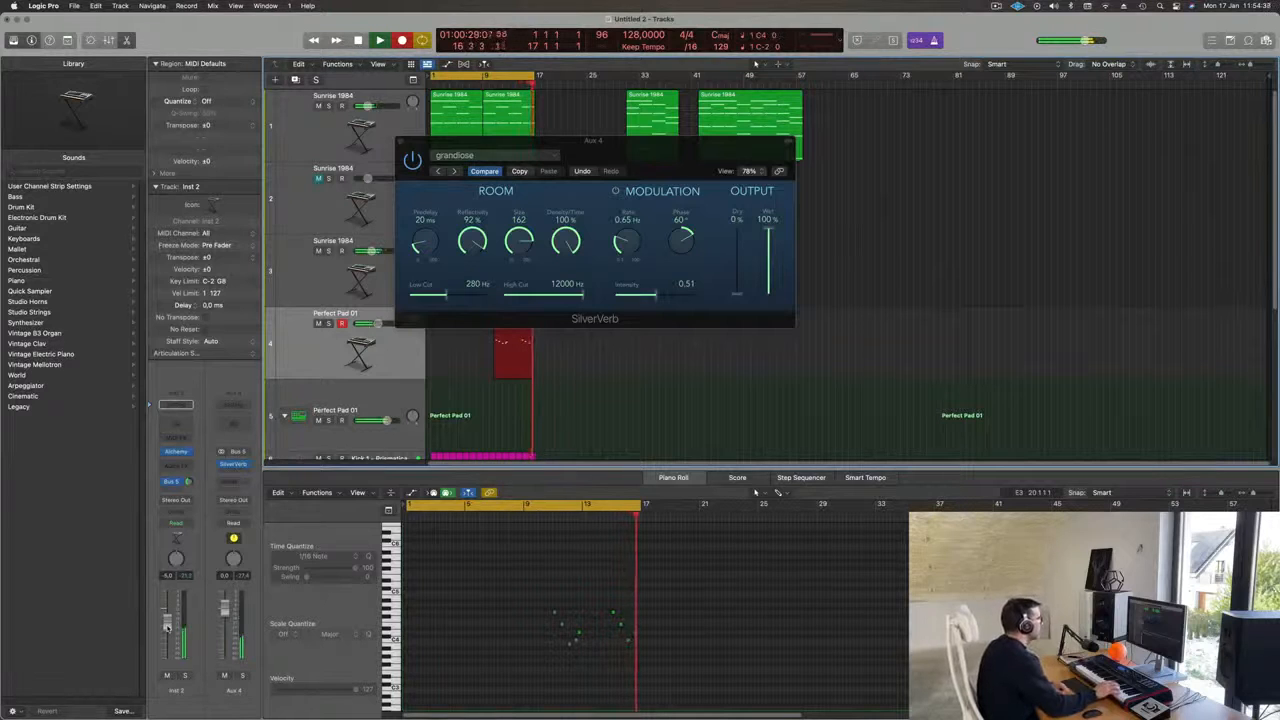
pyautogui.press('space')
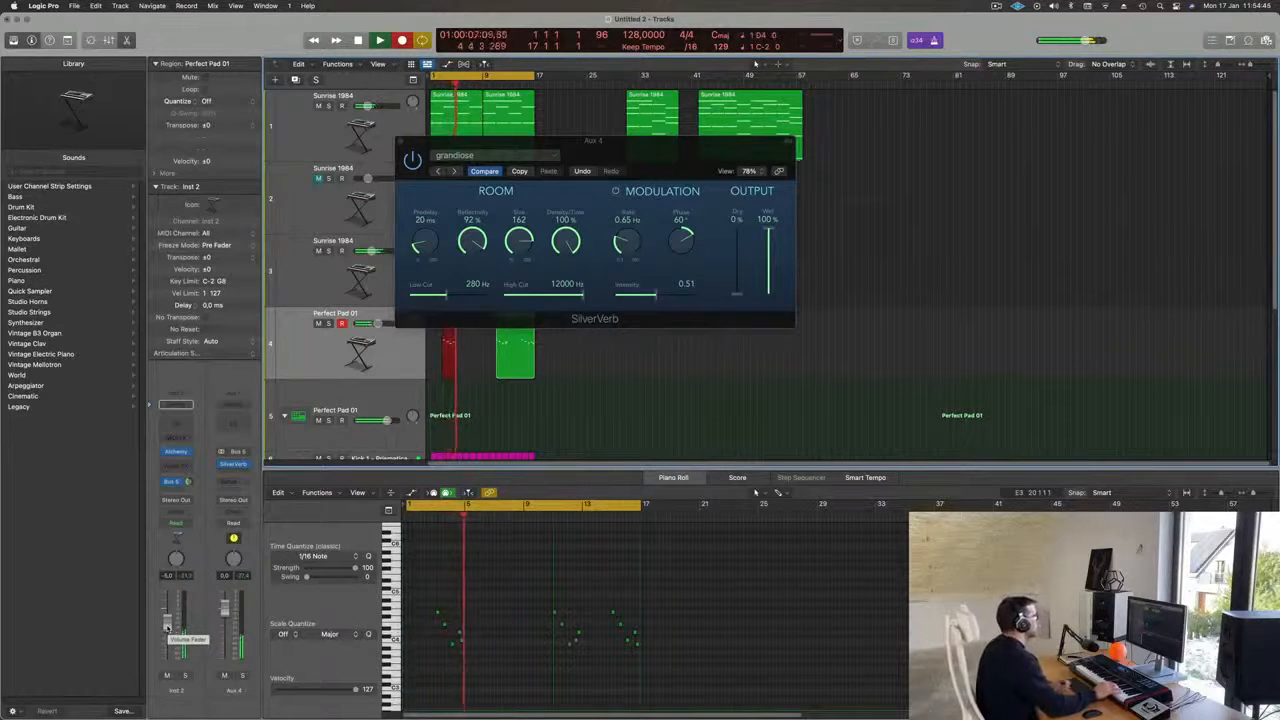
pyautogui.press('space')
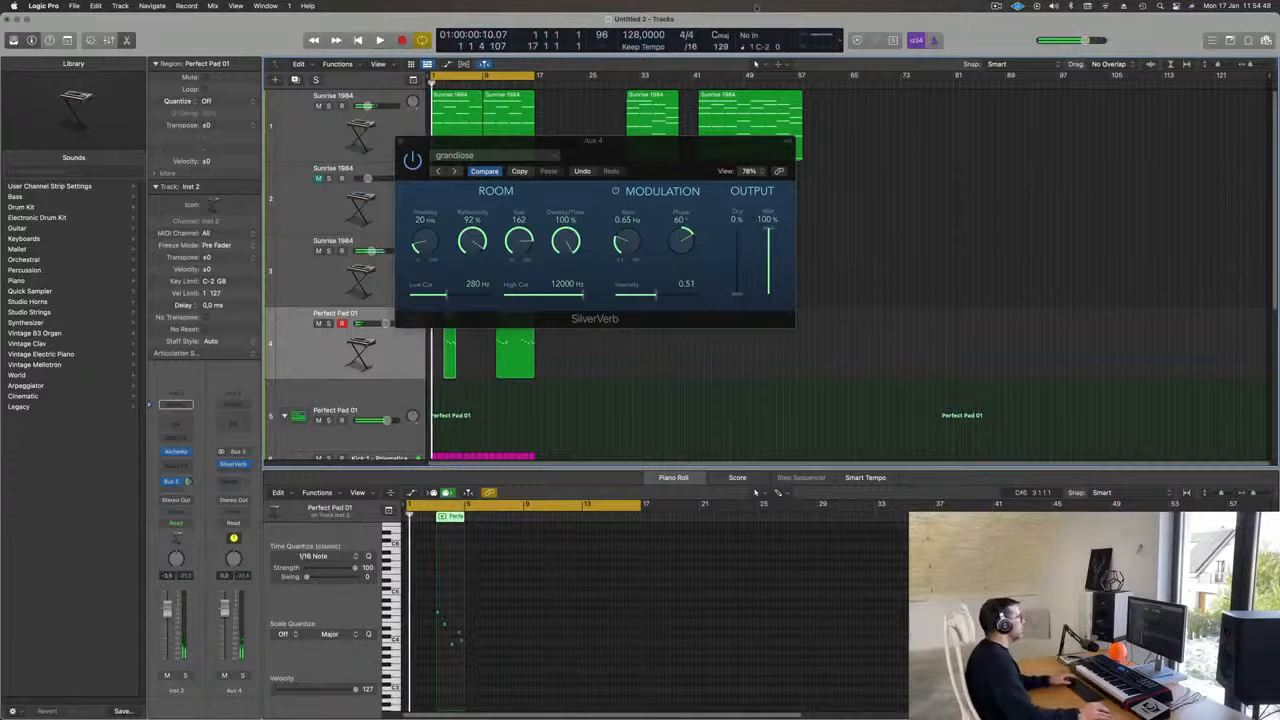
# Move the SilverVerb window aside and play back the end of the longer recorded pad region while examining its notes.
pyautogui.moveTo(692, 140); pyautogui.dragTo(1279, 136)
pyautogui.press('space')
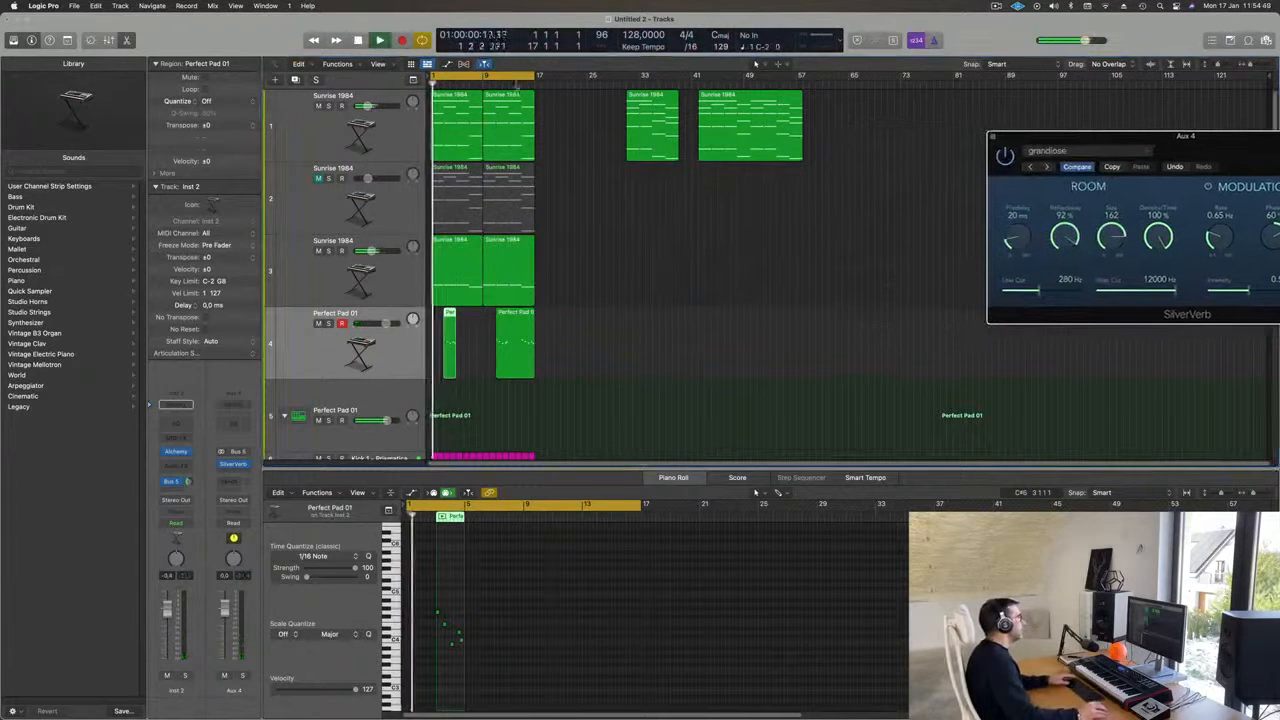
pyautogui.click(521, 86)
pyautogui.click(518, 343)
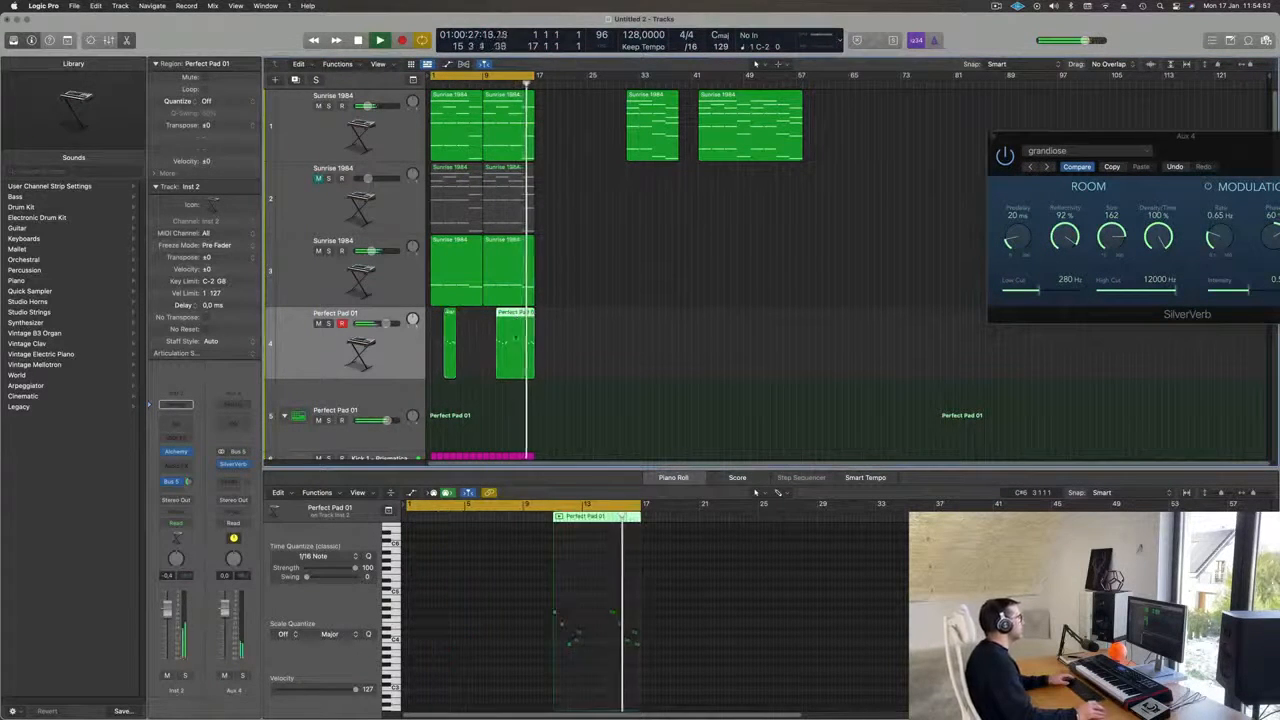
pyautogui.scroll(5, 622, 647)
pyautogui.click(817, 647)
pyautogui.press('space')
# Split the longer pad region at bar 15, keep only its last two-bar phrase and move that to bar 1.
pyautogui.keyDown('super'); pyautogui.doubleClick(521, 314); pyautogui.keyUp('super')
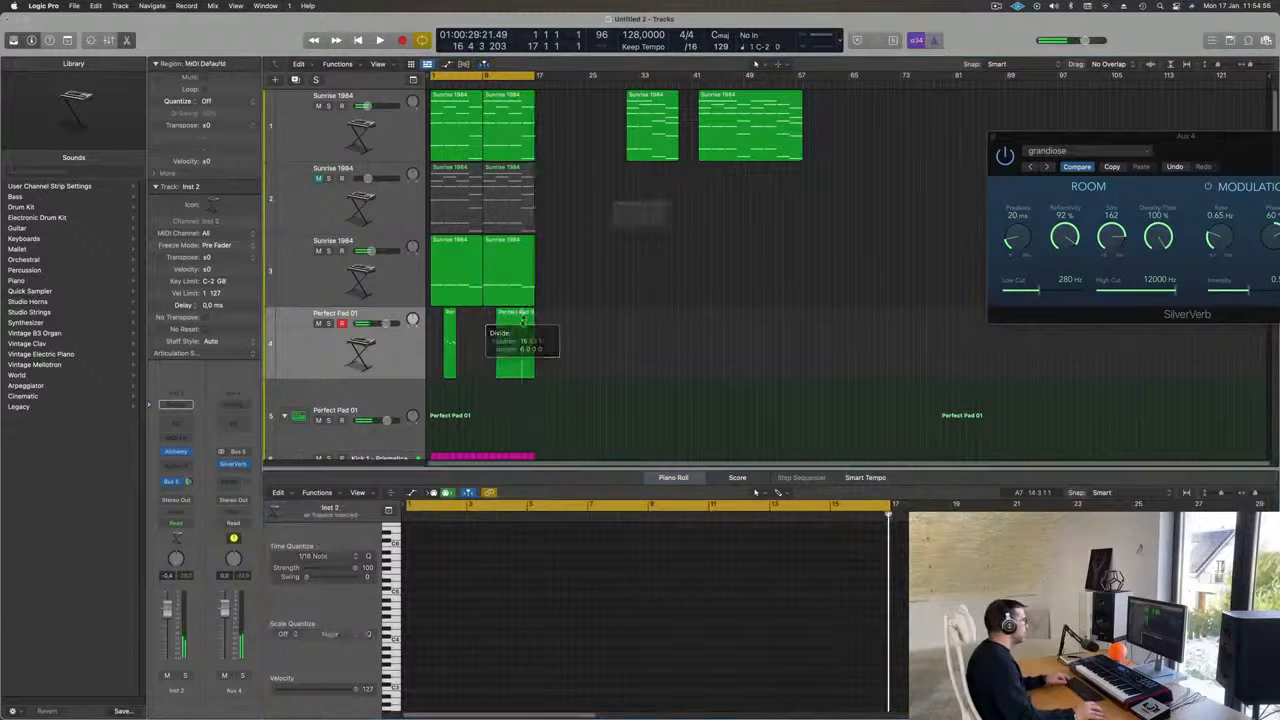
pyautogui.click(718, 250)
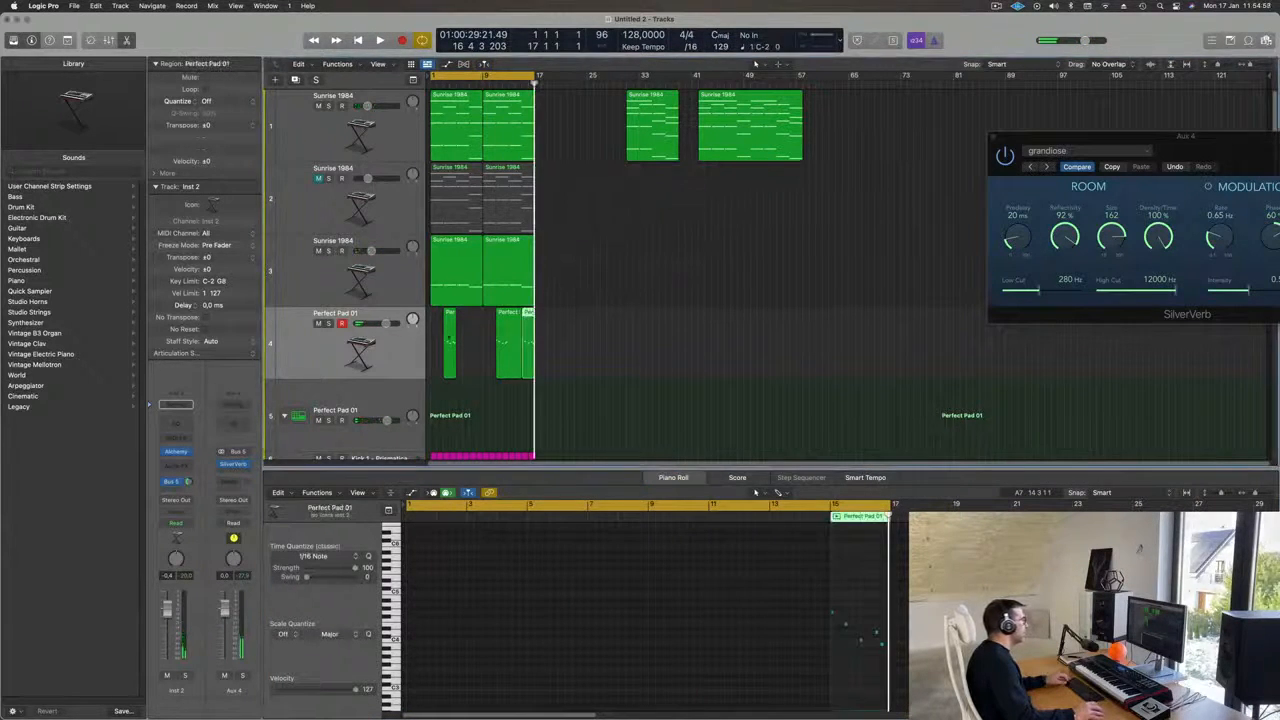
pyautogui.press('BackSpace')
pyautogui.moveTo(528, 316); pyautogui.dragTo(437, 322)
# Select all notes in the two-bar pad phrase and play it from the start.
pyautogui.click(548, 650)
pyautogui.press('super+a')
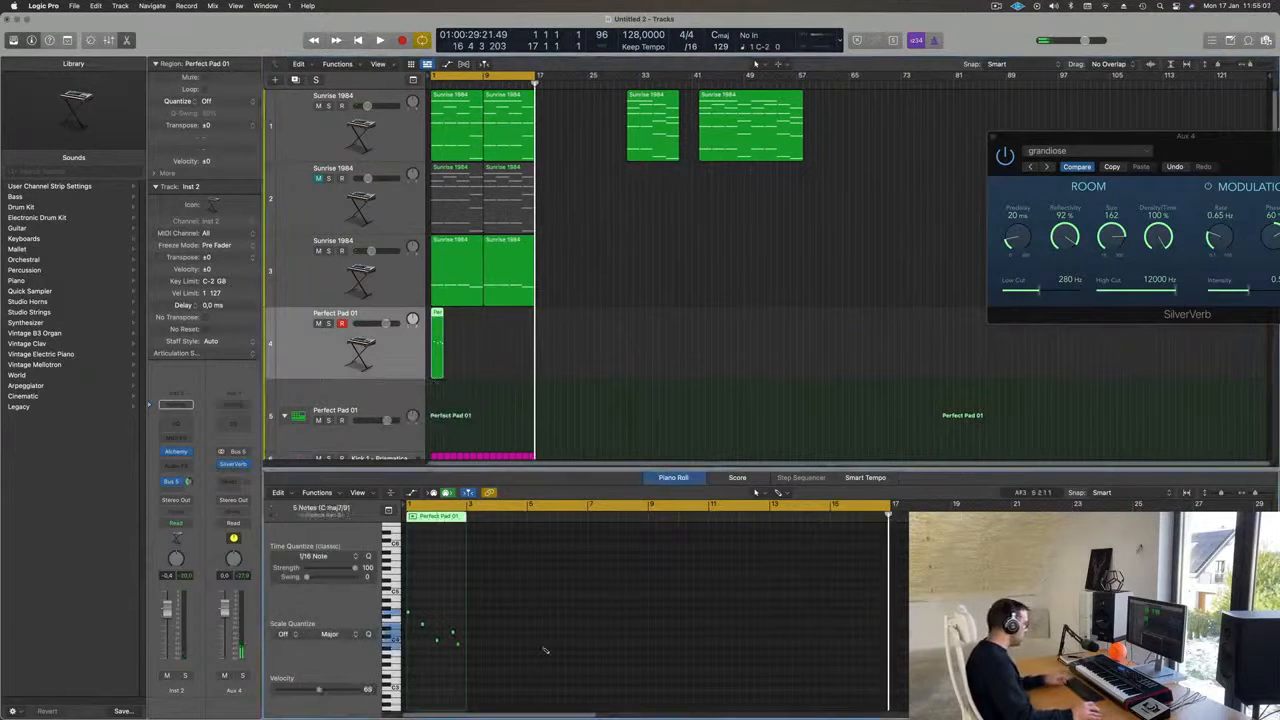
pyautogui.scroll(10, 490, 377)
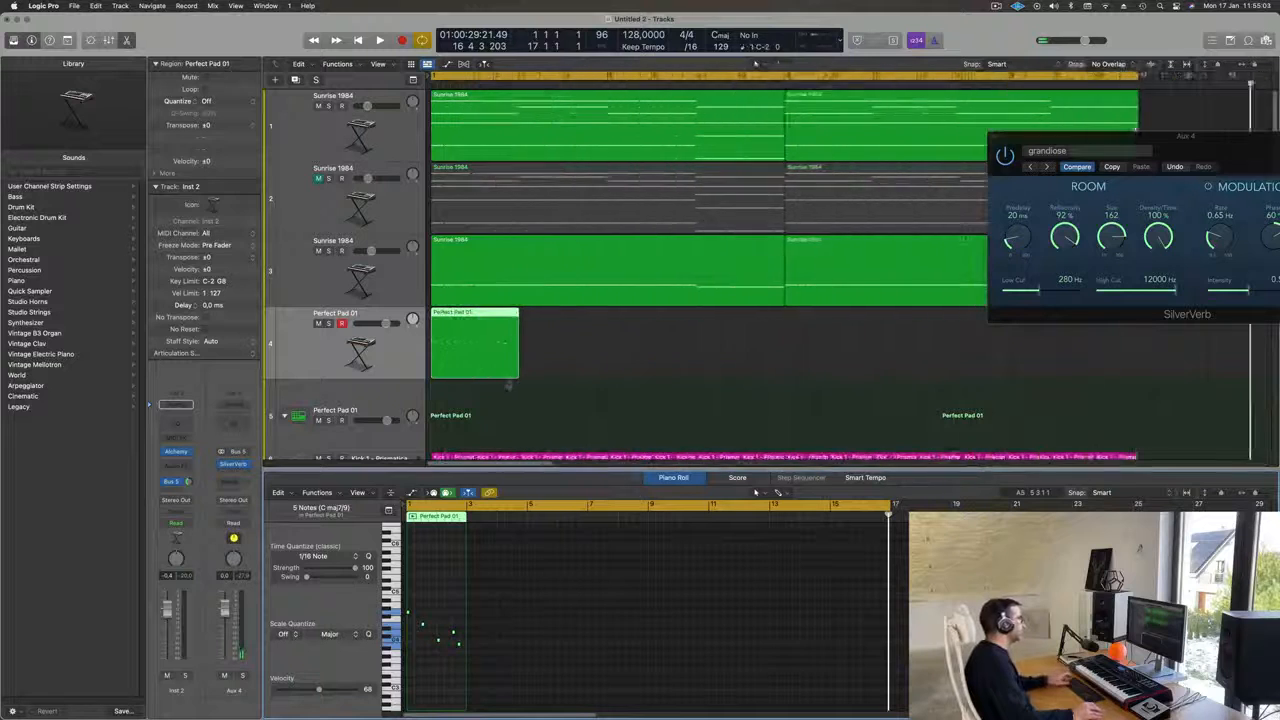
pyautogui.press('space')
pyautogui.scroll(-10, 580, 401)
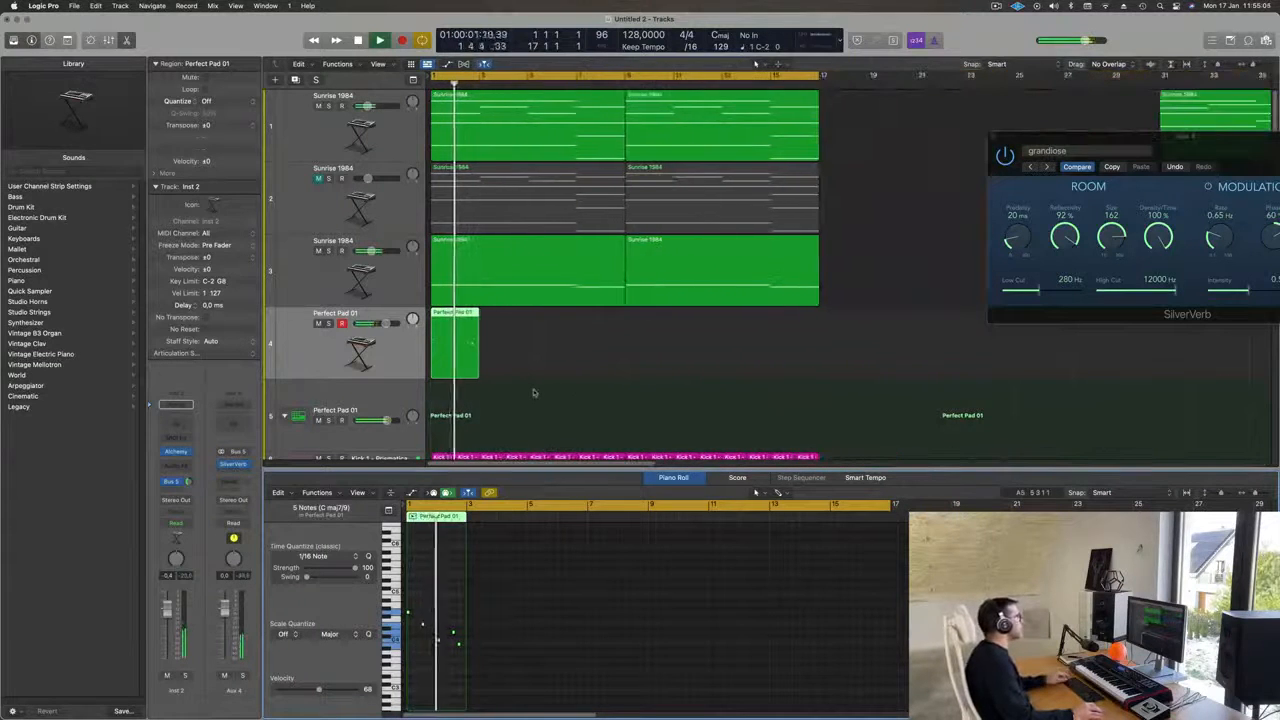
# Shift the last note of the pad phrase one sixteenth later and replay the phrase.
pyautogui.scroll(8, 522, 390)
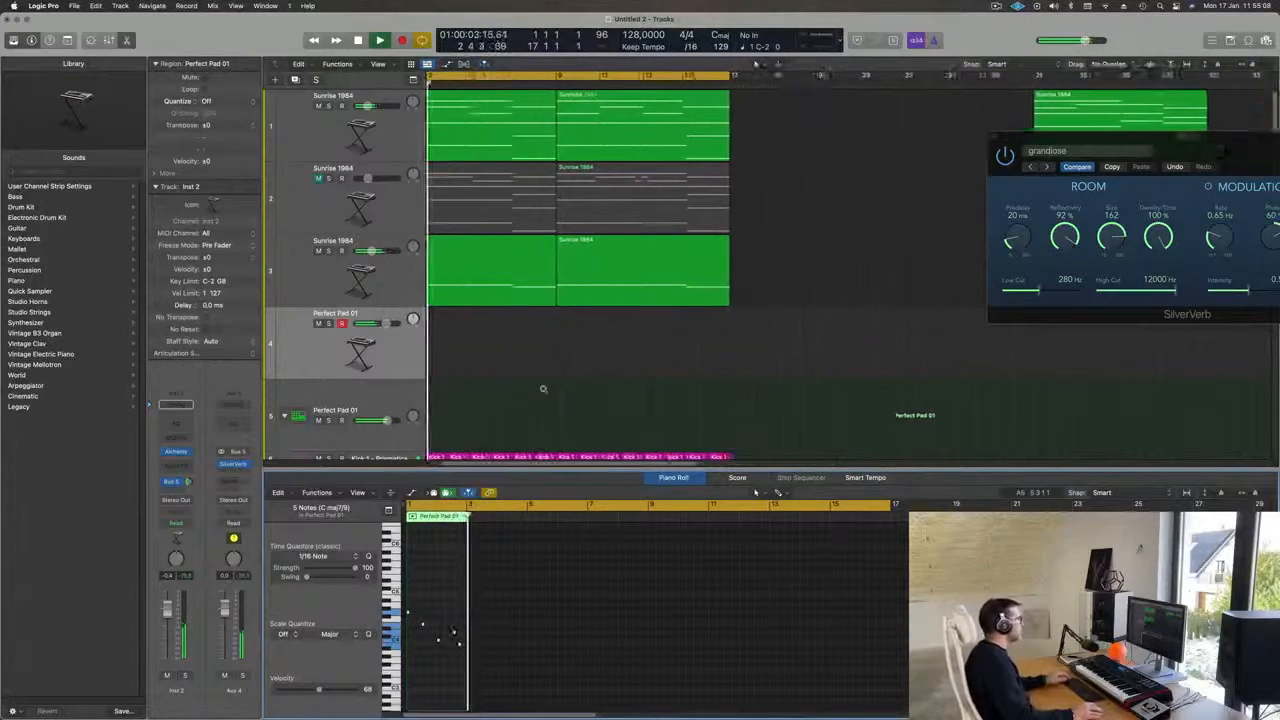
pyautogui.scroll(8, 460, 641)
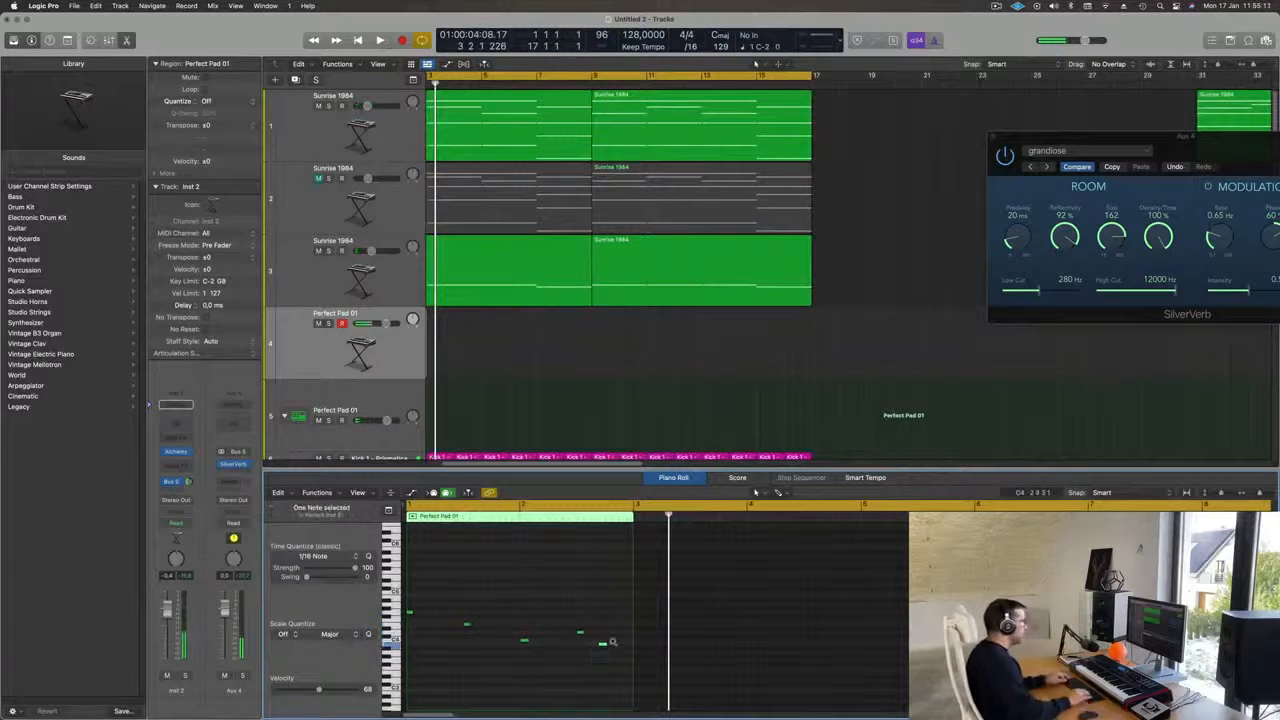
pyautogui.press('space')
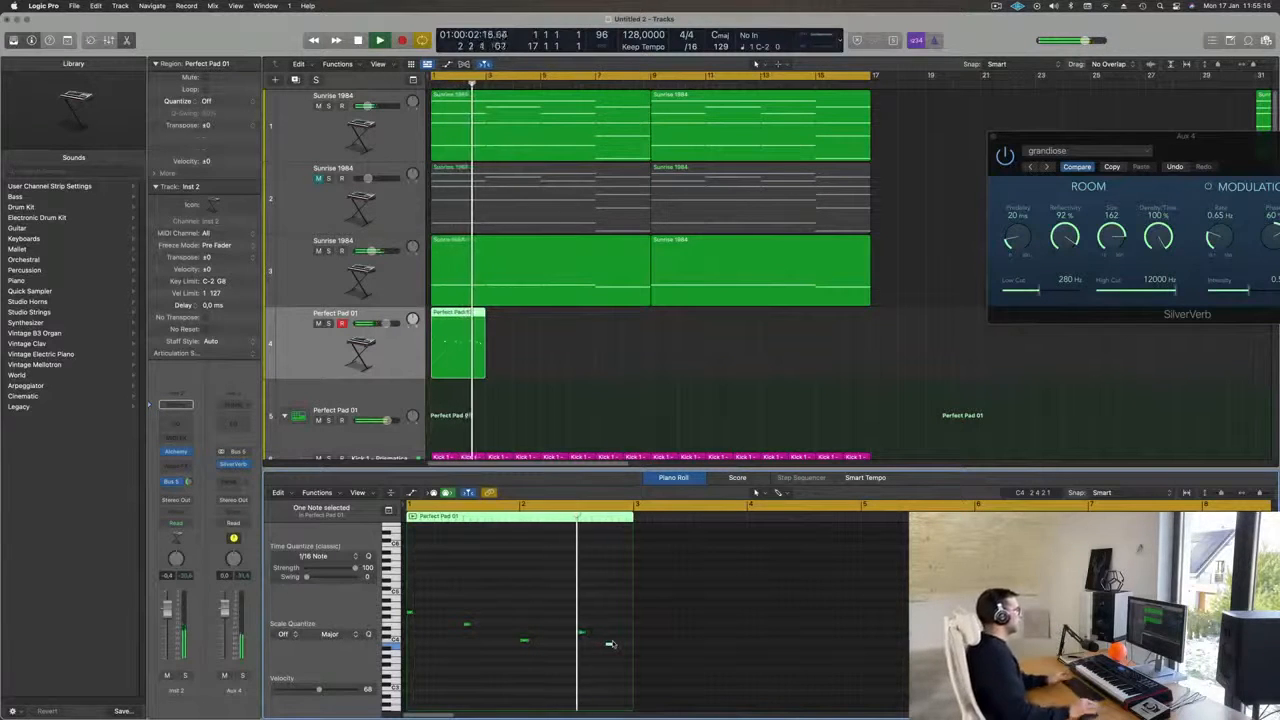
# Copy the pad phrase to bar 5 and raise the pitch of the copy's last note.
pyautogui.scroll(-6, 632, 352)
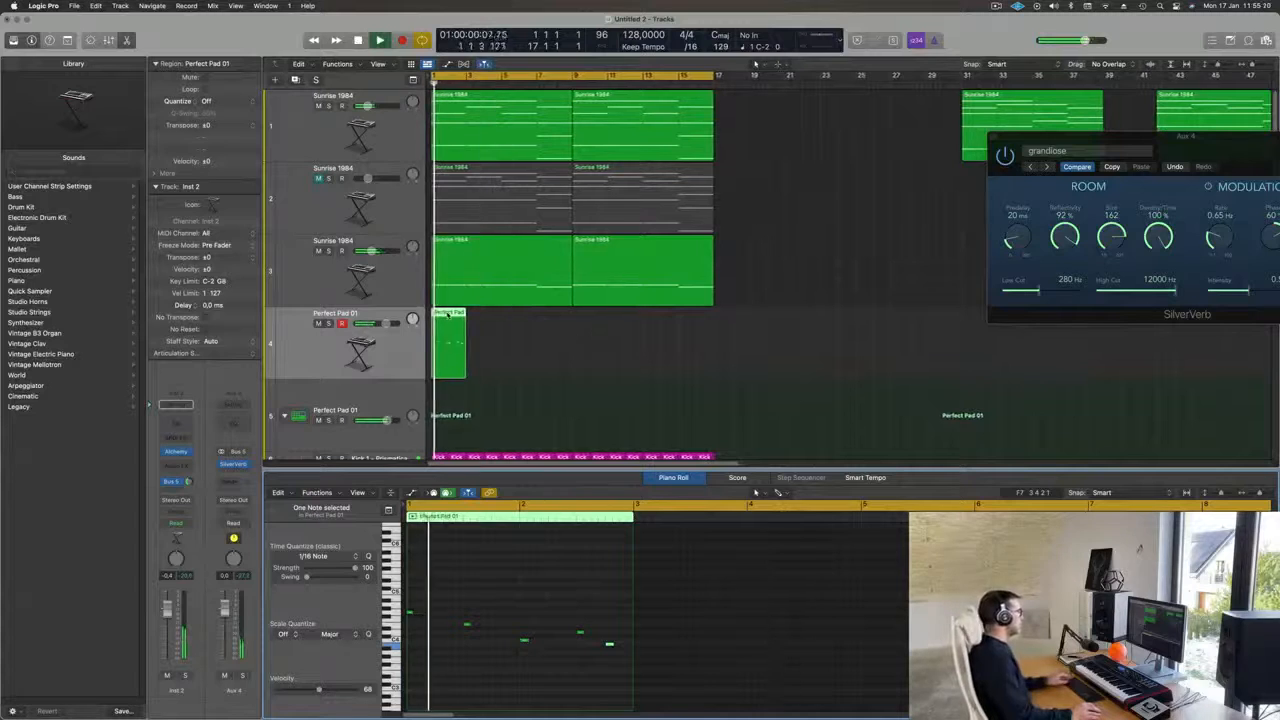
pyautogui.moveTo(451, 320); pyautogui.dragTo(520, 320)
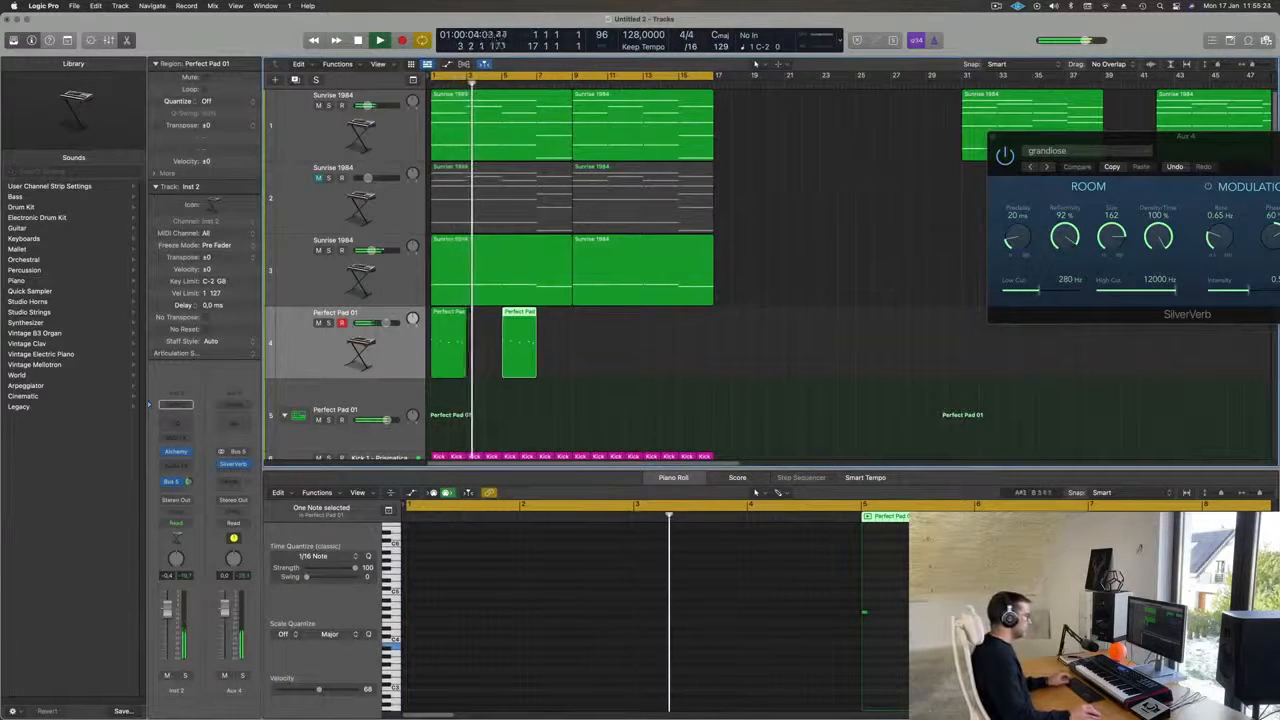
pyautogui.click(1039, 633)
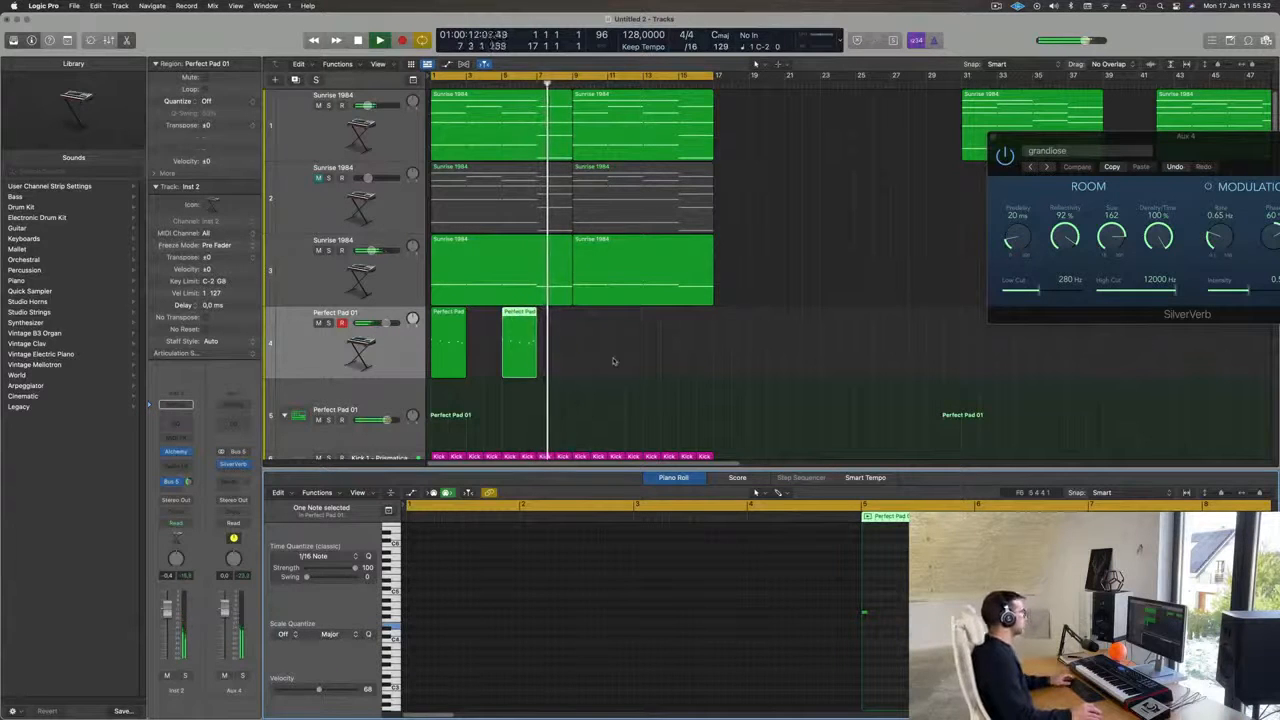
# Copy both pad phrases together so the copies start at bars 9 and 13.
pyautogui.click(456, 314)
pyautogui.press('Return')
pyautogui.moveTo(456, 314); pyautogui.dragTo(582, 320)
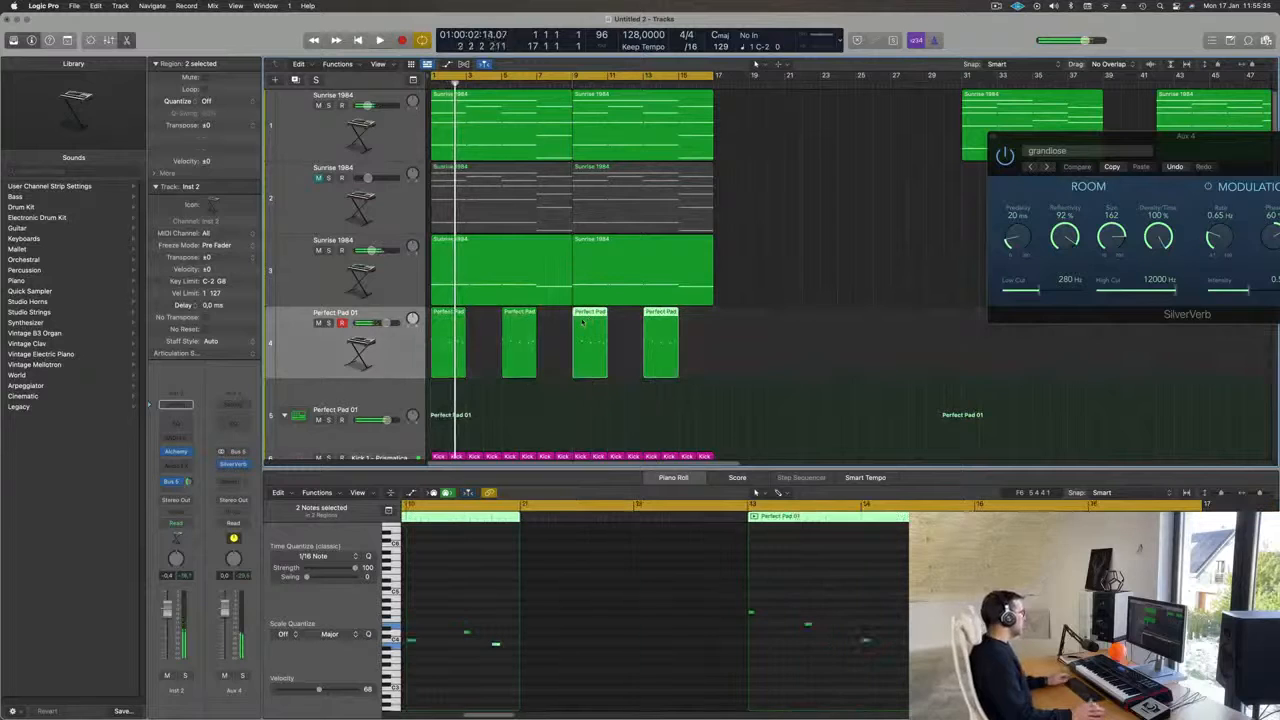
# Replay the four pad phrases from the beginning and lower the pad track's volume to about -2.6 dB.
pyautogui.press('super+Left')
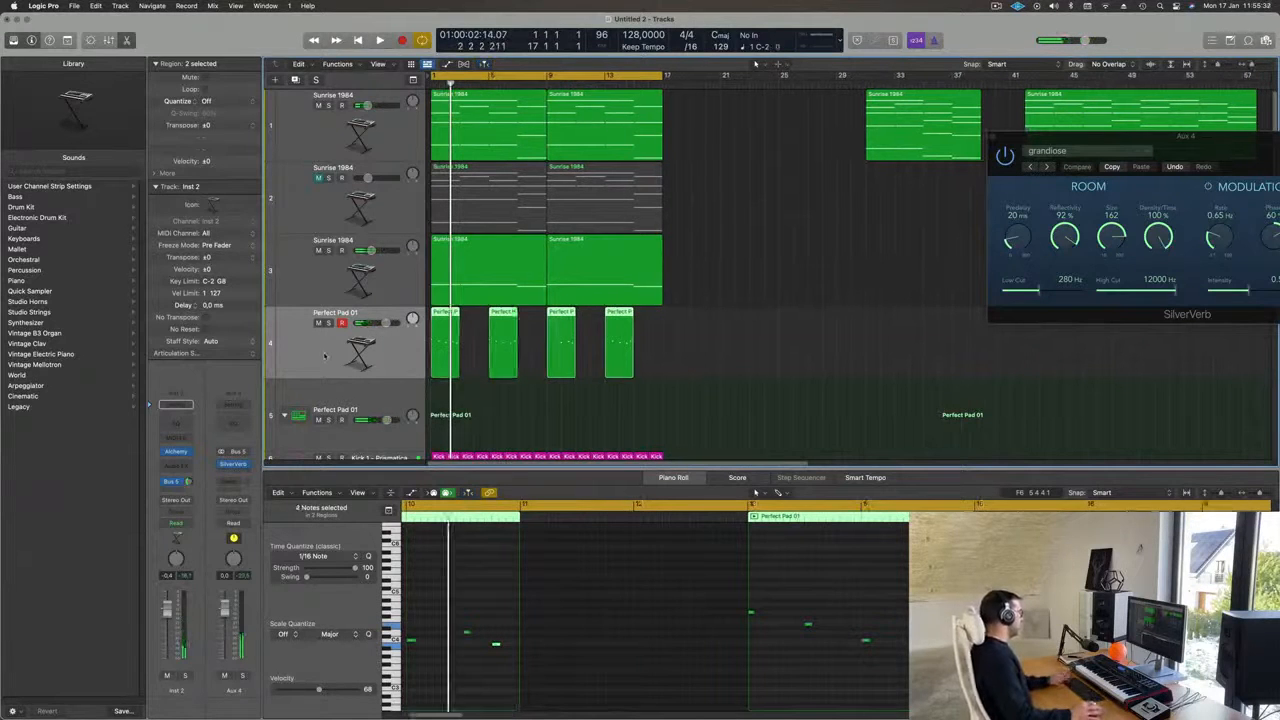
pyautogui.press('Return')
pyautogui.press('space')
pyautogui.press('super+Left')
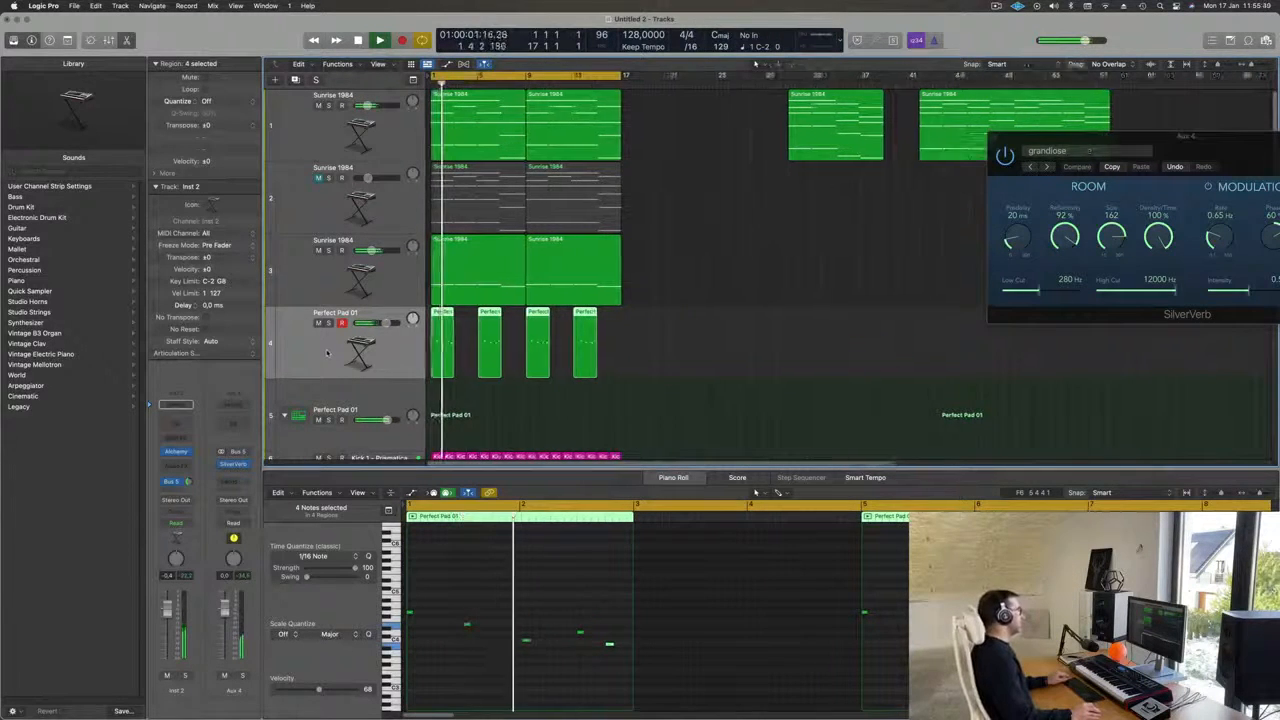
pyautogui.press('super+Right')
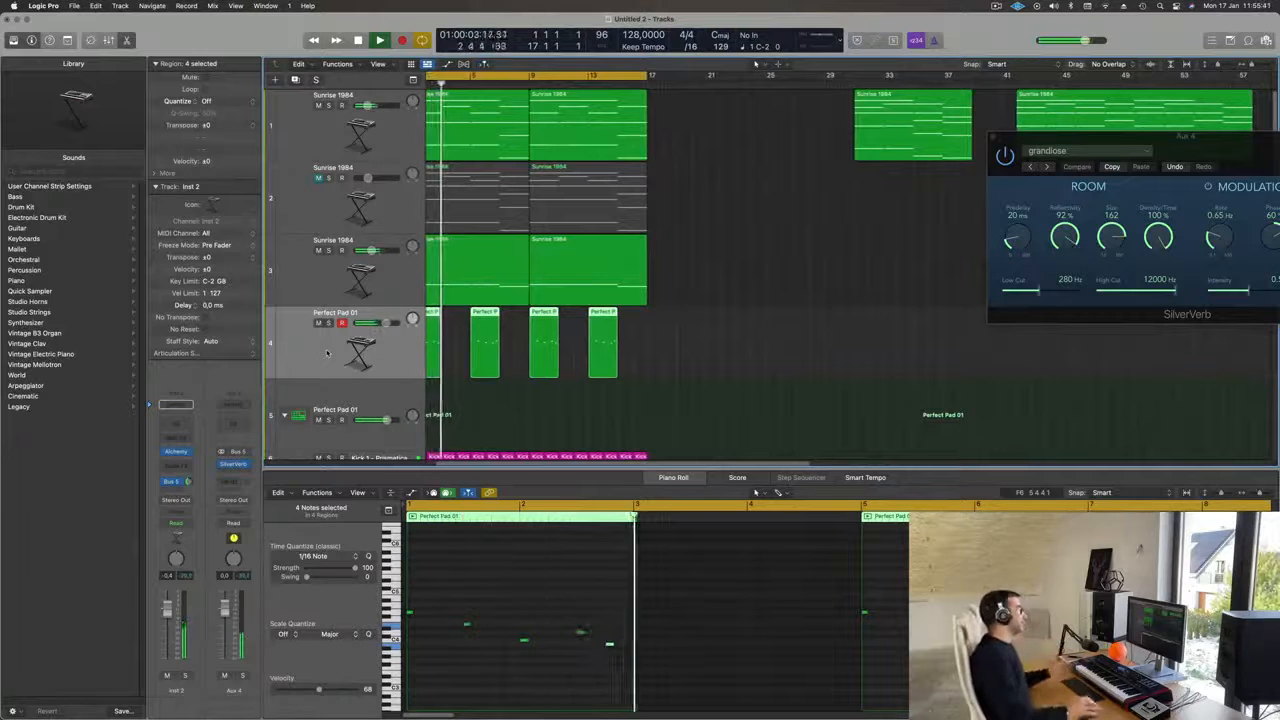
pyautogui.press('super+Left')
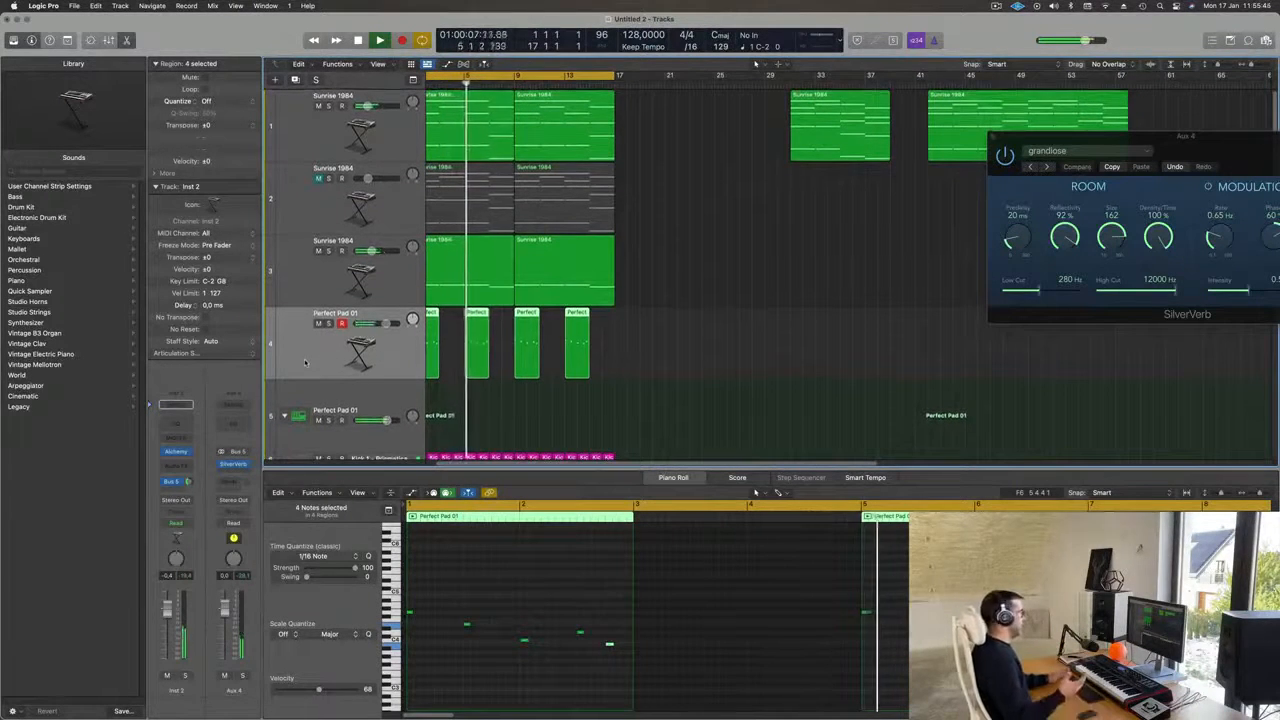
pyautogui.press('Return')
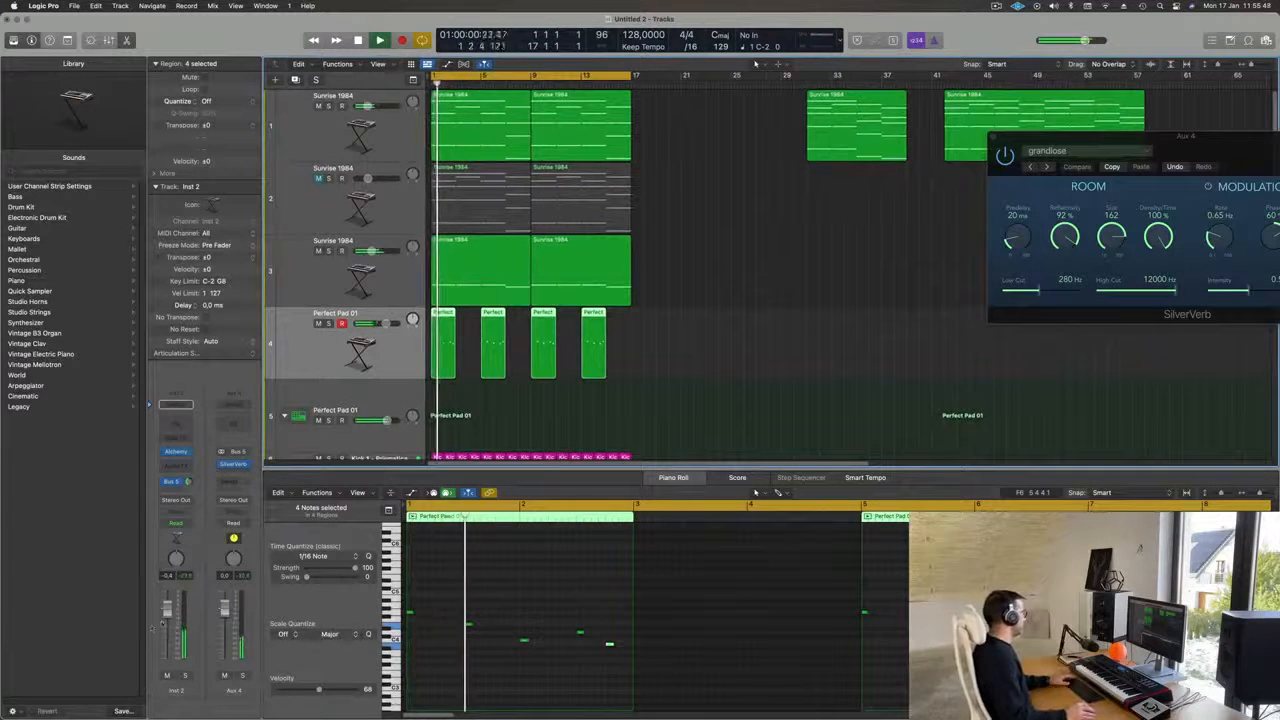
pyautogui.press('Return')
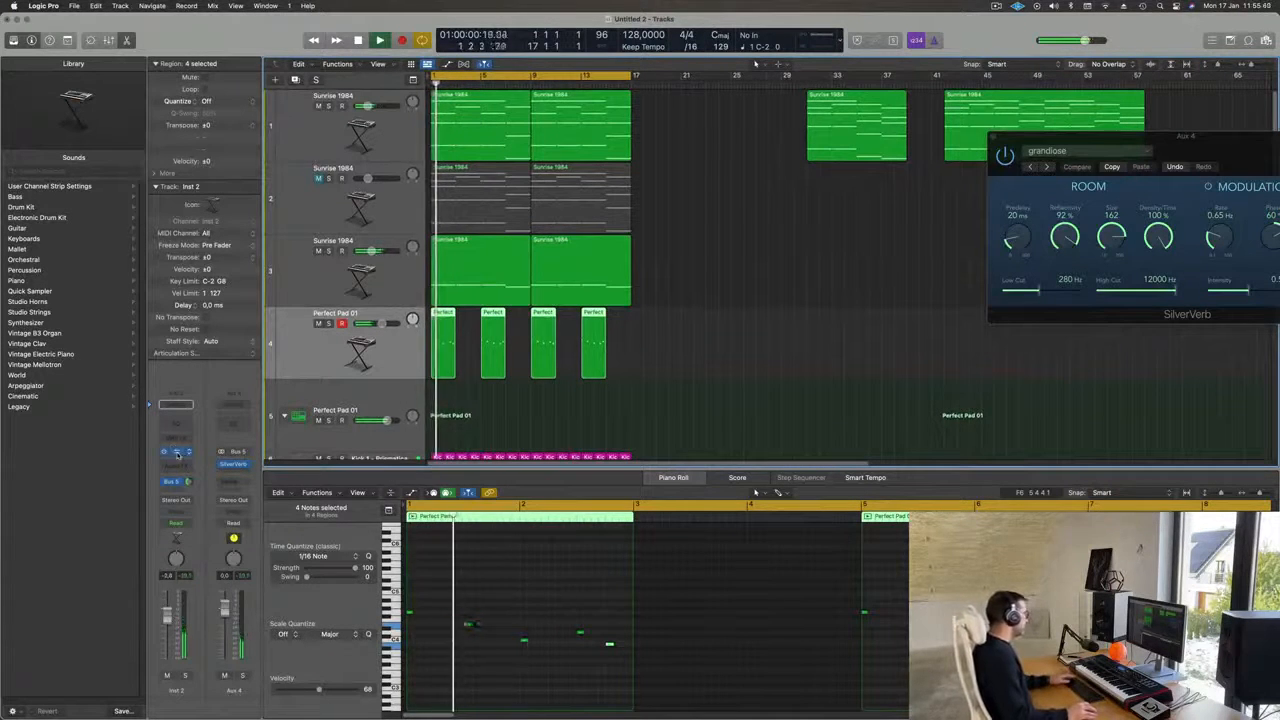
# Open the pad track's Alchemy synth and try the Gentle and Rich performance snapshots.
pyautogui.click(177, 453)
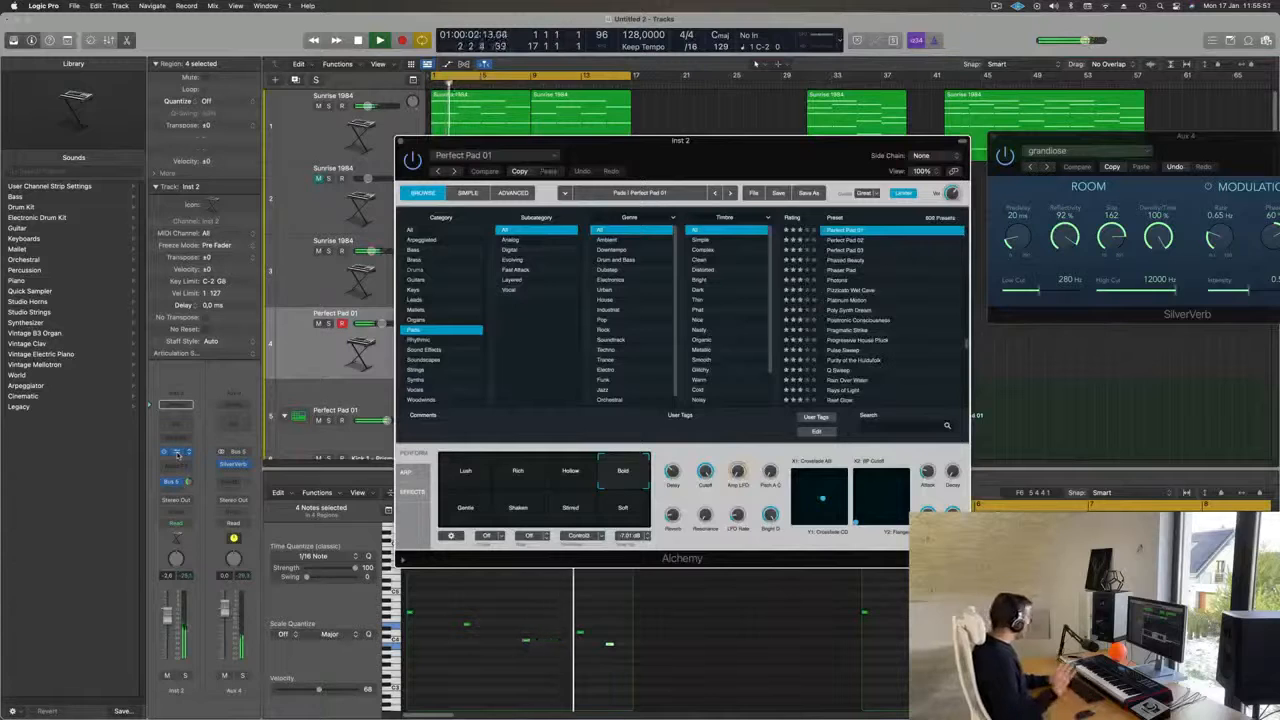
pyautogui.press('Return')
pyautogui.scroll(-1, 654, 349)
pyautogui.click(486, 513)
pyautogui.click(513, 477)
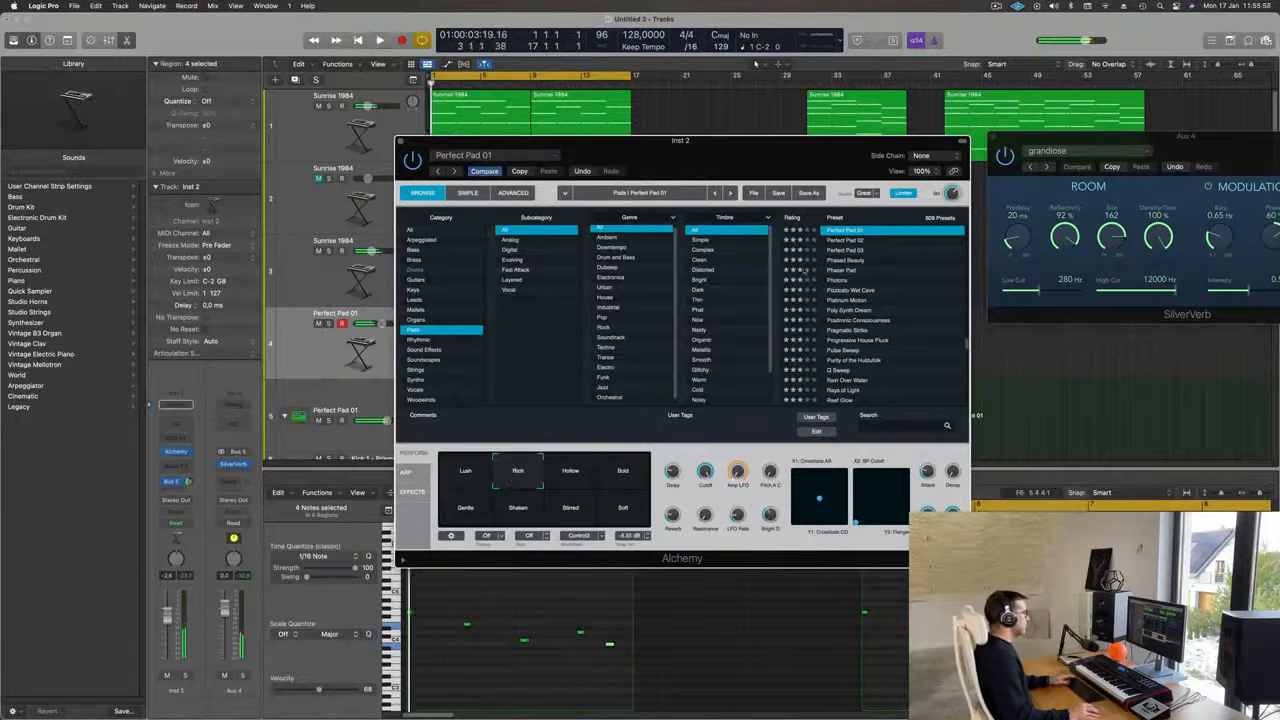
# Load the Perfect Pad 02 preset, move the synth window aside and try its Clear, Flanger, Tubular and Tremolo snapshots.
pyautogui.click(840, 243)
pyautogui.moveTo(799, 172); pyautogui.dragTo(997, 122)
pyautogui.click(821, 425)
pyautogui.click(768, 425)
pyautogui.click(729, 430)
pyautogui.click(722, 458)
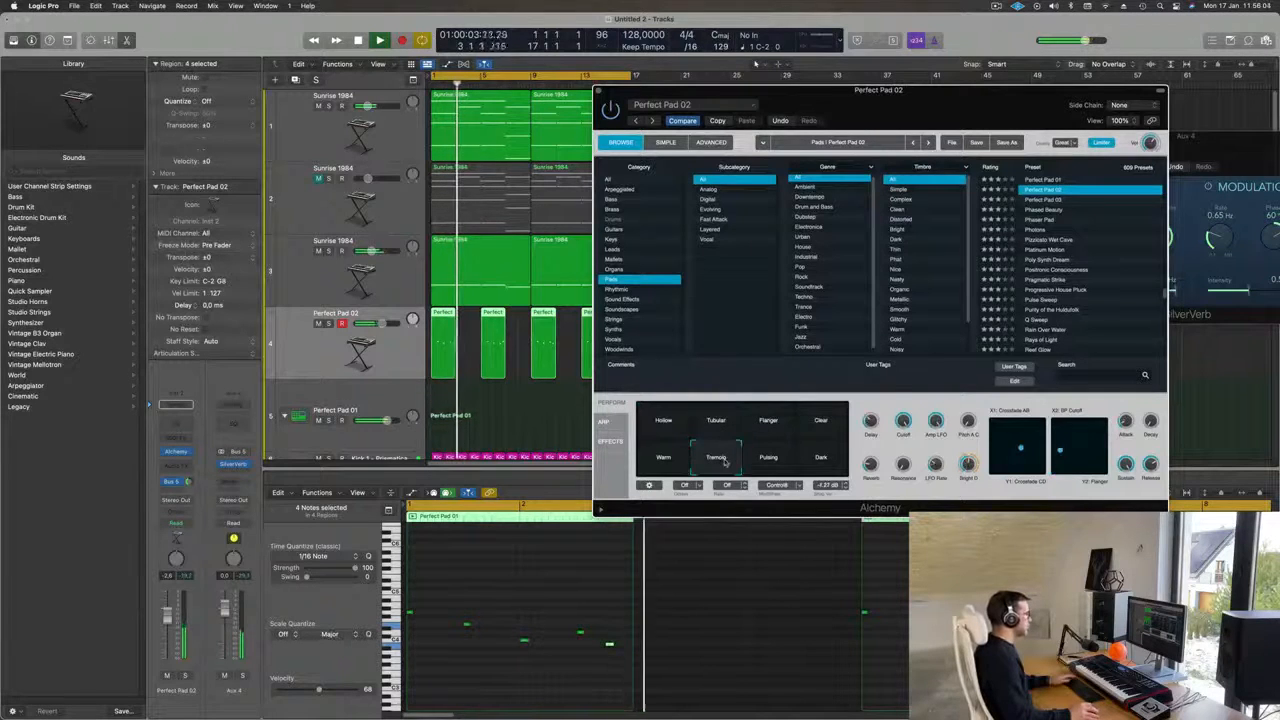
# Try the Warm and Dark snapshots of Perfect Pad 02, and load the Perfect Pad 03 preset in its place.
pyautogui.click(663, 457)
pyautogui.click(821, 457)
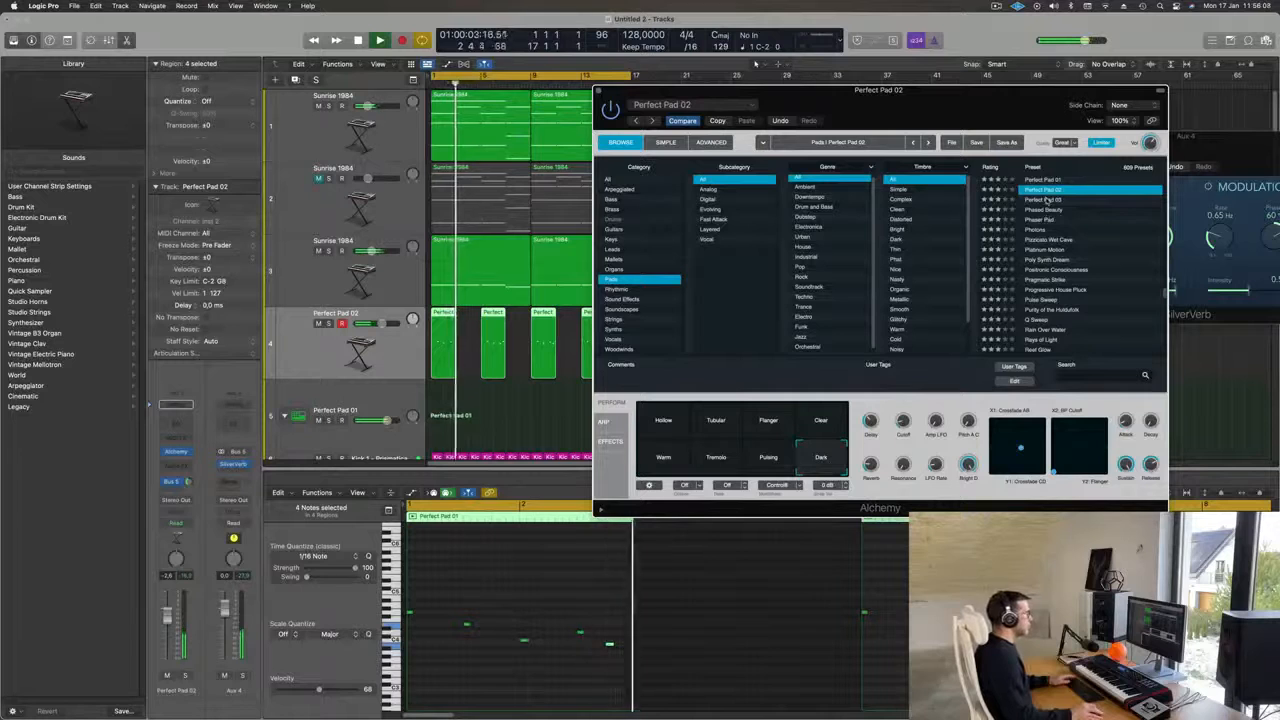
pyautogui.click(1045, 200)
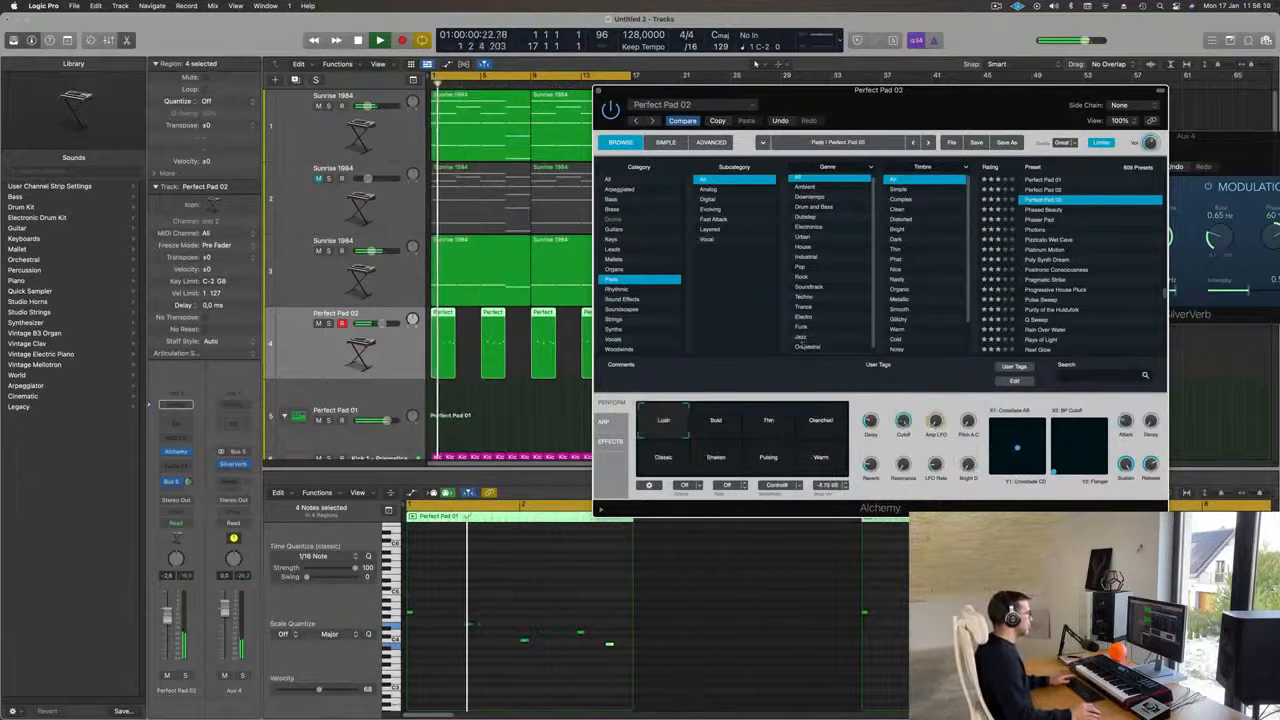
pyautogui.moveTo(981, 101); pyautogui.dragTo(1063, 67)
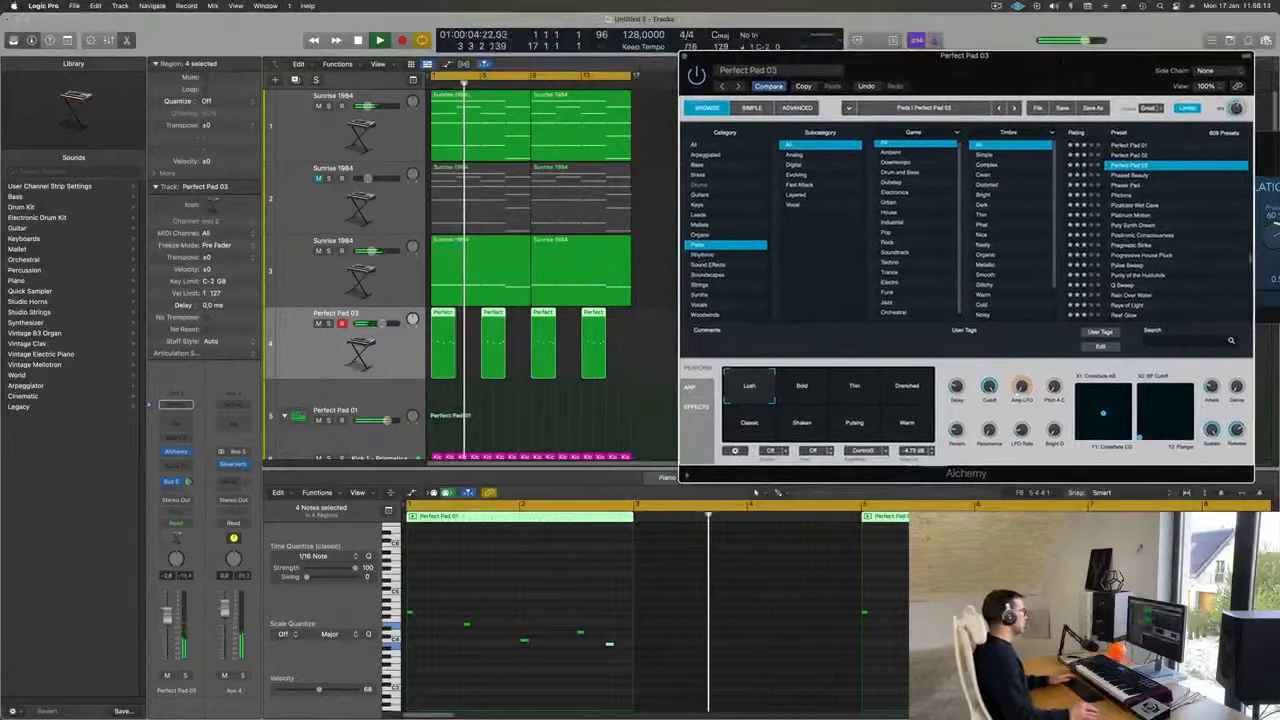
# Replay the arrangement from the beginning with the Perfect Pad 03 sound and close the pad's synth window.
pyautogui.click(328, 337)
pyautogui.press('space')
pyautogui.press('space')
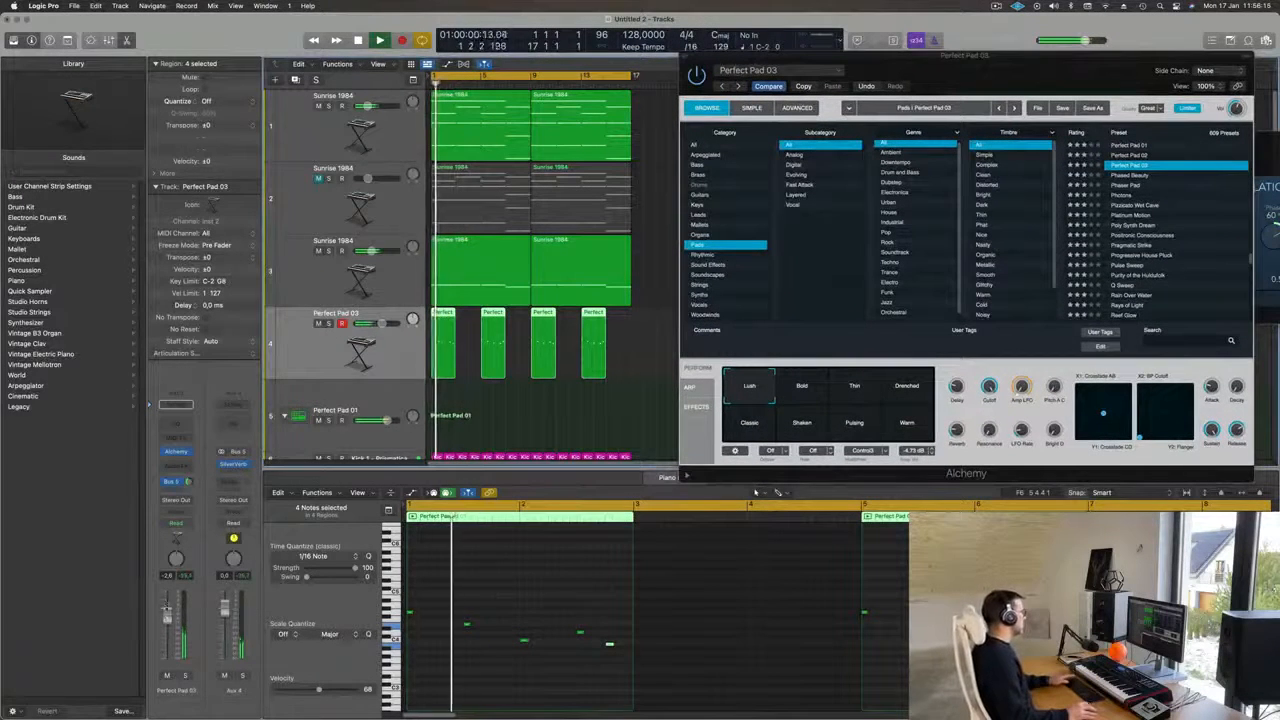
pyautogui.moveTo(852, 52); pyautogui.dragTo(757, 67)
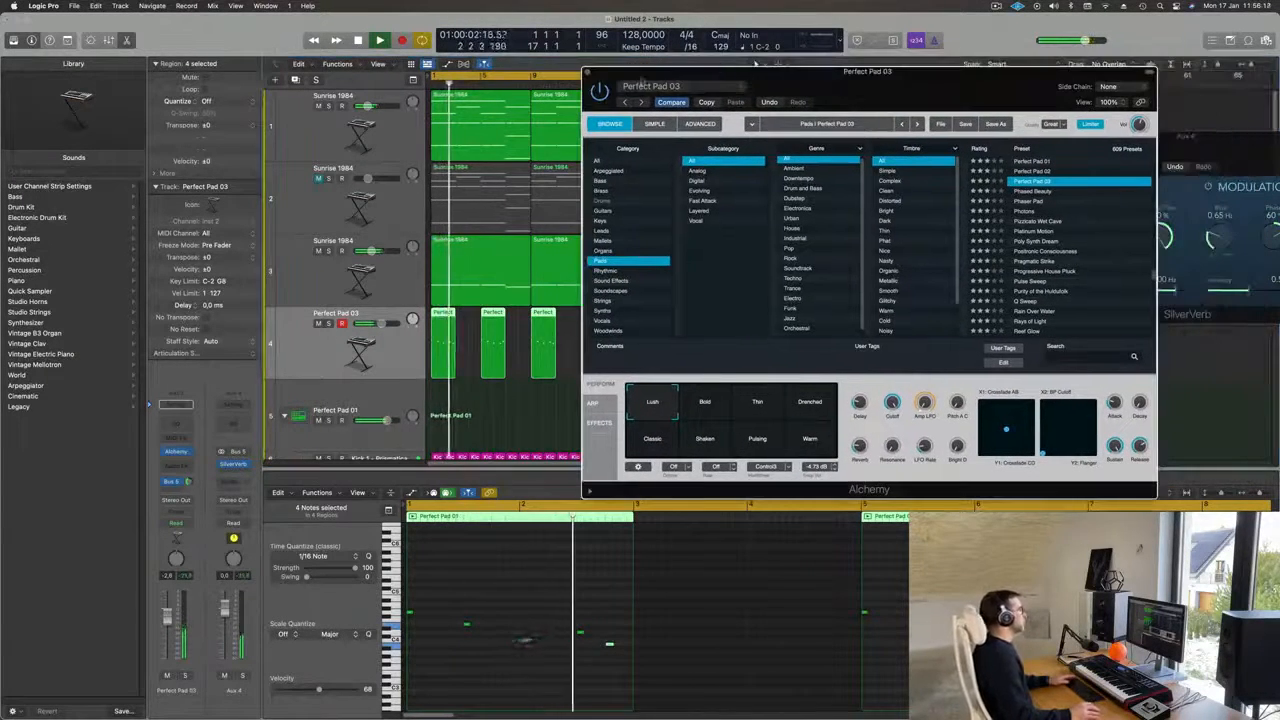
pyautogui.click(587, 72)
pyautogui.scroll(-5, 677, 374)
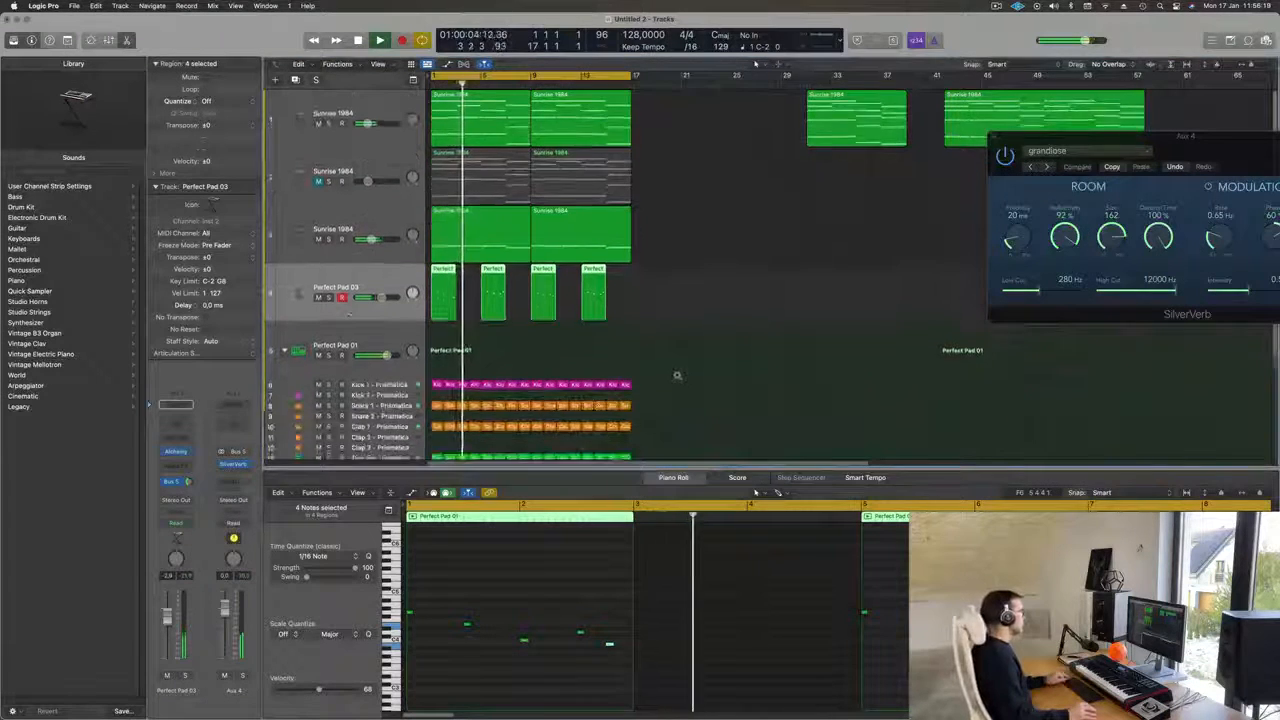
pyautogui.scroll(-2, 717, 227)
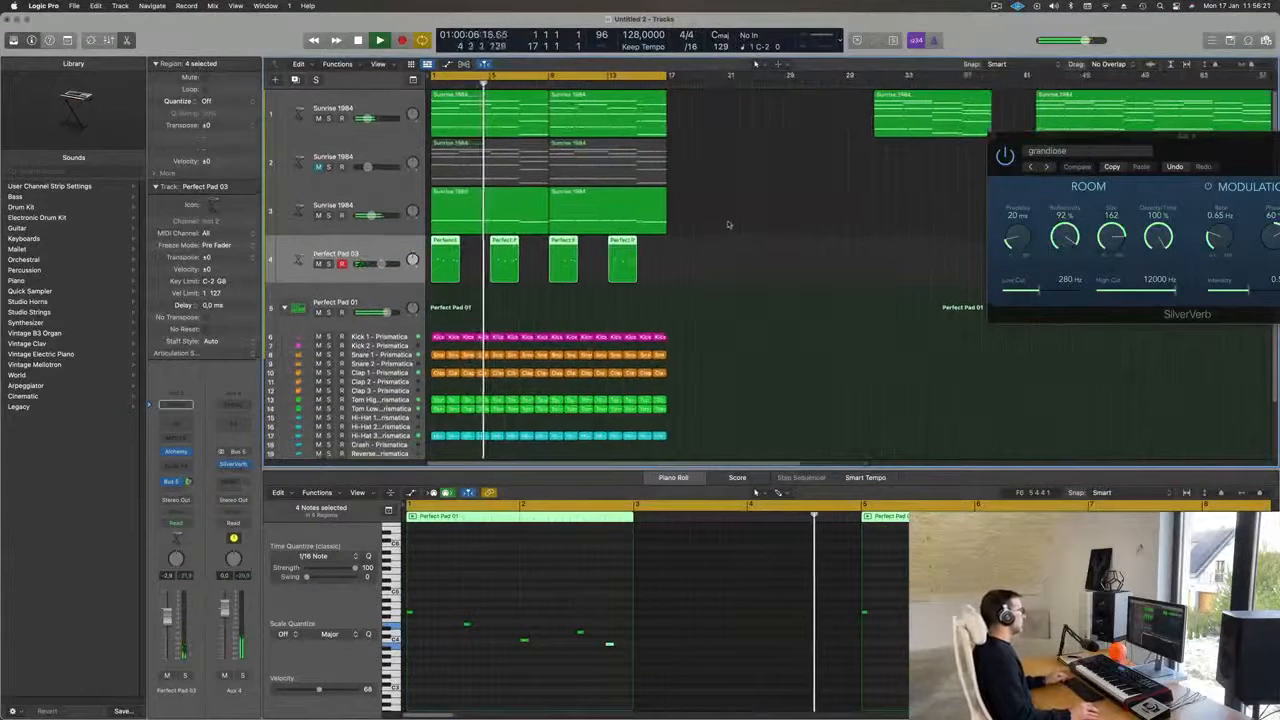
# Unmute the second Sunrise 1984 track and set its Alchemy synth's Resonance to 0%.
pyautogui.click(388, 148)
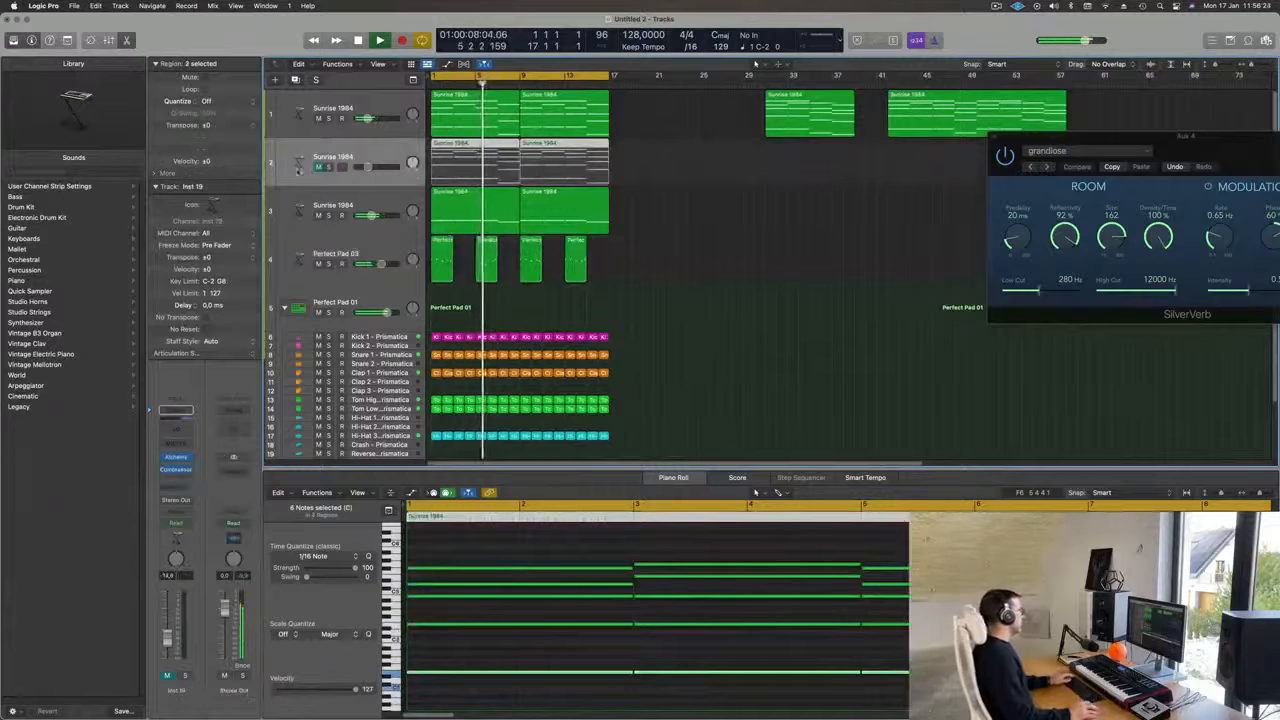
pyautogui.click(318, 168)
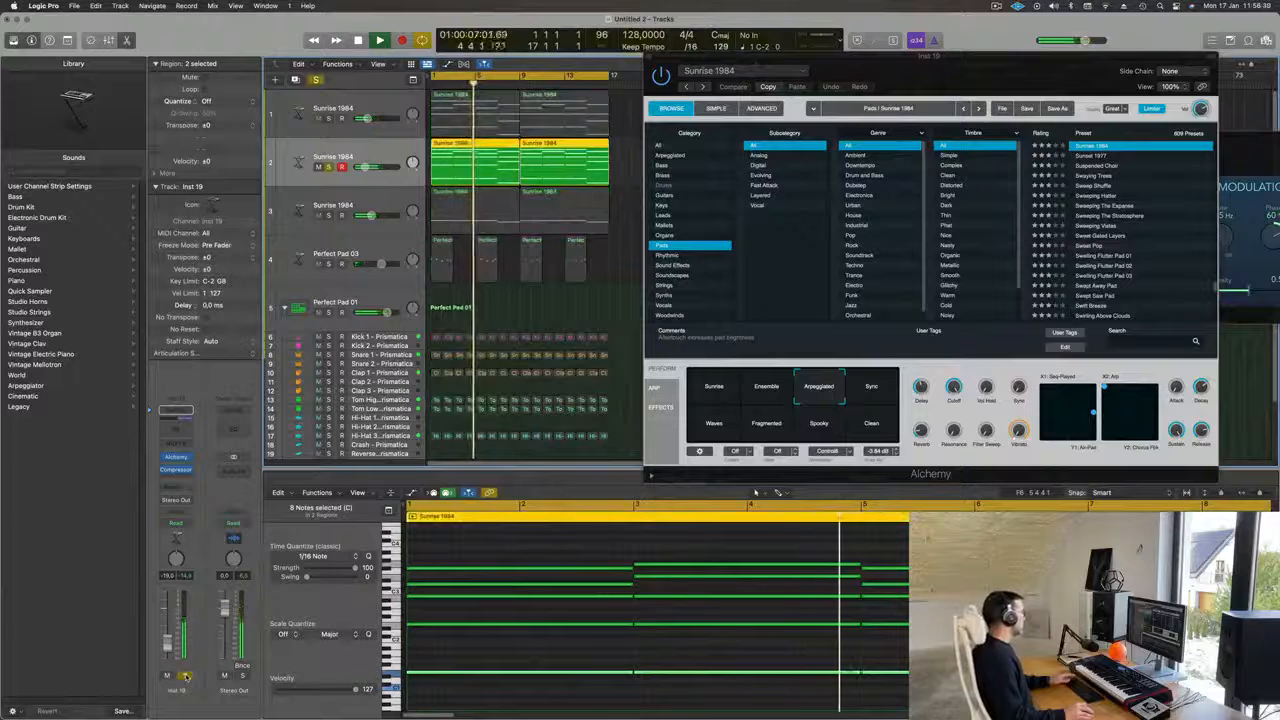
pyautogui.moveTo(954, 387); pyautogui.dragTo(954, 430)
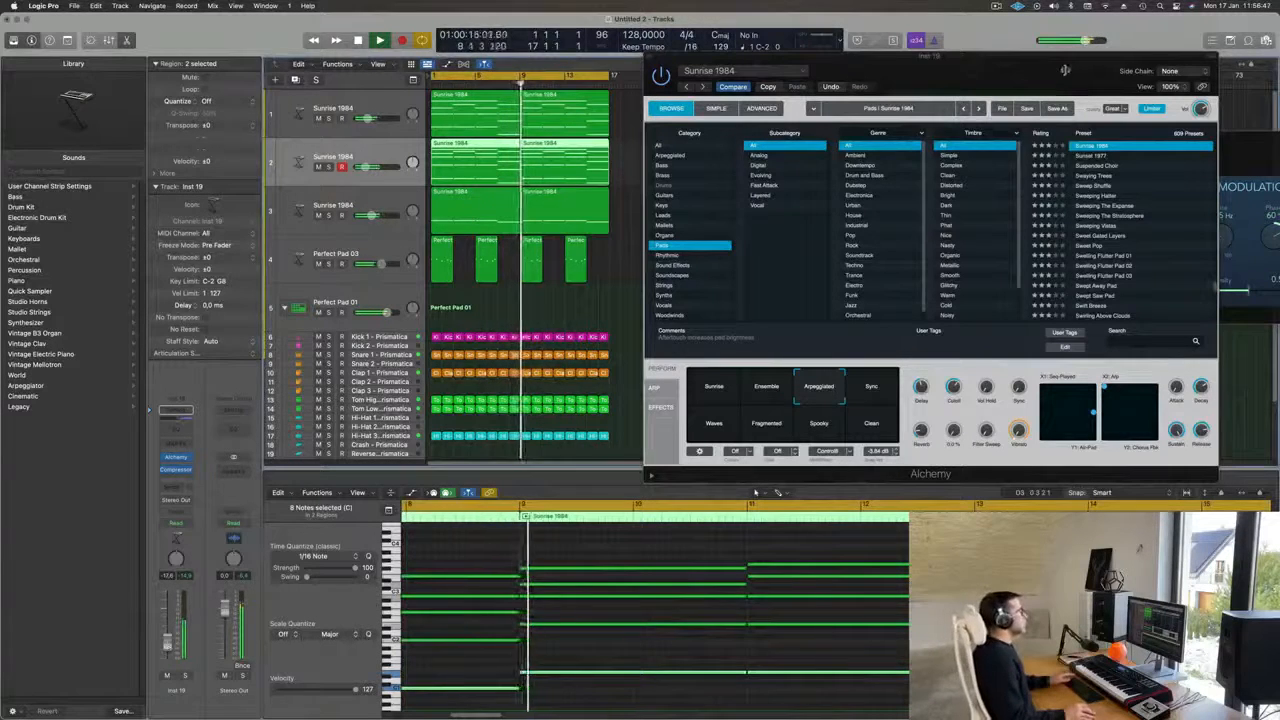
pyautogui.moveTo(953, 52); pyautogui.dragTo(755, 65)
pyautogui.click(452, 72)
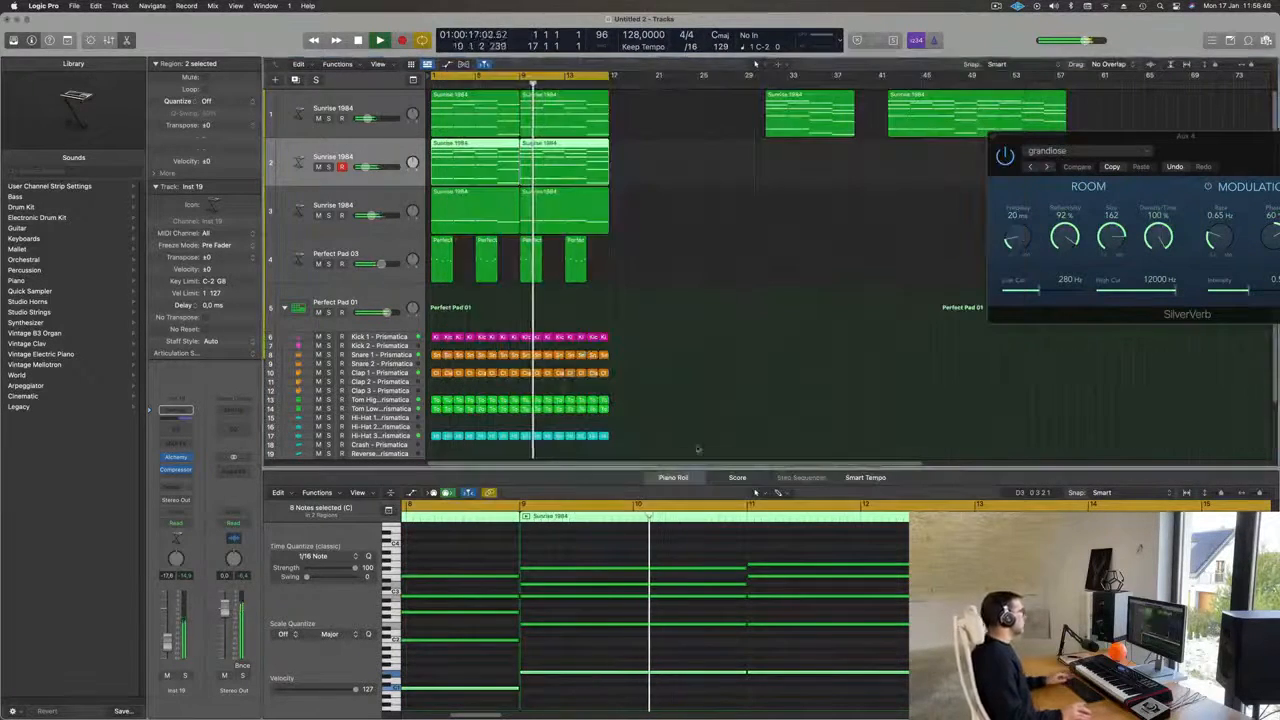
# Move the two spare Sunrise 1984 regions on the first track further along the timeline, starting at about bar 73.
pyautogui.scroll(-5, 740, 320)
pyautogui.scroll(2, 667, 305)
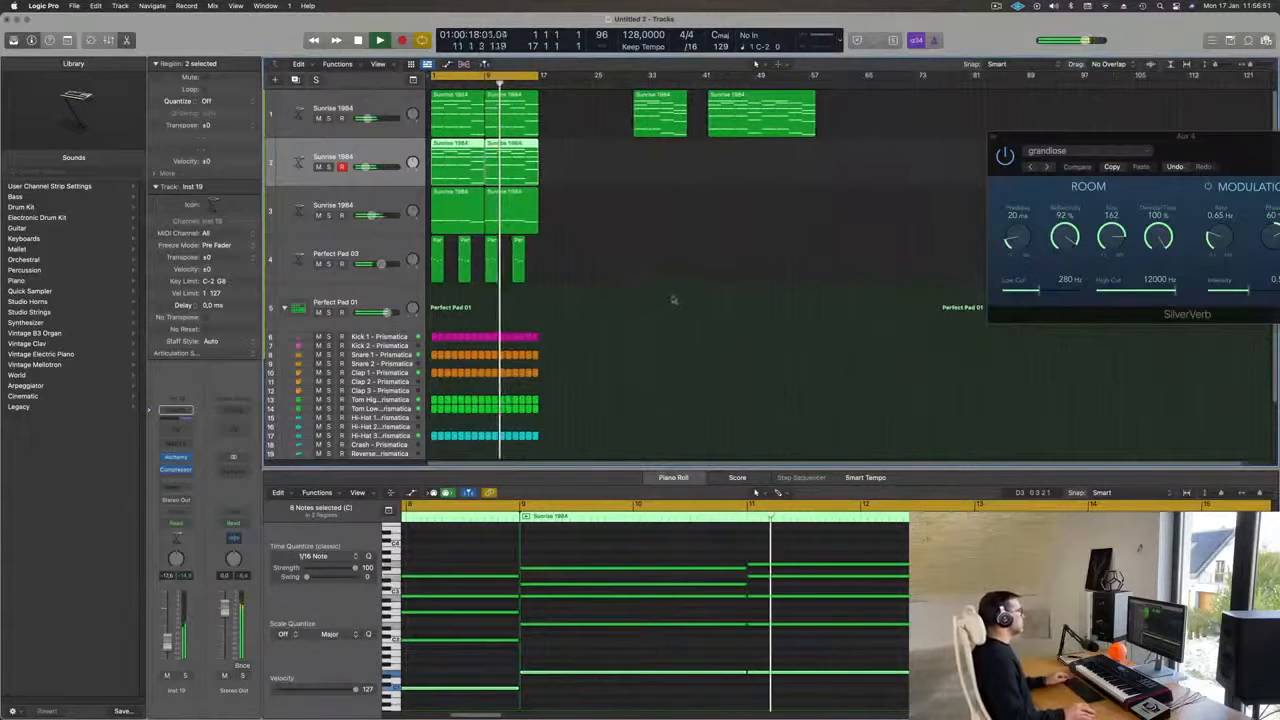
pyautogui.moveTo(614, 126); pyautogui.dragTo(925, 108)
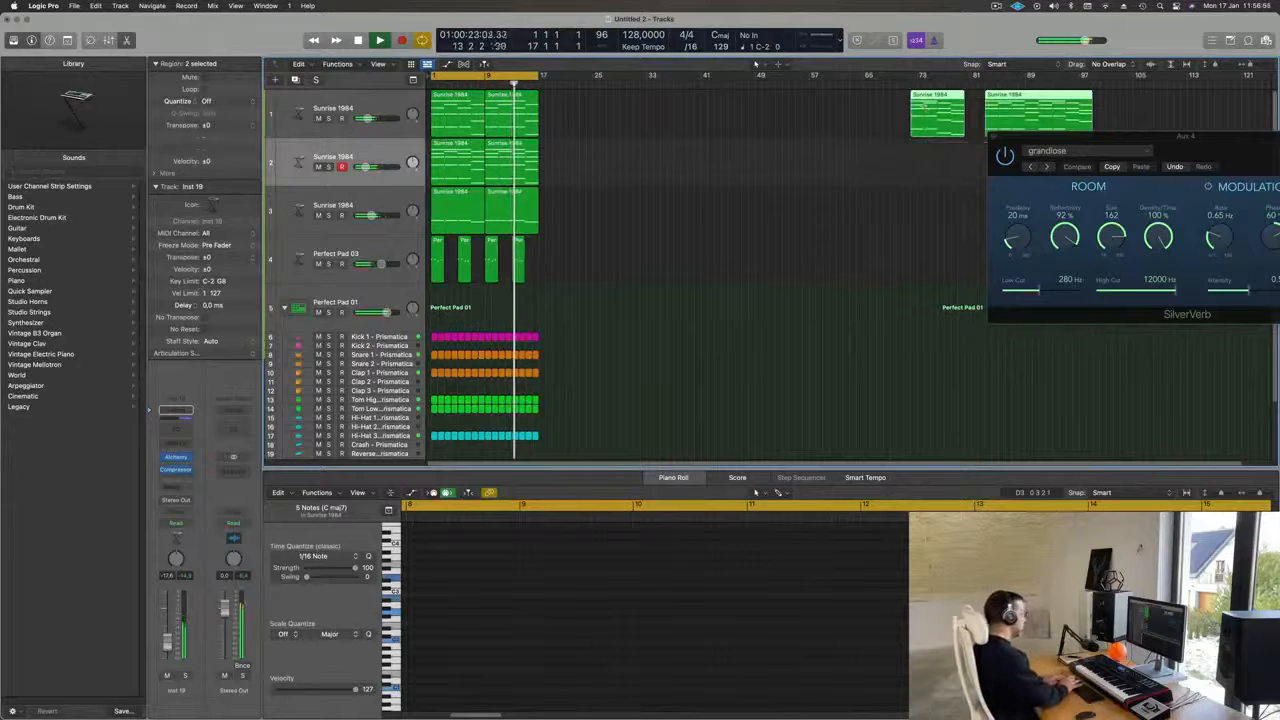
# Repeat the 16-bar section between the locators three times so the arrangement fills 64 bars.
pyautogui.press('ctrl+super+r')
pyautogui.press('ctrl+super+r')
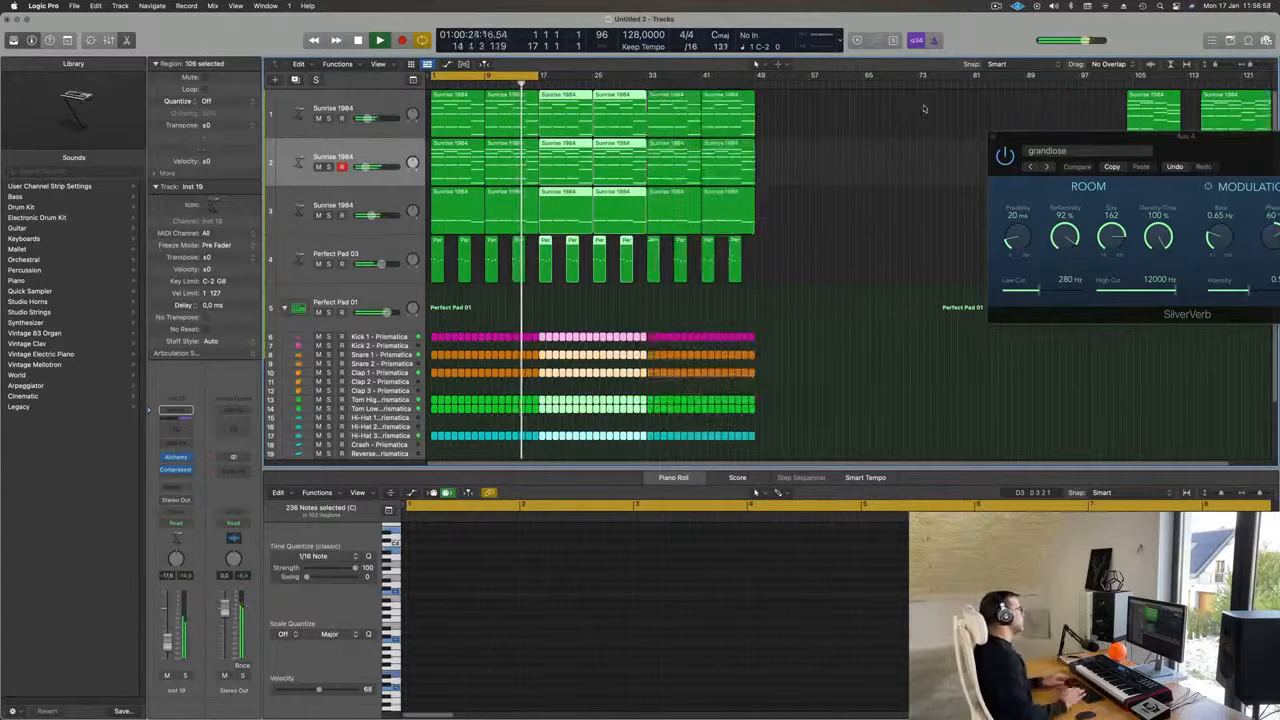
pyautogui.press('ctrl+super+r')
pyautogui.press('super+Left')
pyautogui.click(561, 308)
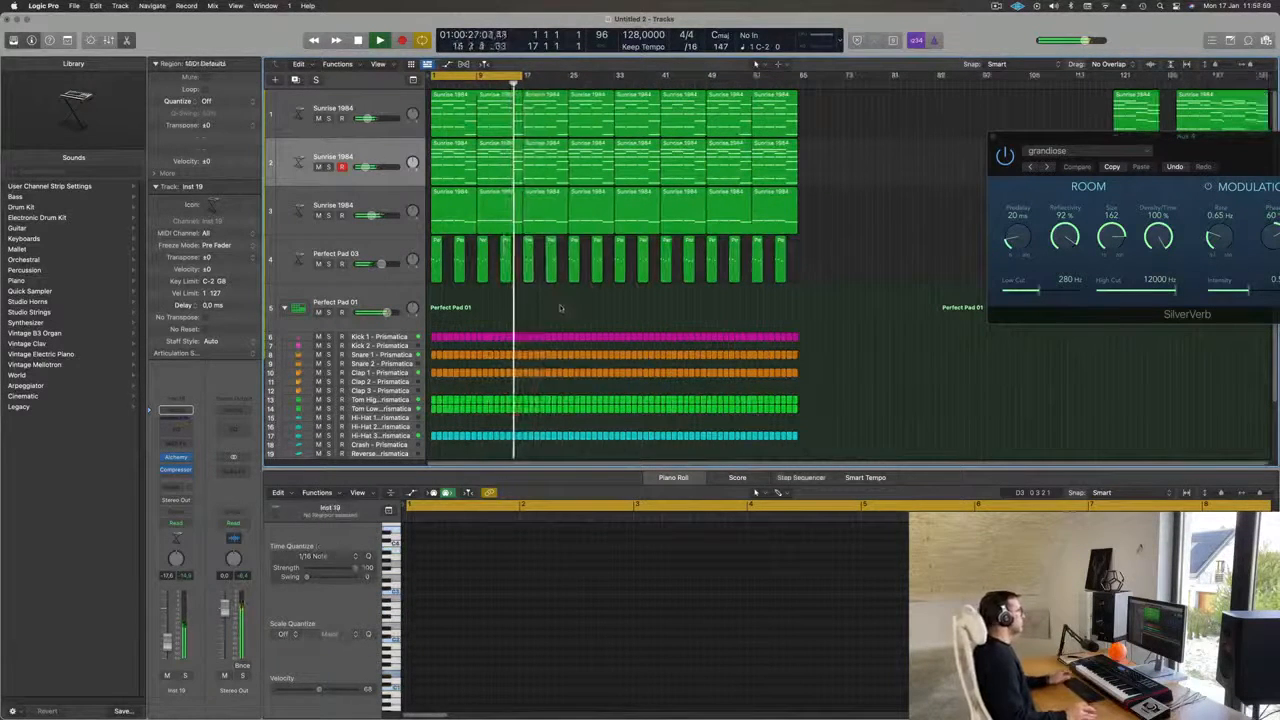
# Solo the Perfect Pad 03 track to hear it alone from the beginning, and turn the solo off again.
pyautogui.scroll(3, 534, 295)
pyautogui.scroll(-1, 577, 301)
pyautogui.scroll(1, 577, 300)
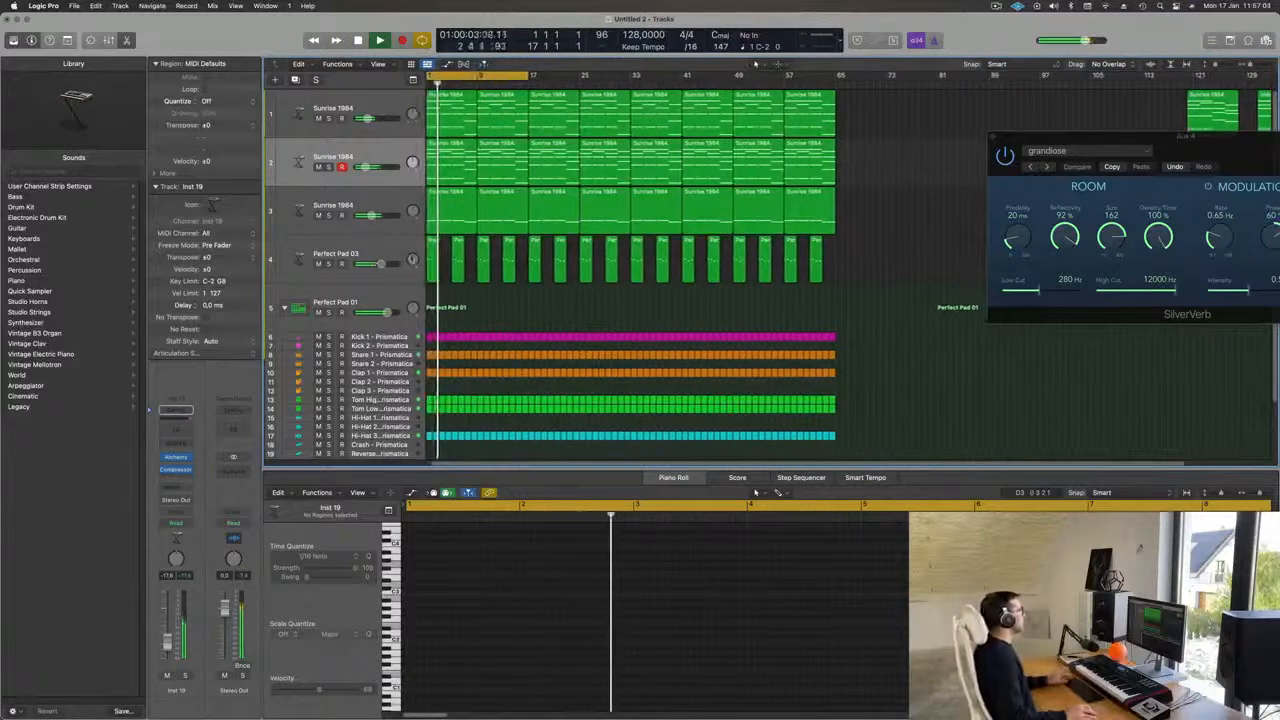
pyautogui.click(328, 265)
pyautogui.press('Return')
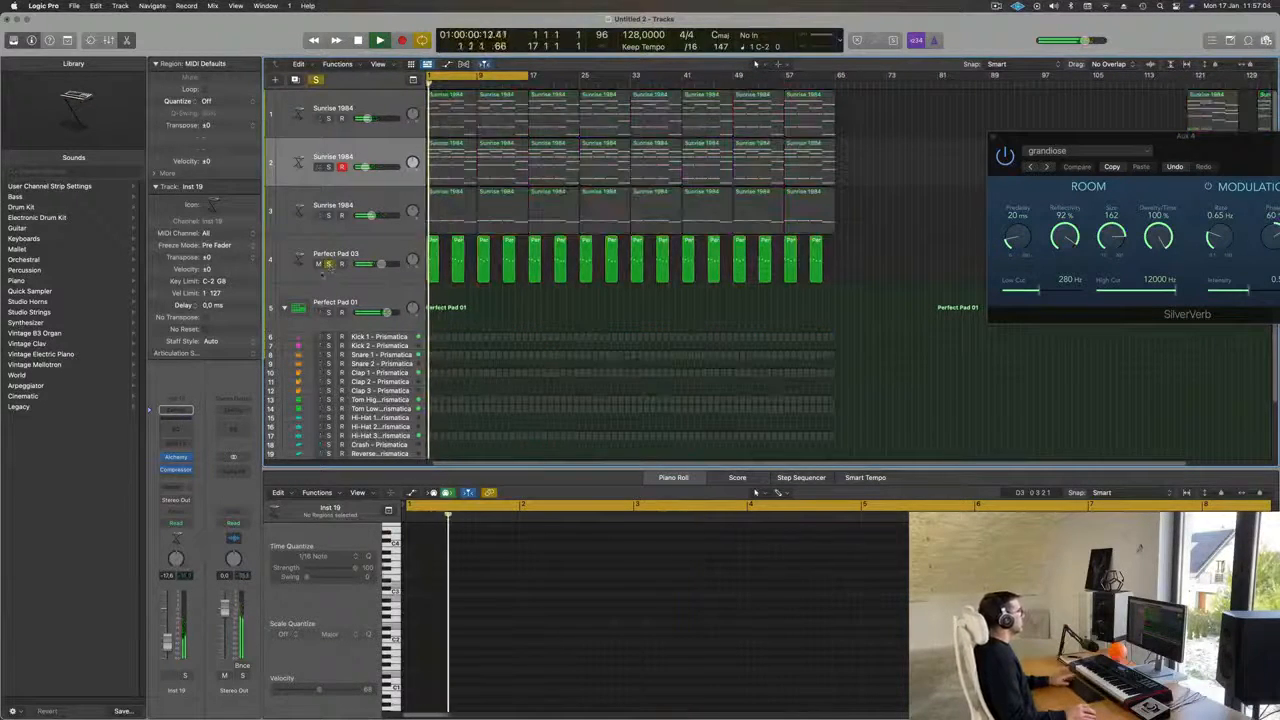
pyautogui.click(328, 265)
pyautogui.press('Return')
# Replay from the beginning and open the Perfect Pad 03 track's Alchemy synth, shifting its window over the arrangement.
pyautogui.click(388, 257)
pyautogui.press('Return')
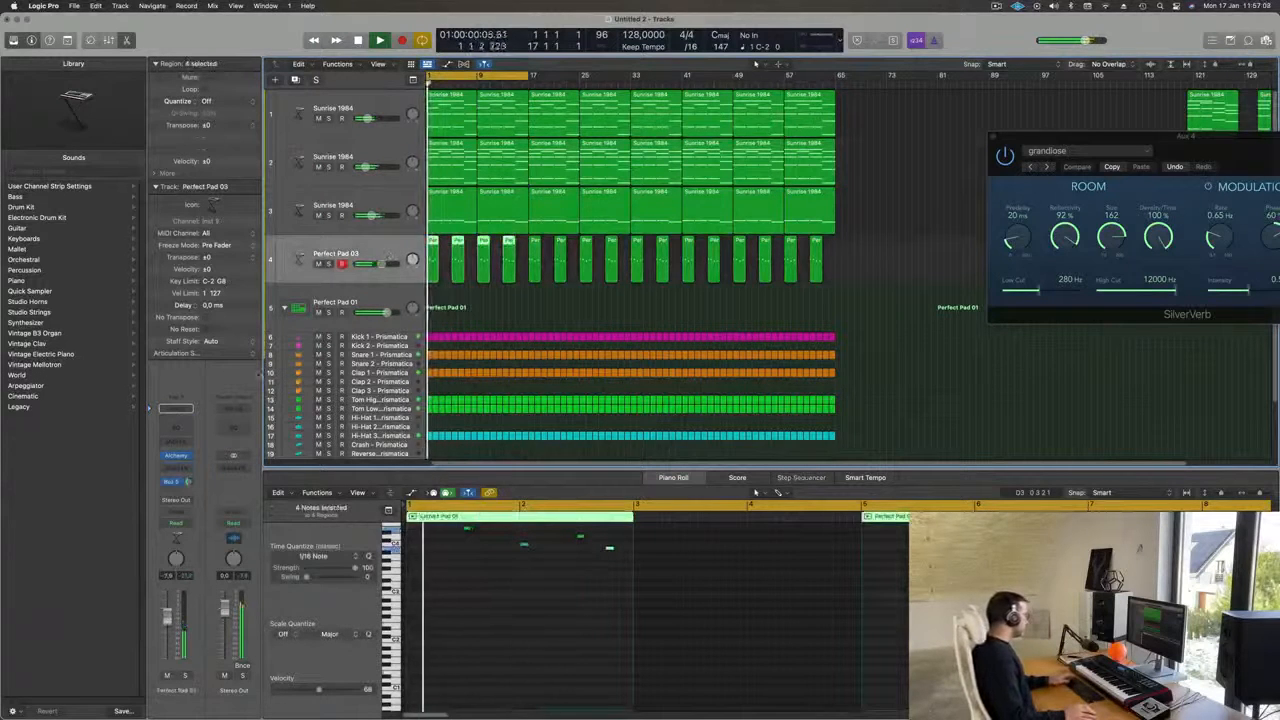
pyautogui.click(177, 457)
pyautogui.moveTo(755, 70); pyautogui.dragTo(722, 121)
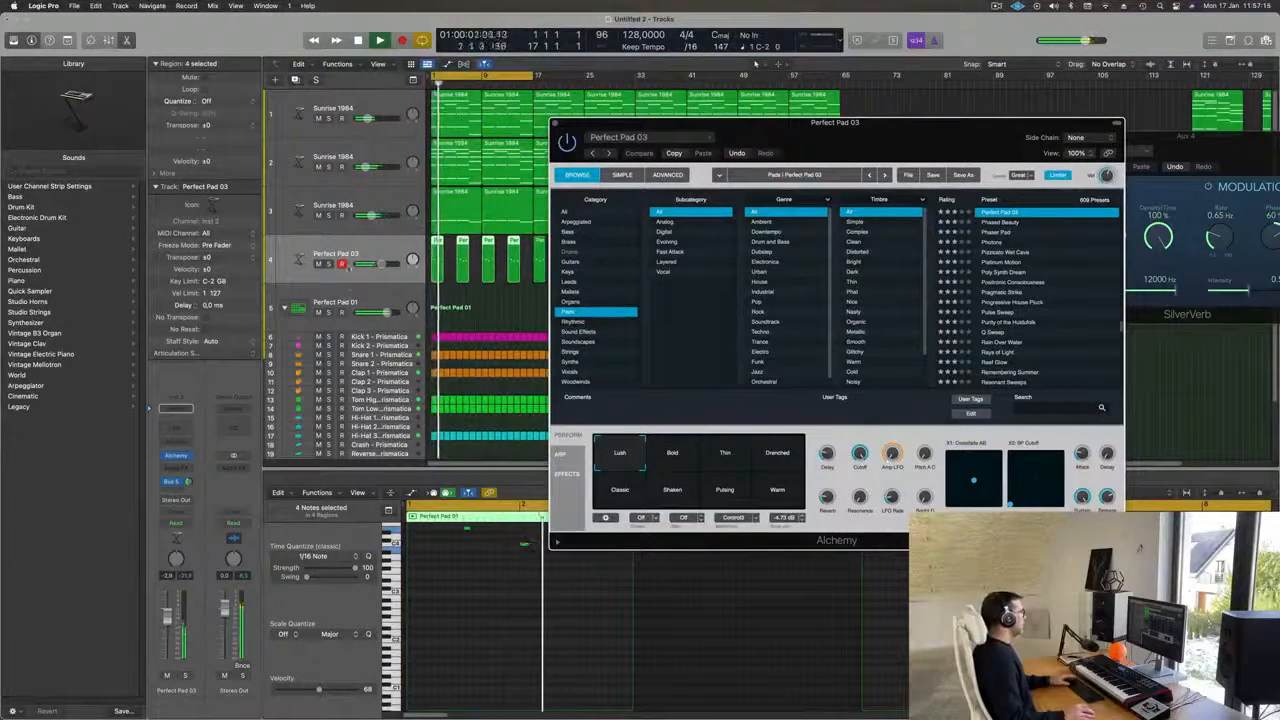
# Duplicate the Perfect Pad 03 track with its settings and copy all of its regions onto the new track below.
pyautogui.click(367, 252)
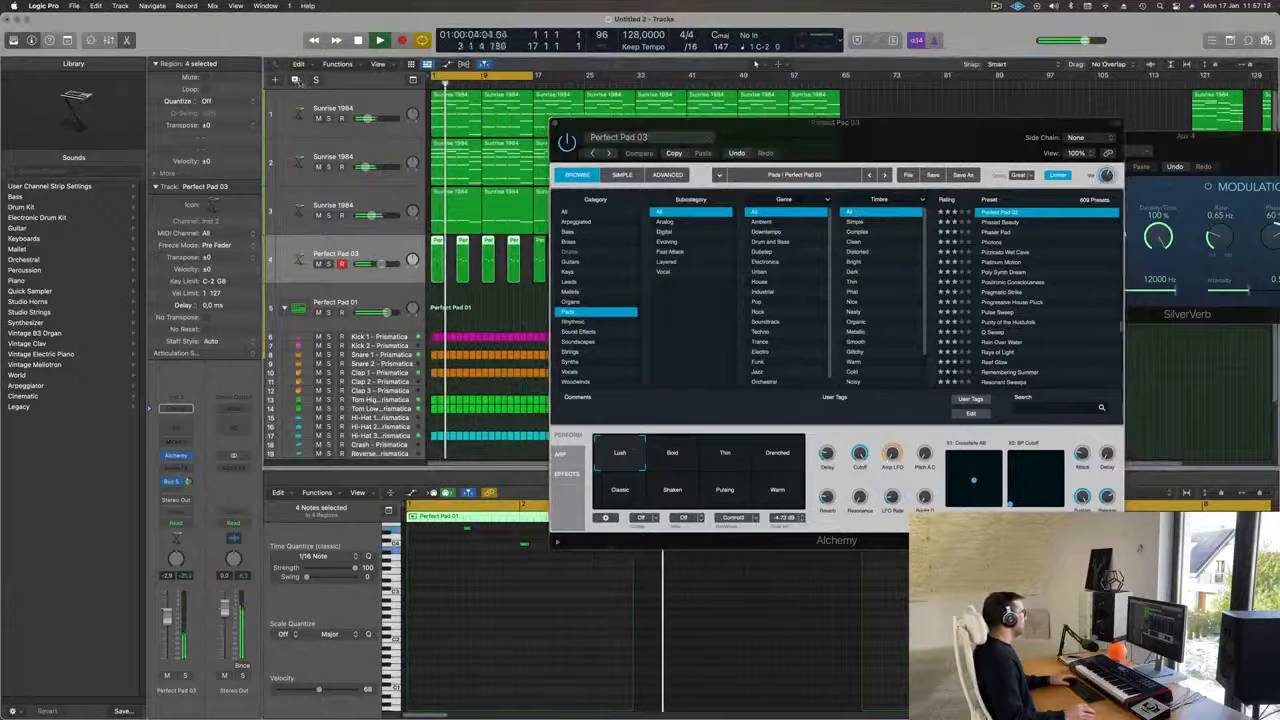
pyautogui.press('super+d')
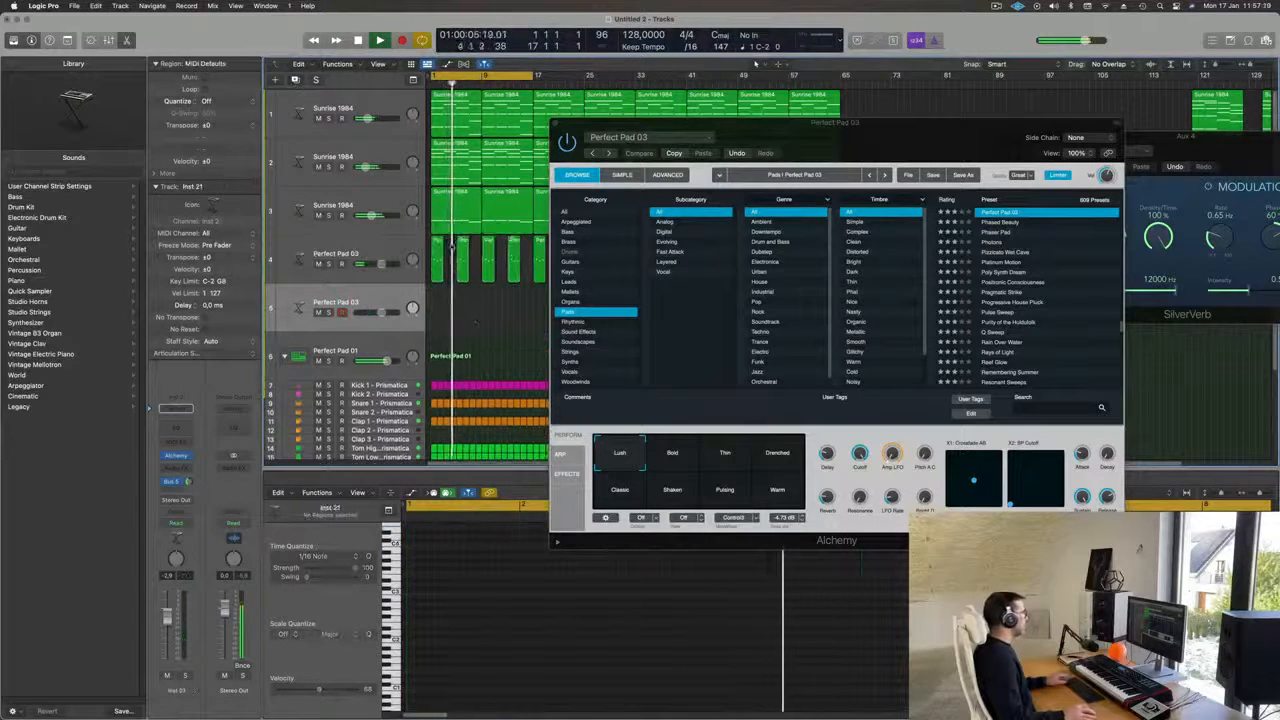
pyautogui.press('super+a')
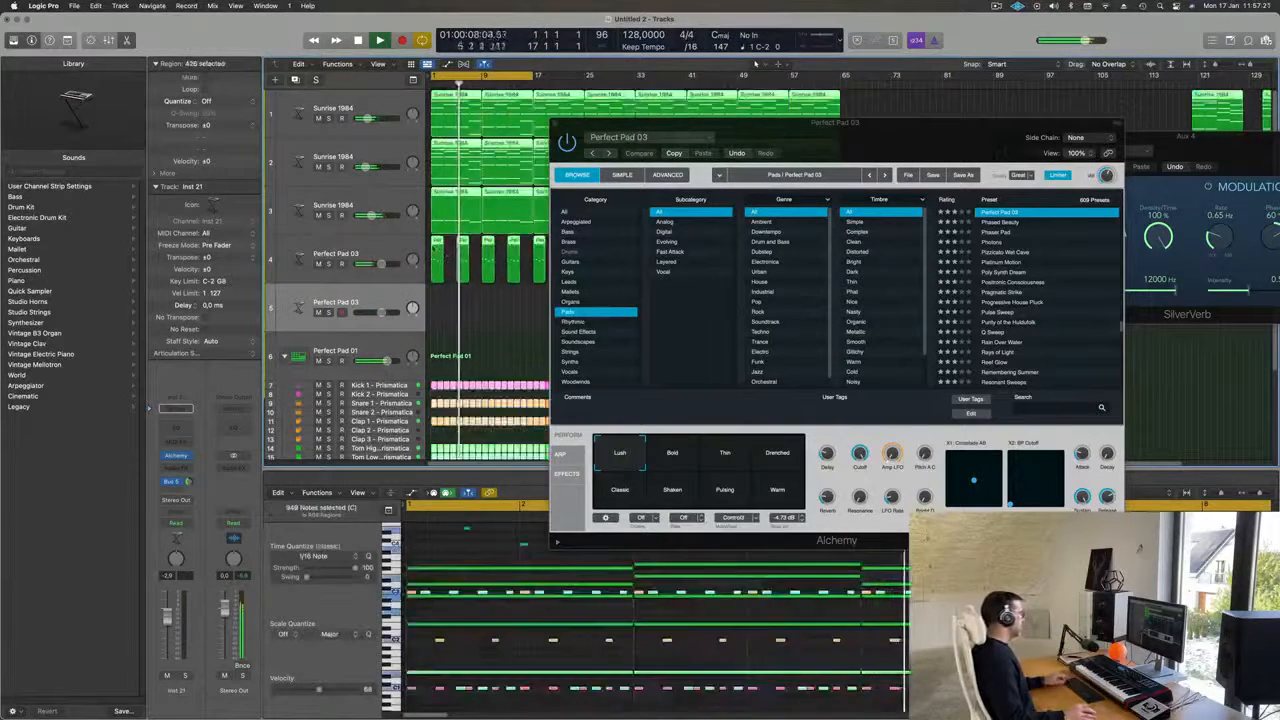
pyautogui.click(438, 297)
pyautogui.moveTo(729, 125); pyautogui.dragTo(1192, 154)
pyautogui.moveTo(884, 245); pyautogui.dragTo(440, 308)
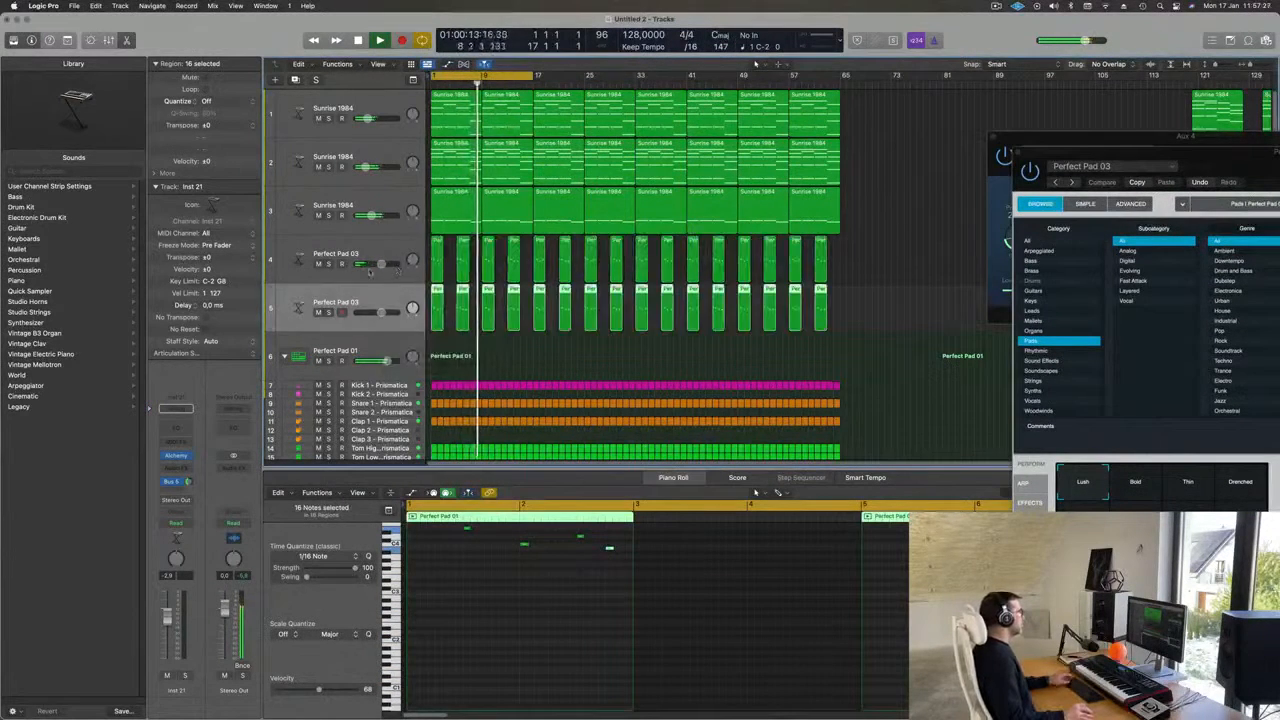
# Mute the original Perfect Pad 03 track and open the duplicate track's Alchemy synth while playing from the beginning.
pyautogui.click(318, 264)
pyautogui.press('Return')
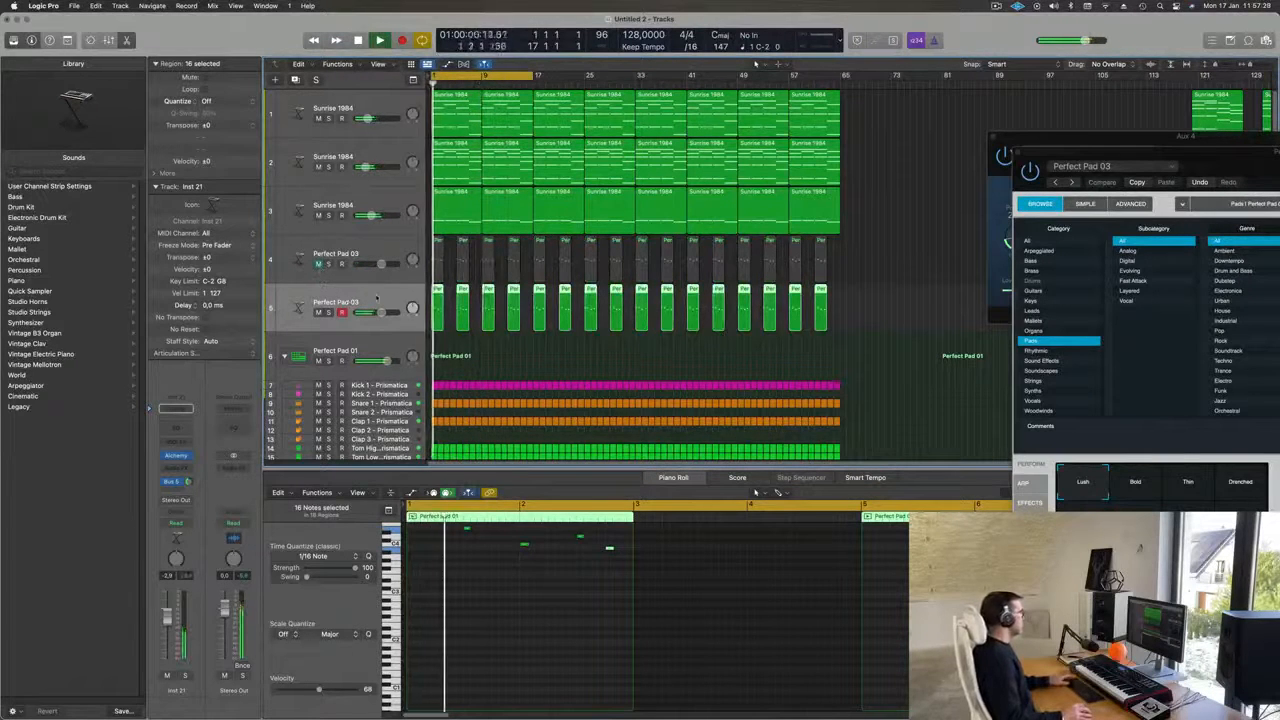
pyautogui.click(176, 456)
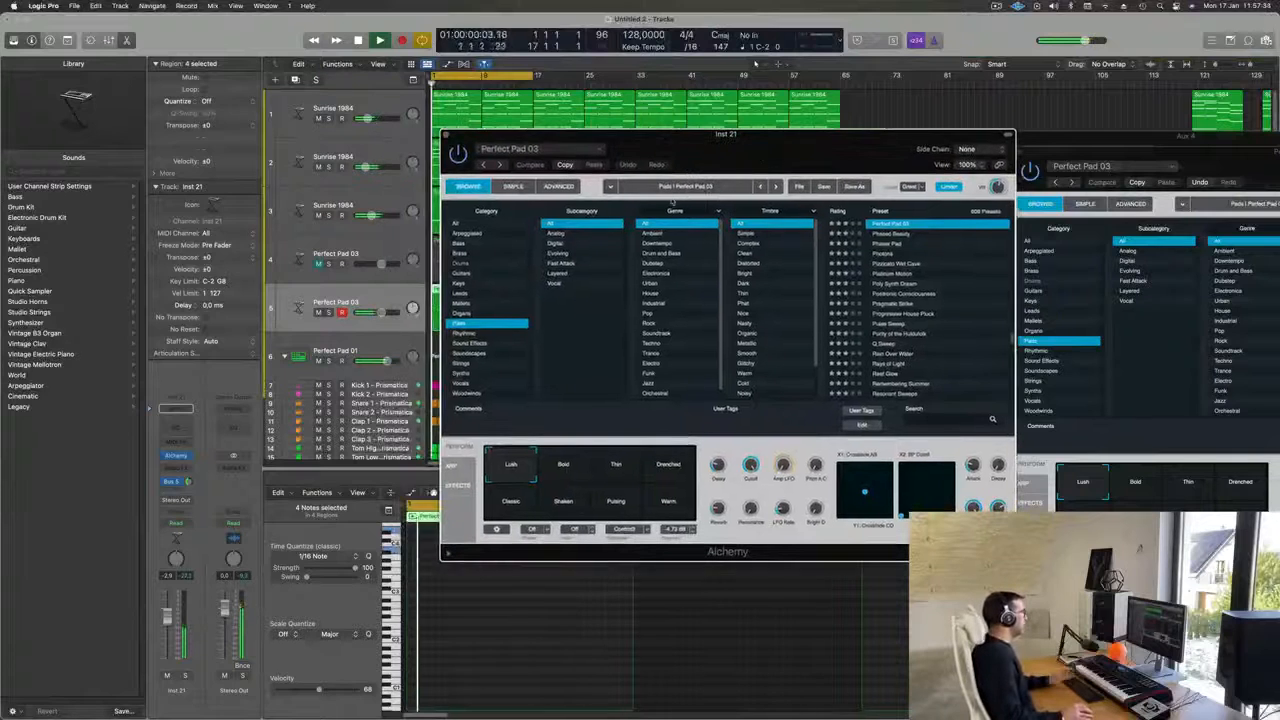
pyautogui.press('space')
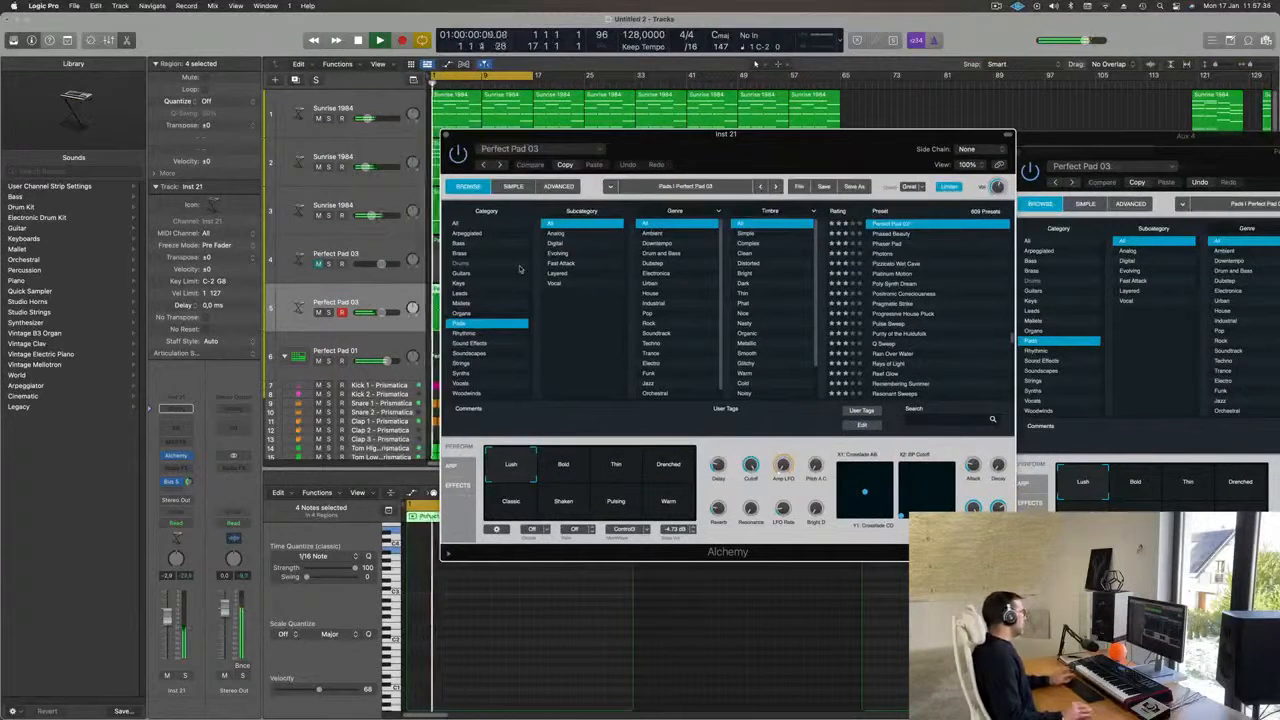
# Show the Keys presets for the duplicate track and try 80s Pop Electric Piano and Analog Harpsichord.
pyautogui.click(461, 285)
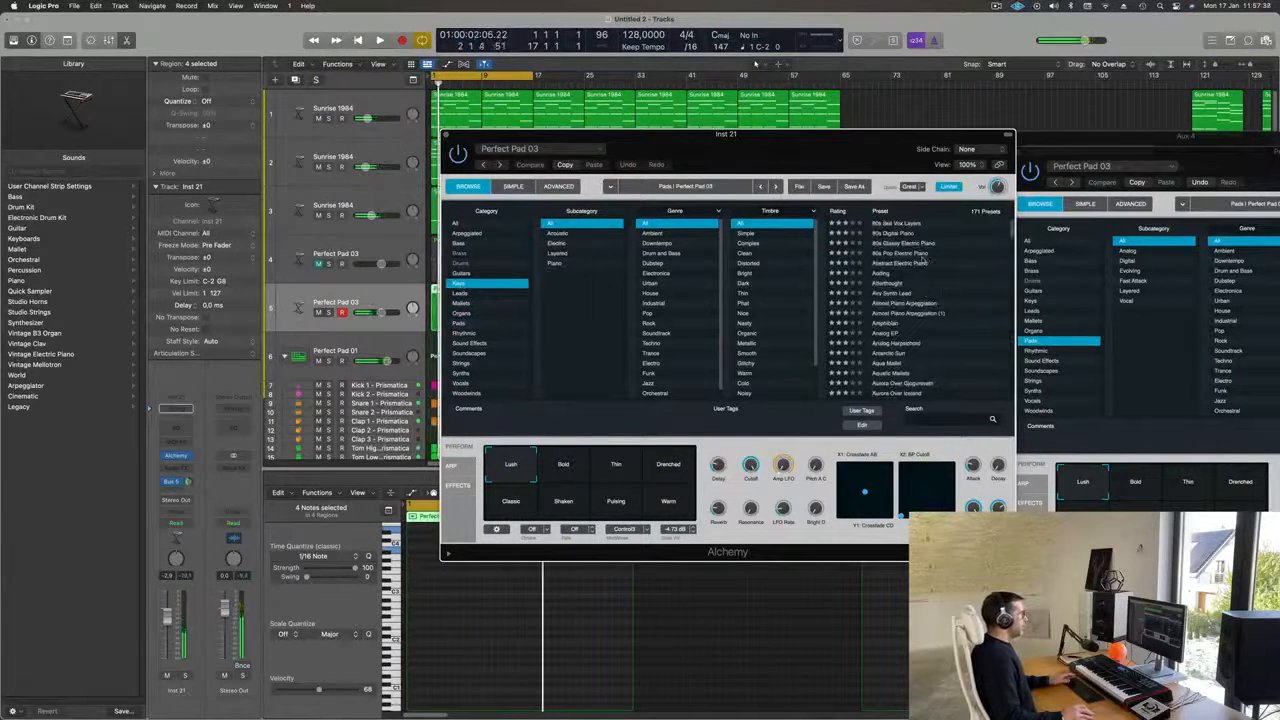
pyautogui.click(926, 255)
pyautogui.moveTo(830, 146); pyautogui.dragTo(922, 84)
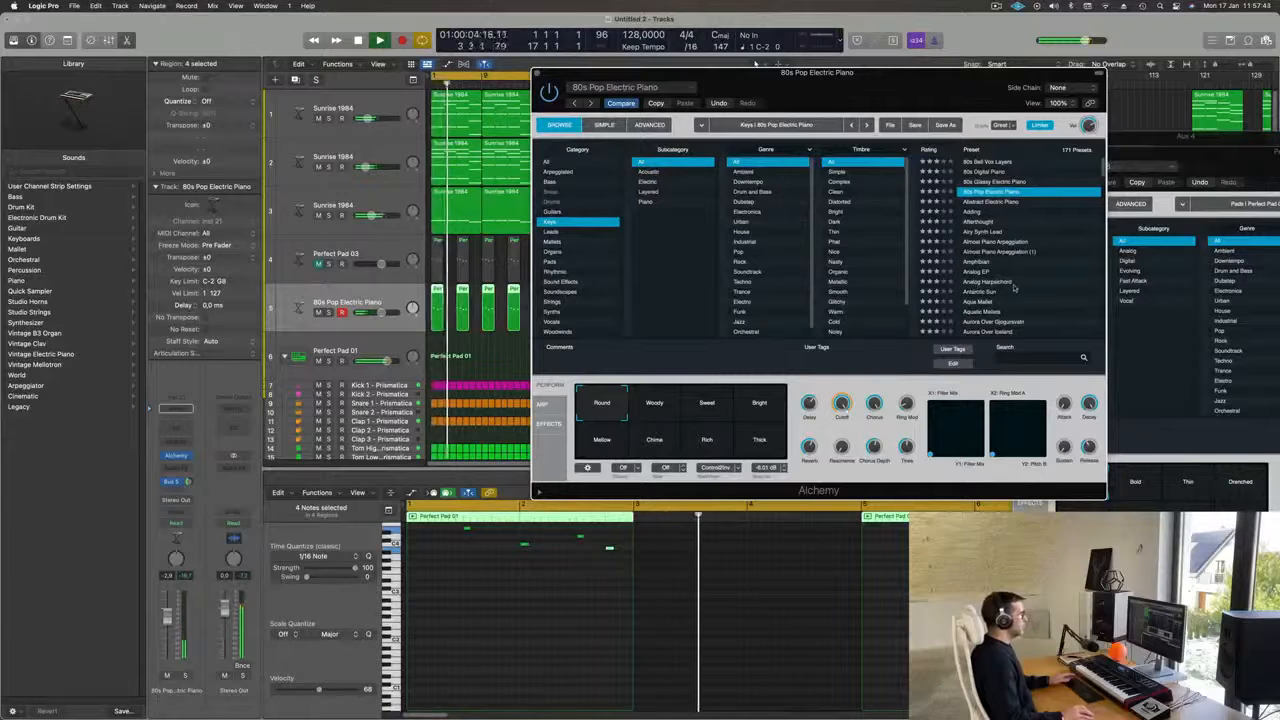
pyautogui.scroll(-1, 977, 286)
pyautogui.click(985, 273)
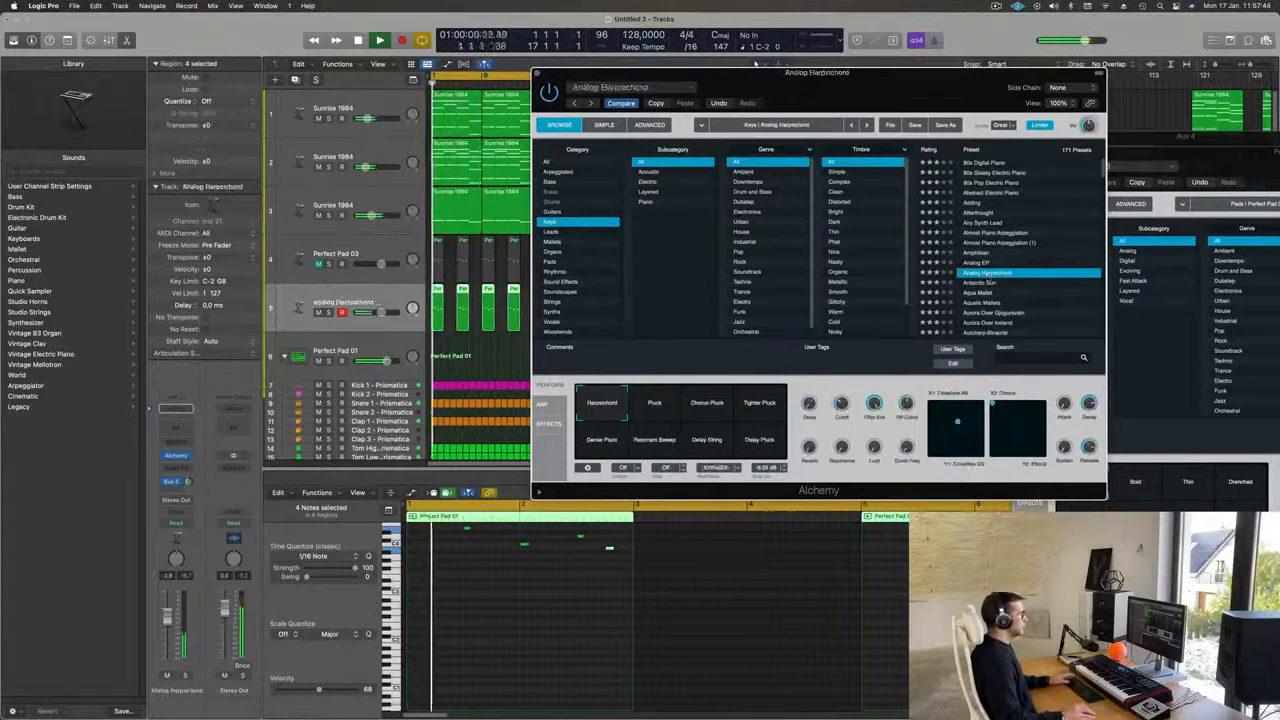
# Try the Crystal Bells and Dirty House Organ presets on the duplicate track.
pyautogui.scroll(-5, 1000, 278)
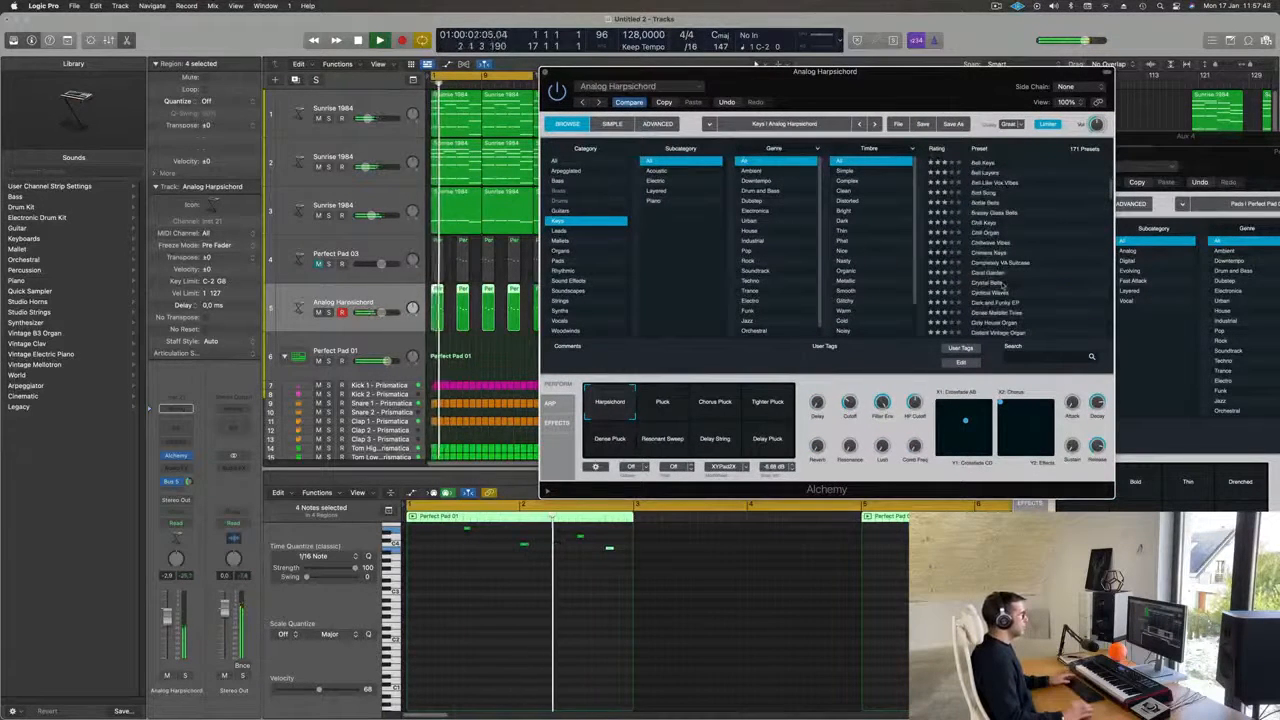
pyautogui.click(1002, 284)
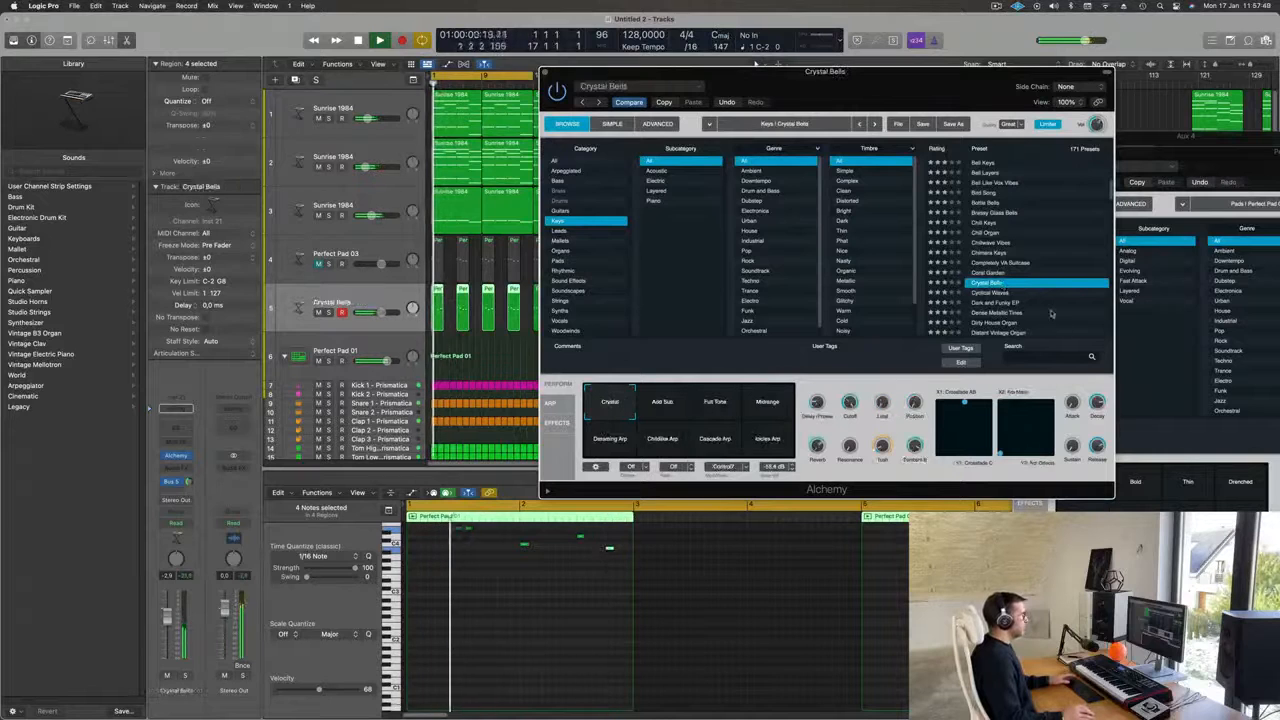
pyautogui.scroll(-3, 1050, 314)
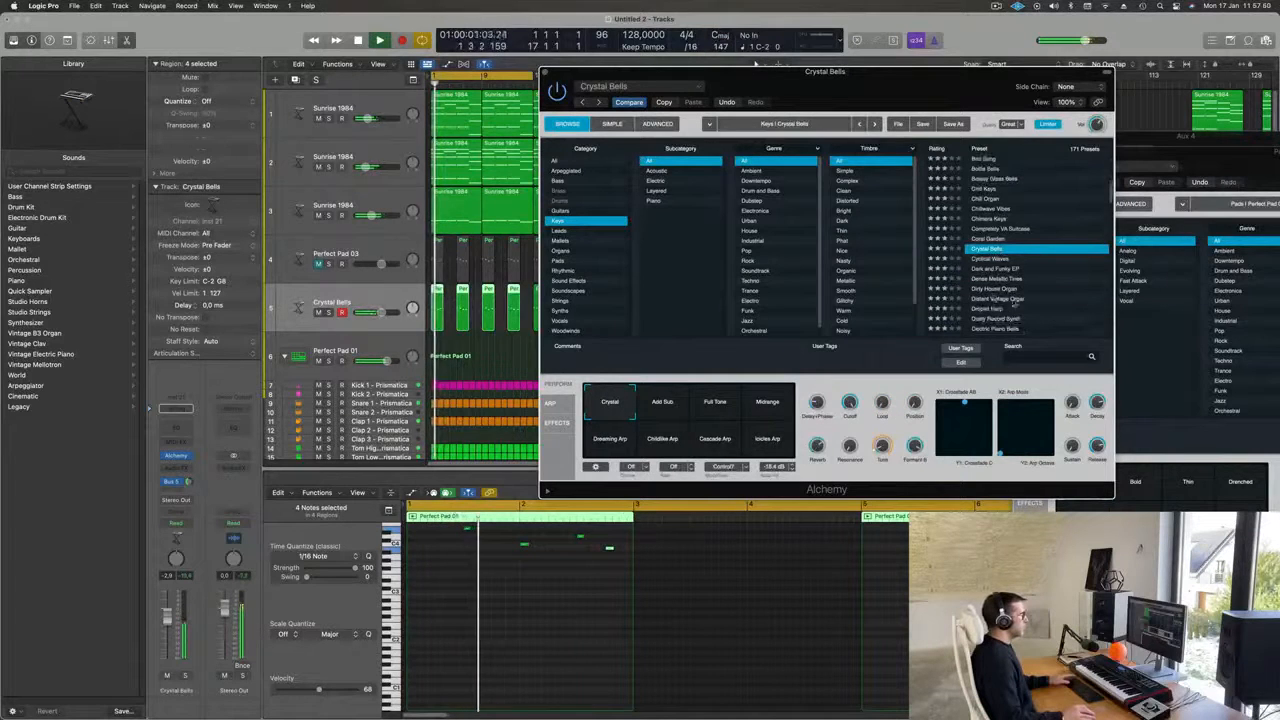
pyautogui.click(1066, 290)
pyautogui.scroll(-4, 990, 292)
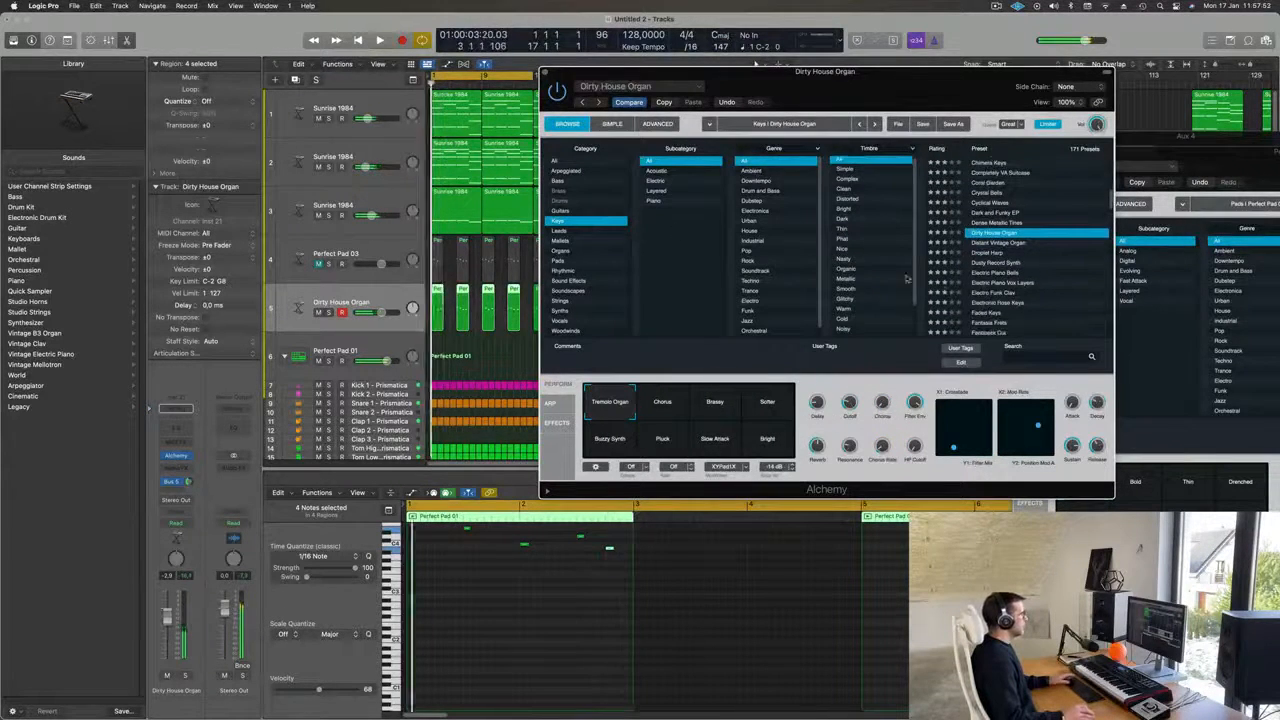
# Try the Electro Funk Clav preset on the duplicate track and load Faded Keys.
pyautogui.click(984, 293)
pyautogui.scroll(-2, 990, 294)
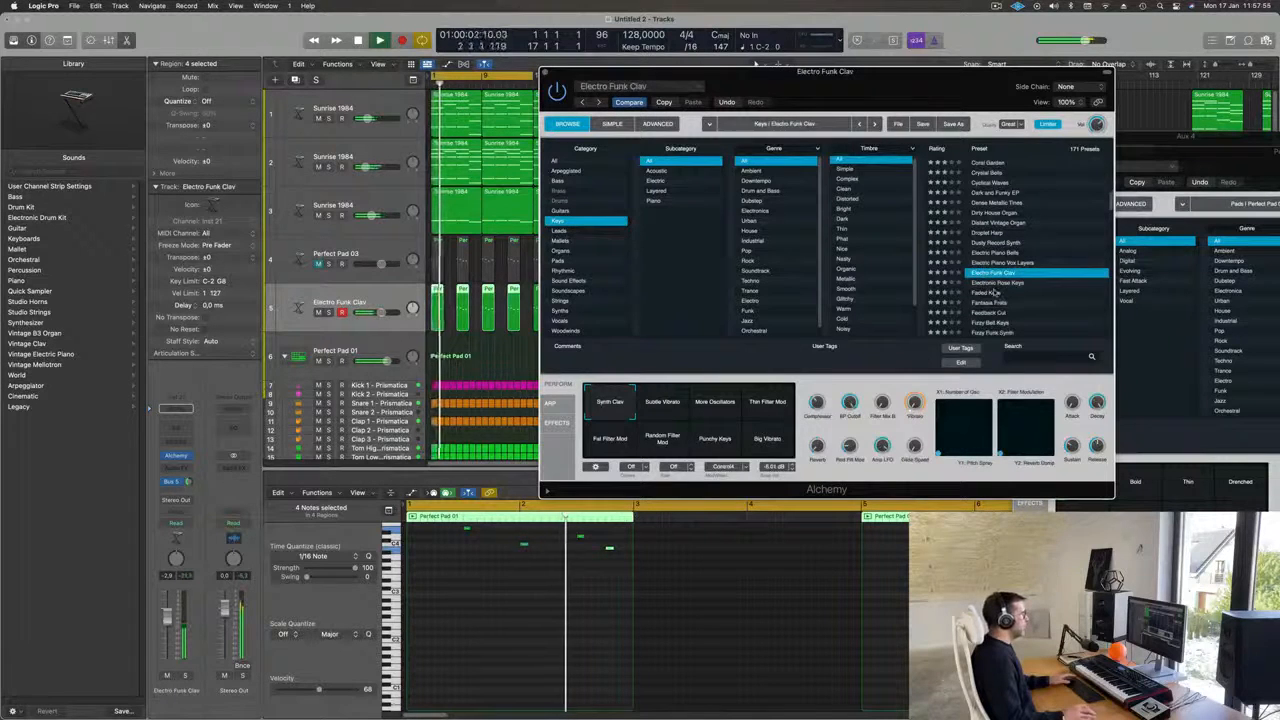
pyautogui.click(996, 292)
pyautogui.scroll(-3, 1044, 281)
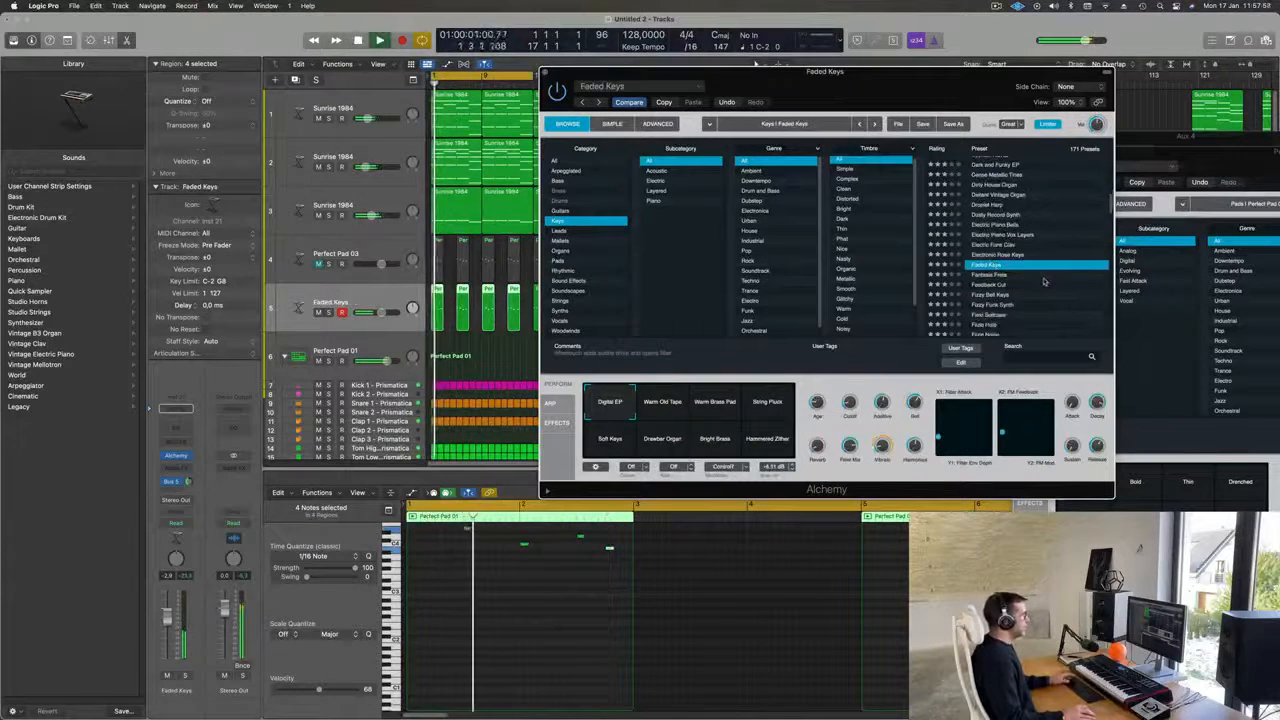
# Try the Flute Phonics and FM Dark Electric Piano presets on the duplicate track.
pyautogui.scroll(-4, 1042, 284)
pyautogui.click(981, 300)
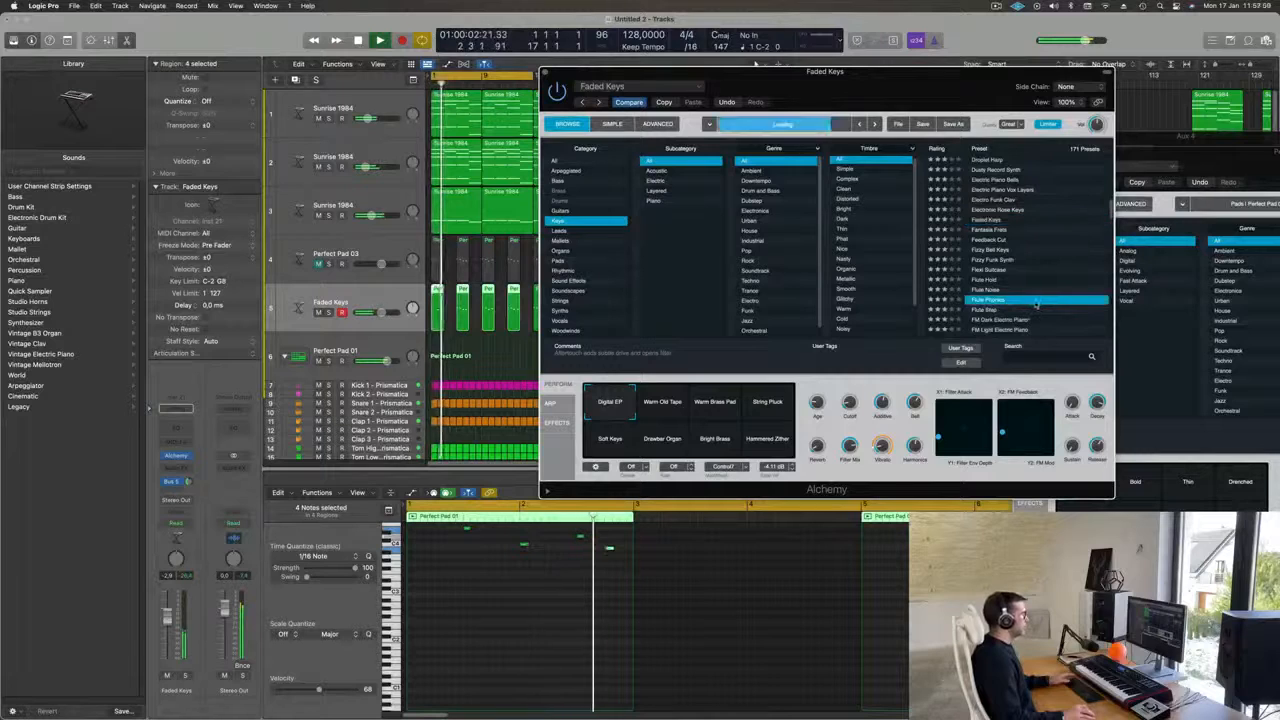
pyautogui.scroll(-3, 1046, 278)
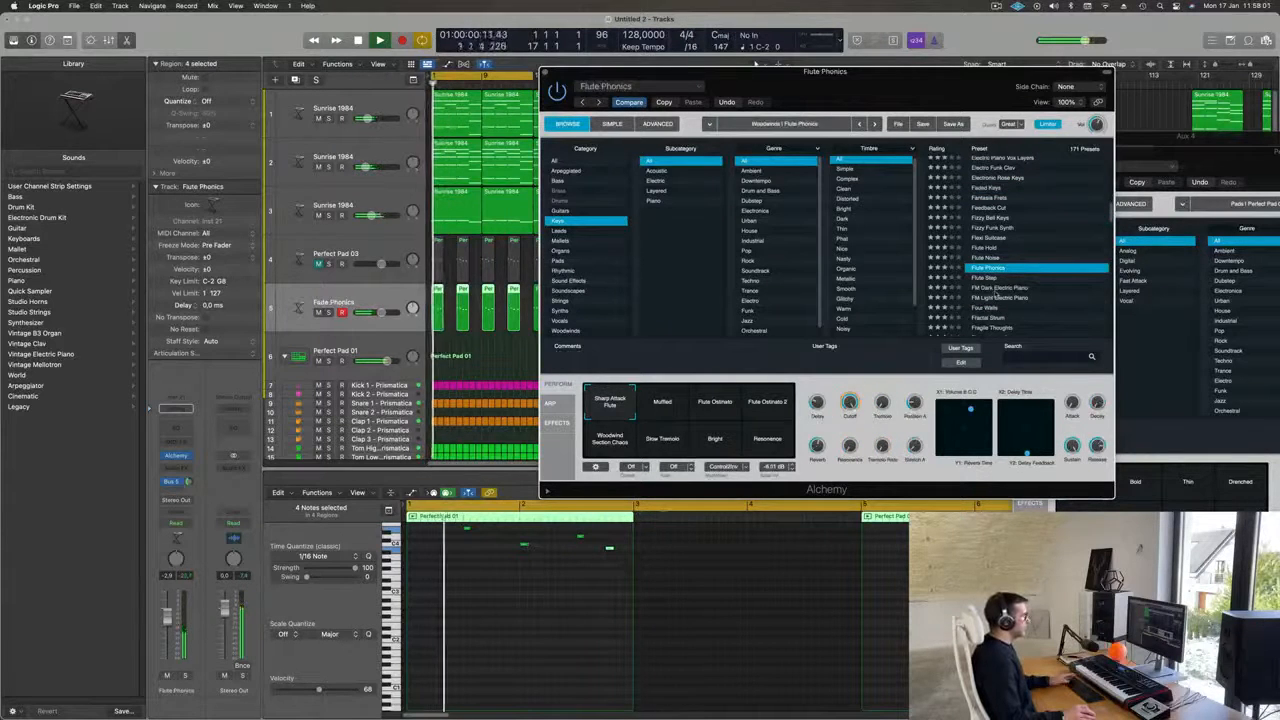
pyautogui.click(1040, 287)
# Try the Fractal Strum and Harpsichord Synth presets on the duplicate track.
pyautogui.scroll(-3, 1032, 281)
pyautogui.scroll(-1, 1018, 280)
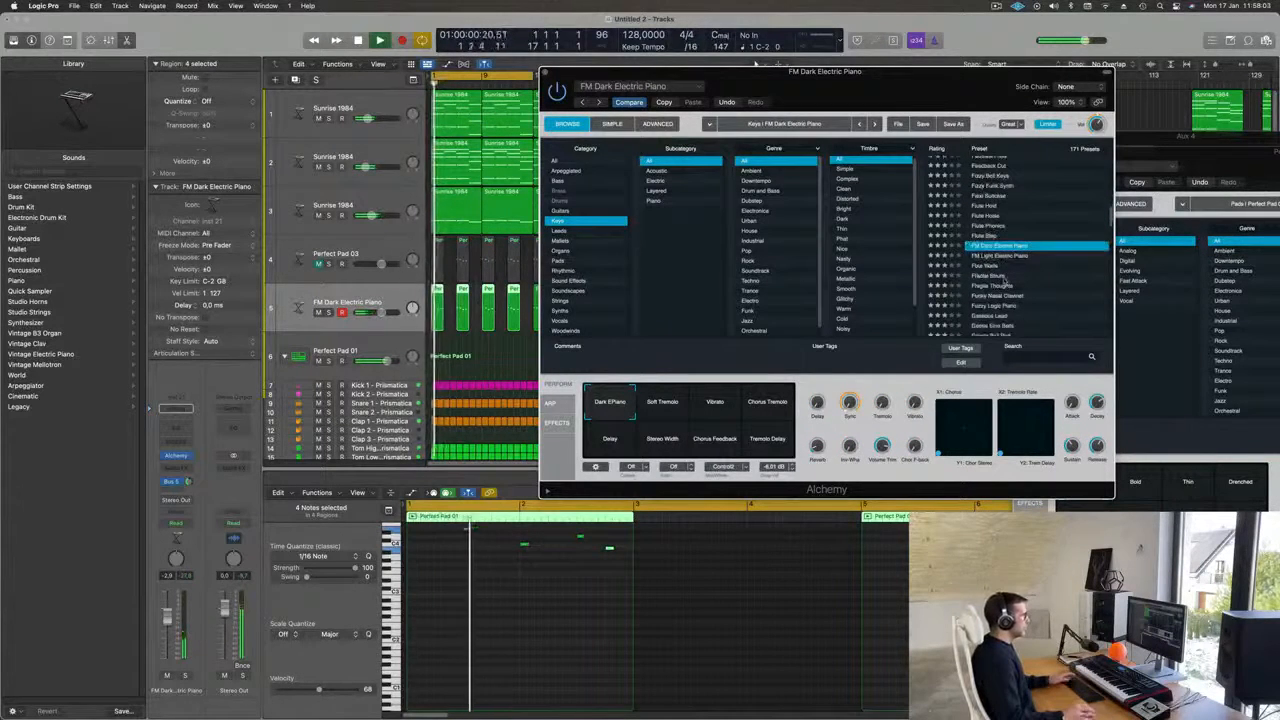
pyautogui.click(1004, 277)
pyautogui.scroll(-3, 1040, 272)
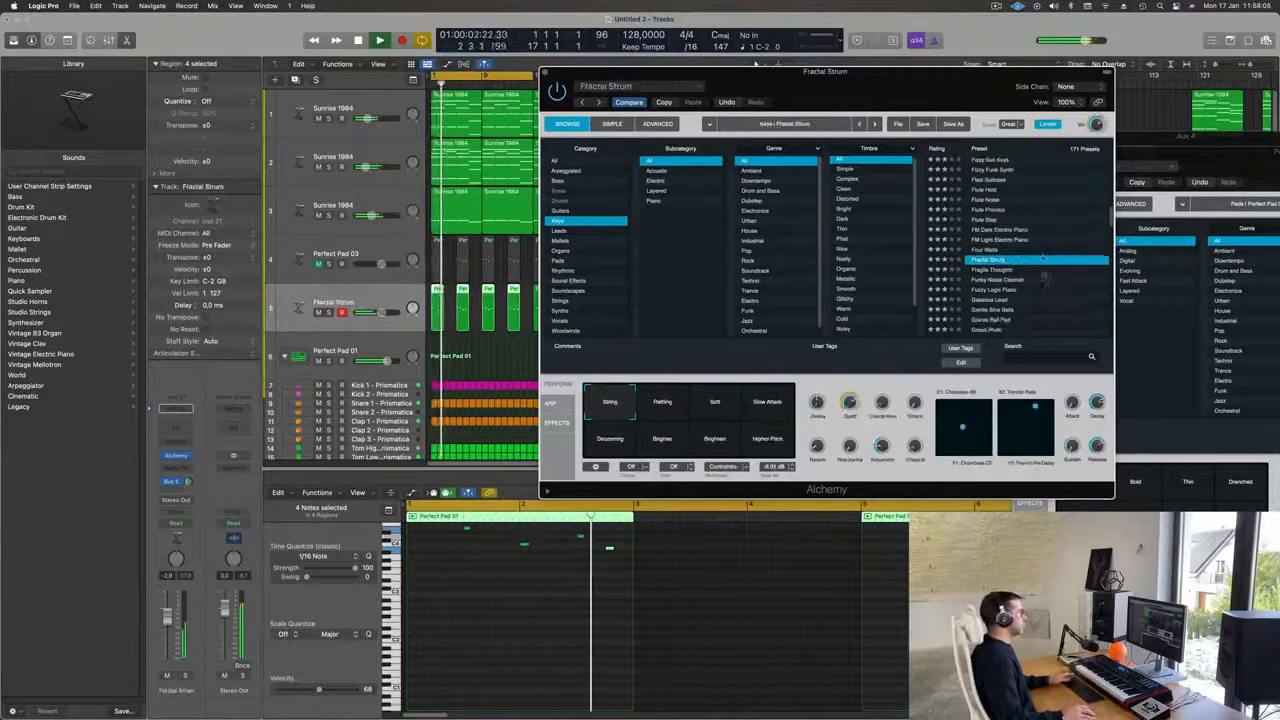
pyautogui.scroll(-3, 1040, 274)
pyautogui.scroll(-3, 1042, 270)
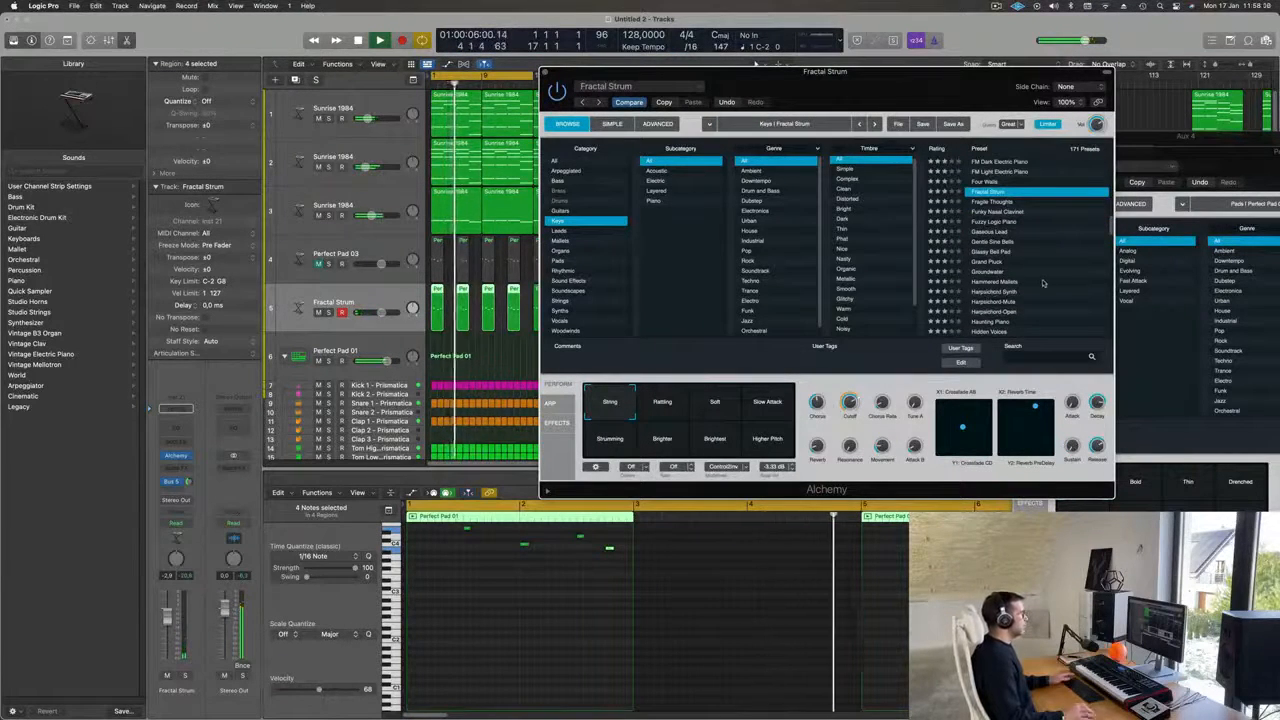
pyautogui.click(1044, 291)
# Try the Ice Piano and Jug Kalimba presets on the duplicate track.
pyautogui.scroll(-6, 1050, 268)
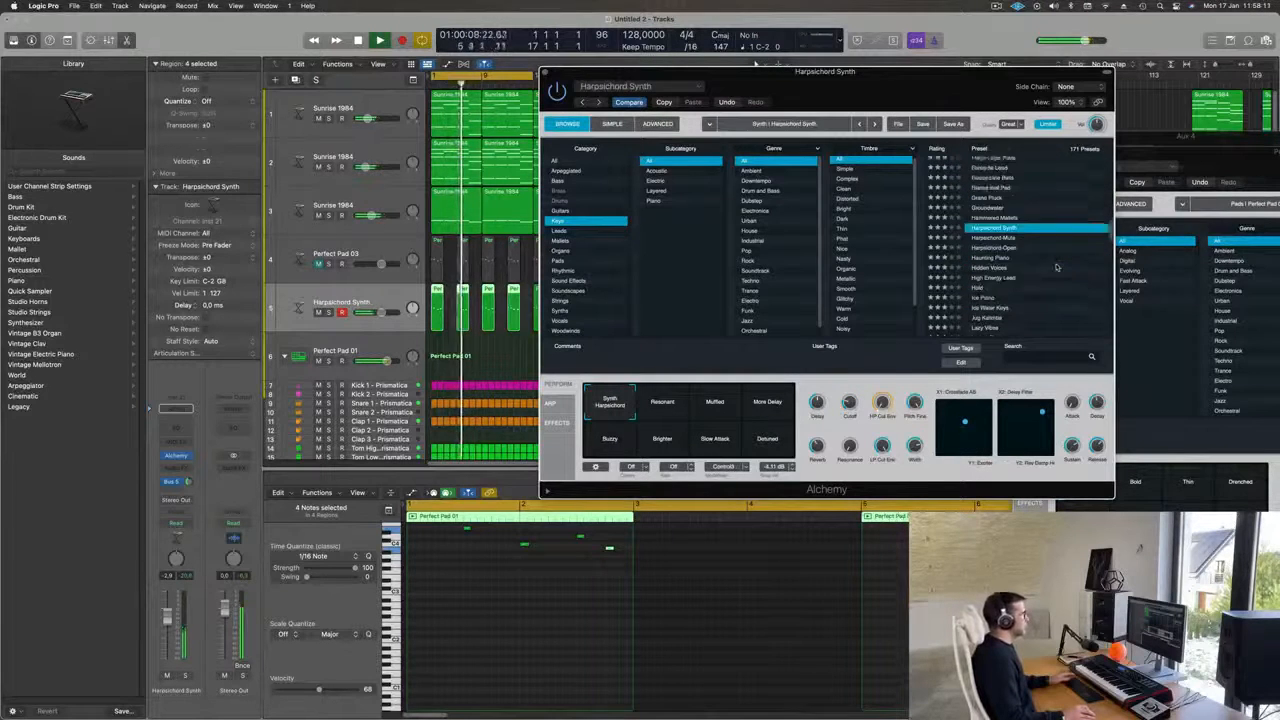
pyautogui.scroll(-3, 1056, 266)
pyautogui.click(985, 263)
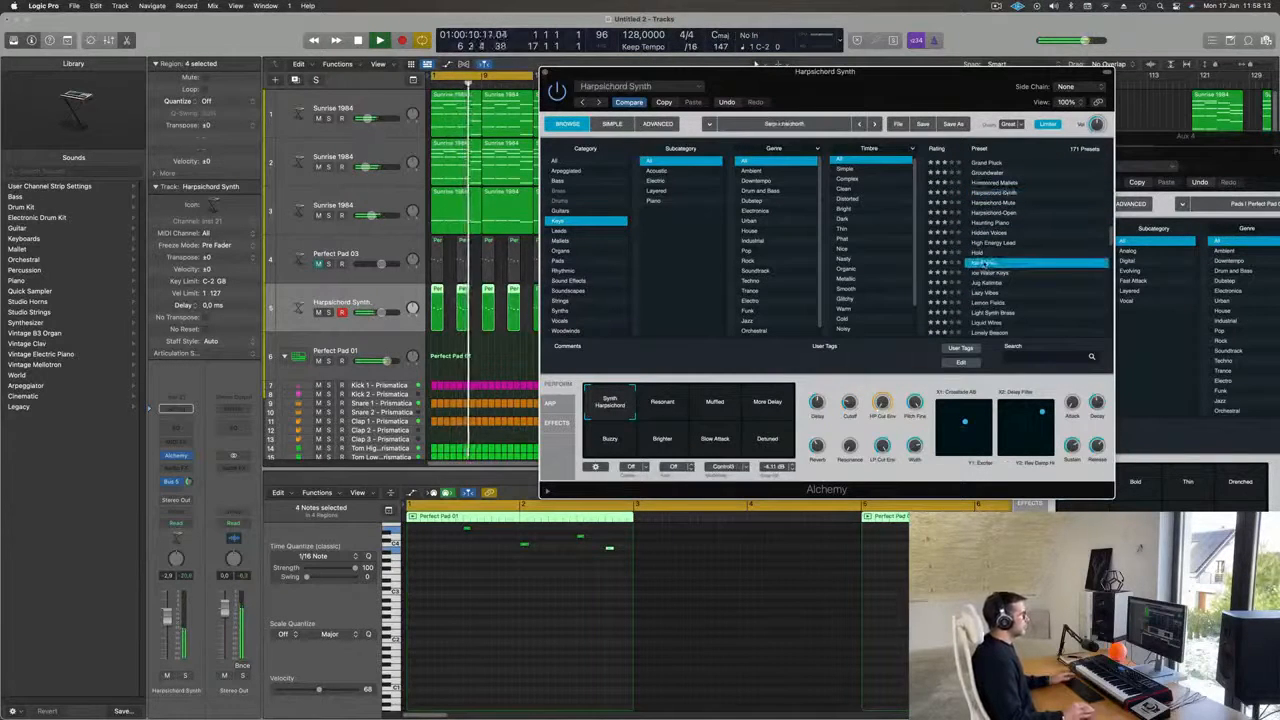
pyautogui.scroll(-2, 1056, 260)
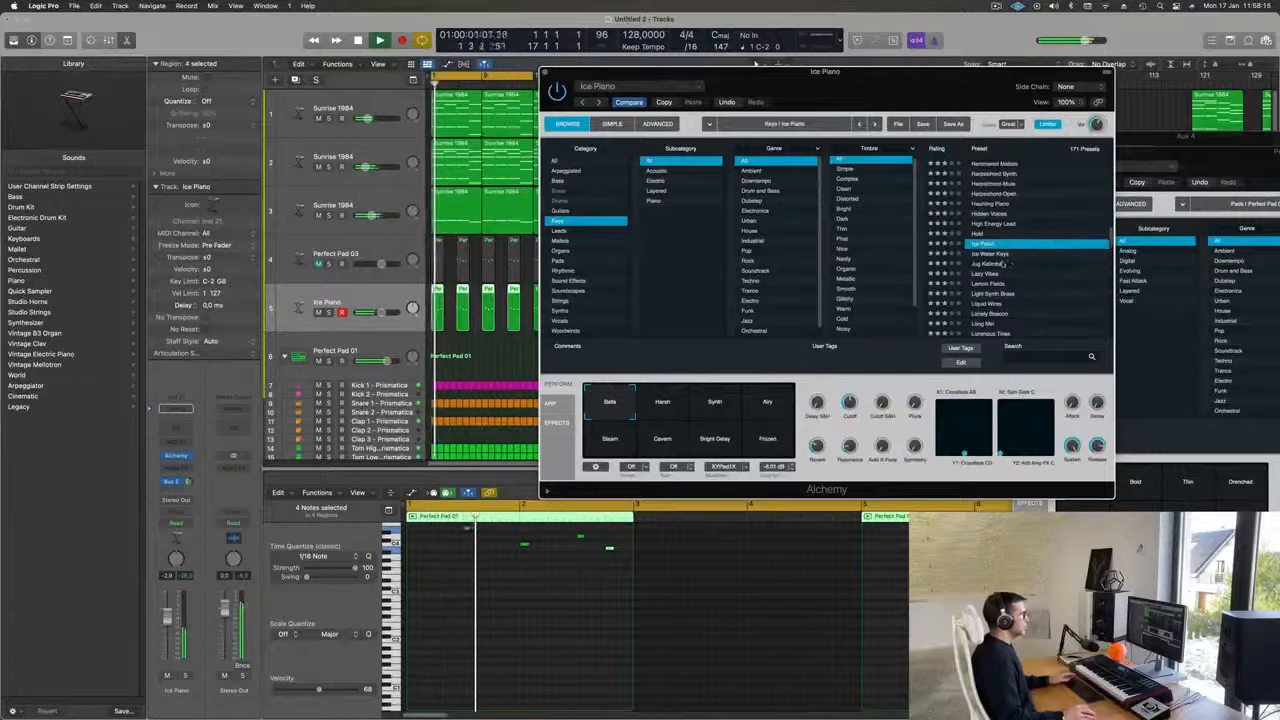
pyautogui.click(1058, 263)
# Load the Light Synth Brass preset on the duplicate track and switch it to the Bright Tremolo variation.
pyautogui.scroll(-6, 1064, 290)
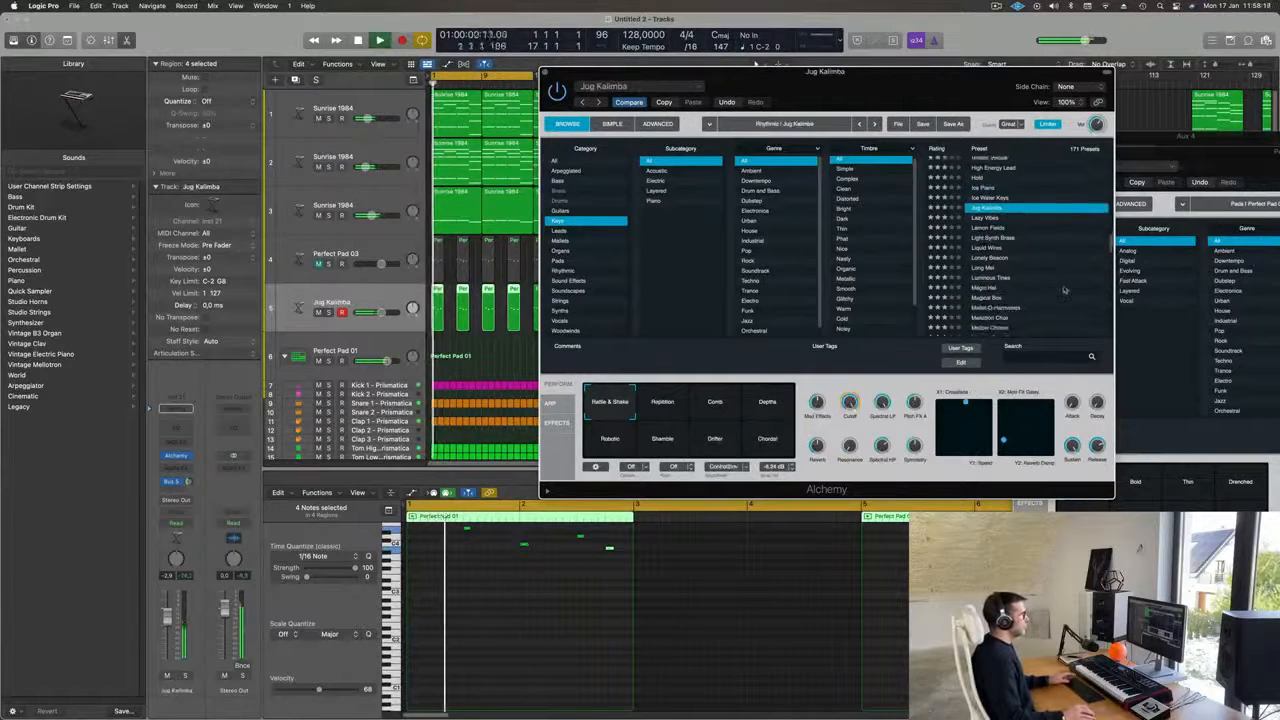
pyautogui.click(990, 210)
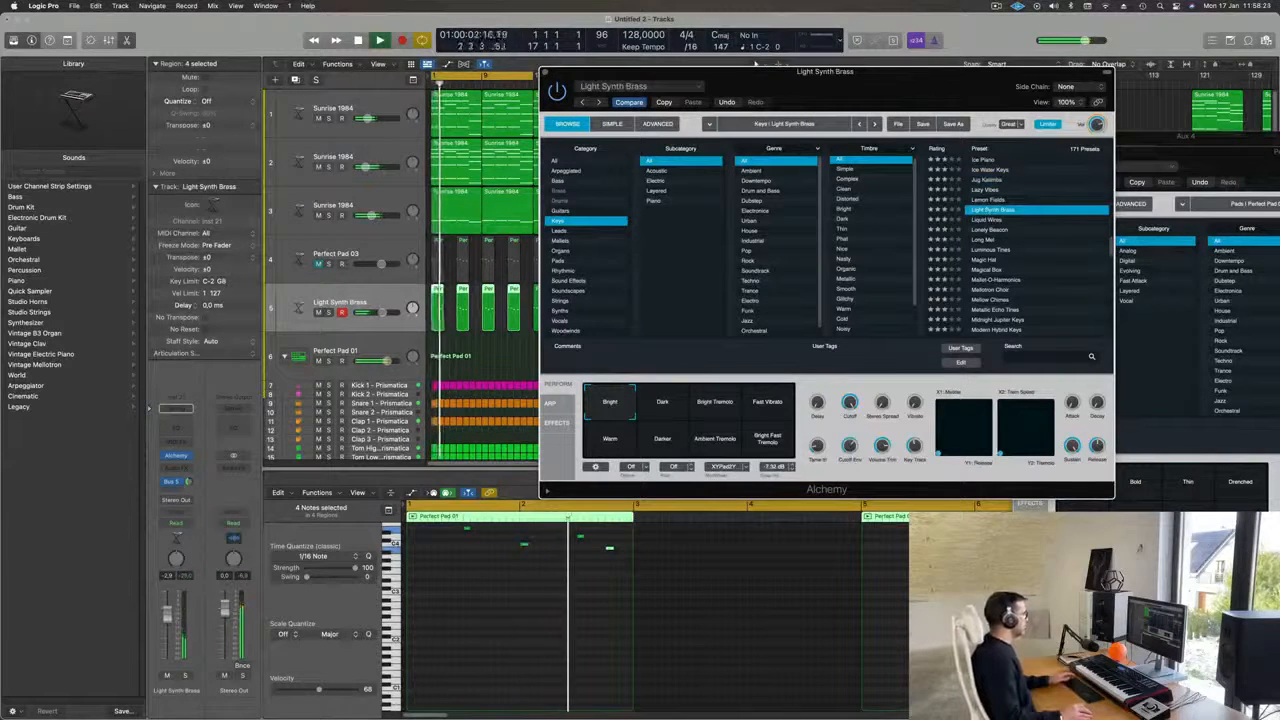
pyautogui.click(726, 402)
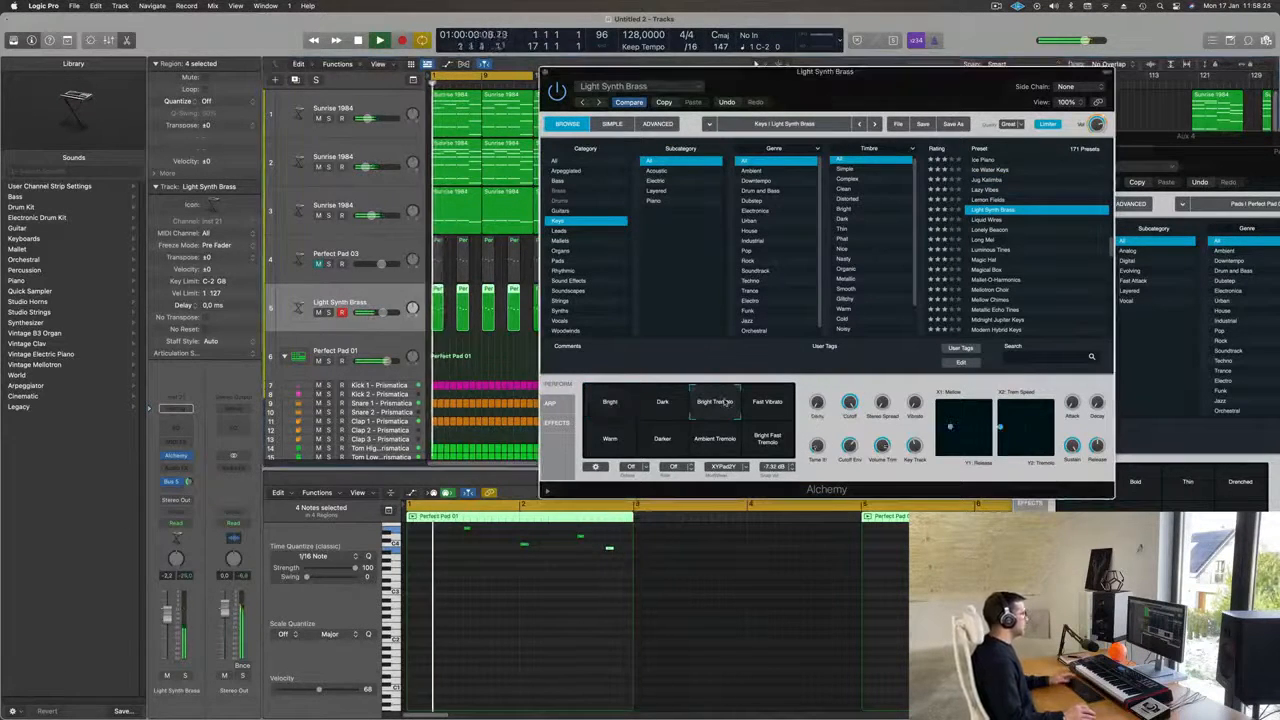
# Raise the Light Synth Brass track's volume slightly and choose its Fast Vibrato snapshot after auditioning the tremolo variants.
pyautogui.click(769, 414)
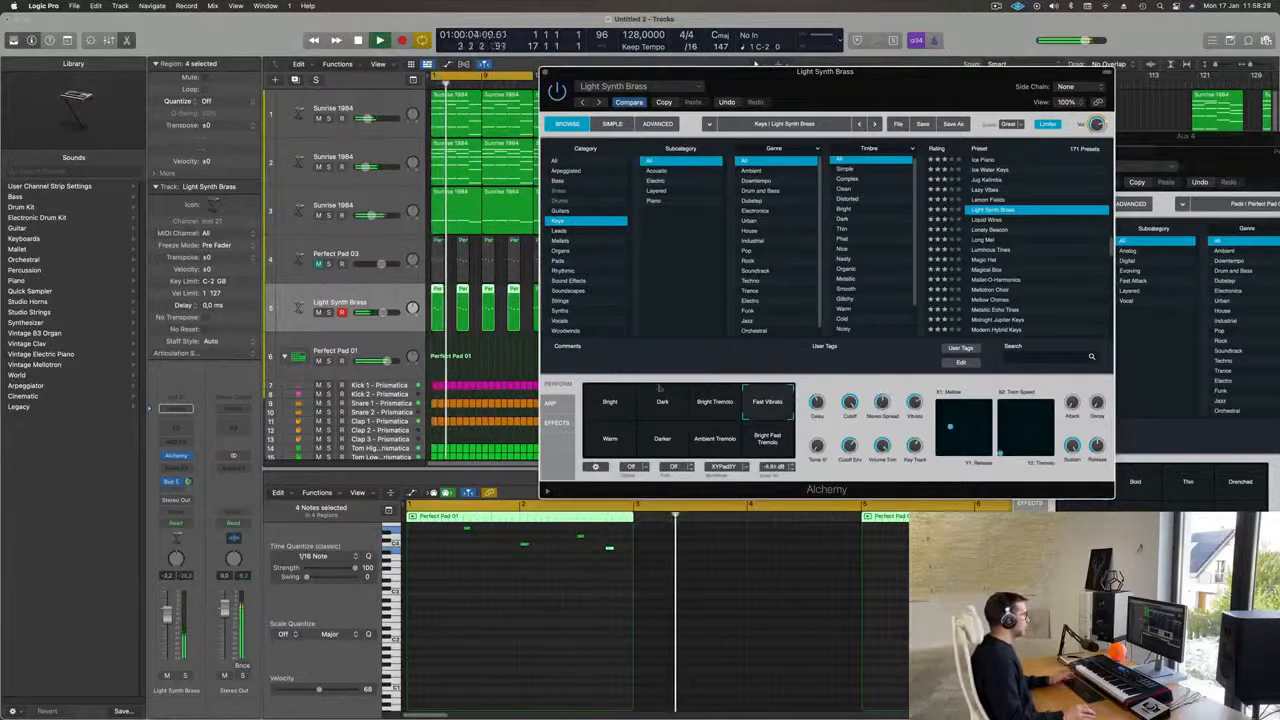
pyautogui.moveTo(168, 621); pyautogui.dragTo(167, 618)
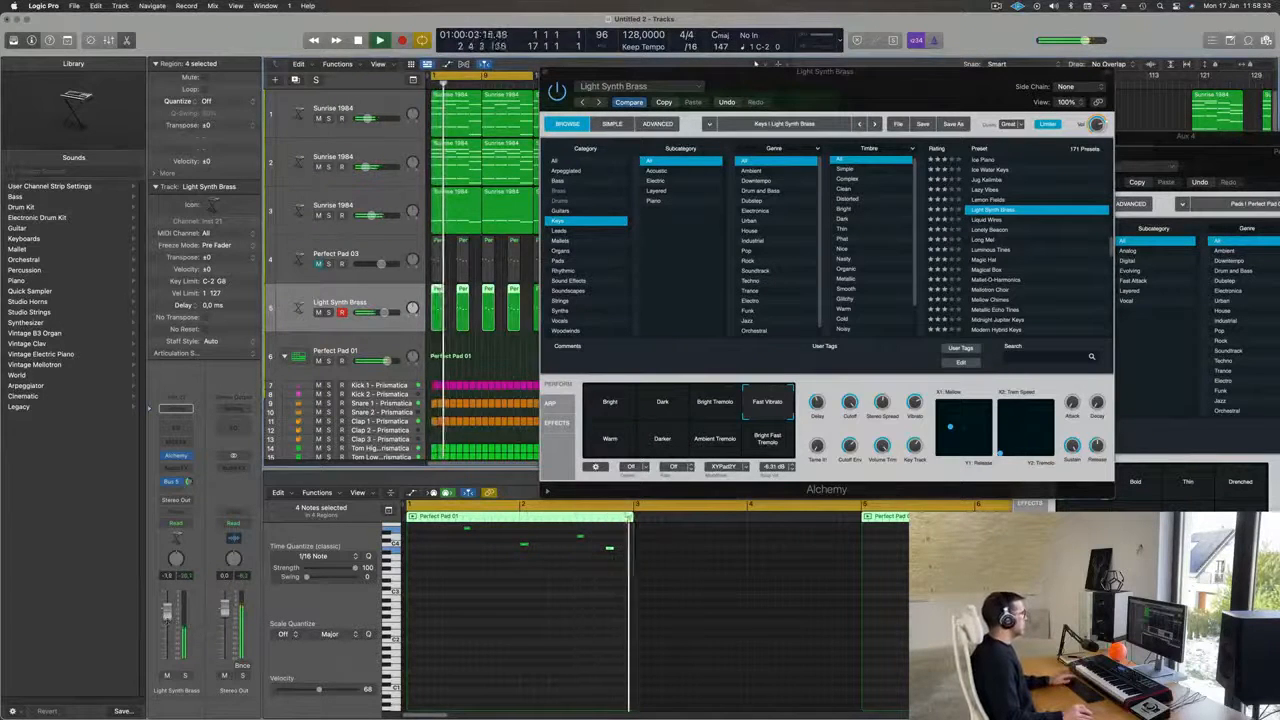
pyautogui.click(604, 449)
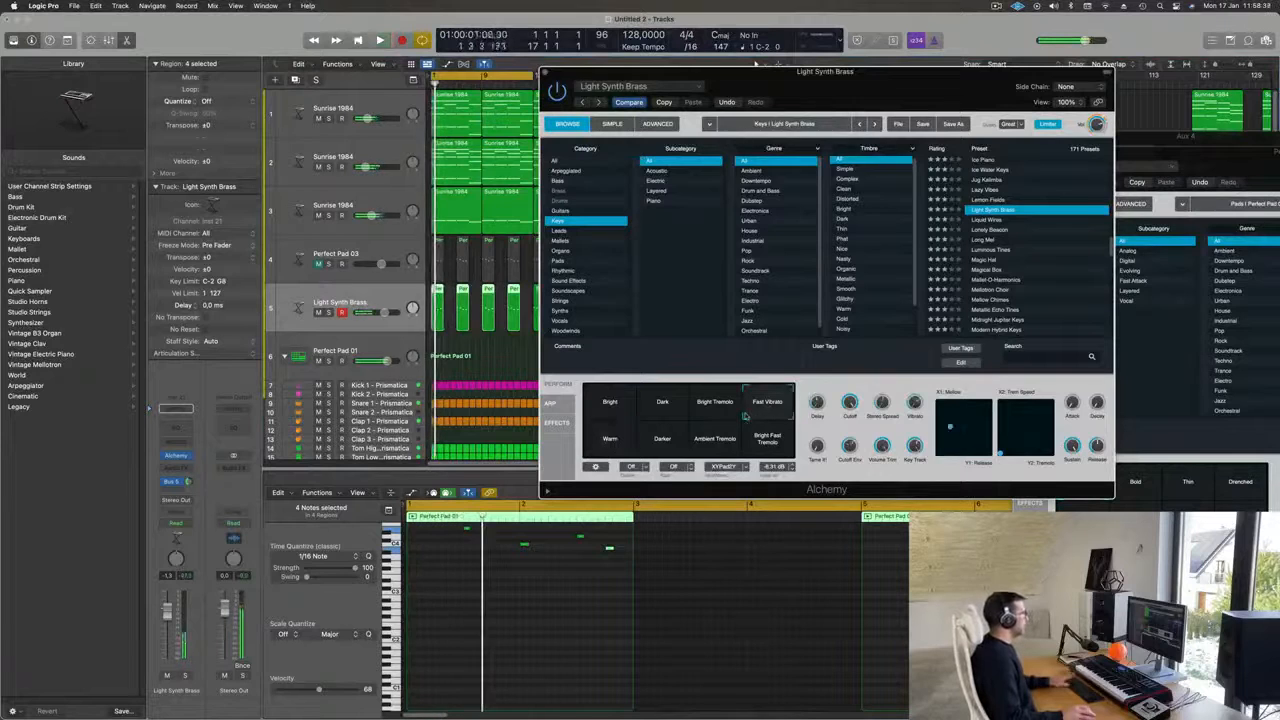
pyautogui.click(733, 447)
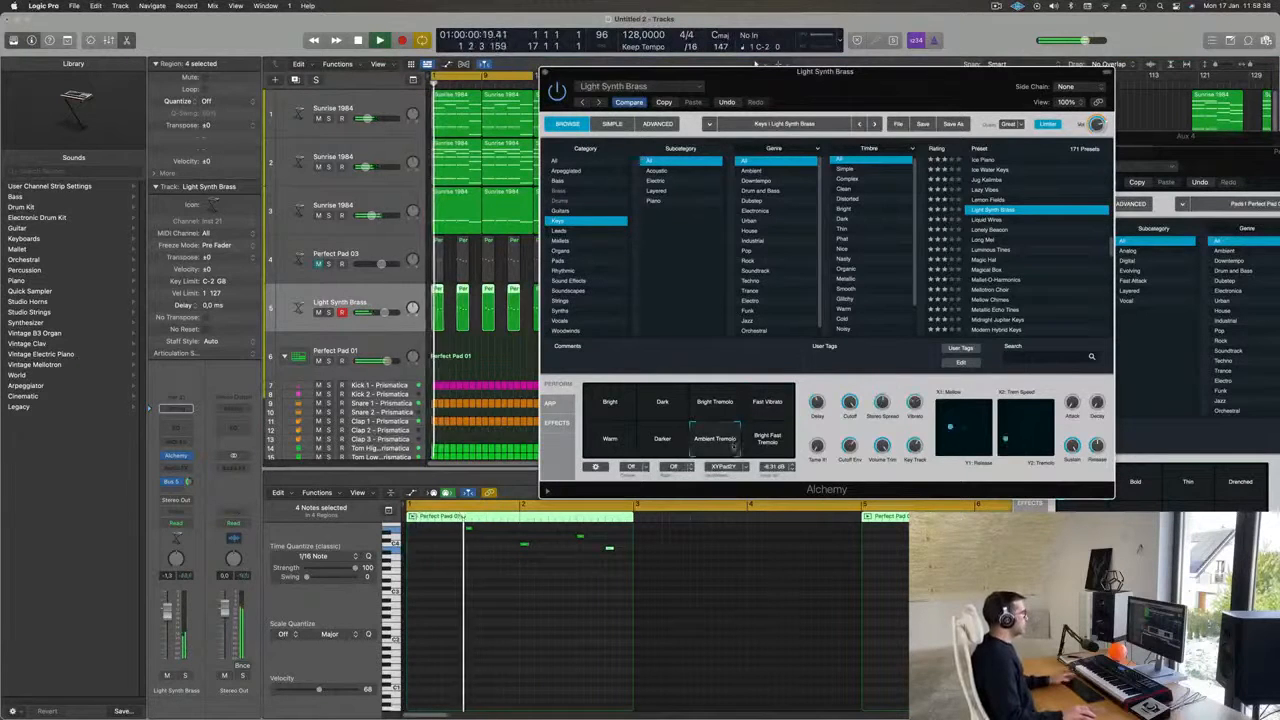
pyautogui.click(768, 440)
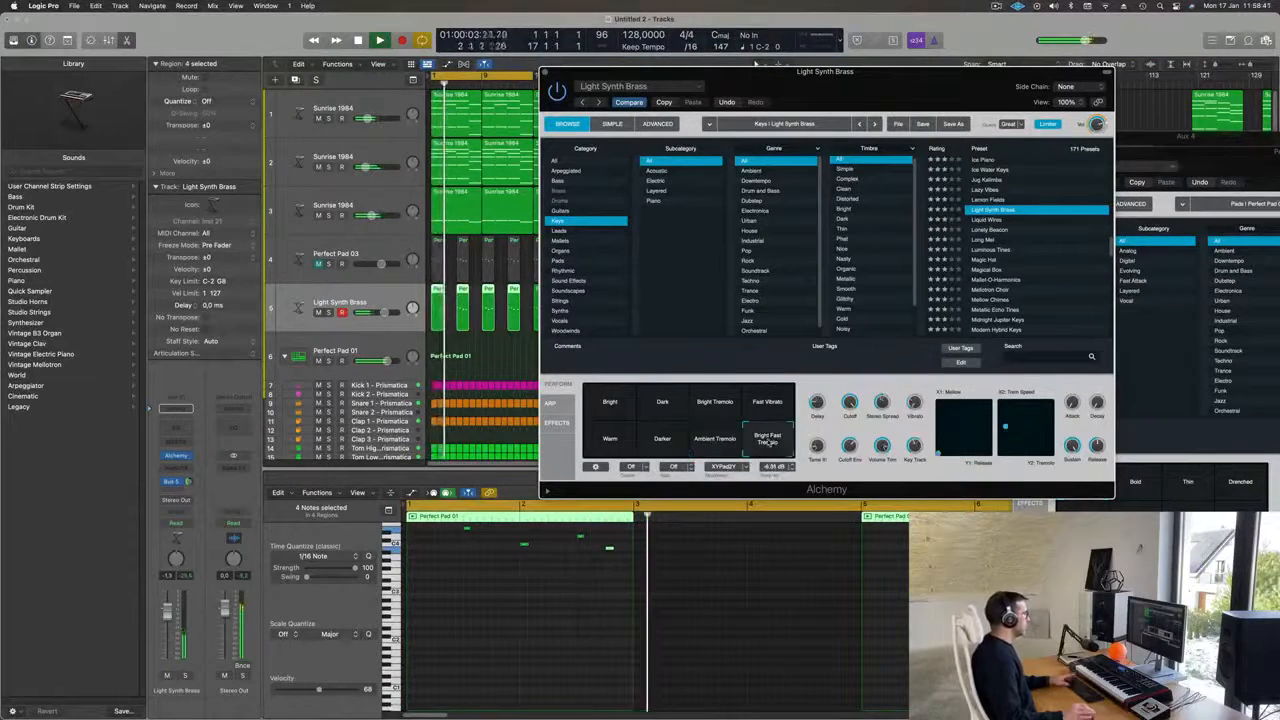
pyautogui.click(714, 446)
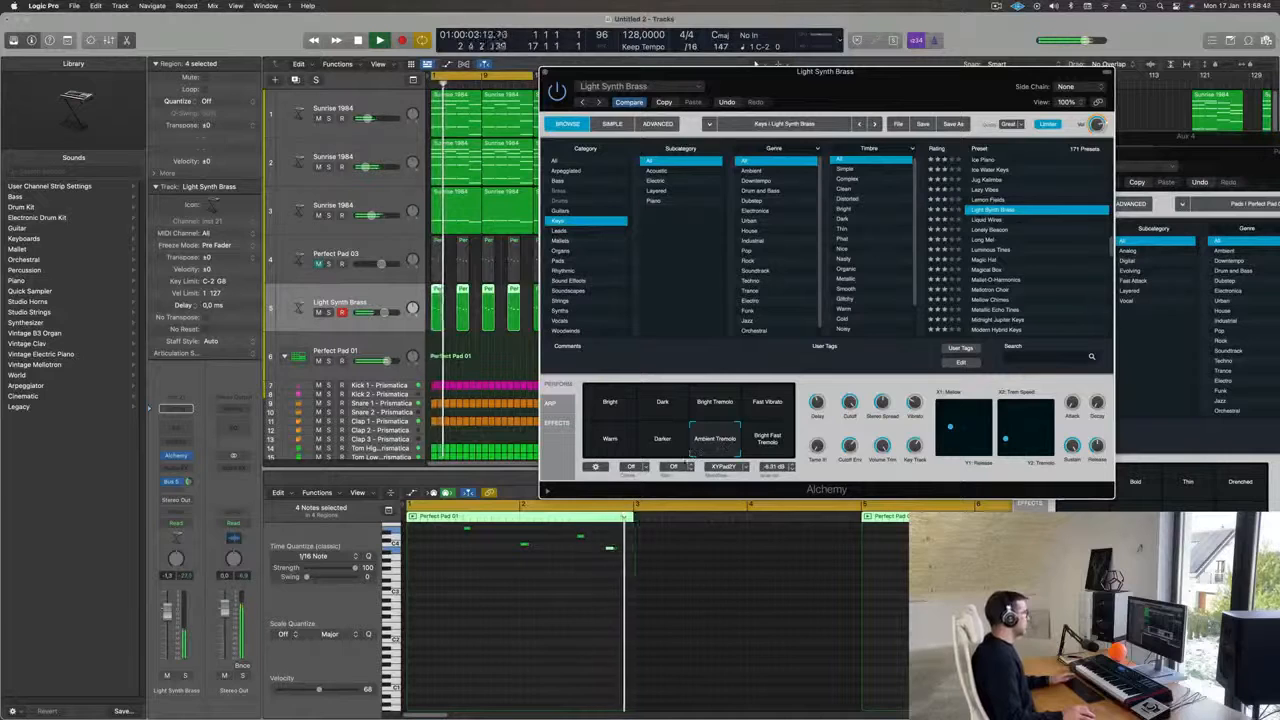
pyautogui.click(771, 413)
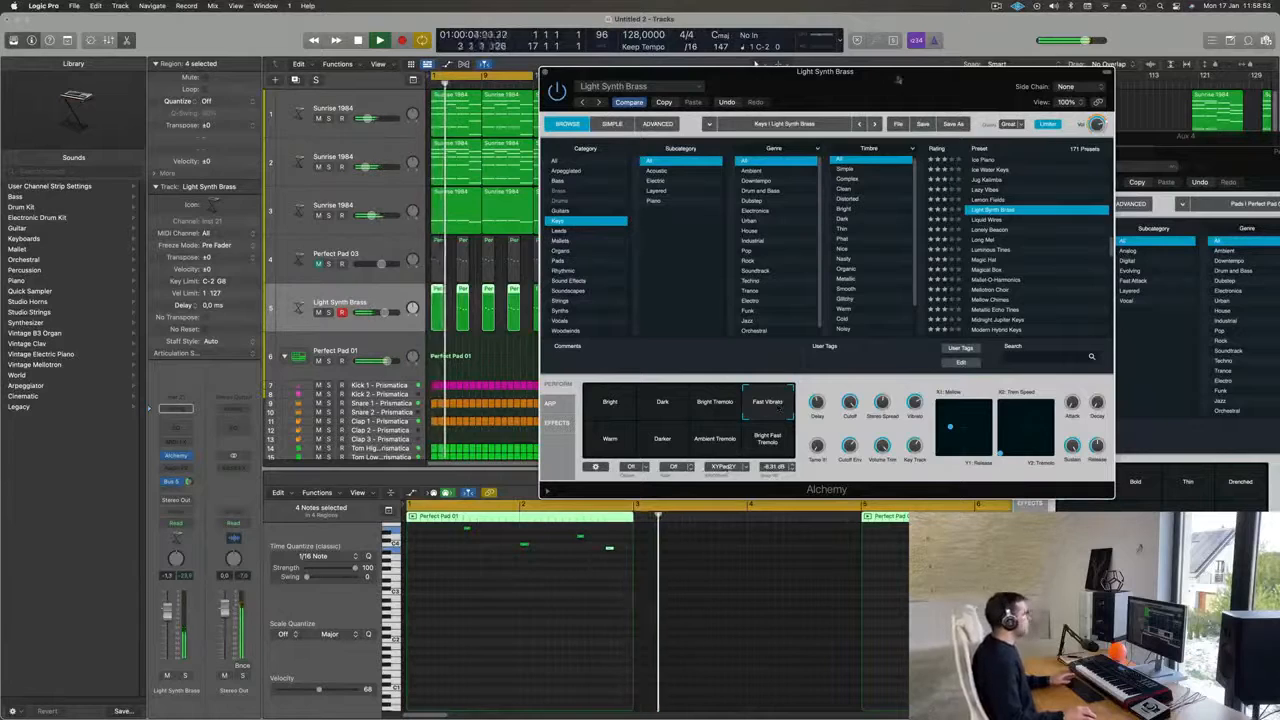
pyautogui.moveTo(898, 94); pyautogui.dragTo(815, 141)
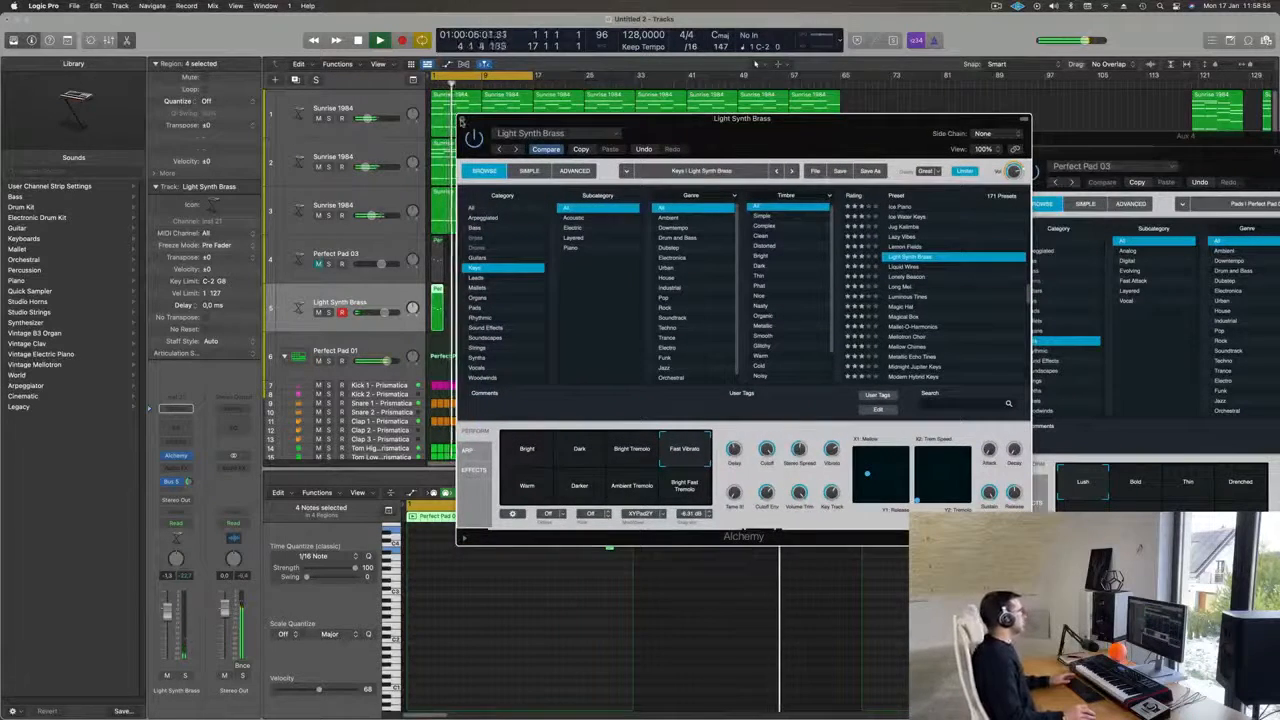
pyautogui.click(461, 120)
# Duplicate the third Sunrise 1984 track, keeping the same synth and channel settings.
pyautogui.press('super+Left')
pyautogui.press('super+Left')
pyautogui.press('super+Right')
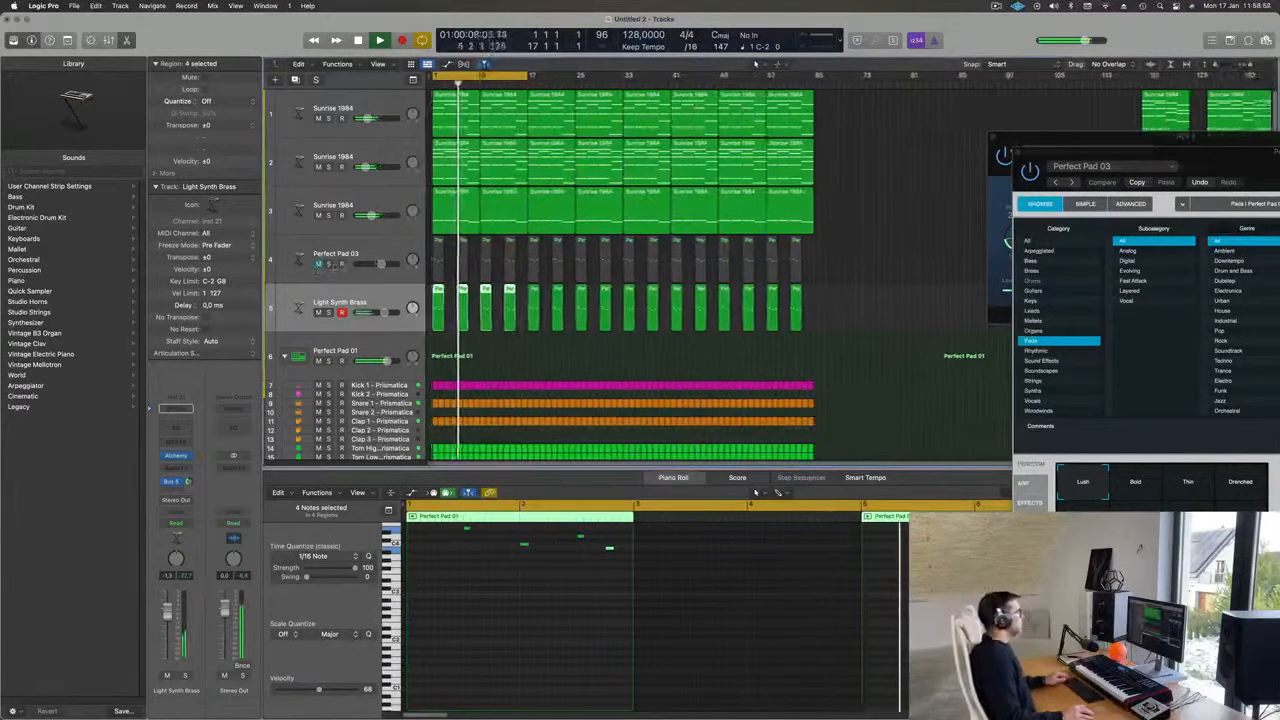
pyautogui.press('super+Left')
pyautogui.press('super+Right')
pyautogui.press('super+Right')
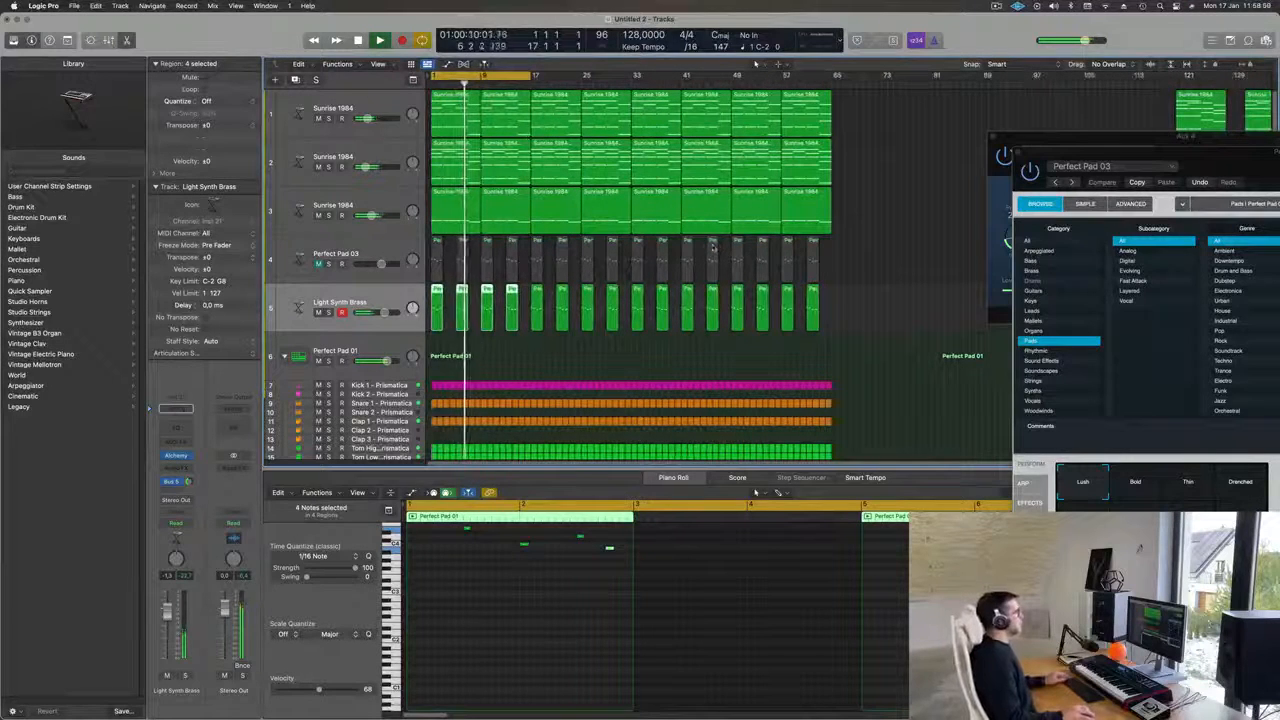
pyautogui.press('super+Right')
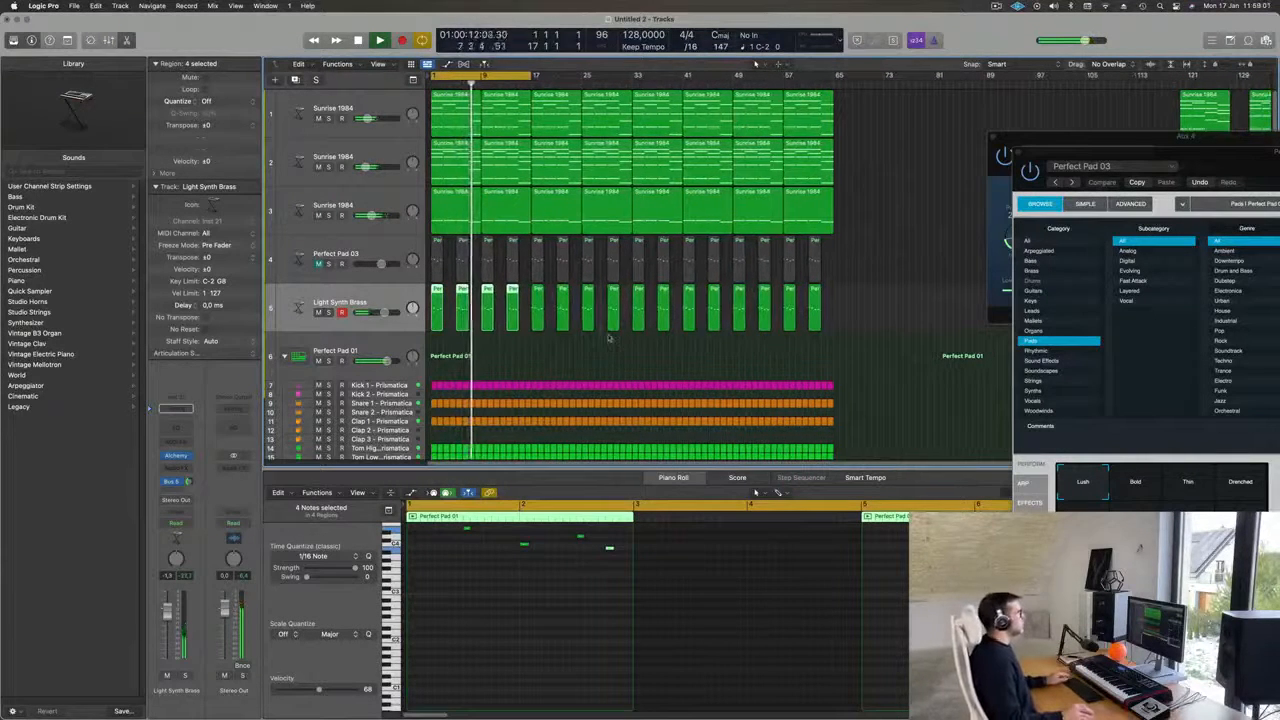
pyautogui.press('super+Right')
pyautogui.press('super+Right')
pyautogui.press('super+Right')
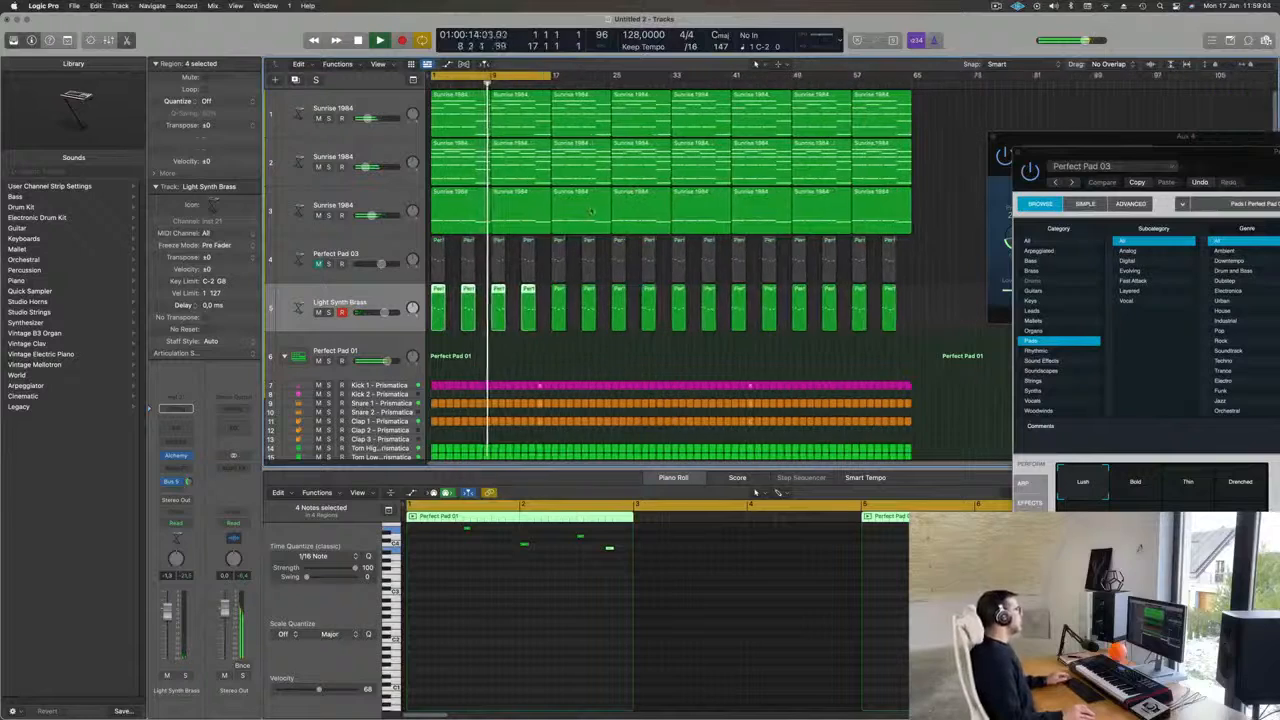
pyautogui.press('super+Left')
pyautogui.press('super+Up')
pyautogui.press('super+Up')
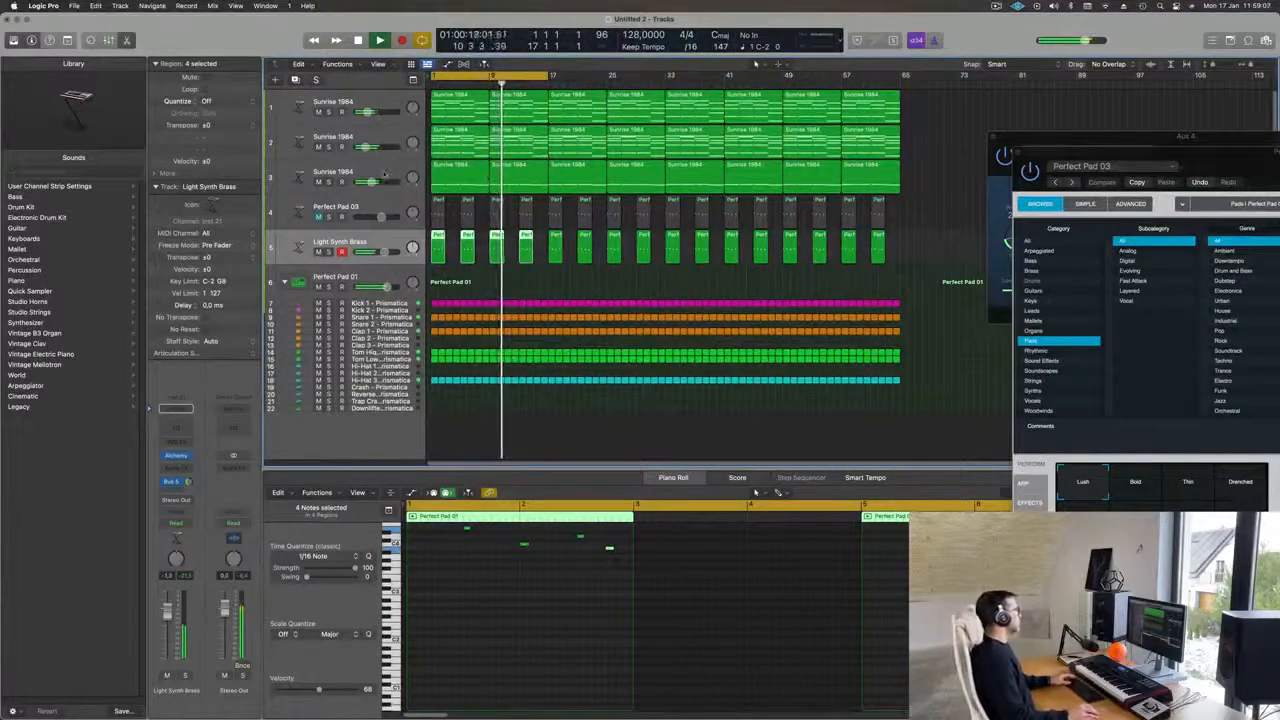
pyautogui.click(302, 173)
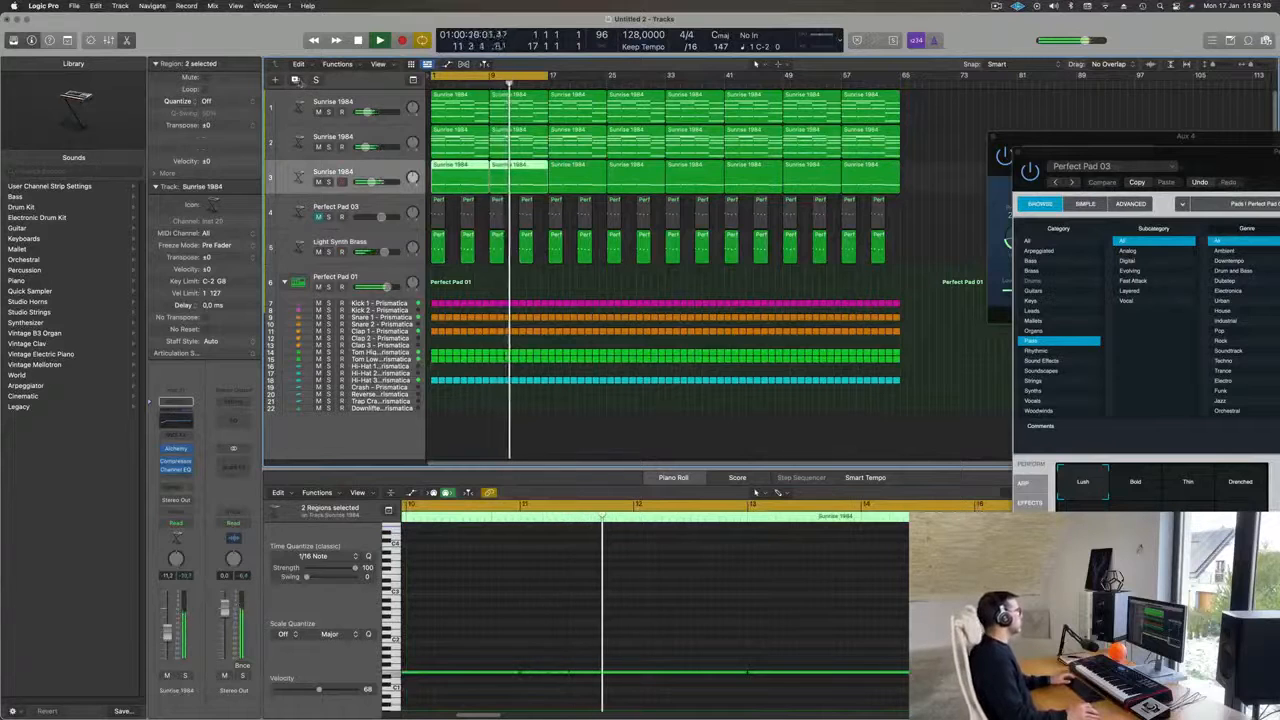
pyautogui.click(296, 80)
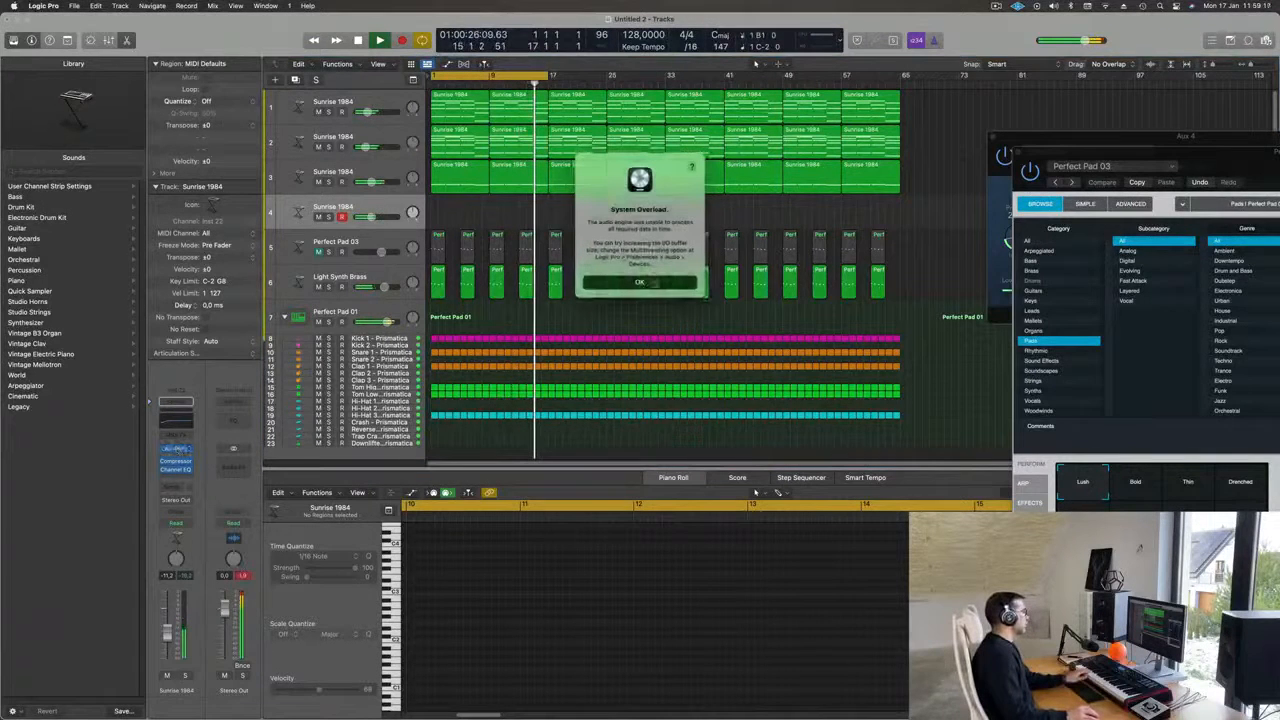
pyautogui.click(645, 282)
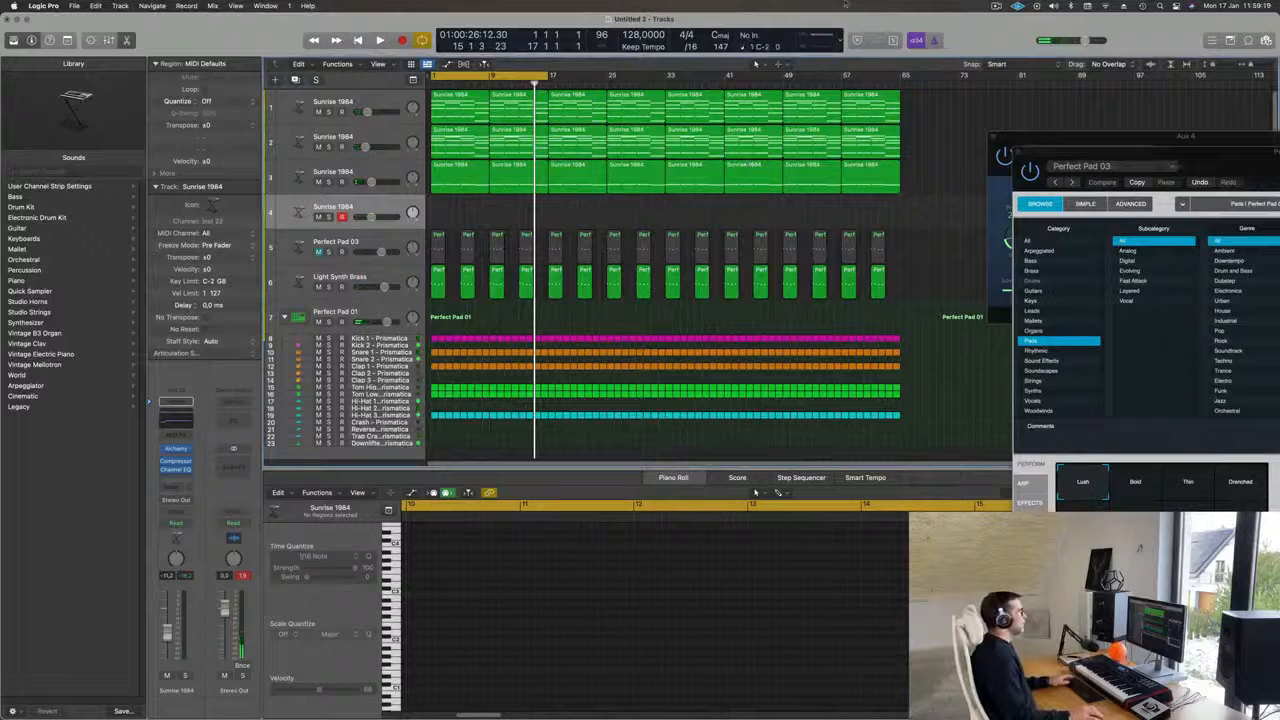
# Quit the background applications Chrome, Podcasts and Music.
pyautogui.rightClick(539, 695)
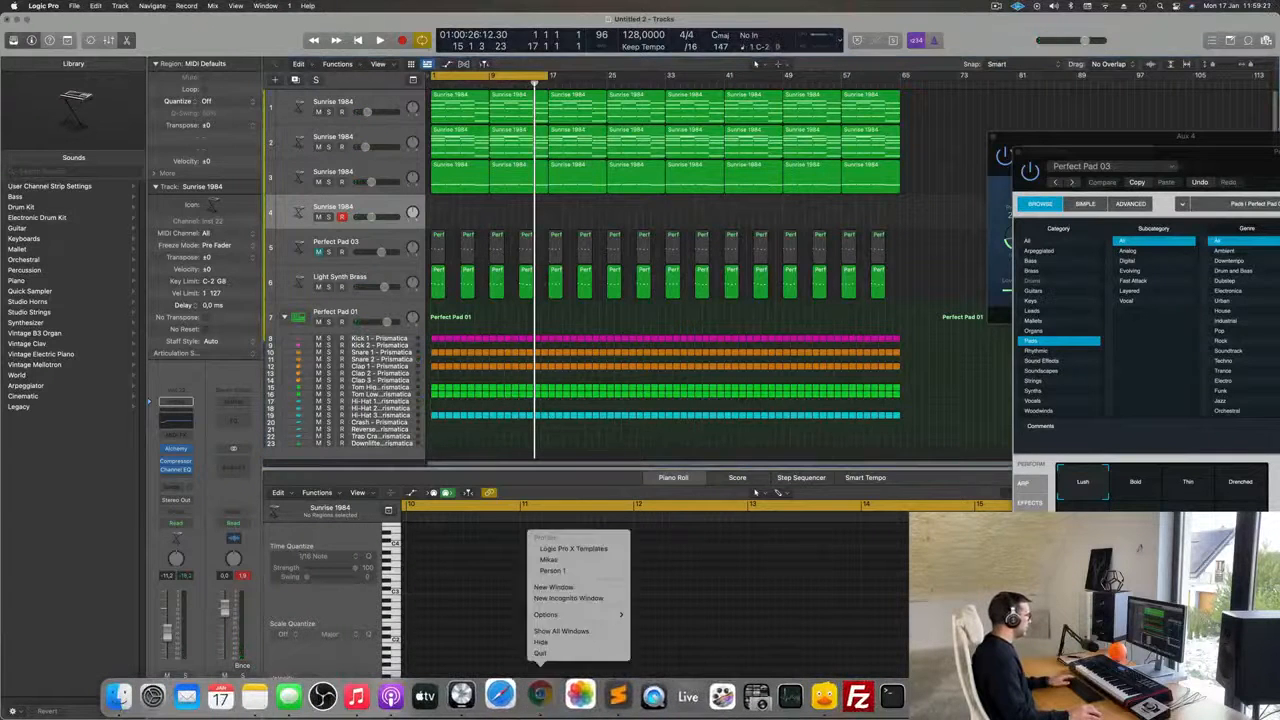
pyautogui.click(541, 653)
pyautogui.rightClick(403, 695)
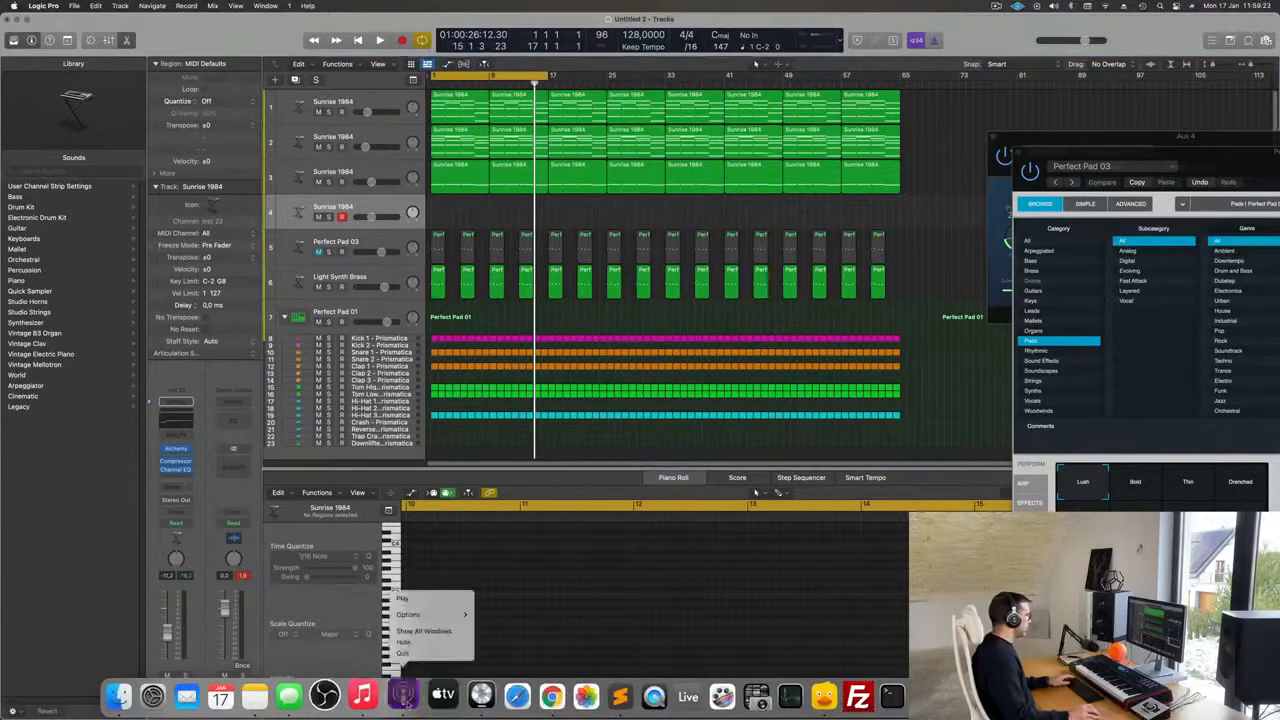
pyautogui.click(420, 658)
pyautogui.rightClick(368, 695)
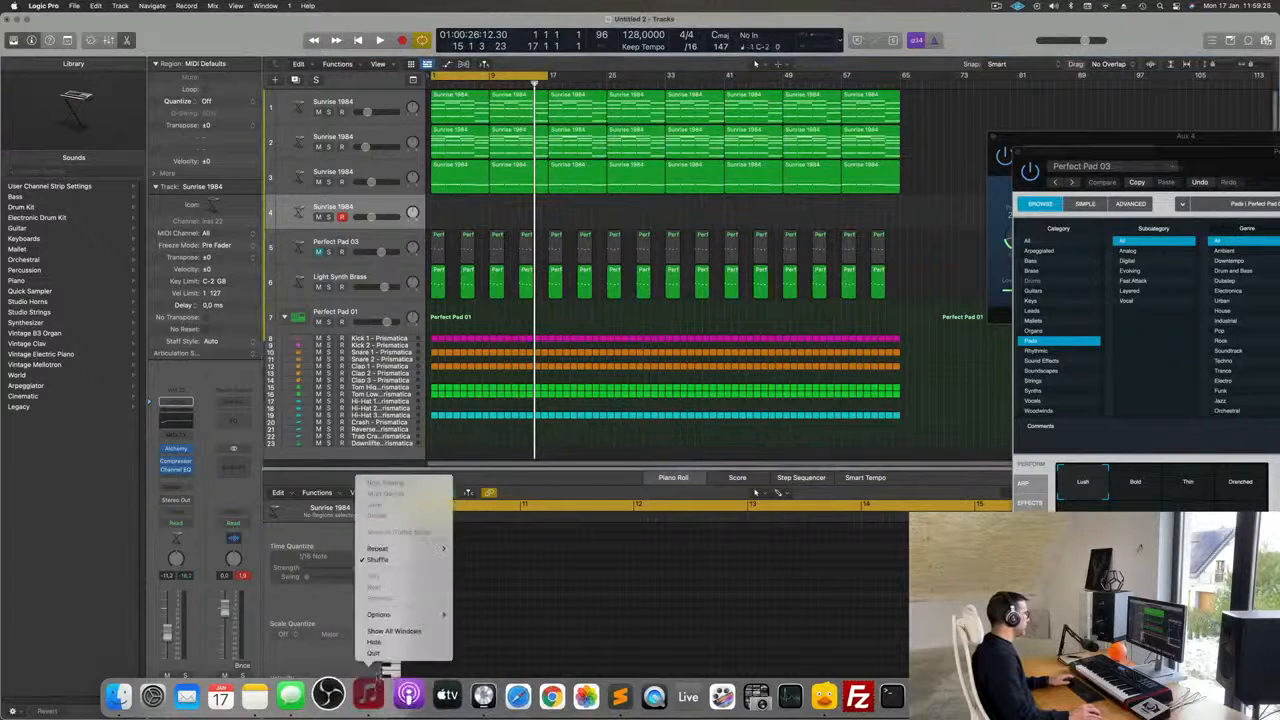
pyautogui.click(376, 653)
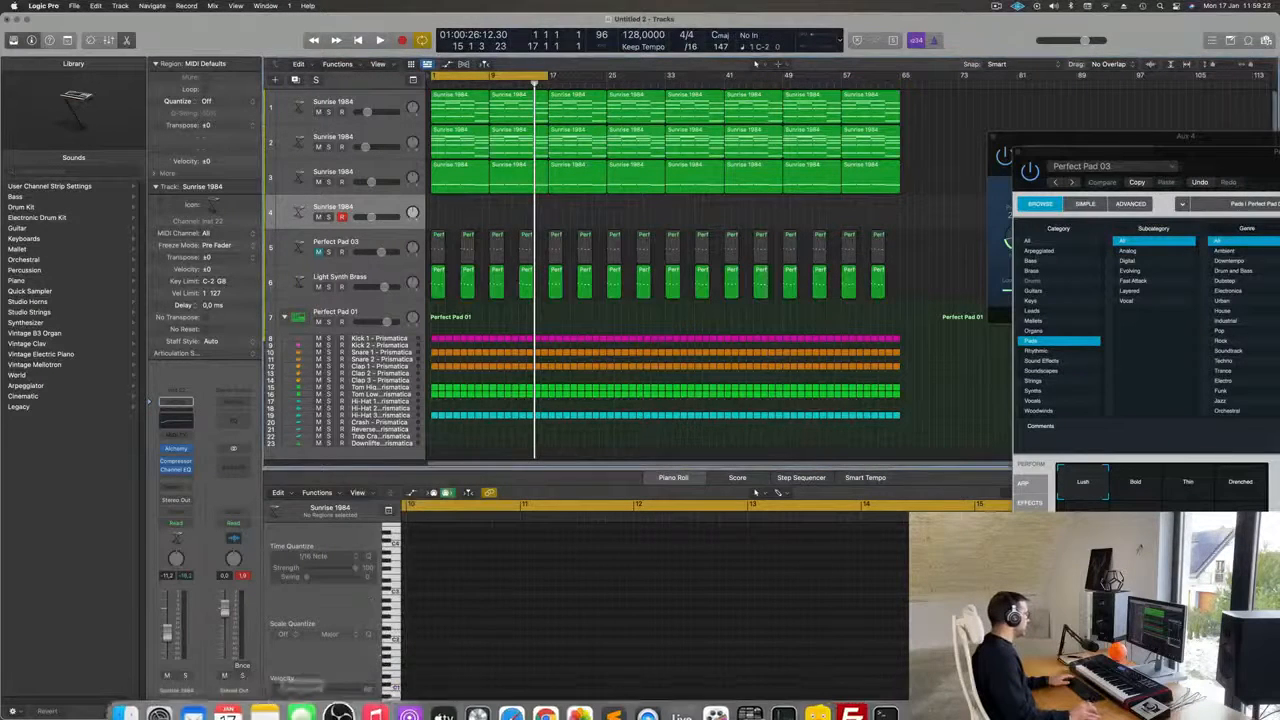
# Quit the background applications Messages, Notes, Sublime Text and Cyberduck.
pyautogui.rightClick(300, 695)
pyautogui.click(308, 654)
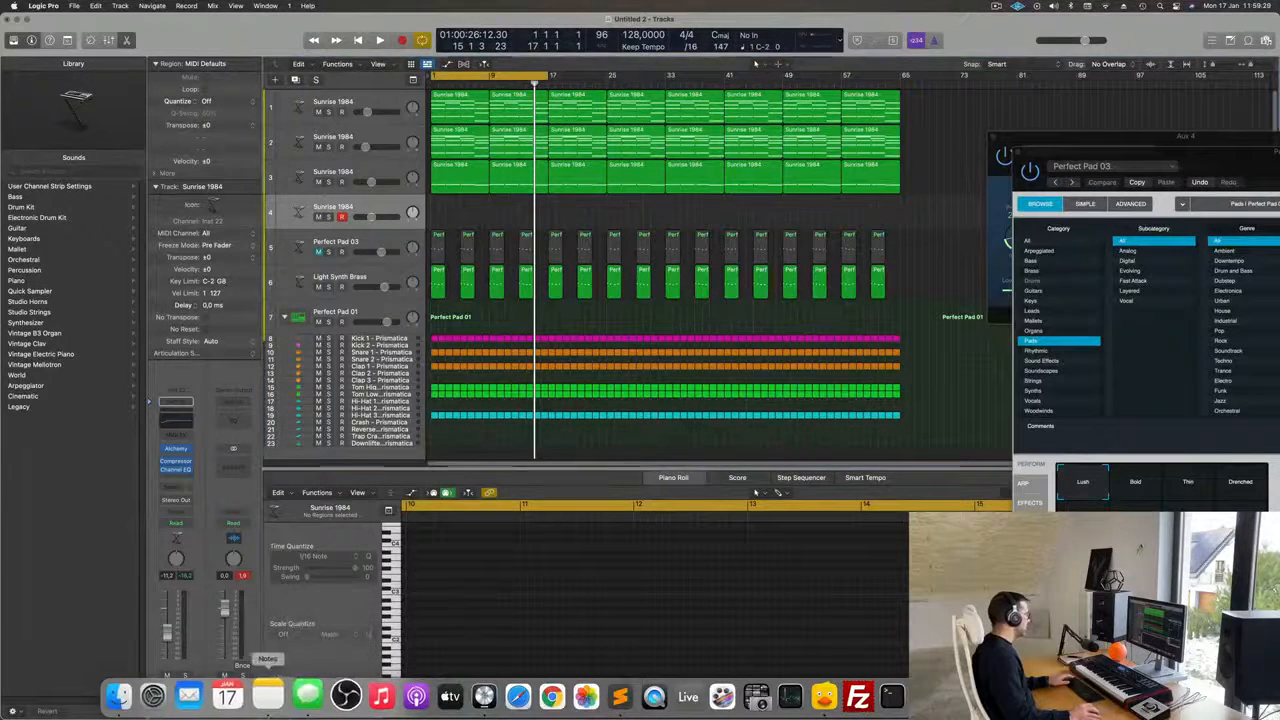
pyautogui.rightClick(265, 695)
pyautogui.click(280, 654)
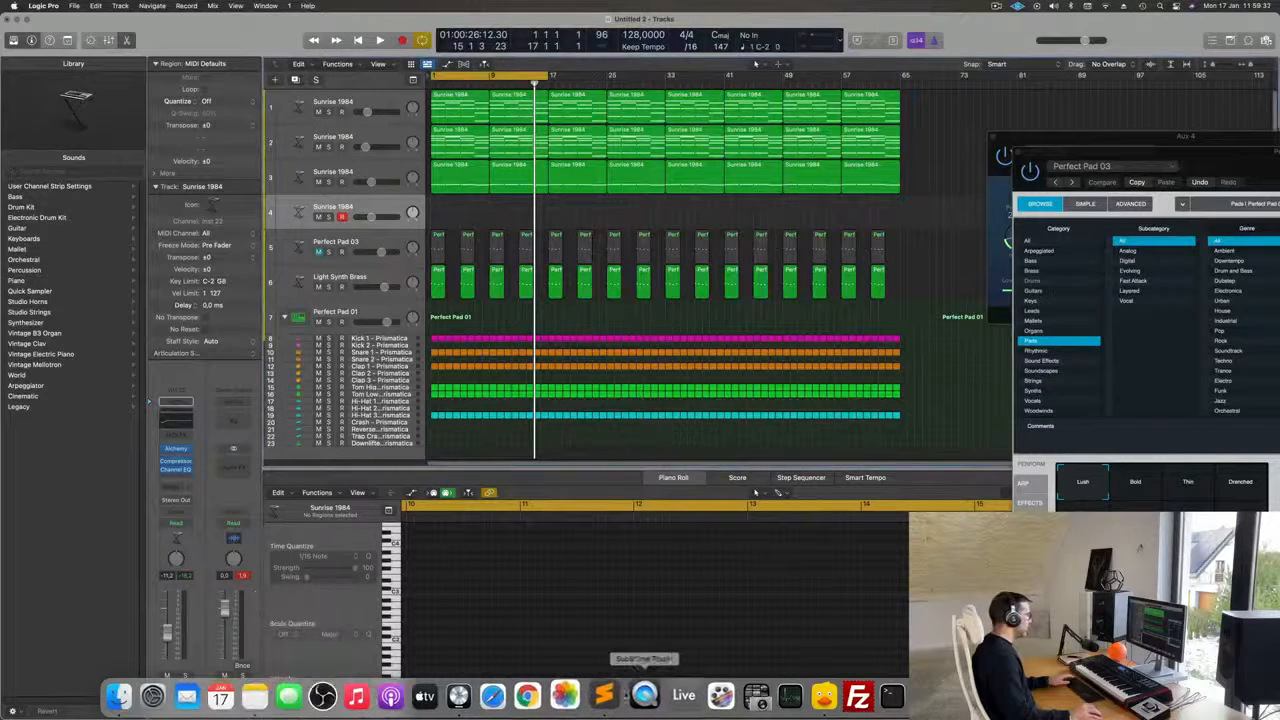
pyautogui.rightClick(608, 692)
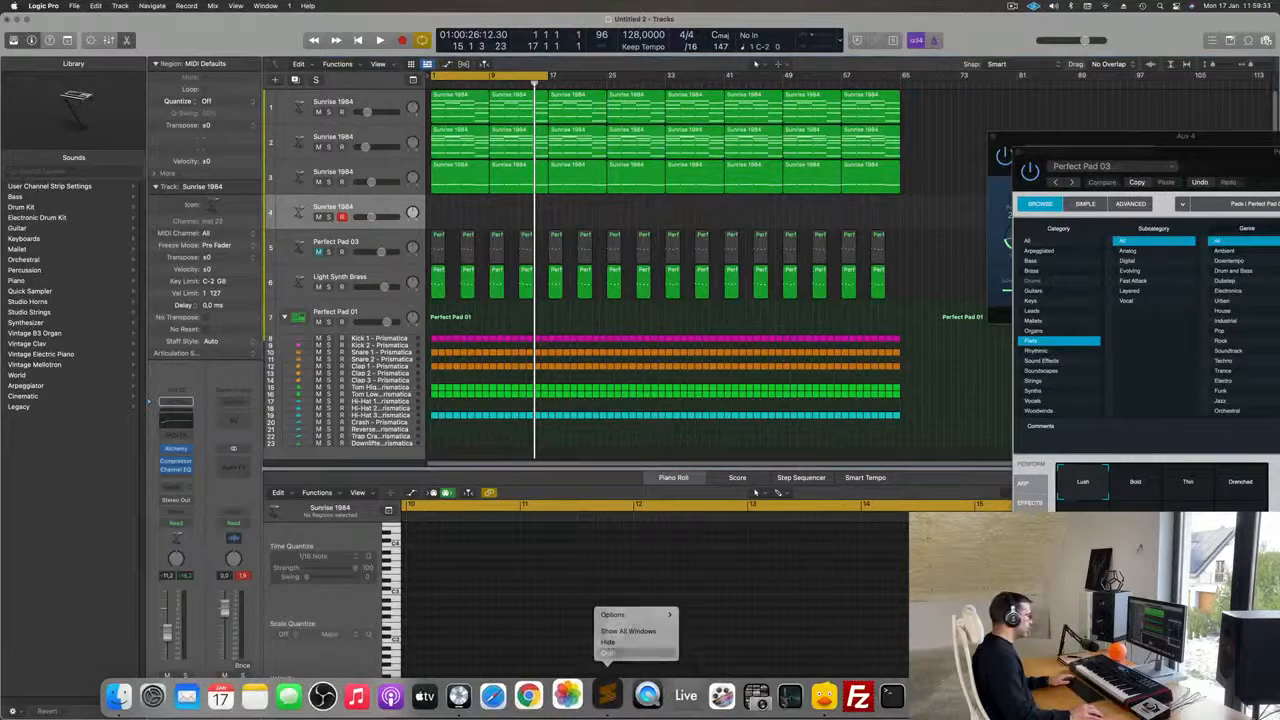
pyautogui.click(607, 653)
pyautogui.rightClick(815, 695)
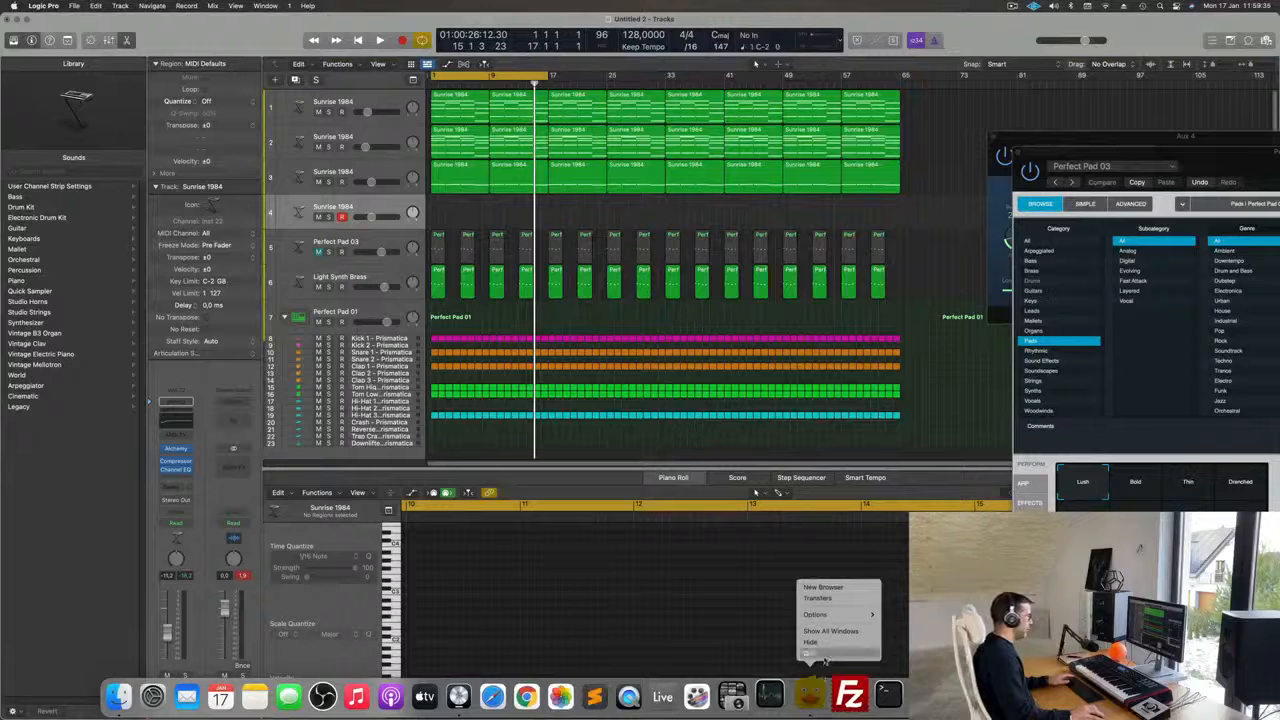
pyautogui.click(820, 654)
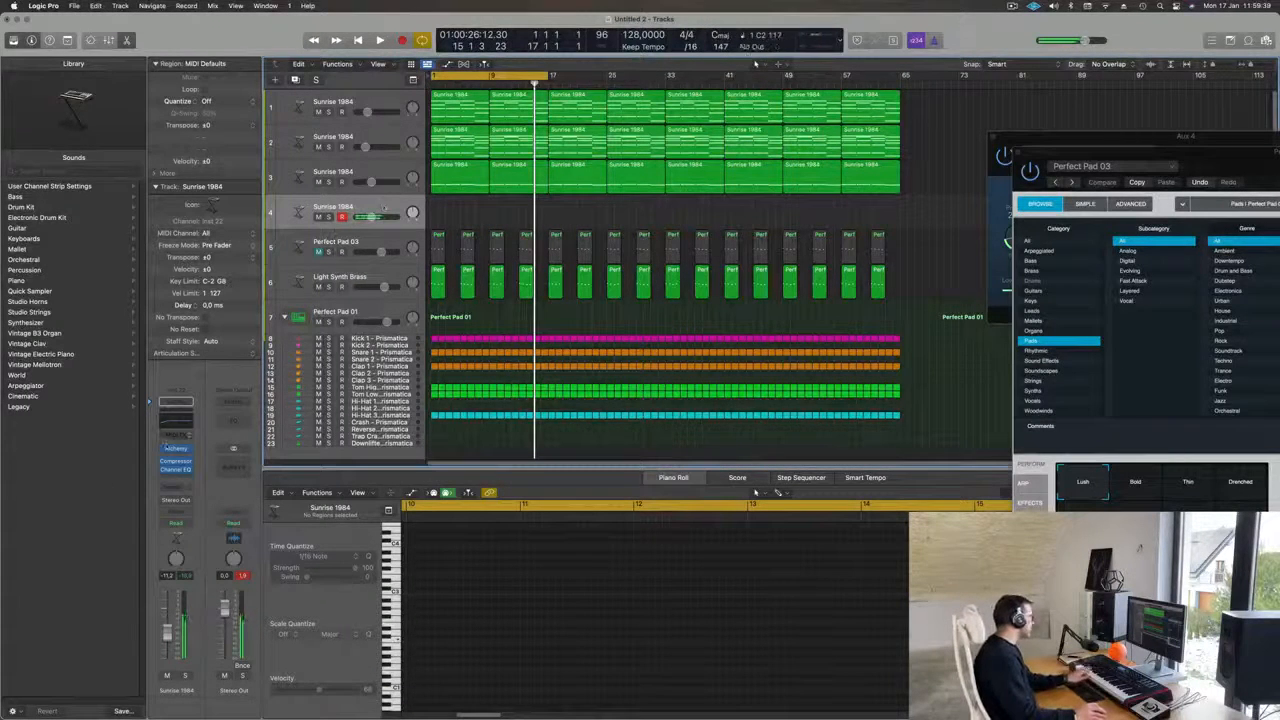
# In the duplicated track's Alchemy synth, set the arpeggiator mode to Off and raise source B's volume to 0 dB.
pyautogui.click(176, 450)
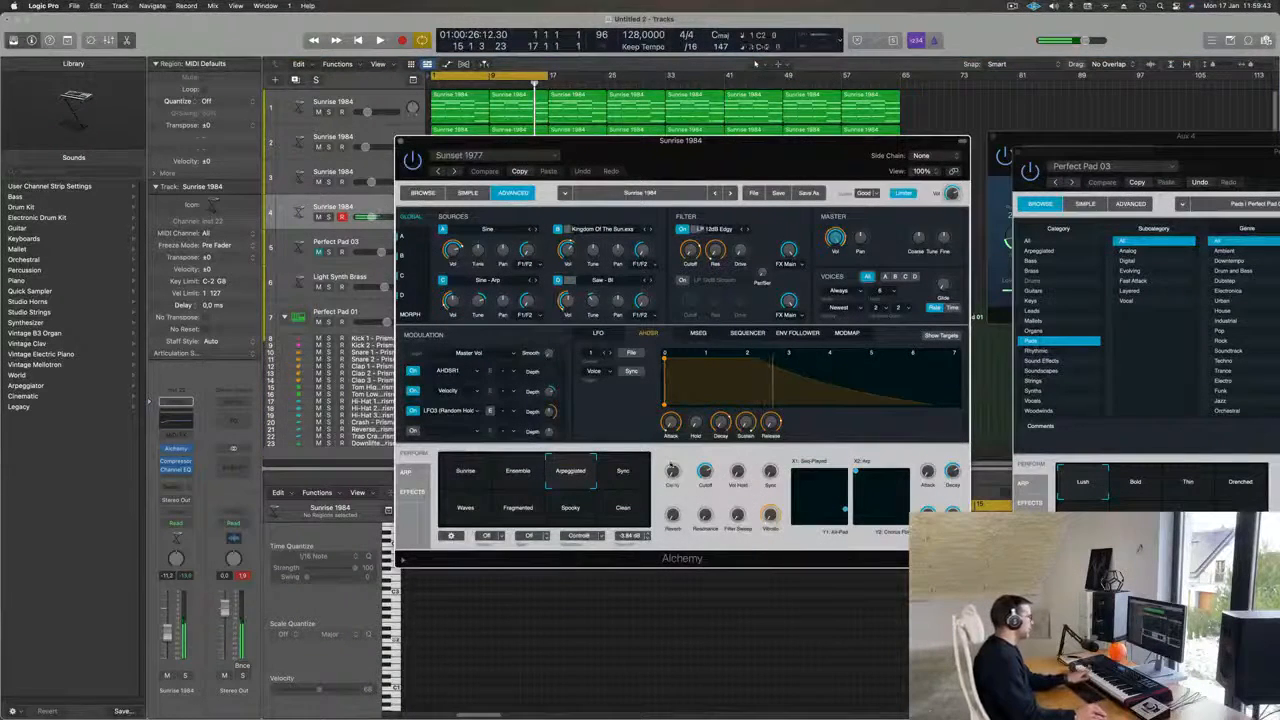
pyautogui.click(406, 472)
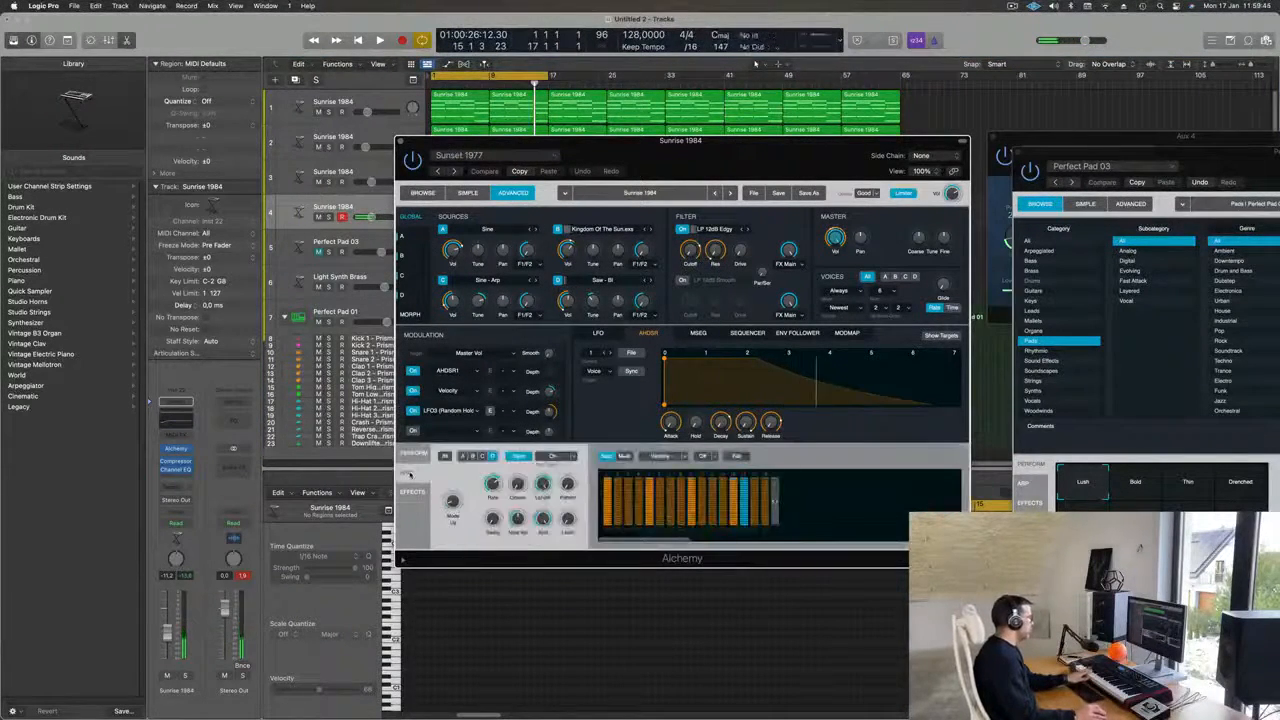
pyautogui.moveTo(453, 502); pyautogui.dragTo(462, 537)
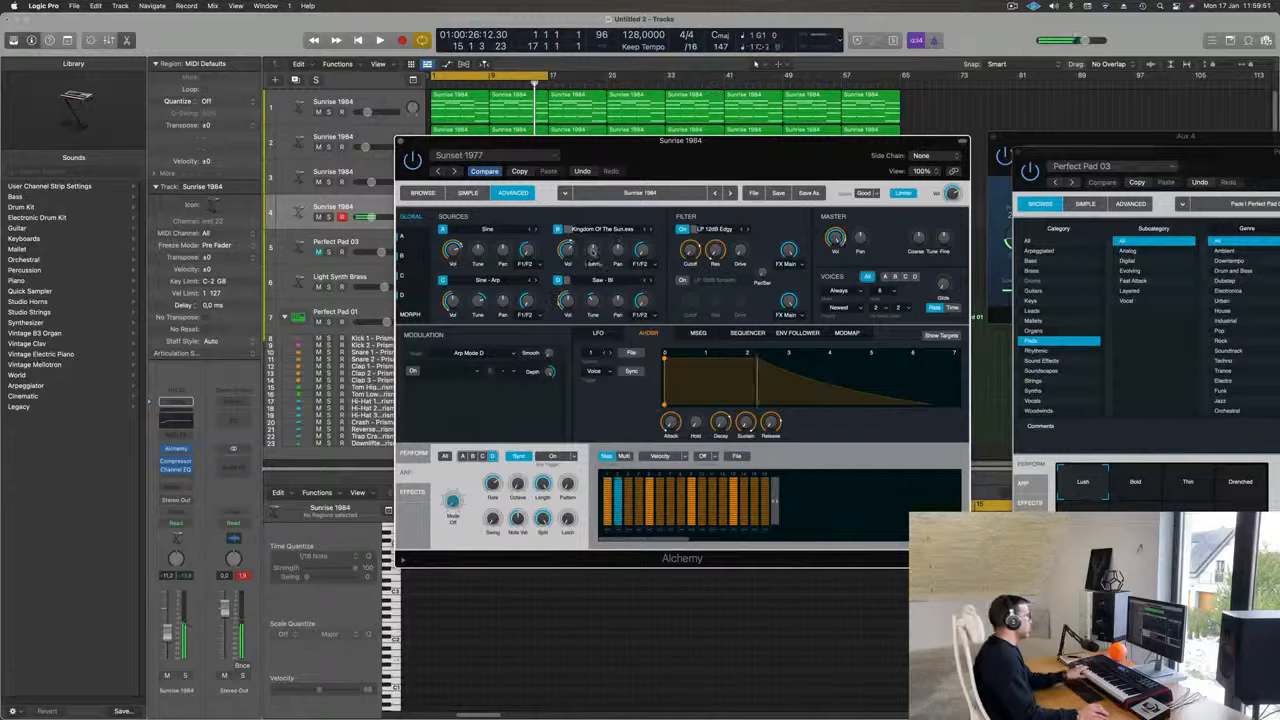
pyautogui.moveTo(567, 249); pyautogui.dragTo(574, 193)
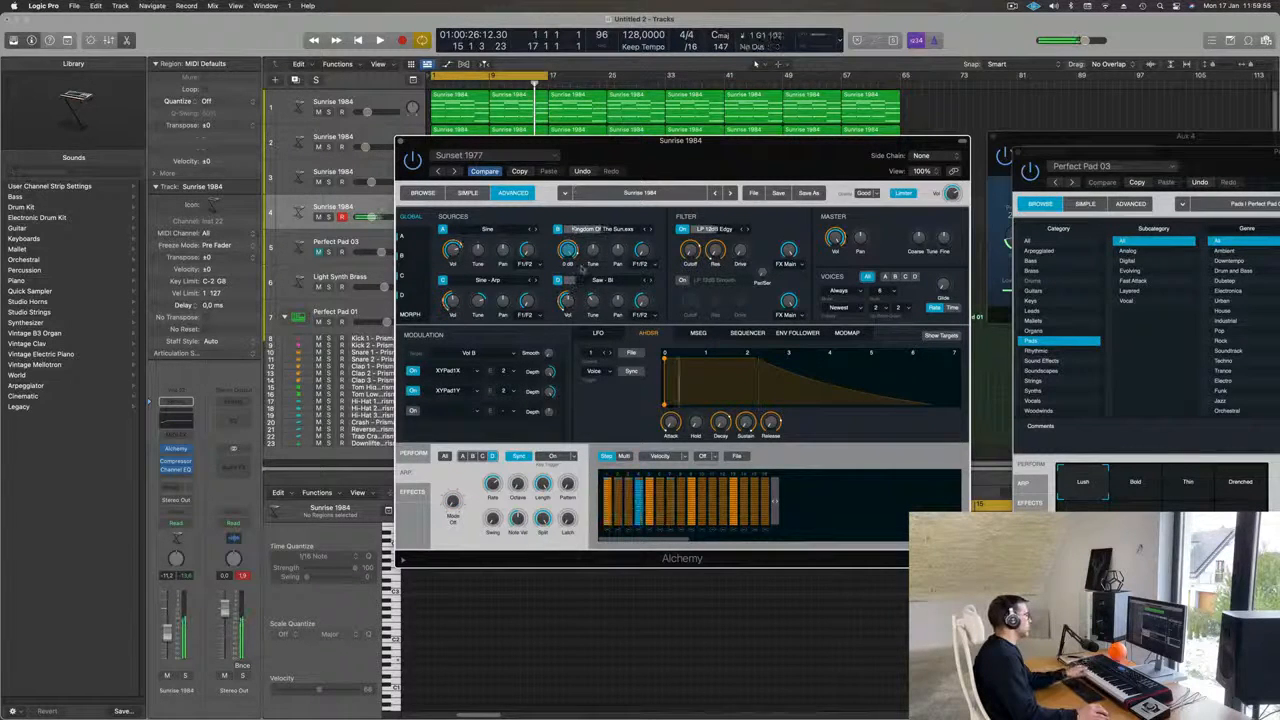
pyautogui.click(568, 300)
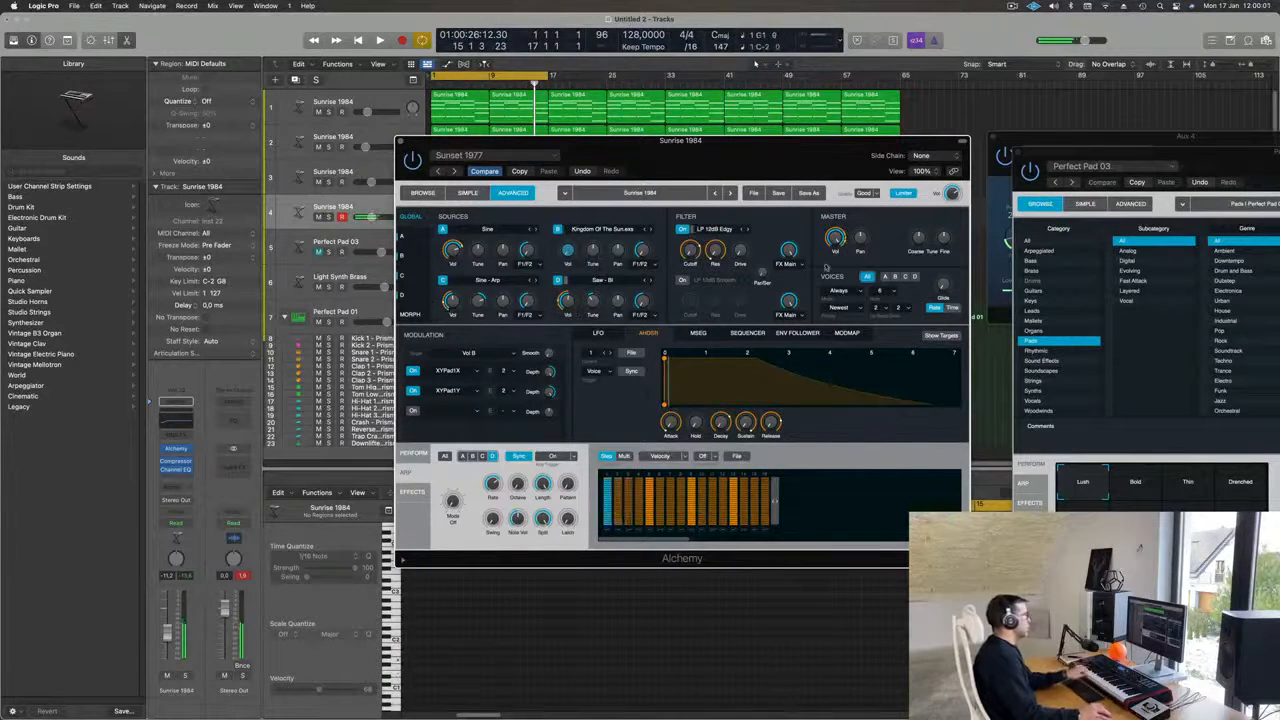
# Audition the duplicated Sunrise 1984 synth's performance snapshots, settle on Arpeggiated and play the song.
pyautogui.click(422, 192)
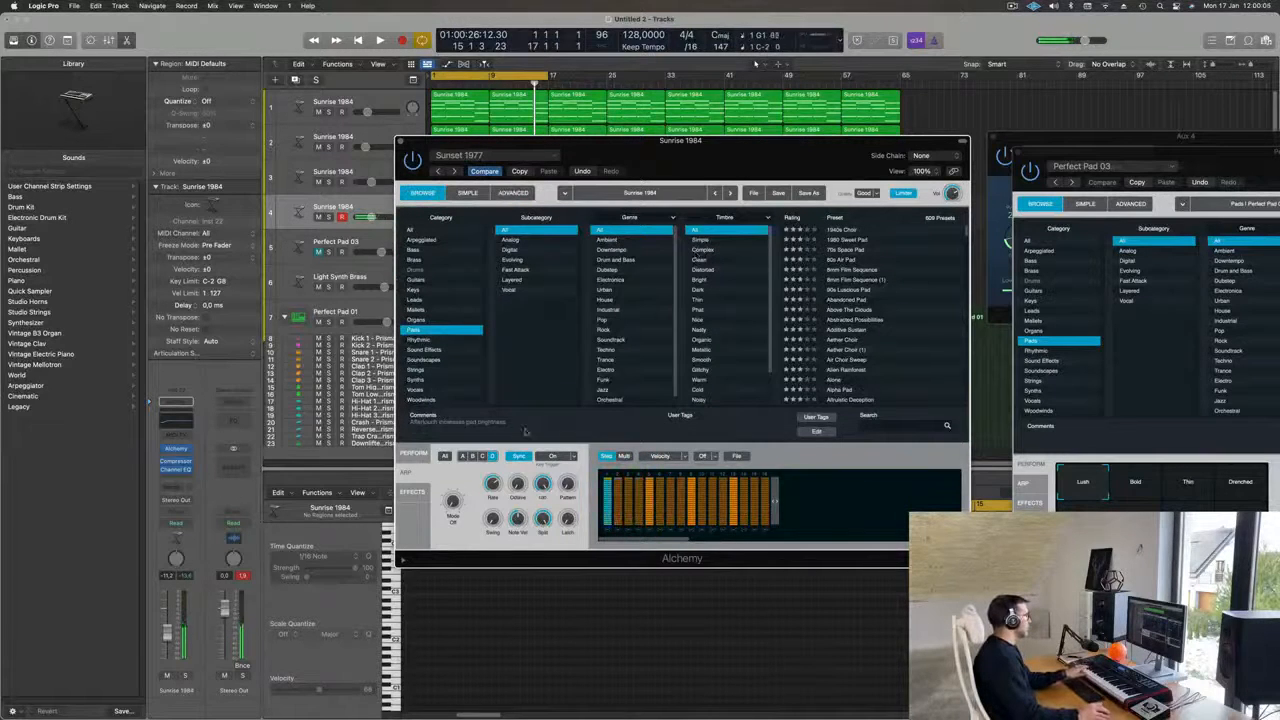
pyautogui.click(414, 453)
pyautogui.click(631, 472)
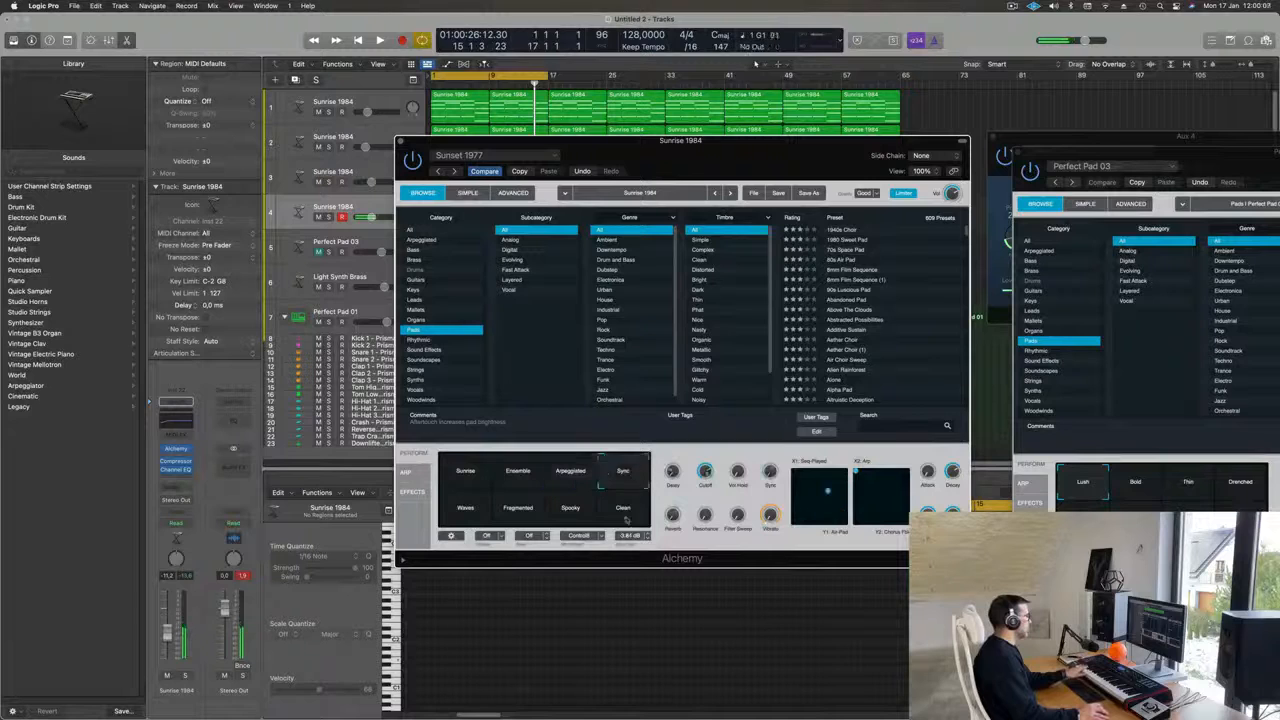
pyautogui.click(623, 512)
pyautogui.click(570, 512)
pyautogui.click(515, 512)
pyautogui.click(463, 512)
pyautogui.click(465, 472)
pyautogui.click(516, 476)
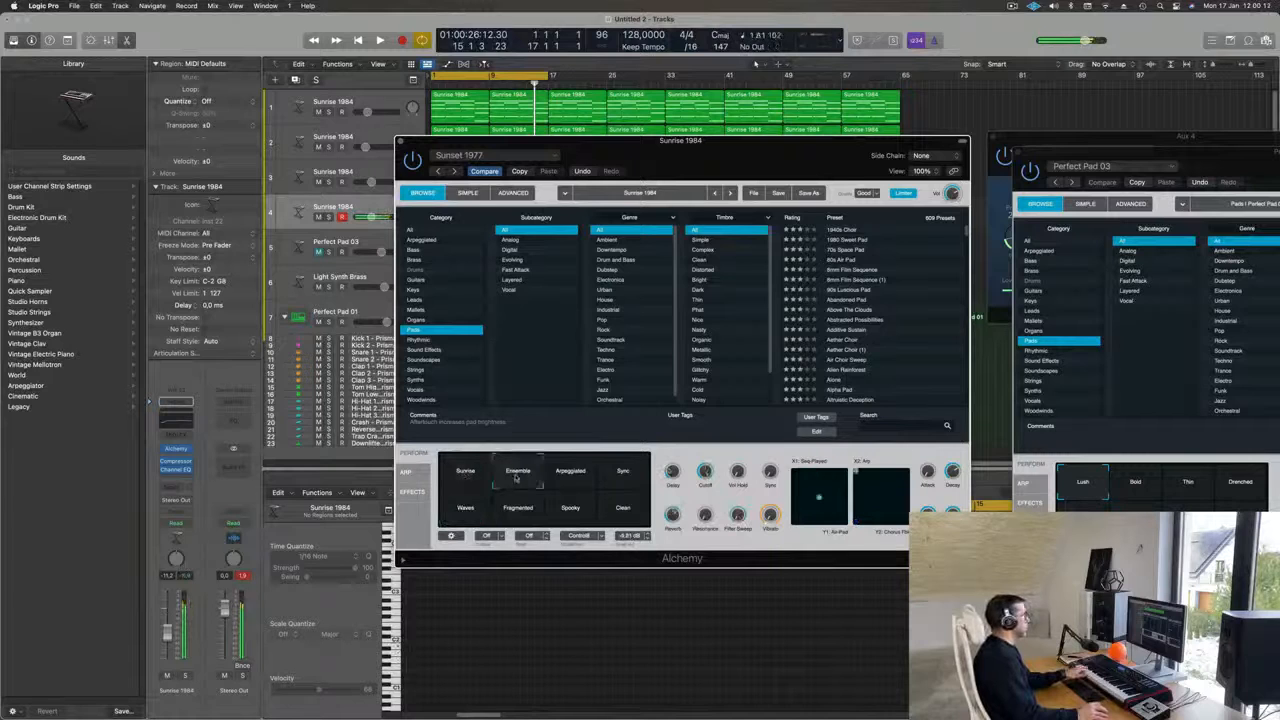
pyautogui.click(563, 480)
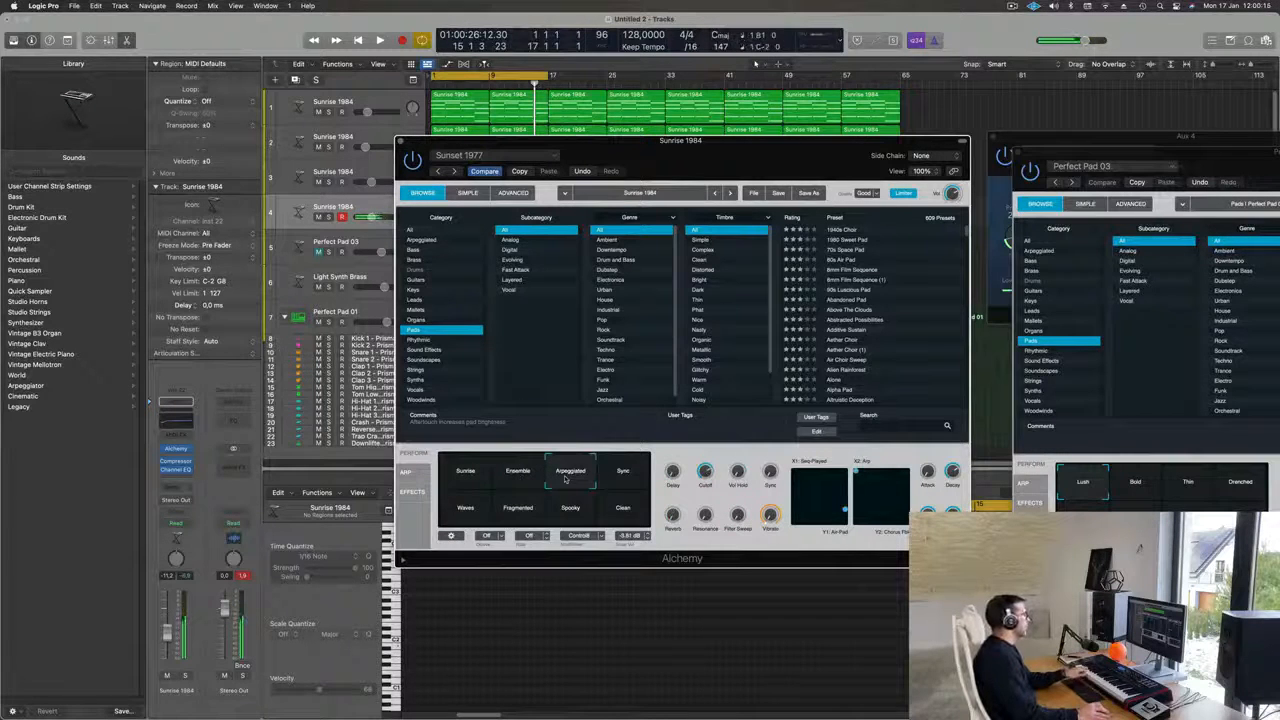
pyautogui.press('space')
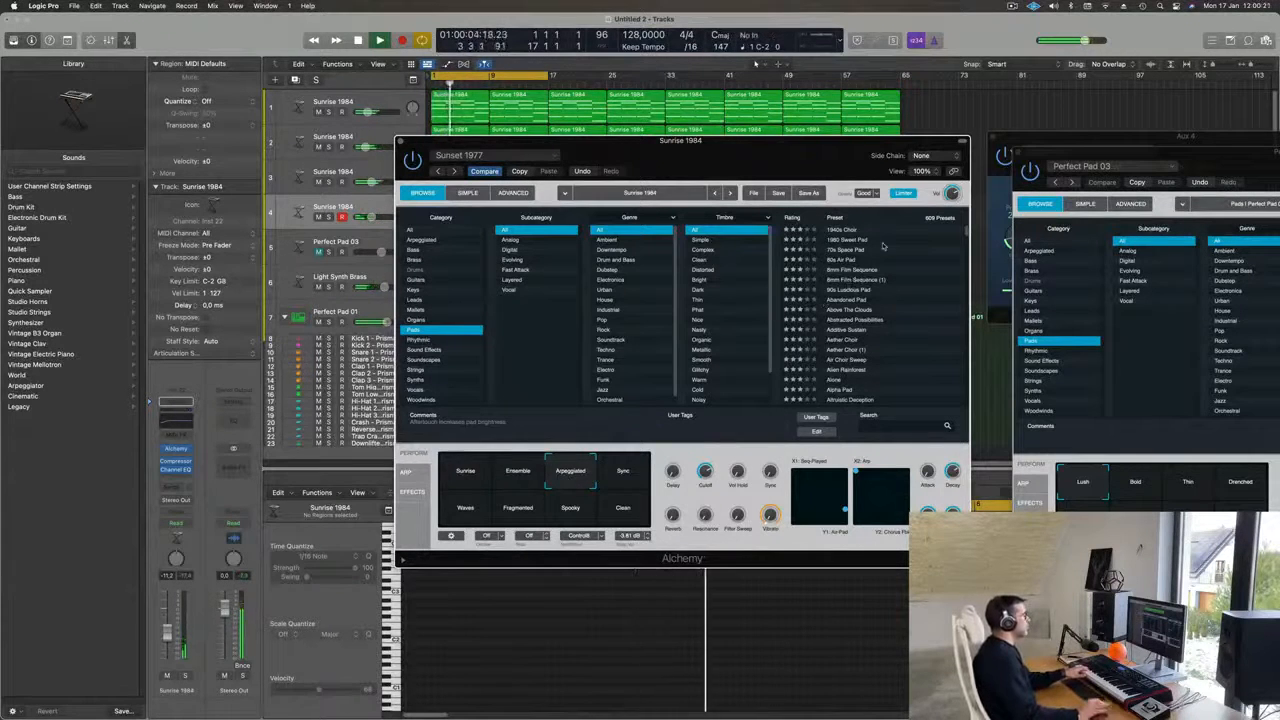
# Audition the Alchemy Bass presets Arctic Noise Lead and Bamboo Slurp on the fourth Sunrise 1984 track, trying a different Bamboo Slurp snapshot.
pyautogui.click(424, 251)
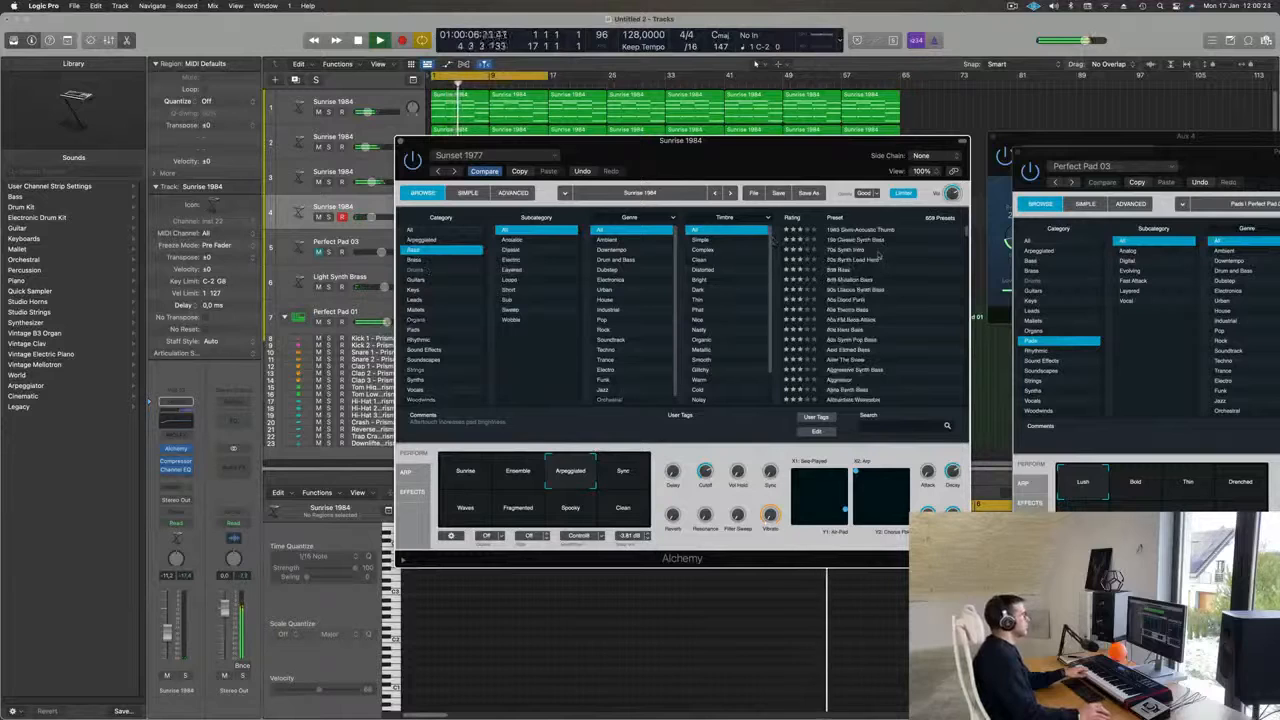
pyautogui.scroll(-3, 928, 292)
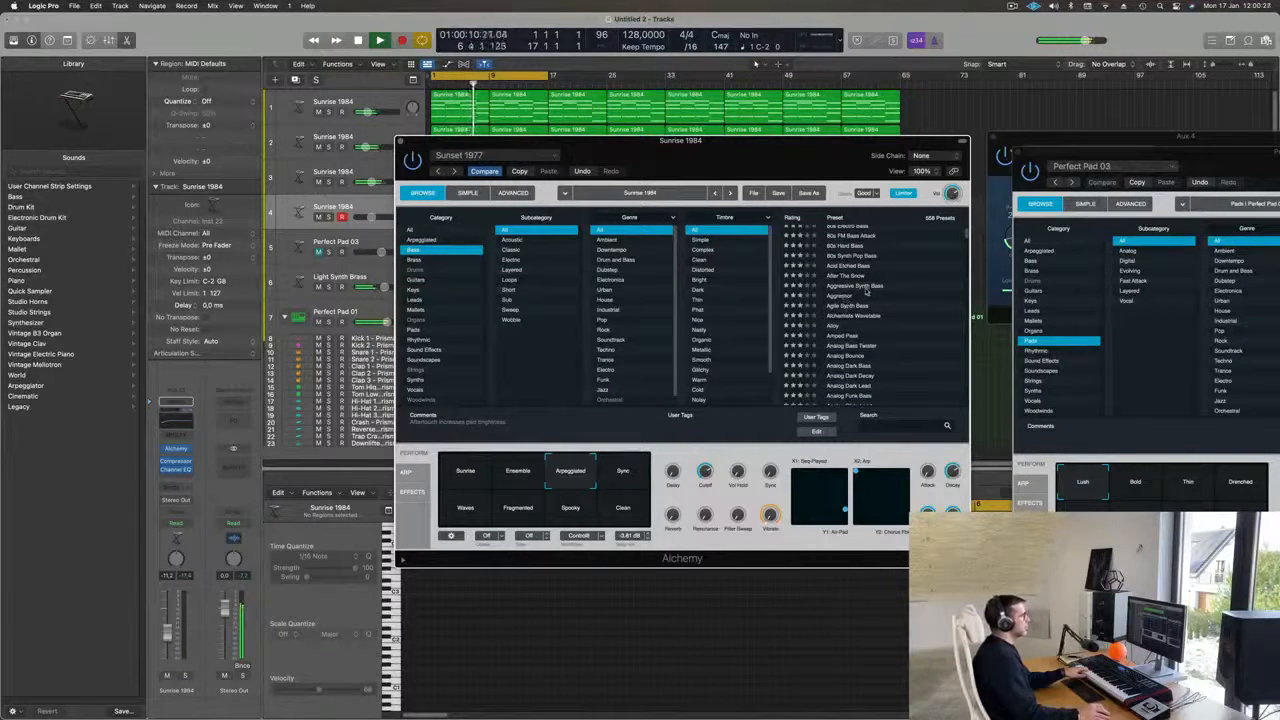
pyautogui.scroll(-5, 864, 287)
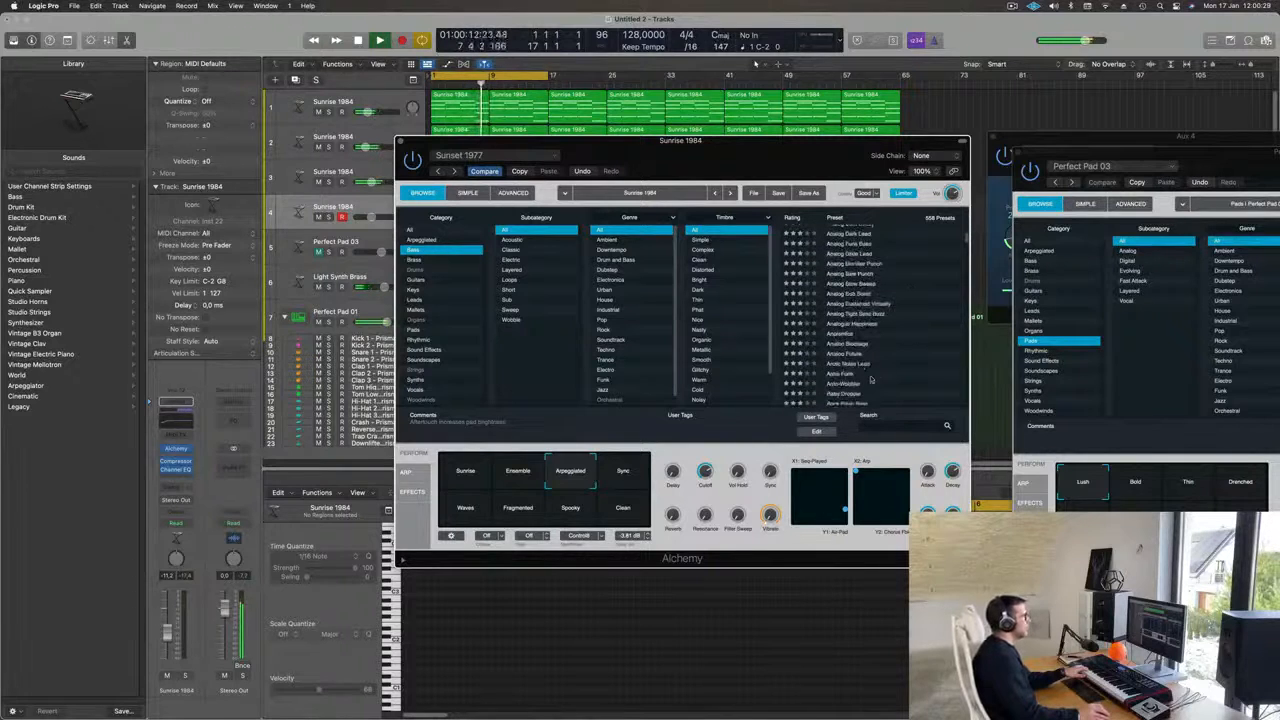
pyautogui.click(858, 365)
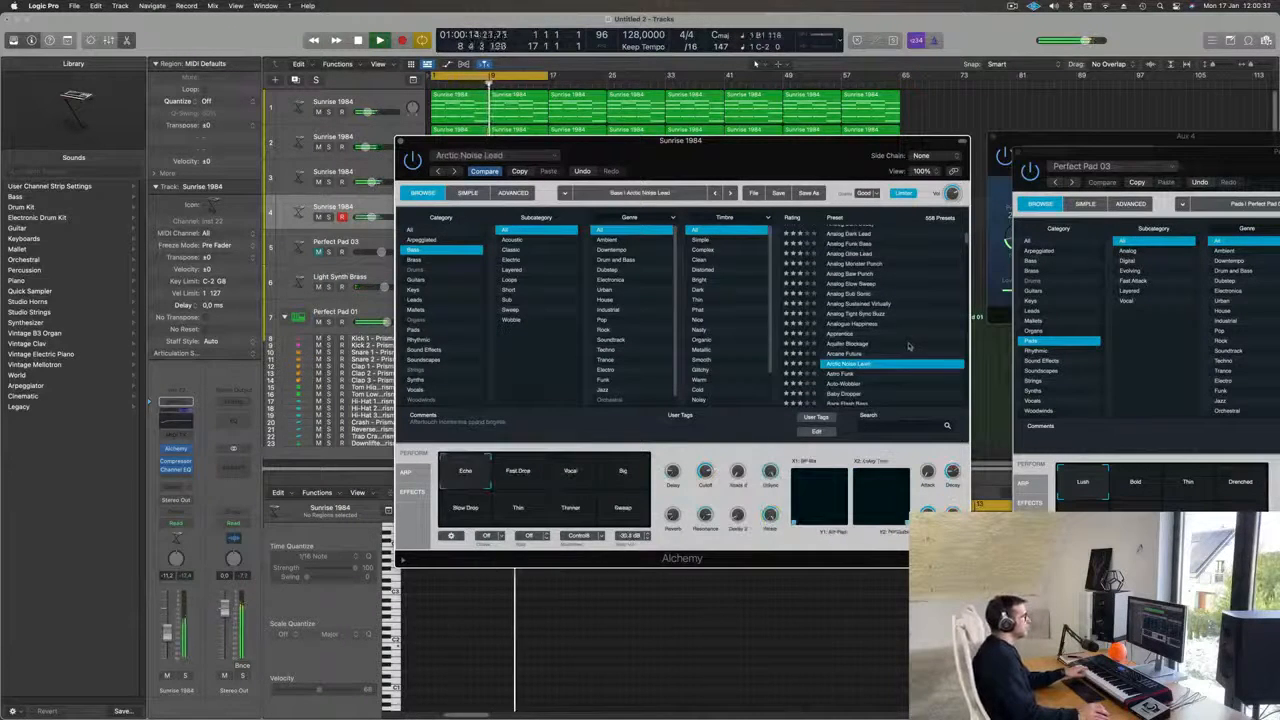
pyautogui.scroll(-4, 902, 345)
pyautogui.click(841, 332)
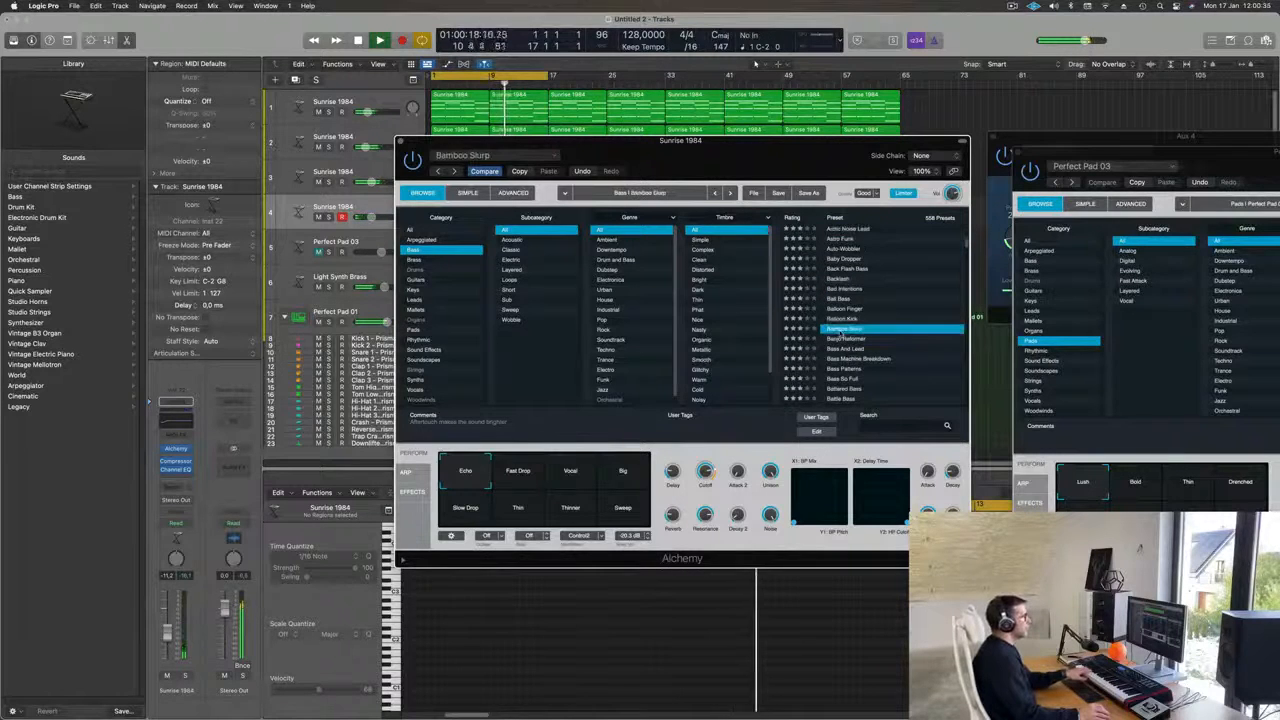
pyautogui.click(571, 474)
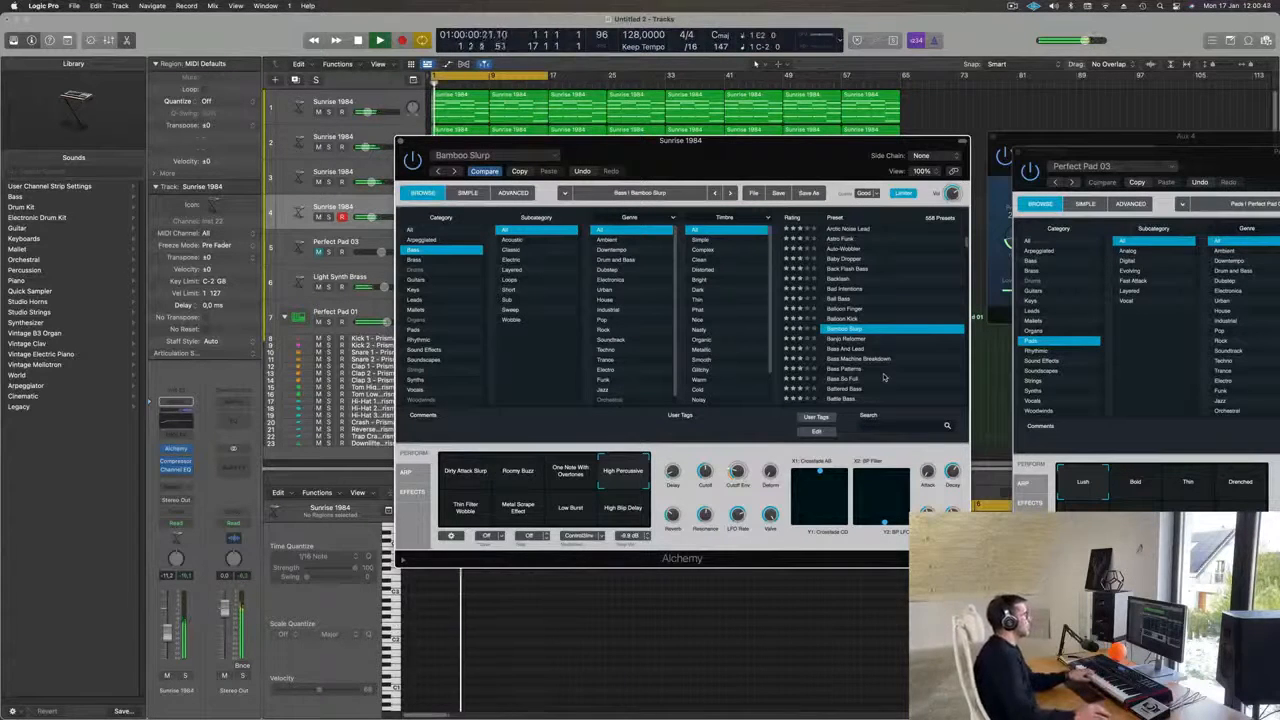
# Audition the Bass presets Bass So Full, Battered Bass and Big Buzz Bass, trying the Warm Attack snapshot on Big Buzz Bass.
pyautogui.scroll(-2, 892, 359)
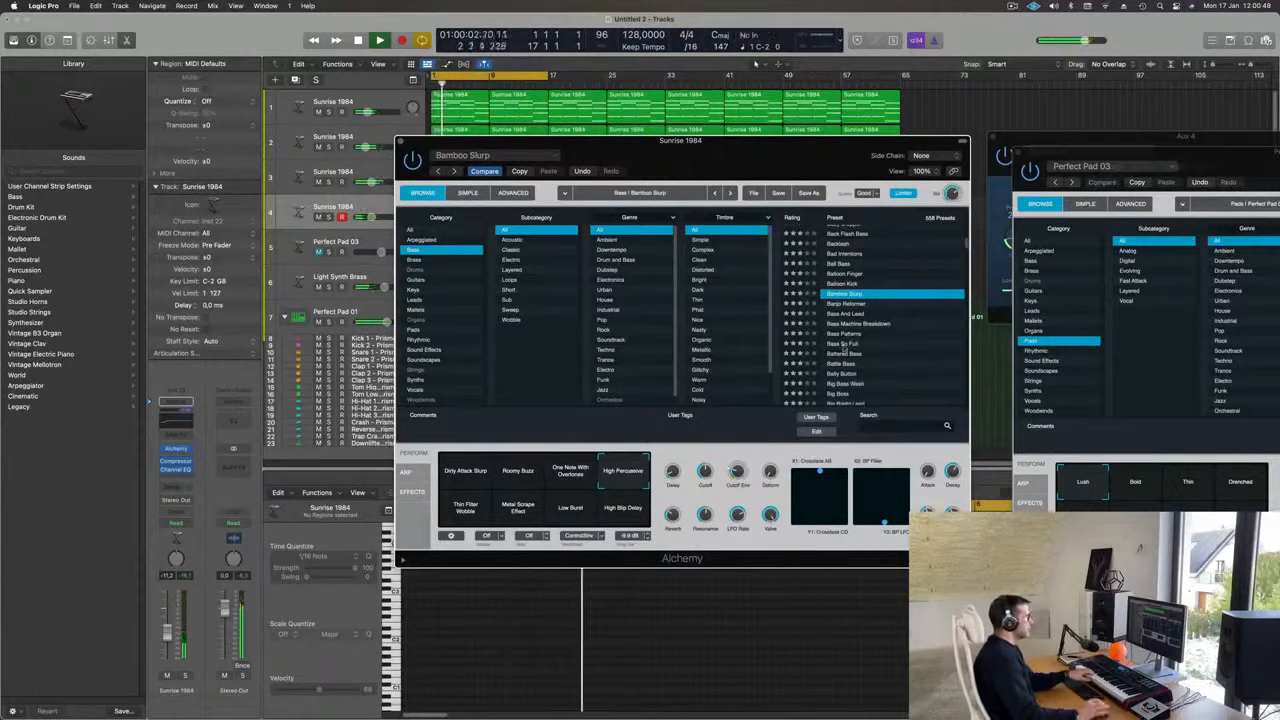
pyautogui.click(843, 345)
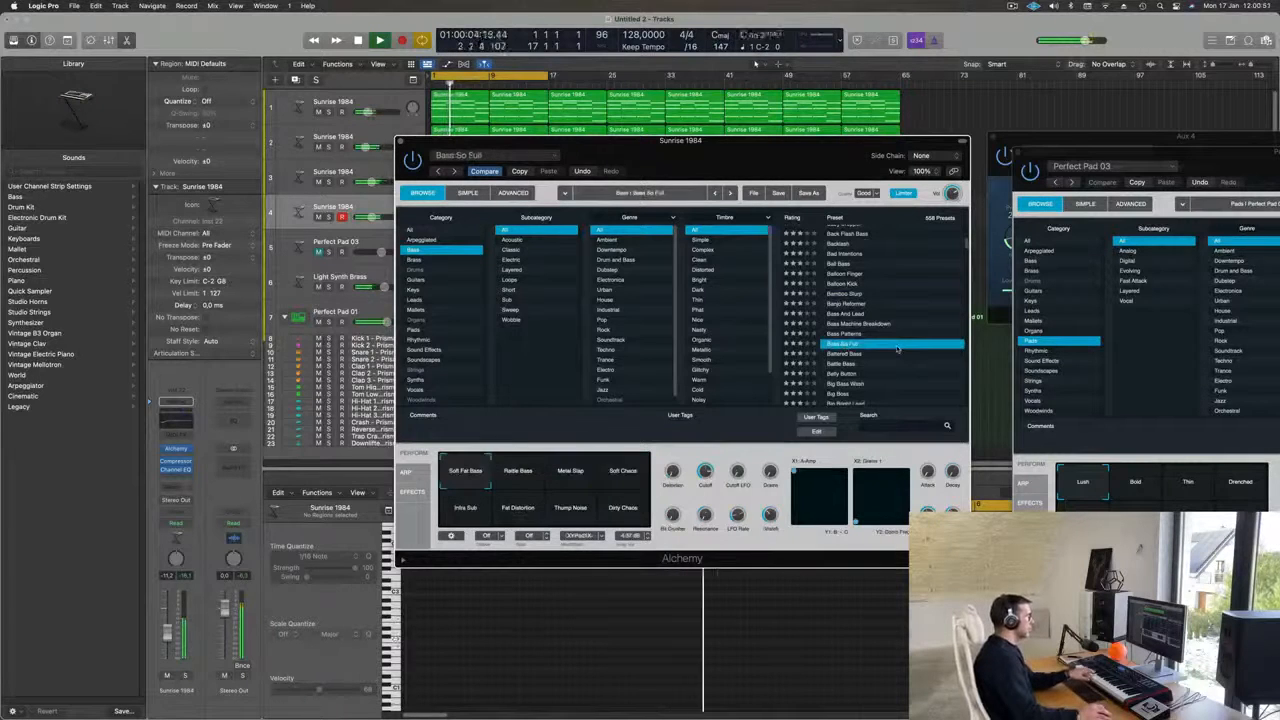
pyautogui.click(845, 355)
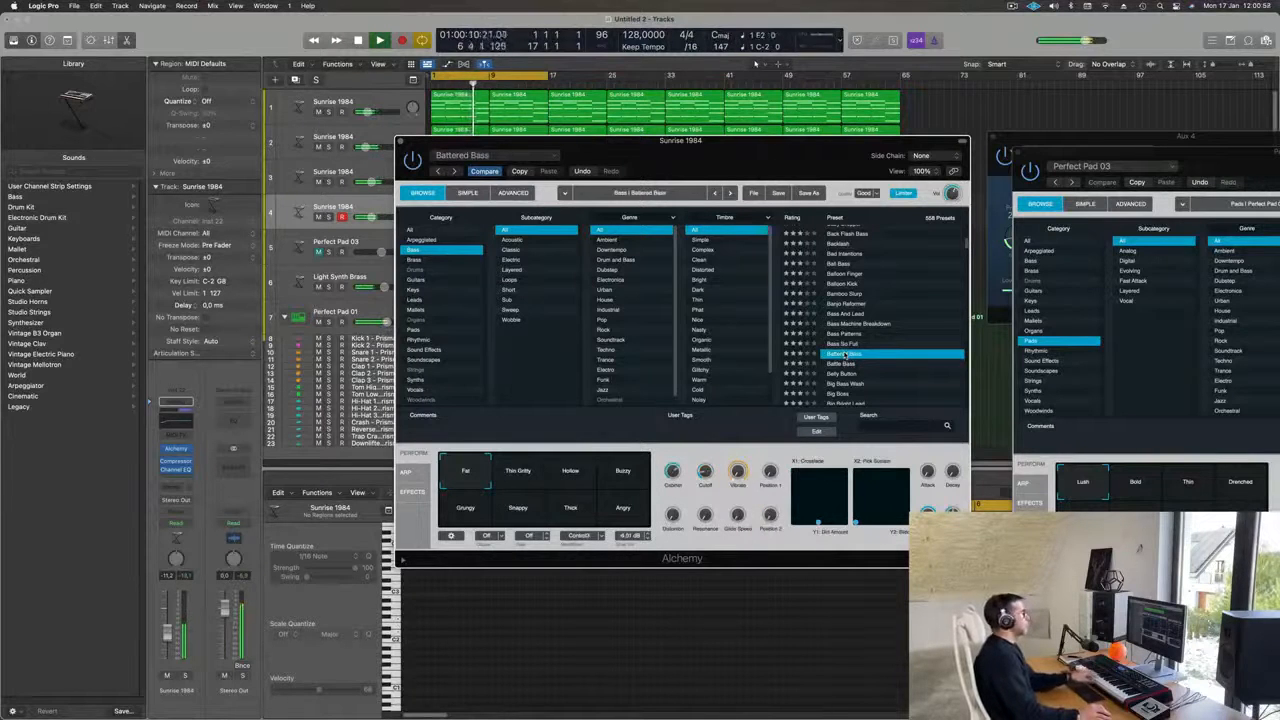
pyautogui.scroll(-3, 914, 360)
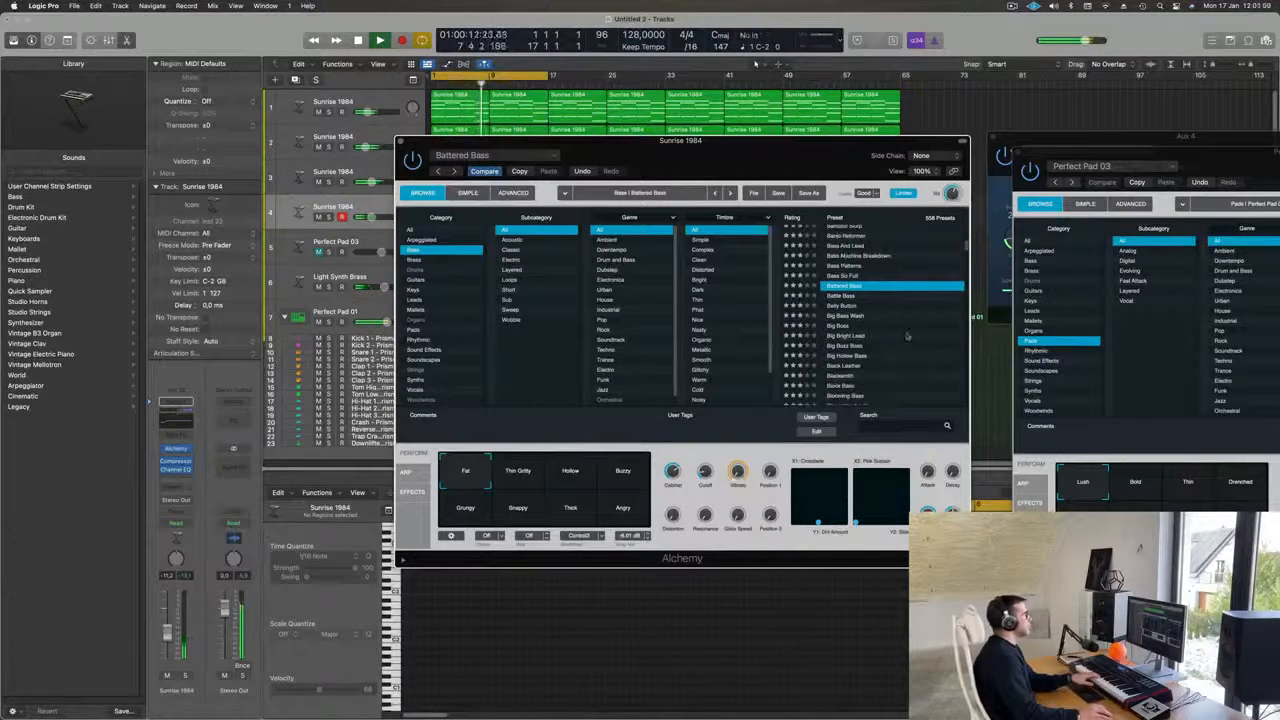
pyautogui.click(846, 347)
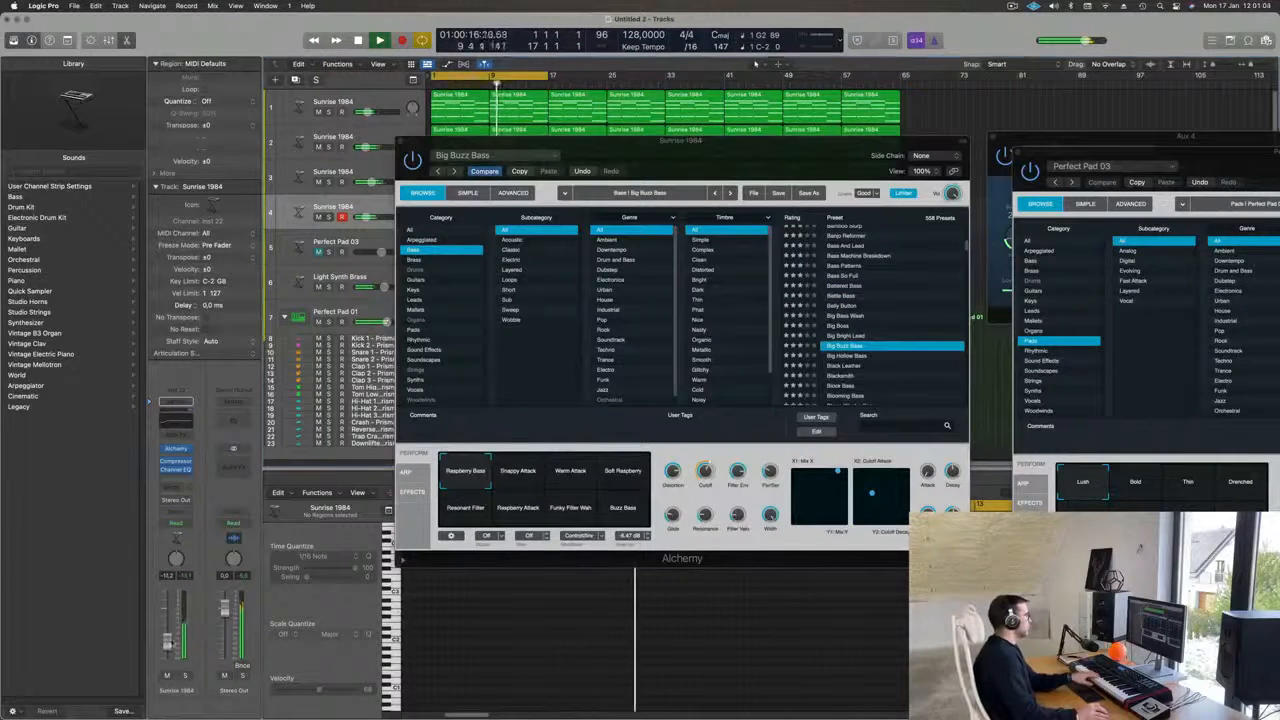
pyautogui.click(570, 477)
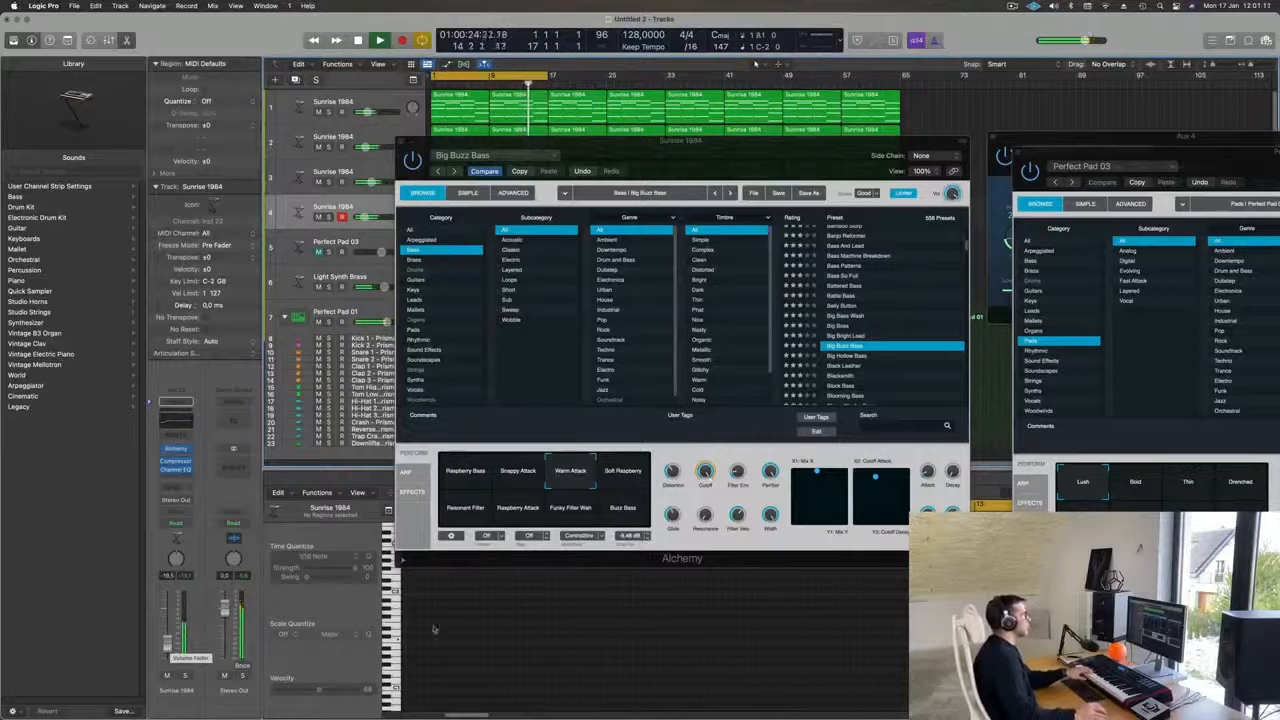
# Audition the Bass presets Black Leather, Blooming Bass, Bold Bass with its Percussive Pluck snapshot, and Bottom Feeder, adjusting the track volume.
pyautogui.click(845, 366)
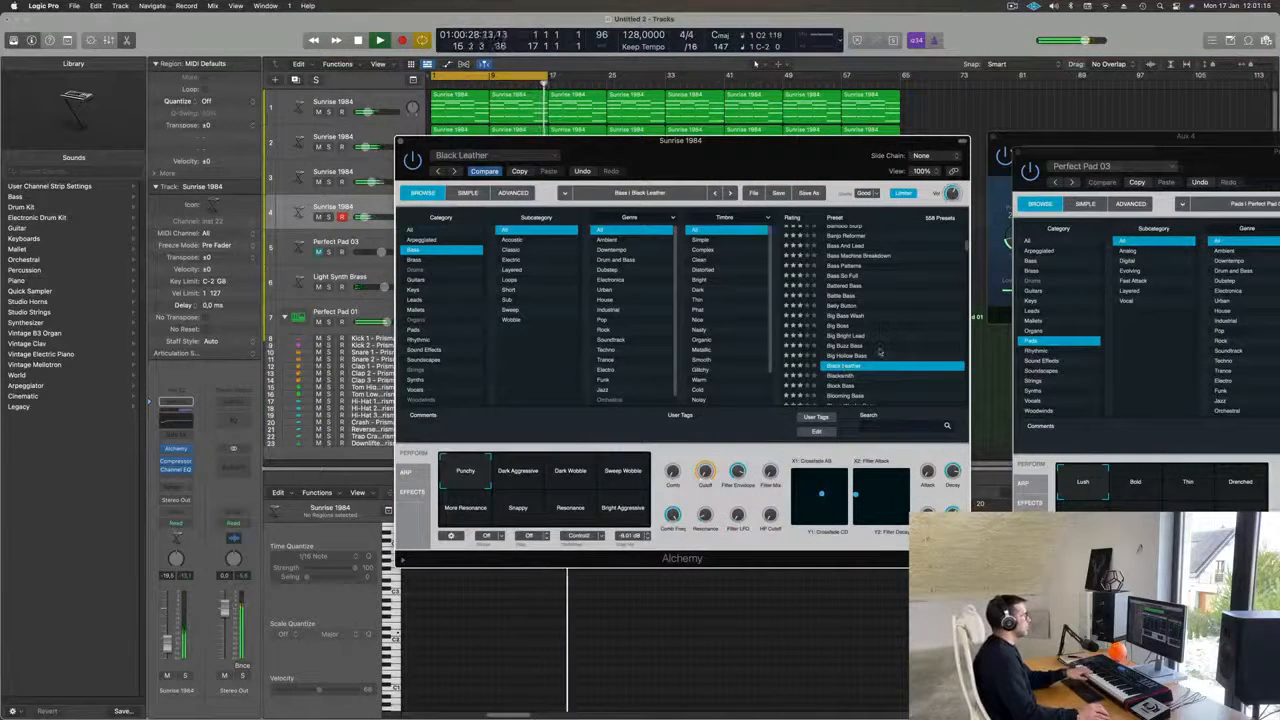
pyautogui.scroll(-3, 845, 367)
pyautogui.click(845, 346)
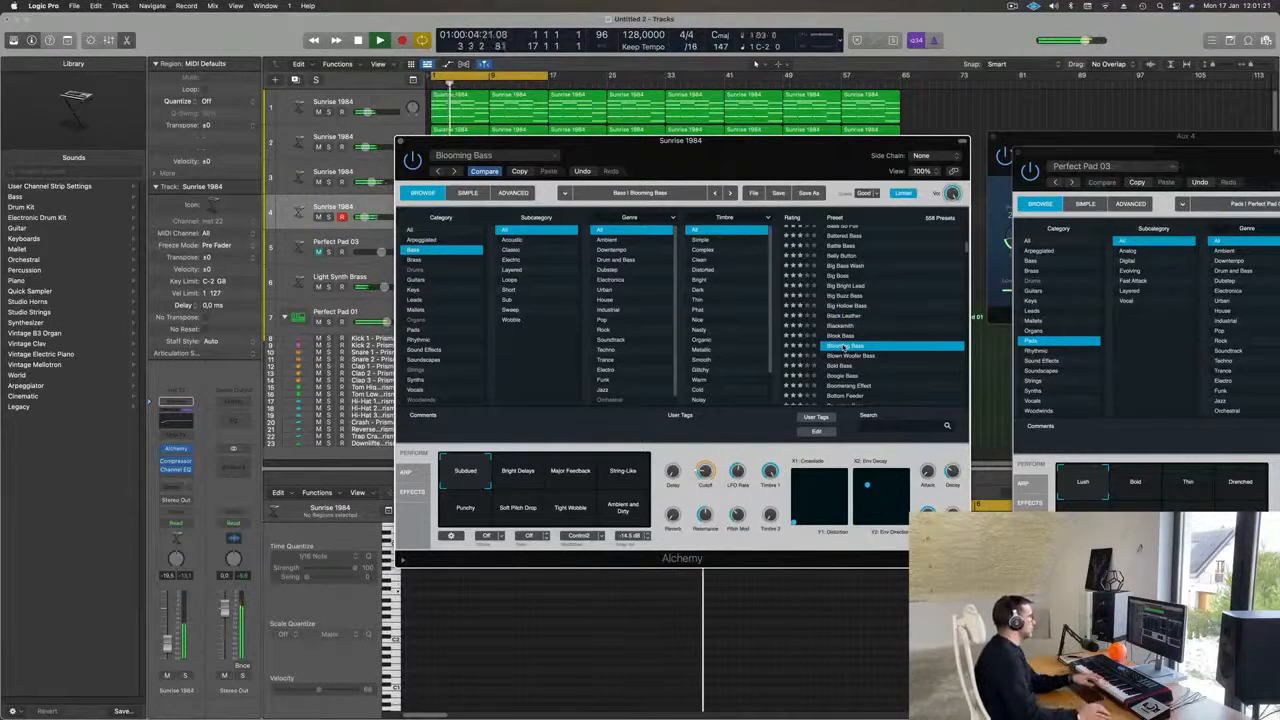
pyautogui.scroll(-1, 843, 350)
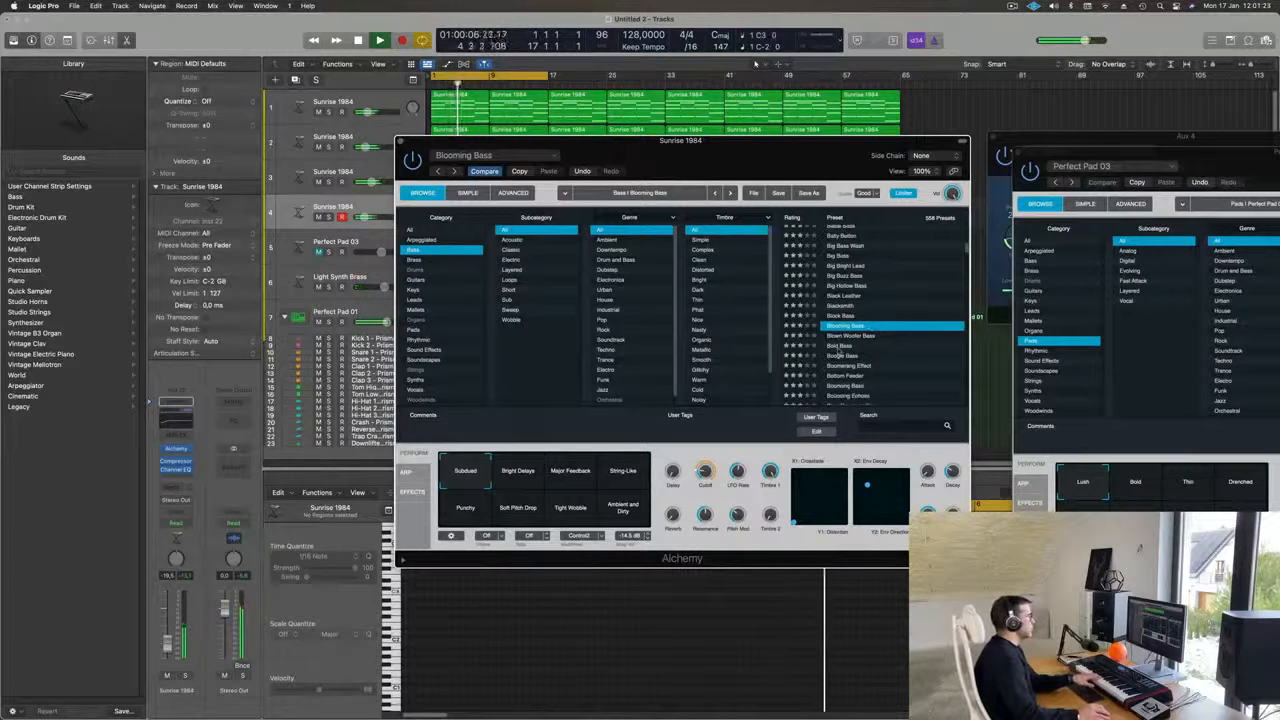
pyautogui.click(838, 347)
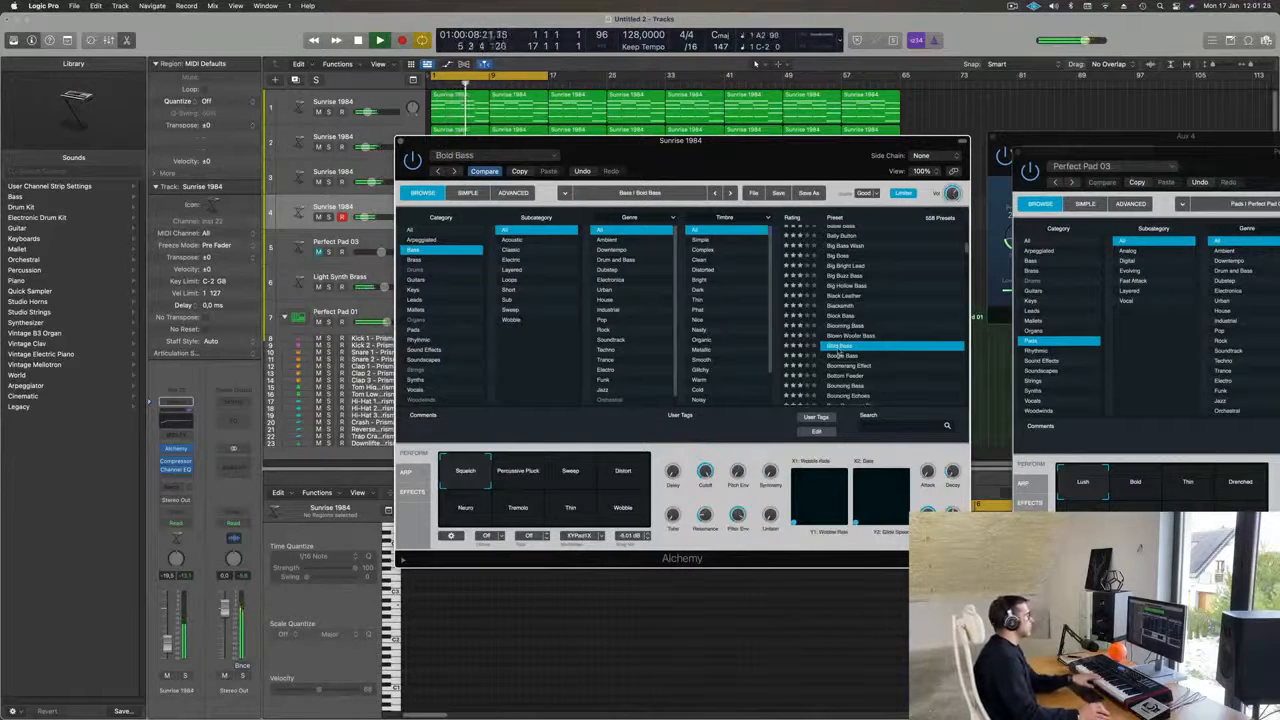
pyautogui.click(170, 624)
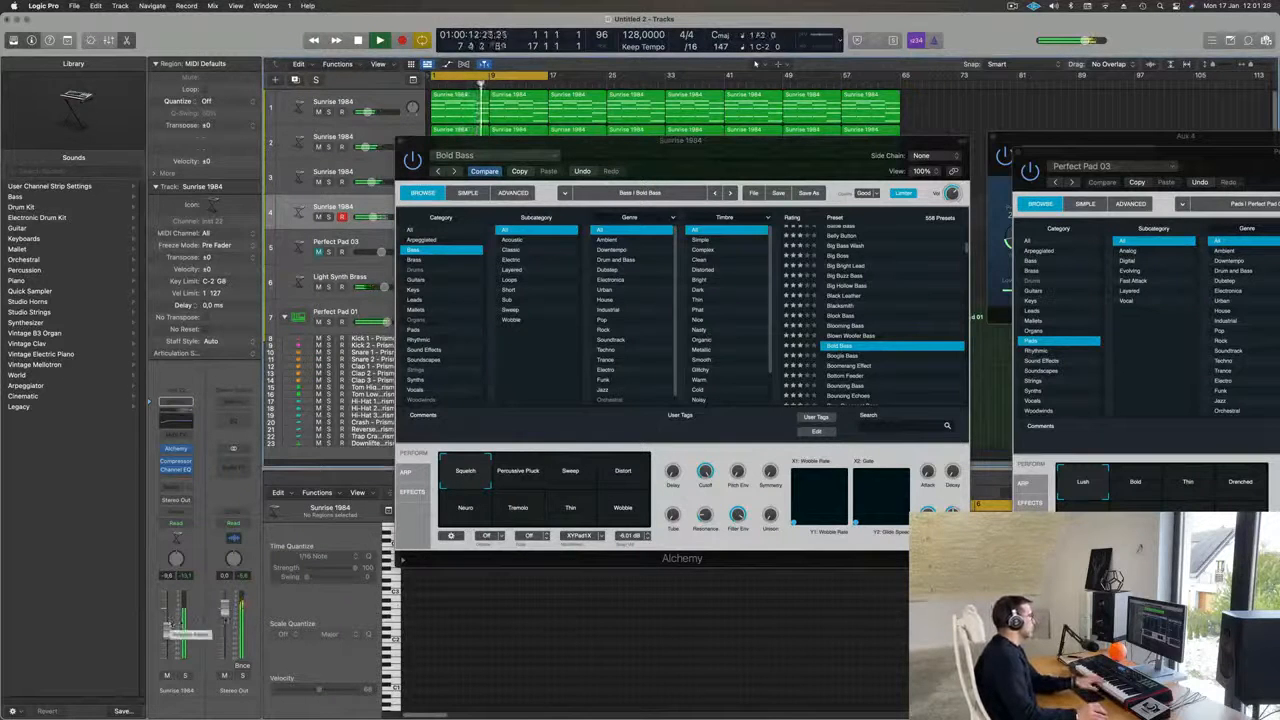
pyautogui.click(520, 475)
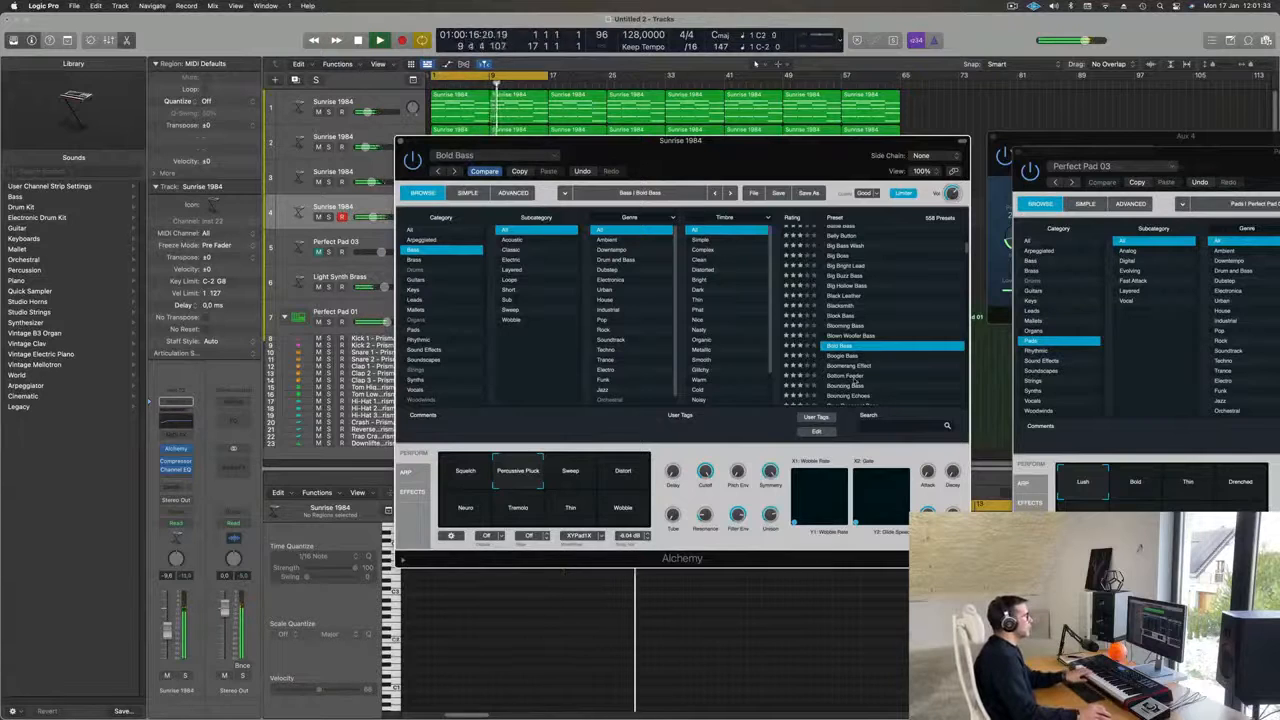
pyautogui.click(855, 377)
pyautogui.scroll(-3, 875, 360)
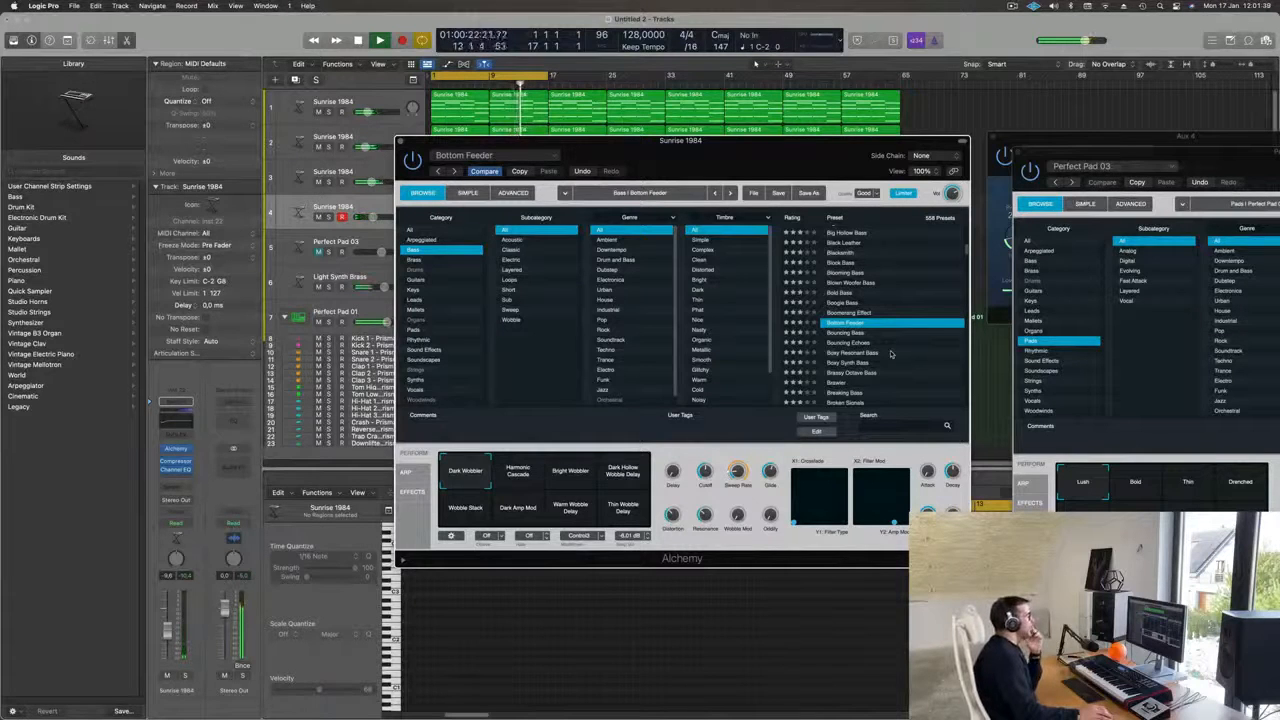
# Load the Supervillain Brass preset from Alchemy's Brass category on the fourth Sunrise 1984 track.
pyautogui.click(412, 260)
pyautogui.scroll(-5, 846, 289)
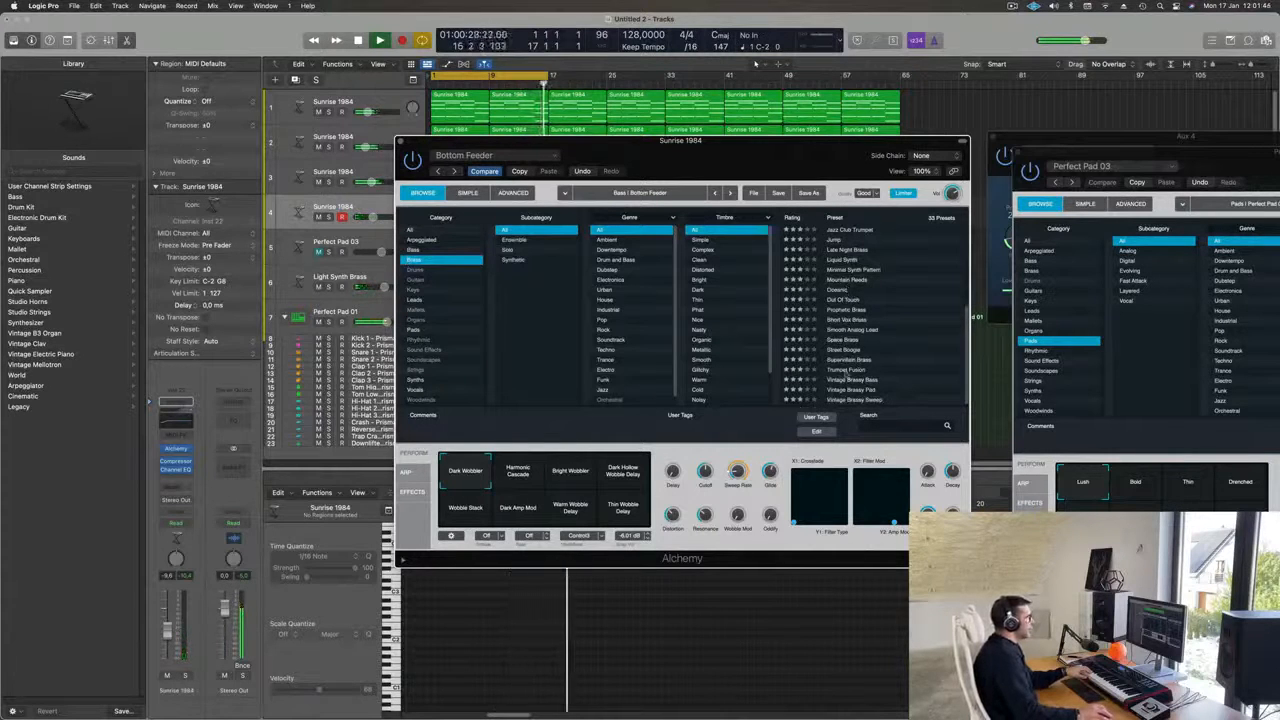
pyautogui.click(840, 360)
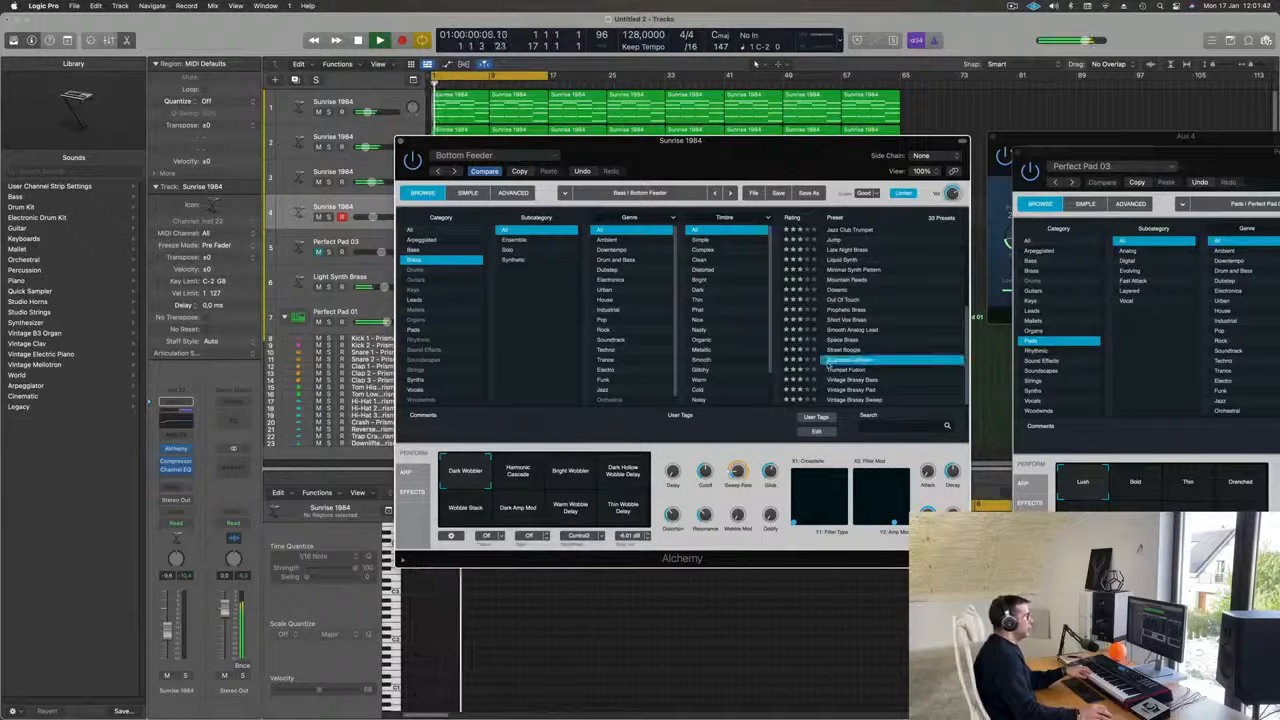
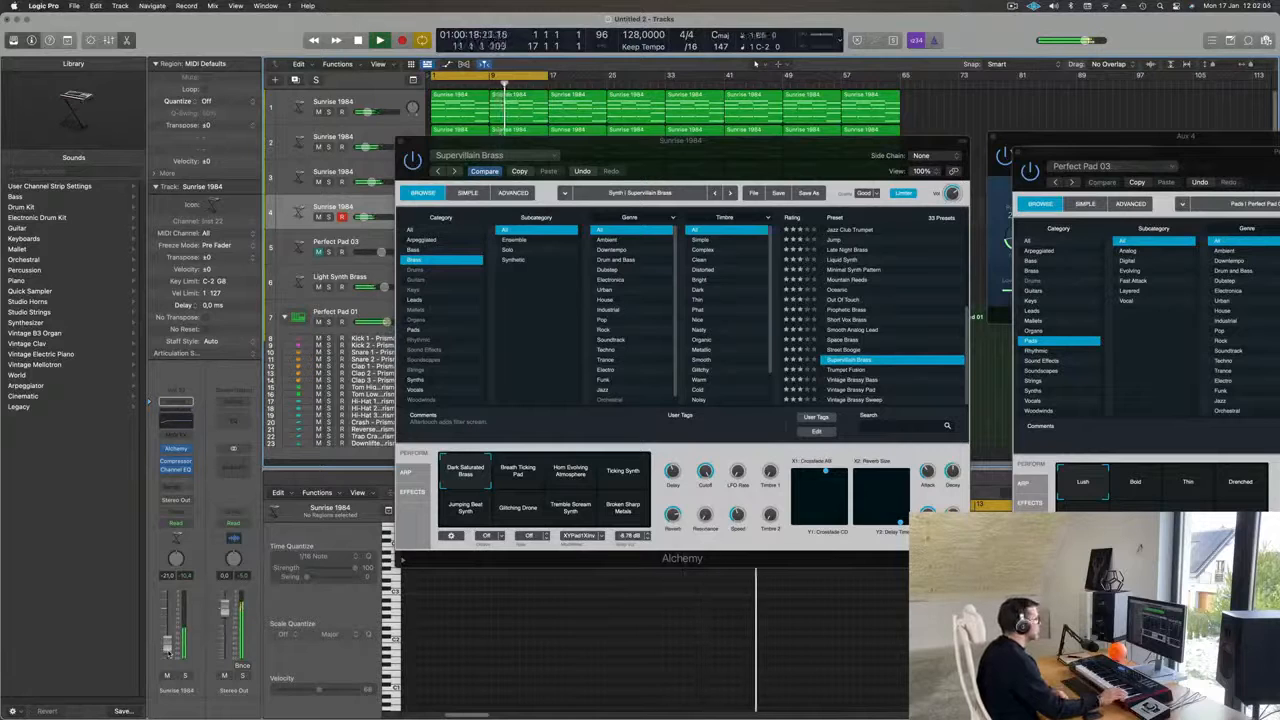
# Record a sustained two-note part on the fourth Sunrise 1984 track and move the recorded region to bar 1.
pyautogui.press('r')
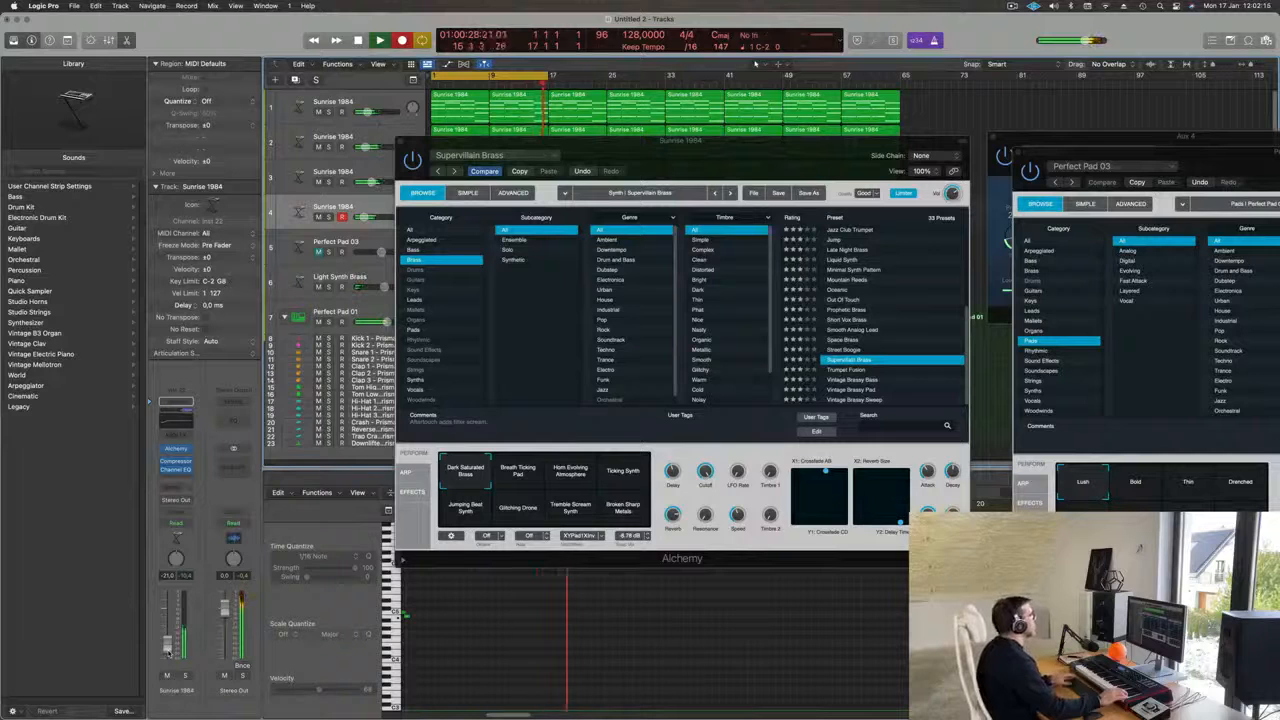
pyautogui.press('space')
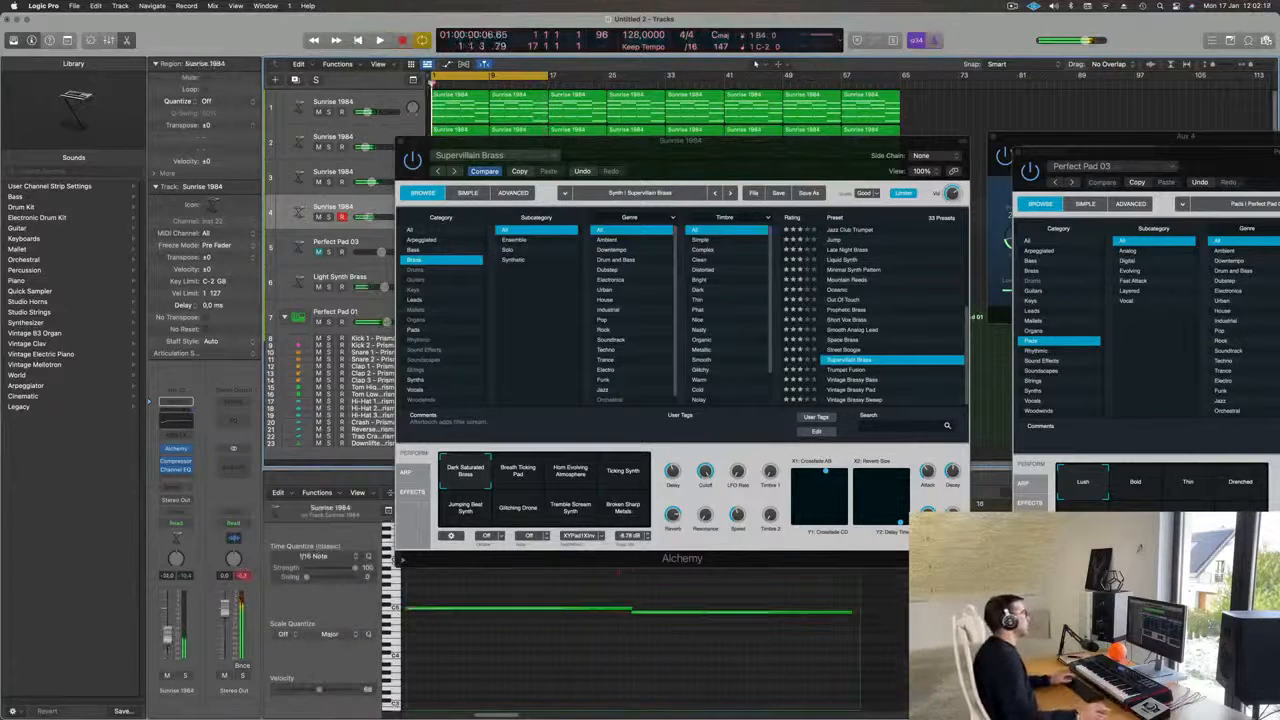
pyautogui.moveTo(709, 160); pyautogui.dragTo(1278, 151)
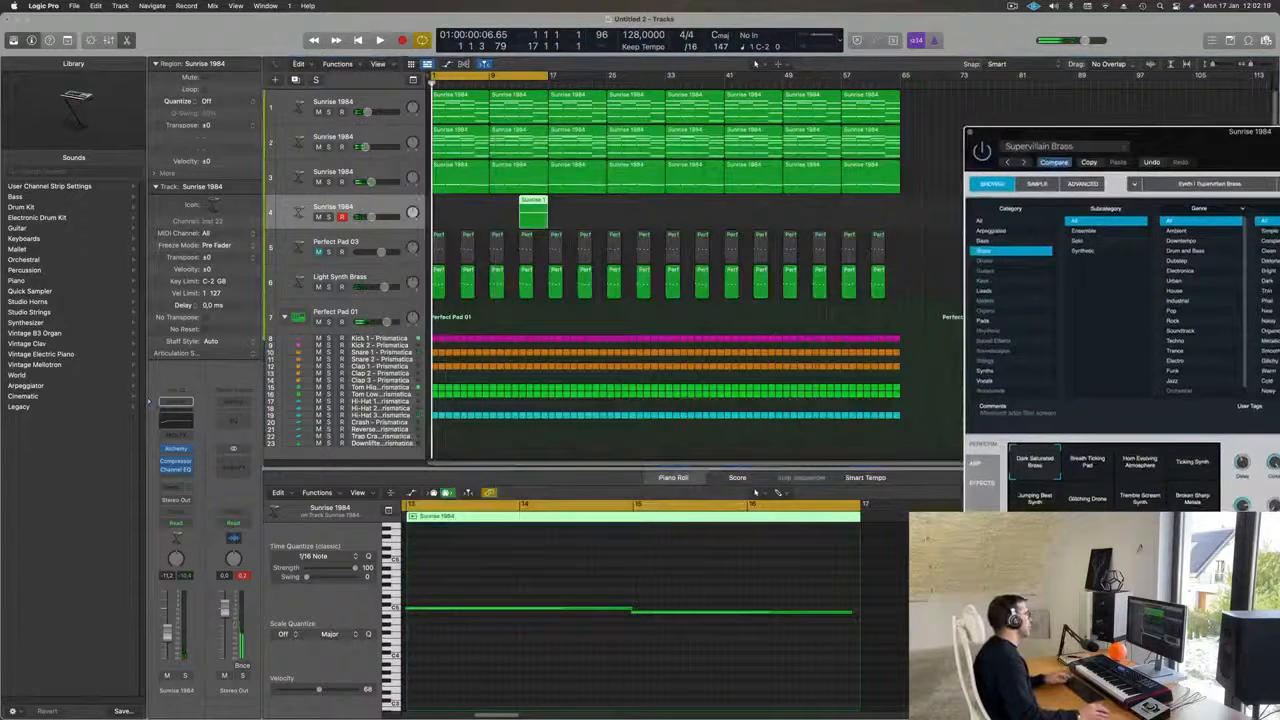
pyautogui.moveTo(538, 200); pyautogui.dragTo(442, 205)
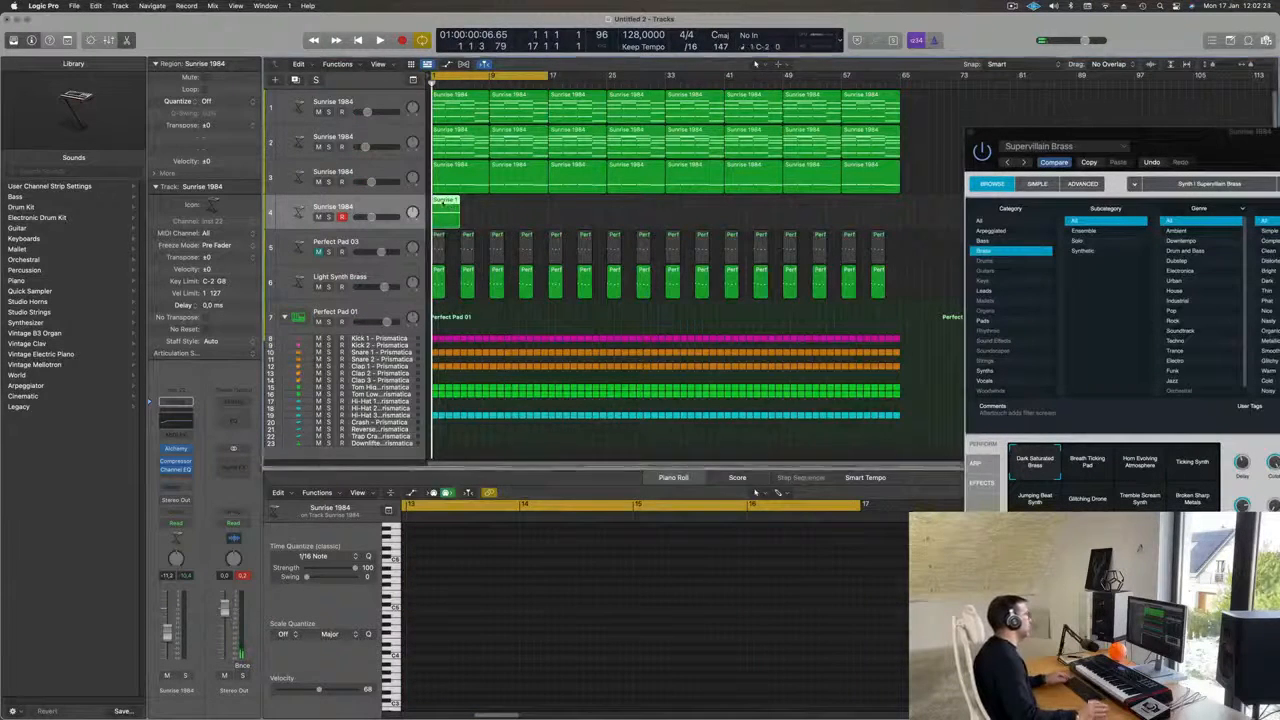
# Edit the recorded notes in the Piano Roll, extending the second note to the end of the region at bar 5.
pyautogui.press('e')
pyautogui.press('e')
pyautogui.press('super+a')
pyautogui.click(759, 601)
pyautogui.click(855, 612)
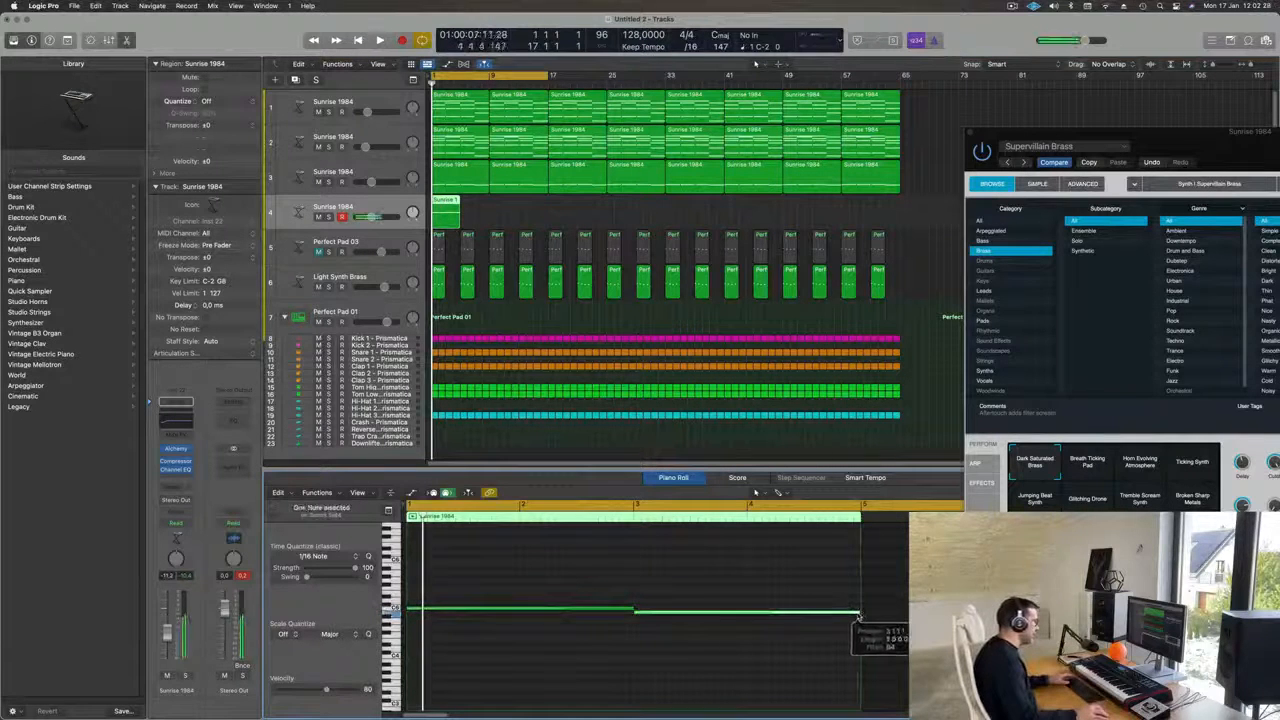
# Play the song with the Alchemy window back in view and add a Bus 5 (Aux 4) send to the fourth Sunrise 1984 track.
pyautogui.moveTo(1203, 144); pyautogui.dragTo(803, 189)
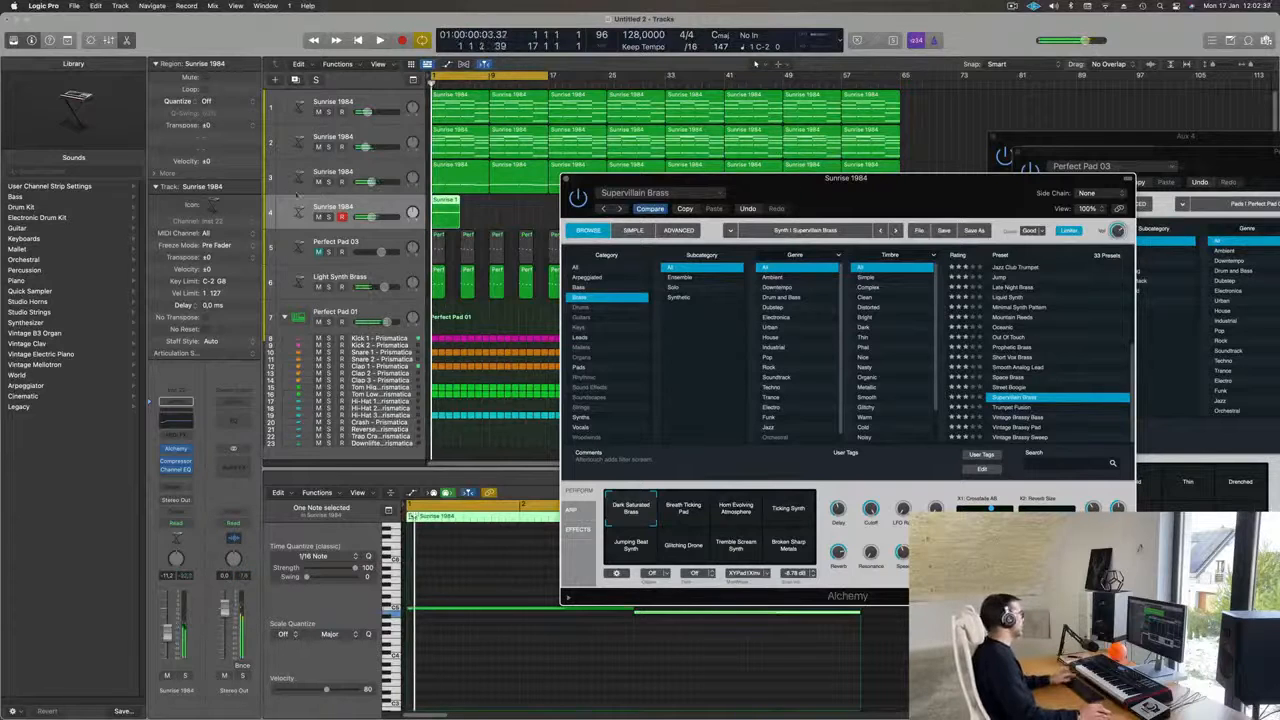
pyautogui.click(381, 203)
pyautogui.press('space')
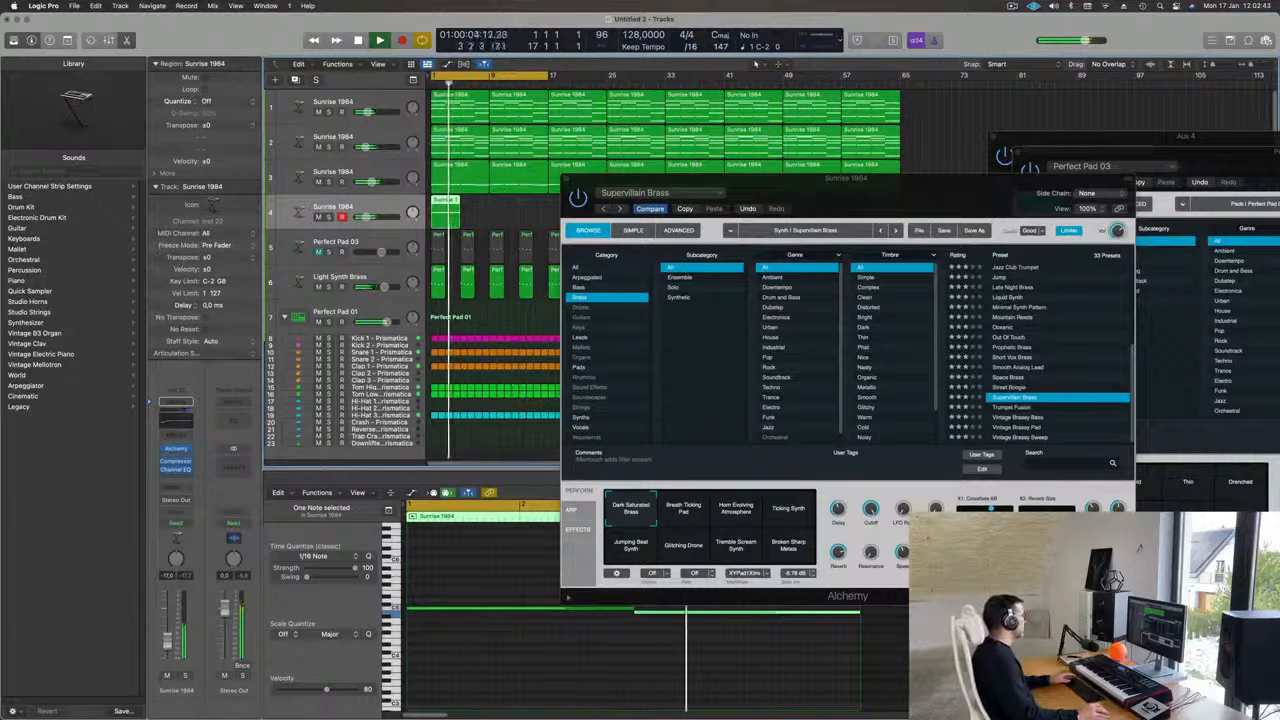
pyautogui.click(175, 488)
pyautogui.moveTo(172, 503)
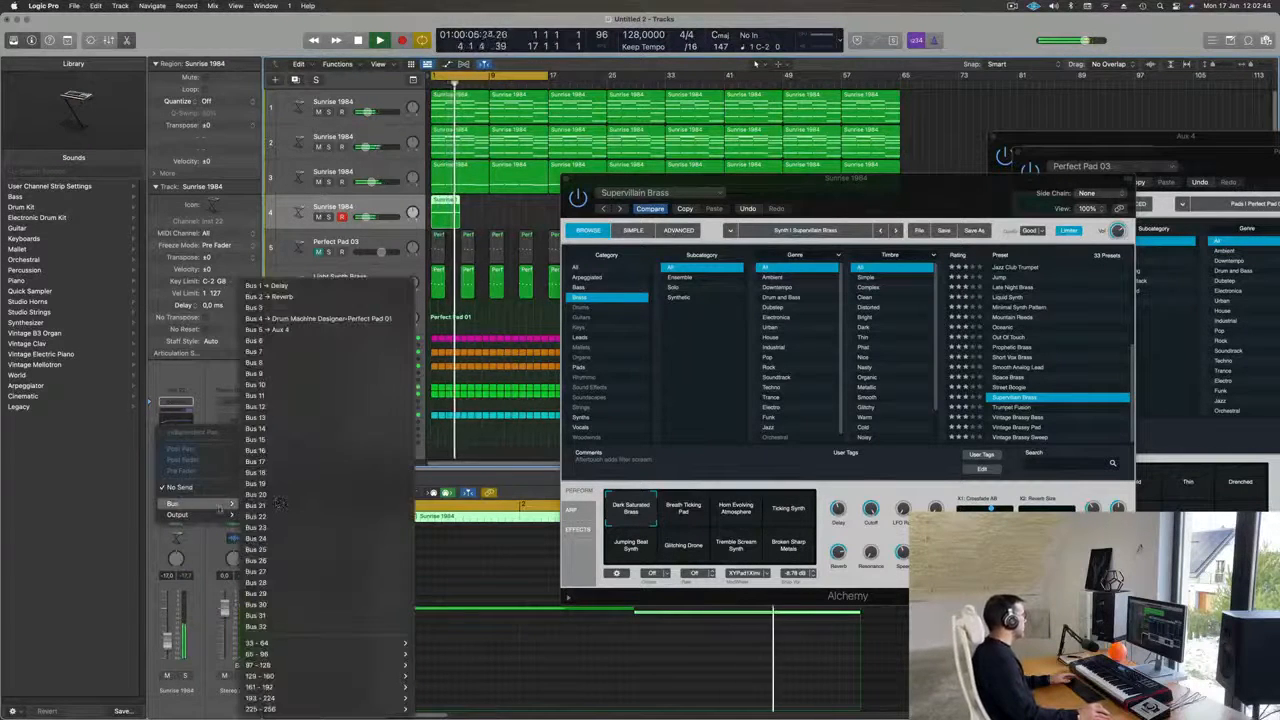
pyautogui.click(310, 328)
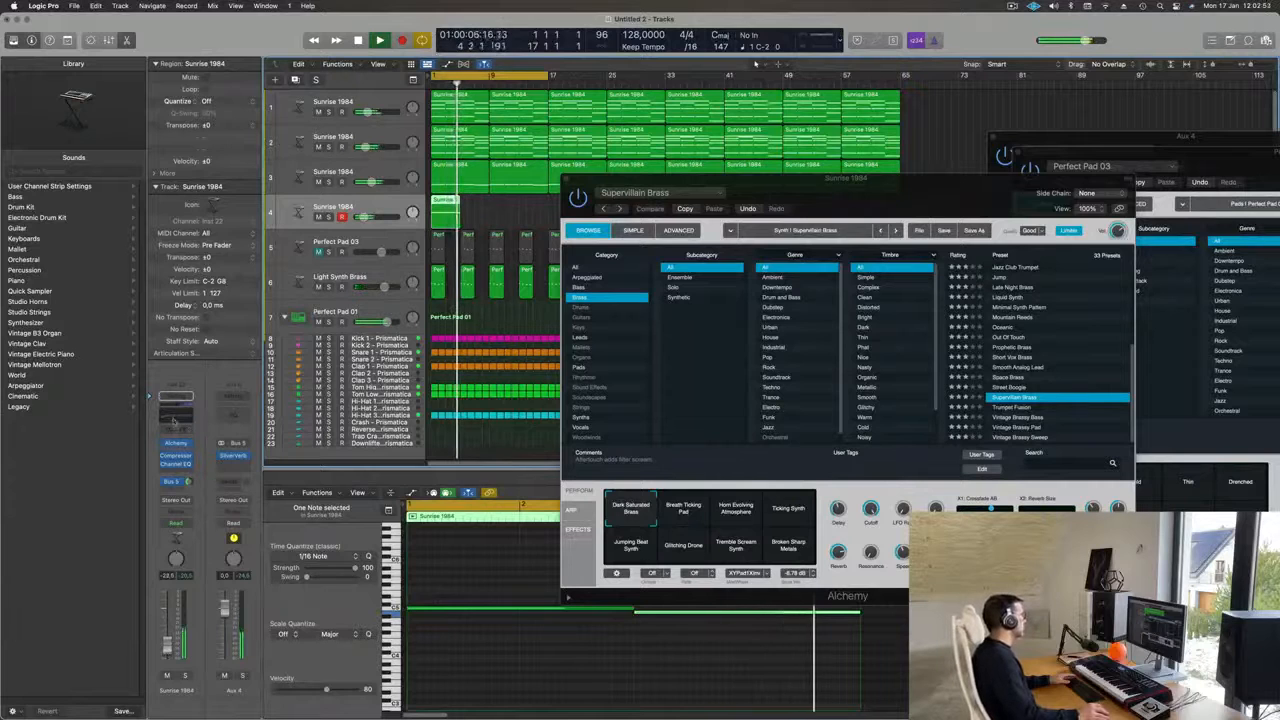
# Cut the track's low end with the Channel EQ's low-cut filter and move the EQ and Alchemy windows clear of the arrangement.
pyautogui.click(172, 421)
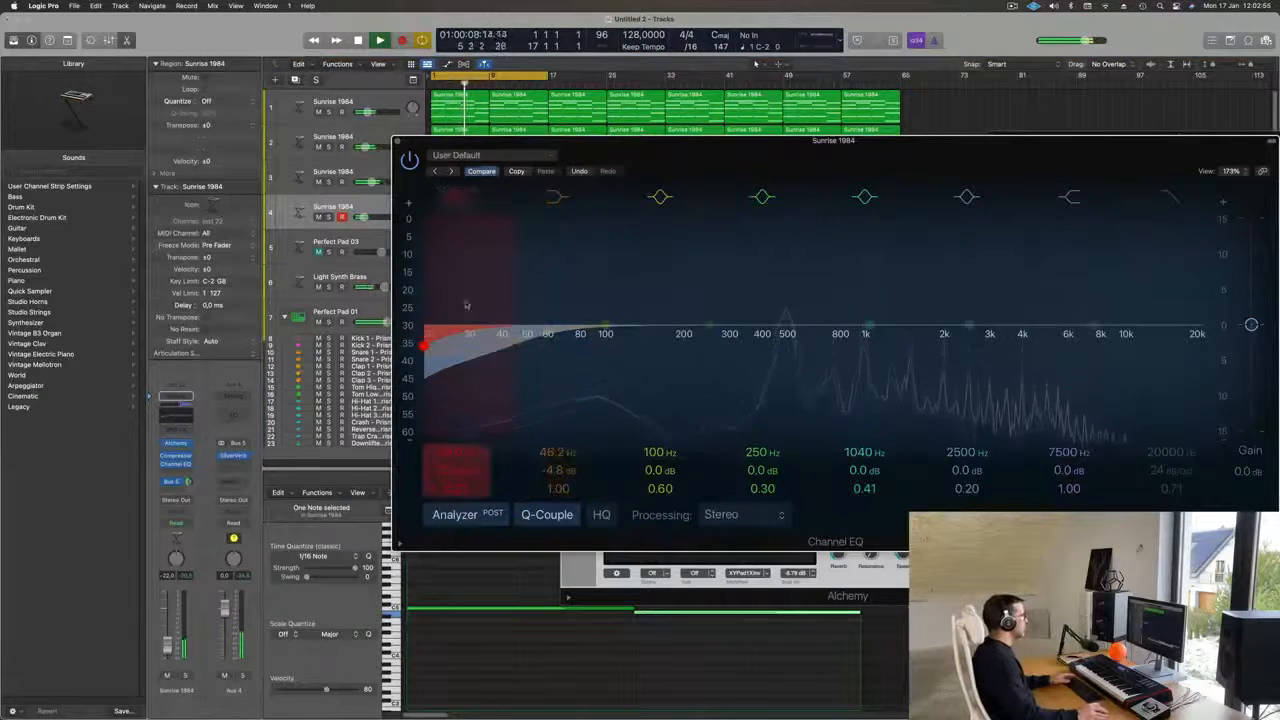
pyautogui.moveTo(694, 287); pyautogui.dragTo(535, 300)
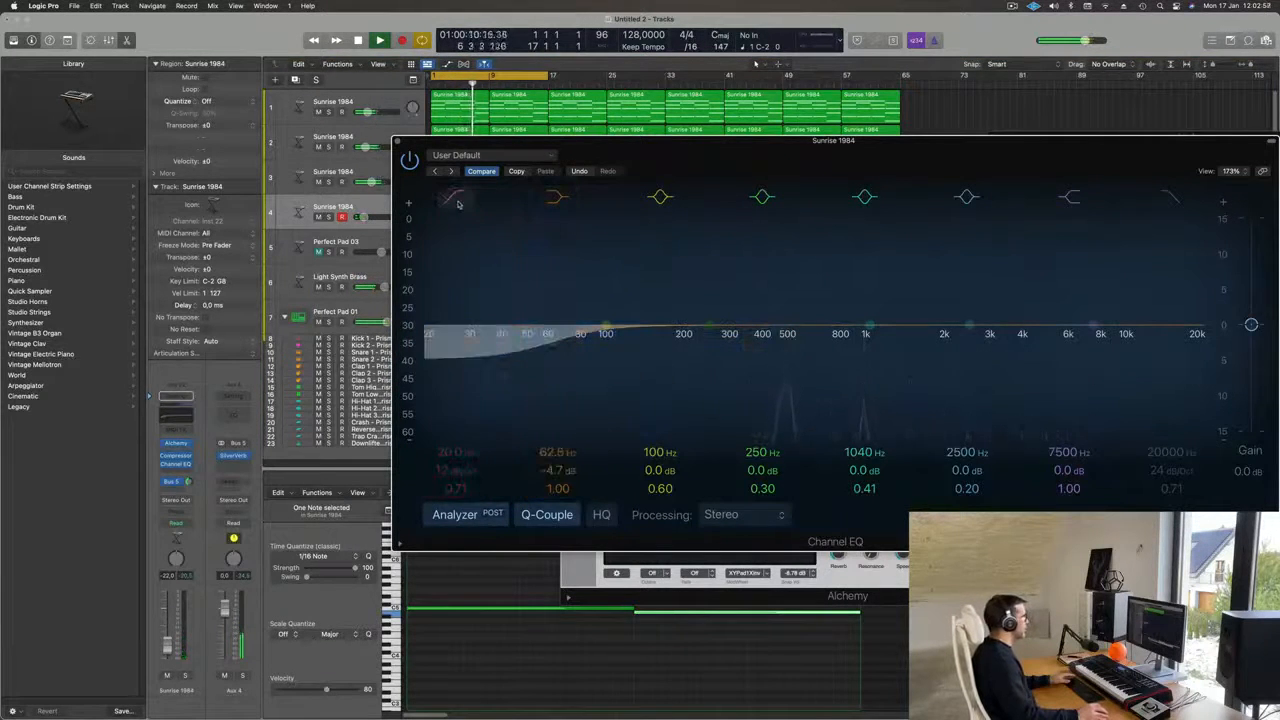
pyautogui.moveTo(438, 335); pyautogui.dragTo(757, 335)
pyautogui.moveTo(583, 155); pyautogui.dragTo(1086, 384)
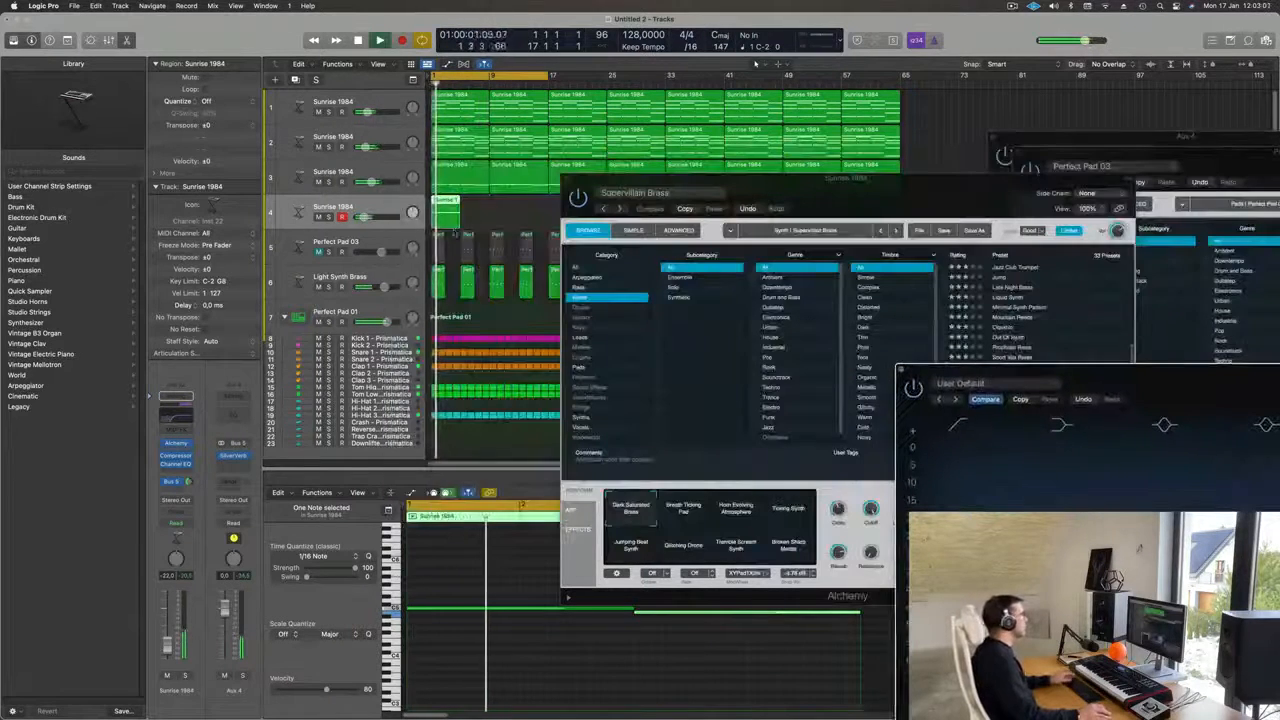
pyautogui.moveTo(804, 199); pyautogui.dragTo(1021, 220)
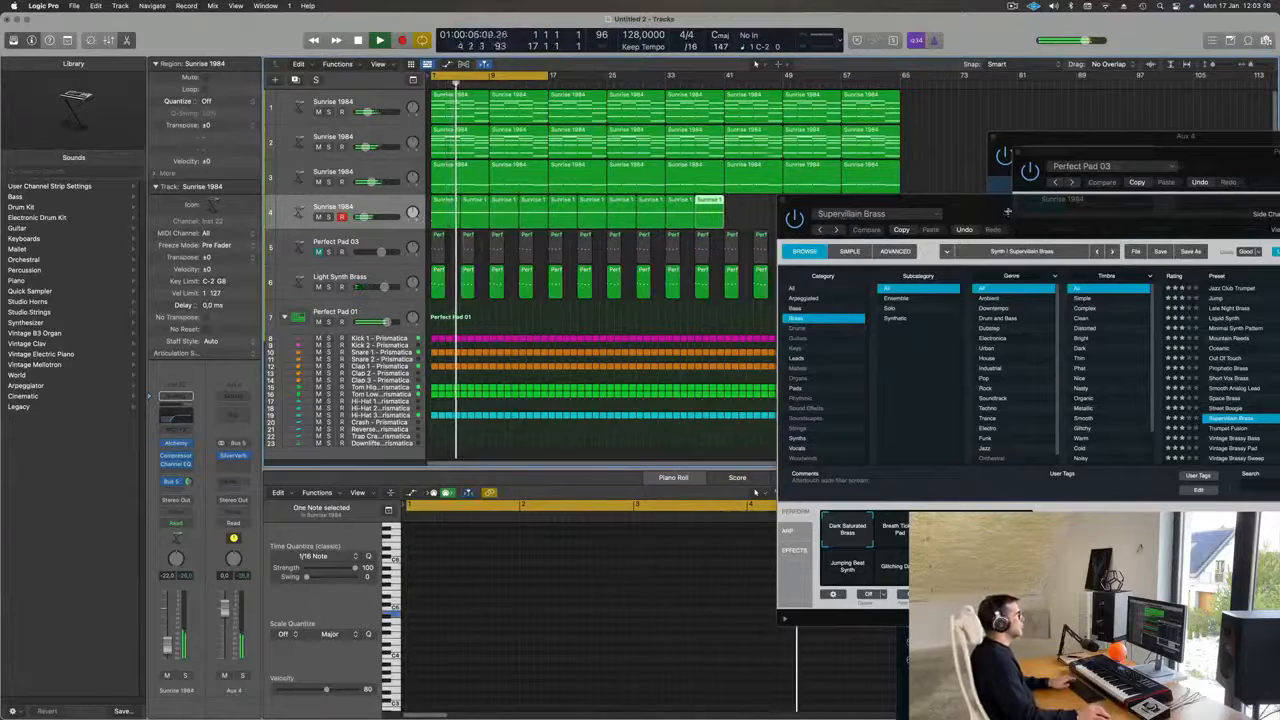
# Move the Supervillain Brass window clear of the tracks and lower the Perfect Pad 03 track's volume during playback.
pyautogui.moveTo(870, 200); pyautogui.dragTo(843, 452)
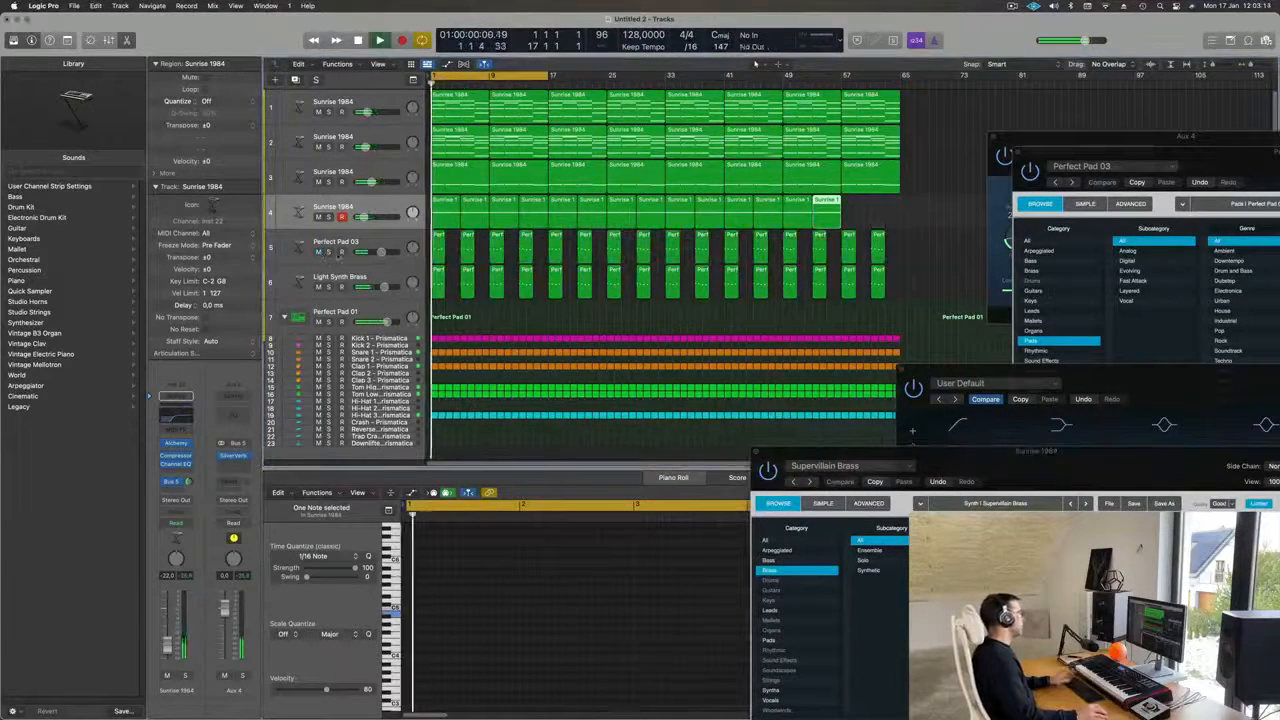
pyautogui.click(367, 243)
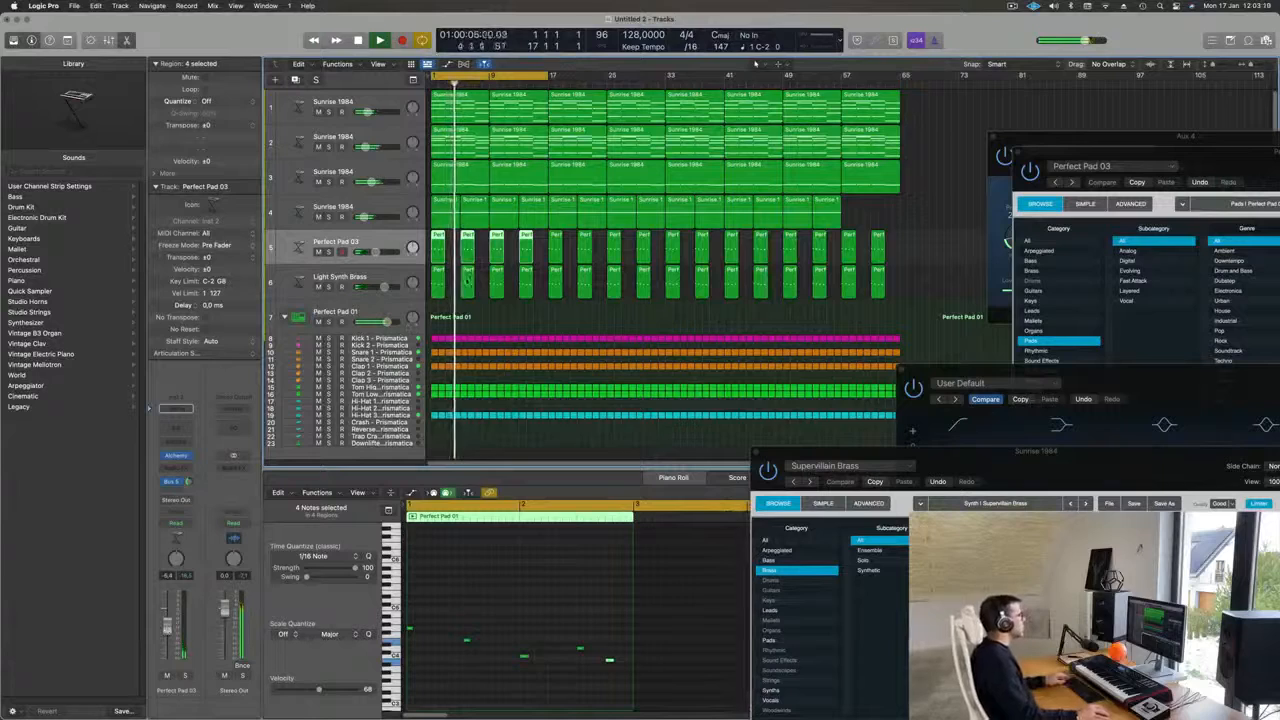
pyautogui.scroll(-2, 504, 292)
pyautogui.scroll(-2, 504, 294)
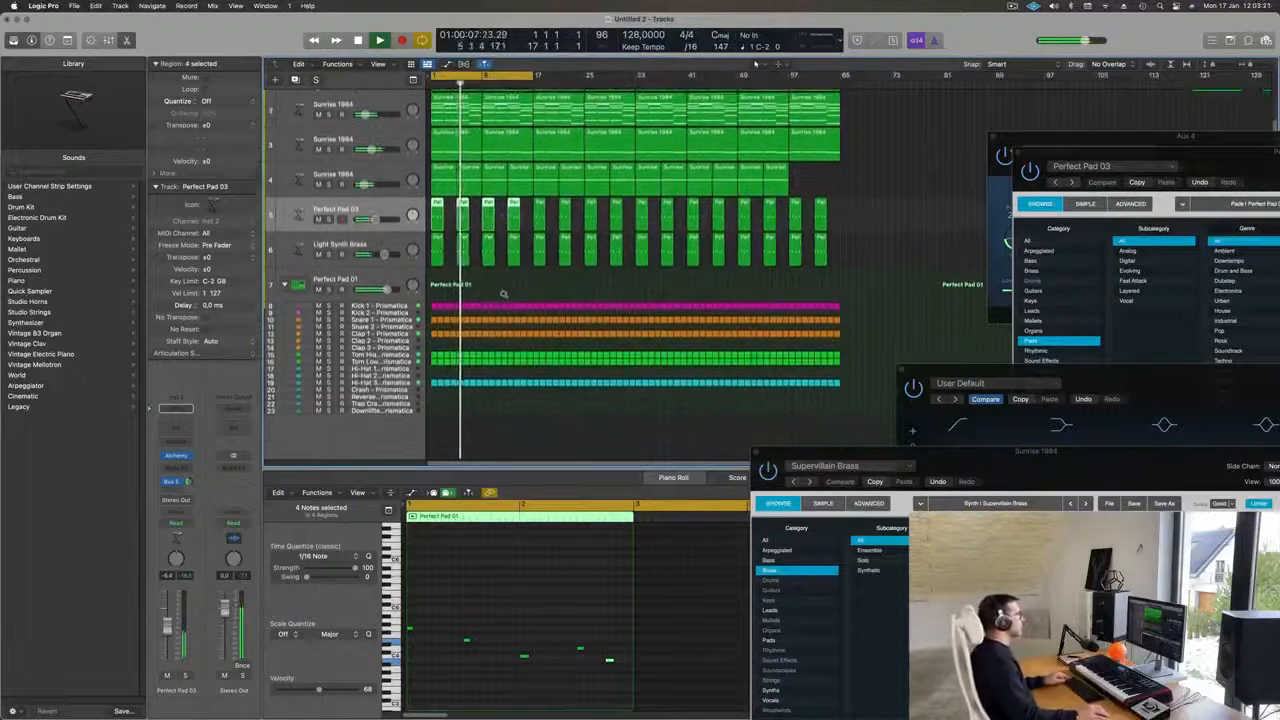
pyautogui.scroll(3, 510, 292)
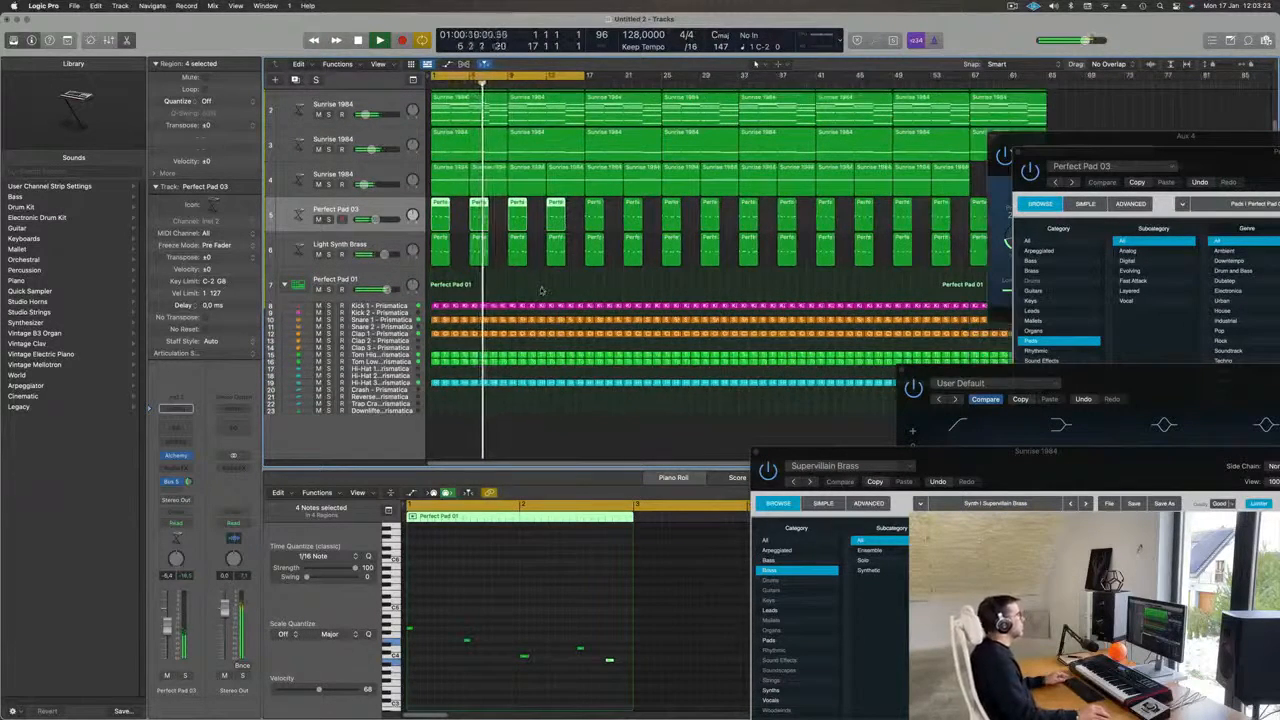
# Lower the fourth Sunrise 1984 track's volume to -24.0 dB while the loop plays.
pyautogui.click(399, 169)
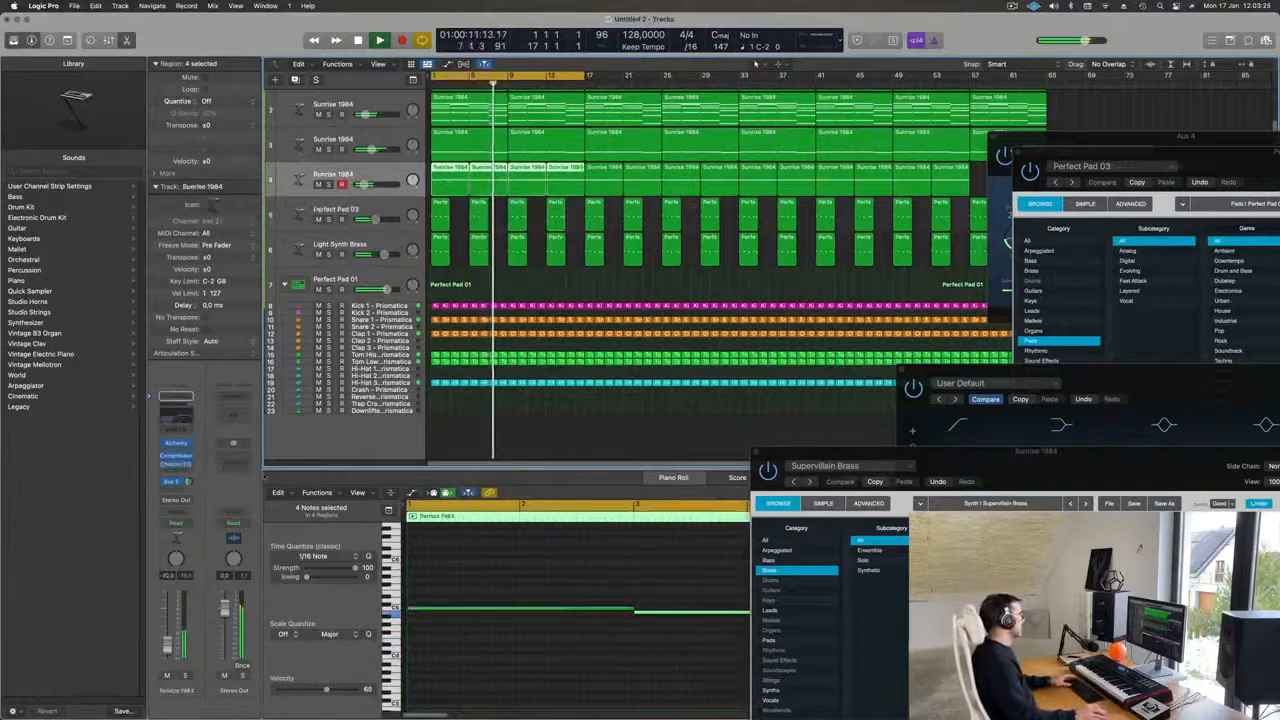
pyautogui.click(167, 677)
pyautogui.click(167, 677)
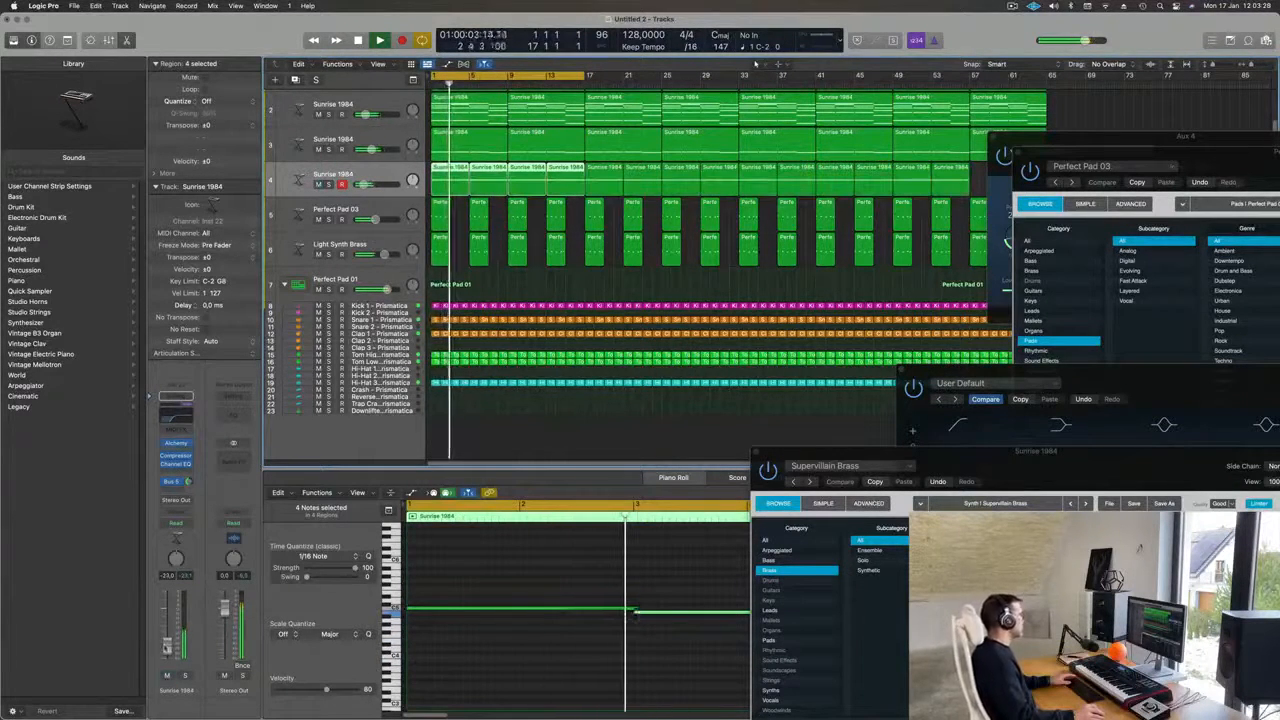
pyautogui.press('s')
pyautogui.press('s')
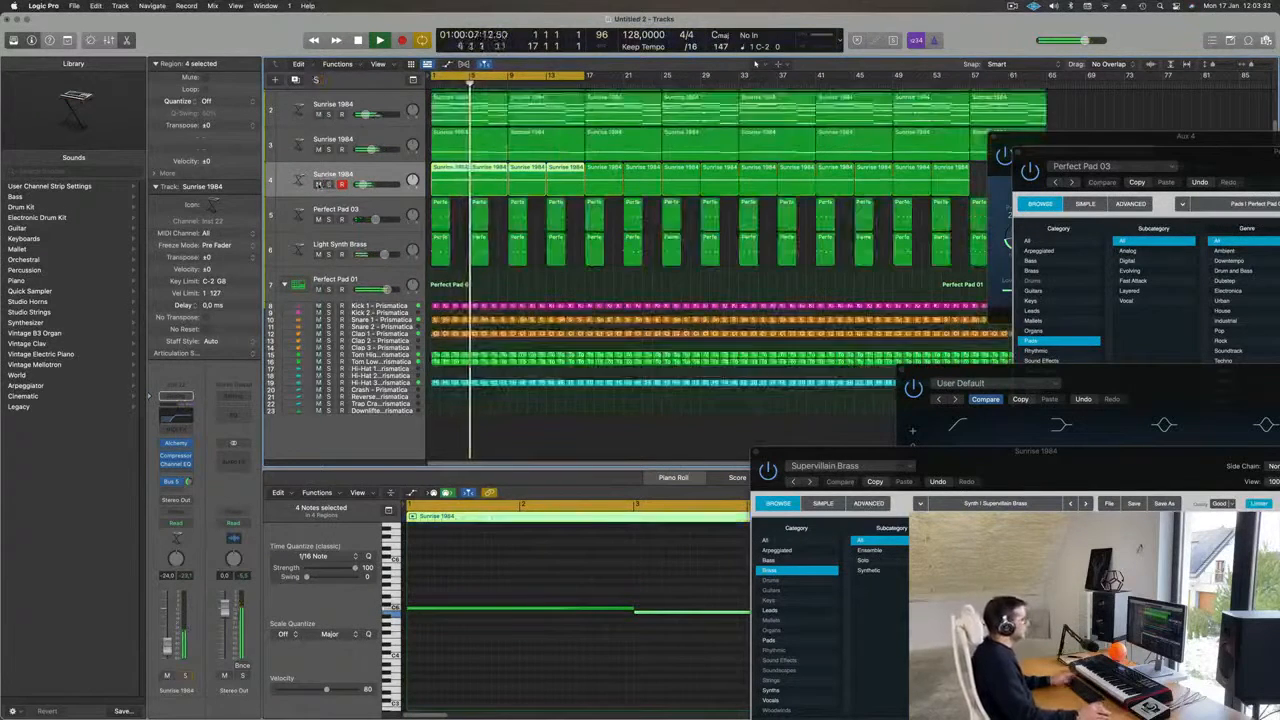
# Play the looped bars 1 to 17 to review how the brass layer sits with the other tracks.
pyautogui.scroll(-4, 551, 289)
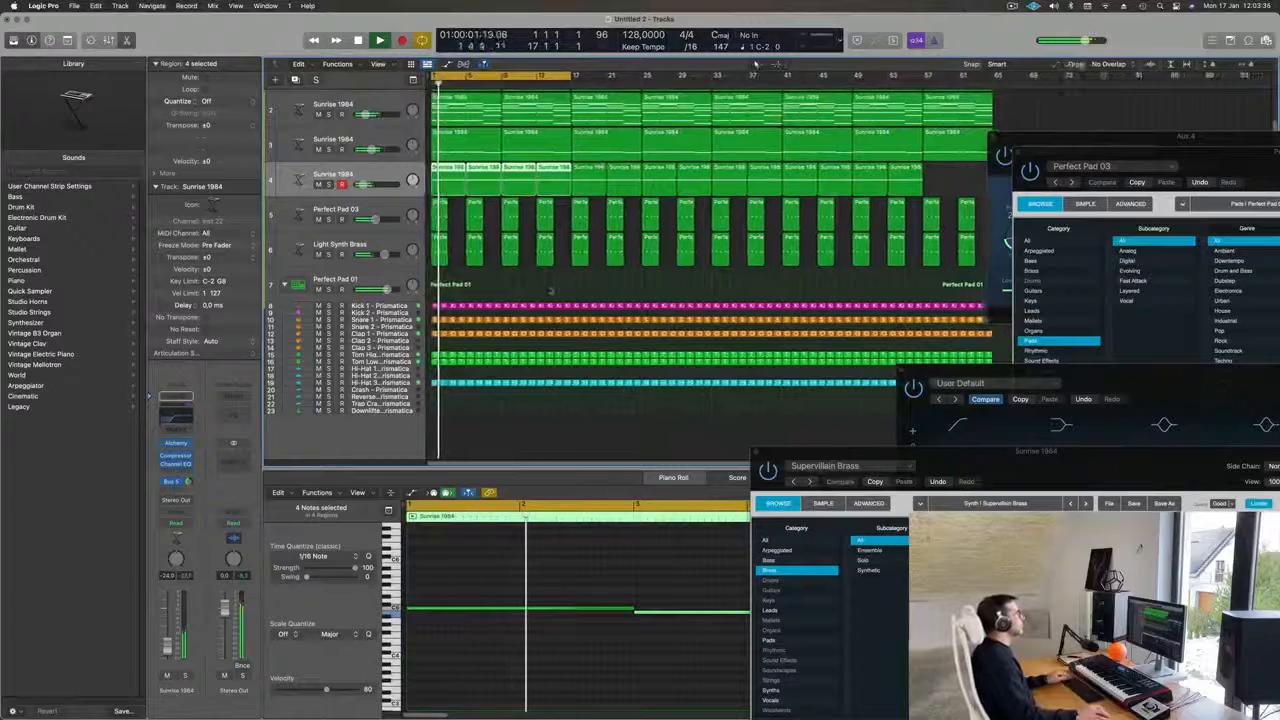
pyautogui.scroll(1, 478, 343)
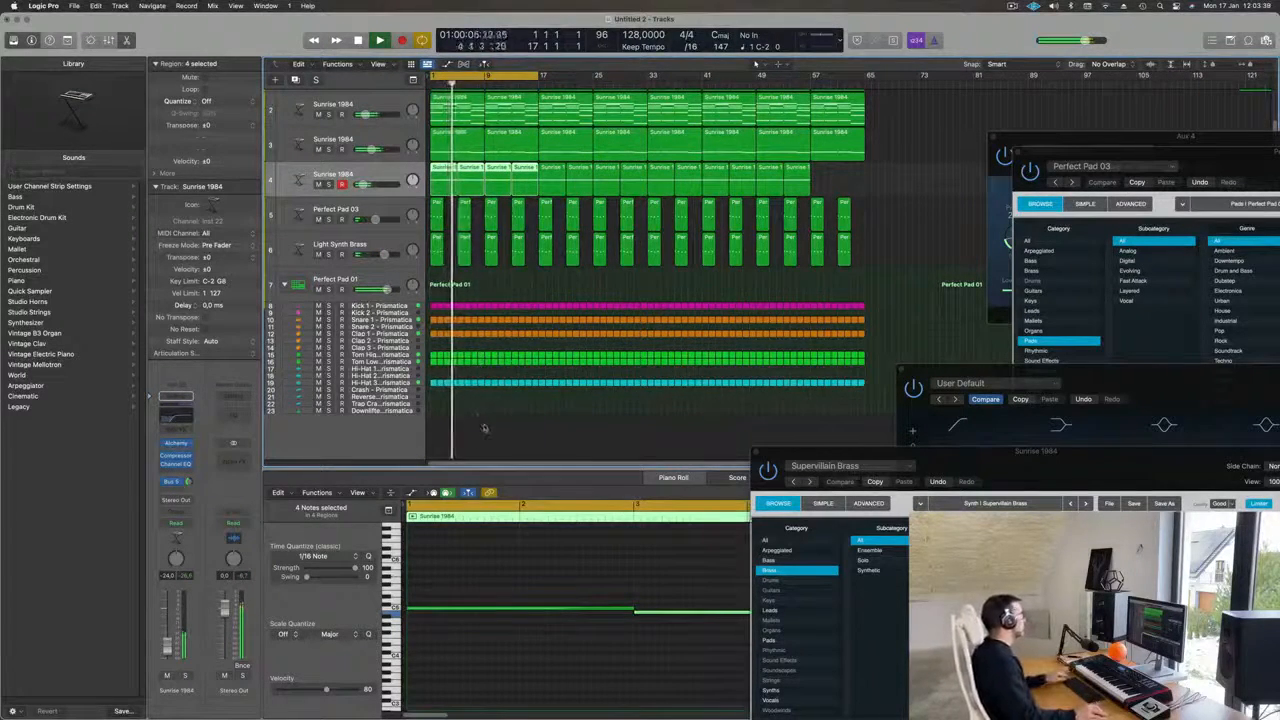
pyautogui.scroll(3, 484, 428)
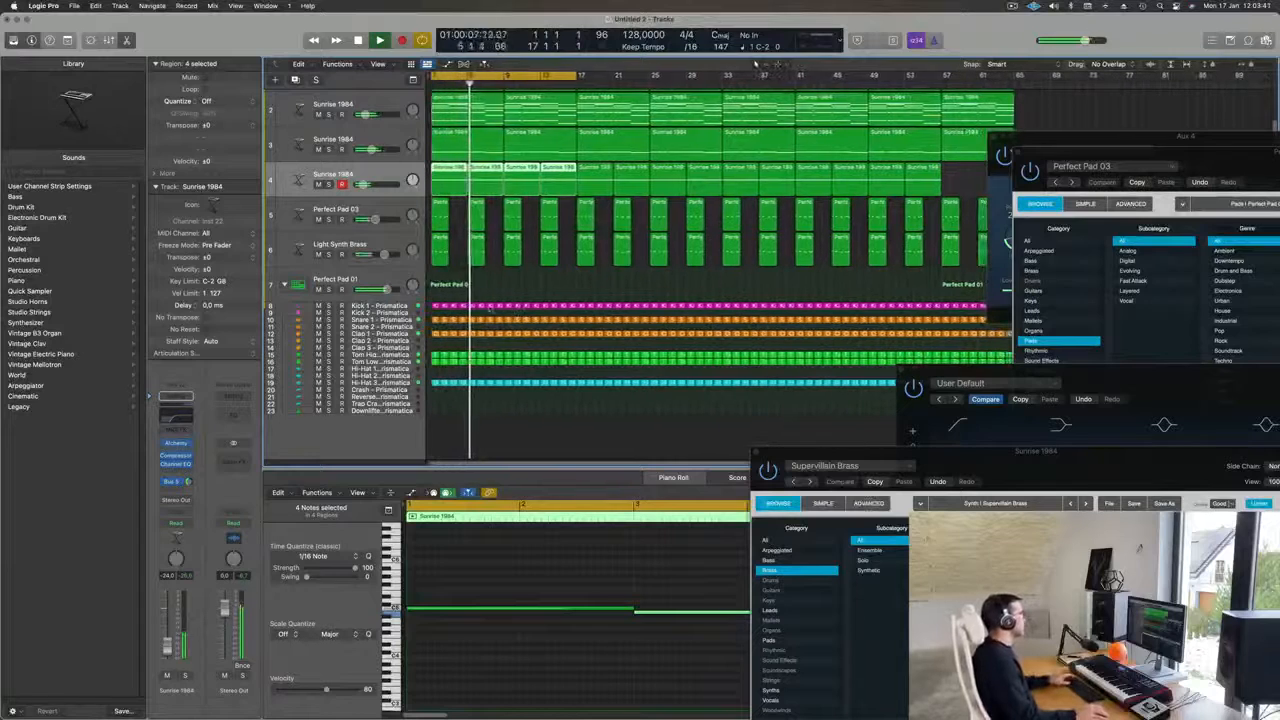
pyautogui.scroll(-2, 527, 292)
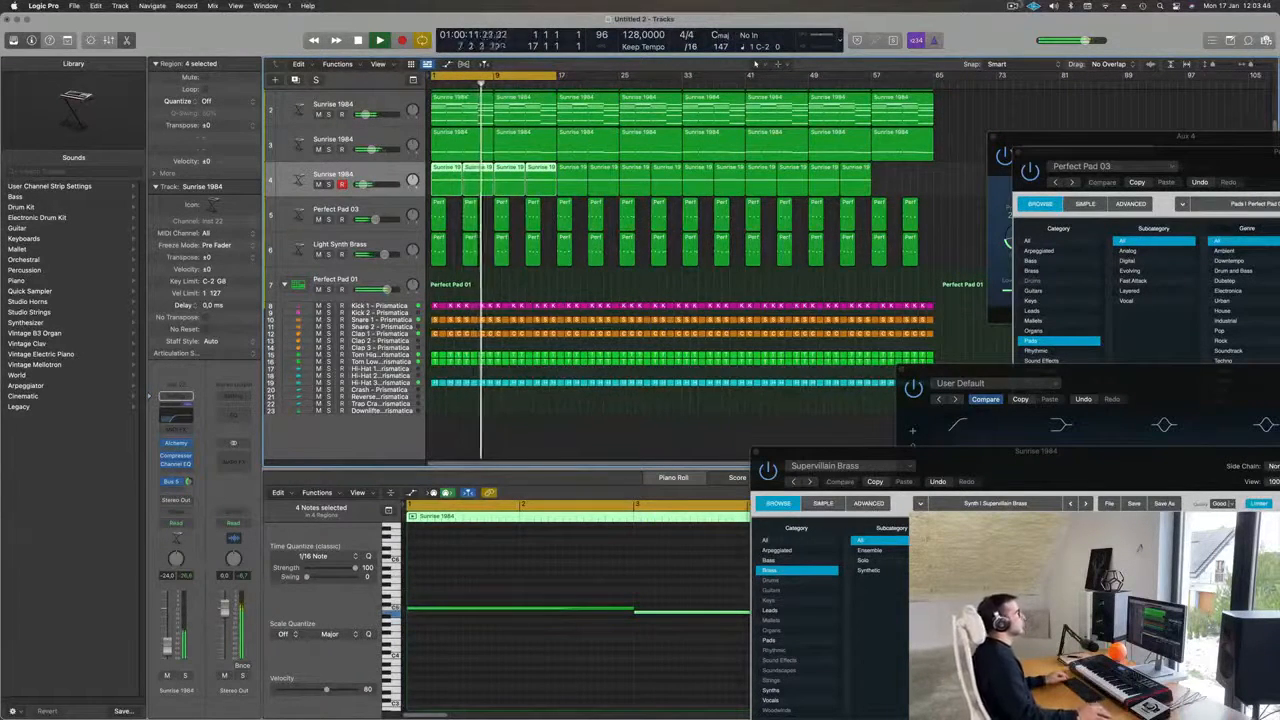
pyautogui.click(1012, 7)
pyautogui.click(1012, 7)
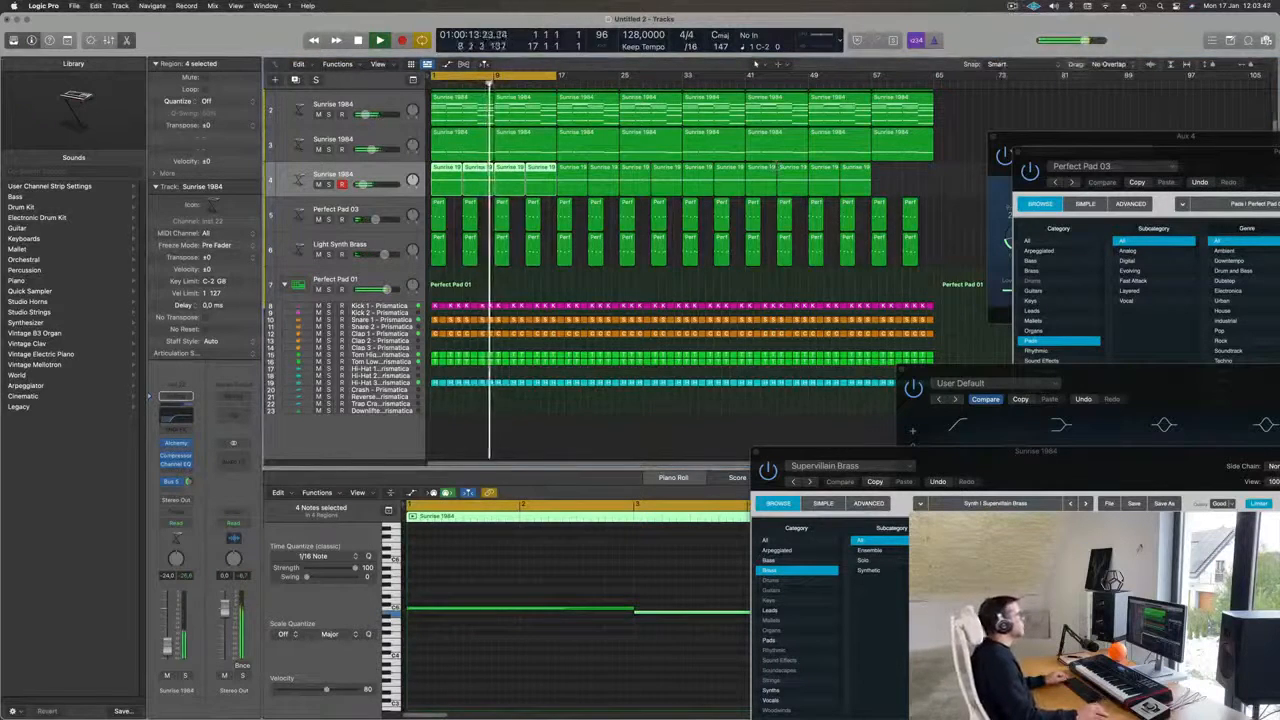
pyautogui.scroll(3, 540, 300)
pyautogui.scroll(3, 680, 263)
pyautogui.scroll(-1, 640, 276)
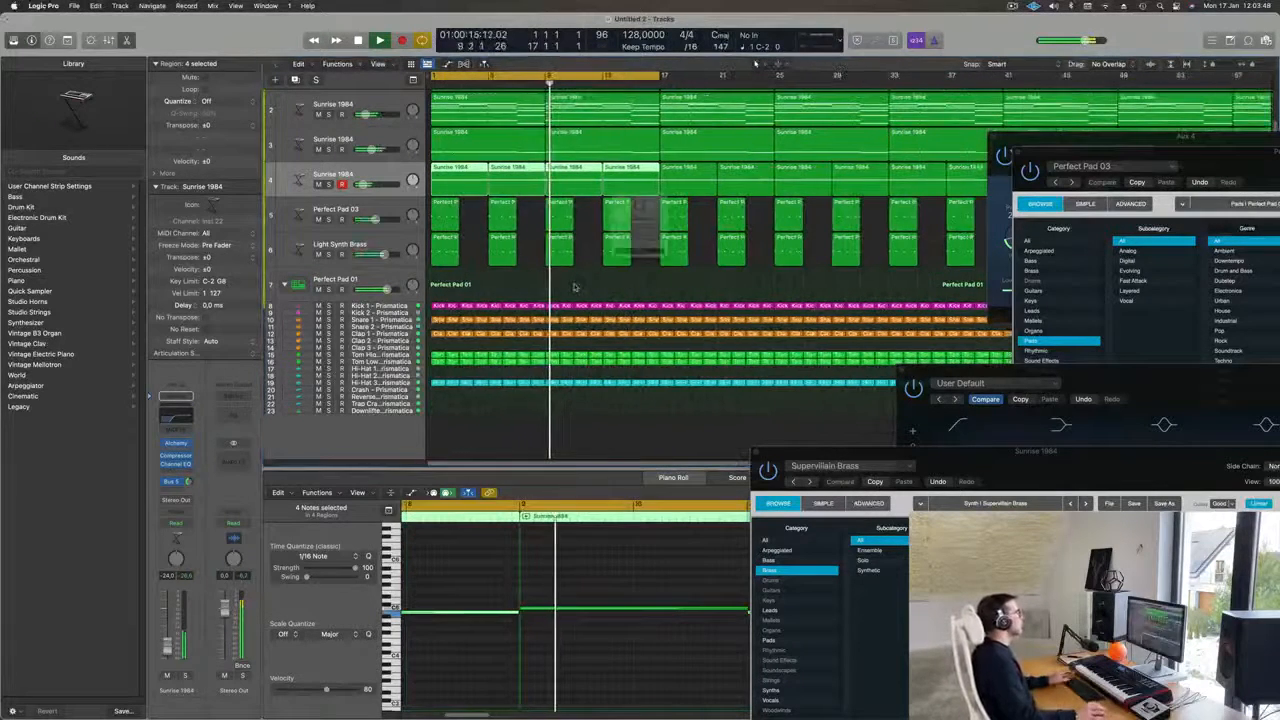
pyautogui.click(645, 283)
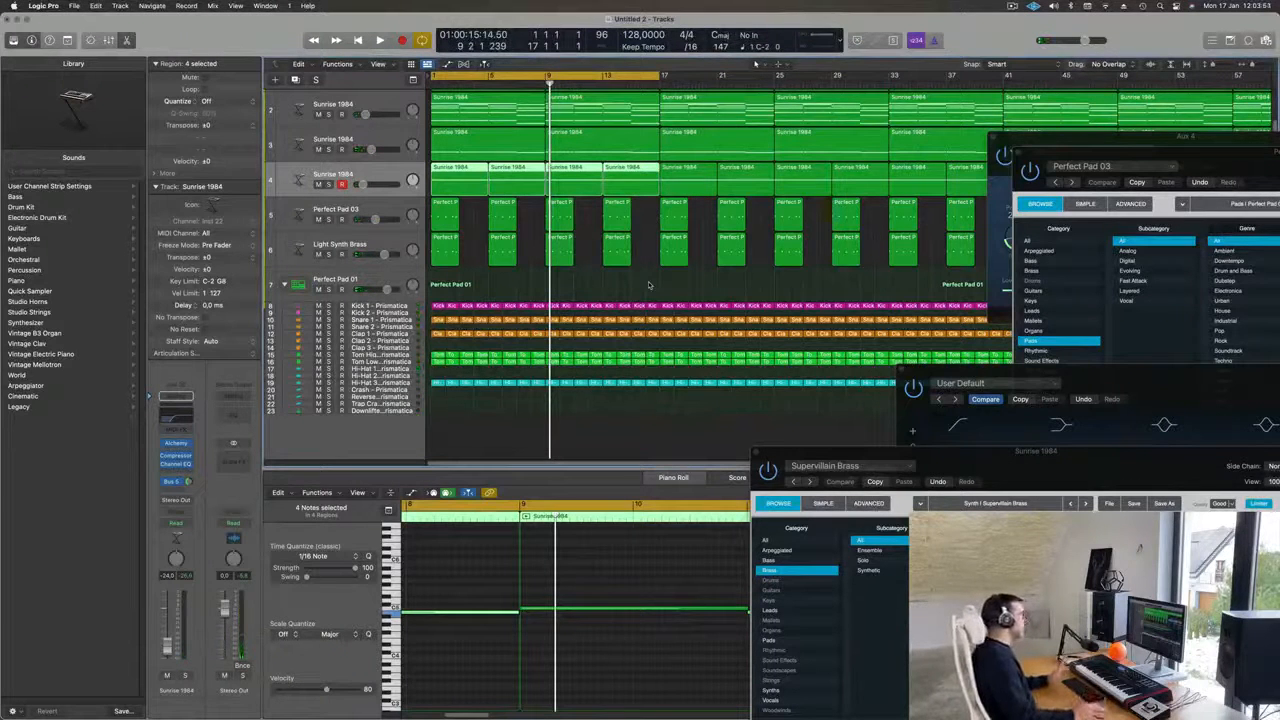
pyautogui.click(614, 286)
pyautogui.press('space')
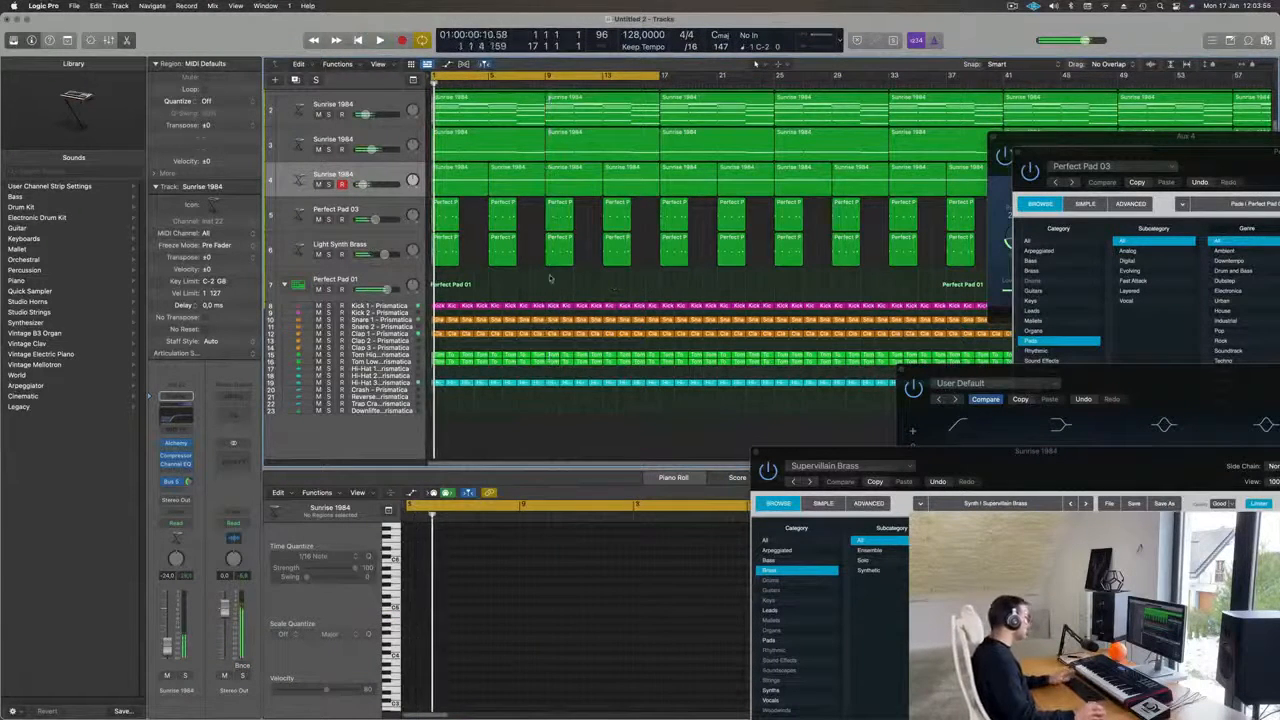
# Copy the first Kick 1 region at bar 1 onto the Kick 2 track below it.
pyautogui.click(391, 307)
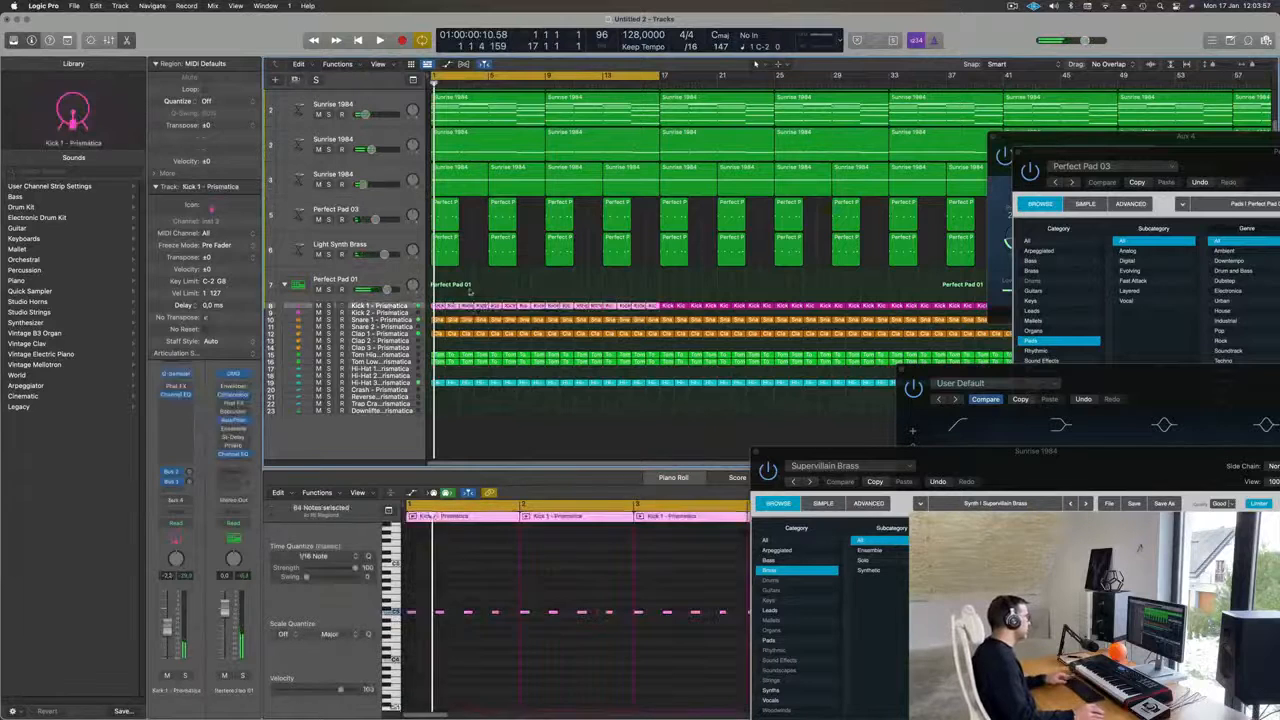
pyautogui.click(439, 306)
pyautogui.moveTo(439, 307); pyautogui.dragTo(438, 313)
# Reduce the copied kick region to two notes placed on the offbeats after beats 2 and 4.
pyautogui.scroll(3, 533, 606)
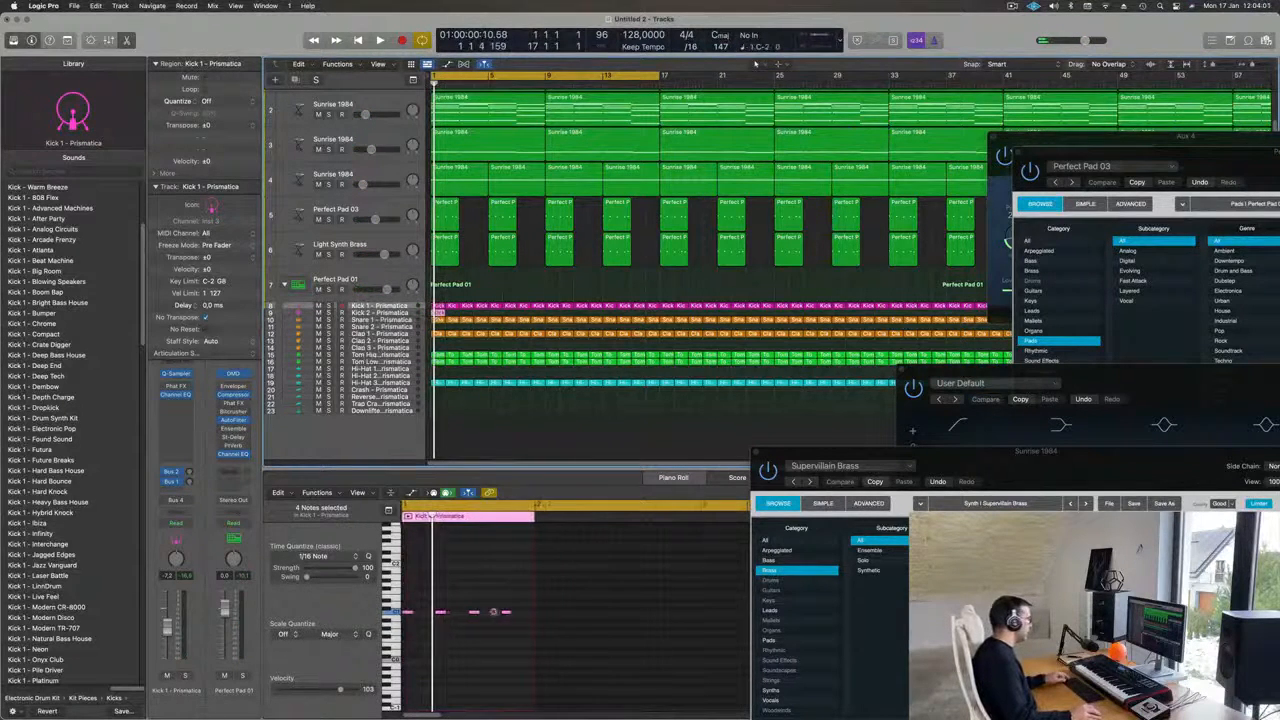
pyautogui.scroll(2, 533, 606)
pyautogui.click(549, 612)
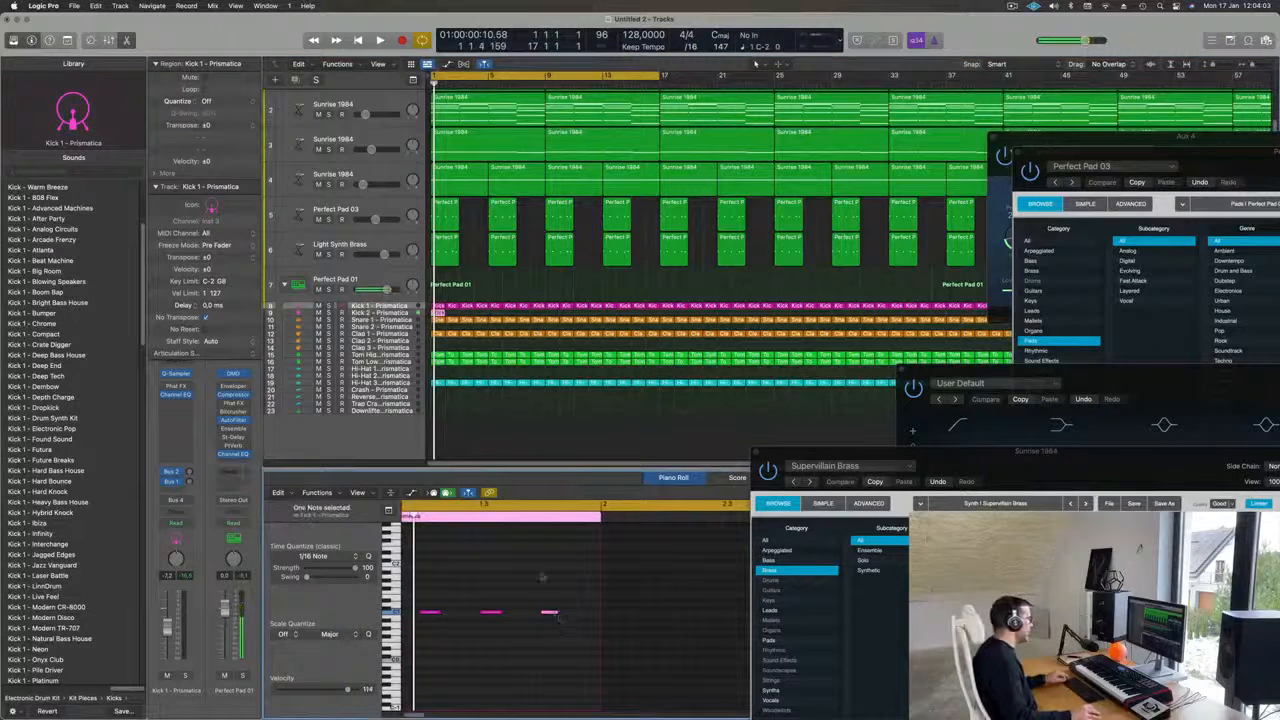
pyautogui.moveTo(439, 613); pyautogui.dragTo(370, 624)
pyautogui.moveTo(599, 623); pyautogui.dragTo(493, 605)
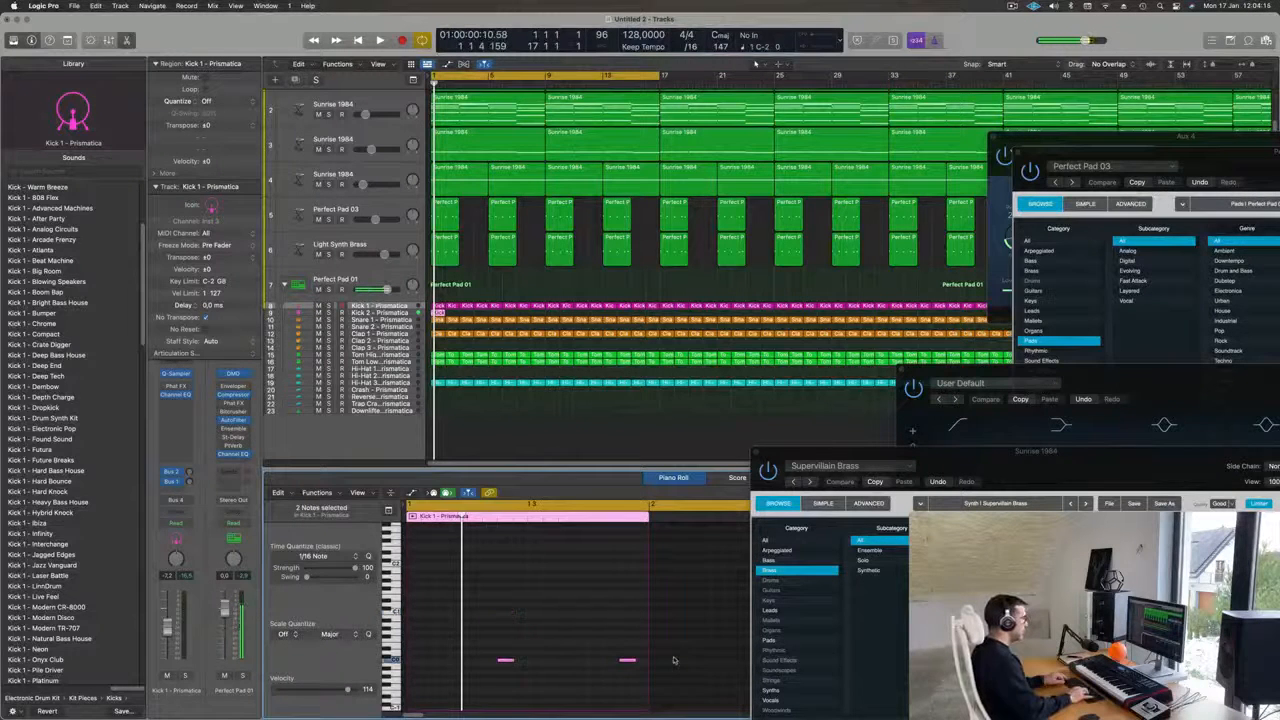
# Try the two offbeat kick notes an octave lower and play them back from the start.
pyautogui.hotkey('alt', 'shift', 'Down')
pyautogui.press('space')
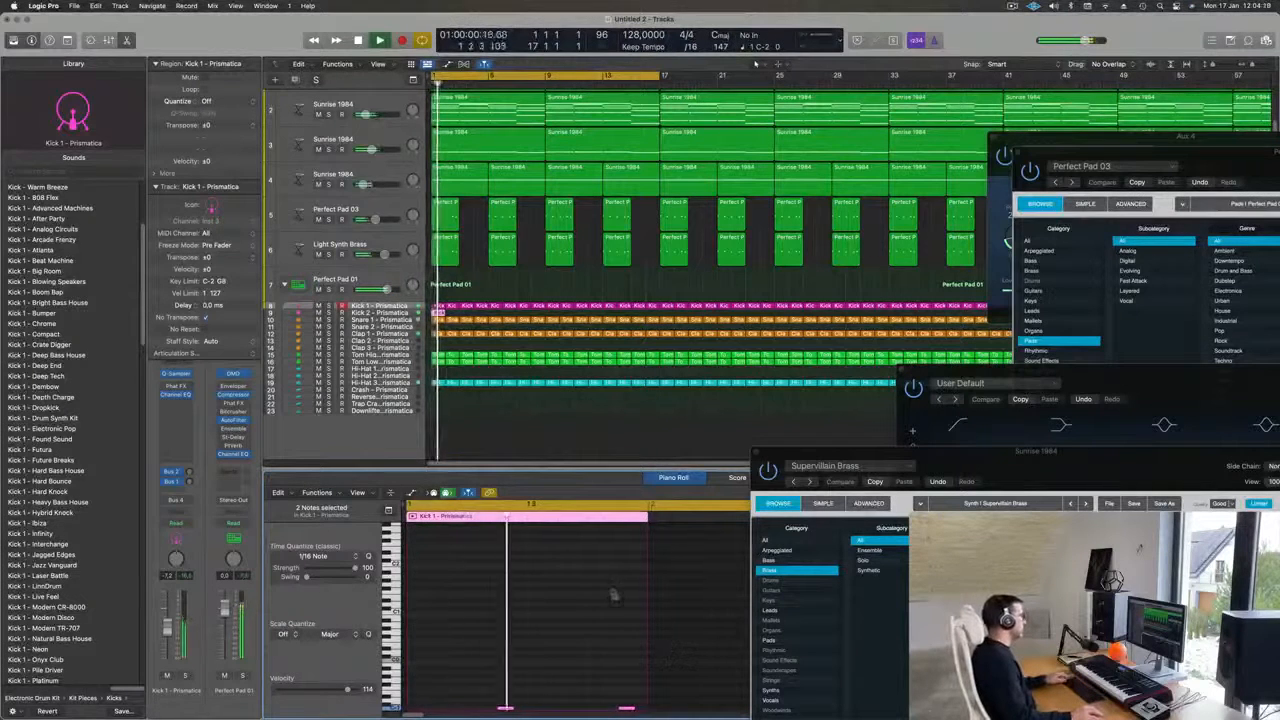
pyautogui.hscroll(-1, 609, 580)
pyautogui.press('space')
pyautogui.click(509, 430)
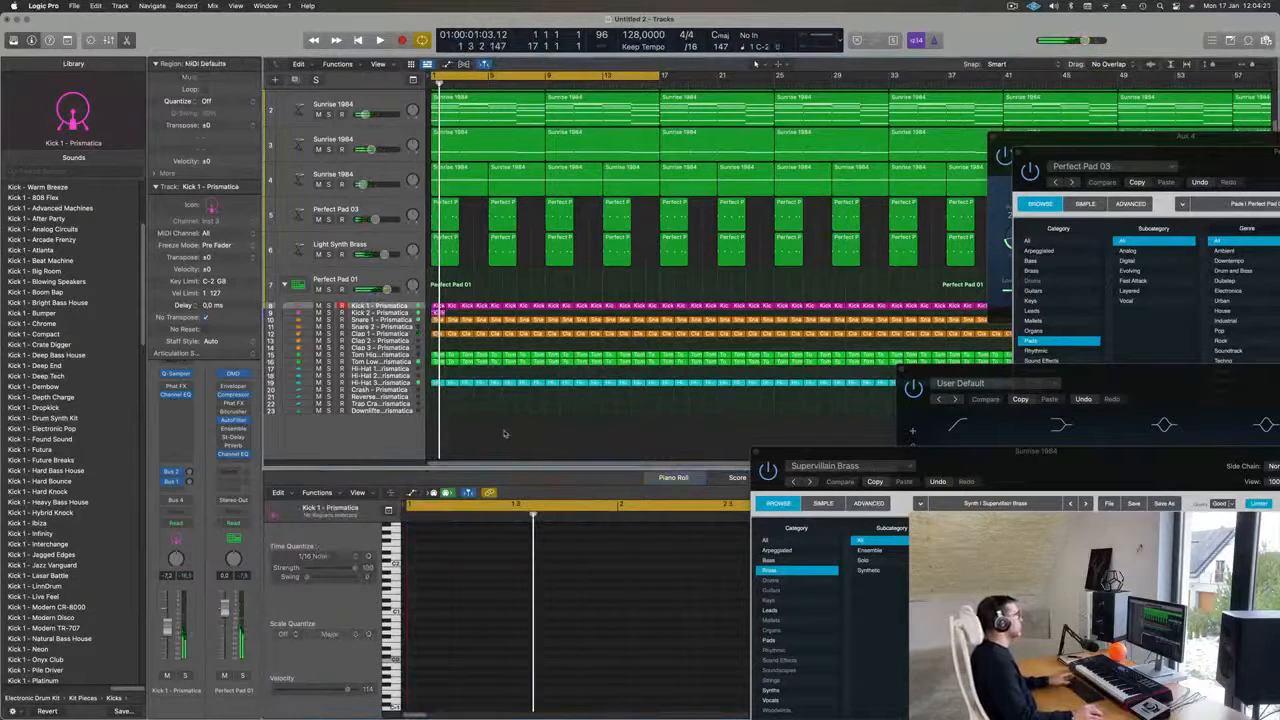
pyautogui.press('space')
pyautogui.press('super+Left')
pyautogui.press('space')
# Close the Perfect Pad 03, Aux 4 SilverVerb, Channel EQ and Supervillain Brass plug-in windows.
pyautogui.moveTo(1200, 156); pyautogui.dragTo(606, 160)
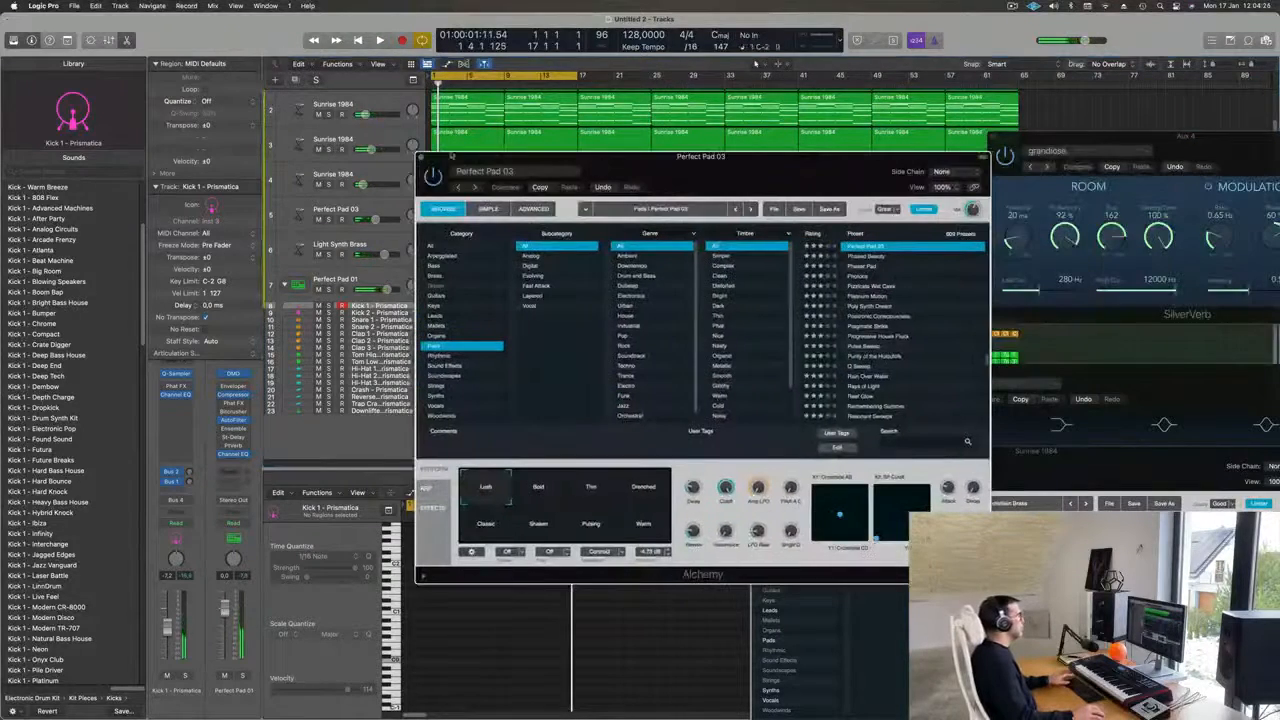
pyautogui.click(421, 157)
pyautogui.moveTo(1146, 140); pyautogui.dragTo(831, 155)
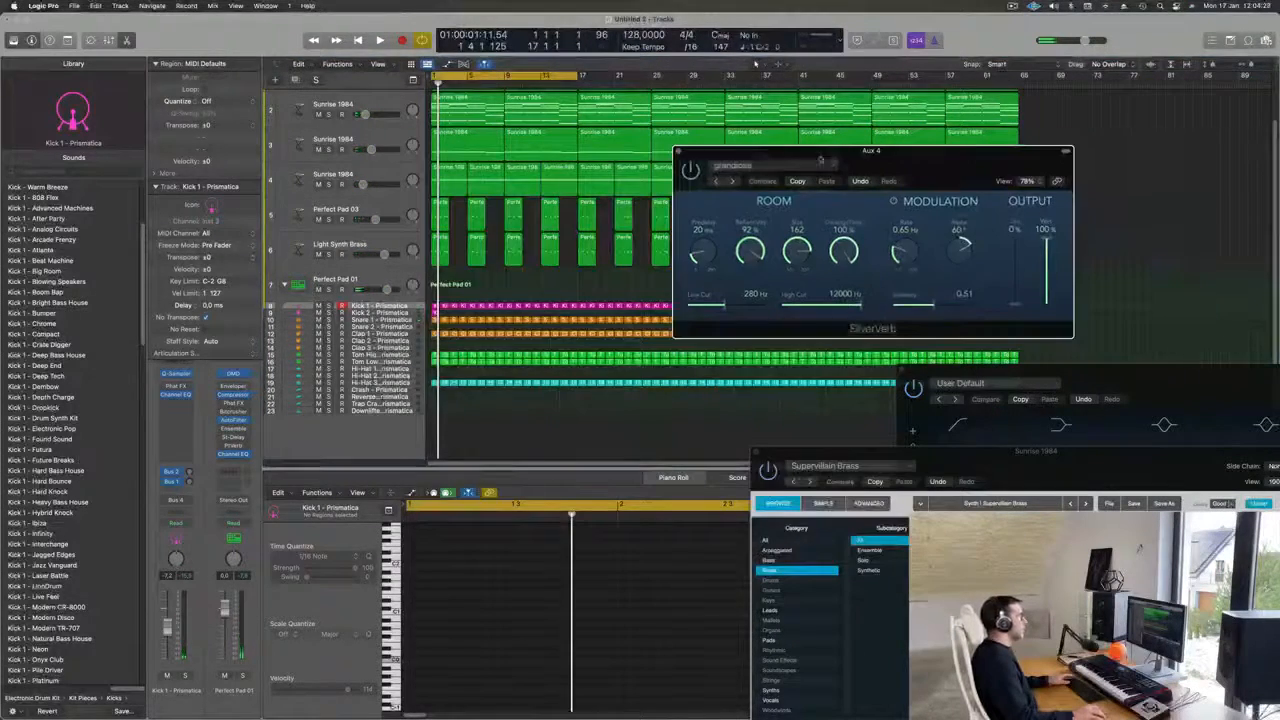
pyautogui.click(678, 153)
pyautogui.moveTo(905, 373); pyautogui.dragTo(535, 275)
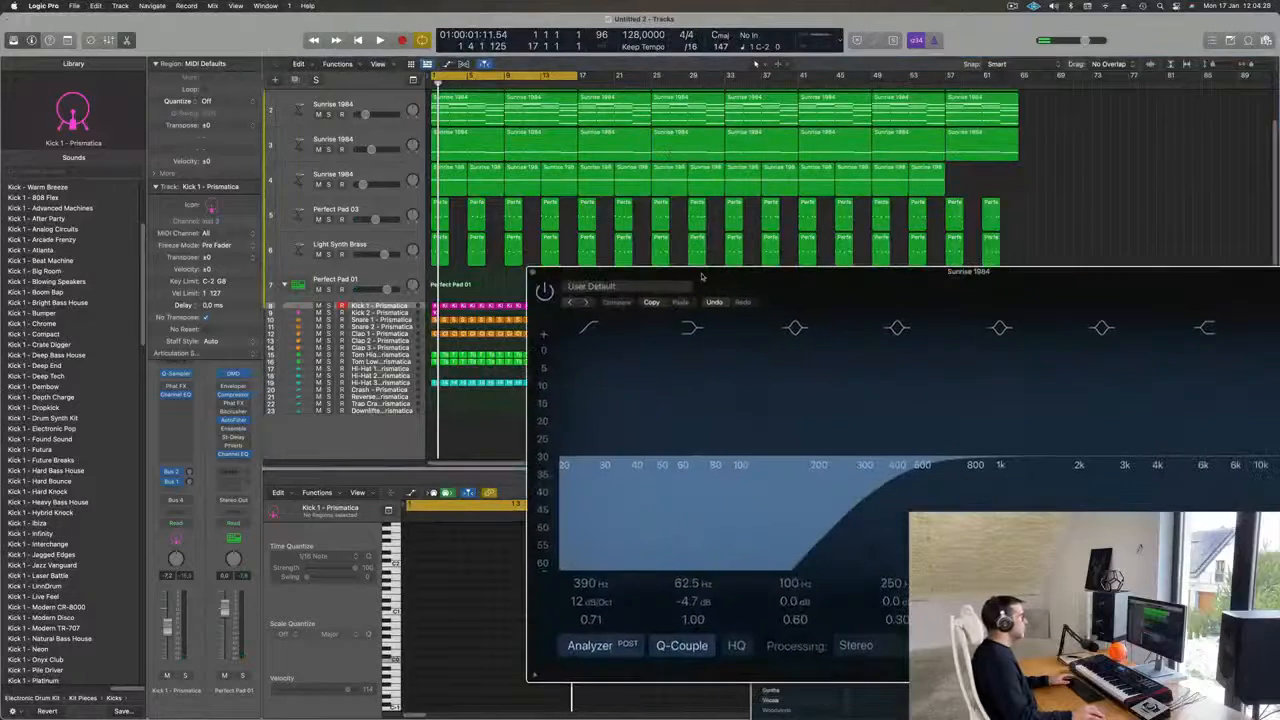
pyautogui.click(532, 272)
pyautogui.moveTo(1021, 455); pyautogui.dragTo(588, 268)
pyautogui.click(322, 265)
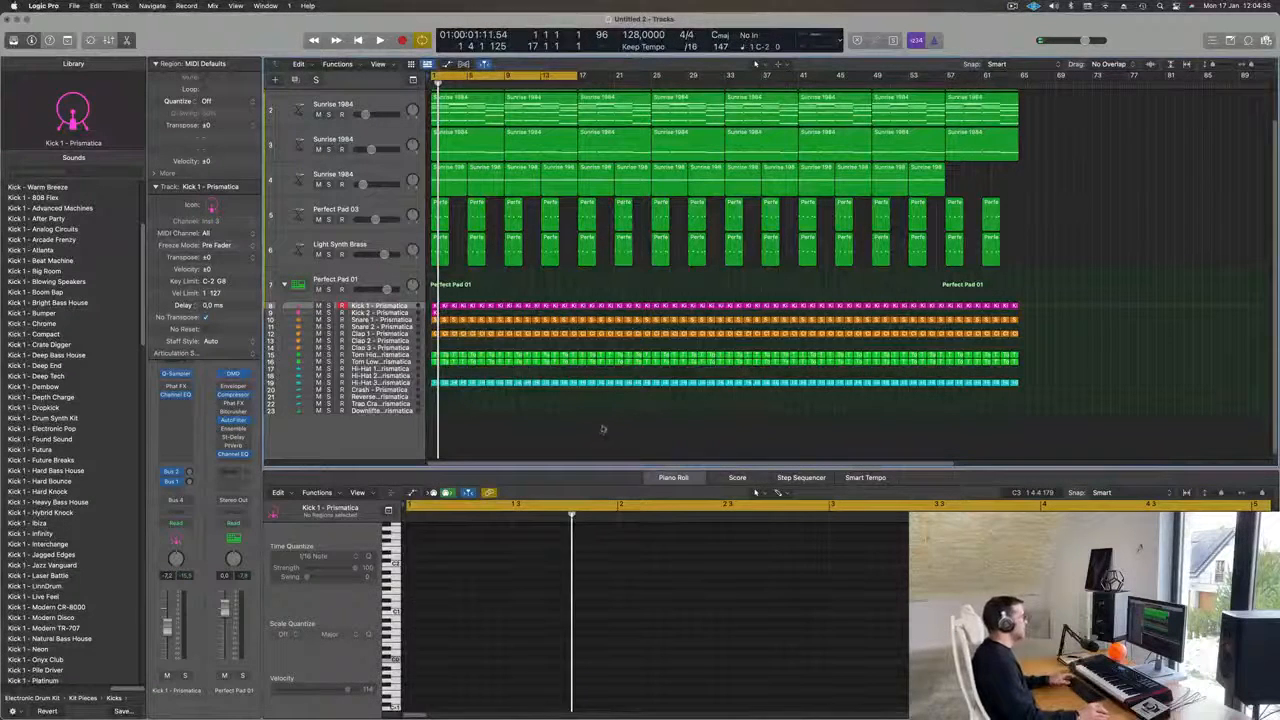
# Select the Kick 2 track and lower its volume to -14.4 dB while listening to the loop.
pyautogui.press('space')
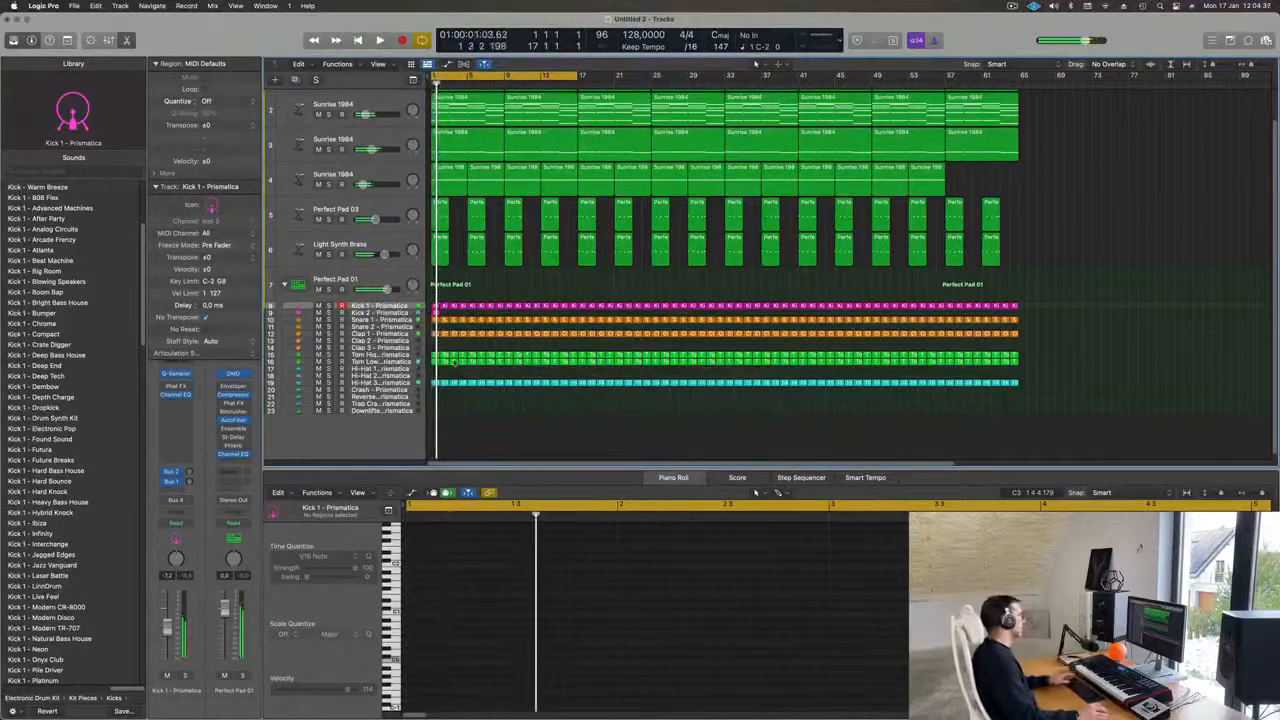
pyautogui.press('Down')
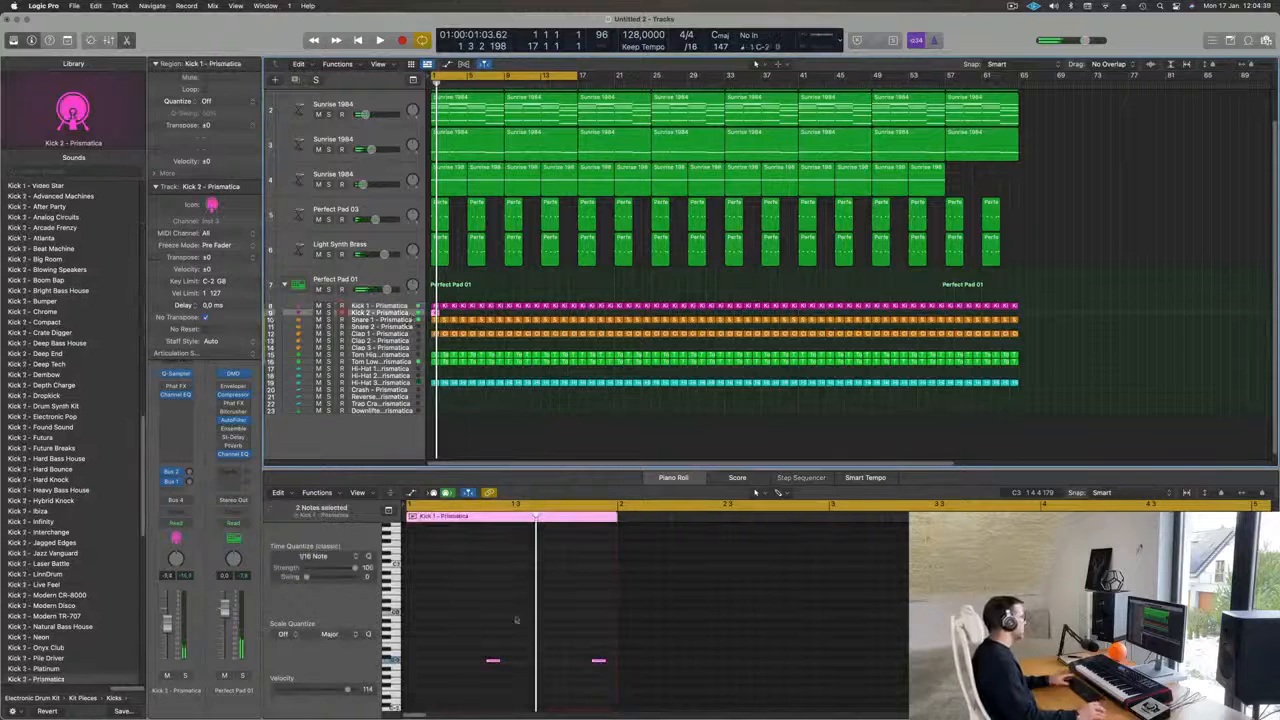
pyautogui.press('space')
pyautogui.press('space')
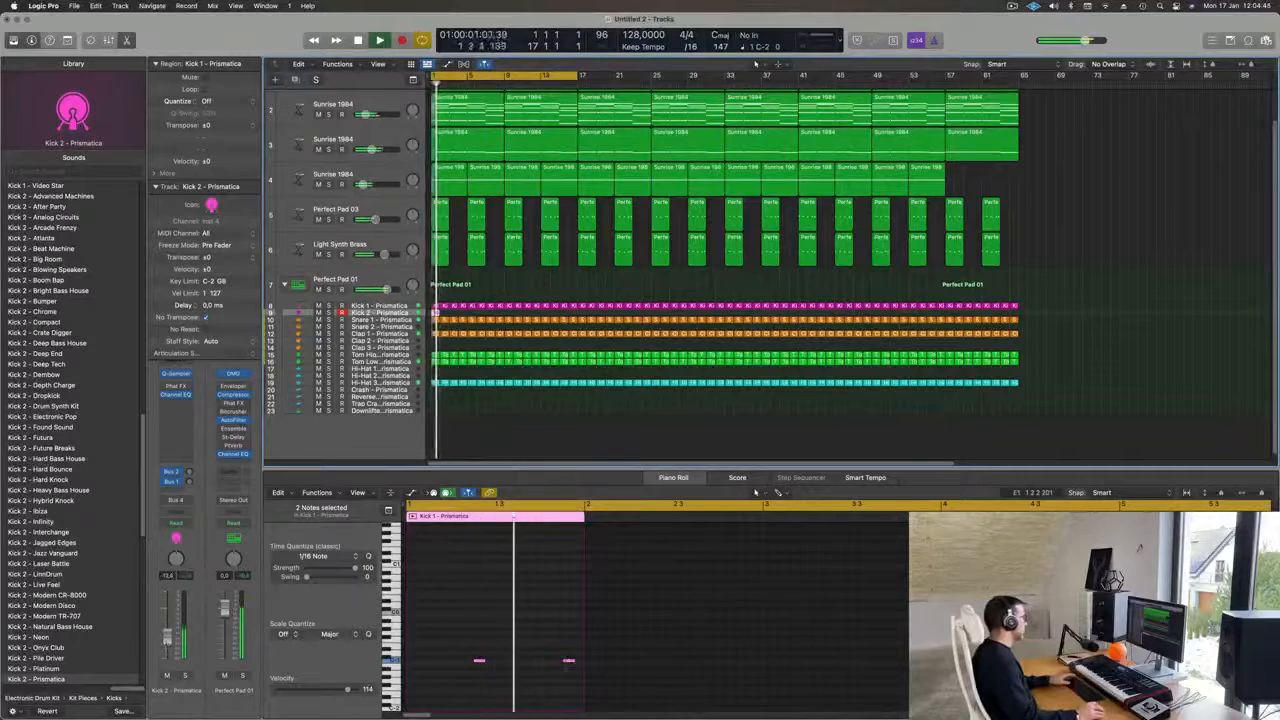
pyautogui.press('super+Right')
pyautogui.press('super+Right')
pyautogui.press('super+Right')
pyautogui.press('super+Right')
pyautogui.press('super+Right')
pyautogui.press('super+Right')
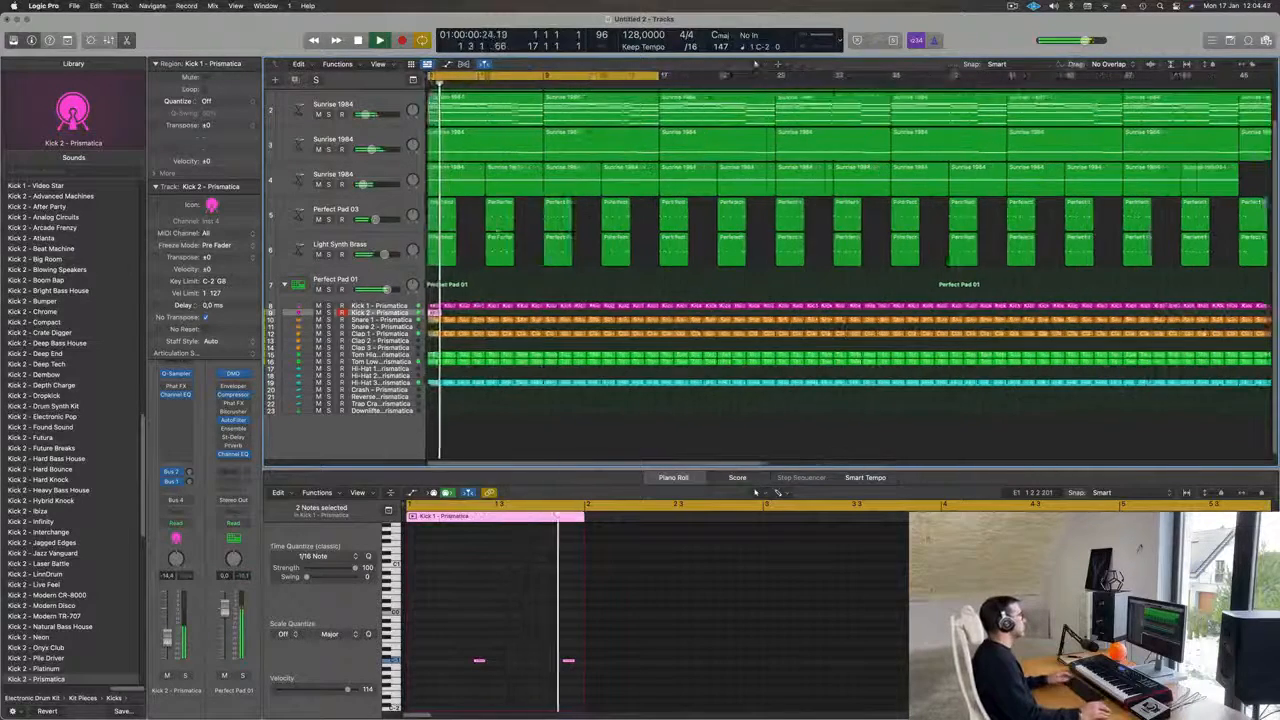
pyautogui.press('super+Left')
pyautogui.press('super+Left')
pyautogui.press('super+Left')
pyautogui.press('super+Left')
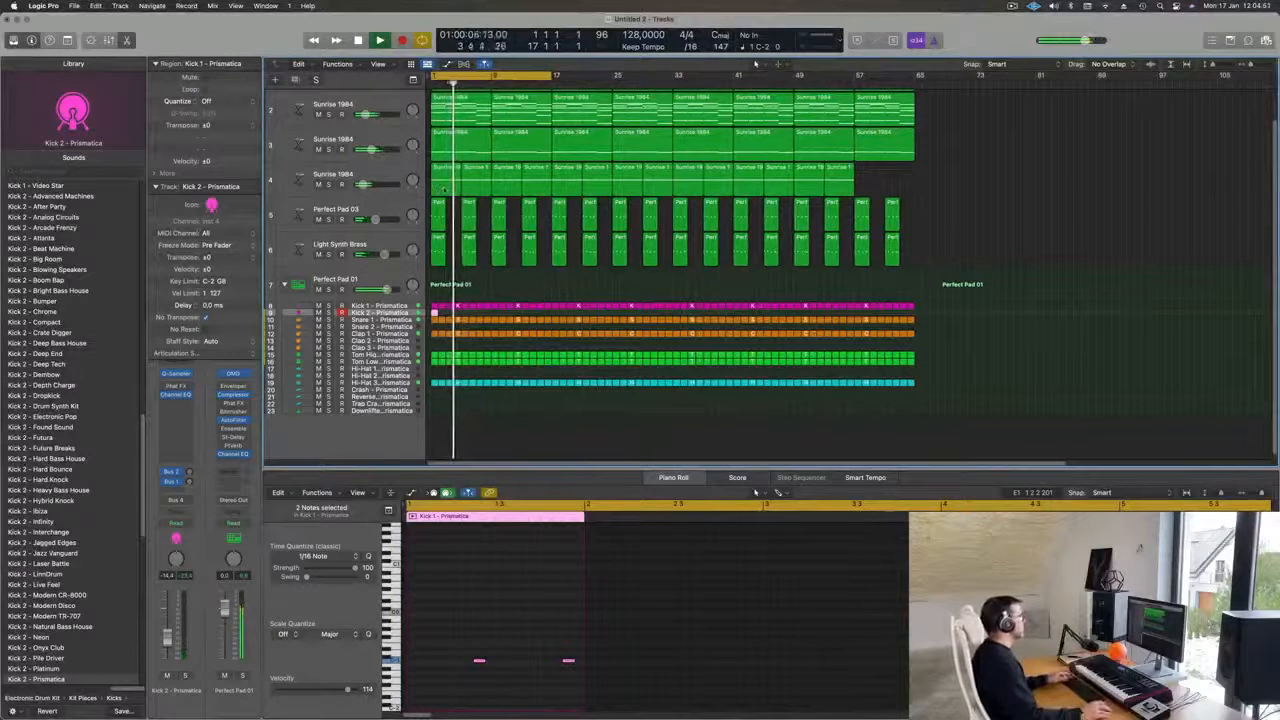
pyautogui.press('space')
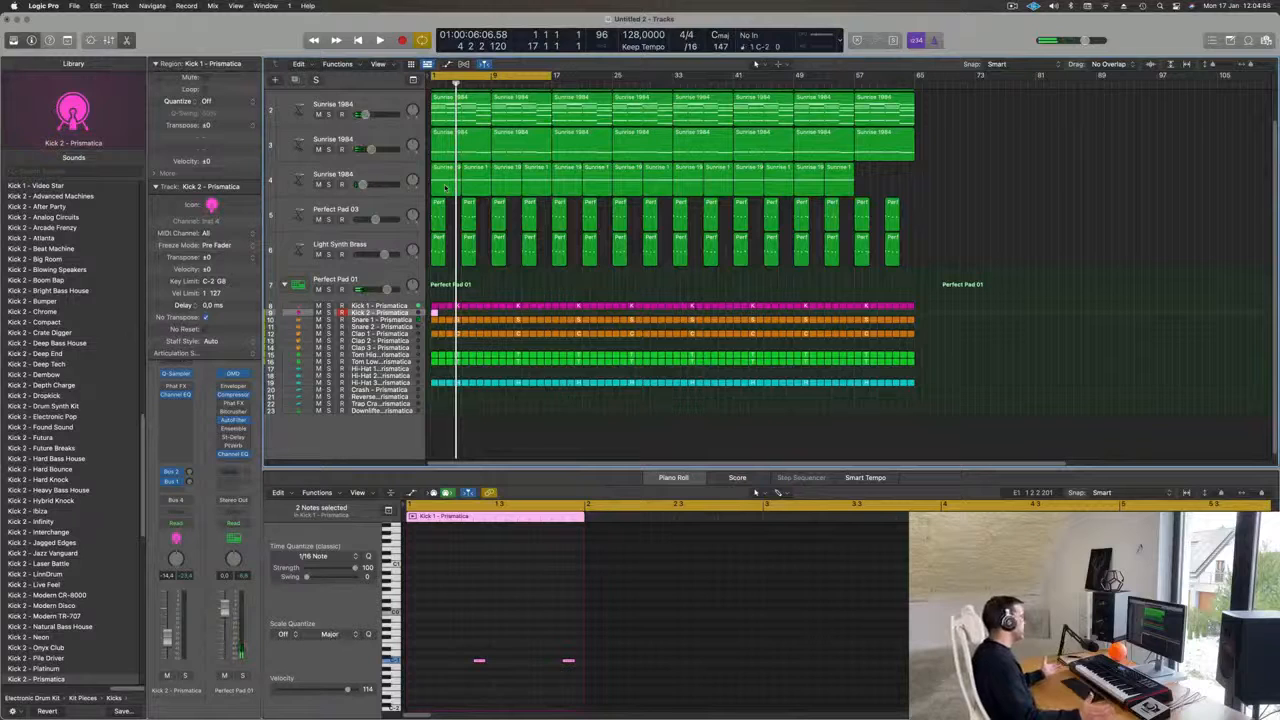
# Deselect the regions and play the song from bar 1 to check the added Kick 2 pattern.
pyautogui.click(884, 291)
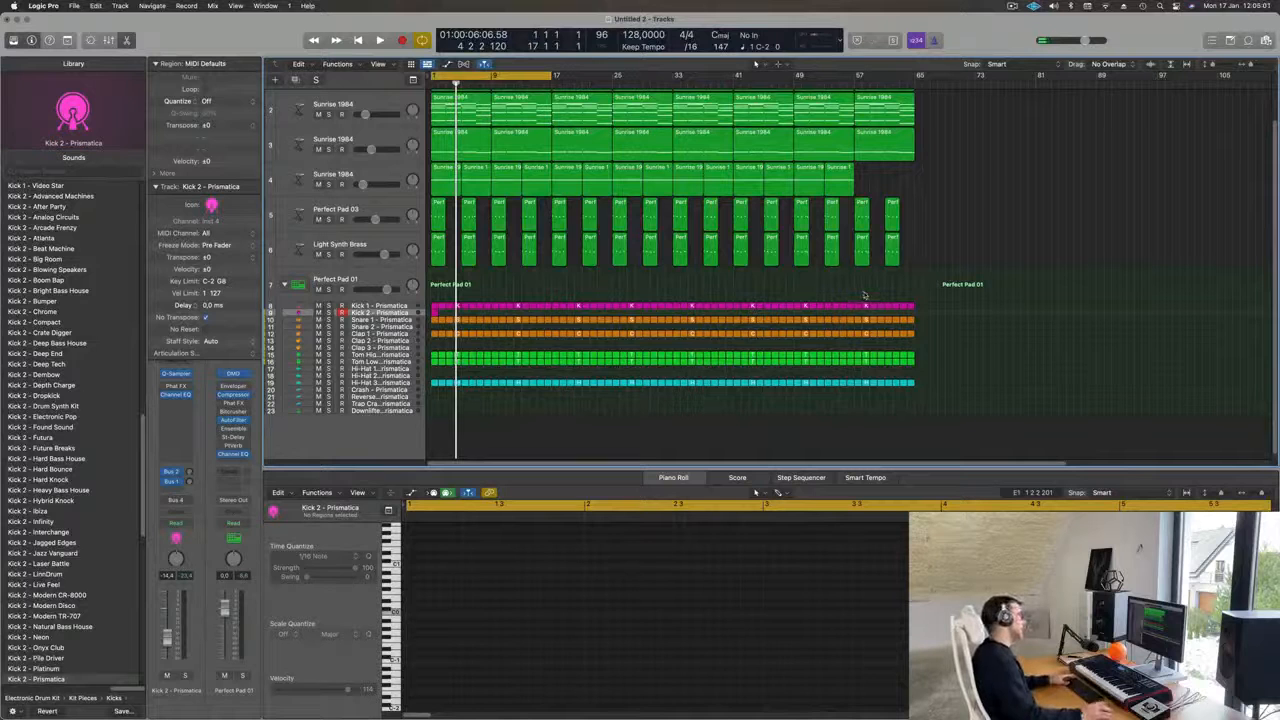
pyautogui.press('space')
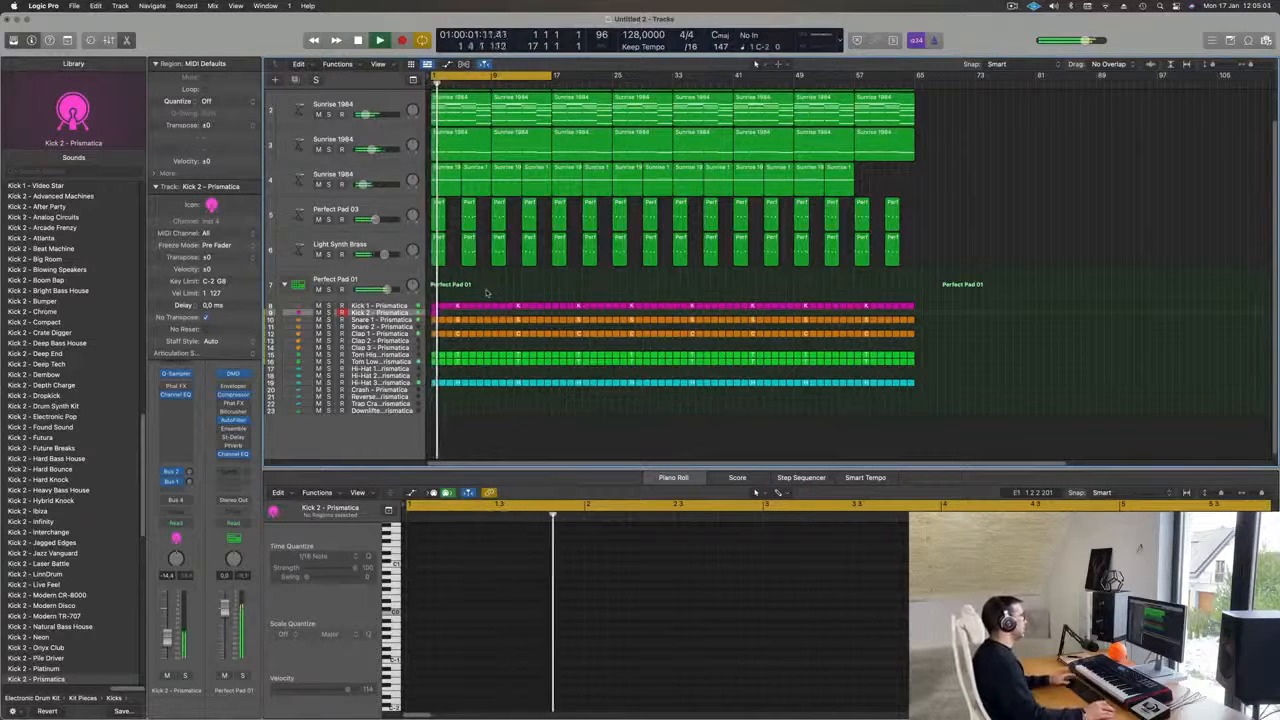
pyautogui.scroll(3, 489, 298)
pyautogui.press('space')
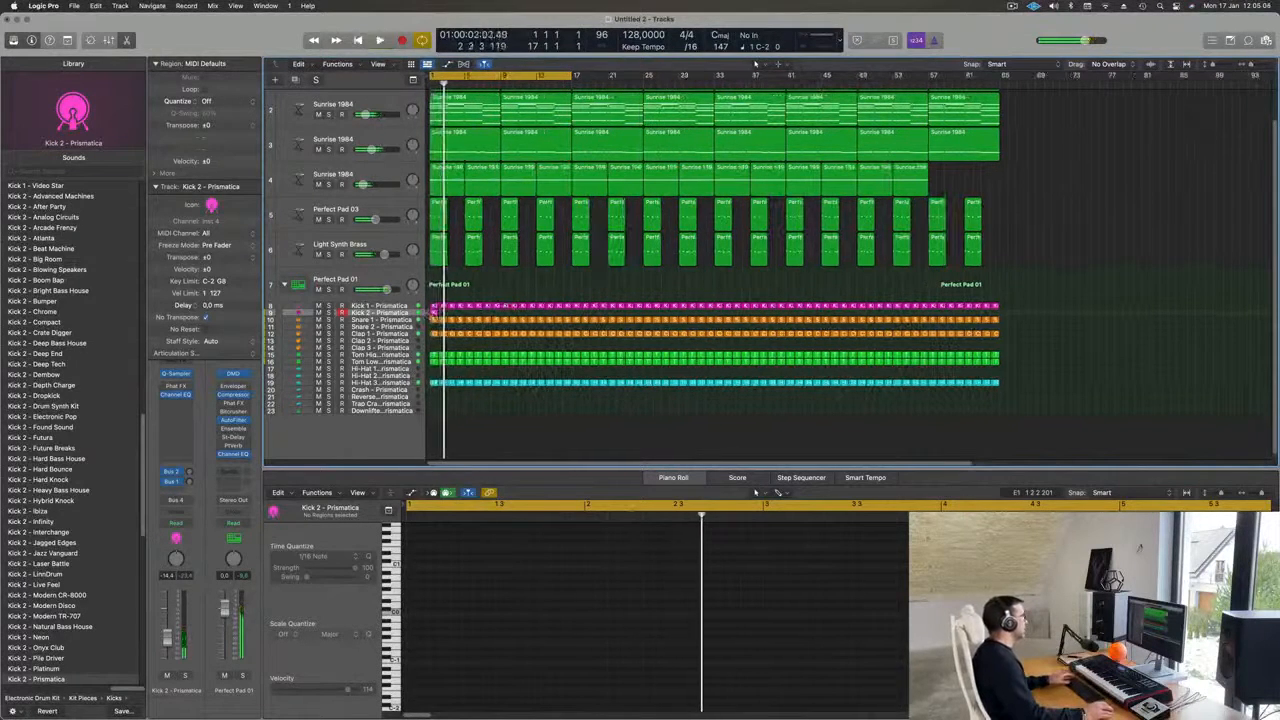
# Repeat the Kick 2 region along its track to the end of the song and delete the surplus regions.
pyautogui.click(433, 312)
pyautogui.press('super+r')
pyautogui.press('super+r')
pyautogui.press('super+r')
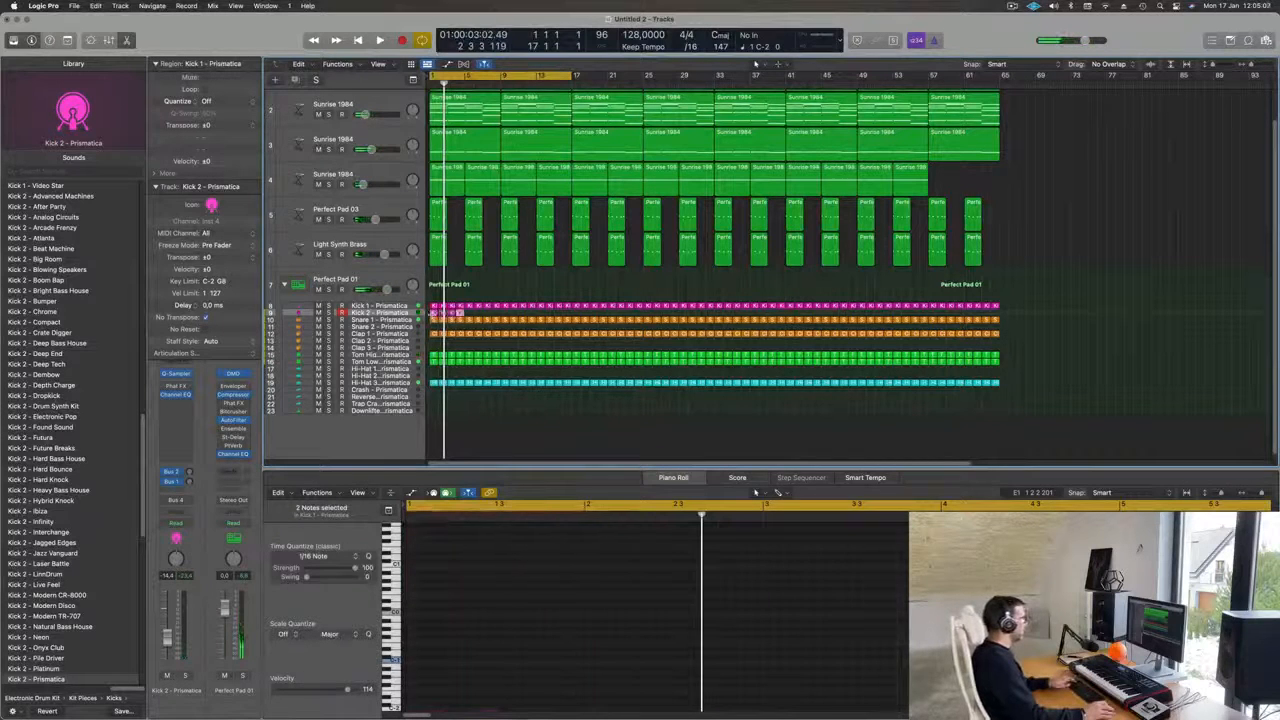
pyautogui.moveTo(482, 314); pyautogui.dragTo(421, 315)
pyautogui.press('super+r')
pyautogui.press('super+r')
pyautogui.press('super+r')
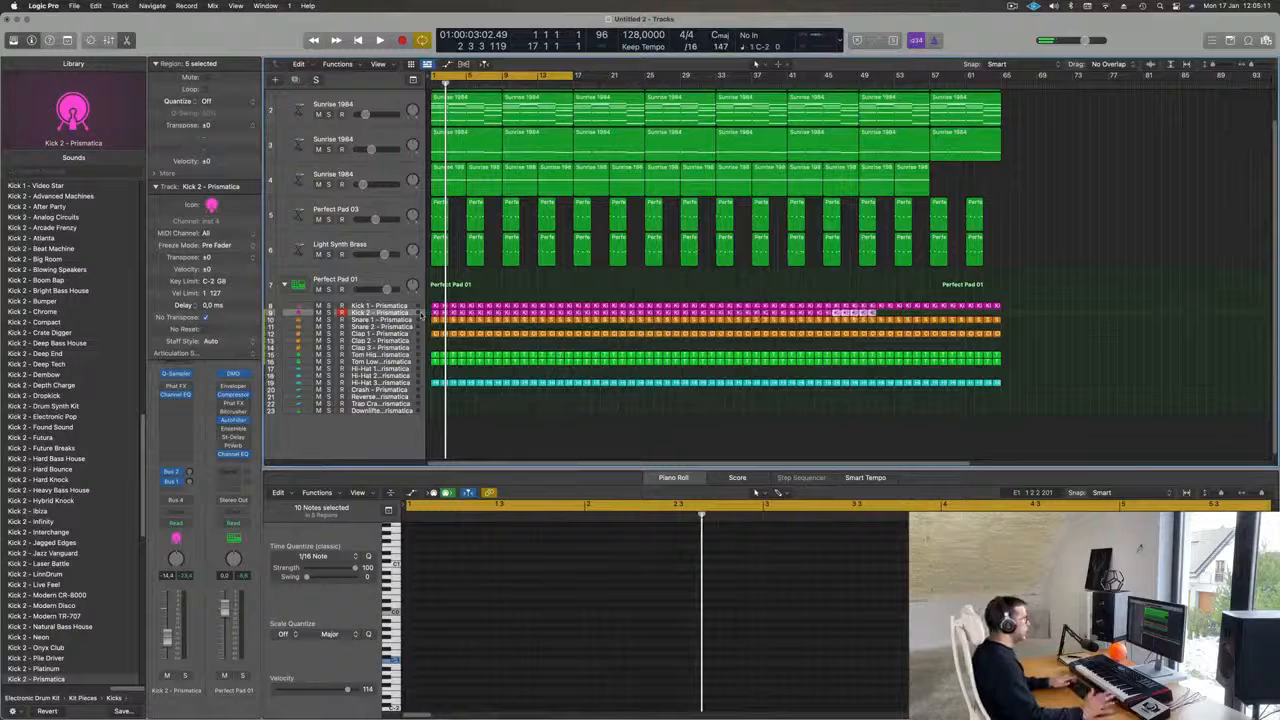
pyautogui.press('Return')
pyautogui.press('space')
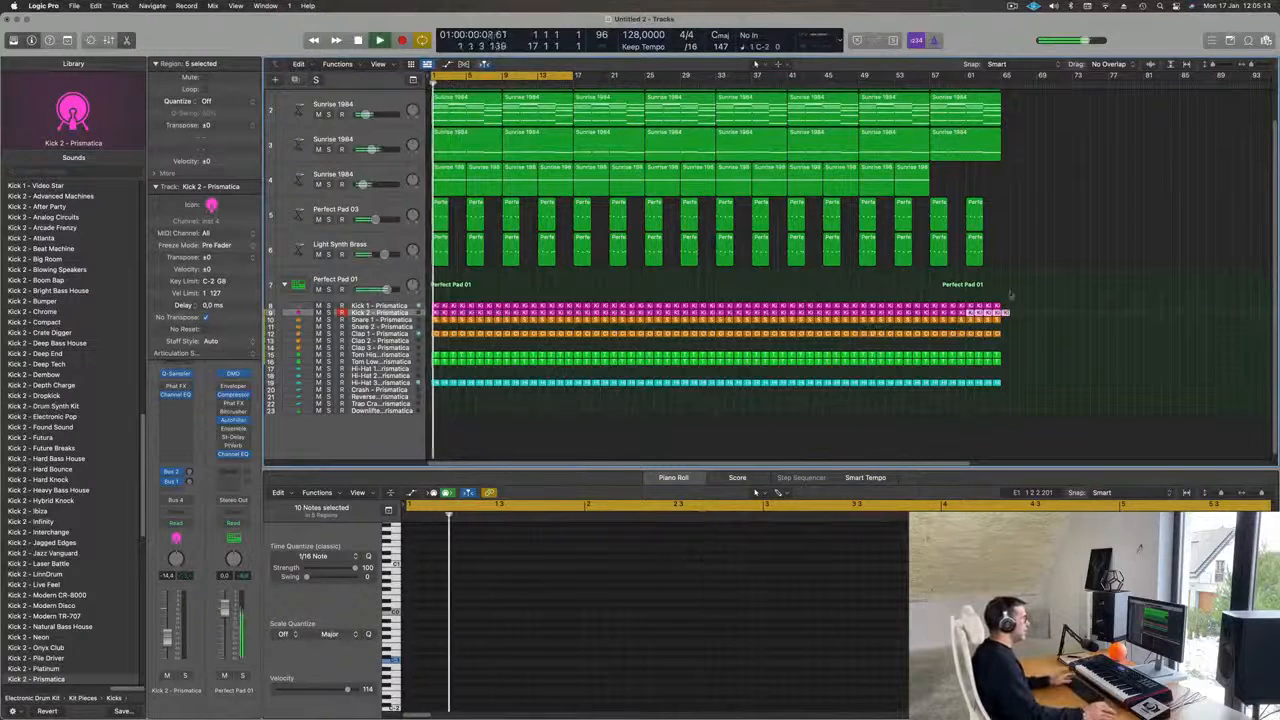
pyautogui.press('Delete')
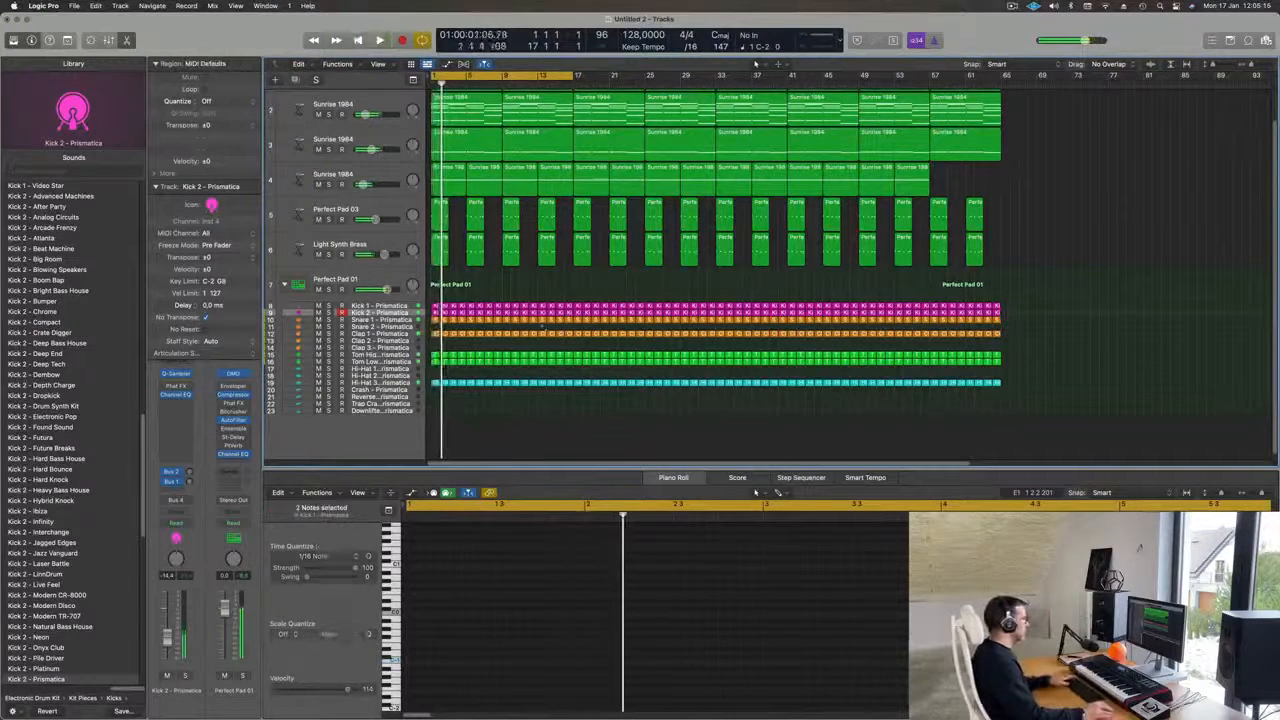
# Select the Kick 2 track's looped regions and load the Kick 3 Sub - Tight Trap sound on it.
pyautogui.click(374, 313)
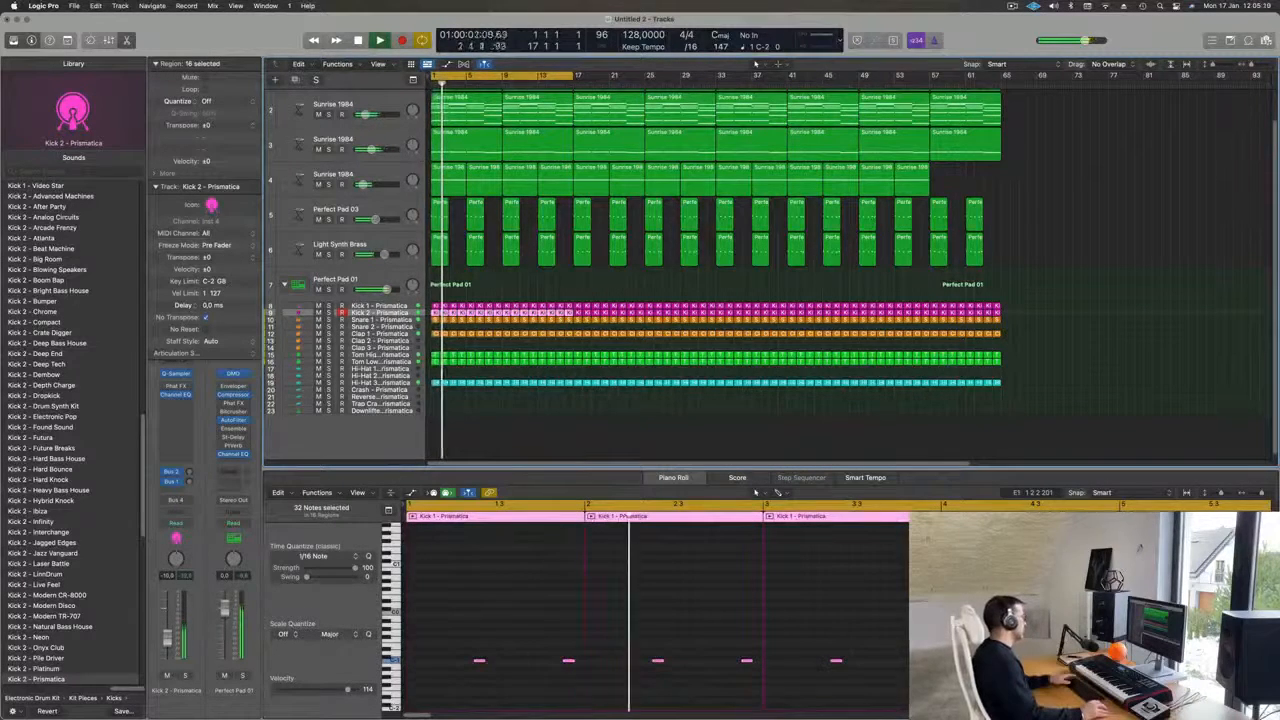
pyautogui.scroll(-15, 77, 504)
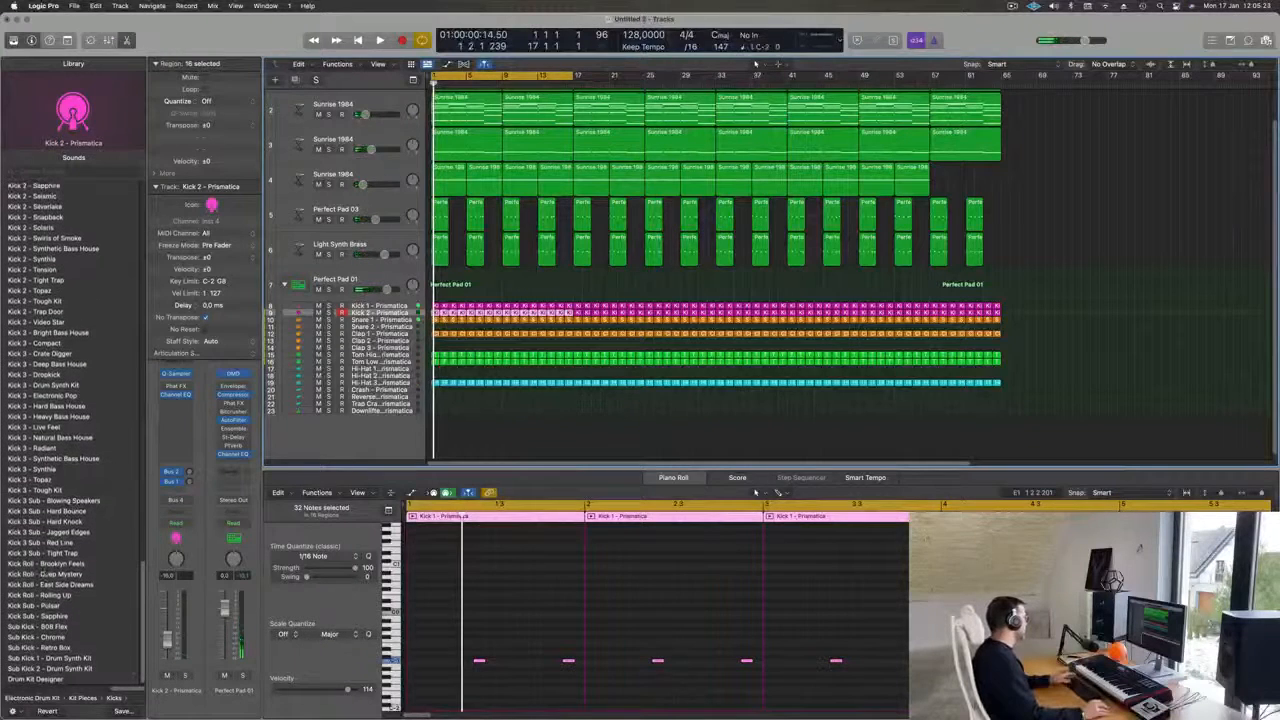
pyautogui.click(45, 553)
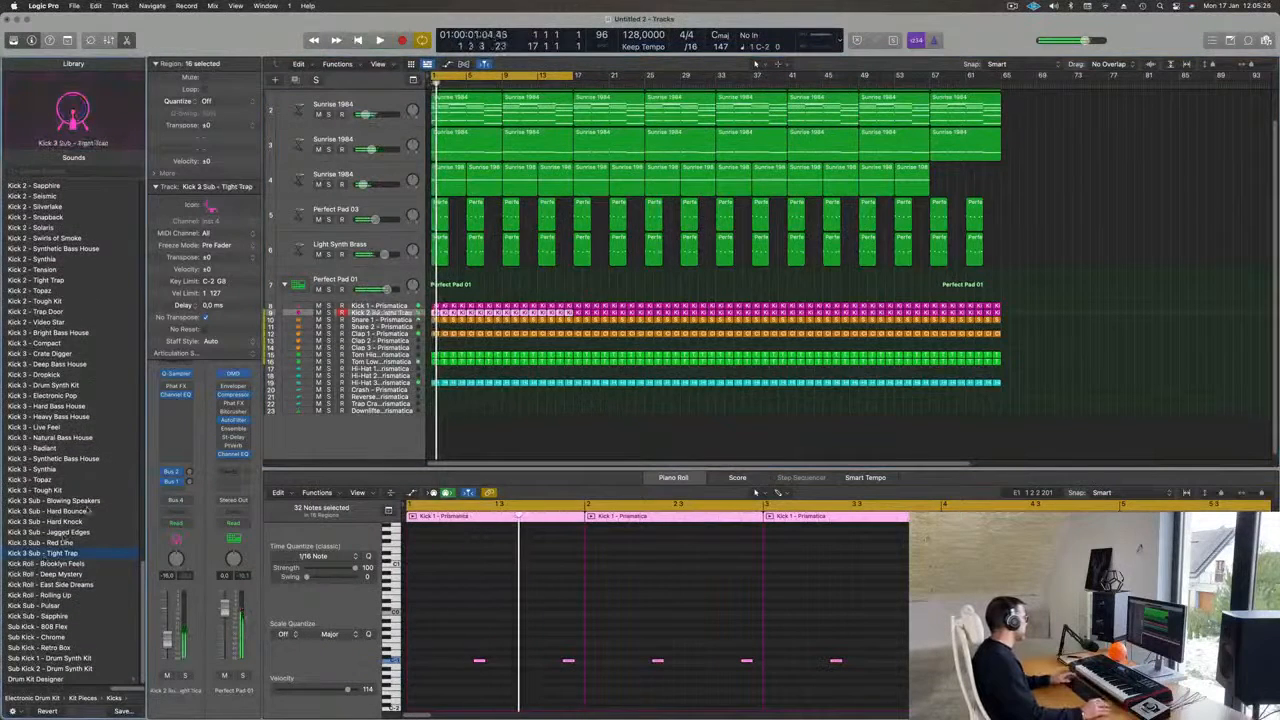
# Raise the selected sub kick notes by an octave and adjust the track volume to about -15.6 dB during playback.
pyautogui.press('space')
pyautogui.click(464, 690)
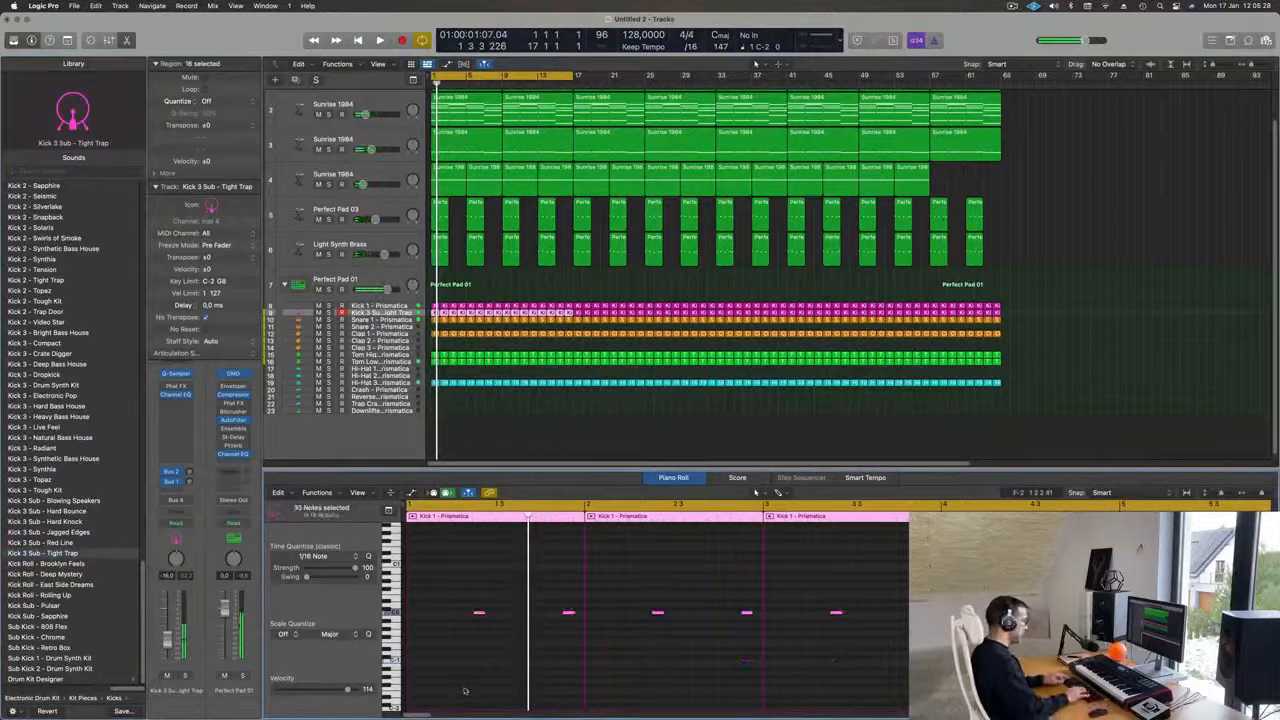
pyautogui.press('space')
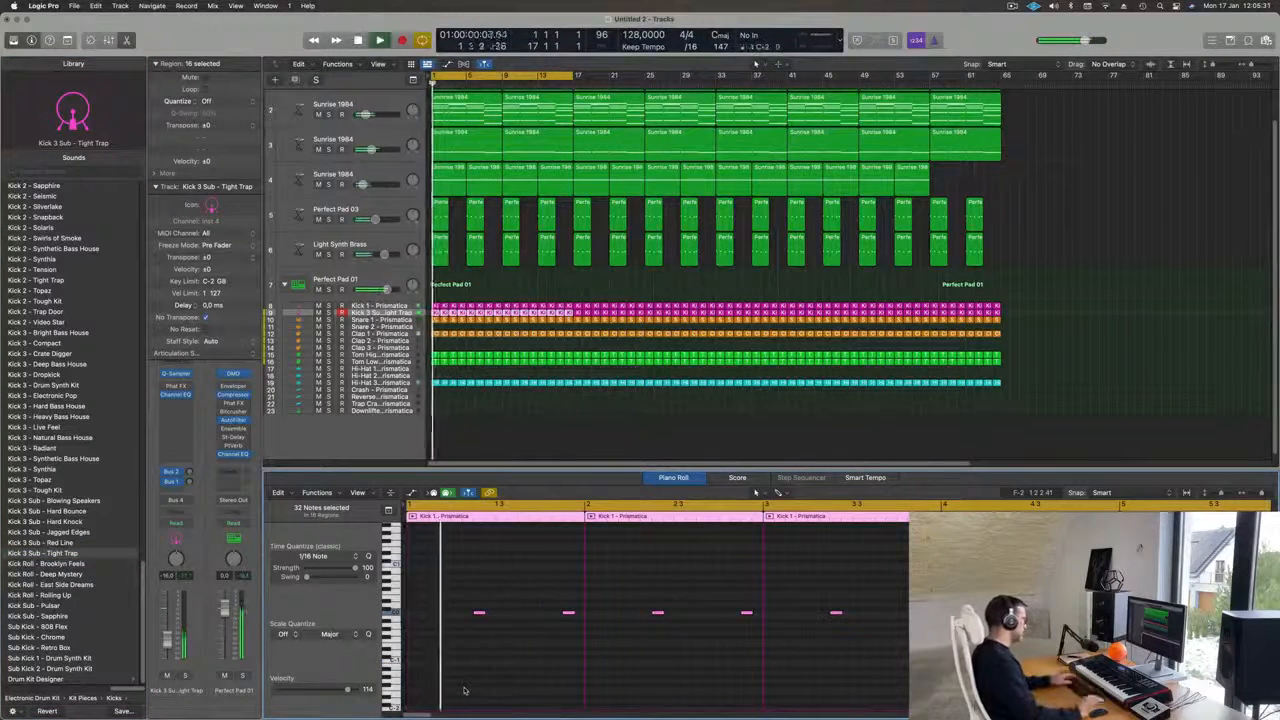
pyautogui.press('space')
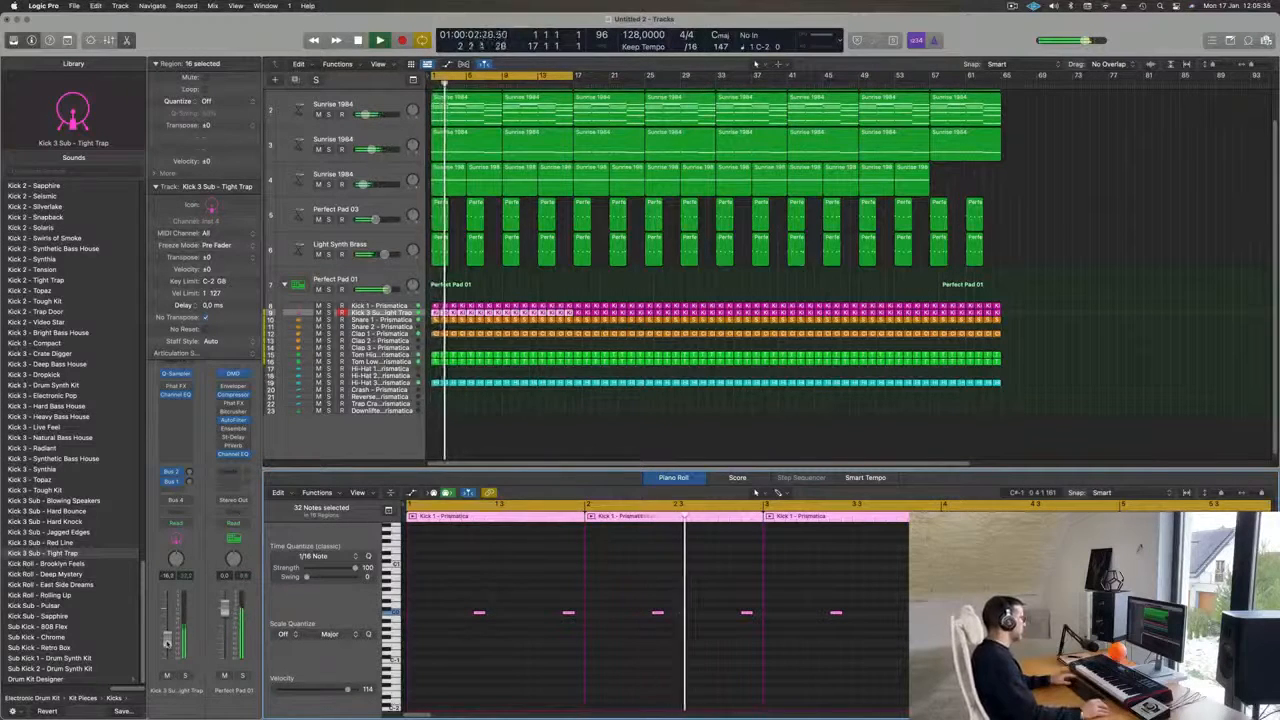
# Deselect the regions, play the loop from bar 1 and briefly solo the Kick 3 Sub track to check it.
pyautogui.click(640, 452)
pyautogui.press('space')
pyautogui.press('space')
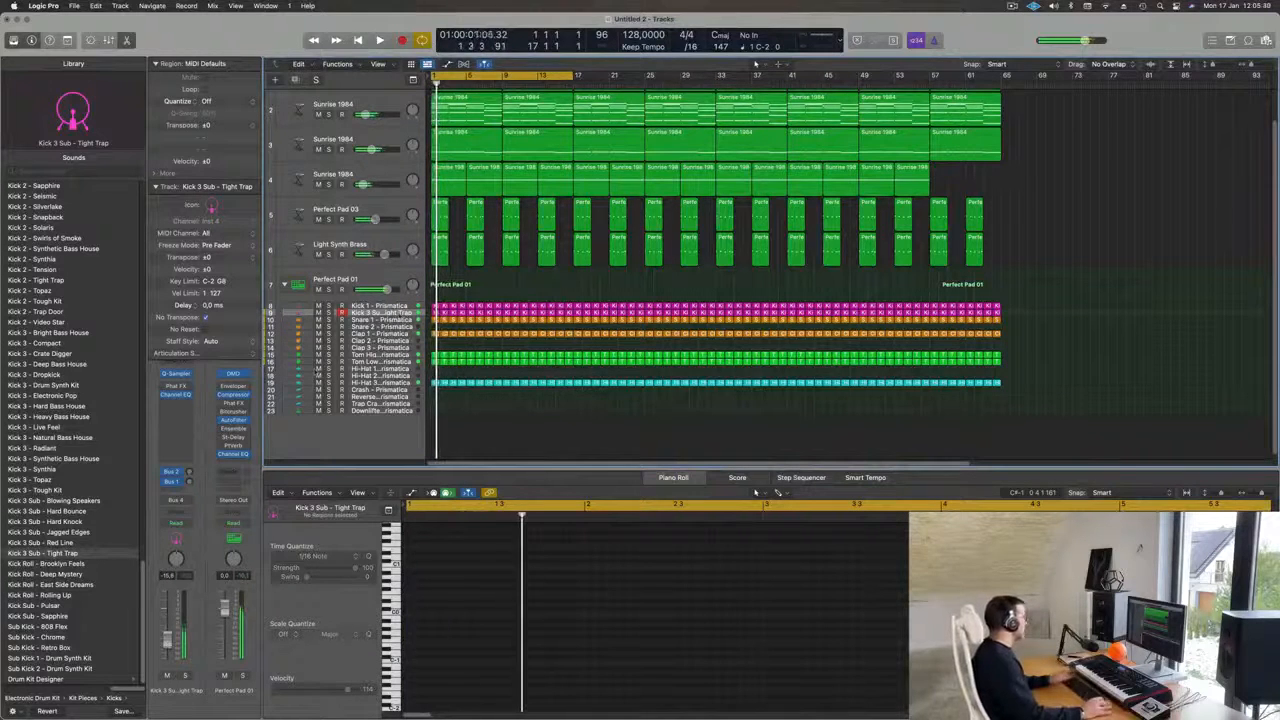
pyautogui.press('space')
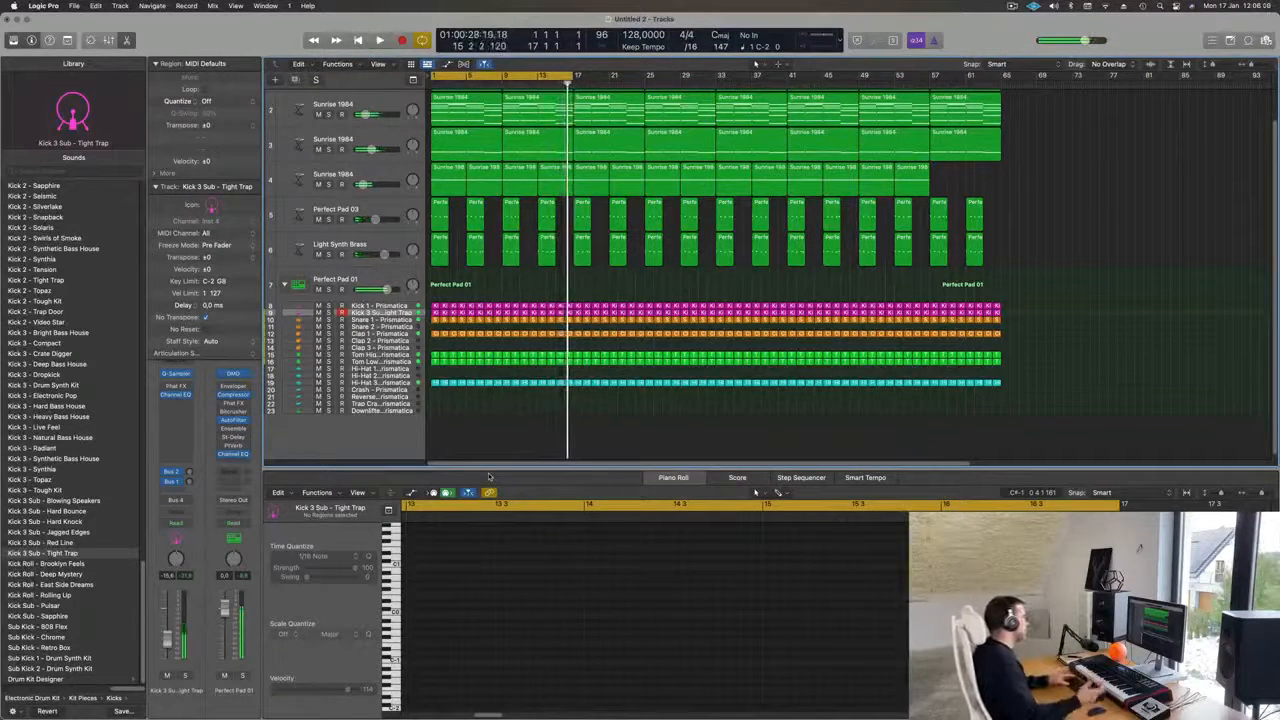
pyautogui.press('Return')
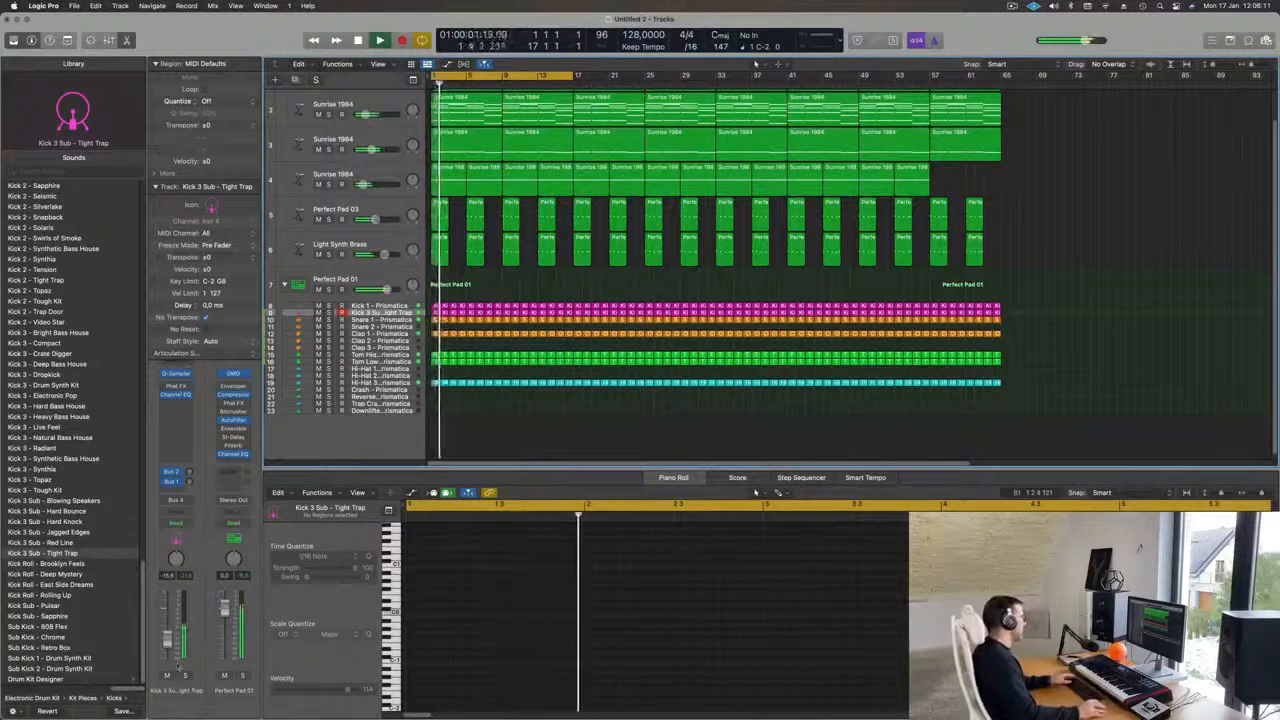
pyautogui.click(186, 677)
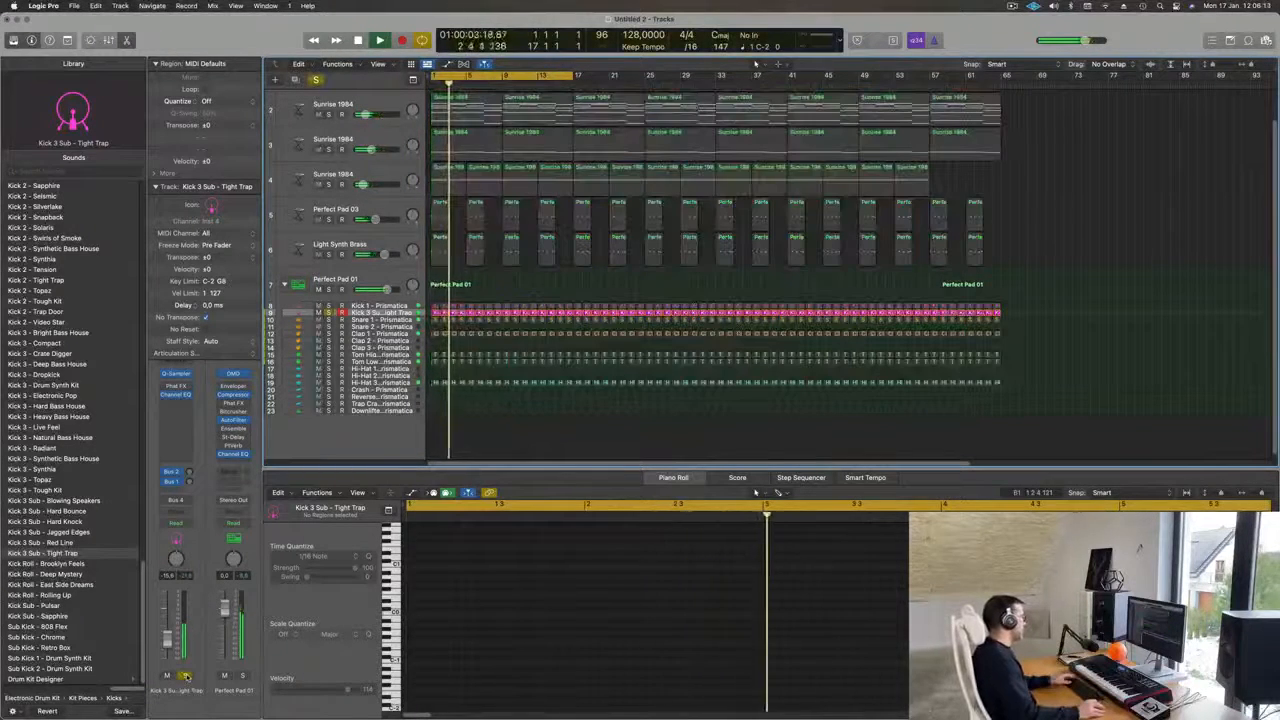
pyautogui.click(186, 677)
pyautogui.press('space')
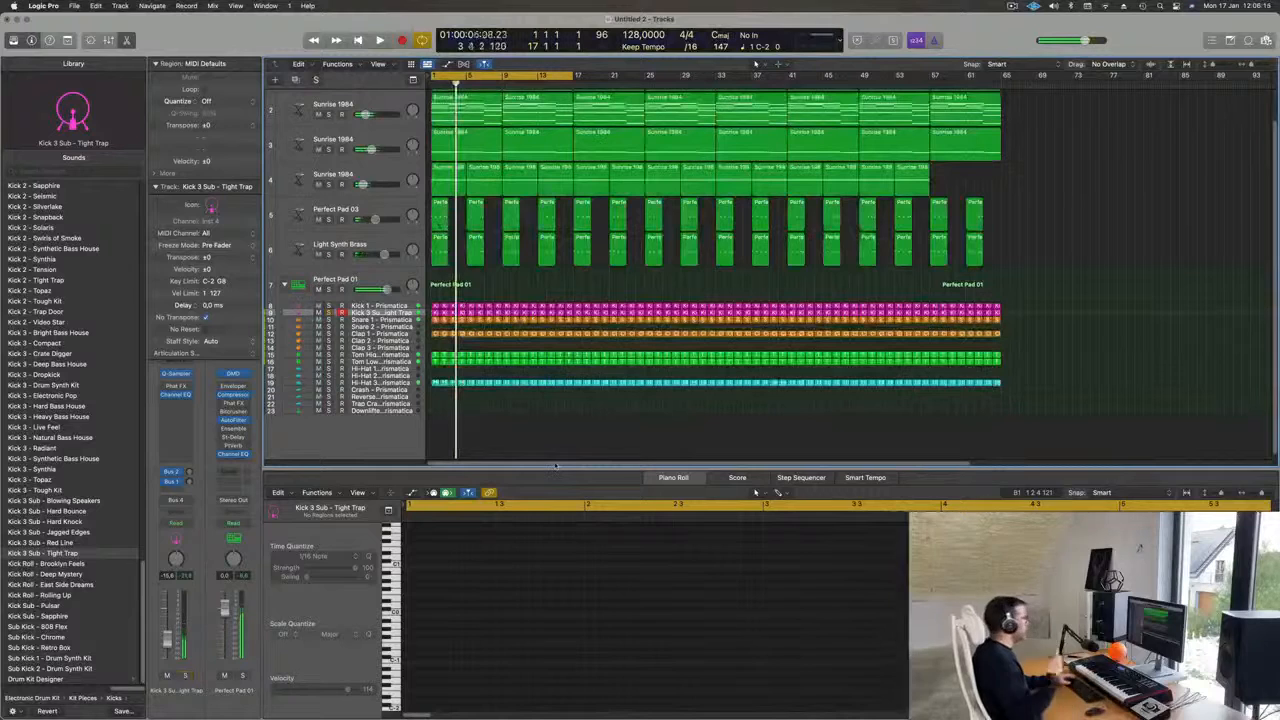
pyautogui.press('Return')
# Audition the Sunrise 1984 layers with mute and solo while the loop plays, leaving the track 3 layer muted.
pyautogui.press('space')
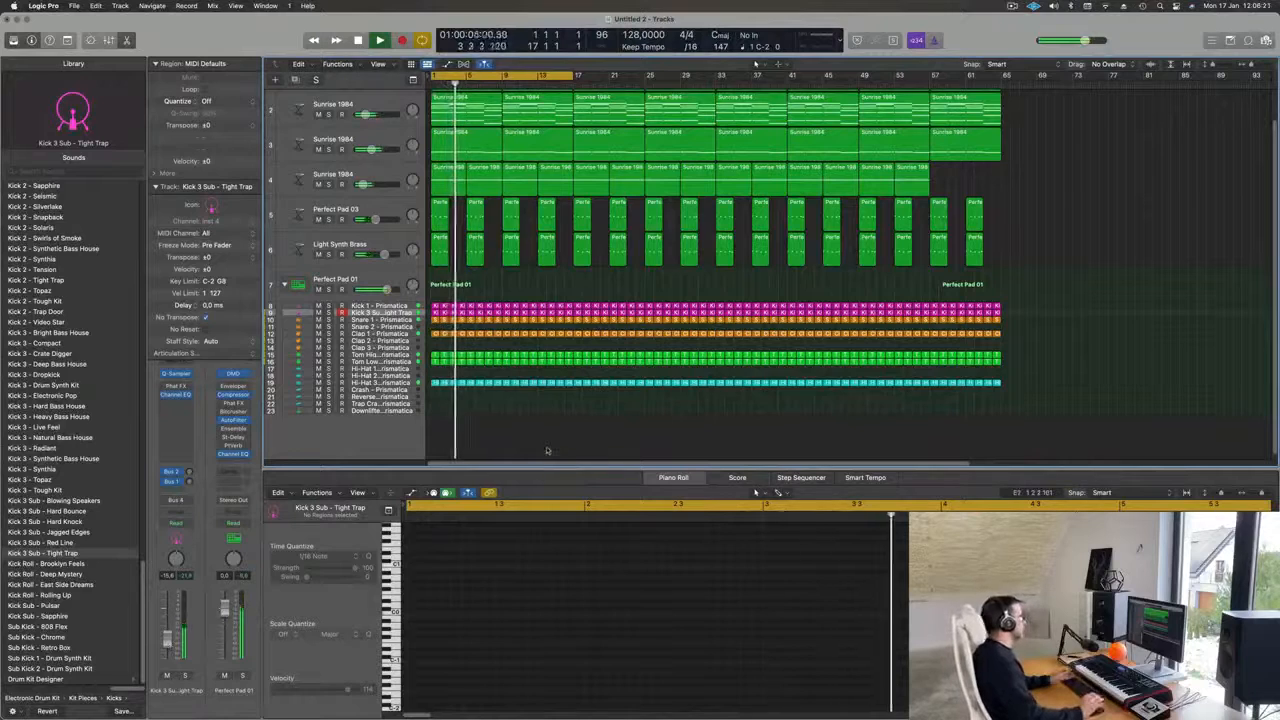
pyautogui.scroll(2, 540, 411)
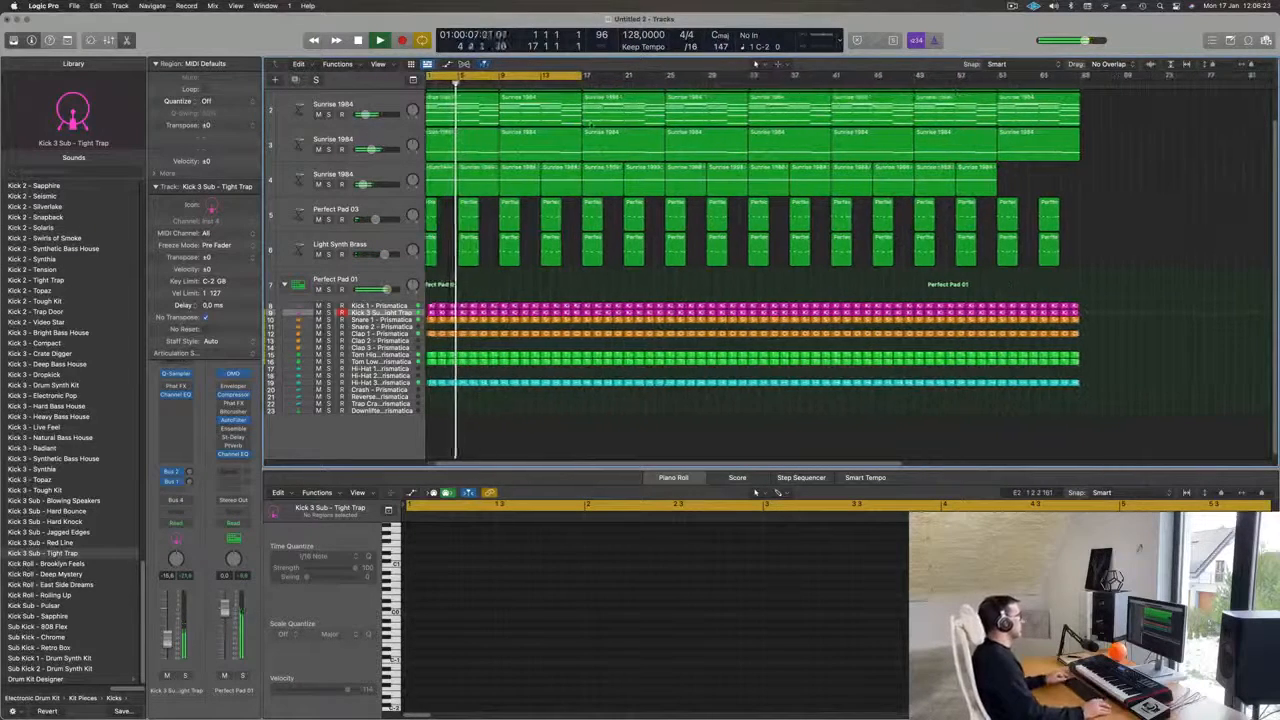
pyautogui.click(319, 115)
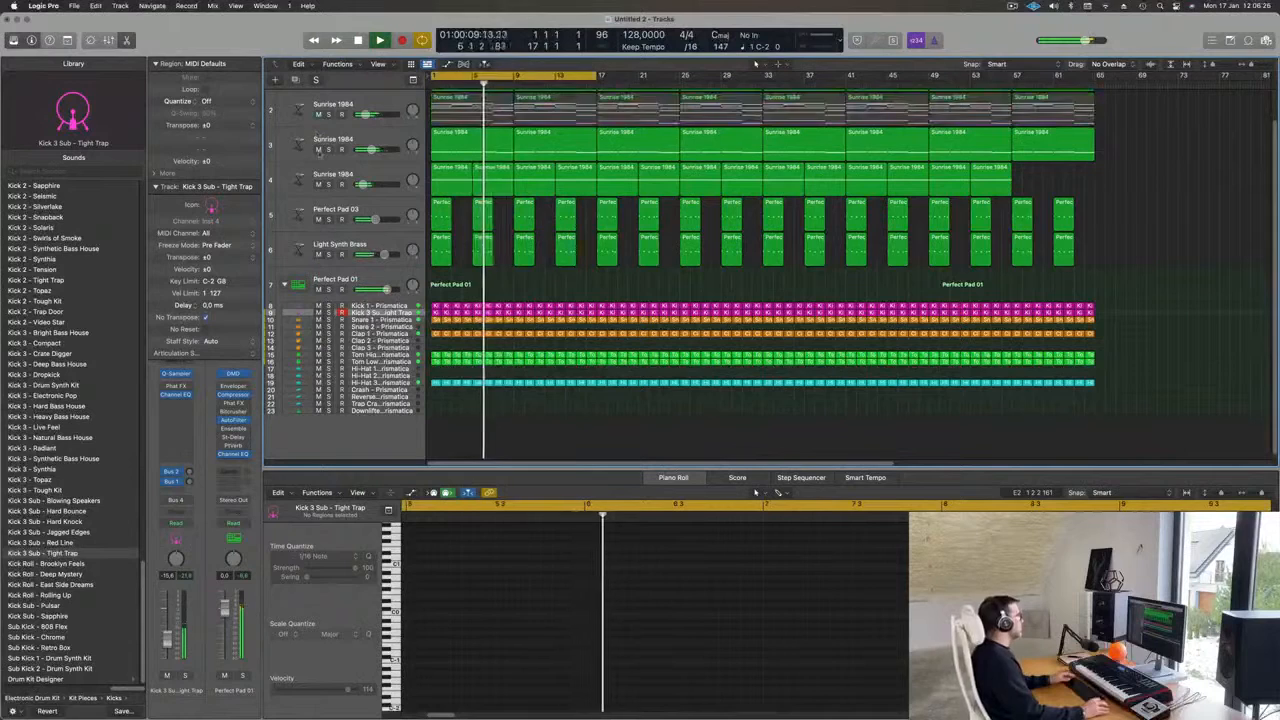
pyautogui.click(328, 149)
pyautogui.click(328, 149)
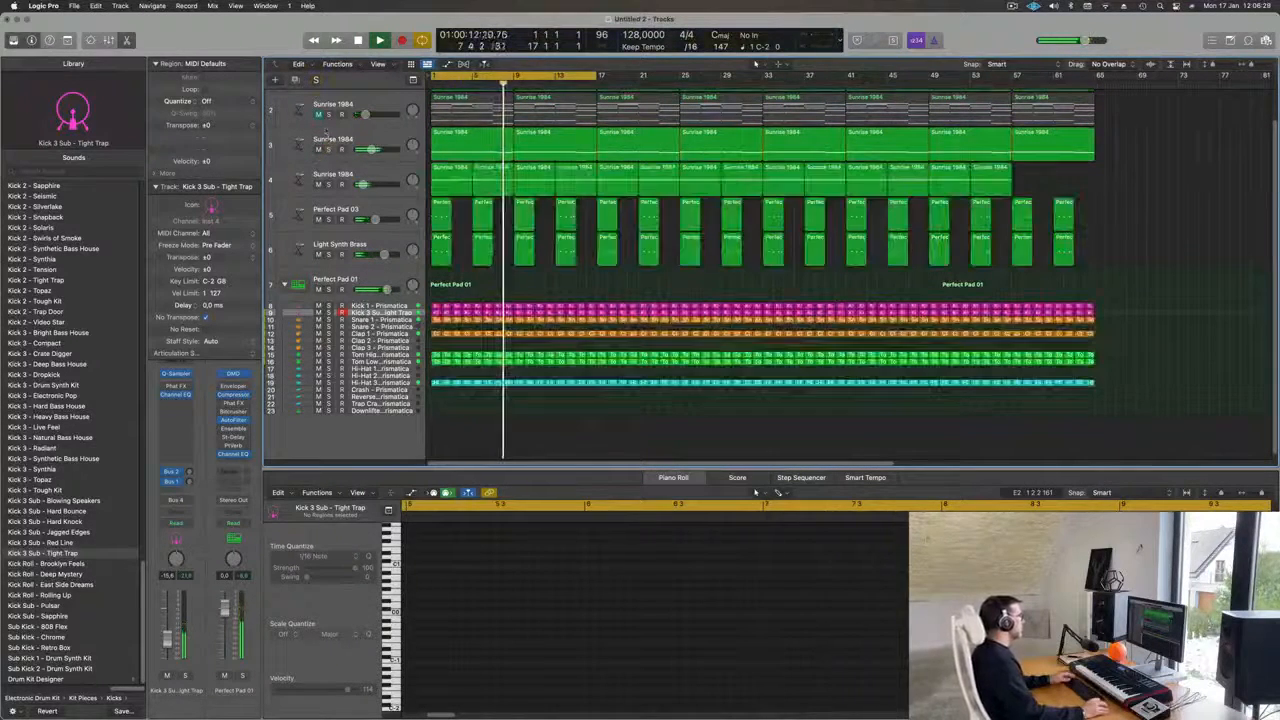
pyautogui.click(319, 115)
pyautogui.click(318, 149)
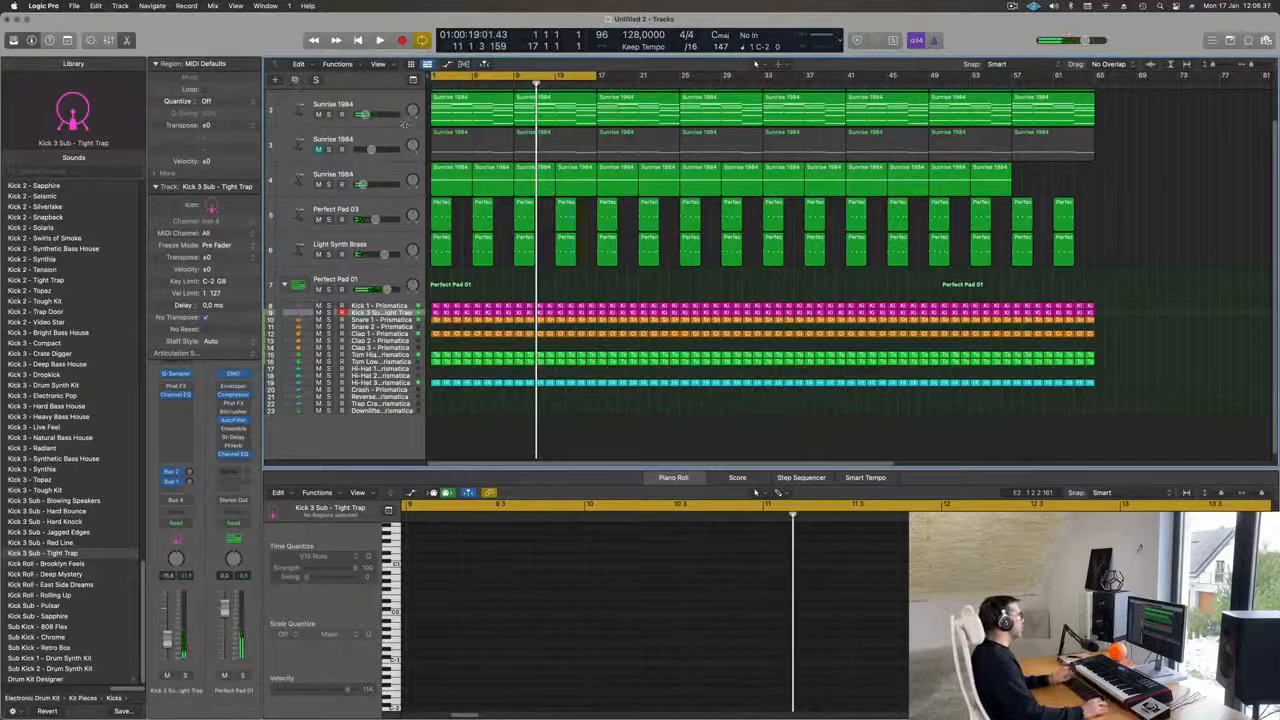
# Duplicate the muted Sunrise 1984 track and copy its first region onto the new track.
pyautogui.click(400, 134)
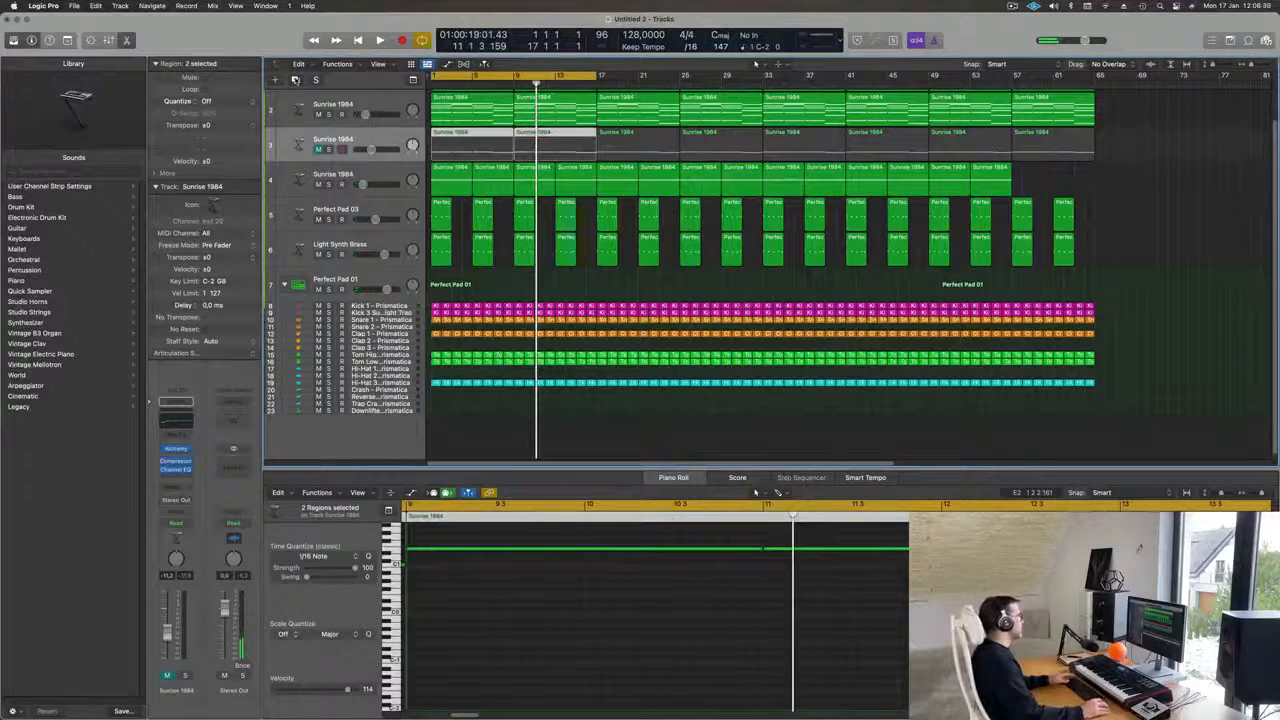
pyautogui.press('super+d')
pyautogui.moveTo(482, 160); pyautogui.dragTo(482, 195)
# Shorten the four held notes in the copied region to brief notes starting at bars 1, 3, 5 and 7.
pyautogui.scroll(-5, 589, 626)
pyautogui.scroll(3, 569, 643)
pyautogui.moveTo(481, 570); pyautogui.dragTo(745, 655)
pyautogui.moveTo(770, 607); pyautogui.dragTo(692, 608)
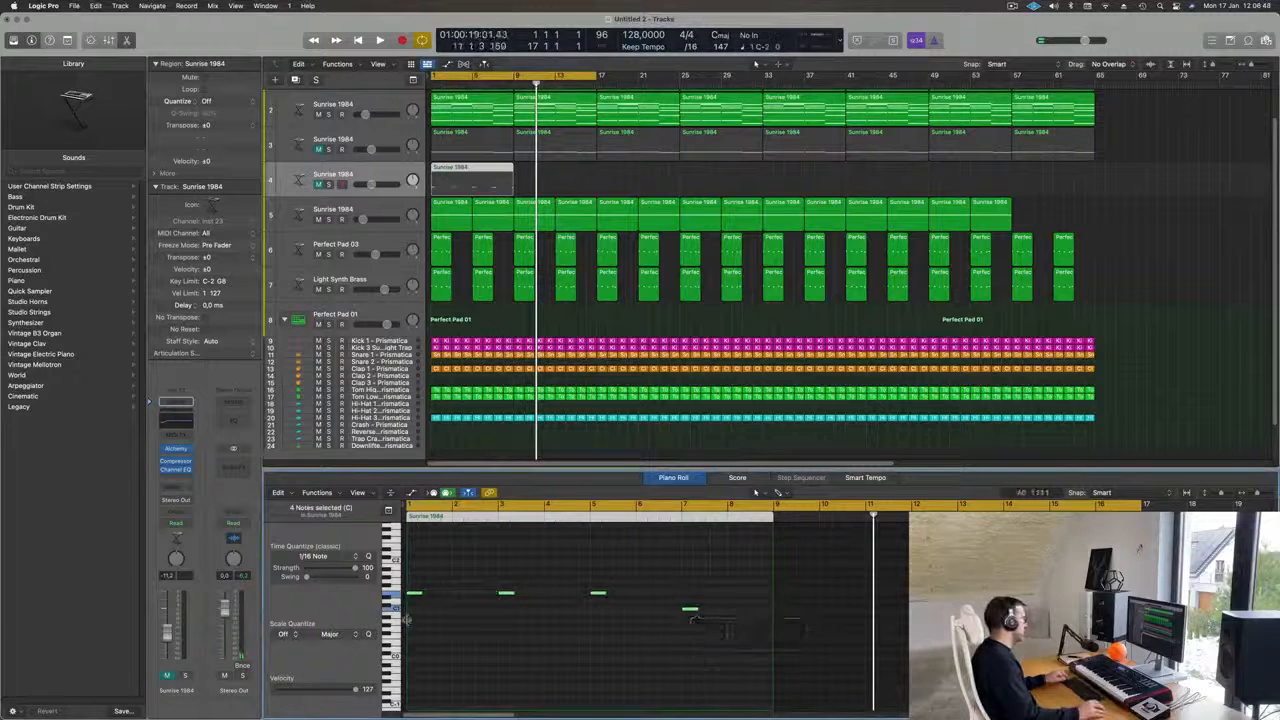
# Trim the notes to one sixteenth and copy them every three sixteenths to fill the region with a pulsing pattern.
pyautogui.scroll(5, 463, 633)
pyautogui.moveTo(464, 592); pyautogui.dragTo(566, 600)
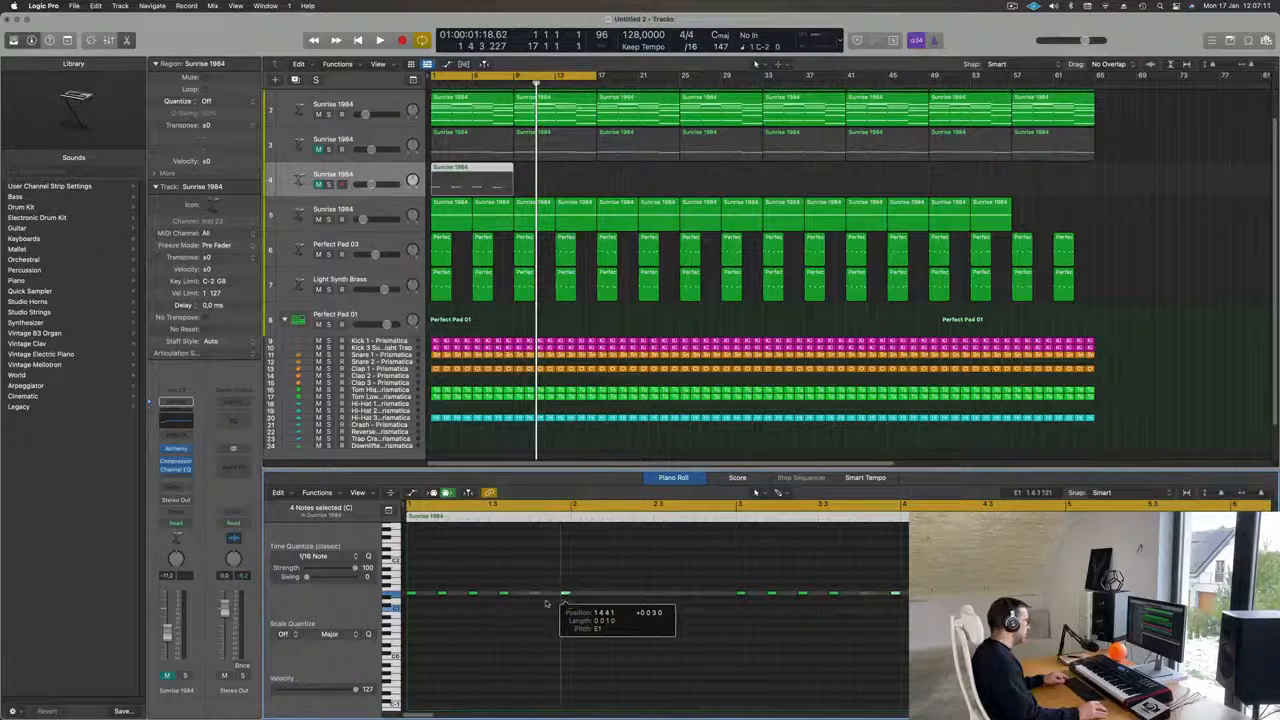
pyautogui.scroll(-5, 546, 601)
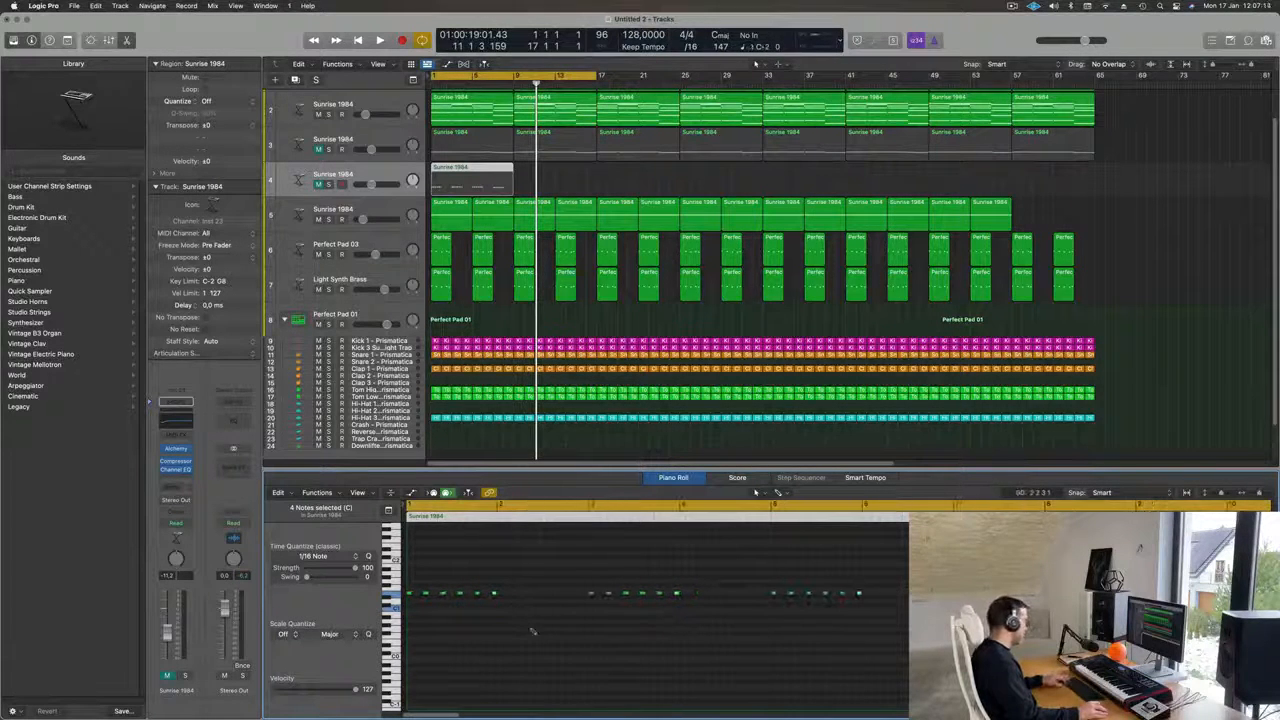
pyautogui.moveTo(408, 595); pyautogui.dragTo(492, 597)
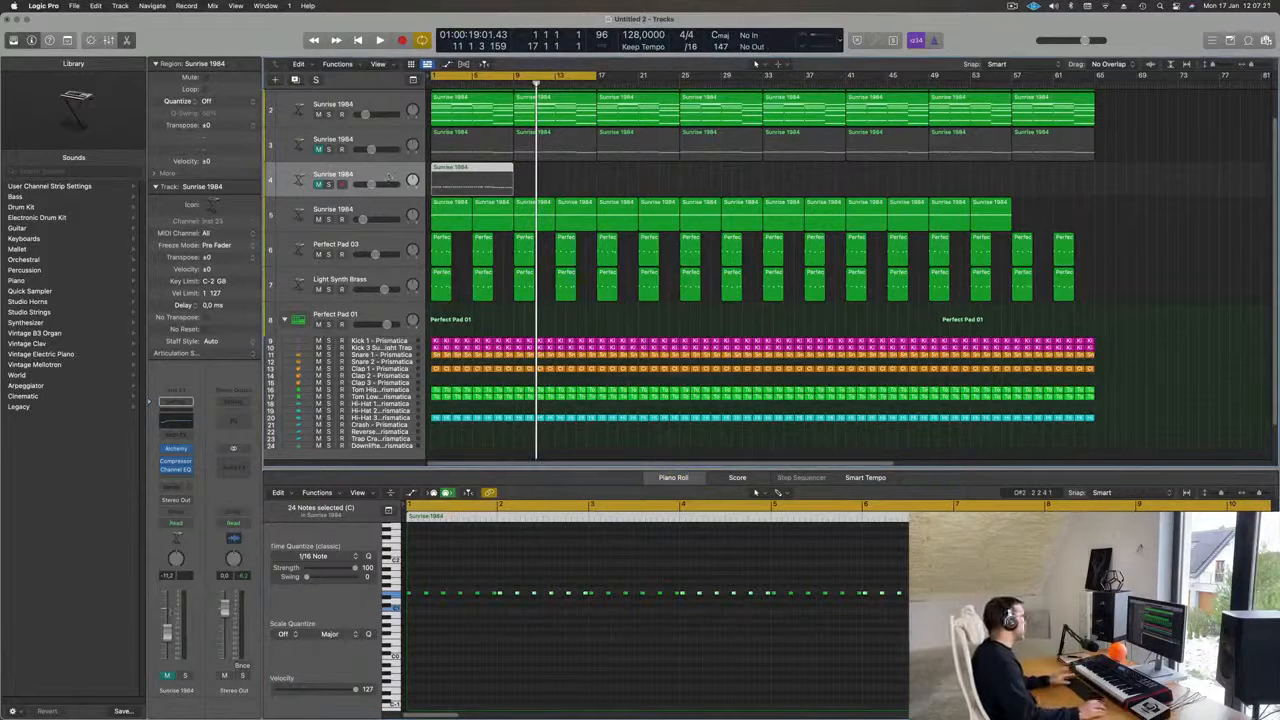
# Unmute the duplicated Sunrise 1984 track, play from bar 1 and lower its volume to about -12.6 dB.
pyautogui.click(167, 675)
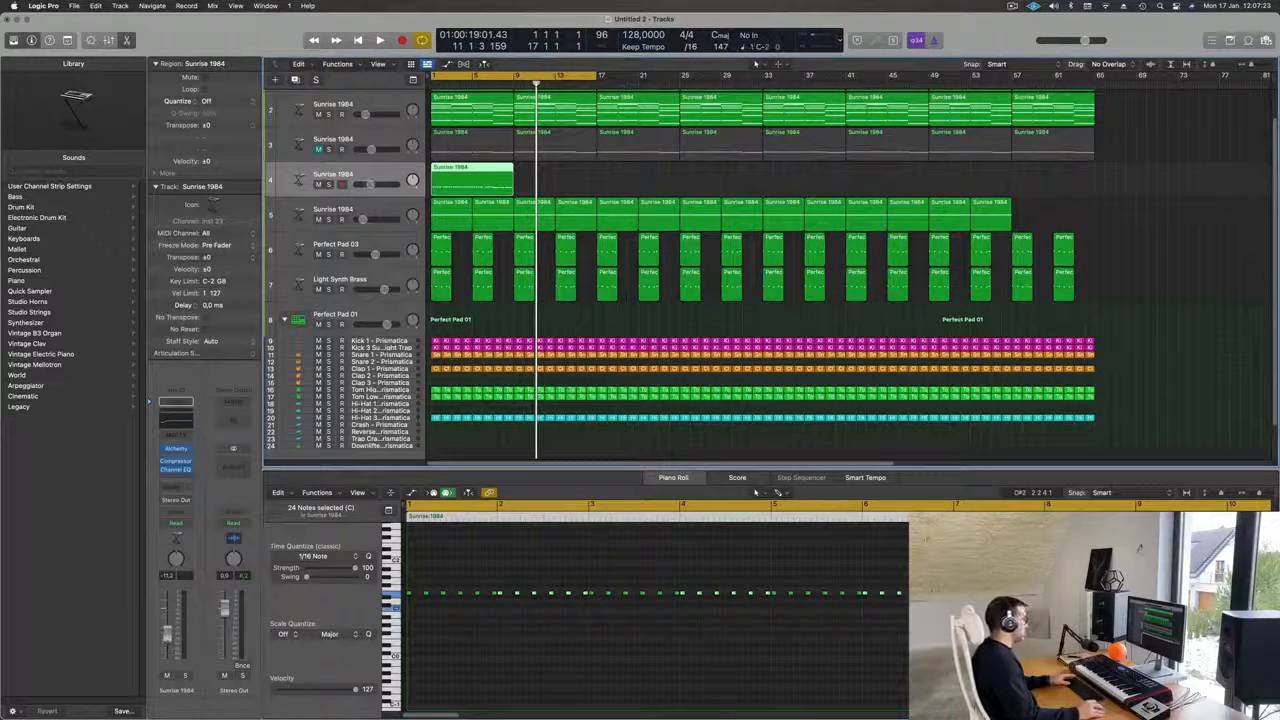
pyautogui.press('Return')
pyautogui.press('space')
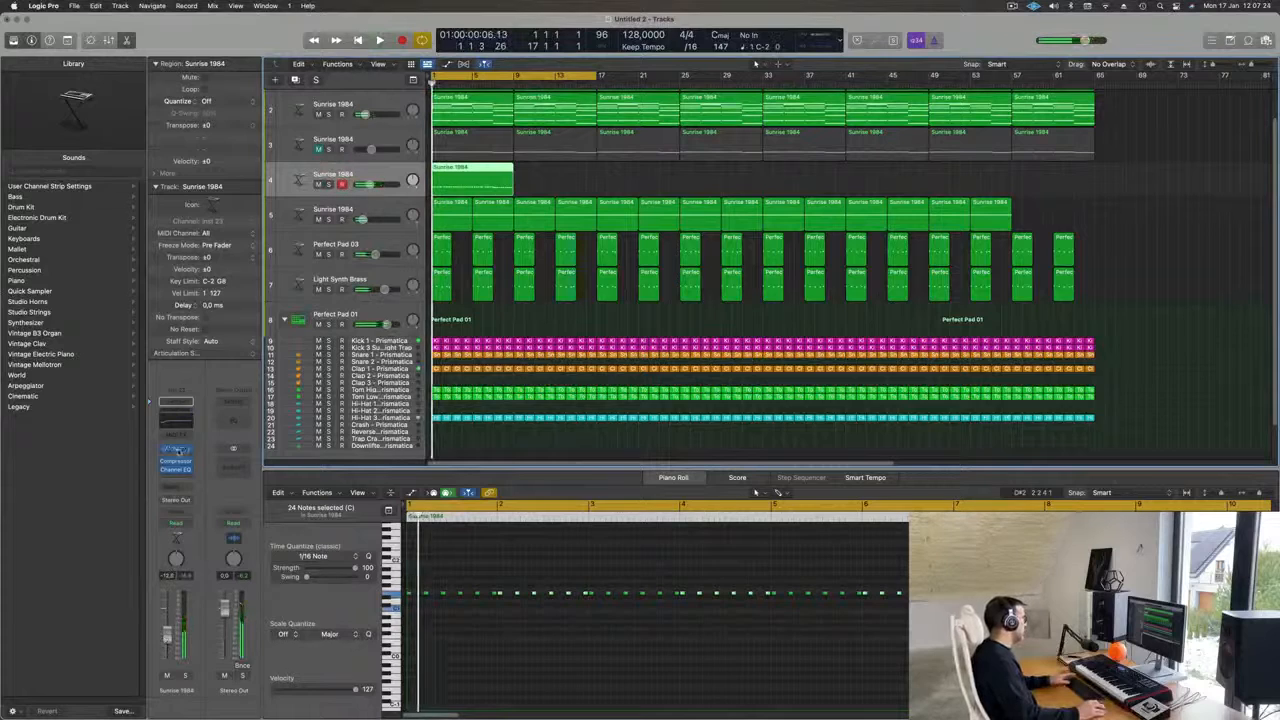
# Open the duplicated track's Alchemy instrument and load the 70s Classic Synth Bass preset from the Bass category.
pyautogui.press('v')
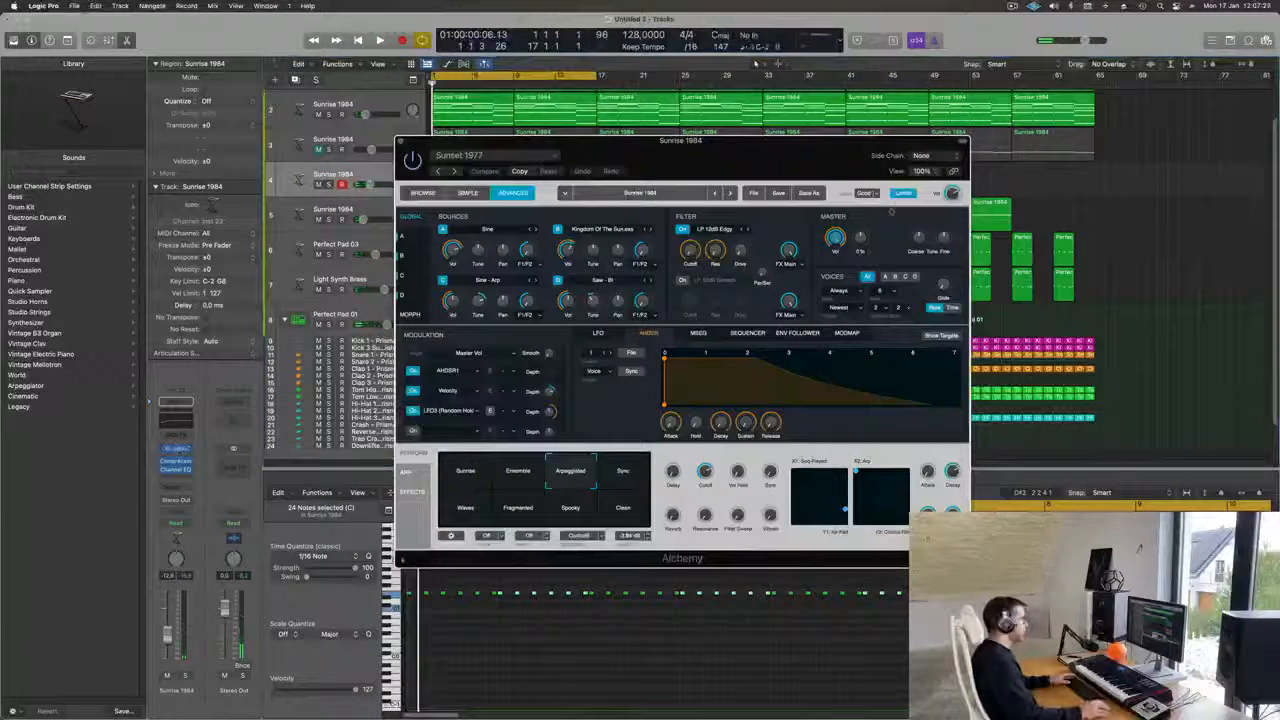
pyautogui.moveTo(743, 165); pyautogui.dragTo(698, 162)
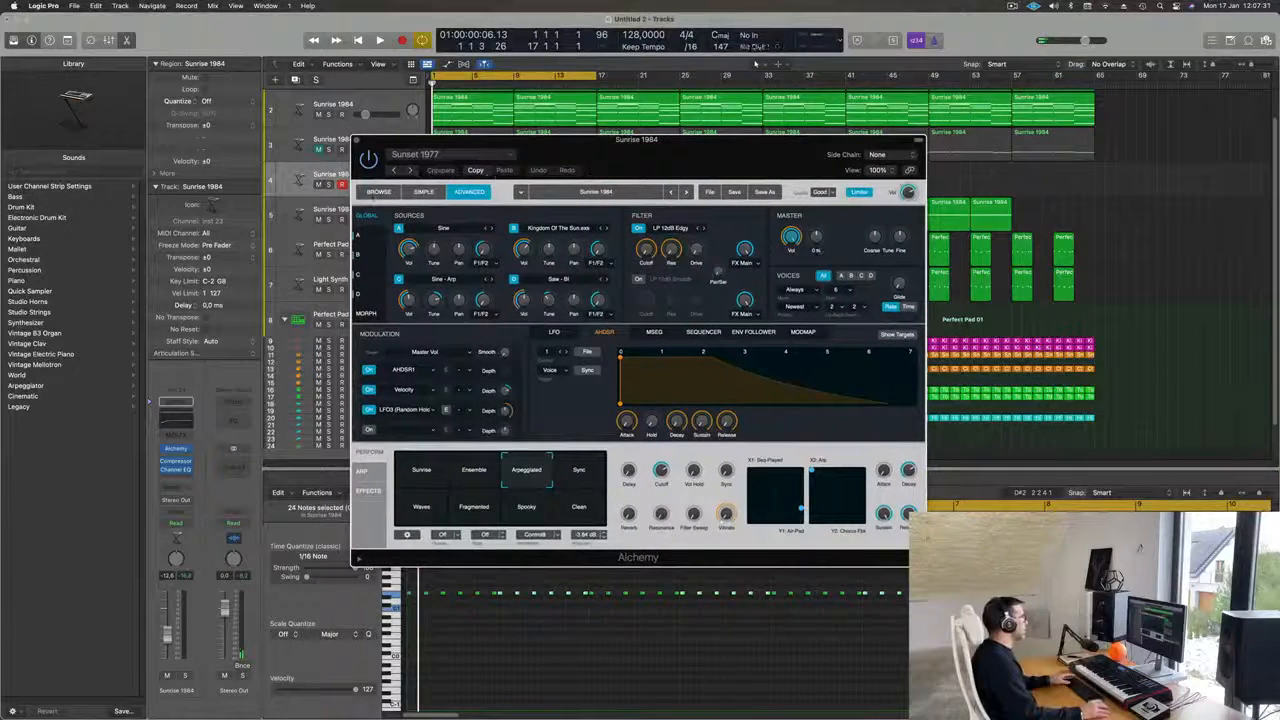
pyautogui.click(377, 192)
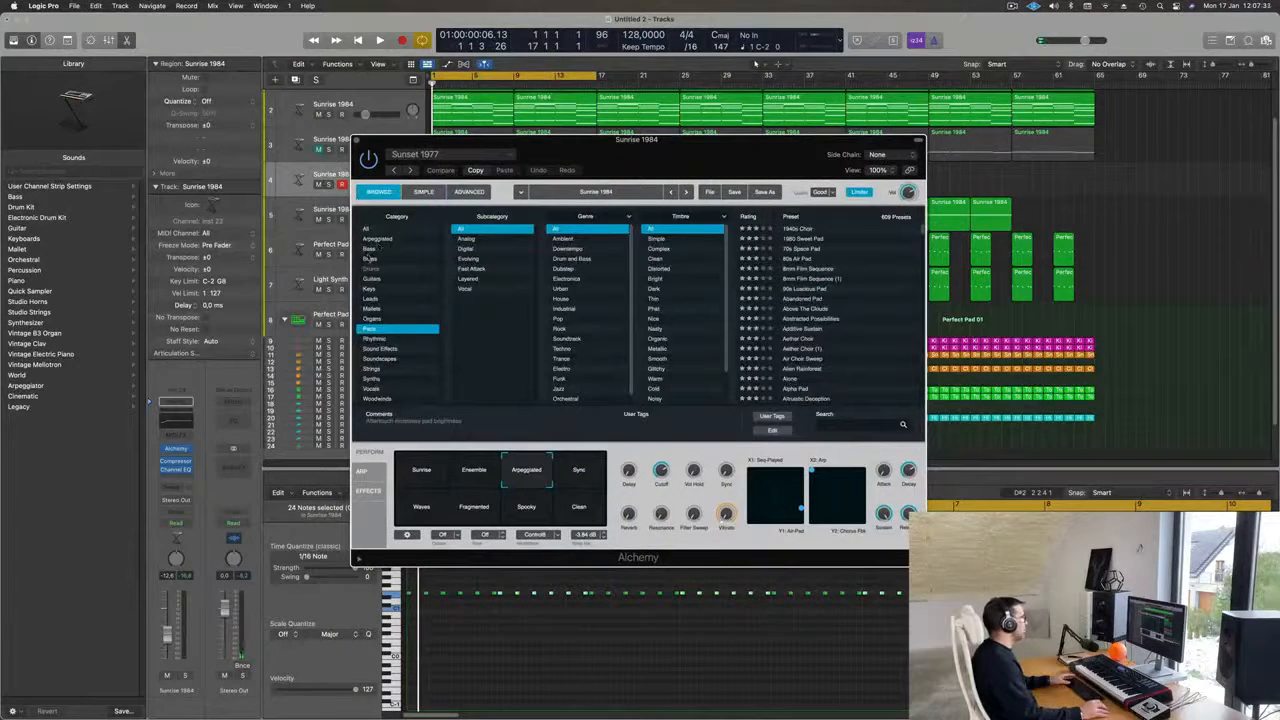
pyautogui.click(370, 249)
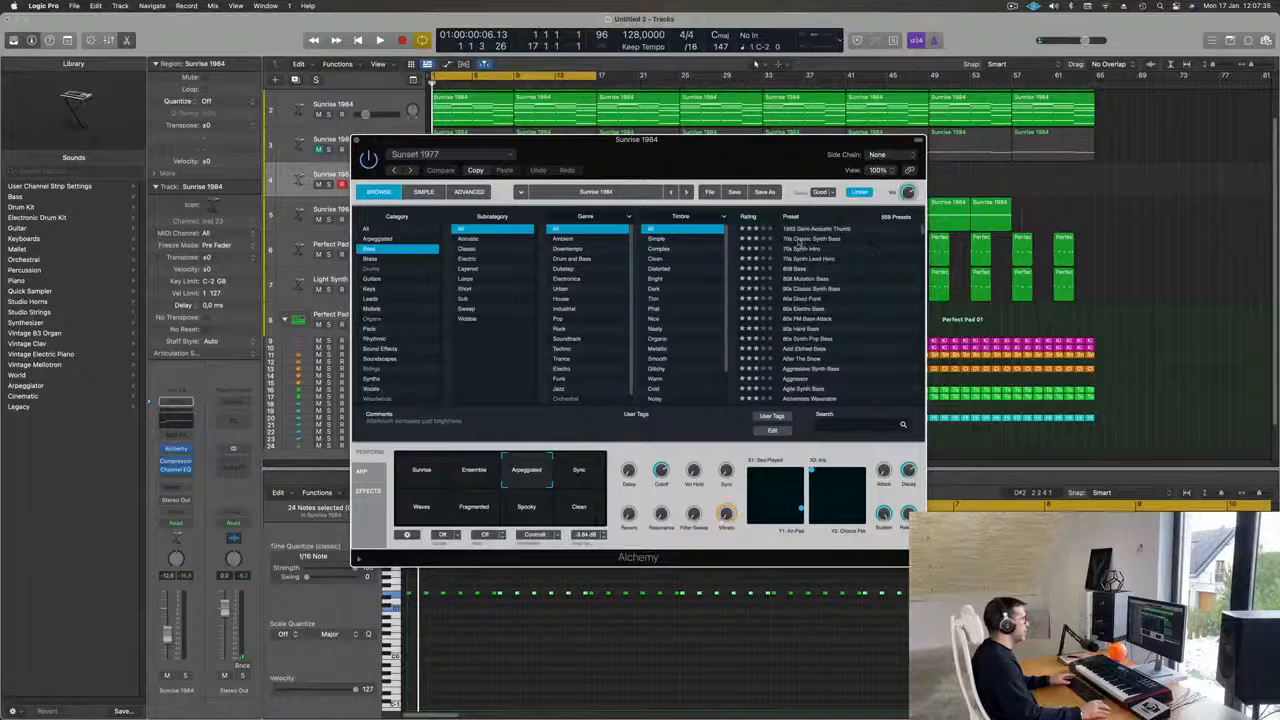
pyautogui.click(805, 239)
# Move the Alchemy window clear of the first bars and play the pulsing pattern with the new bass sound.
pyautogui.press('space')
pyautogui.moveTo(741, 161); pyautogui.dragTo(1003, 155)
pyautogui.click(493, 661)
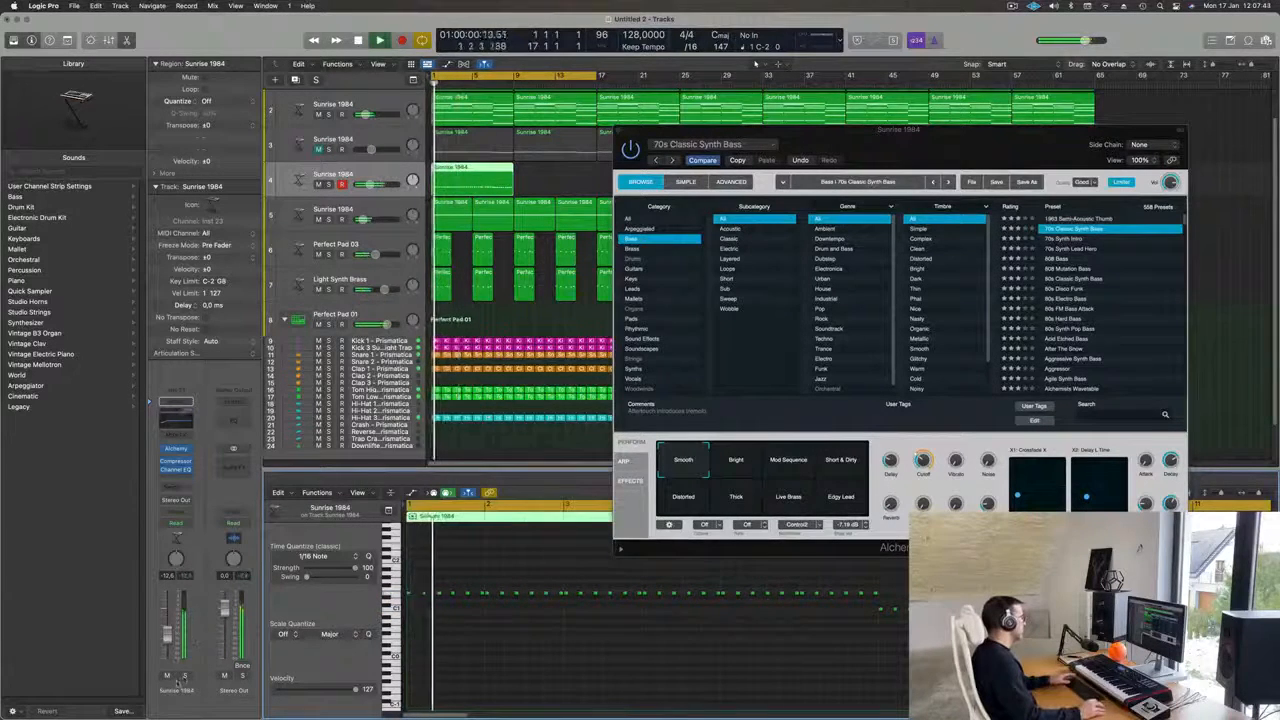
pyautogui.press('space')
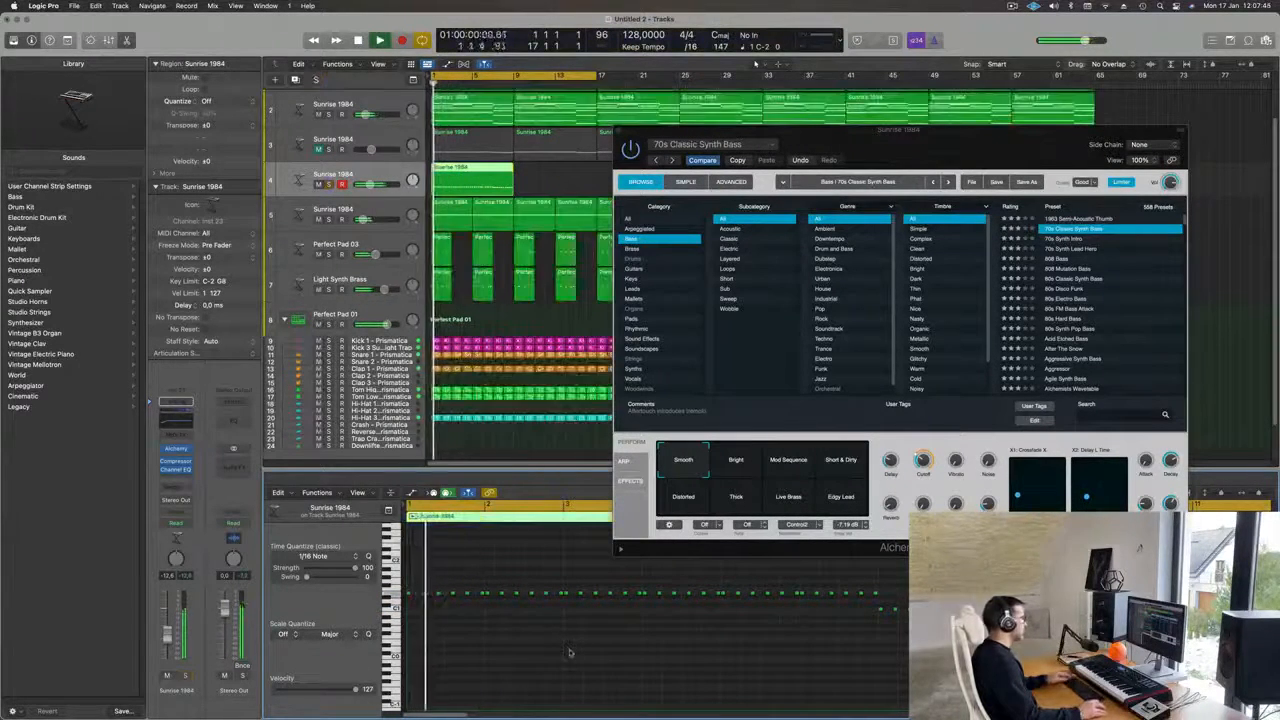
# Audition Alchemy's Bright, Mod Sequence, Short & Dirty, Distorted, Thick, Live Brass and Edgy Lead variations, then return to Smooth.
pyautogui.click(736, 460)
pyautogui.click(798, 467)
pyautogui.click(850, 468)
pyautogui.click(683, 499)
pyautogui.click(735, 499)
pyautogui.click(788, 499)
pyautogui.click(838, 502)
pyautogui.click(796, 504)
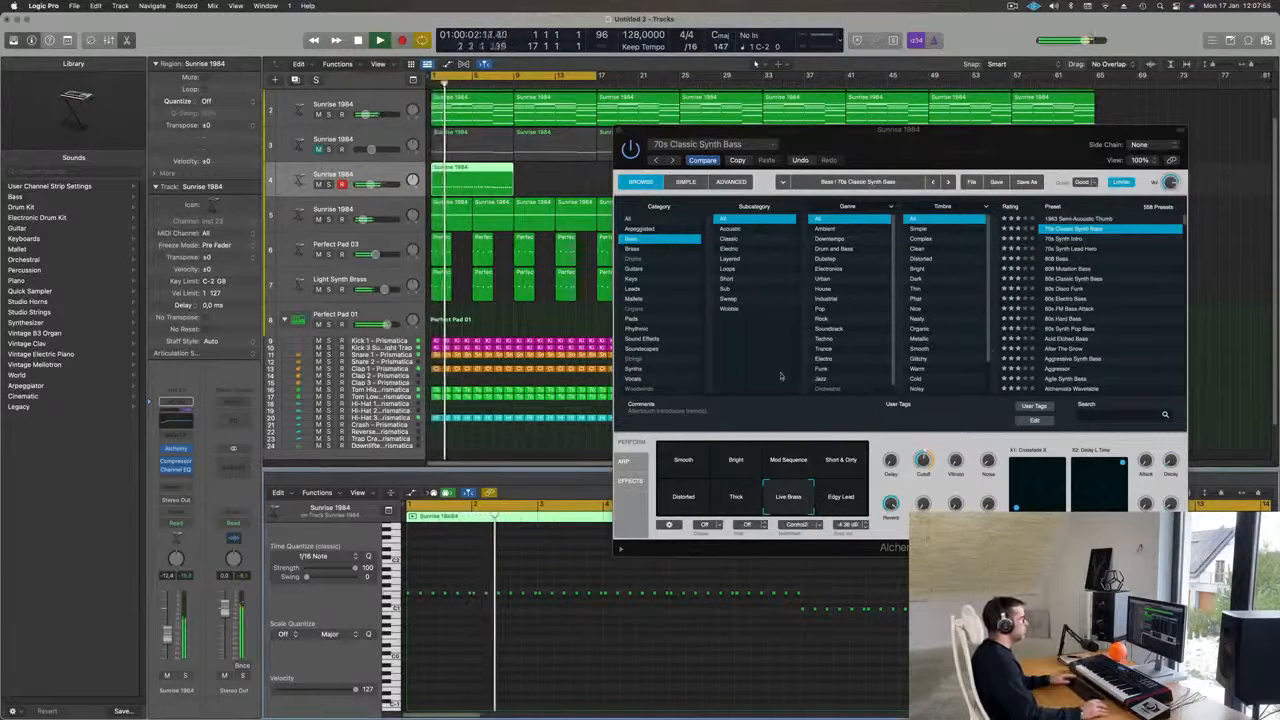
pyautogui.click(670, 463)
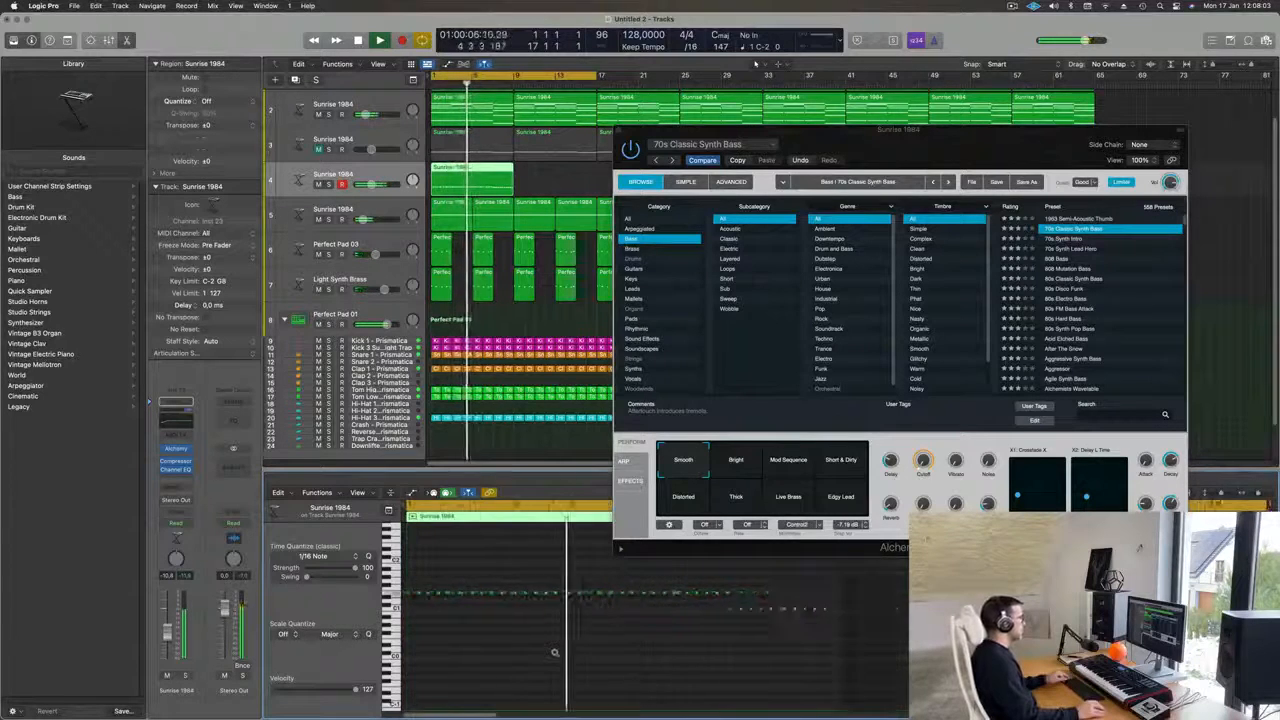
# Restart playback and audition the 70s Synth Intro and 80s Electro Bass presets in Alchemy's Bass category.
pyautogui.press('space')
pyautogui.moveTo(1021, 153); pyautogui.dragTo(966, 154)
pyautogui.press('space')
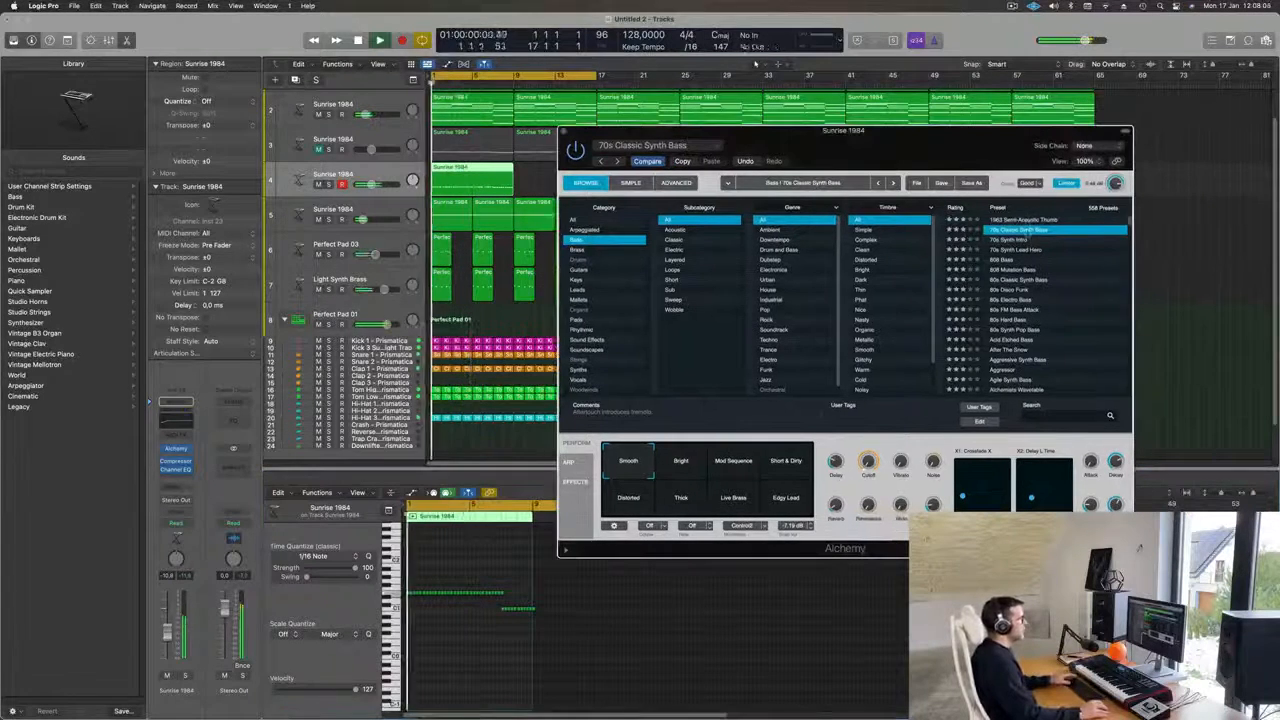
pyautogui.press('Down')
pyautogui.press('space')
pyautogui.click(1015, 300)
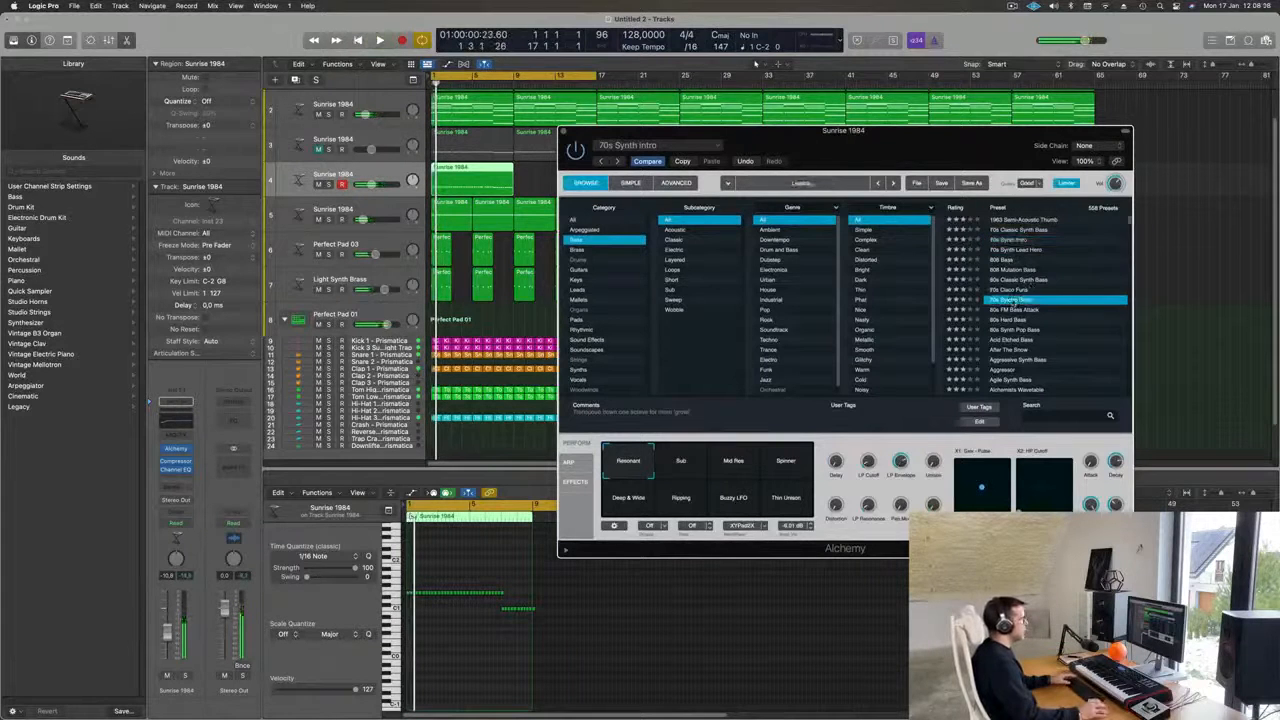
pyautogui.press('space')
pyautogui.scroll(-2, 1048, 294)
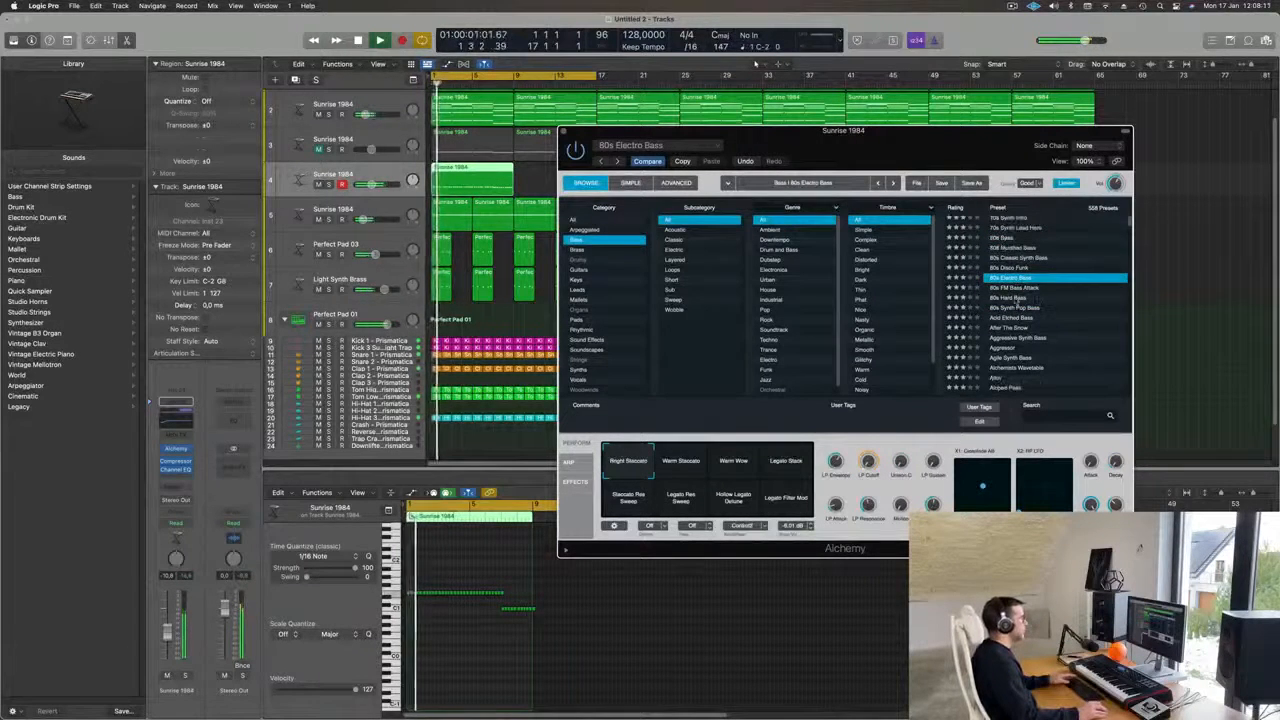
# Audition the 80s Hard Bass, Acid Etched Bass, Analog Bass Twister and Bass So Full presets against the playing track.
pyautogui.click(1016, 298)
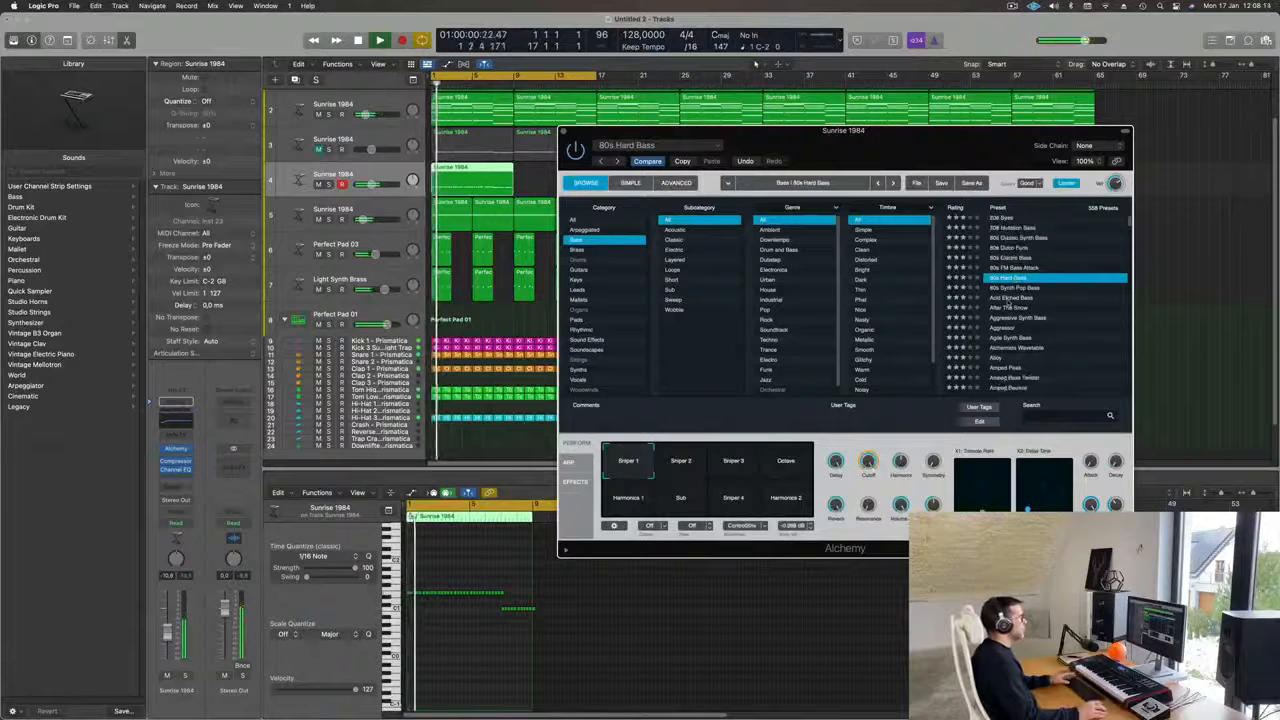
pyautogui.click(1008, 298)
pyautogui.scroll(-3, 1030, 315)
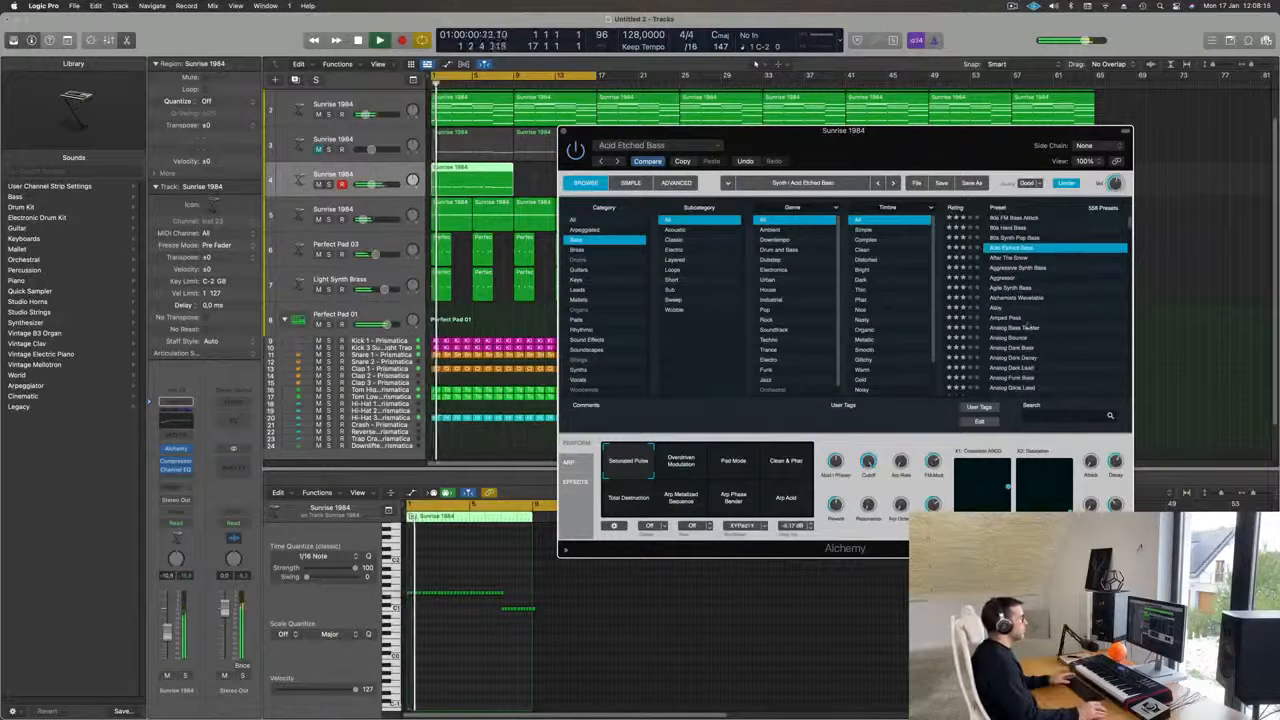
pyautogui.click(1018, 328)
pyautogui.scroll(-10, 1043, 330)
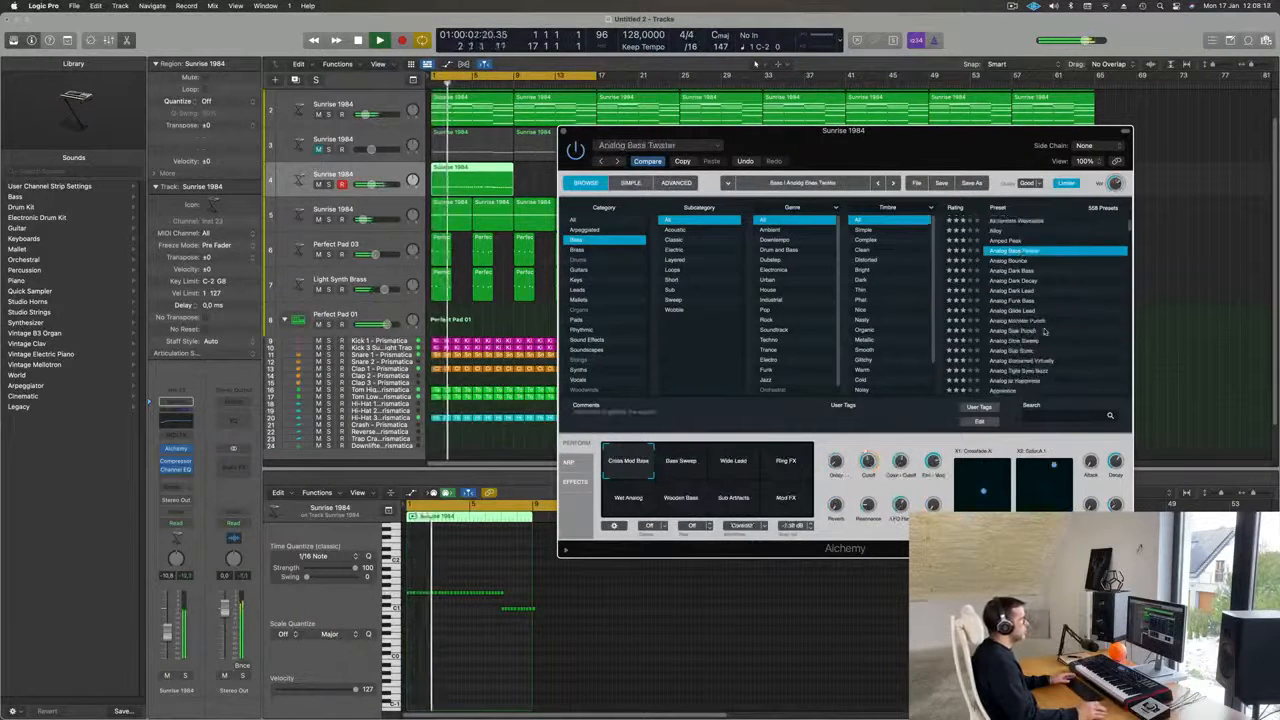
pyautogui.scroll(-3, 1048, 330)
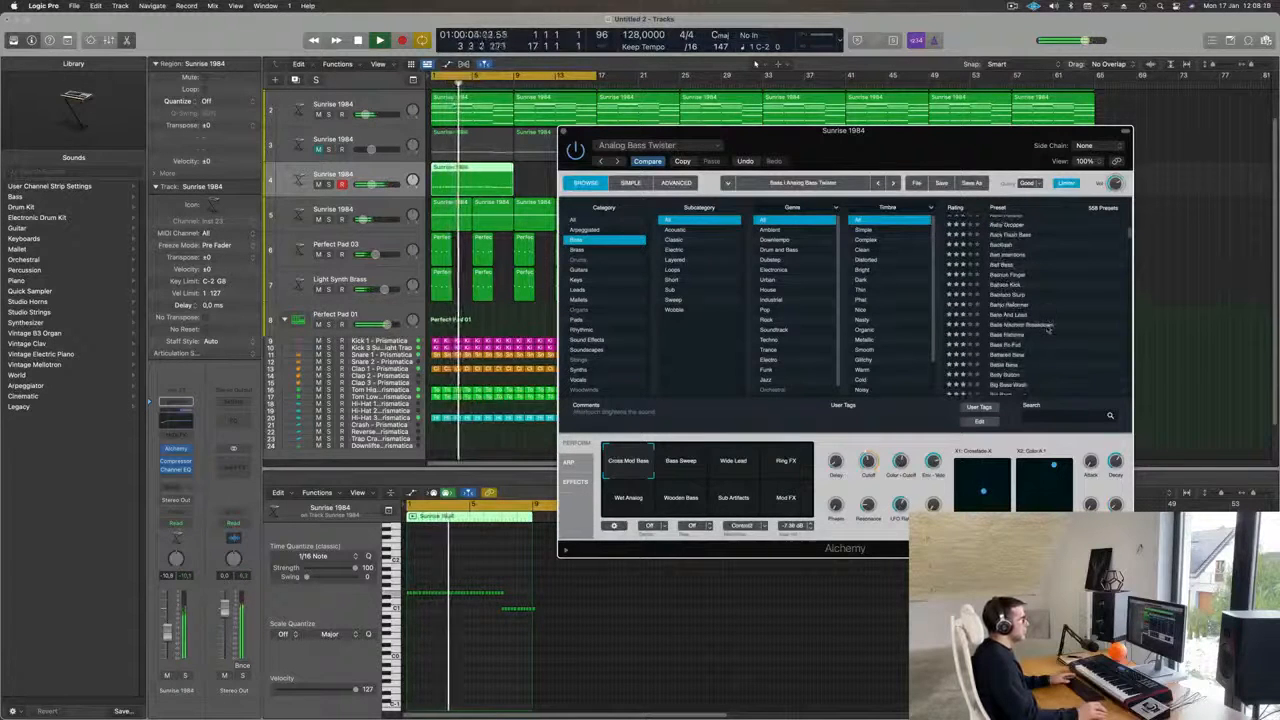
pyautogui.click(1015, 345)
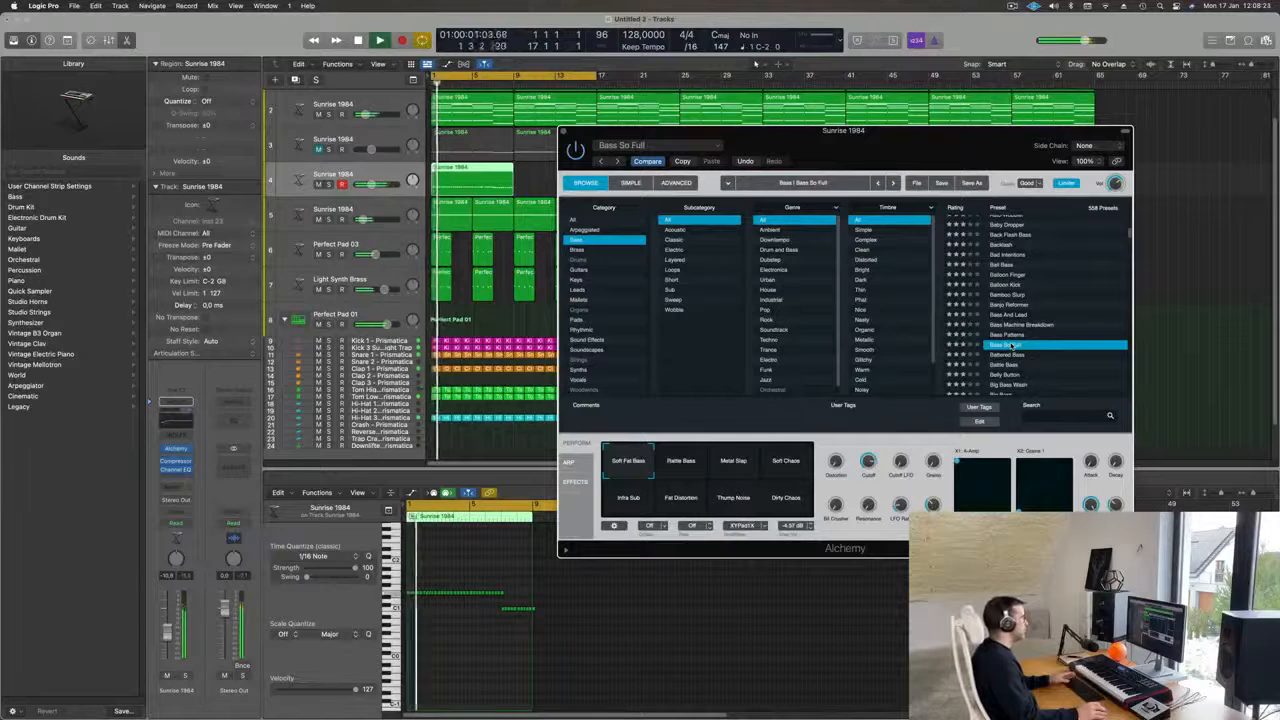
pyautogui.scroll(-5, 1040, 348)
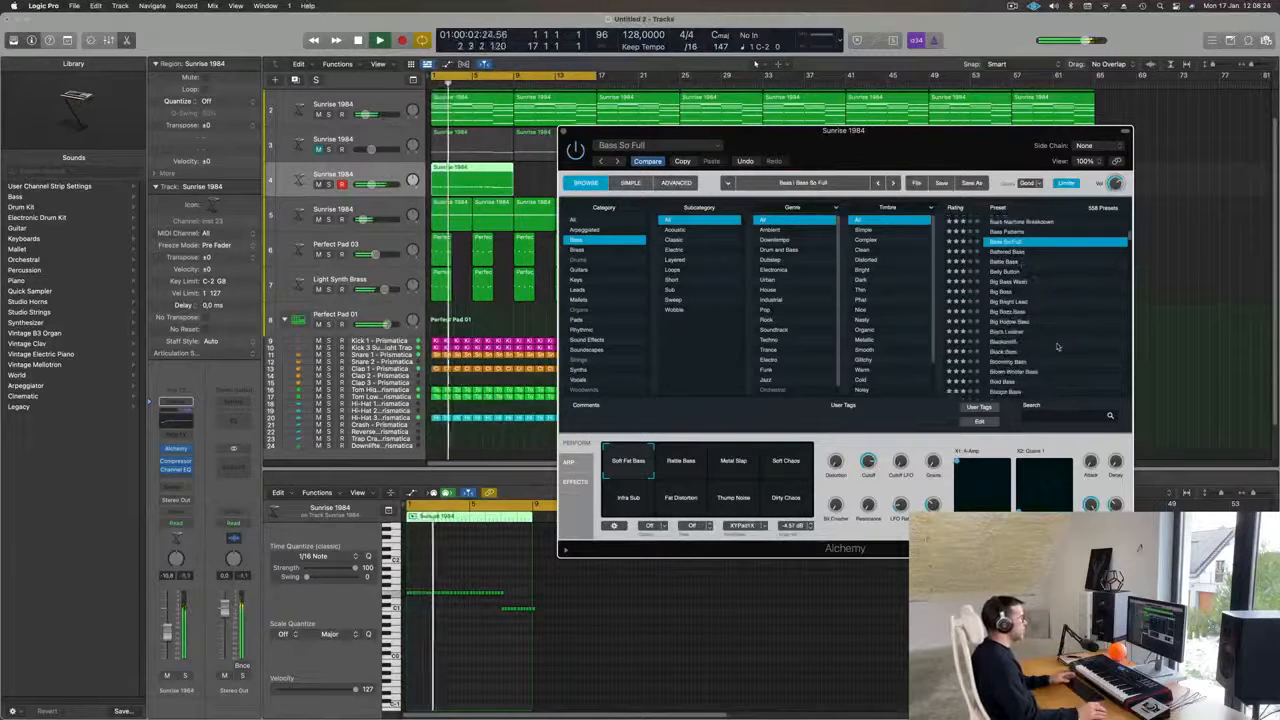
pyautogui.scroll(-1, 1057, 347)
# Compare 70s Classic Synth Bass with 70s Synth Lead Hero during playback, then load 70s Classic Synth Bass again.
pyautogui.scroll(10, 1058, 345)
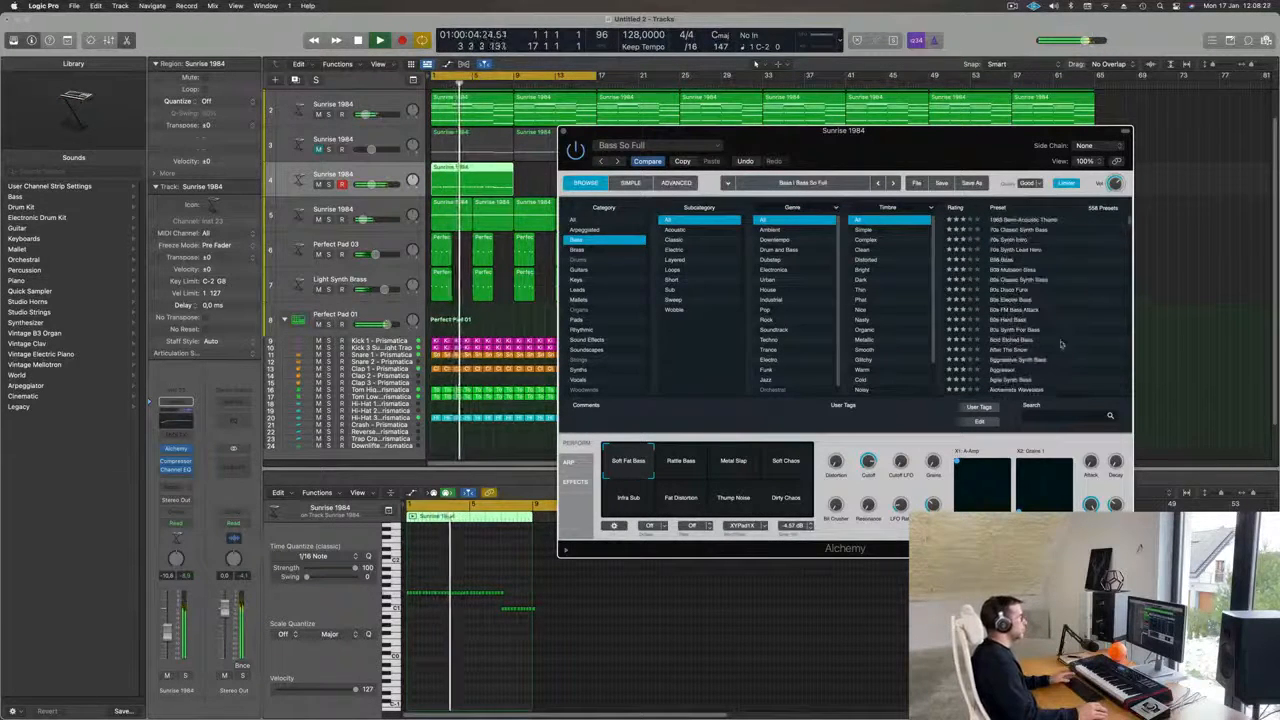
pyautogui.click(1045, 220)
pyautogui.press('space')
pyautogui.click(1030, 232)
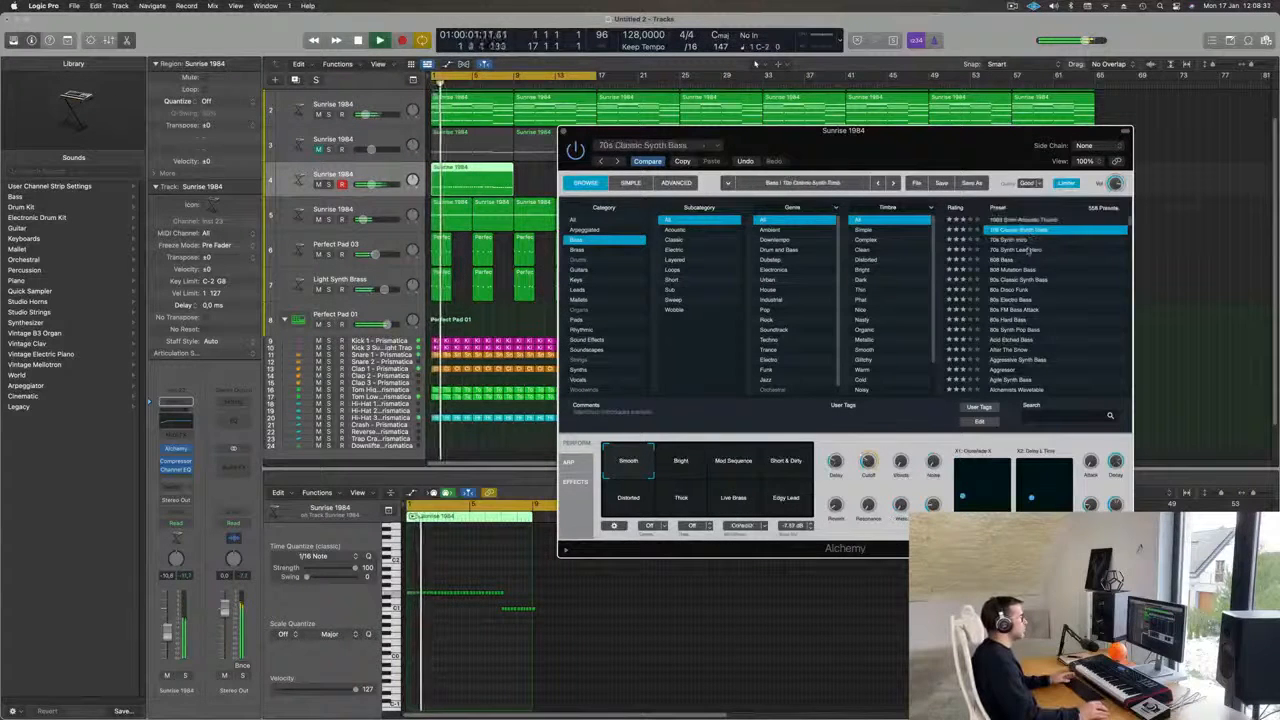
pyautogui.click(1028, 250)
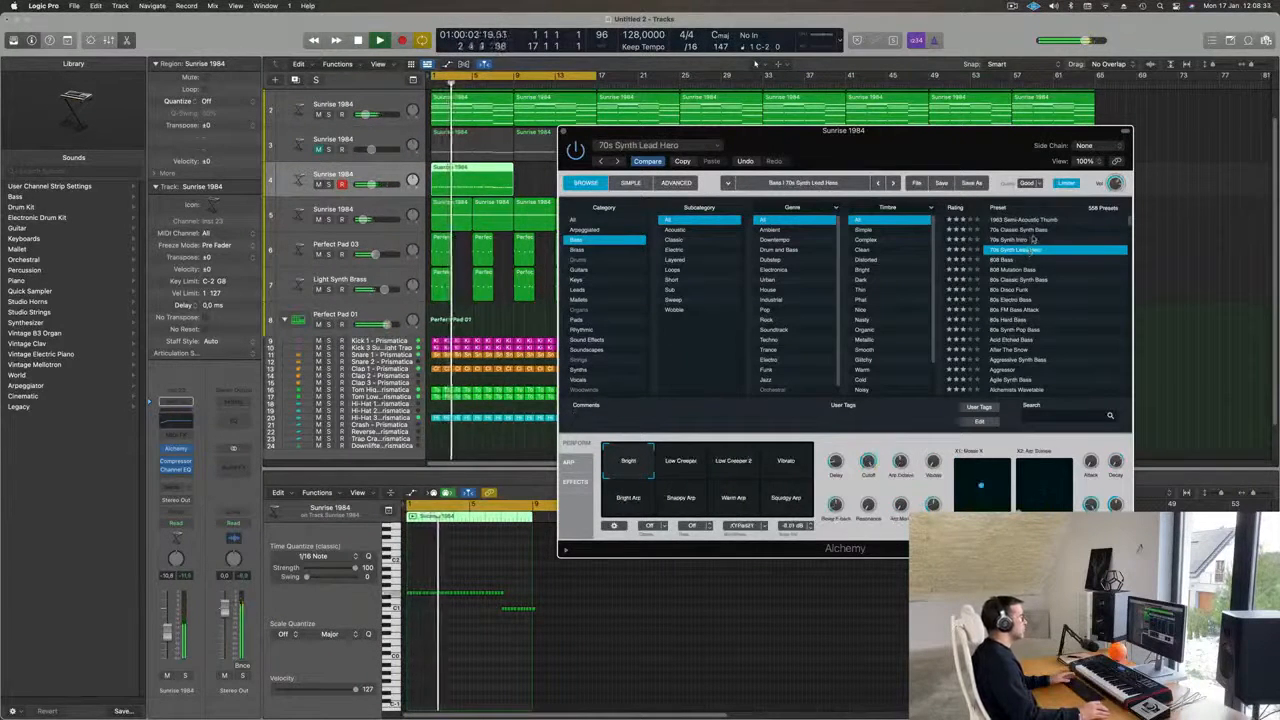
pyautogui.click(1028, 230)
# Move the Alchemy window off the piano roll, raise all bass notes by one octave and play them.
pyautogui.moveTo(942, 153); pyautogui.dragTo(1049, 237)
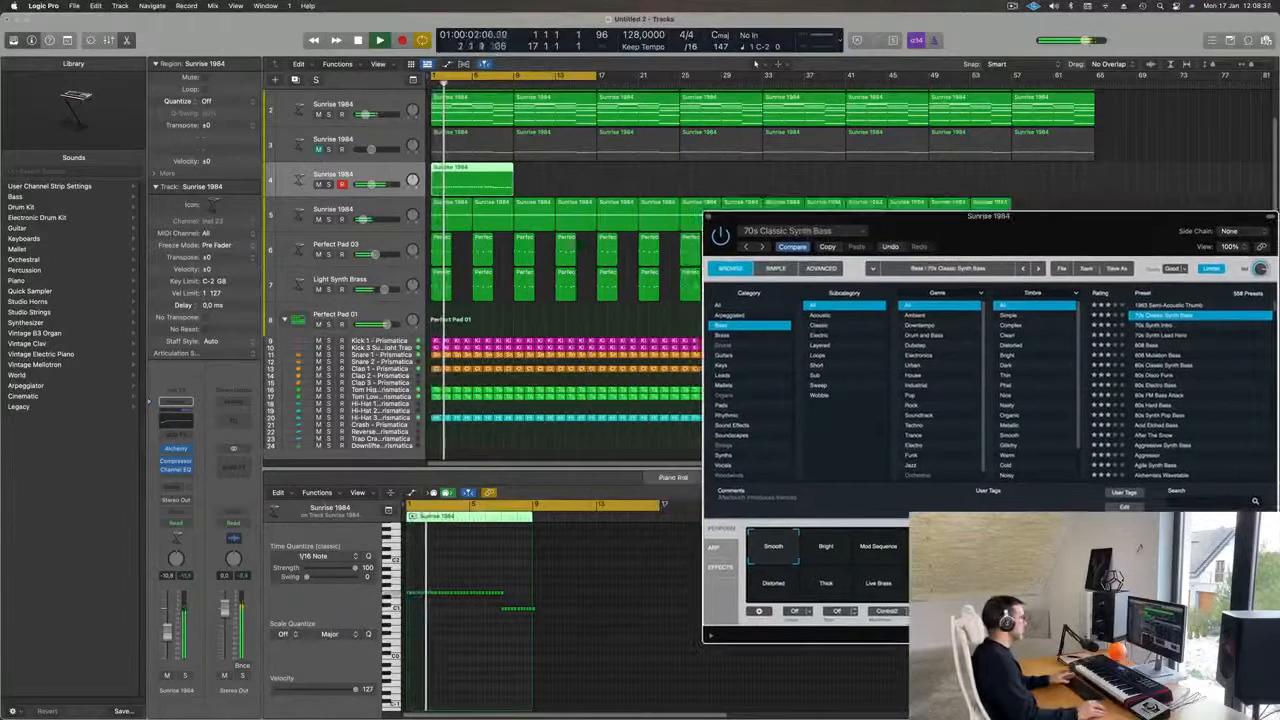
pyautogui.click(489, 653)
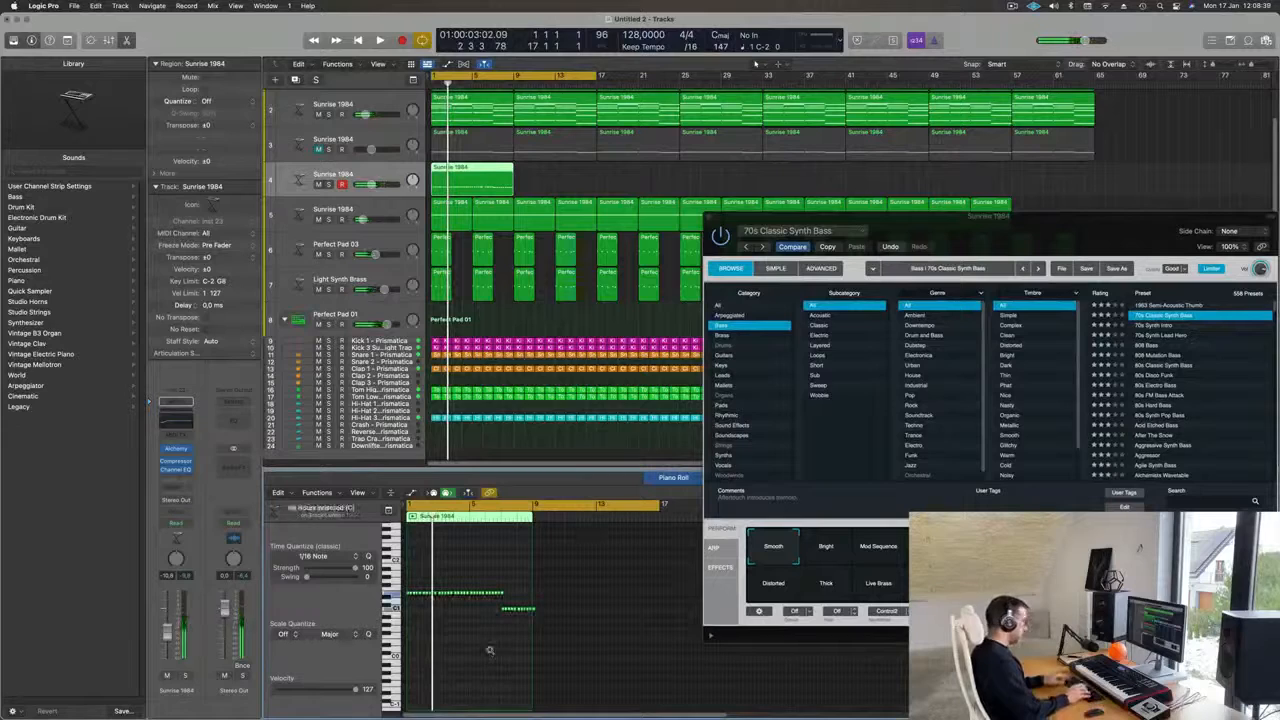
pyautogui.hotkey('alt', 'shift', 'Up')
pyautogui.press('space')
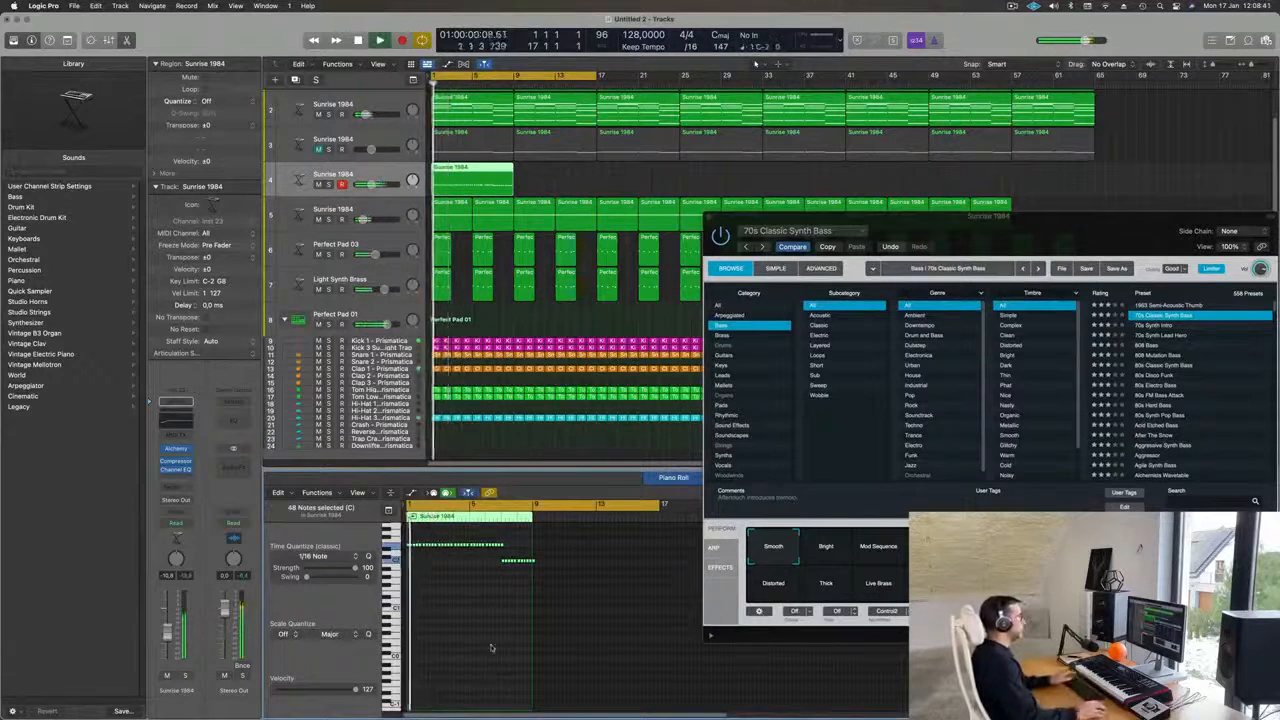
# Bring Alchemy's Cutoff control into view during playback, then move the window below the arrangement and stop.
pyautogui.moveTo(1066, 233); pyautogui.dragTo(900, 152)
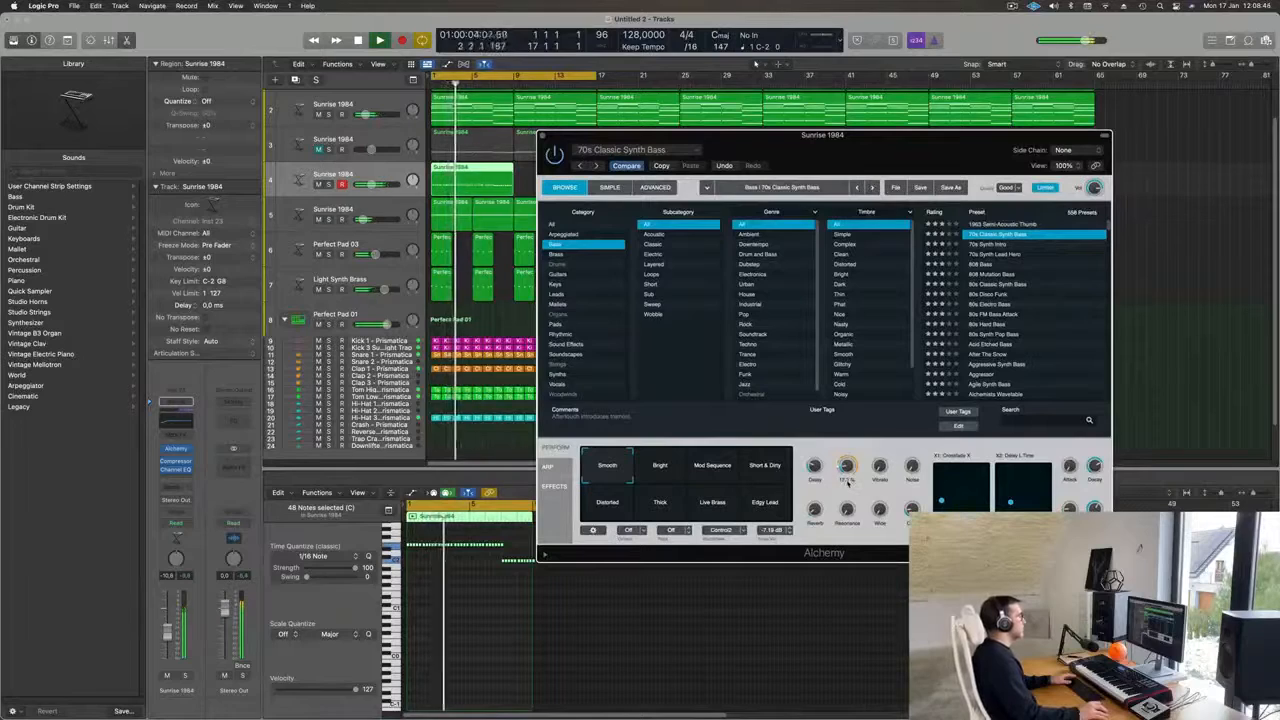
pyautogui.moveTo(890, 150); pyautogui.dragTo(883, 586)
pyautogui.press('space')
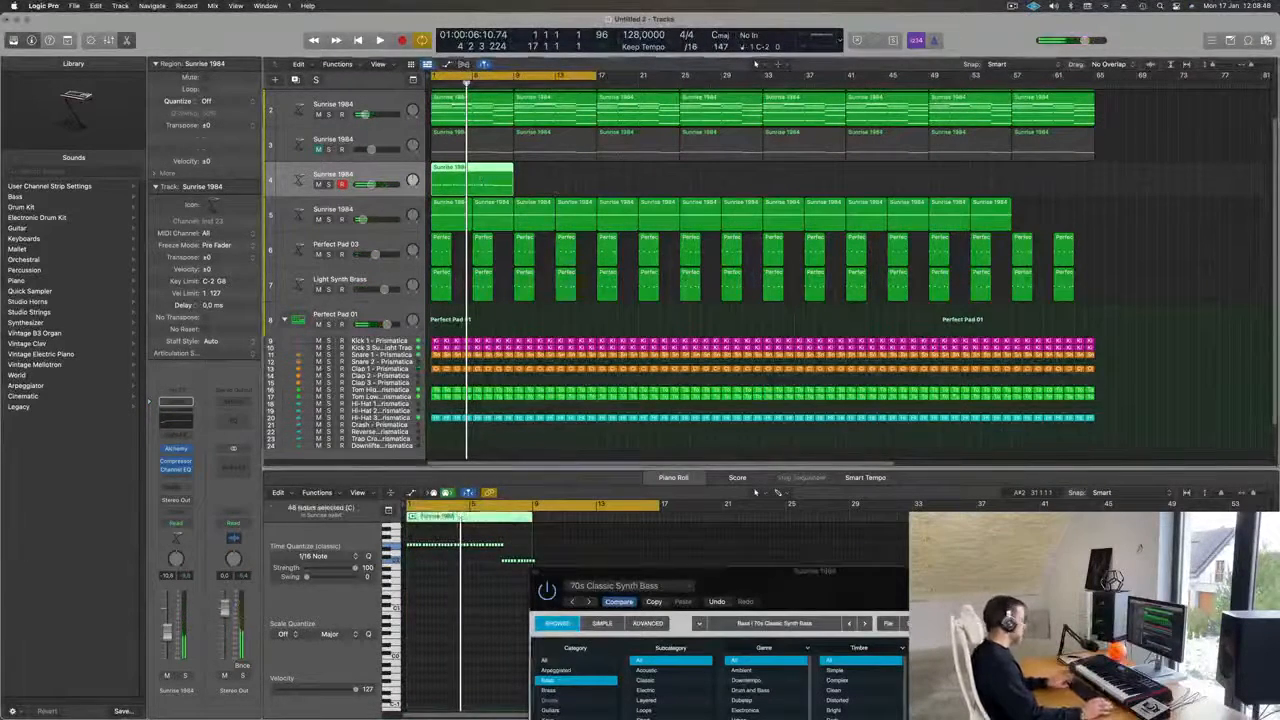
# Repeat the bass region three times and undo the last two repeats, keeping one copy from bar 9.
pyautogui.press('super+r')
pyautogui.press('super+r')
pyautogui.press('super+r')
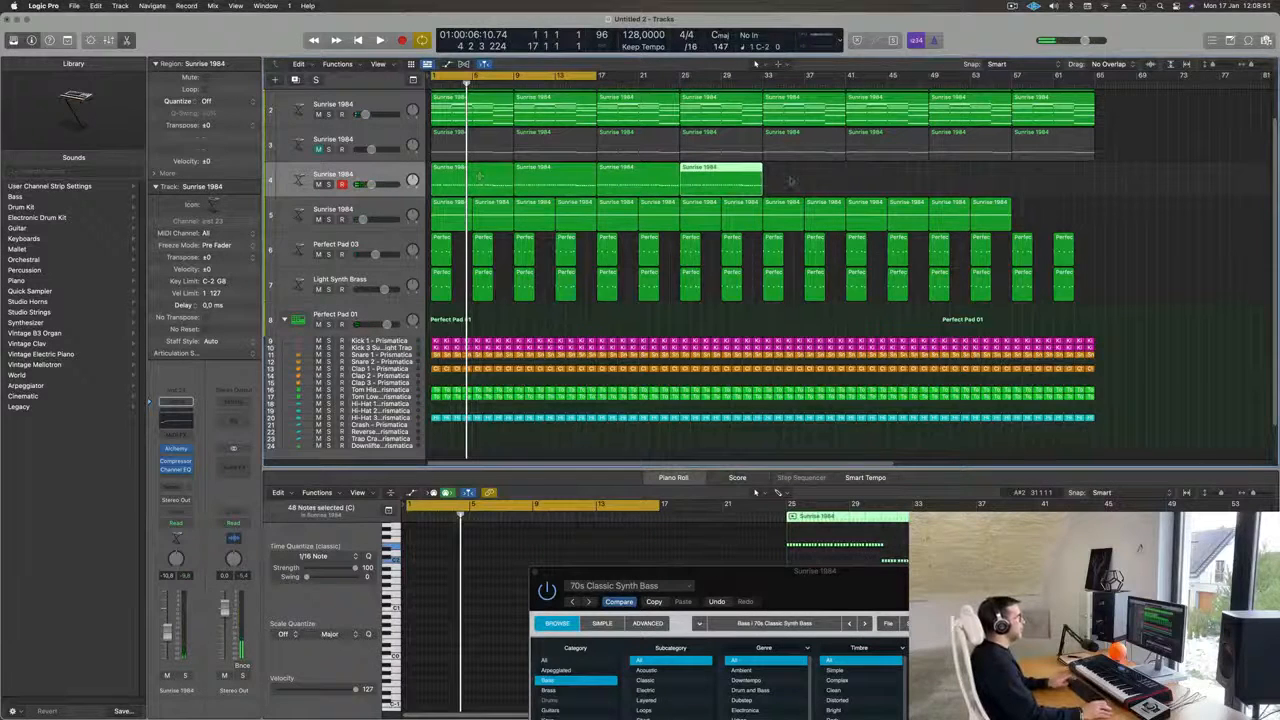
pyautogui.press('super+z')
pyautogui.press('super+z')
# Play the repeated bass line with Alchemy in view and raise the bass track's volume slightly.
pyautogui.press('space')
pyautogui.moveTo(877, 581); pyautogui.dragTo(835, 200)
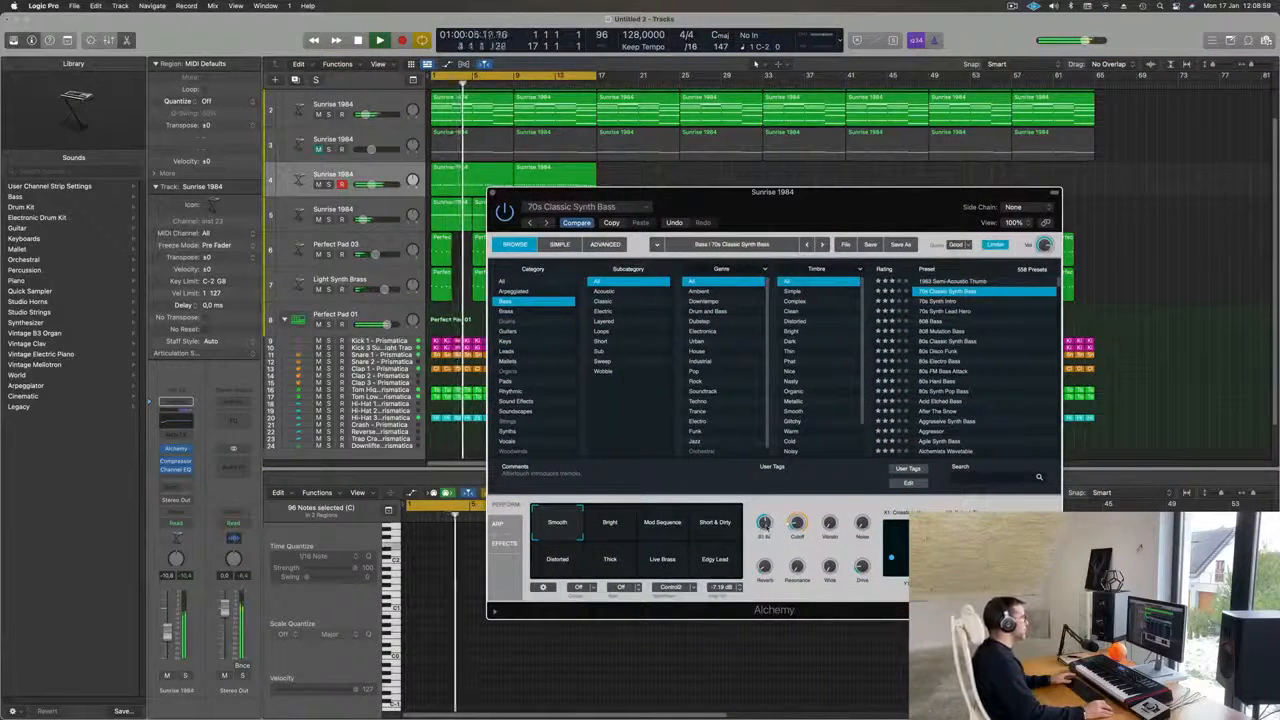
pyautogui.moveTo(167, 634); pyautogui.dragTo(168, 631)
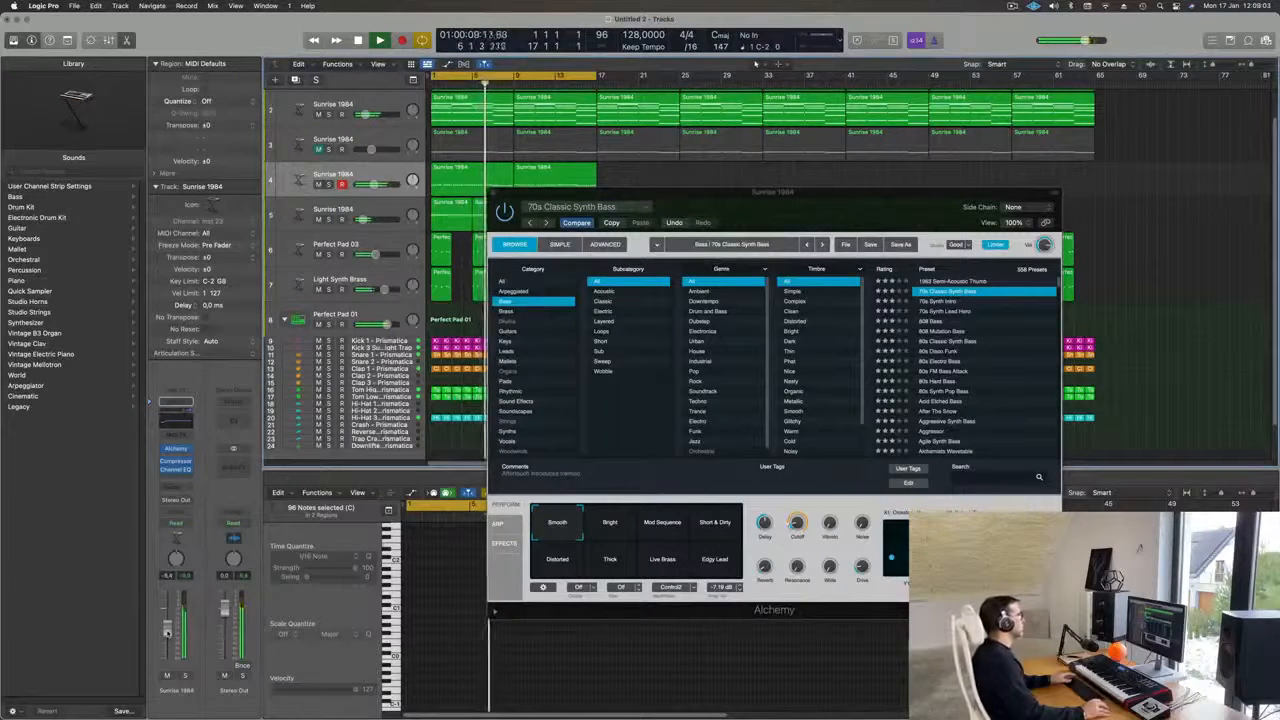
# Unmute track 3 to hear it with the bass, solo and unsolo it, then mute it again.
pyautogui.moveTo(794, 209); pyautogui.dragTo(673, 298)
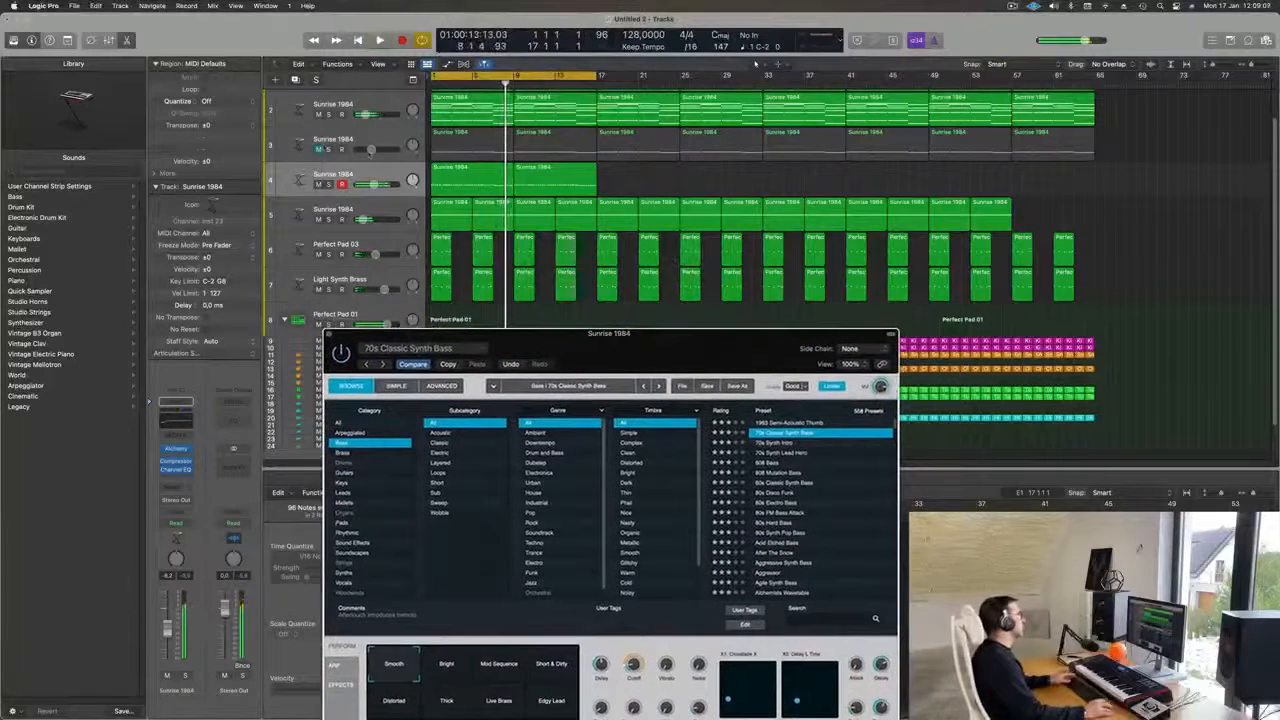
pyautogui.click(317, 149)
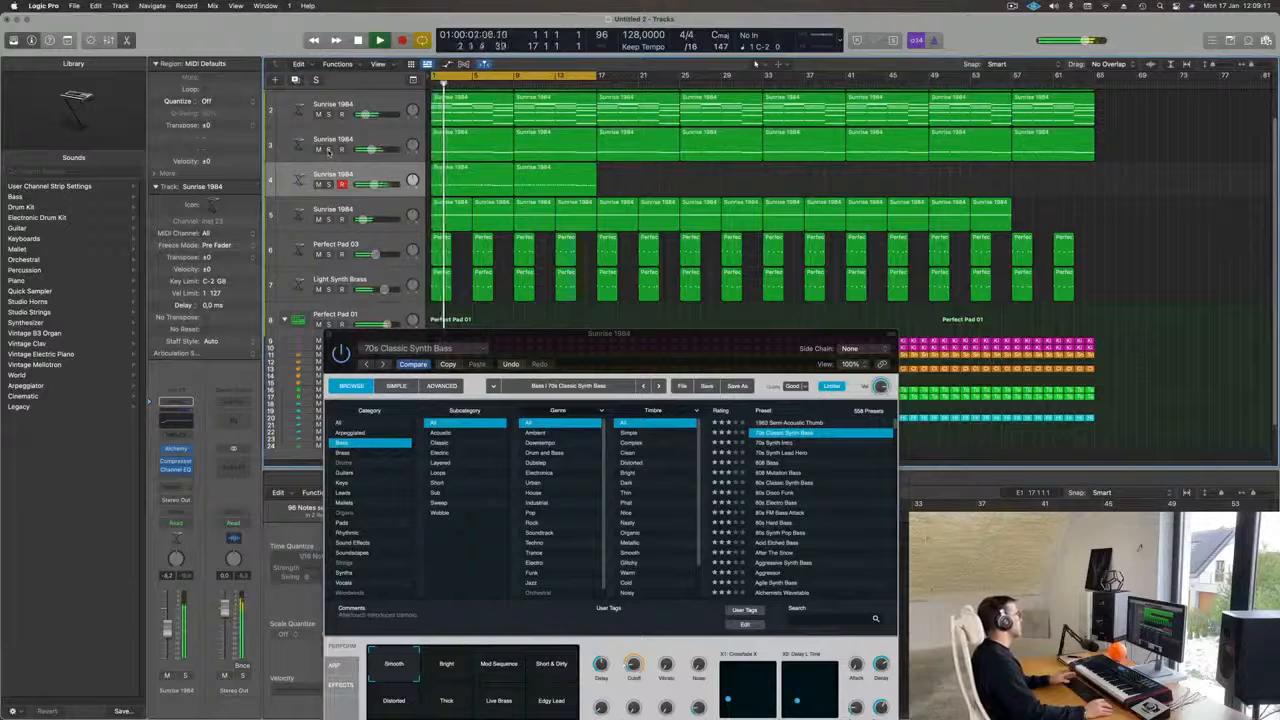
pyautogui.click(328, 149)
pyautogui.click(328, 149)
pyautogui.click(318, 149)
# Close the Alchemy window and play the arrangement from bar 1 with the new bass line.
pyautogui.press('space')
pyautogui.moveTo(650, 335); pyautogui.dragTo(819, 232)
pyautogui.click(499, 231)
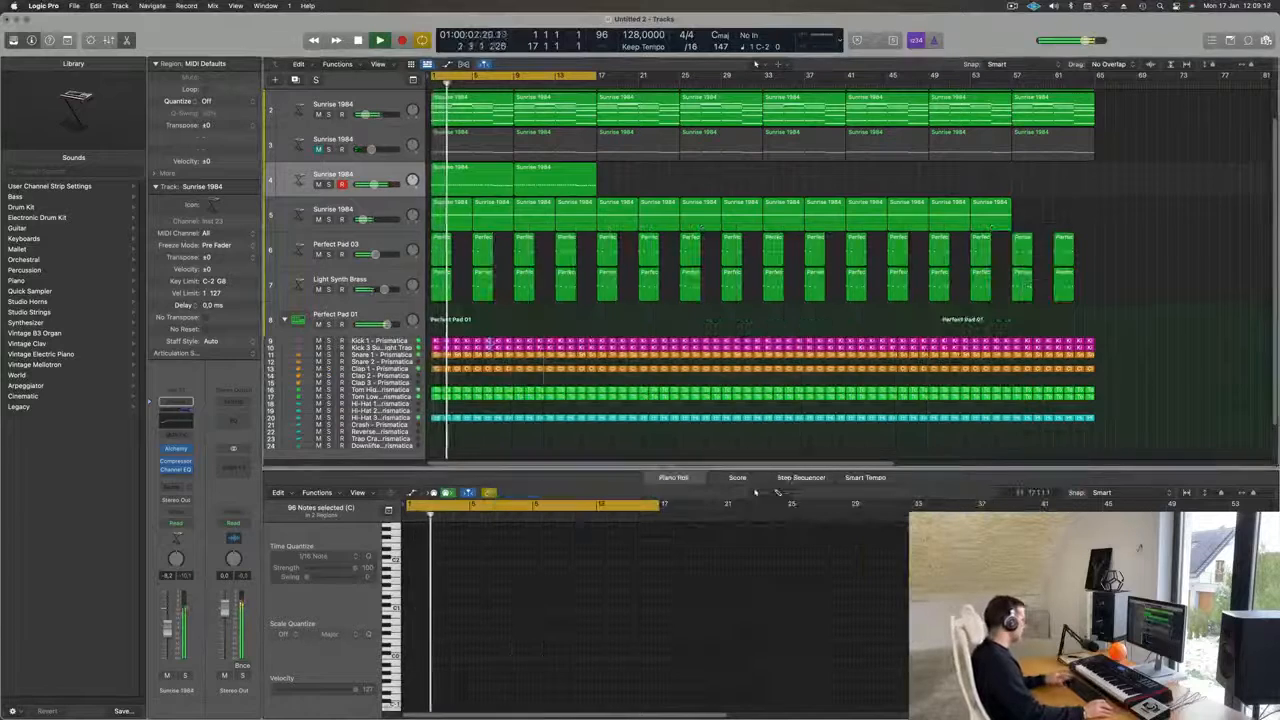
pyautogui.press('space')
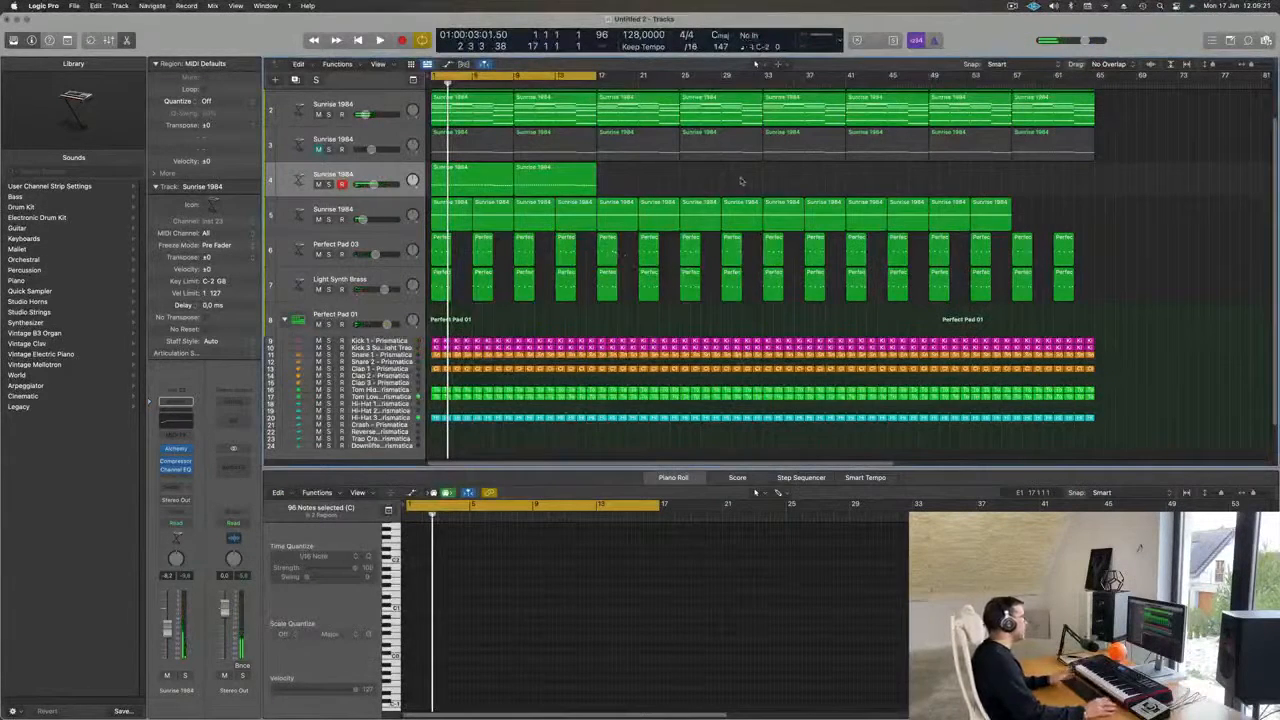
pyautogui.press('space')
pyautogui.scroll(5, 663, 246)
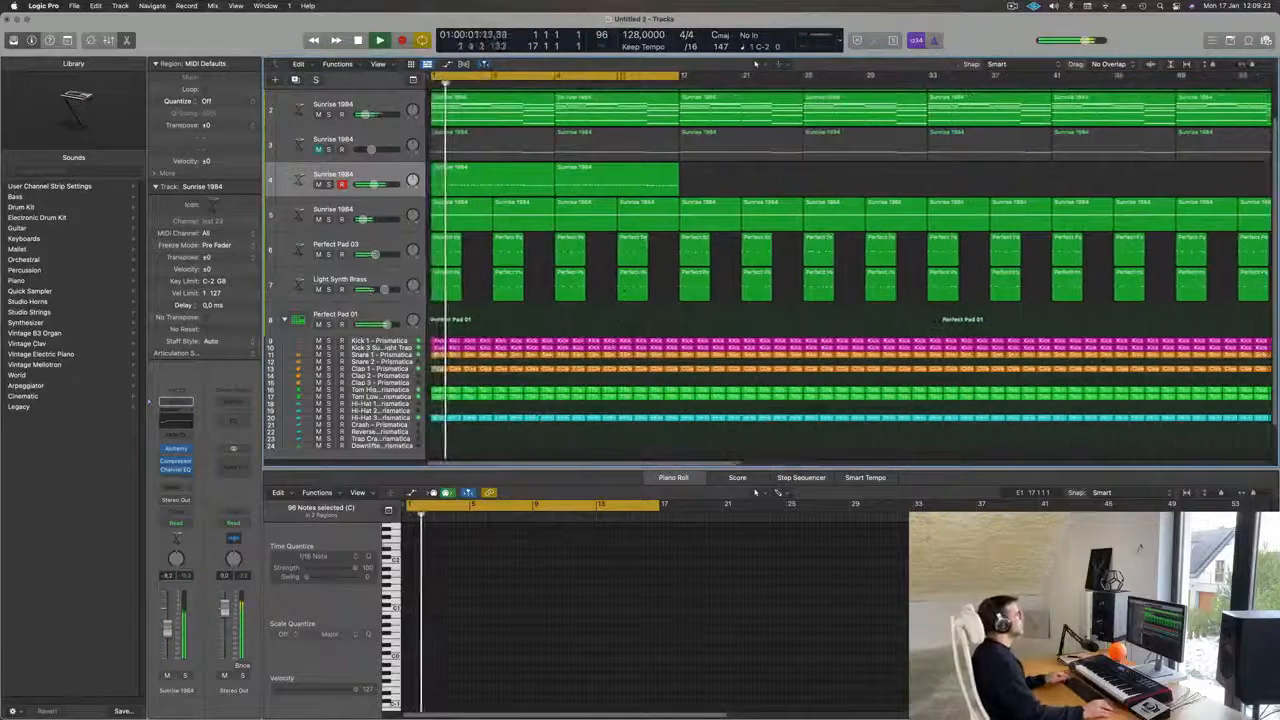
pyautogui.scroll(-5, 571, 310)
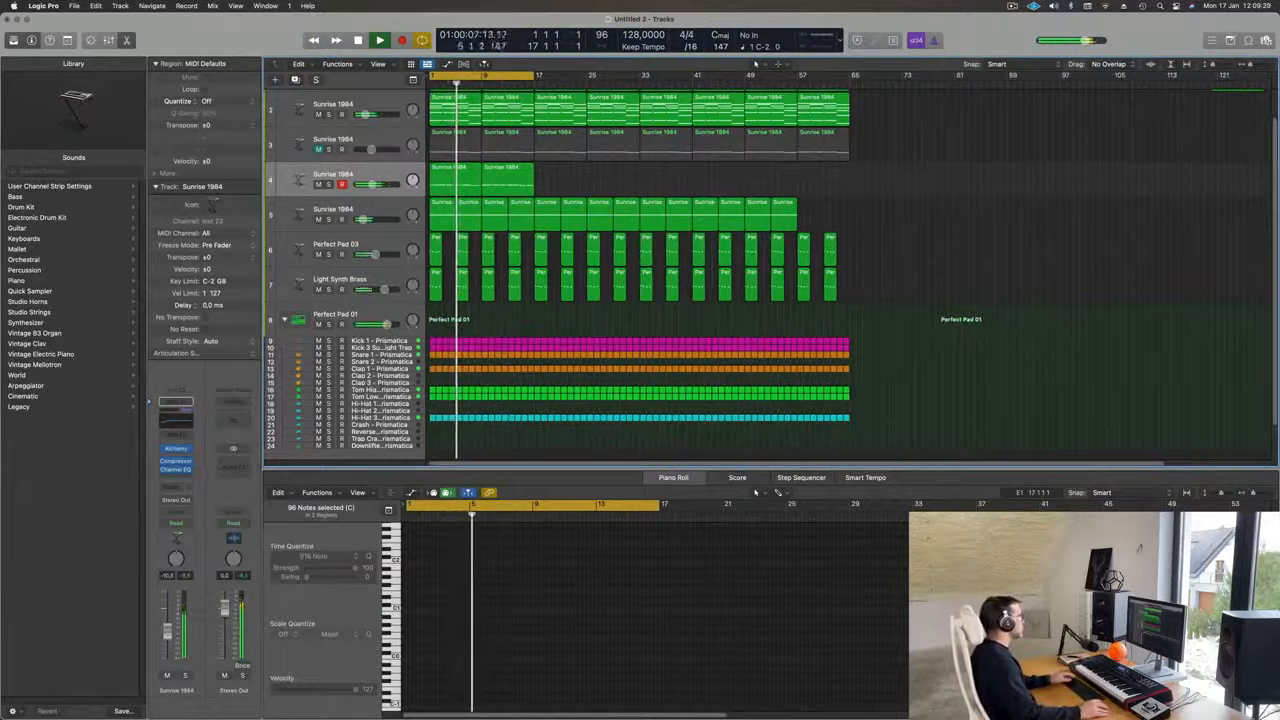
# Mute the Sunrise 1984 layer on track 5, Perfect Pad 03 and Light Synth Brass during playback.
pyautogui.click(318, 219)
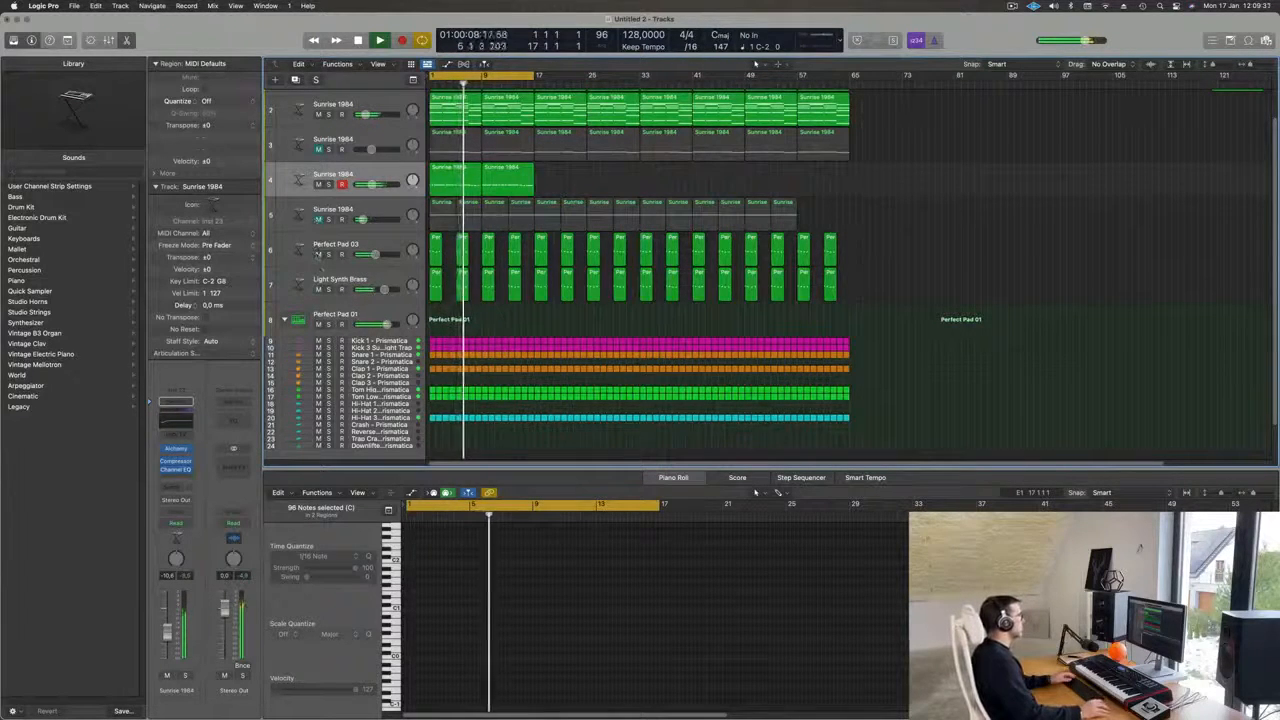
pyautogui.click(318, 254)
pyautogui.scroll(-2, 390, 211)
# Select the first Sunrise 1984 track, open its Alchemy instrument and raise the track's volume to about -12.6 dB.
pyautogui.scroll(3, 385, 180)
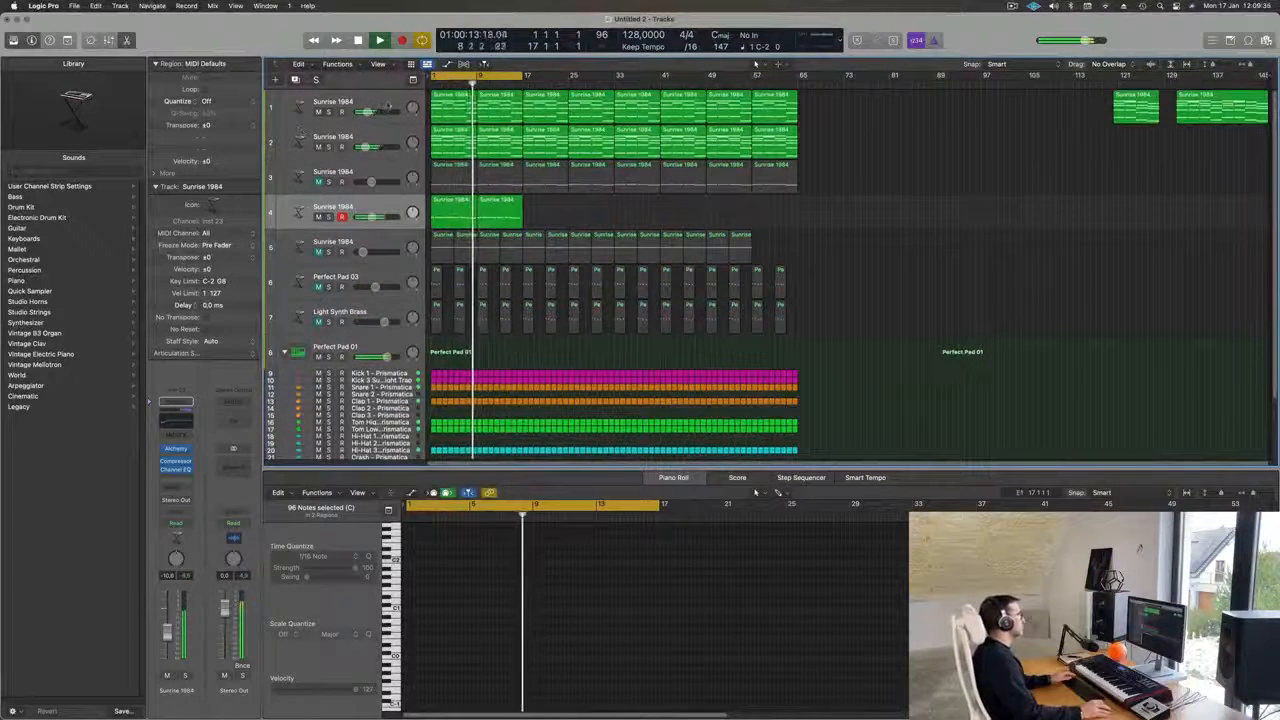
pyautogui.click(388, 104)
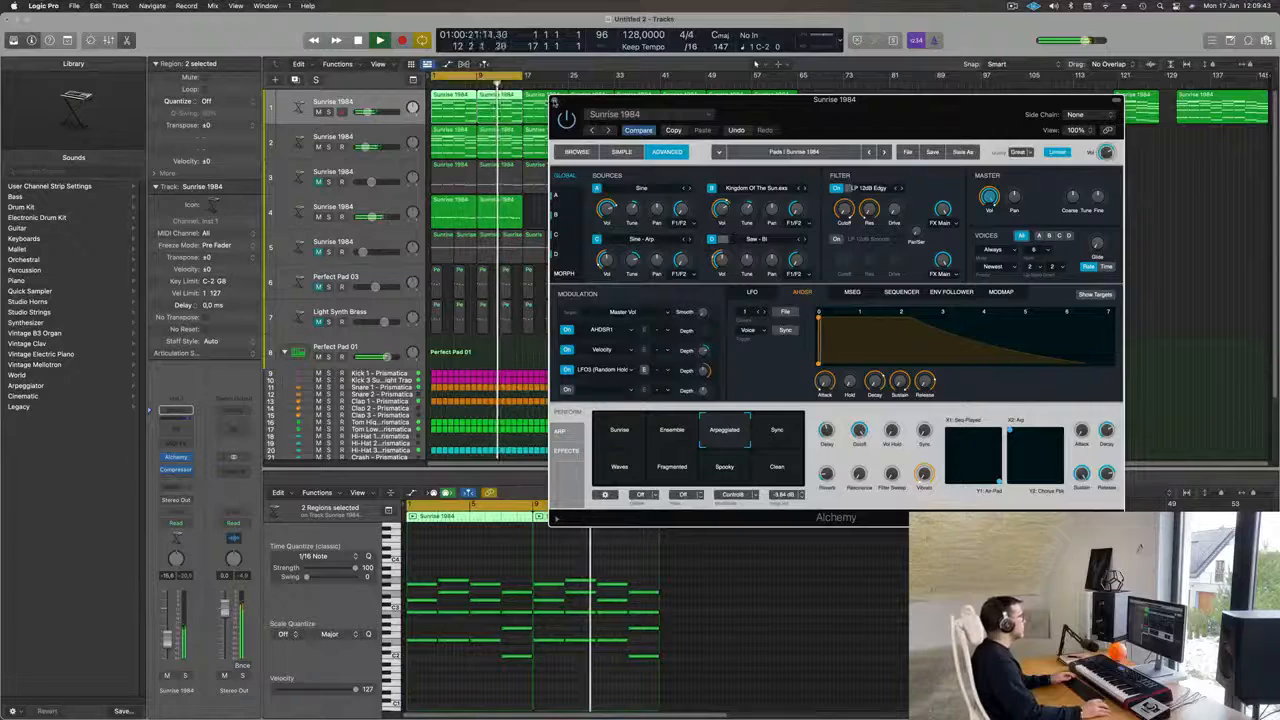
pyautogui.press('super+w')
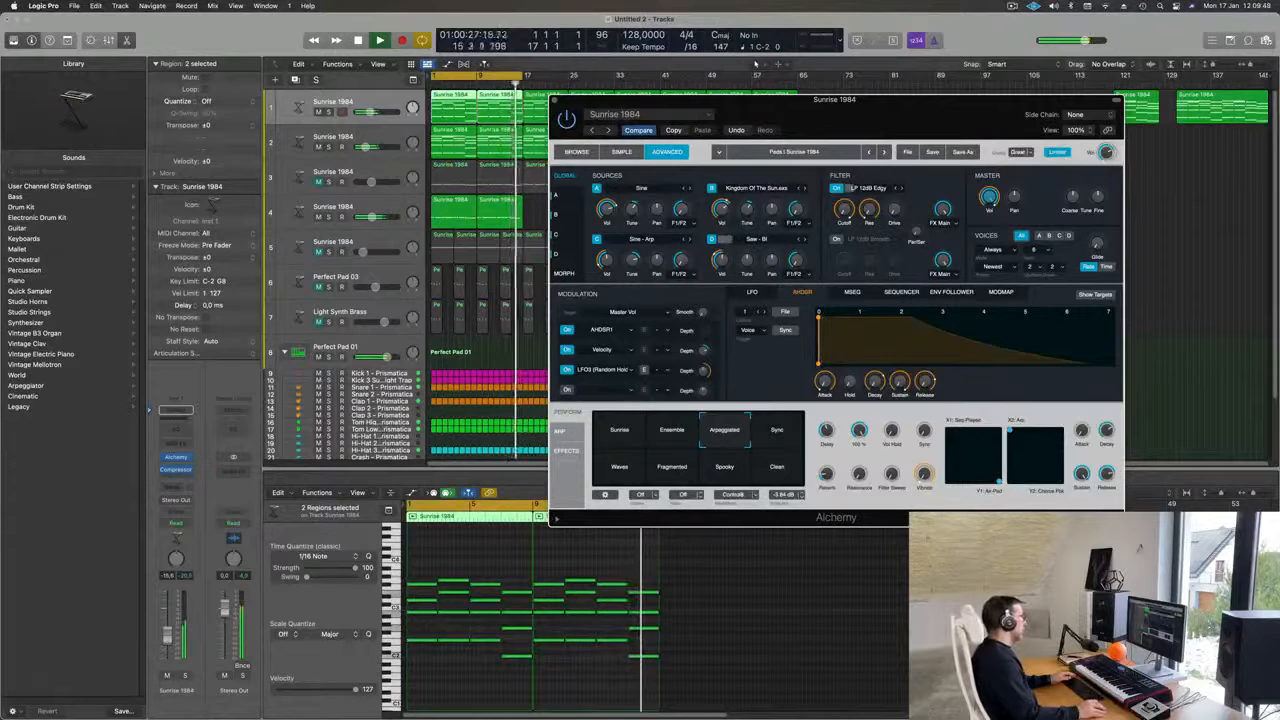
pyautogui.press('super+w')
# Add a Channel EQ to the first Sunrise 1984 track with a low cut at 192 Hz, then close it.
pyautogui.click(184, 431)
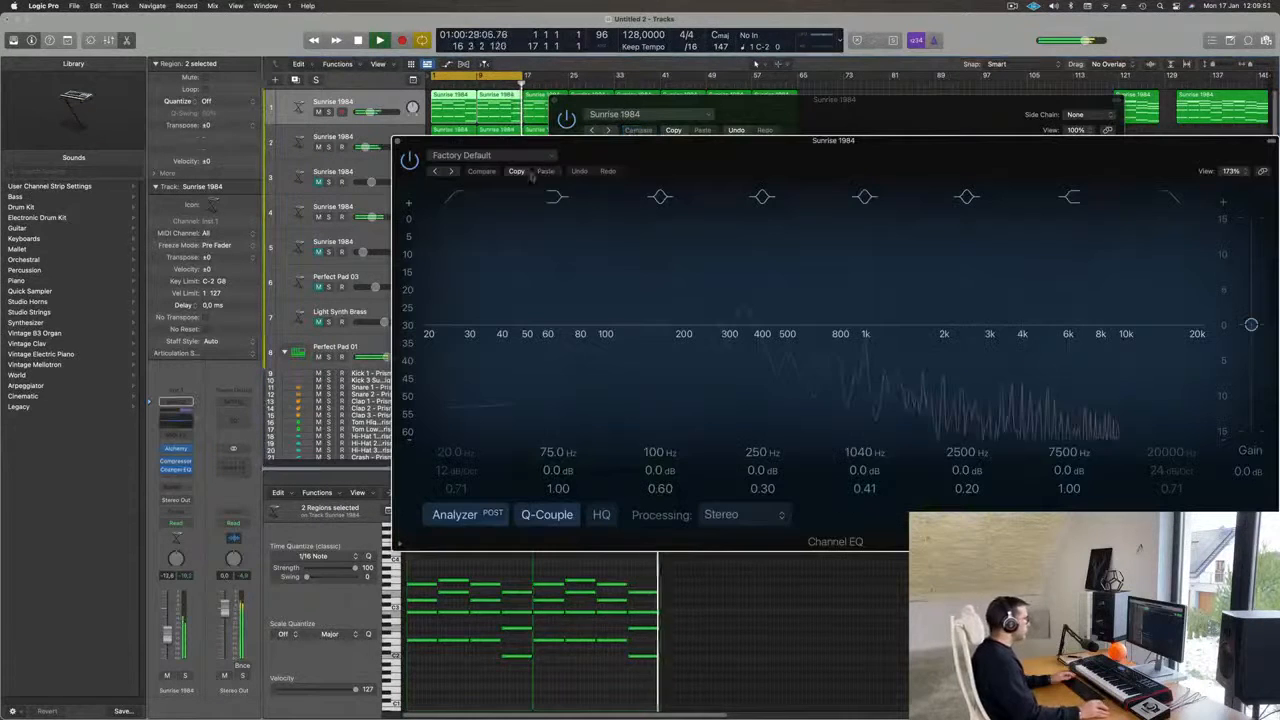
pyautogui.click(457, 198)
pyautogui.moveTo(708, 227); pyautogui.dragTo(722, 209)
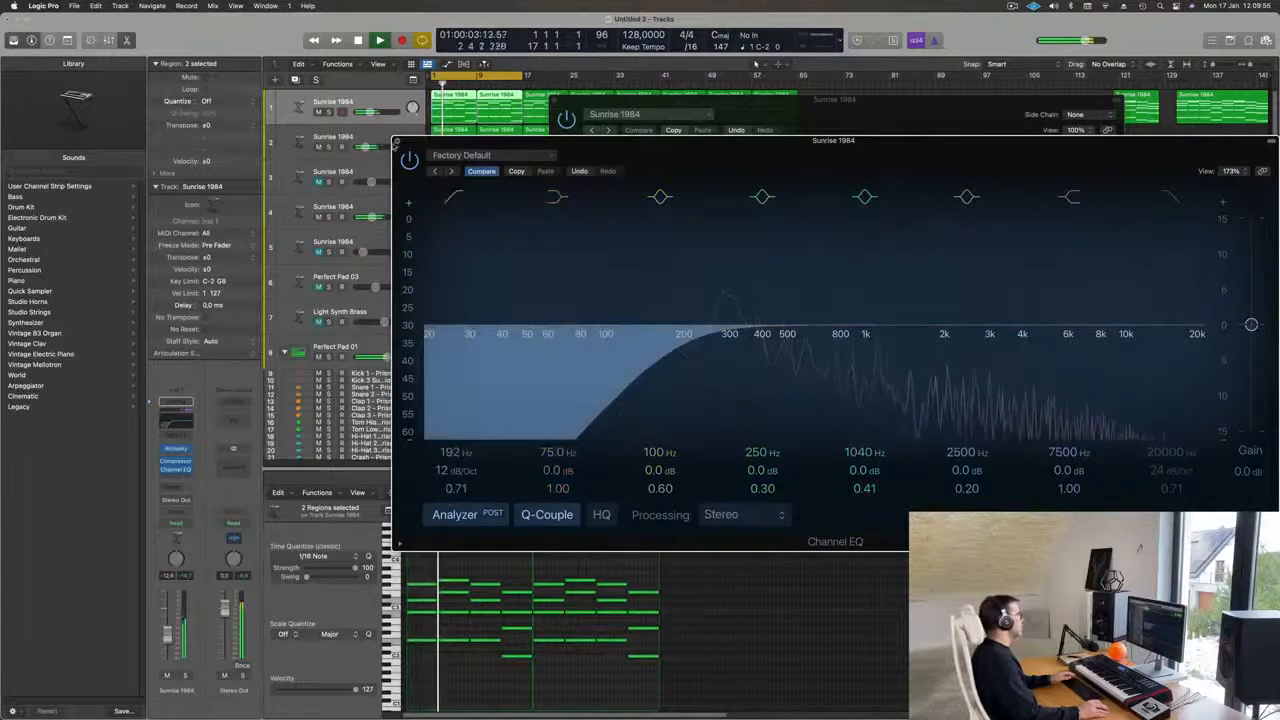
pyautogui.press('super+w')
# Send the first Sunrise 1984 track to a SilverVerb on Bus 5 and low-cut that reverb return at 434 Hz with a Channel EQ.
pyautogui.moveTo(174, 505)
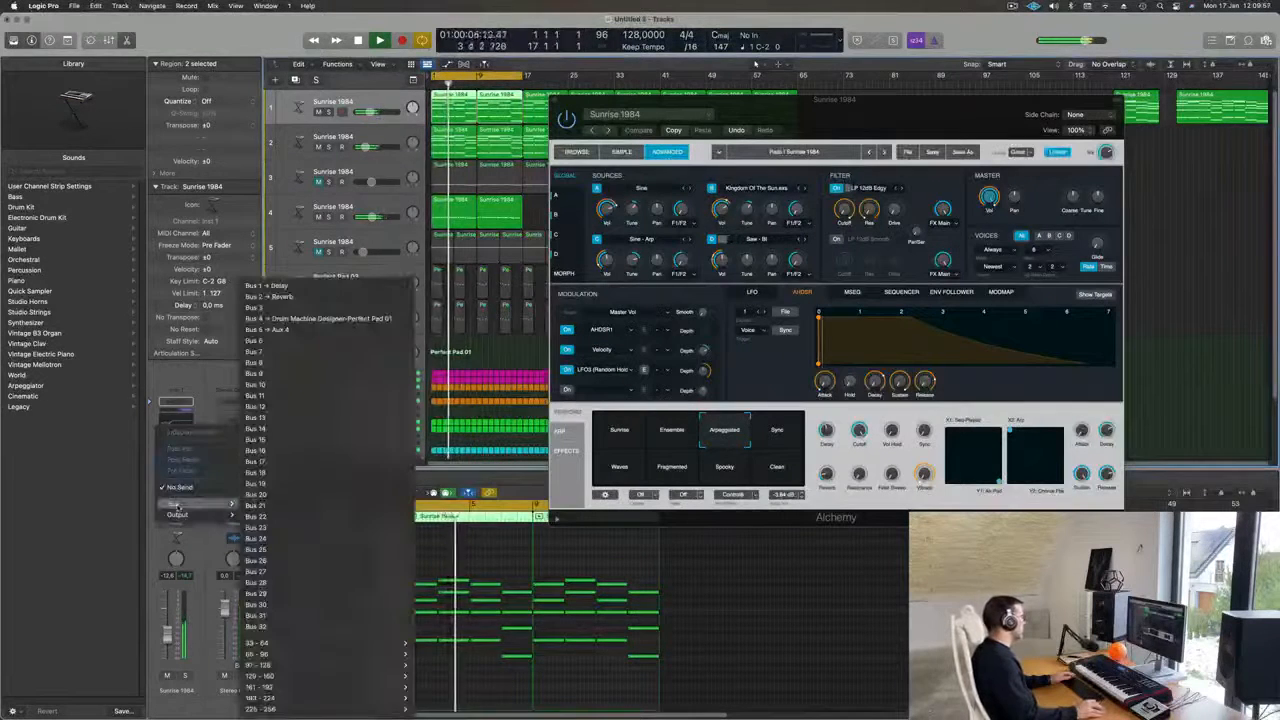
pyautogui.click(240, 331)
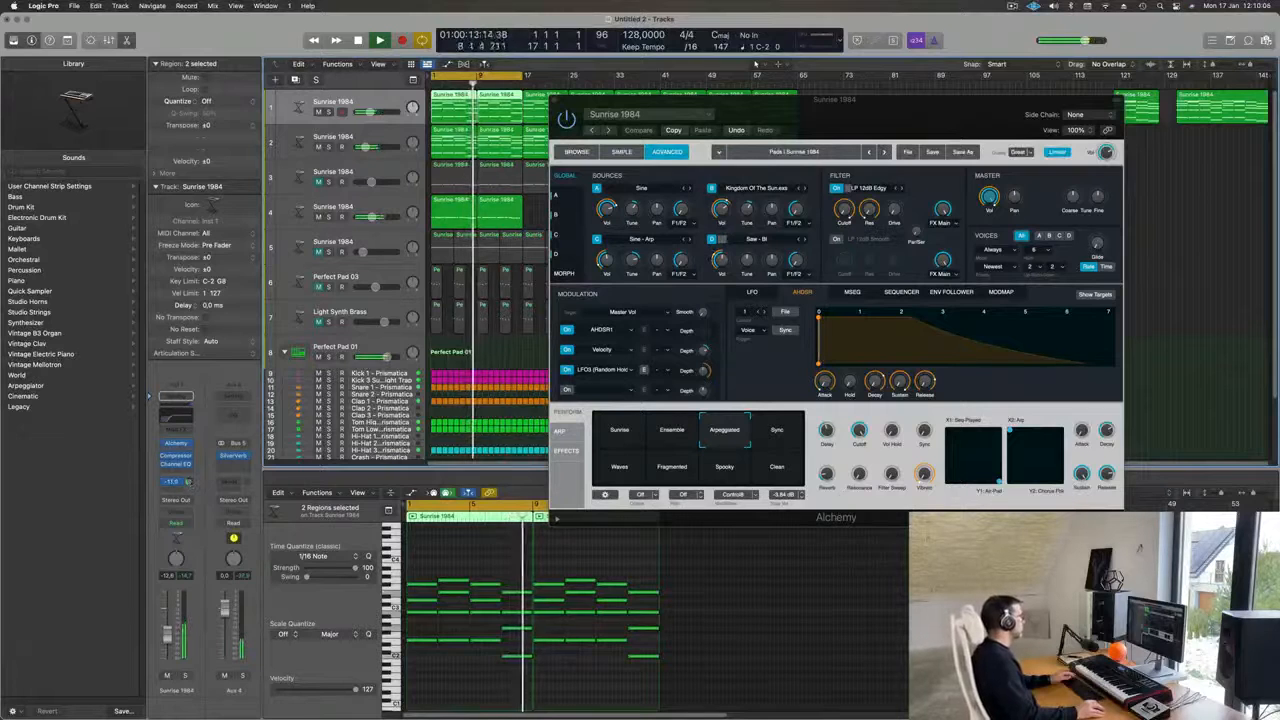
pyautogui.click(233, 415)
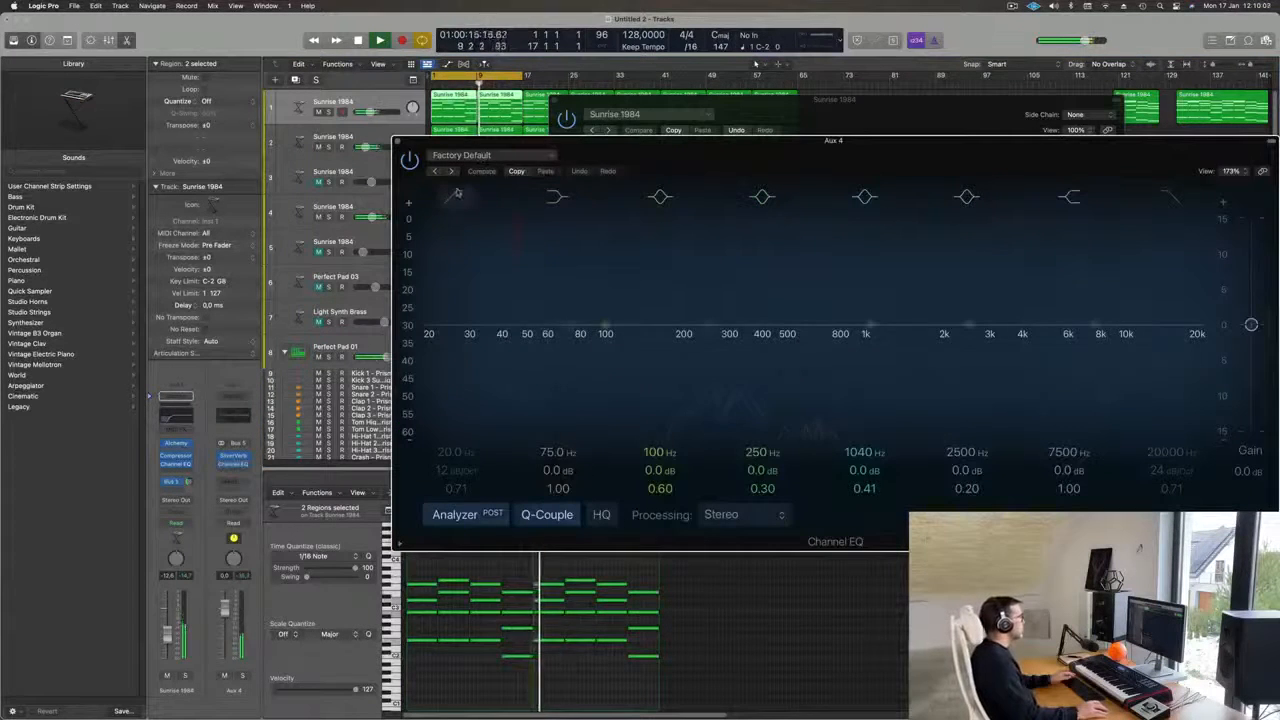
pyautogui.moveTo(764, 247); pyautogui.dragTo(823, 236)
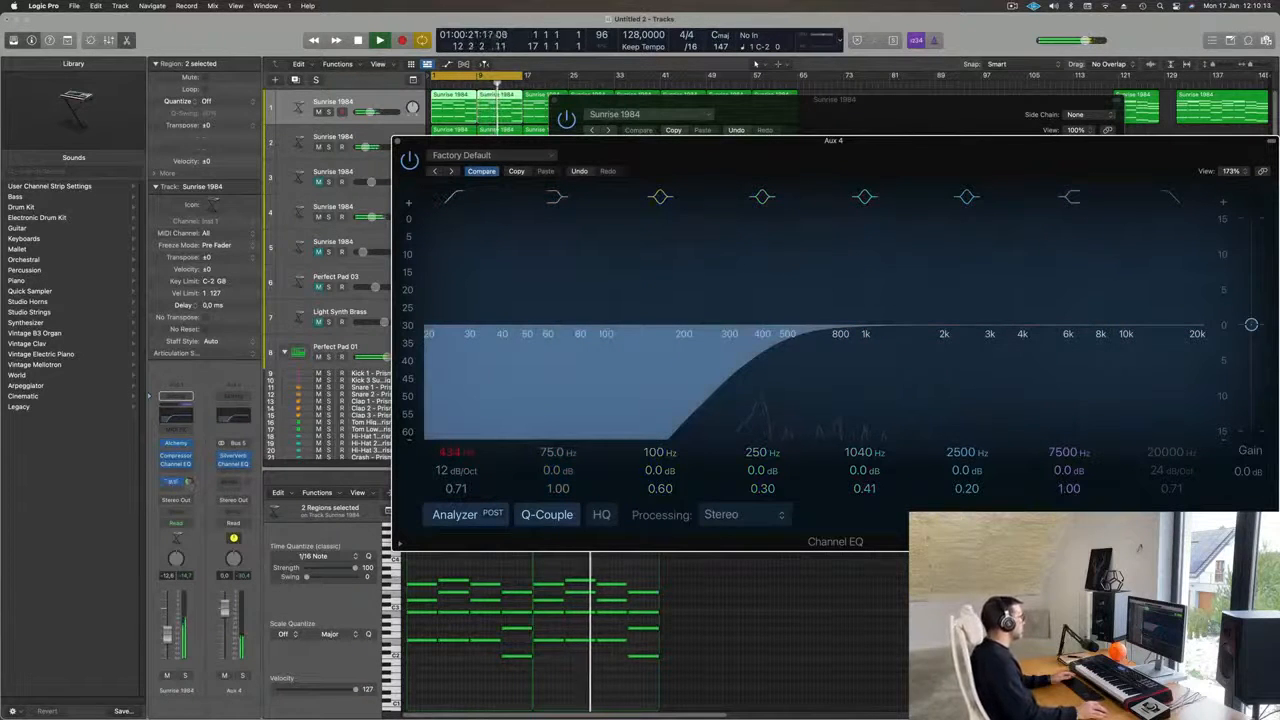
pyautogui.click(396, 141)
pyautogui.click(397, 142)
pyautogui.moveTo(590, 101); pyautogui.dragTo(485, 129)
pyautogui.press('super+w')
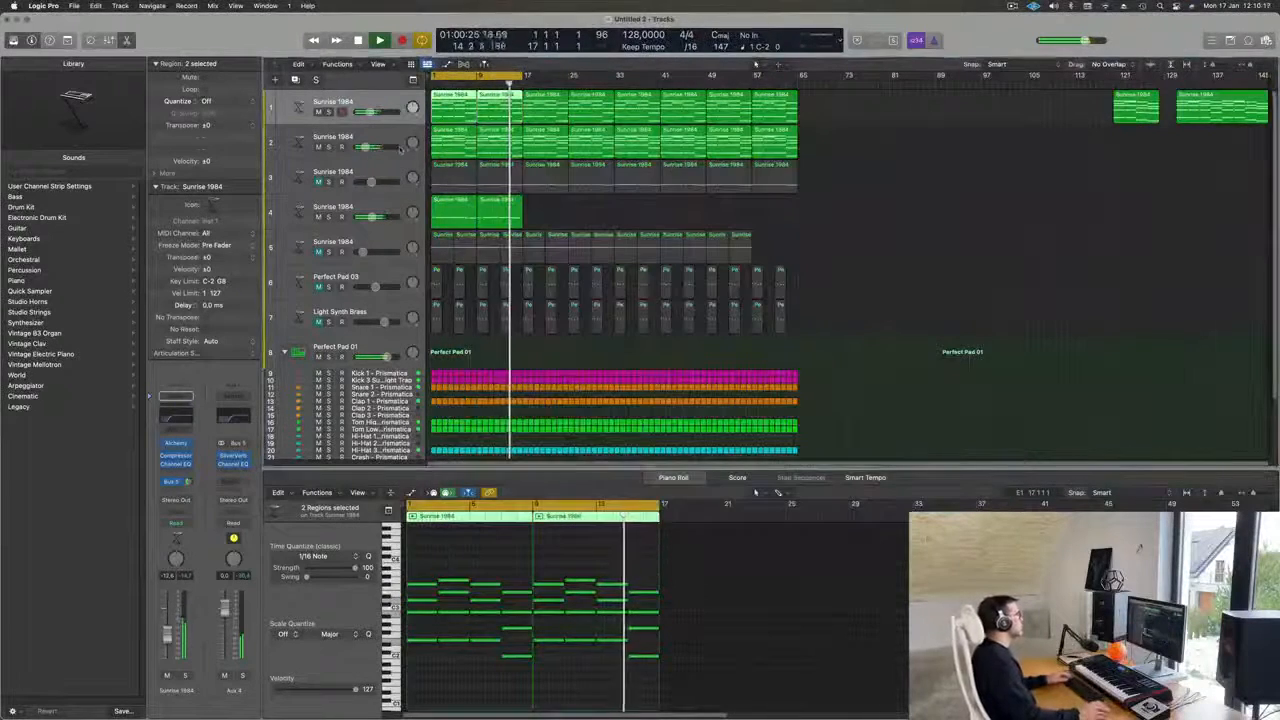
# Stop playback and copy the first Tom Low - Prismatica region down to the start of the Hi-Hat 1 - Prismatica track.
pyautogui.scroll(-5, 466, 277)
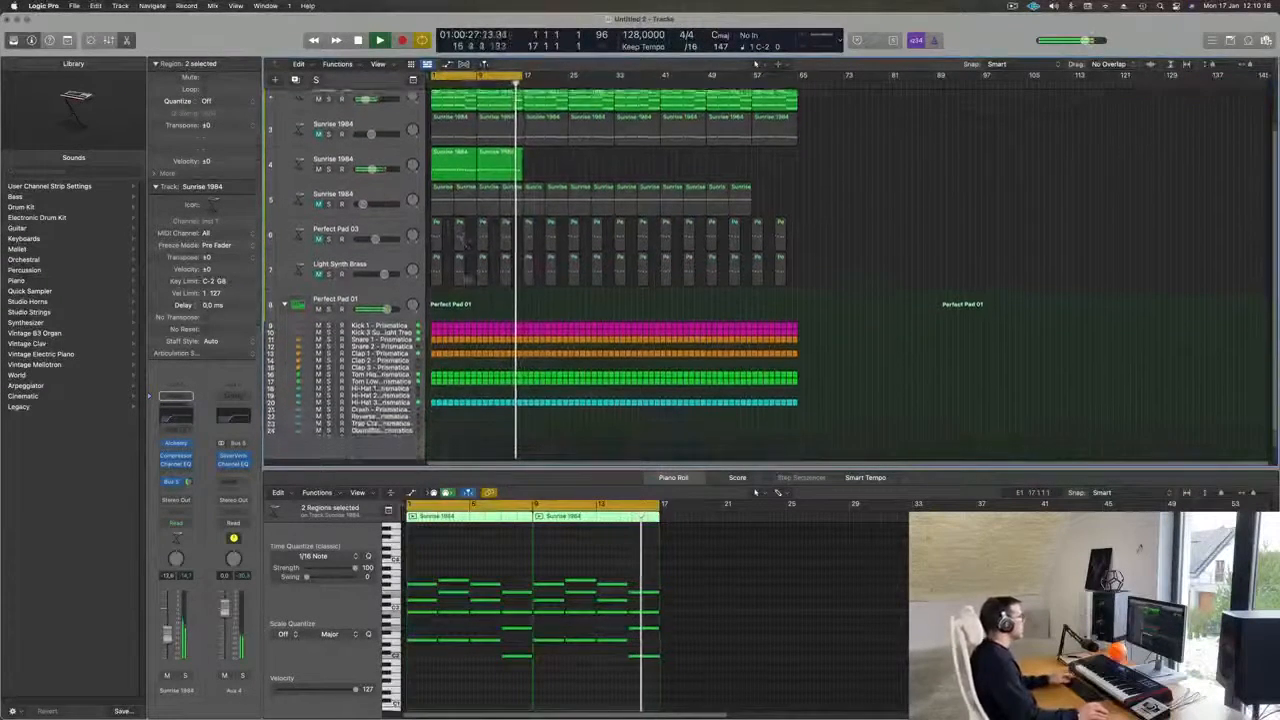
pyautogui.press('space')
pyautogui.click(434, 358)
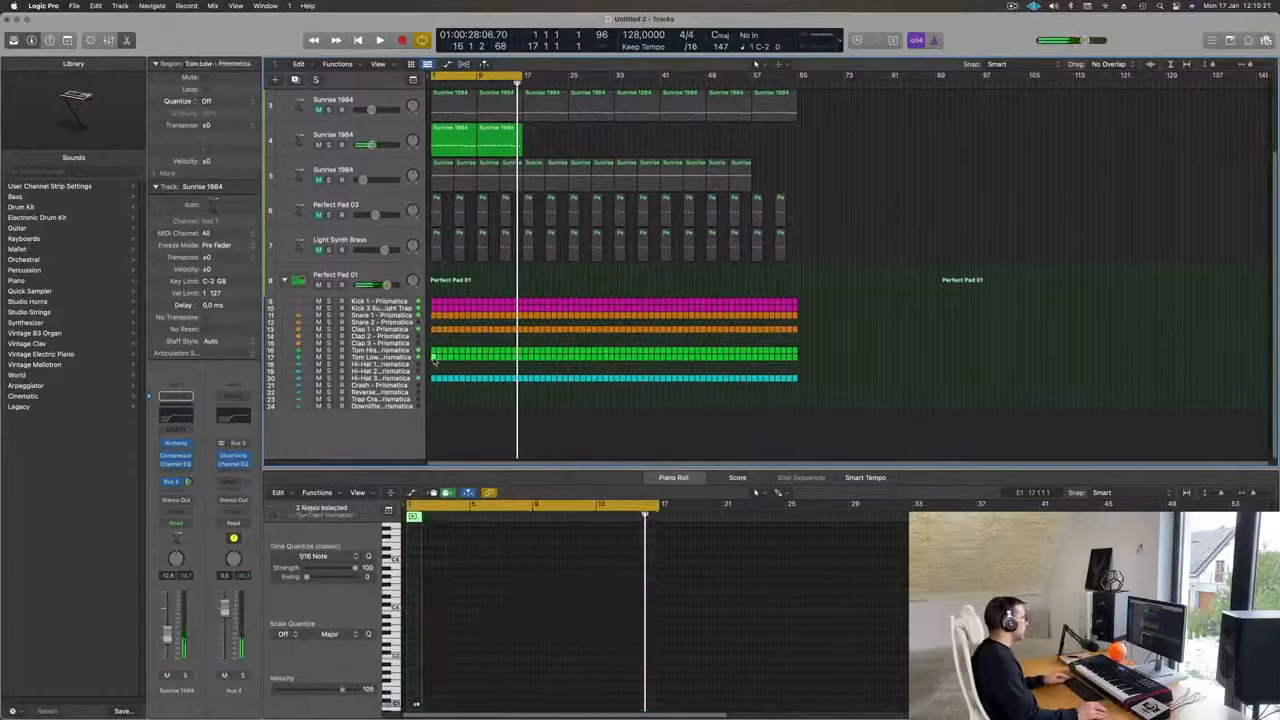
pyautogui.moveTo(434, 359); pyautogui.dragTo(432, 364)
pyautogui.click(438, 359)
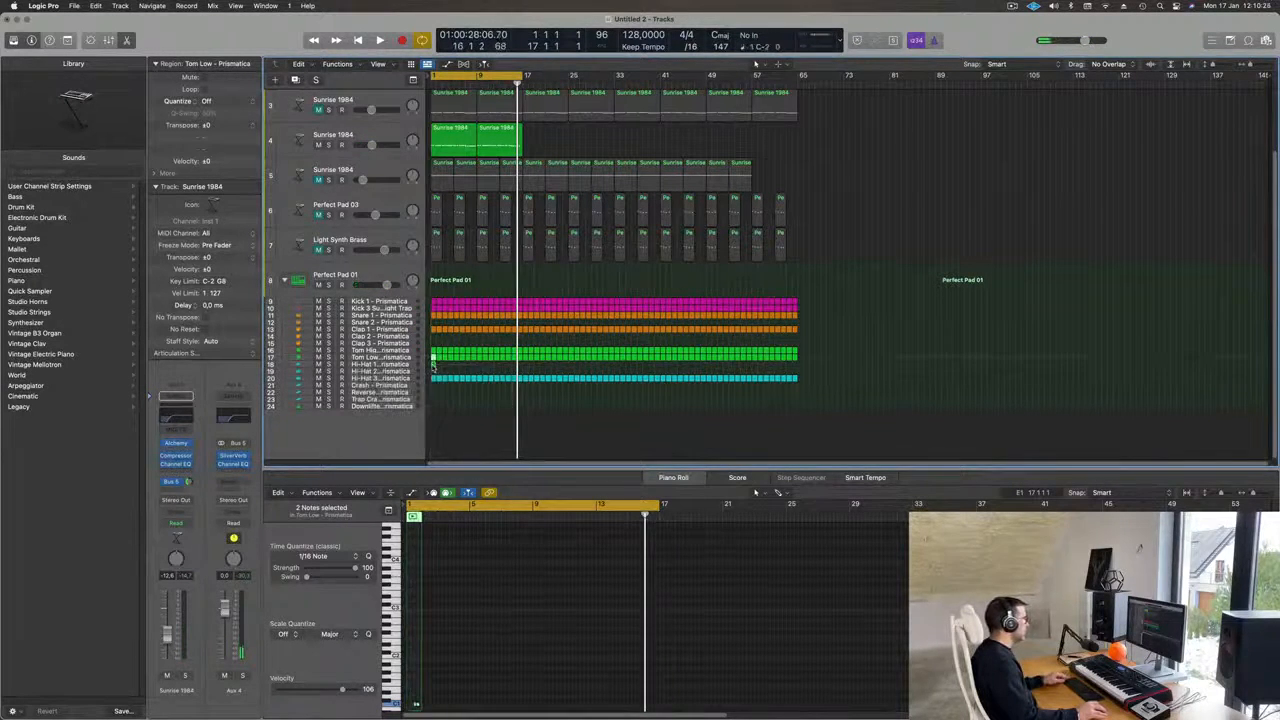
# In the copied hi-hat region, place sixteenth-length notes at the start of bar 1 and delete the two original notes.
pyautogui.press('z')
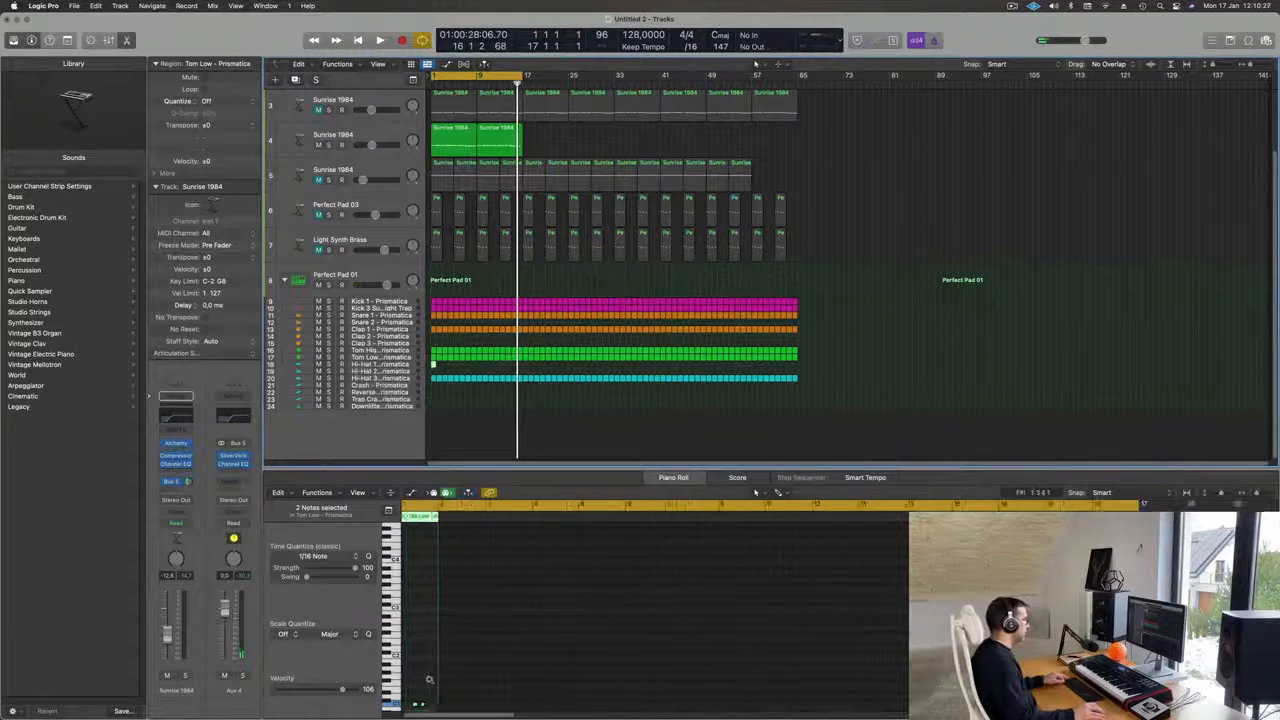
pyautogui.click(537, 706)
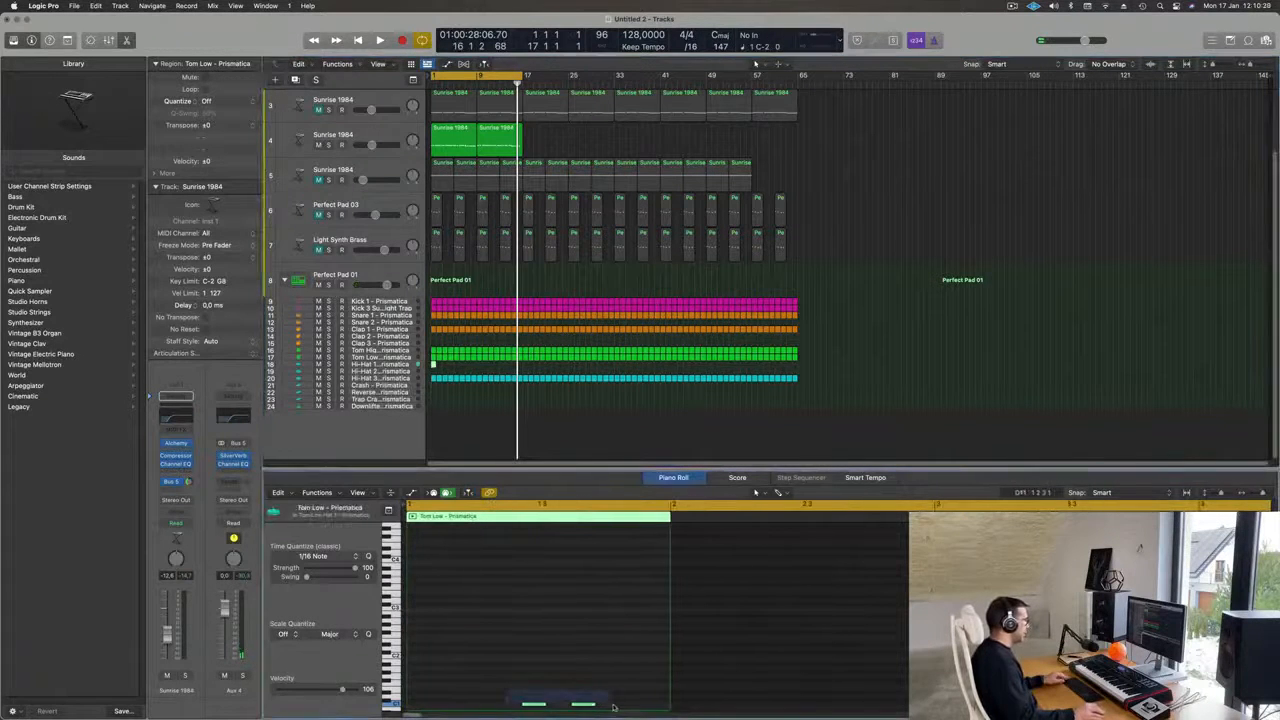
pyautogui.moveTo(533, 706); pyautogui.dragTo(419, 620)
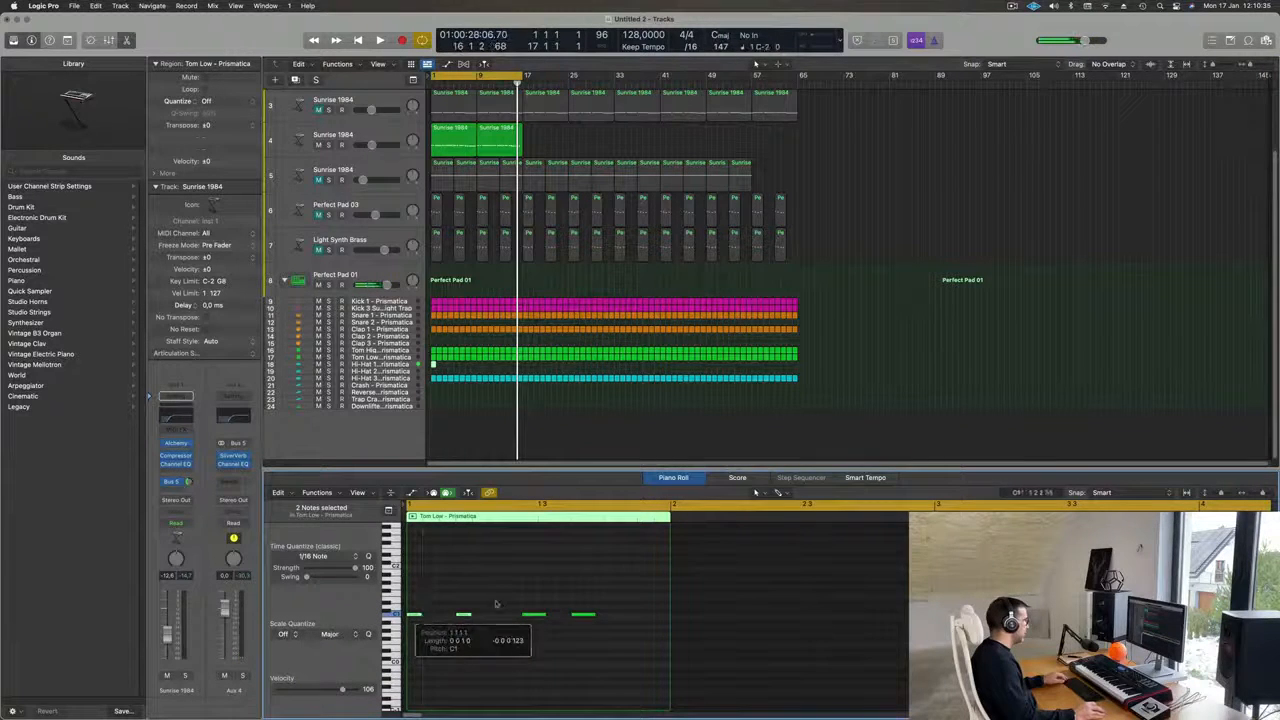
pyautogui.moveTo(505, 600); pyautogui.dragTo(626, 630)
pyautogui.press('Delete')
# Duplicate the hi-hat notes along the same pitch until the one-bar region is filled with sixteen sixteenth notes.
pyautogui.moveTo(559, 604); pyautogui.dragTo(516, 620)
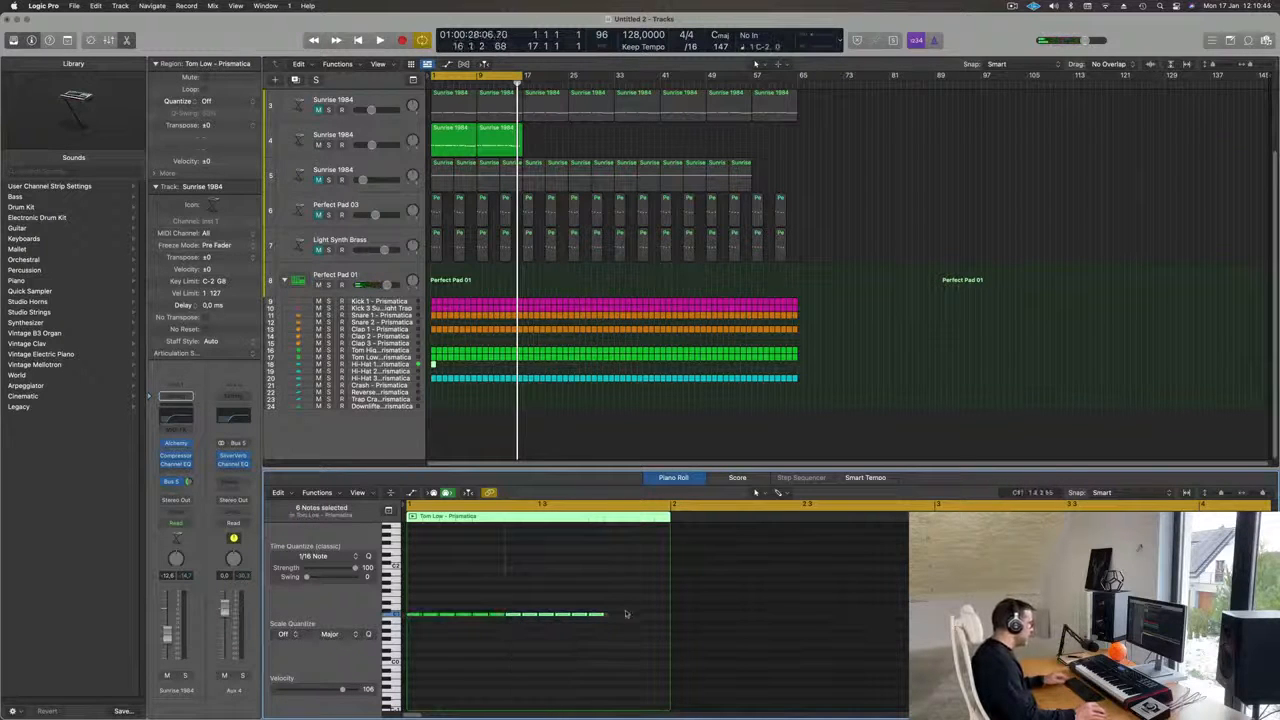
pyautogui.hscroll(1, 628, 614)
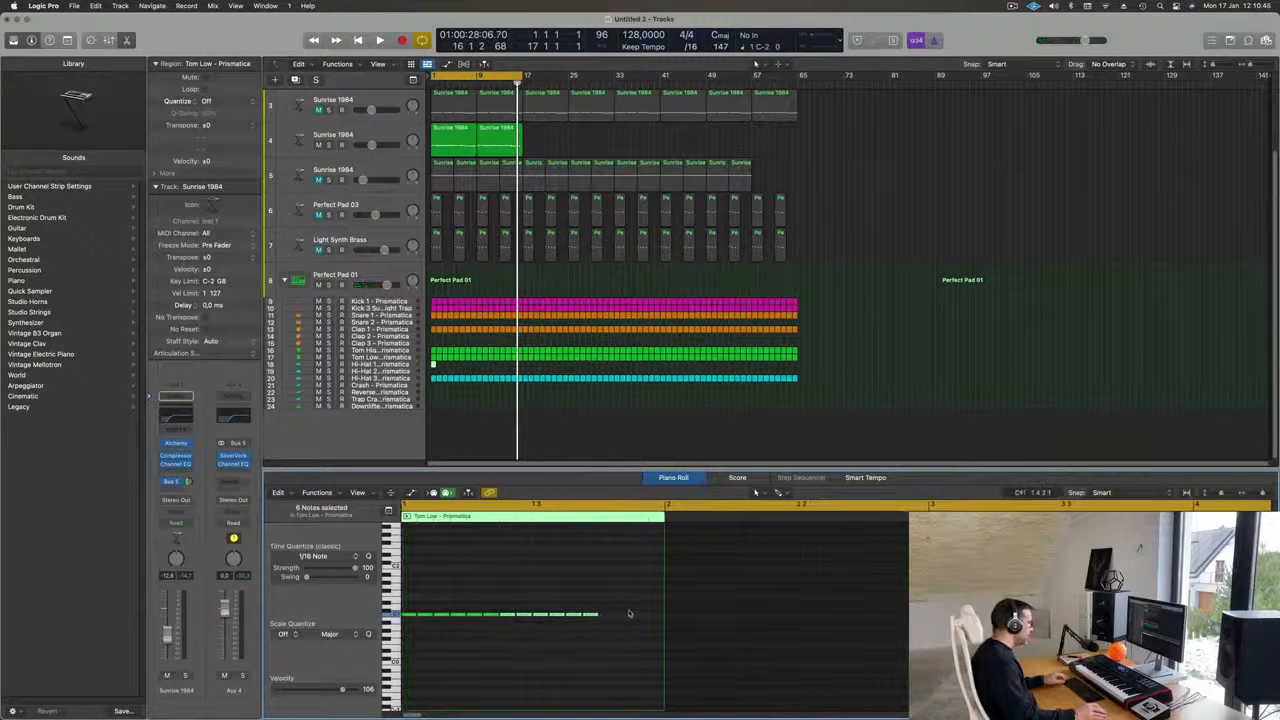
pyautogui.moveTo(538, 618); pyautogui.dragTo(607, 618)
pyautogui.click(545, 599)
# Transpose all the hi-hat notes up to C3, play from bar 1 and select the Hi-Hat 1 track.
pyautogui.press('super+a')
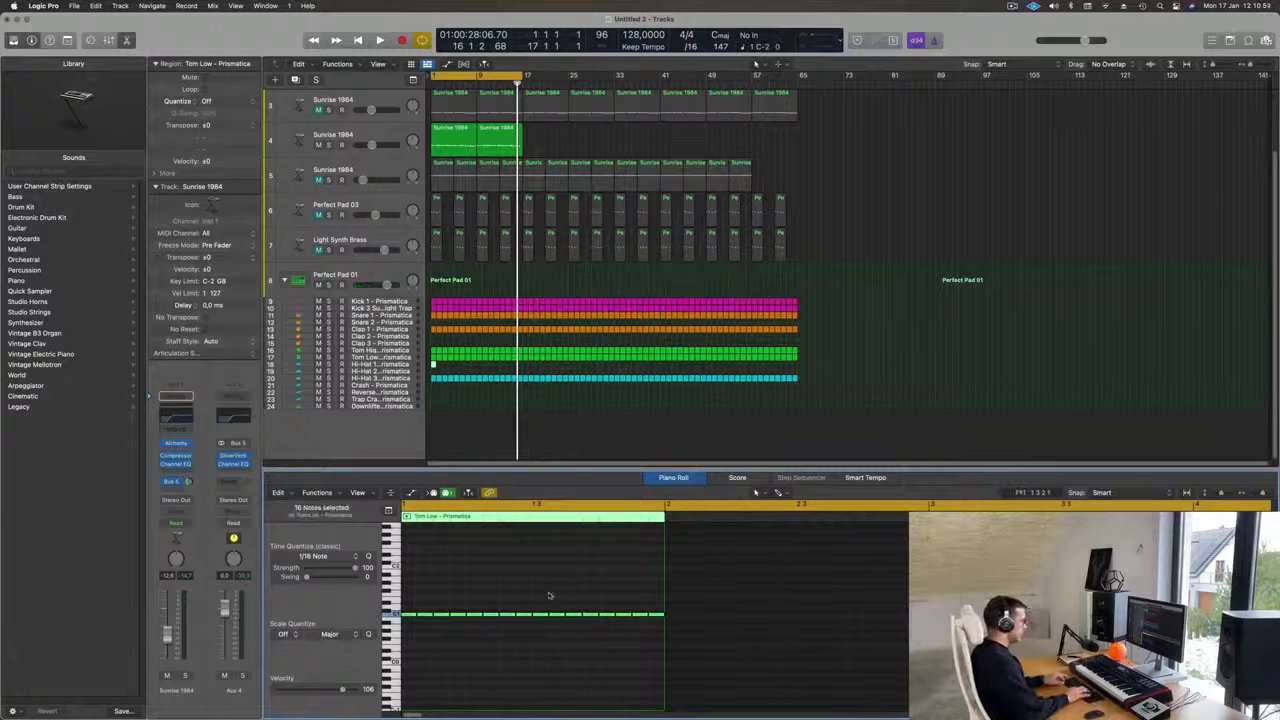
pyautogui.hotkey('alt', 'shift', 'Up')
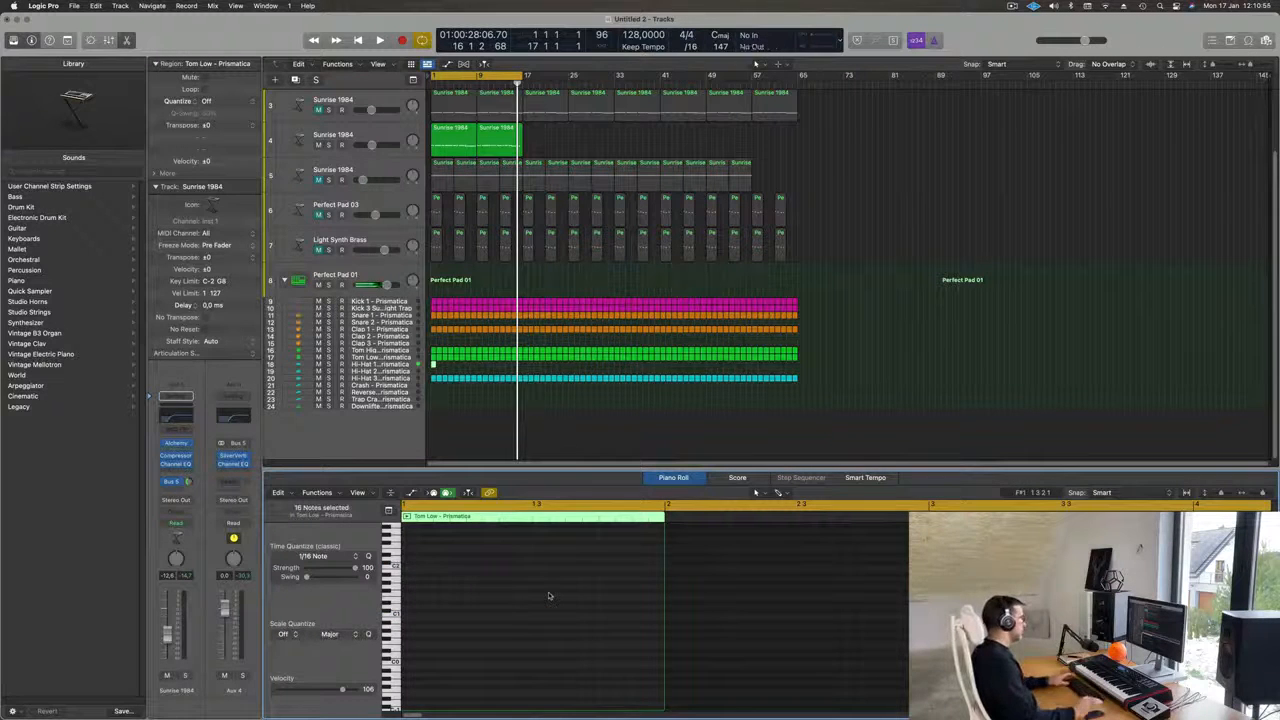
pyautogui.press('Return')
pyautogui.press('space')
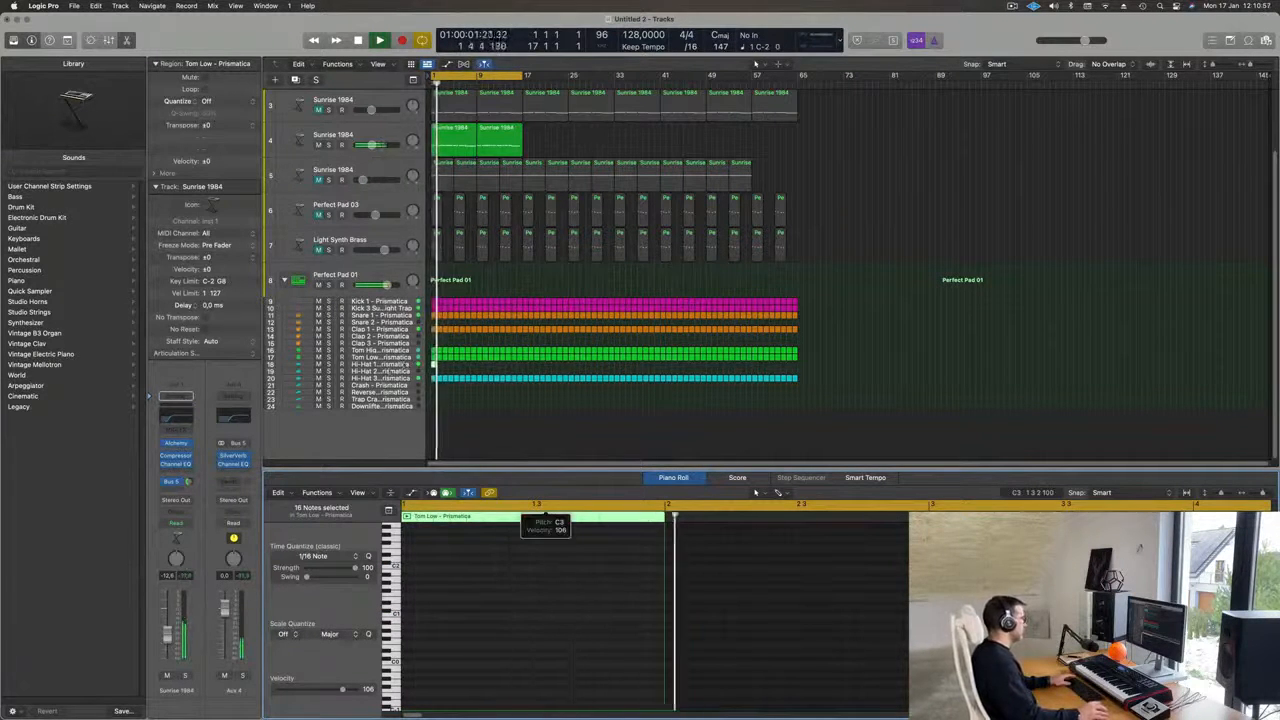
pyautogui.click(405, 365)
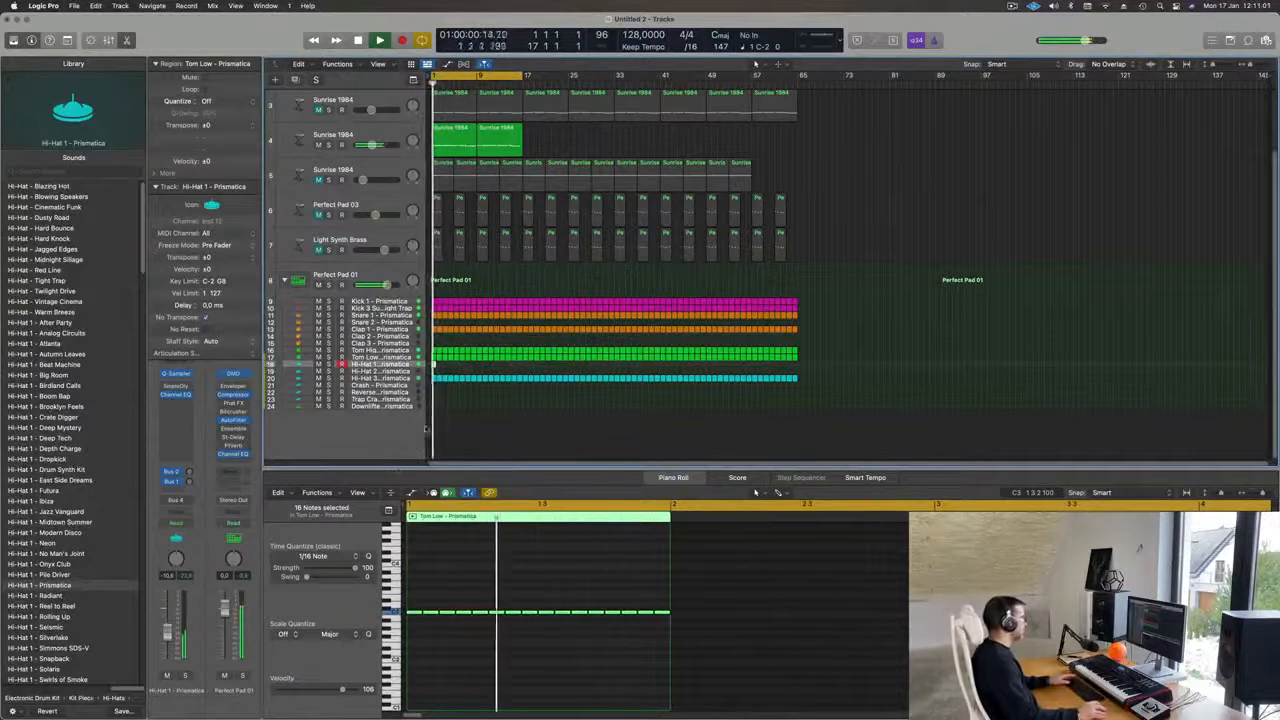
# Try the hi-hat notes in other octaves, starting and stopping playback to compare the sound.
pyautogui.click(459, 546)
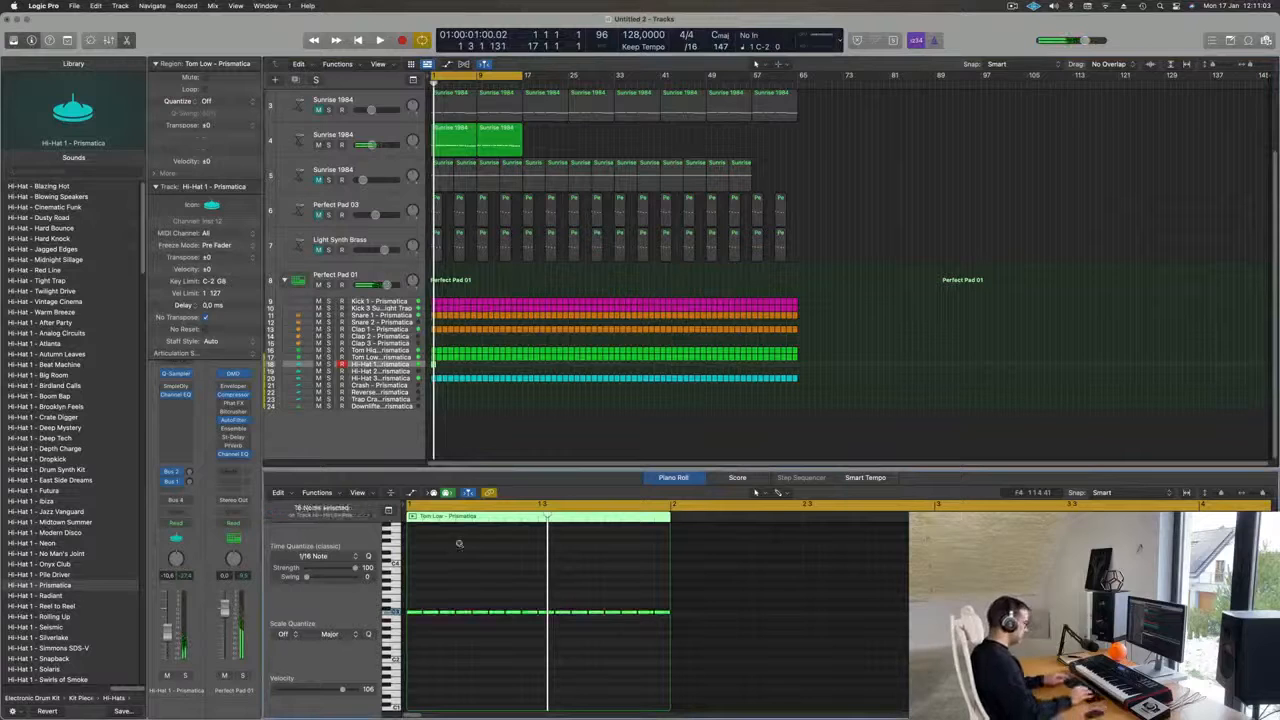
pyautogui.hotkey('alt', 'shift', 'Down')
pyautogui.press('space')
pyautogui.hotkey('alt', 'shift', 'Up')
pyautogui.hotkey('alt', 'shift', 'Up')
pyautogui.hotkey('alt', 'shift', 'Down')
pyautogui.press('space')
pyautogui.press('space')
pyautogui.press('space')
pyautogui.press('space')
# Repeat the one-bar Hi-Hat 1 region up to bar 65, where the other drum parts end, and delete the surplus regions beyond it.
pyautogui.click(433, 366)
pyautogui.press('super+r')
pyautogui.press('super+r')
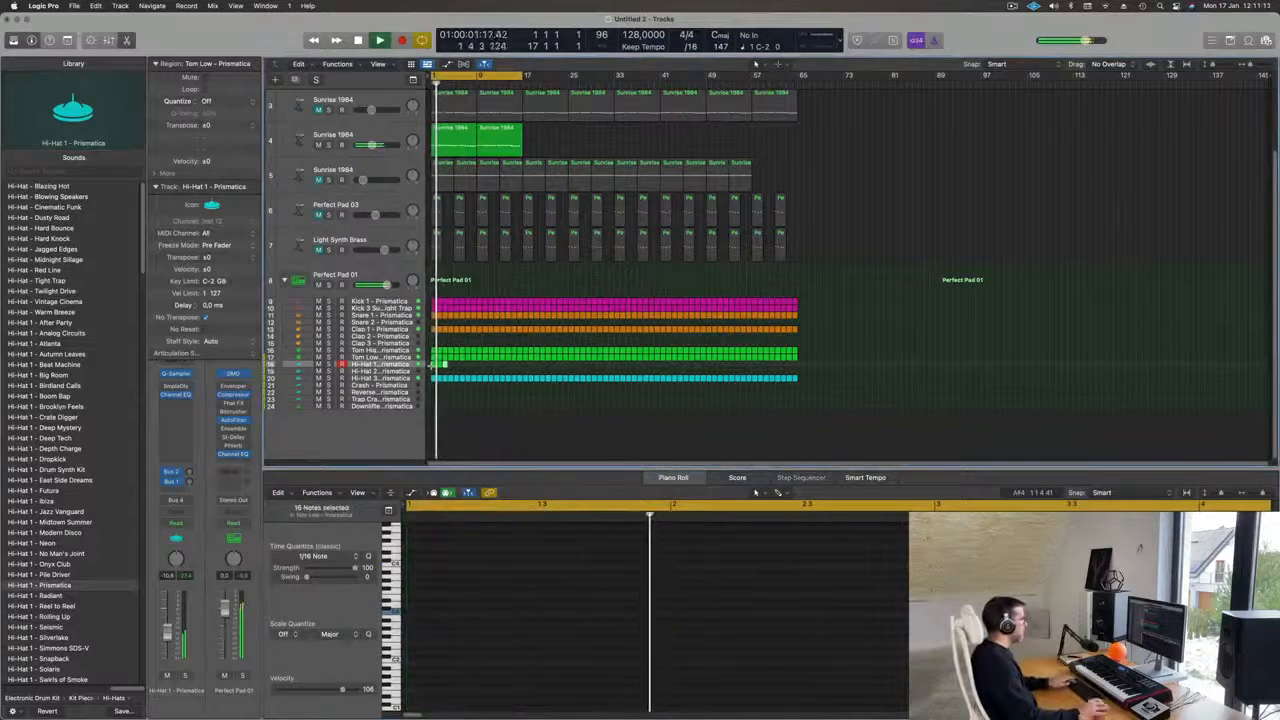
pyautogui.press('super+r')
pyautogui.press('super+r')
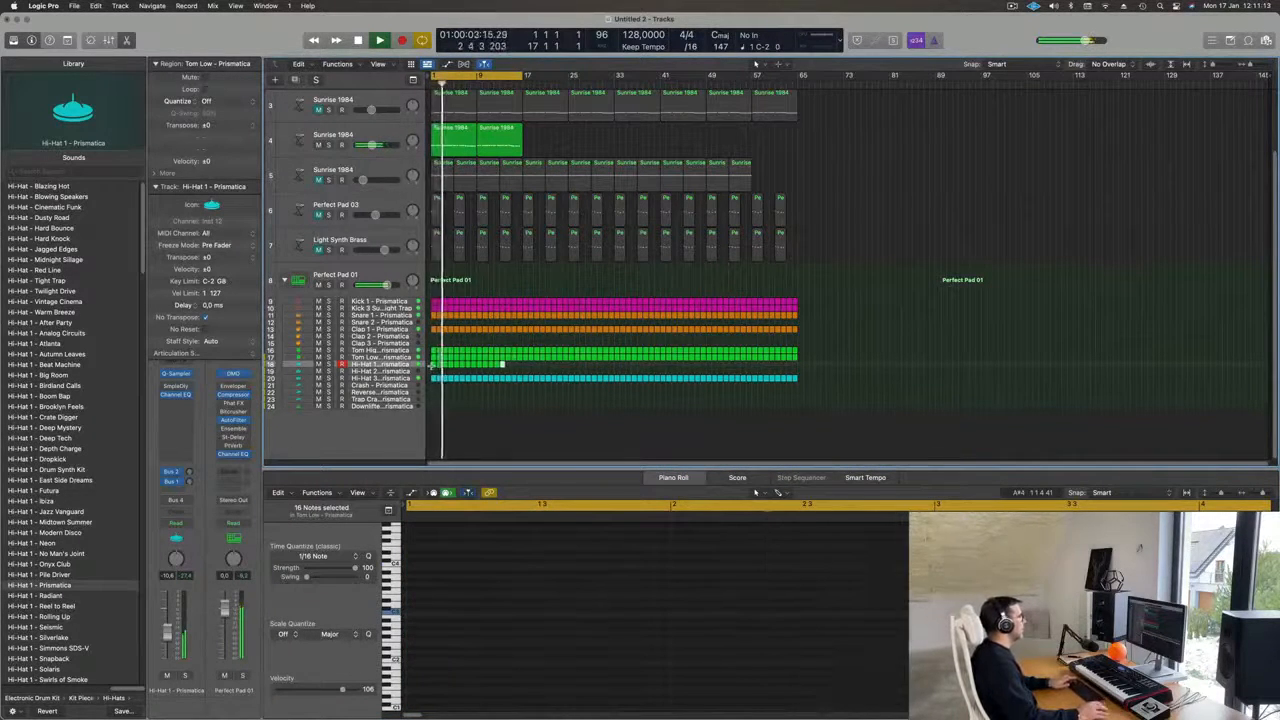
pyautogui.moveTo(518, 365); pyautogui.dragTo(423, 367)
pyautogui.press('super+r')
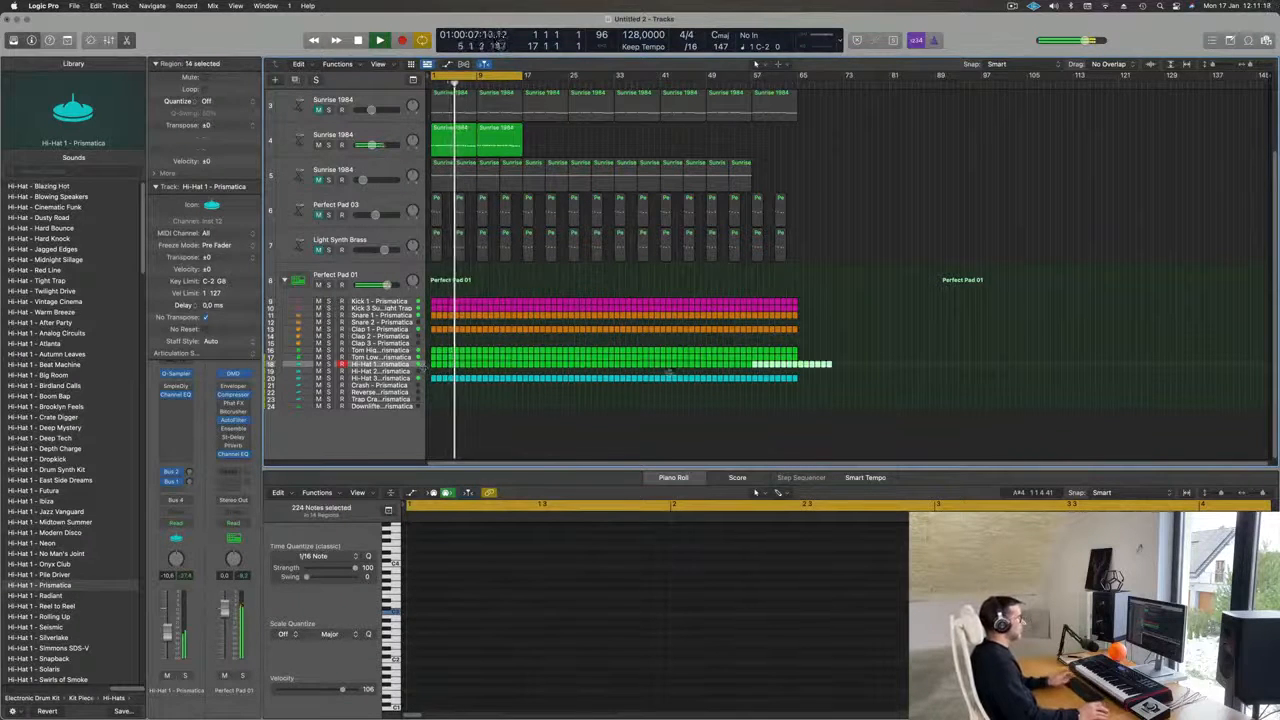
pyautogui.click(803, 376)
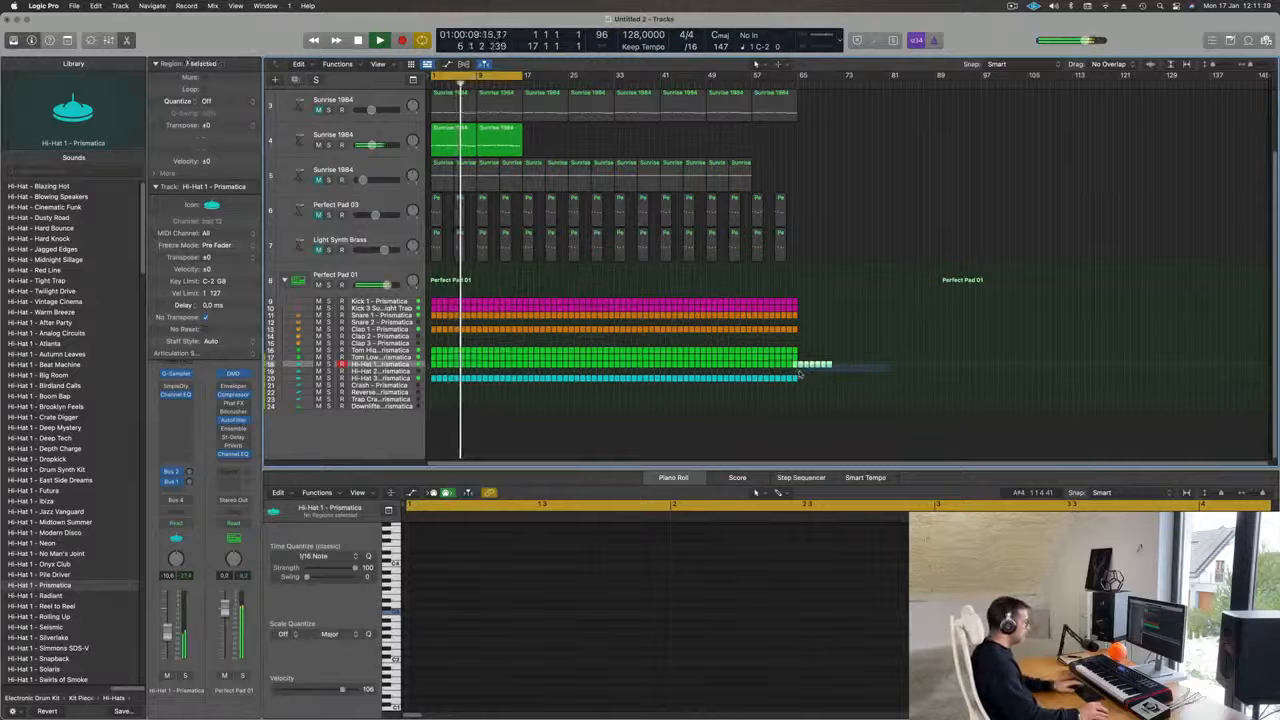
pyautogui.press('Delete')
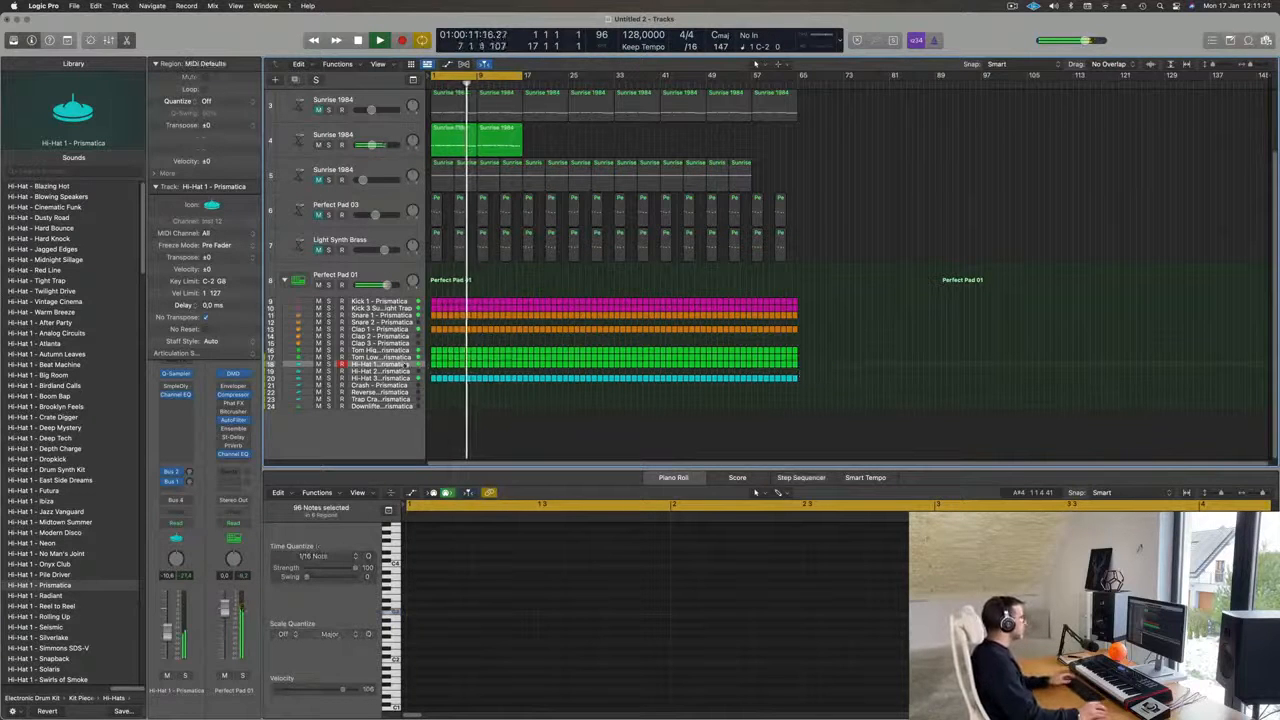
# Lower Hi-Hat 1 to about -14 dB and enable its Sample Delay with 2.9 ms left and 7.7 ms right, then close the plug-in.
pyautogui.click(408, 366)
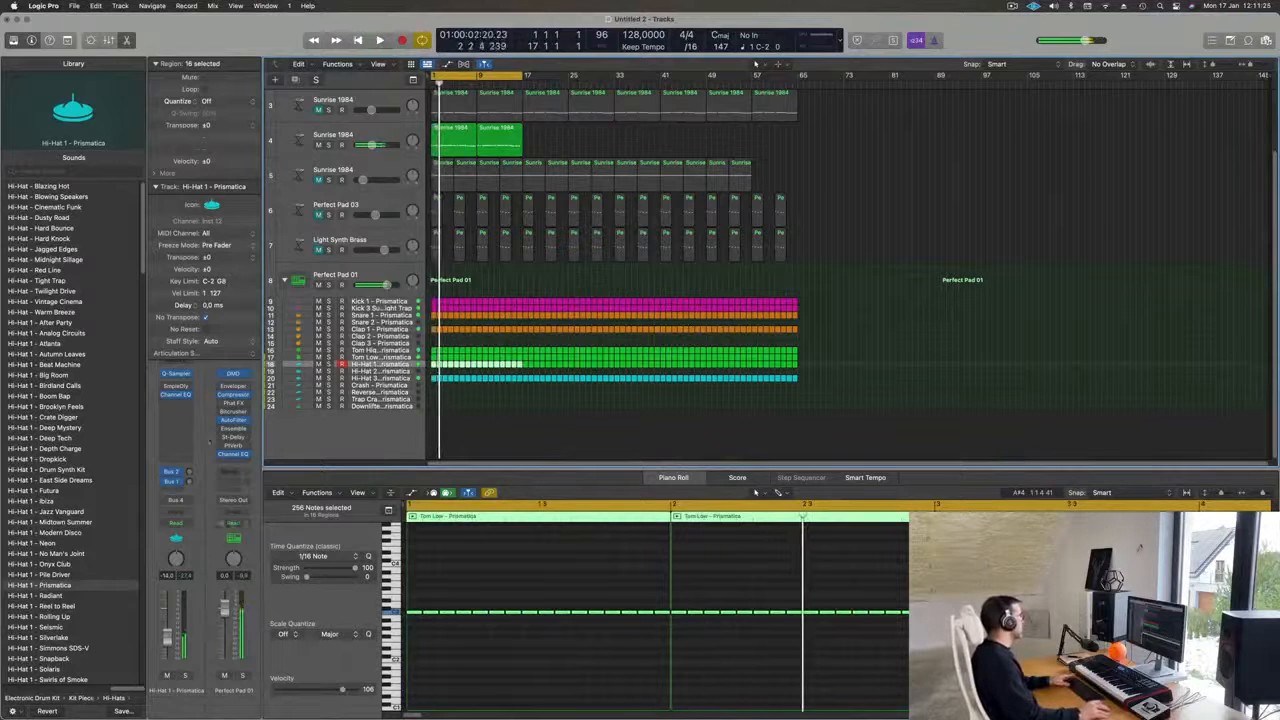
pyautogui.click(175, 388)
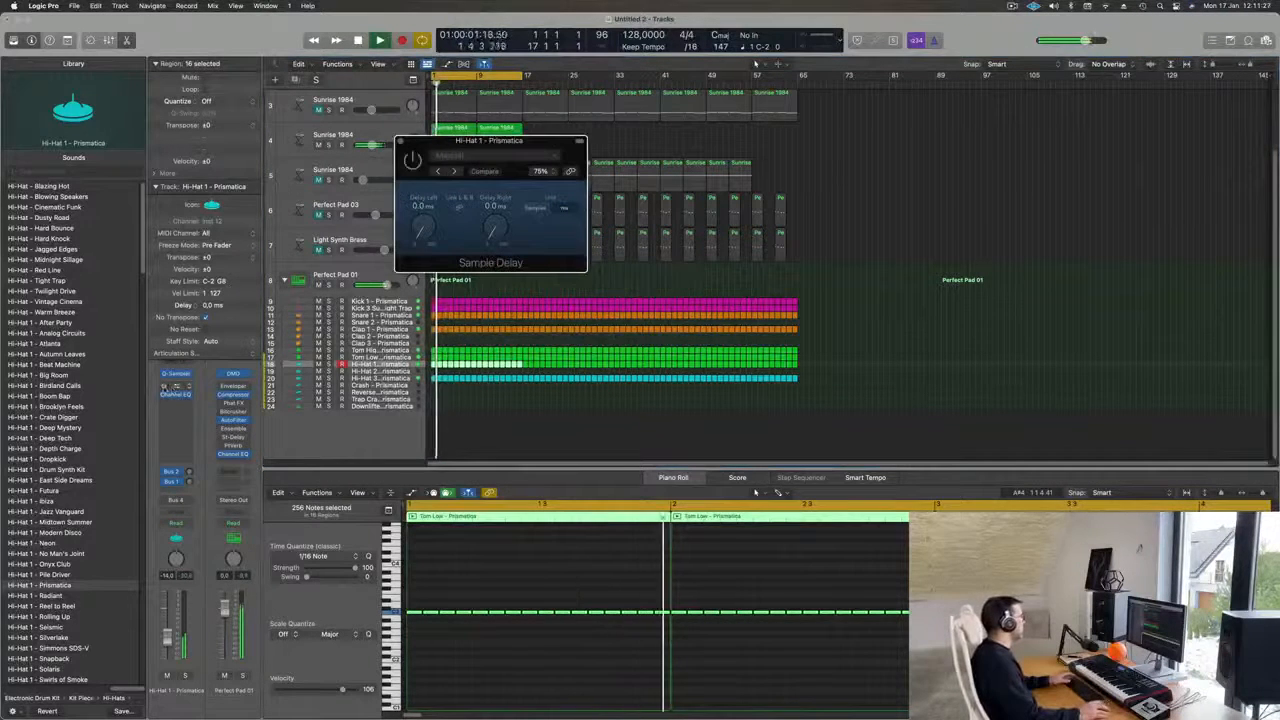
pyautogui.moveTo(422, 231); pyautogui.dragTo(491, 228)
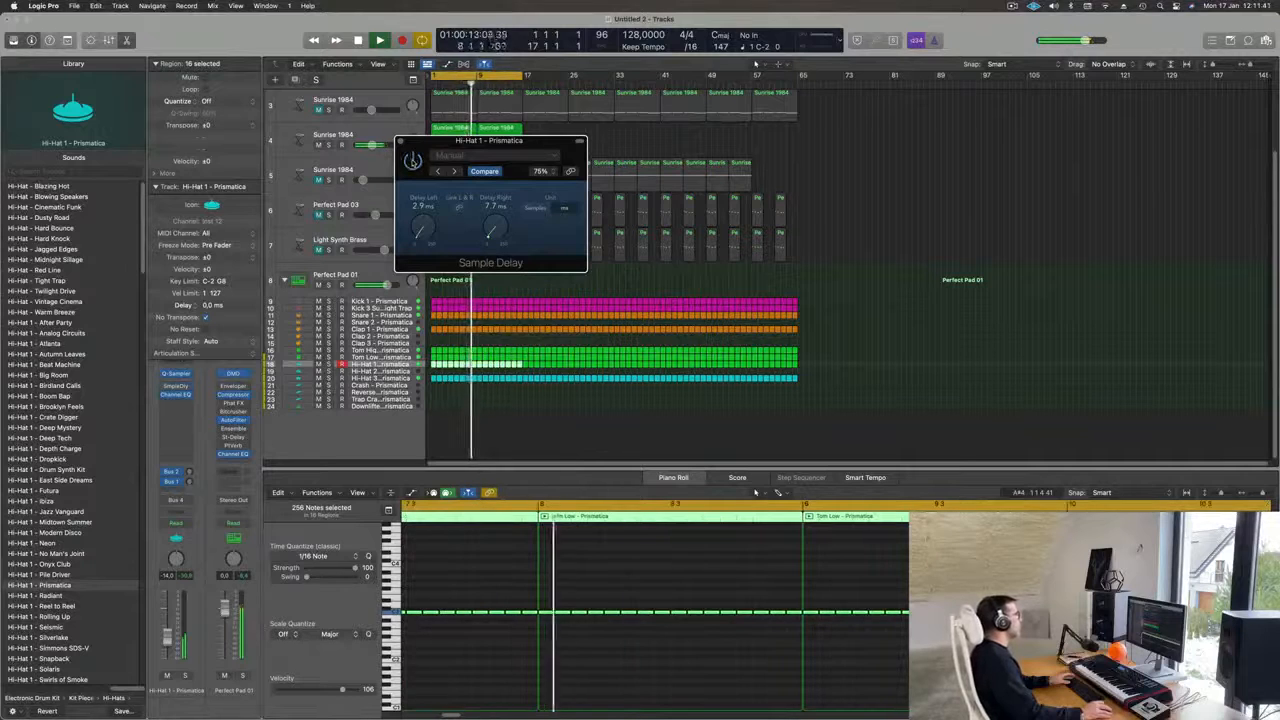
pyautogui.moveTo(432, 140); pyautogui.dragTo(575, 211)
pyautogui.click(540, 213)
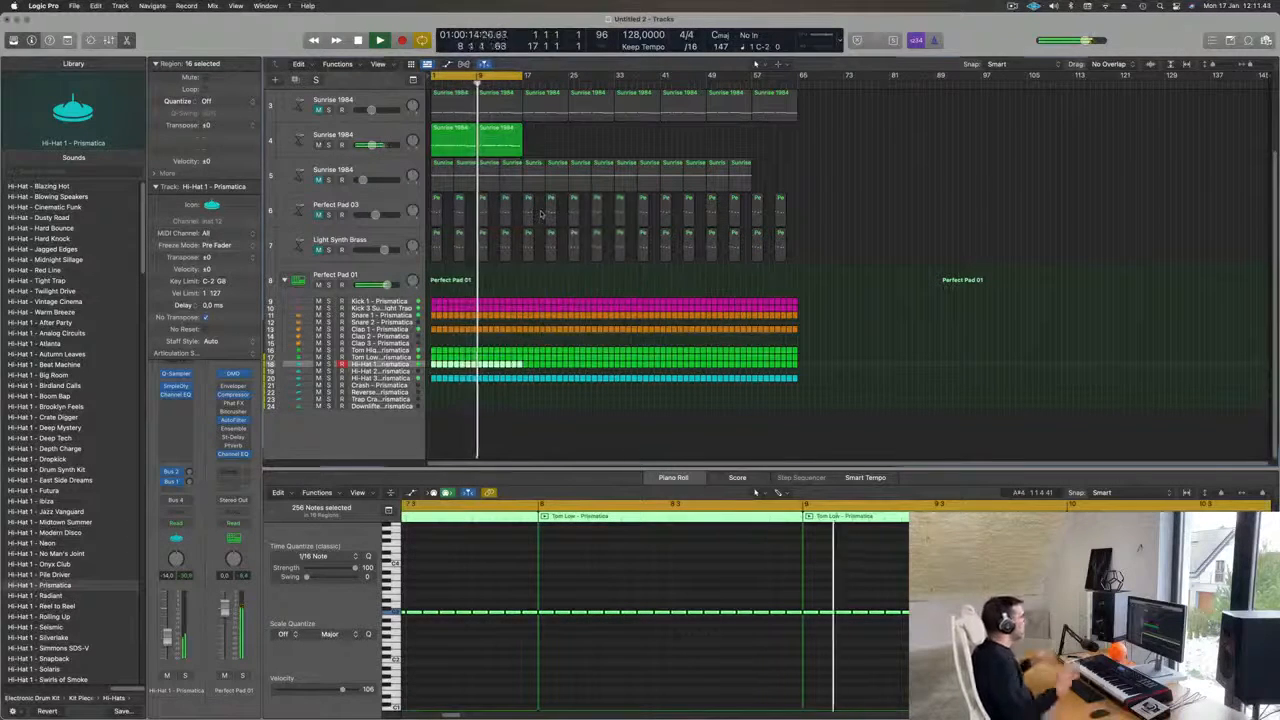
# Select the Sunrise 1984 bass on track 4 and open its Alchemy instrument.
pyautogui.click(568, 411)
pyautogui.press('super+Right')
pyautogui.scroll(5, 597, 447)
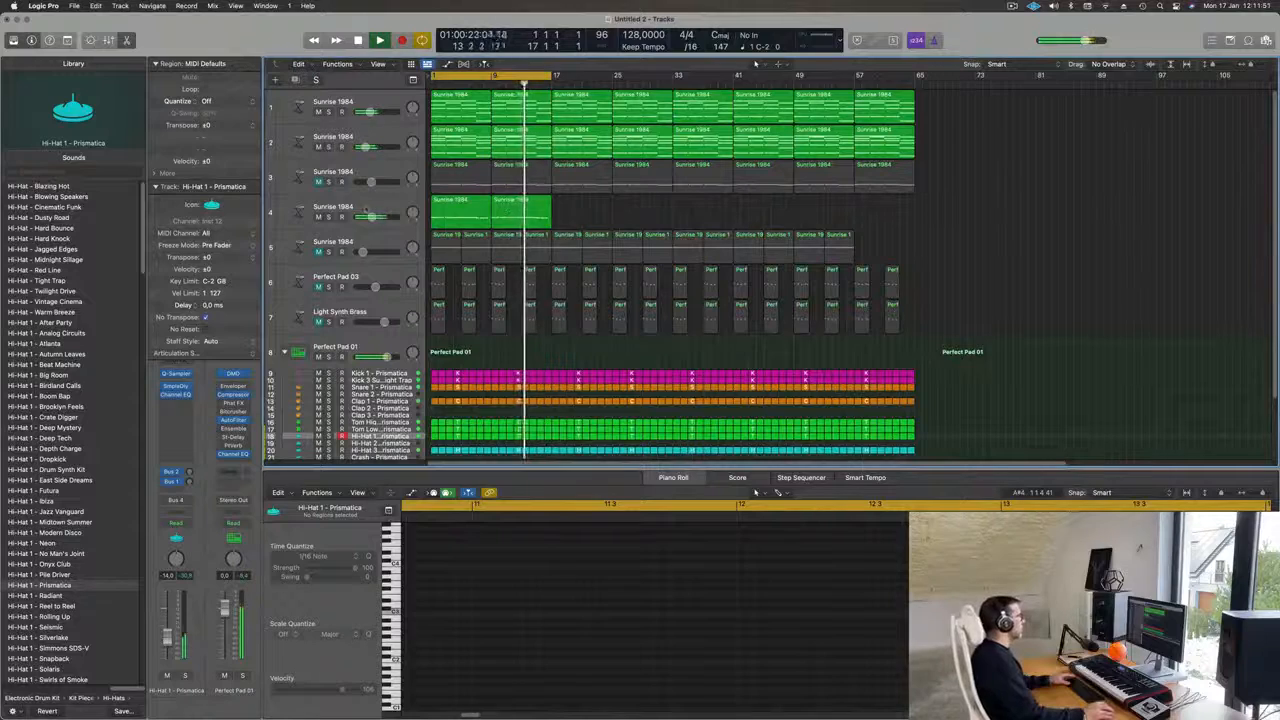
pyautogui.click(365, 208)
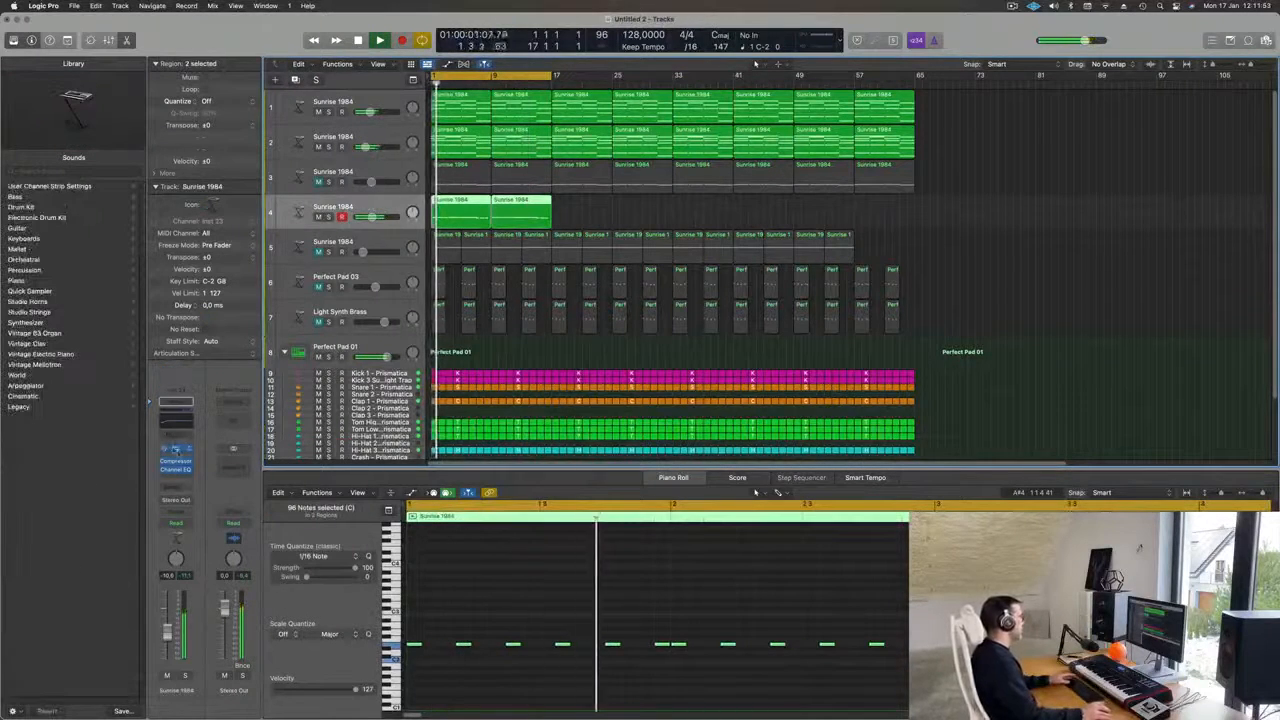
pyautogui.click(175, 450)
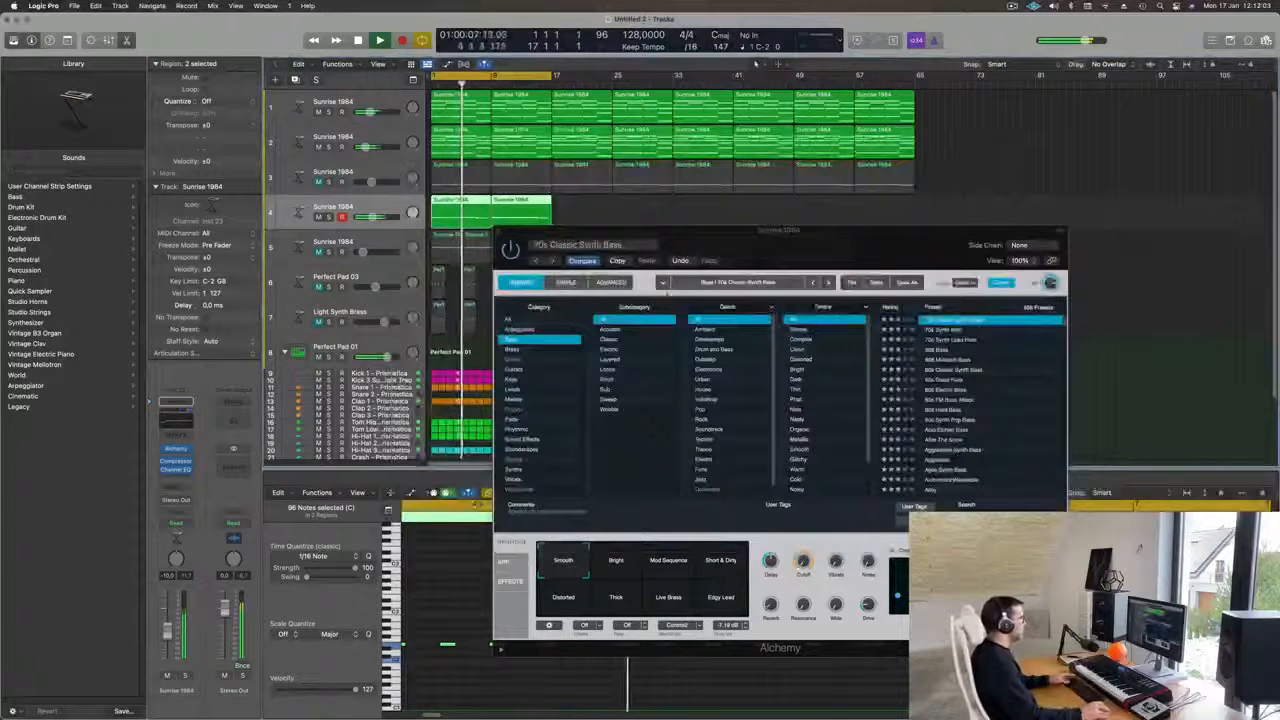
# Switch off the low-shelf band in track 4's Channel EQ to compare the bass without the cut.
pyautogui.click(176, 469)
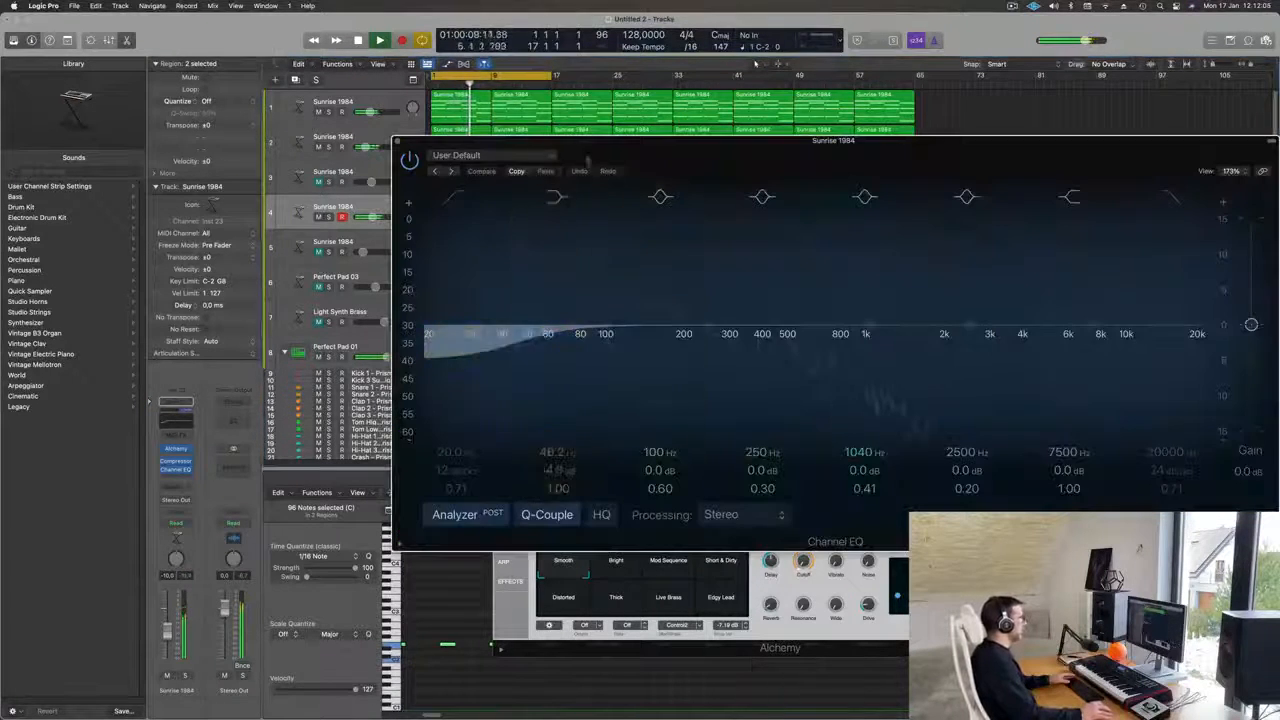
pyautogui.click(555, 197)
pyautogui.moveTo(689, 153); pyautogui.dragTo(533, 201)
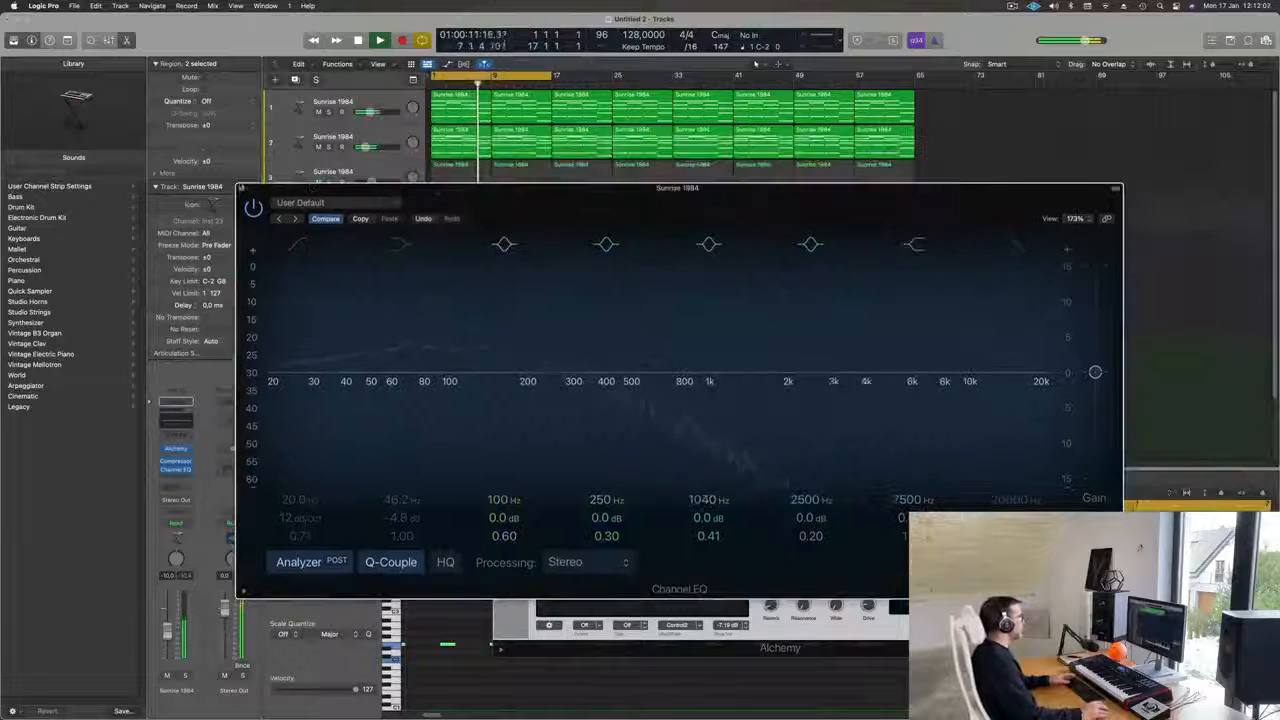
pyautogui.click(644, 283)
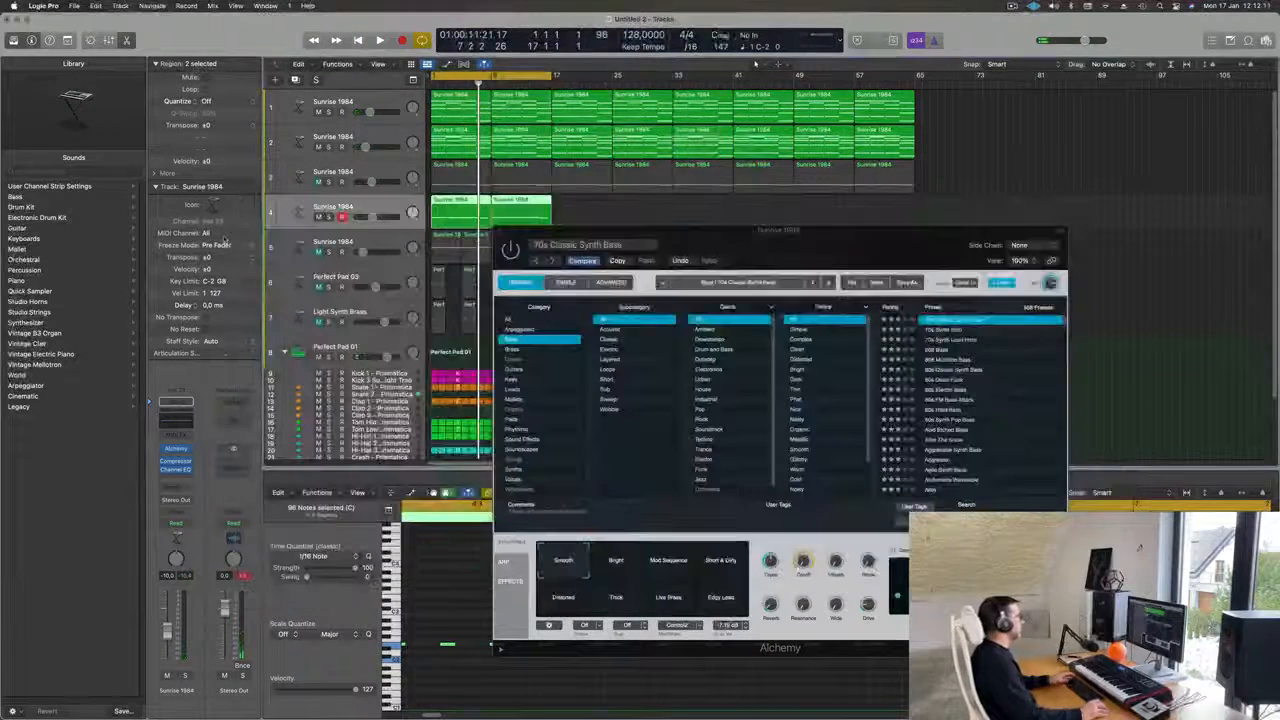
pyautogui.moveTo(845, 240); pyautogui.dragTo(814, 158)
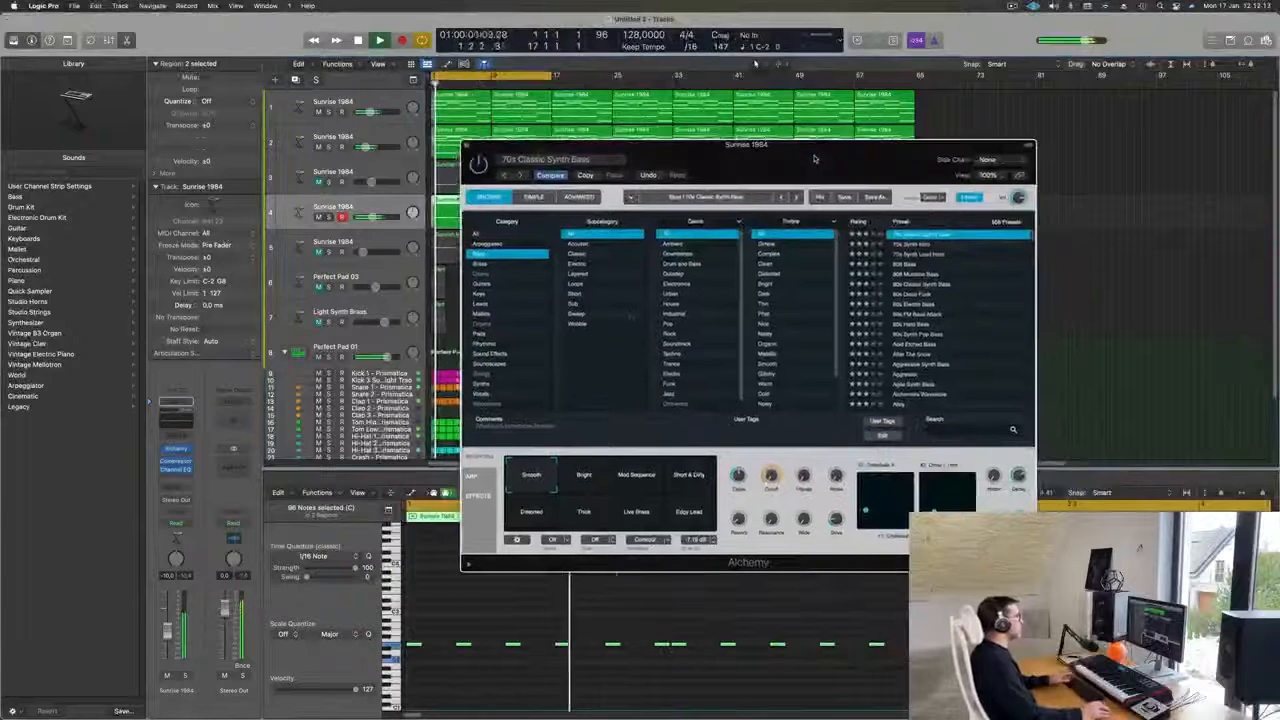
# Switch the low-shelf band back on in track 4's Channel EQ, listen, and close the EQ and Alchemy windows.
pyautogui.click(178, 422)
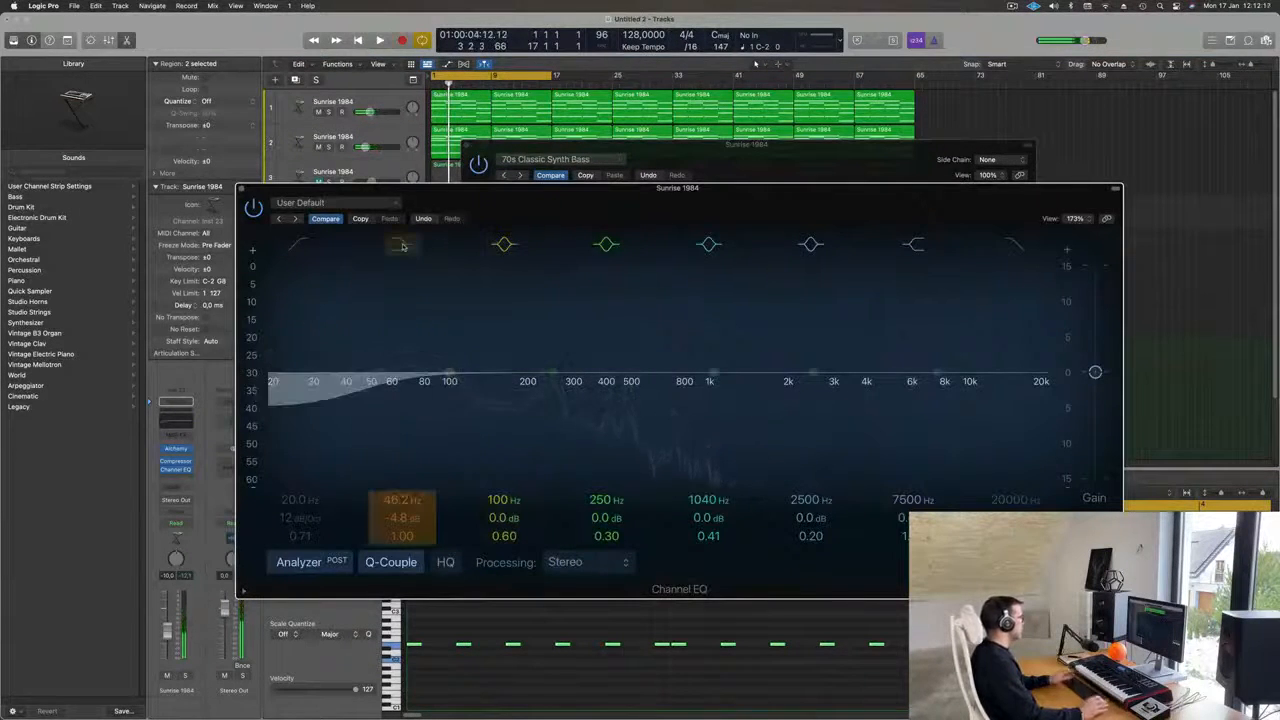
pyautogui.press('space')
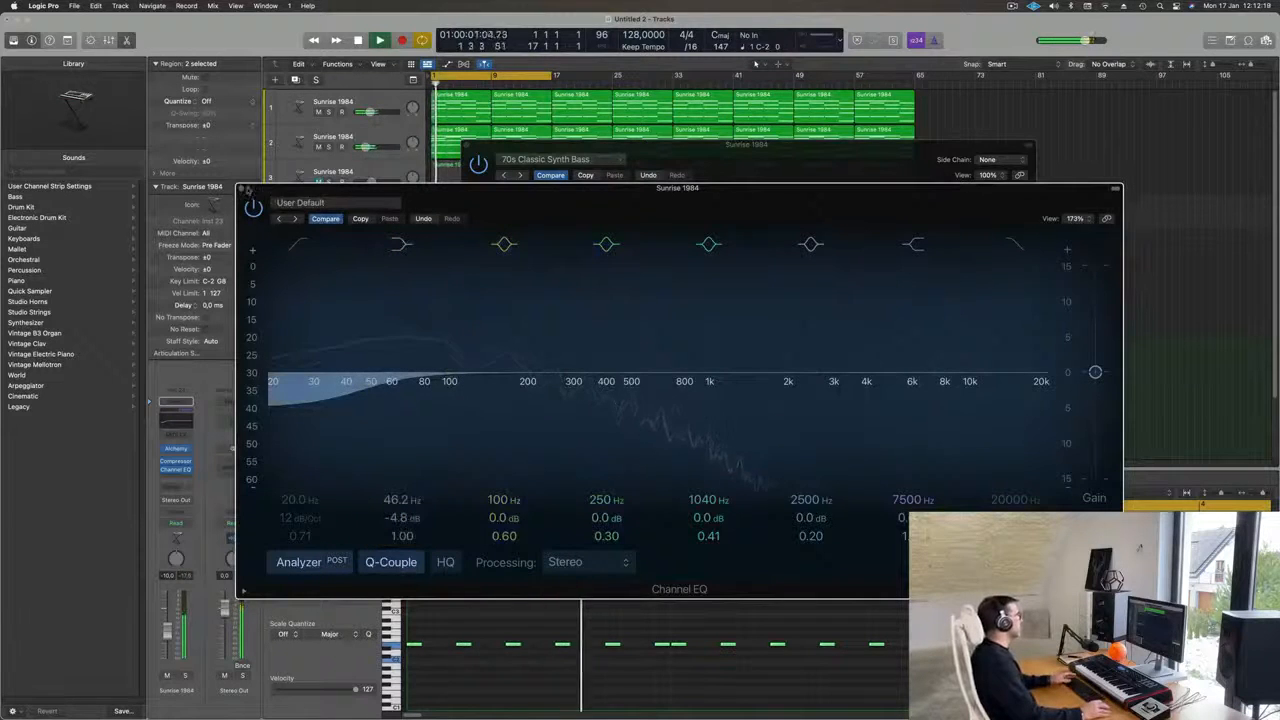
pyautogui.click(250, 189)
pyautogui.moveTo(466, 146); pyautogui.dragTo(476, 265)
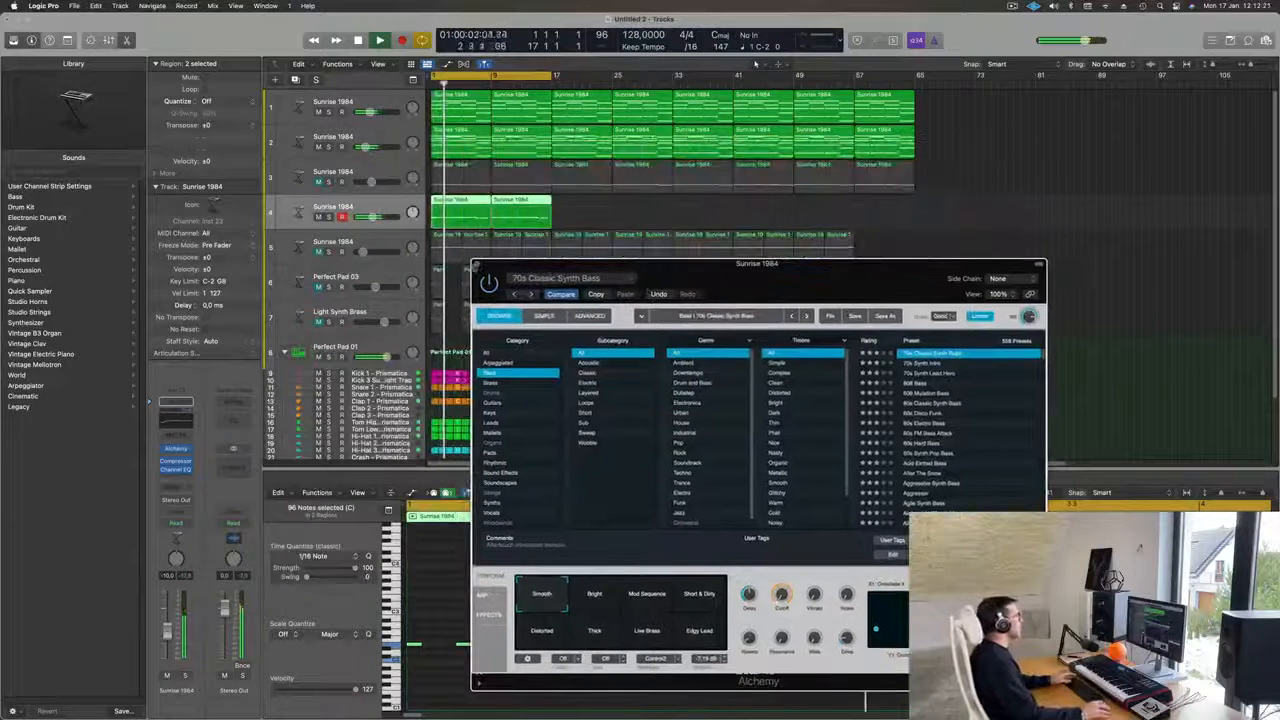
pyautogui.click(477, 264)
pyautogui.press('space')
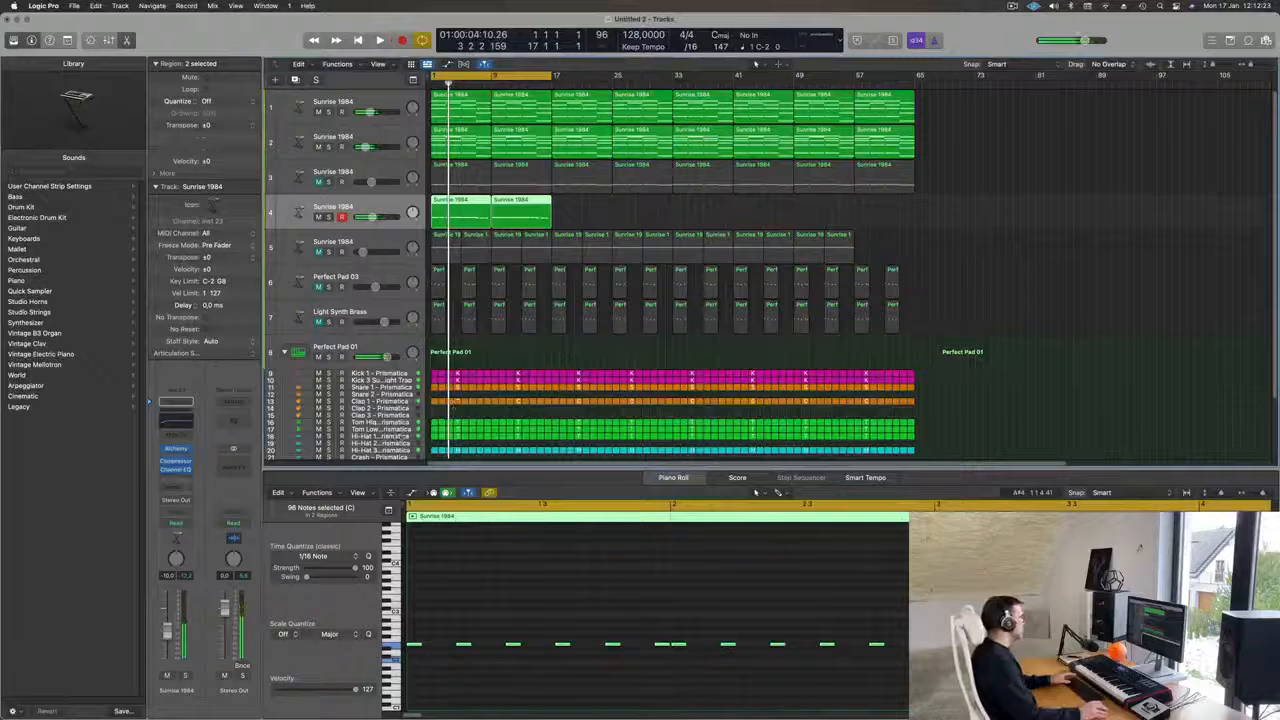
# Select the Hi-Hat 1 track in the drum stack and listen to it in the mix.
pyautogui.scroll(-2, 670, 270)
pyautogui.press('space')
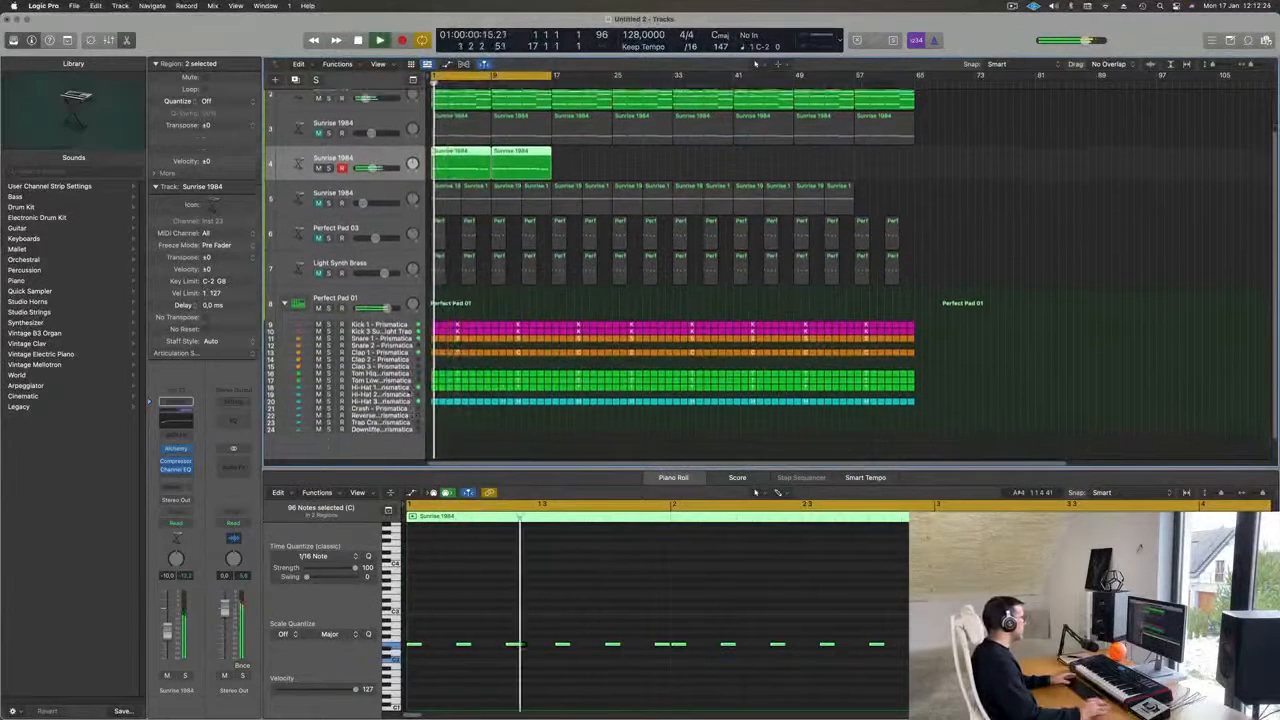
pyautogui.click(380, 388)
pyautogui.press('space')
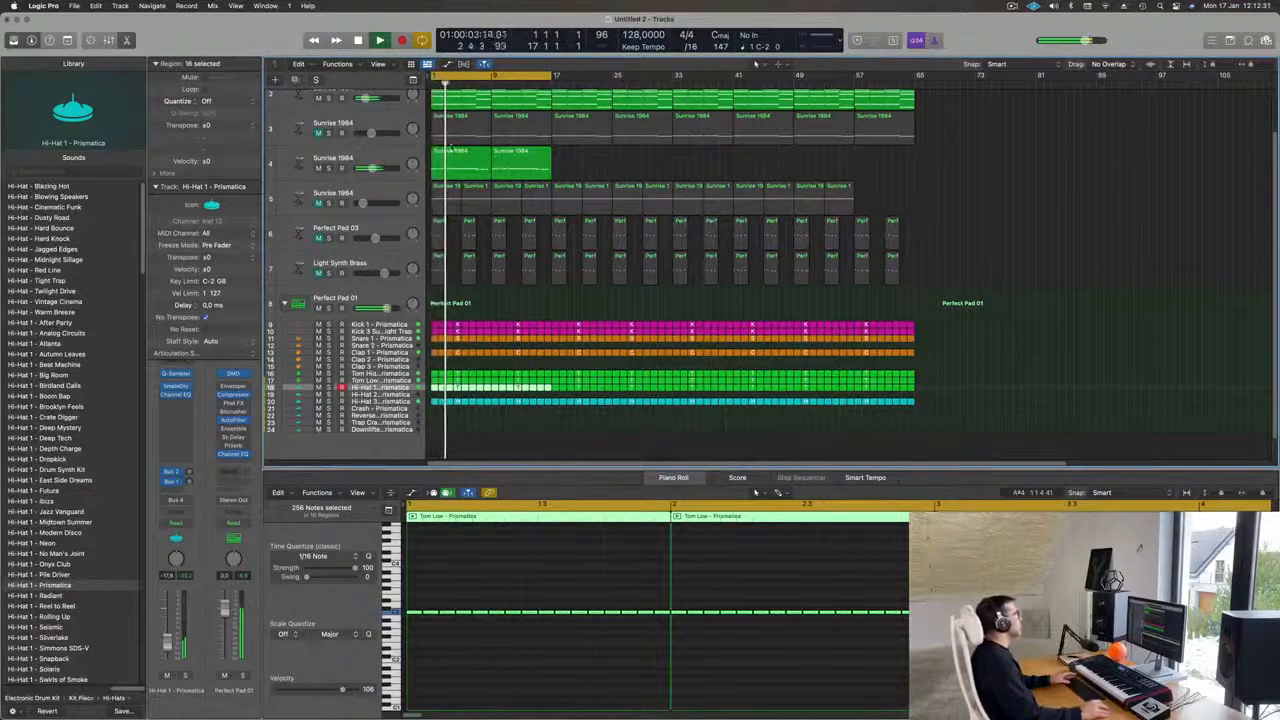
# Select the bass on track 4, briefly solo the Sunrise 1984 synth on track 2, and replay the mix from the start.
pyautogui.click(402, 156)
pyautogui.scroll(1, 615, 212)
pyautogui.scroll(2, 615, 212)
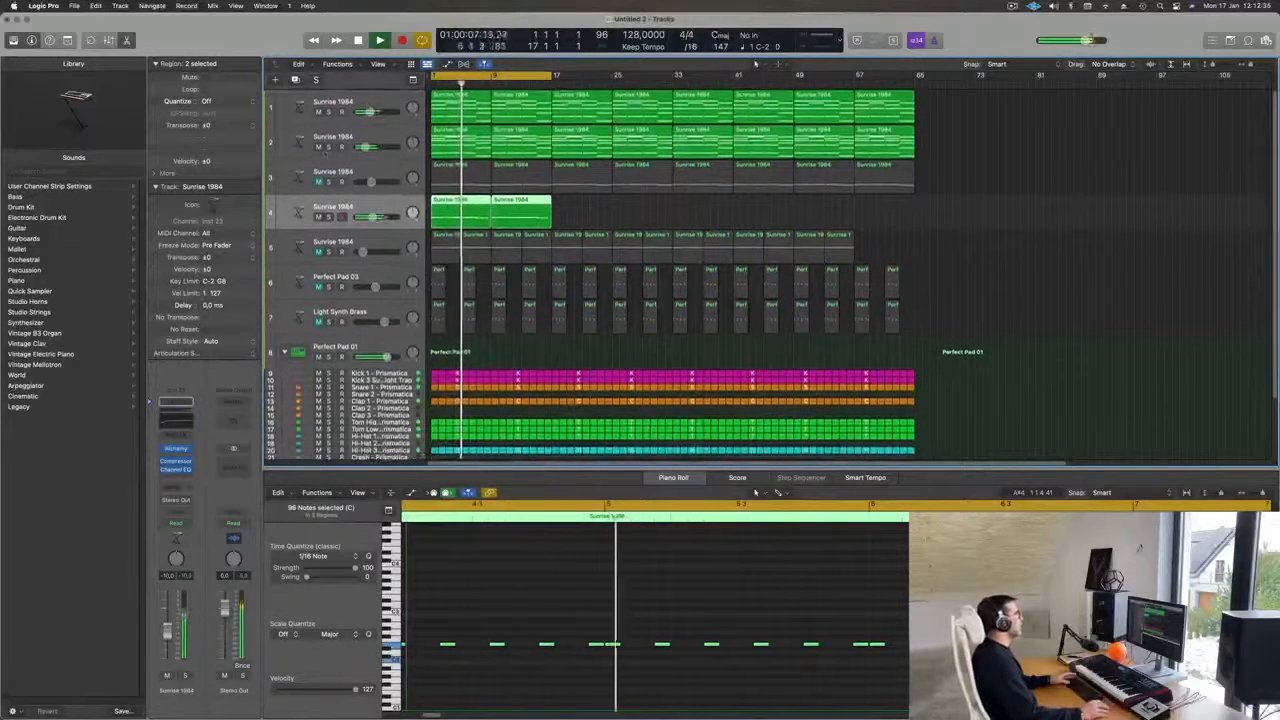
pyautogui.click(328, 147)
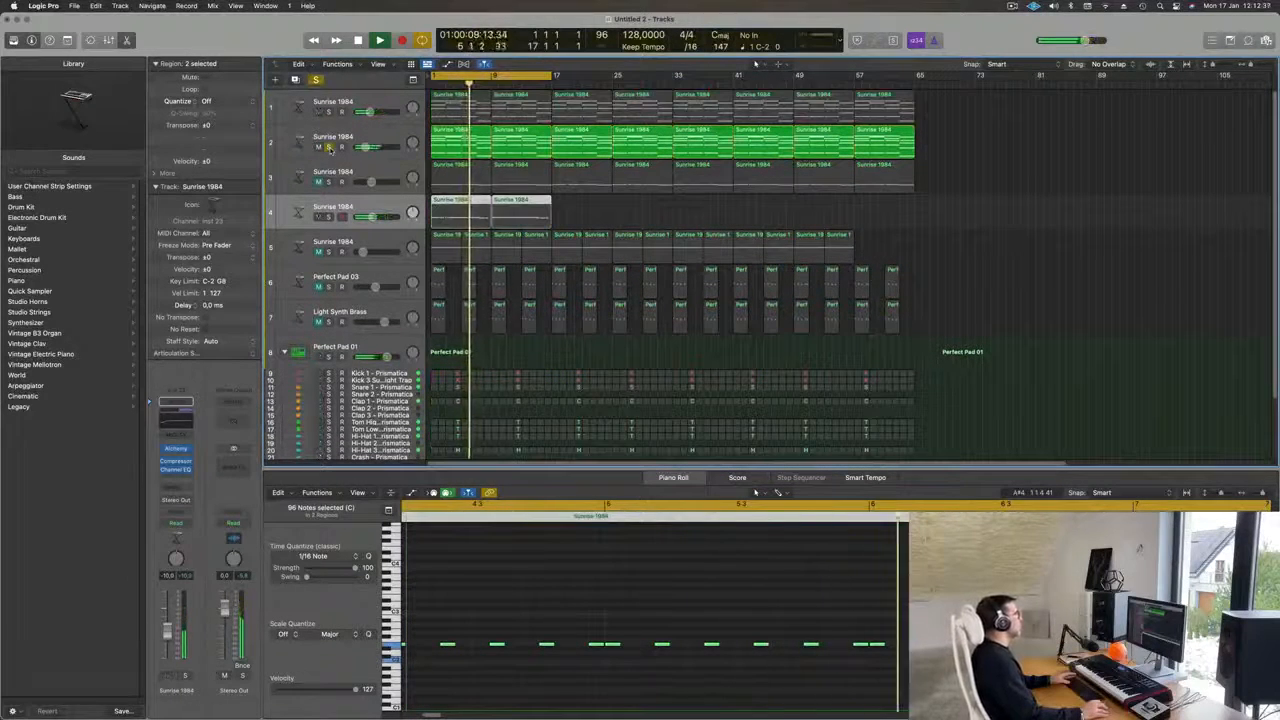
pyautogui.click(328, 147)
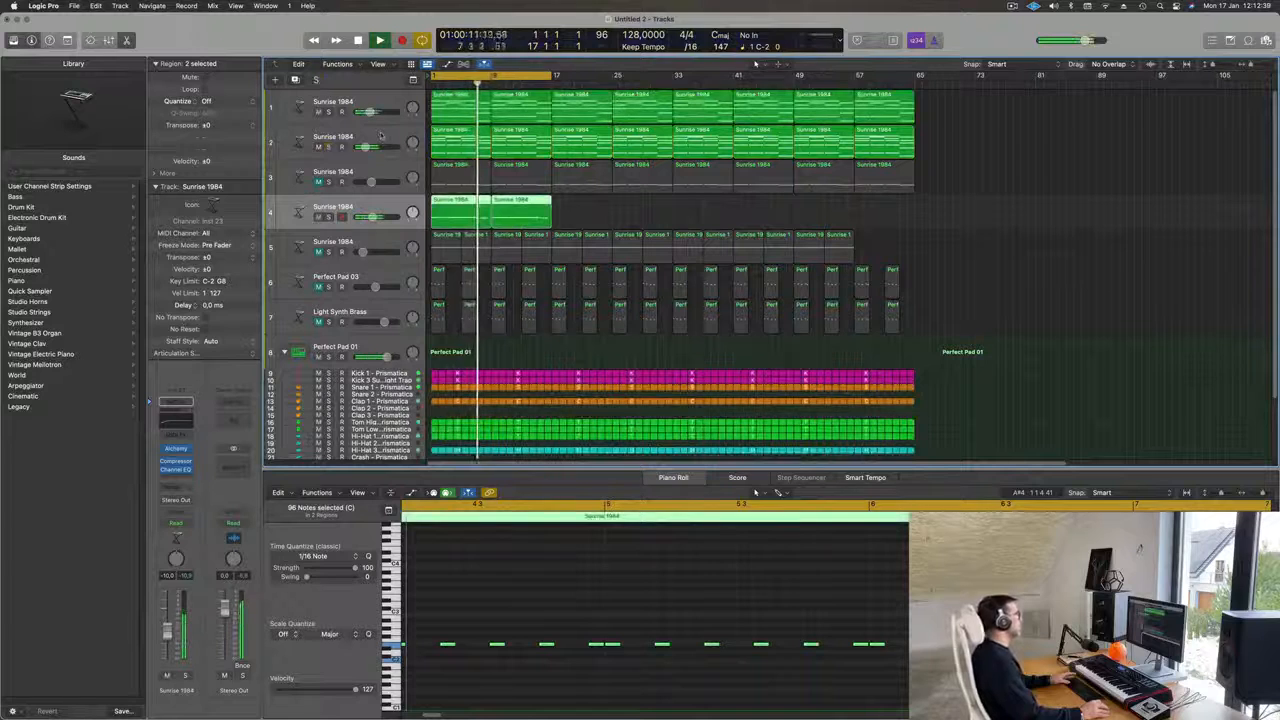
pyautogui.press('Return')
pyautogui.press('space')
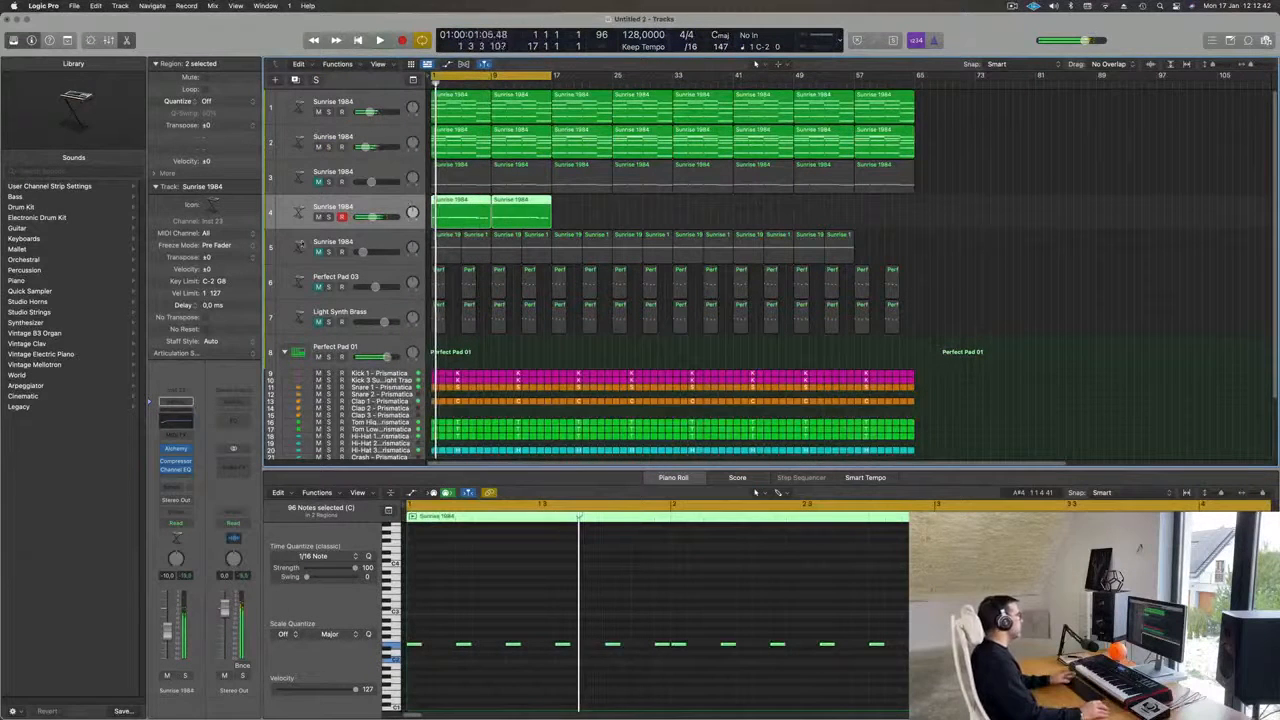
# Unmute Sunrise 1984 on track 5 and delete the Perfect Pad 03 and Light Synth Brass regions before bar 17.
pyautogui.click(318, 251)
pyautogui.press('Return')
pyautogui.press('space')
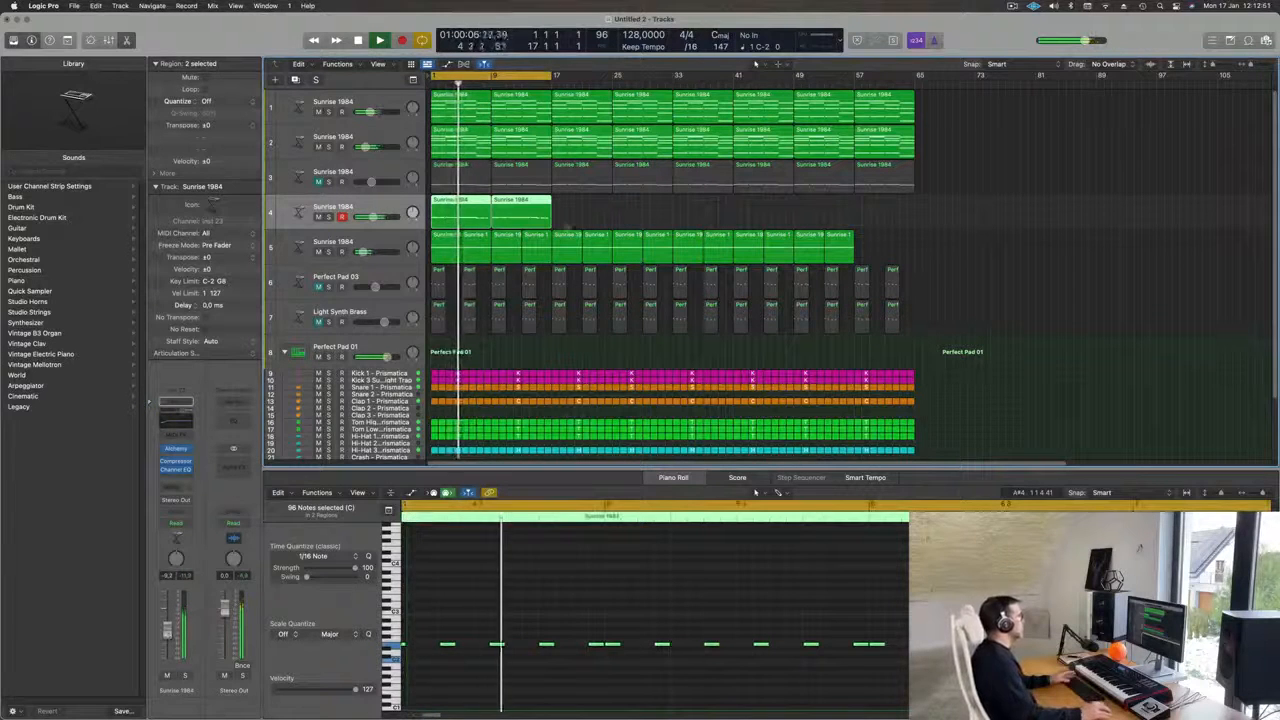
pyautogui.moveTo(452, 352); pyautogui.dragTo(543, 287)
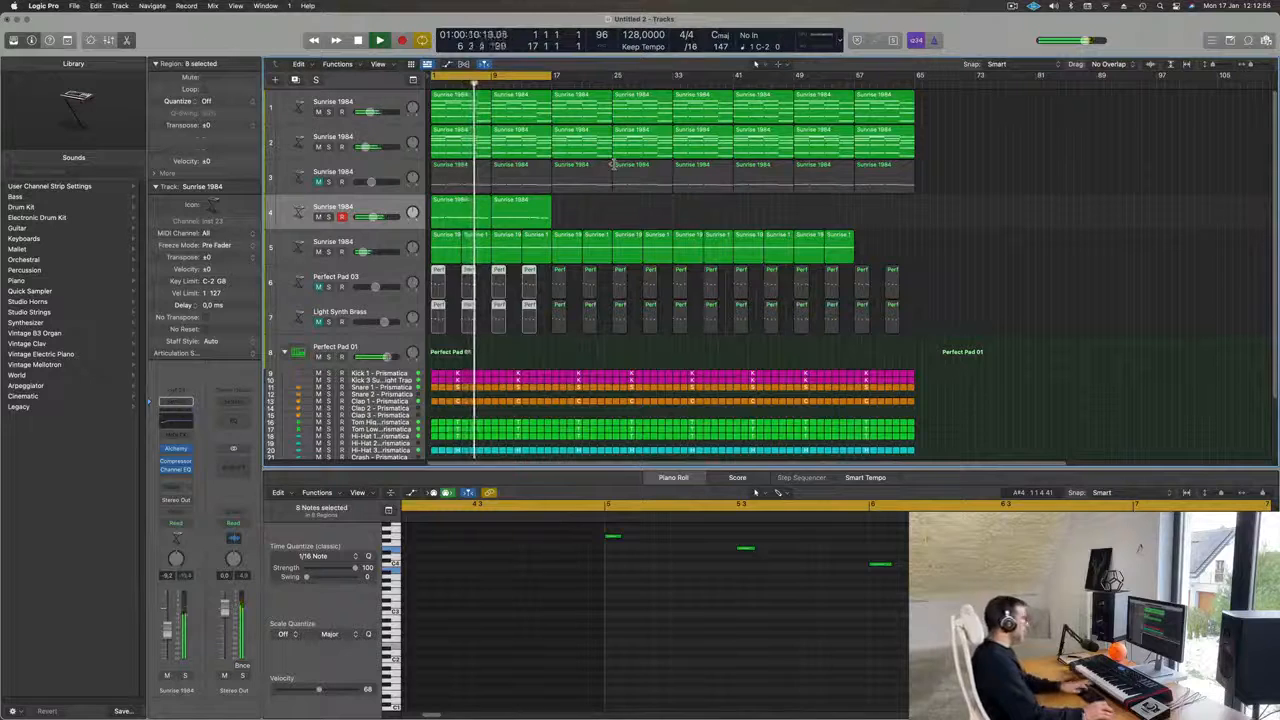
pyautogui.press('Delete')
# Extend the cycle range to bar 33 and unmute the Perfect Pad 03 and Light Synth Brass tracks.
pyautogui.moveTo(553, 76); pyautogui.dragTo(670, 79)
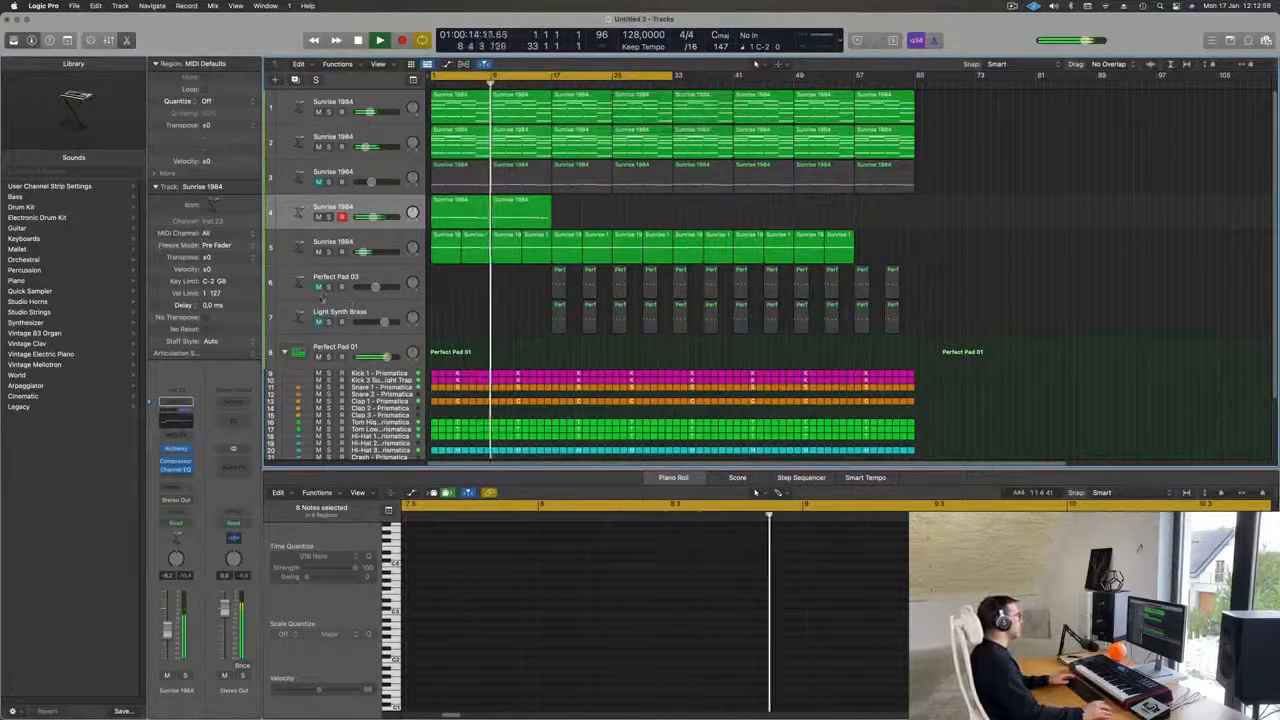
pyautogui.moveTo(319, 287); pyautogui.dragTo(319, 321)
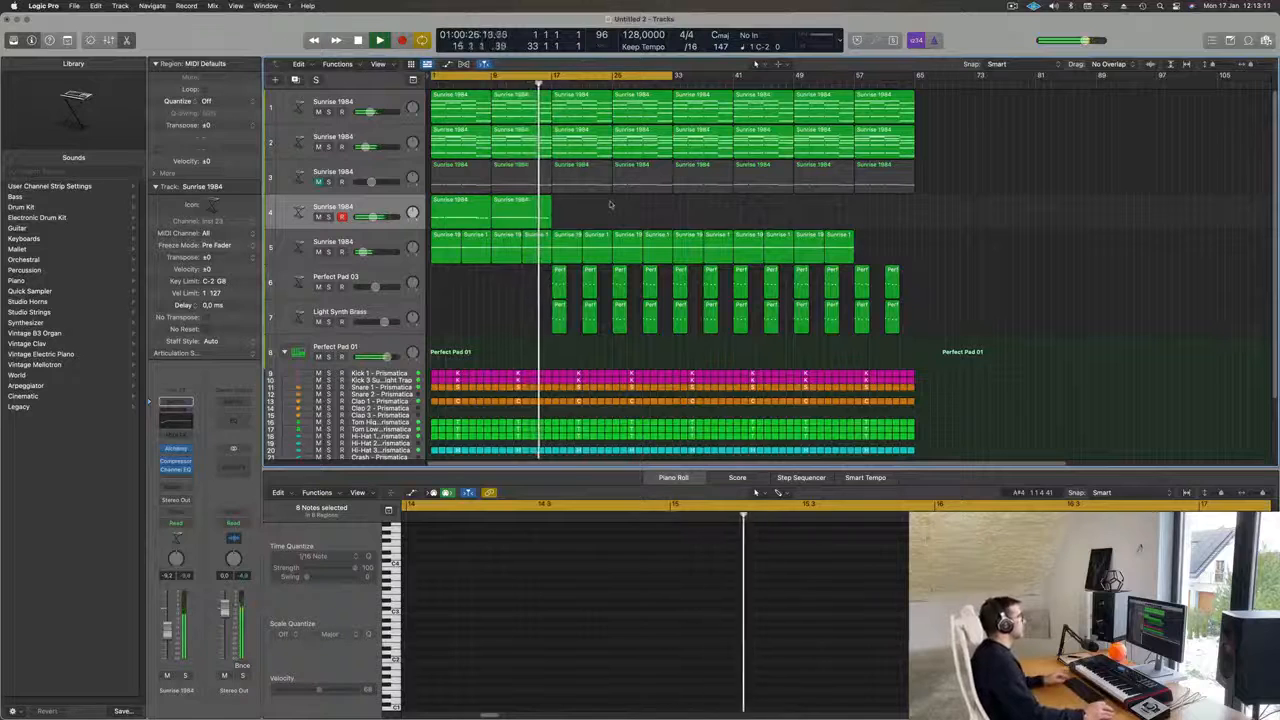
# Copy the two bass regions on track 4 to bar 17 so the bass runs up to bar 33.
pyautogui.moveTo(611, 205)
pyautogui.mouseDown()
pyautogui.moveTo(481, 207)
pyautogui.moveTo(601, 207)
pyautogui.mouseUp()
pyautogui.scroll(-1, 748, 214)
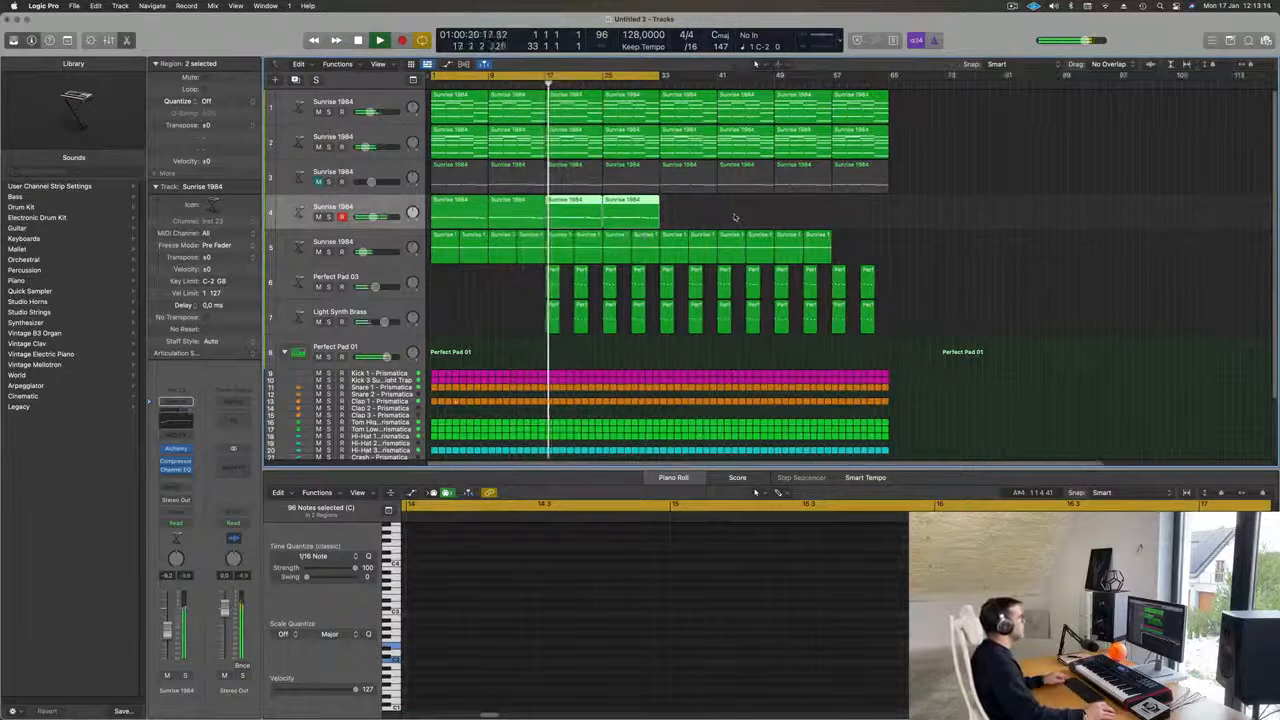
pyautogui.click(705, 216)
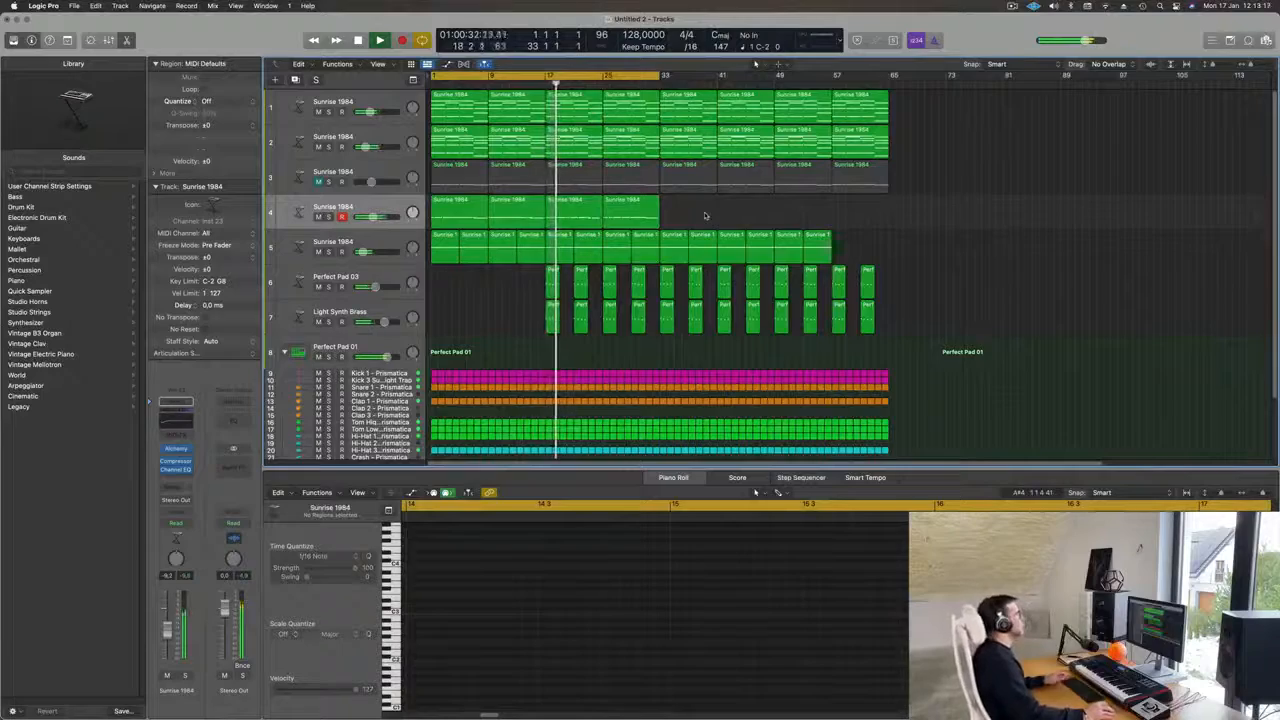